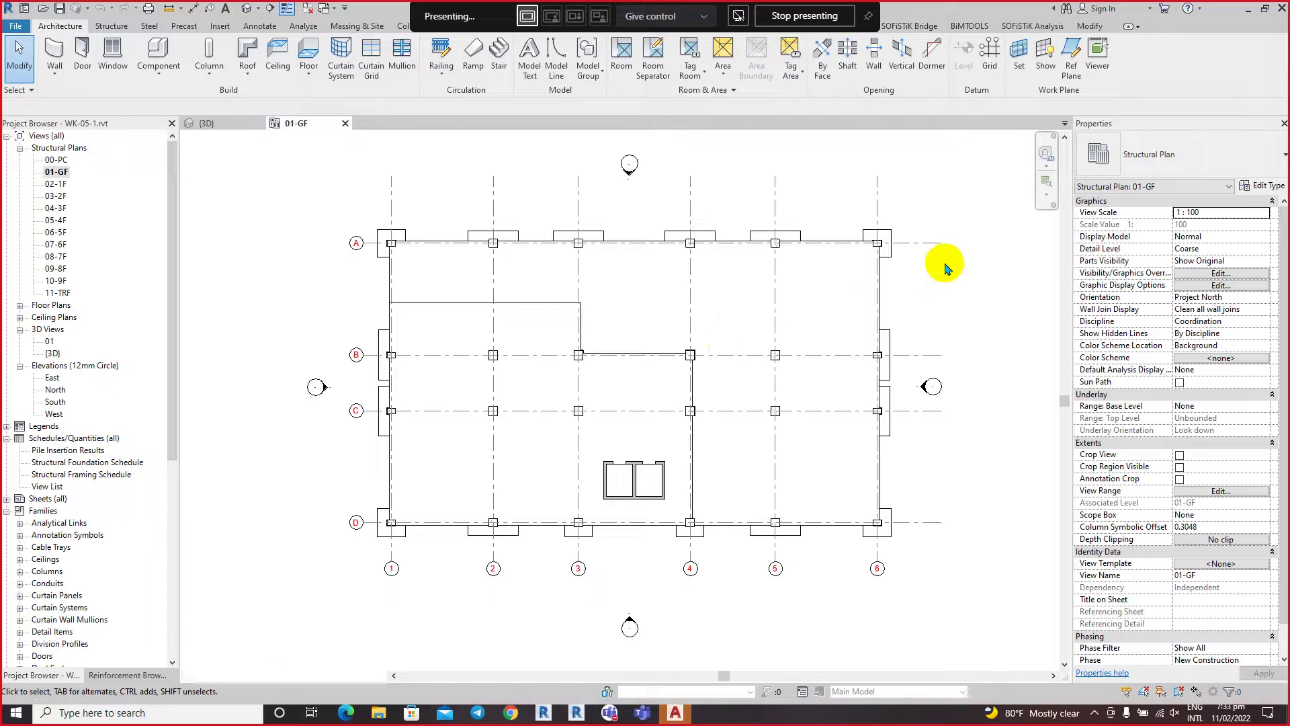
# - Leave the Revit 01-GF plan and switch over to AutoCAD's Start page
pyautogui.scroll(-1, 946, 265)
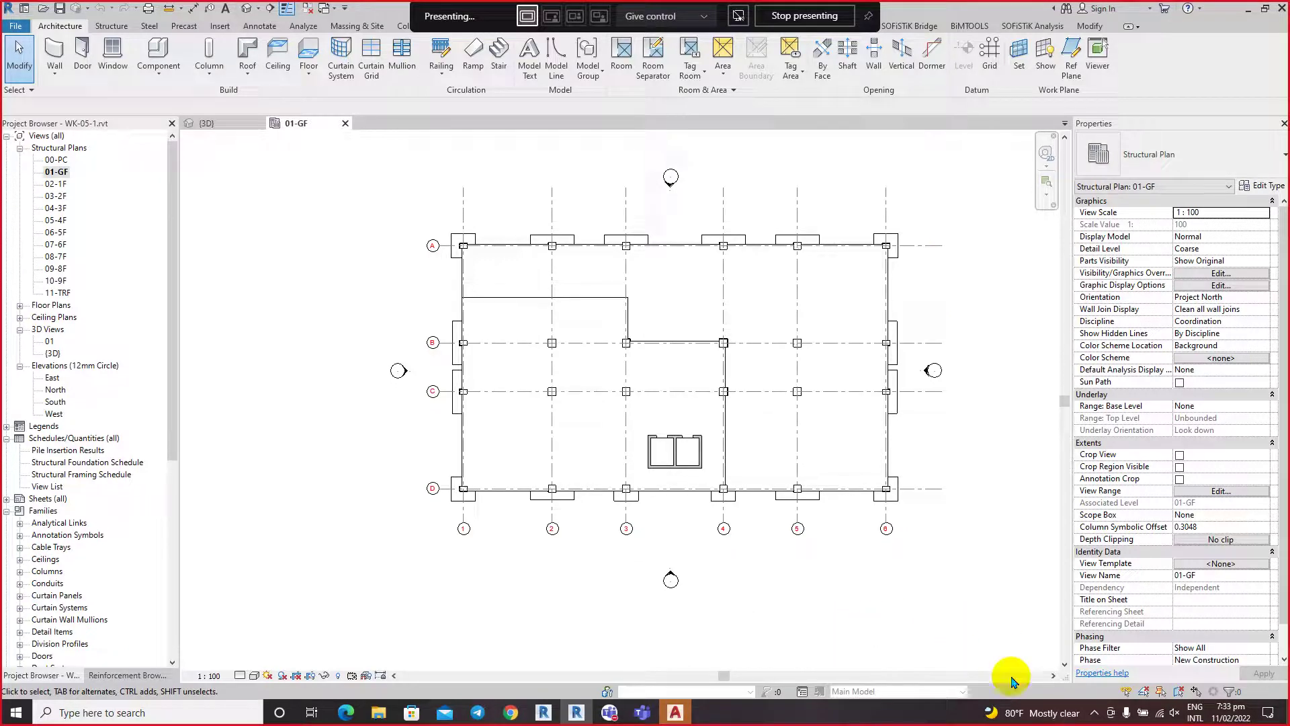
pyautogui.click(1095, 712)
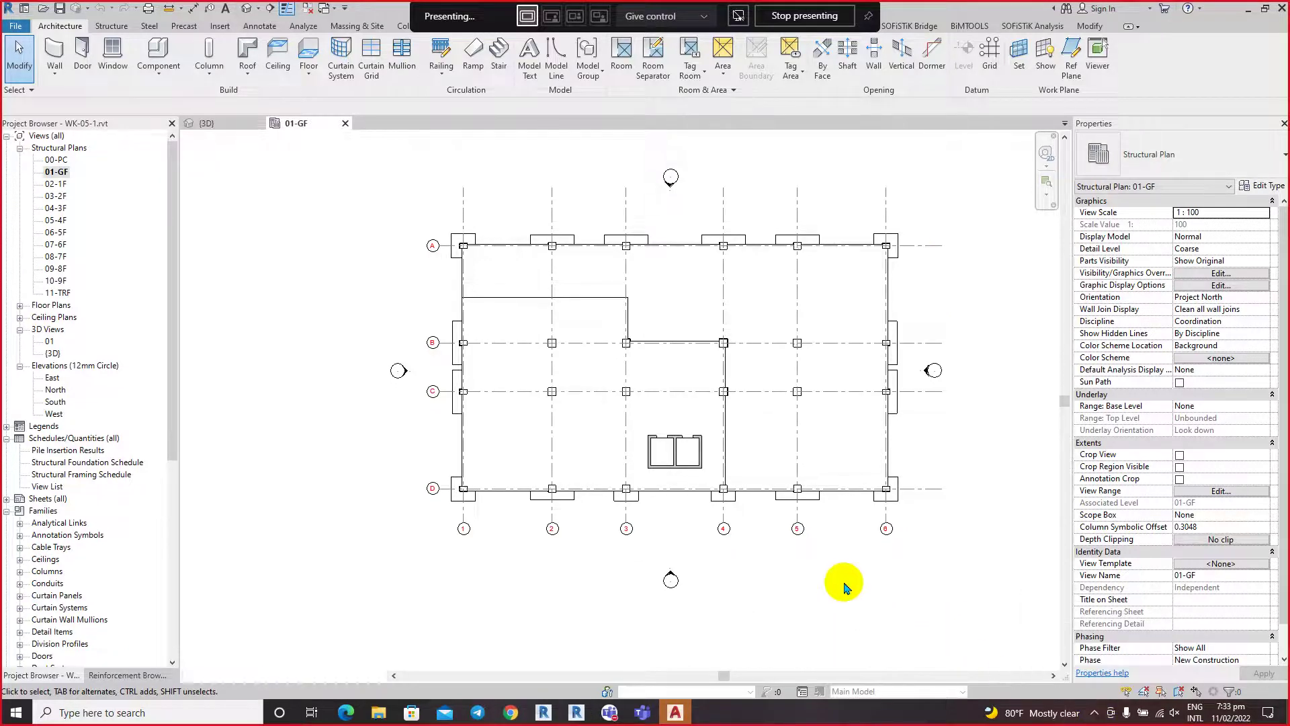
pyautogui.click(676, 713)
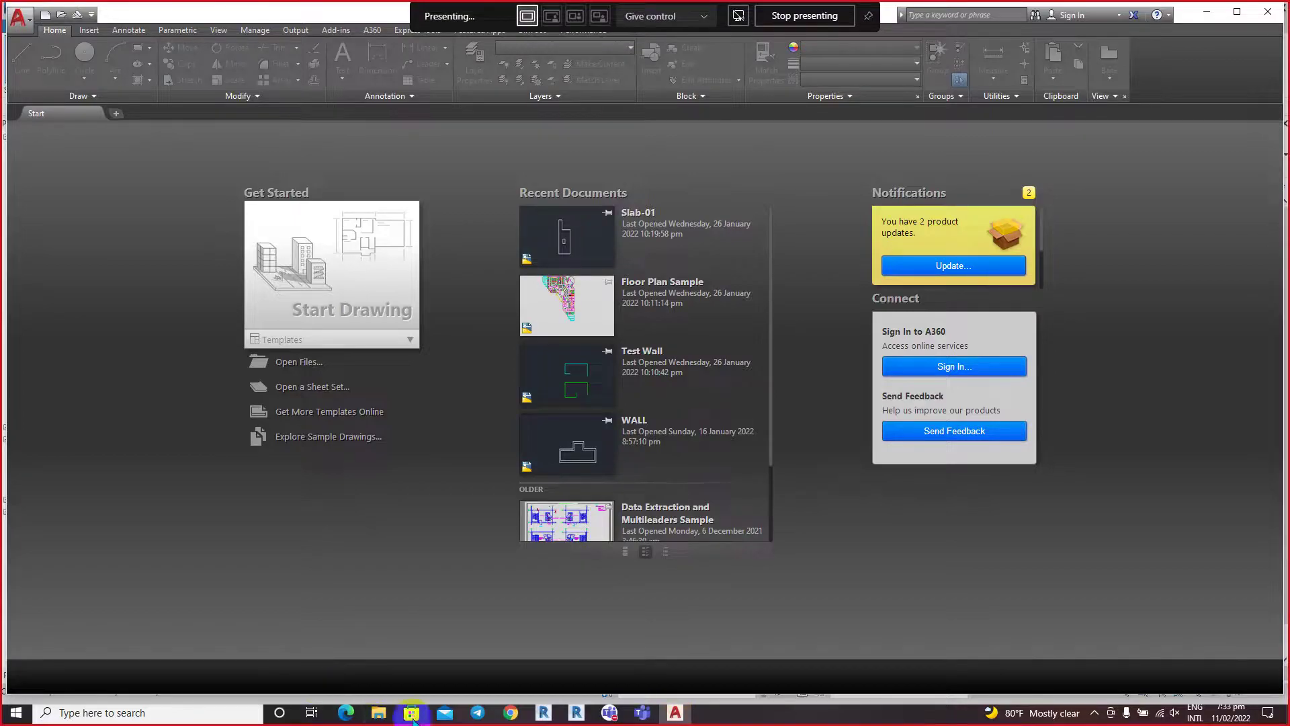
# - Open 06.S-STR-STA-06-Rev.01 Stair Drawing.dwg in AutoCAD from File Explorer, then minimize Explorer
pyautogui.click(389, 718)
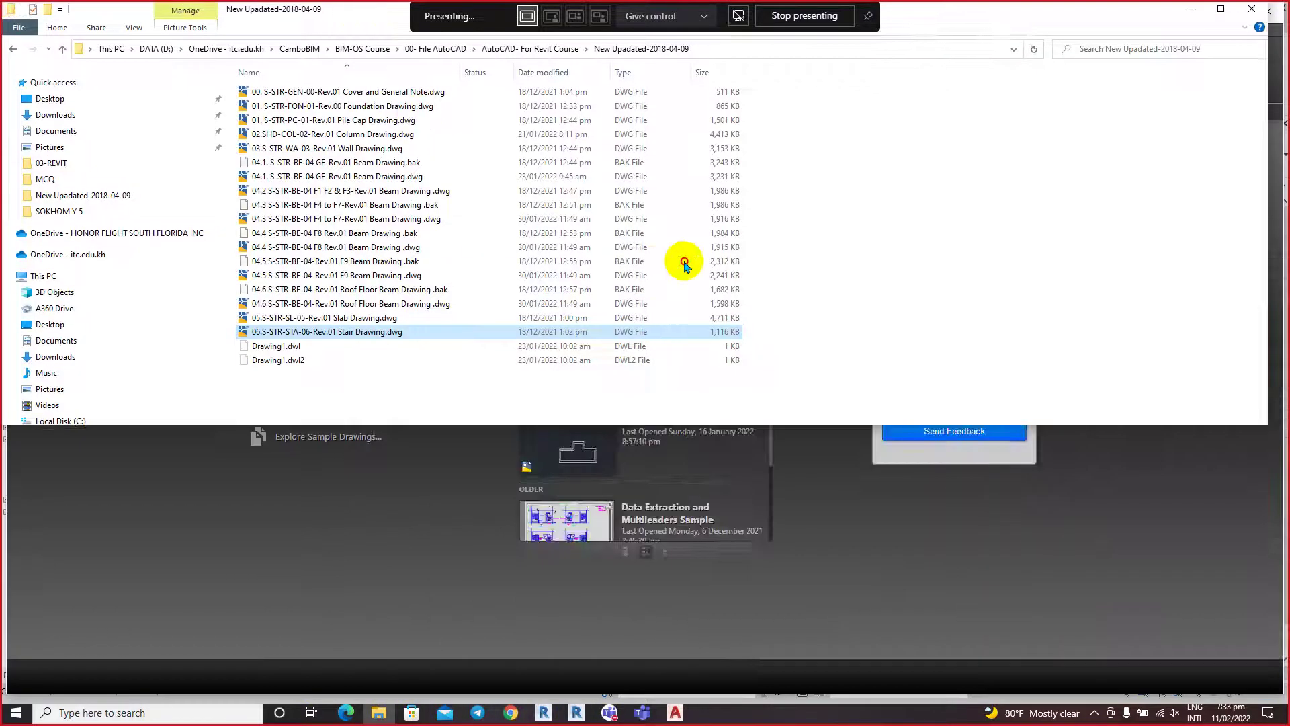
pyautogui.moveTo(343, 7); pyautogui.dragTo(618, 250)
pyautogui.moveTo(632, 577); pyautogui.dragTo(259, 518)
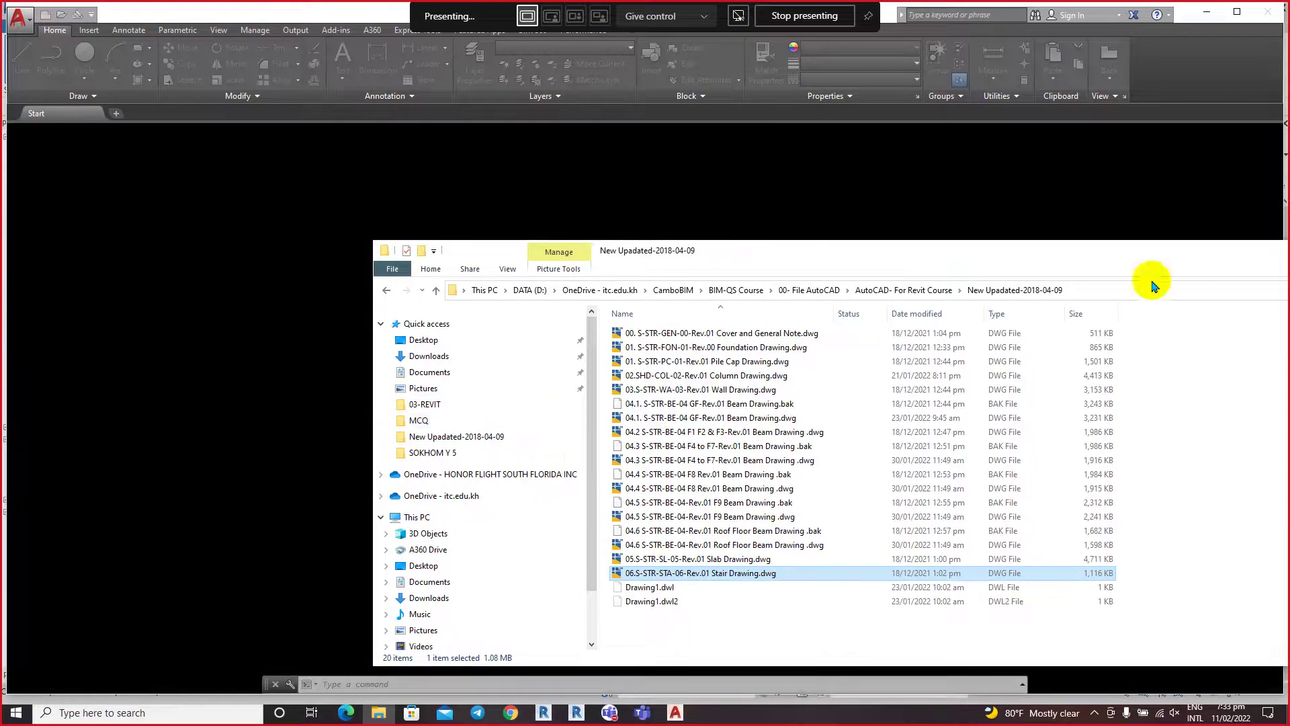
pyautogui.moveTo(1184, 243); pyautogui.dragTo(968, 203)
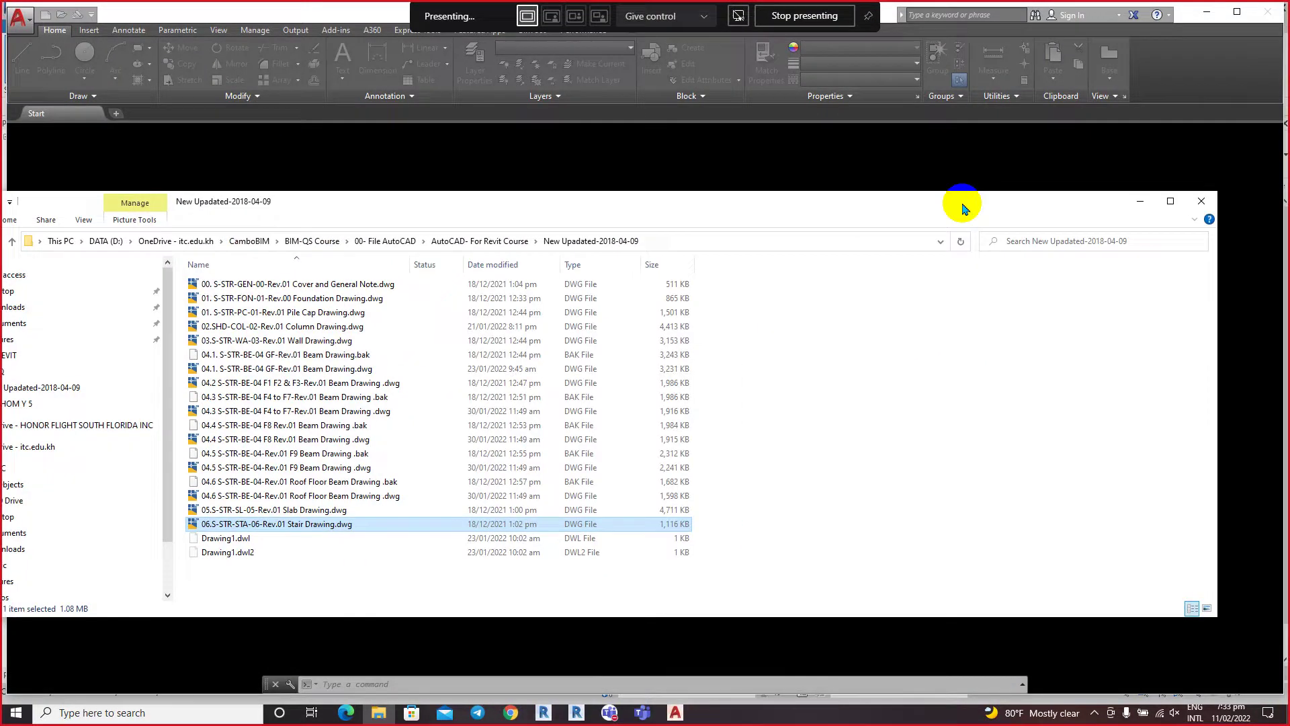
pyautogui.click(1139, 201)
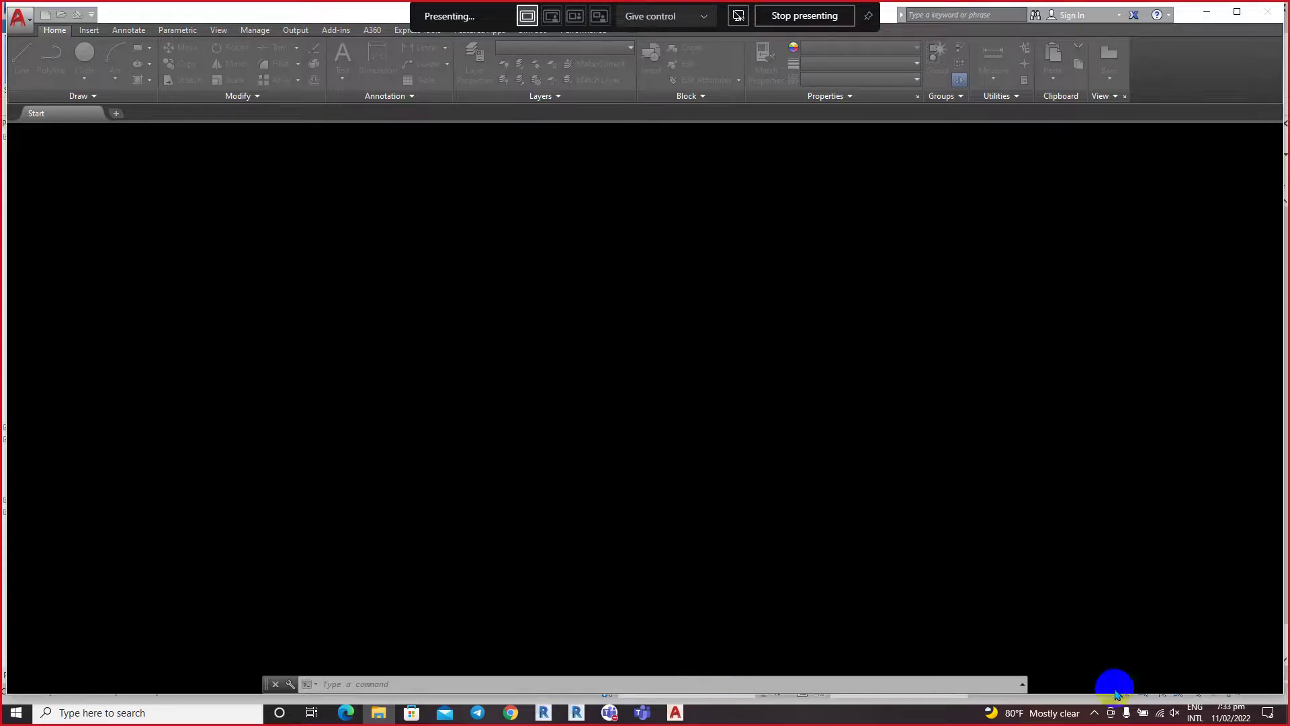
pyautogui.click(1268, 714)
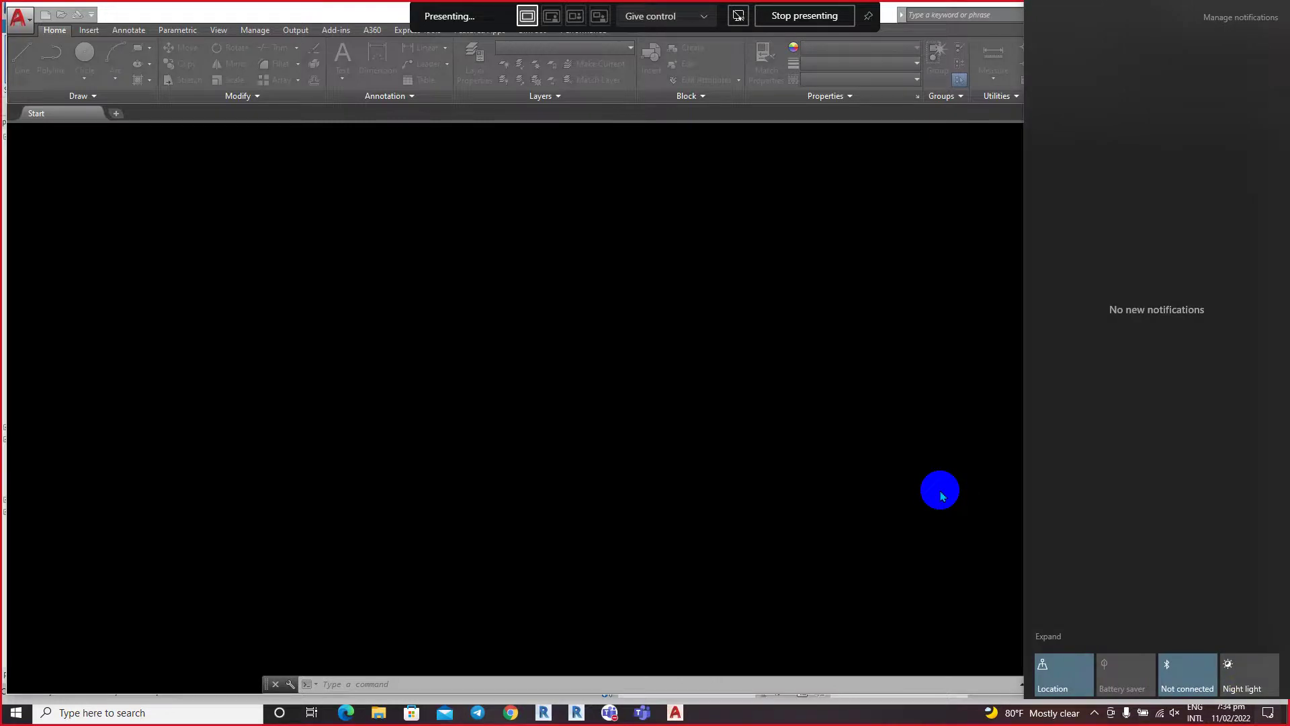
pyautogui.click(757, 713)
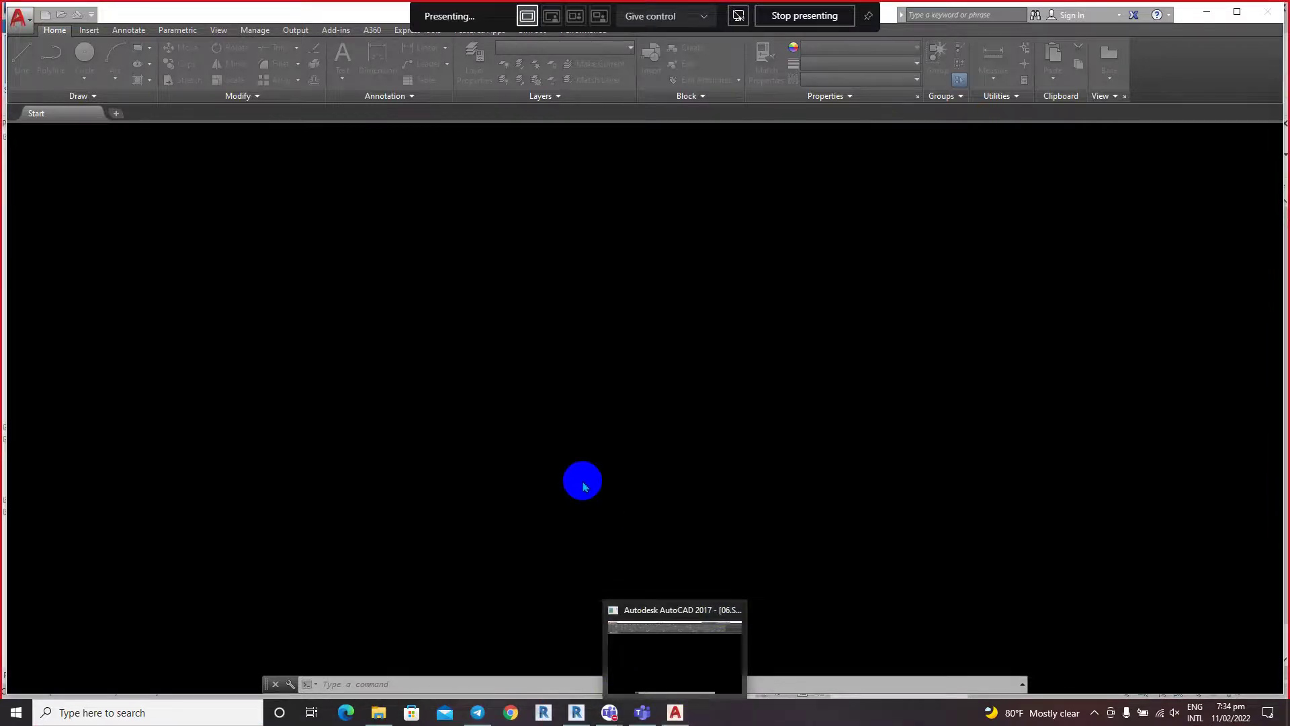
pyautogui.moveTo(609, 712)
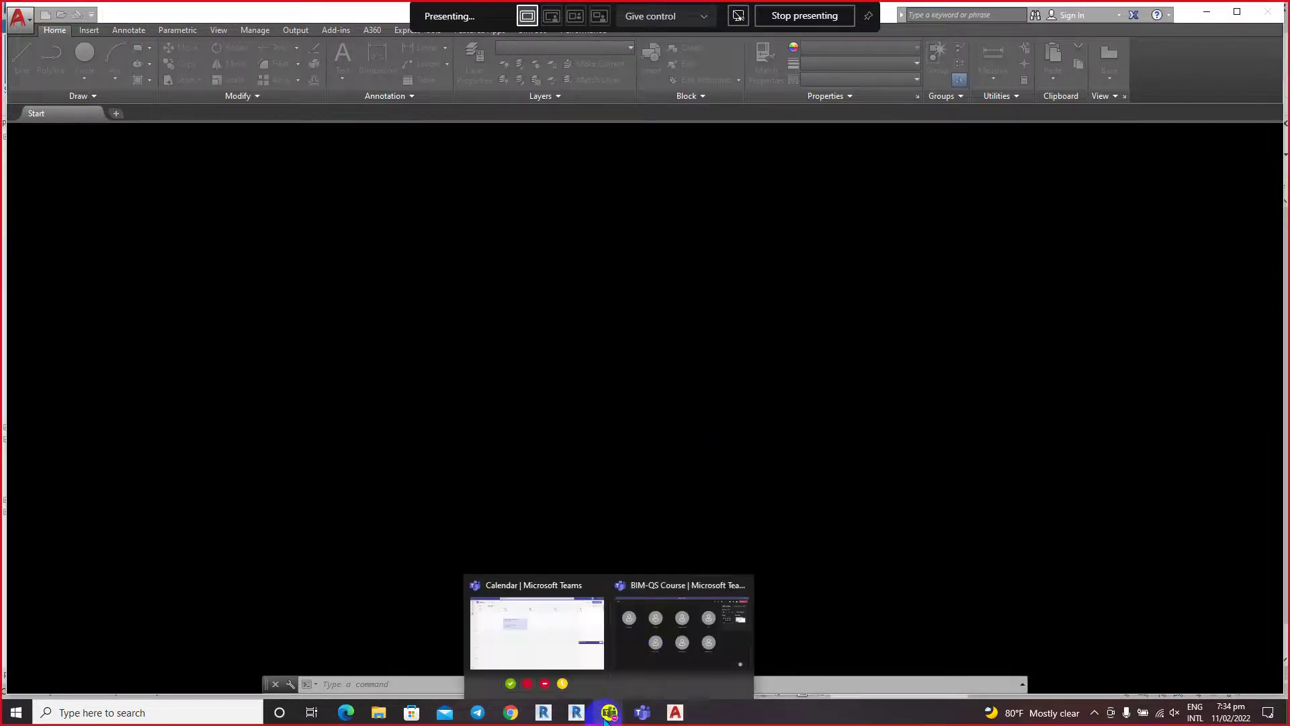
pyautogui.click(651, 659)
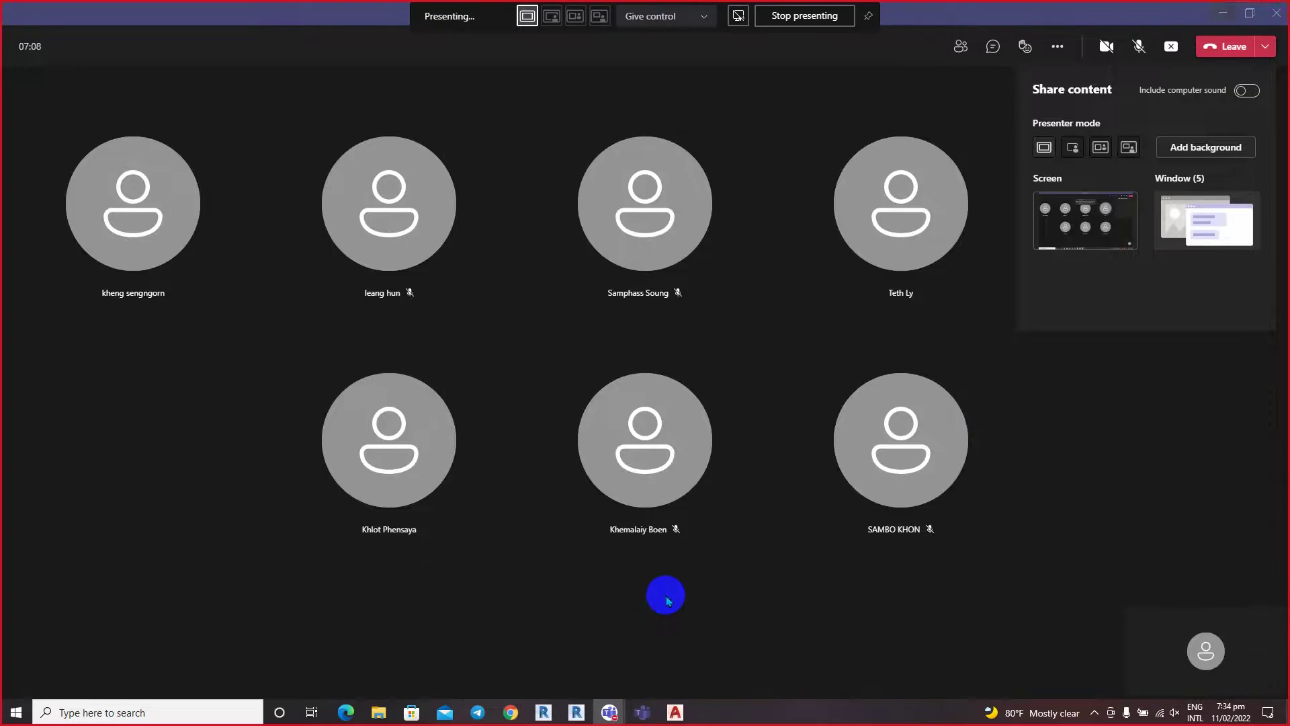
# - Close the Share content and Participants panels and shrink the Teams meeting to its mini window
pyautogui.click(666, 597)
pyautogui.moveTo(960, 46)
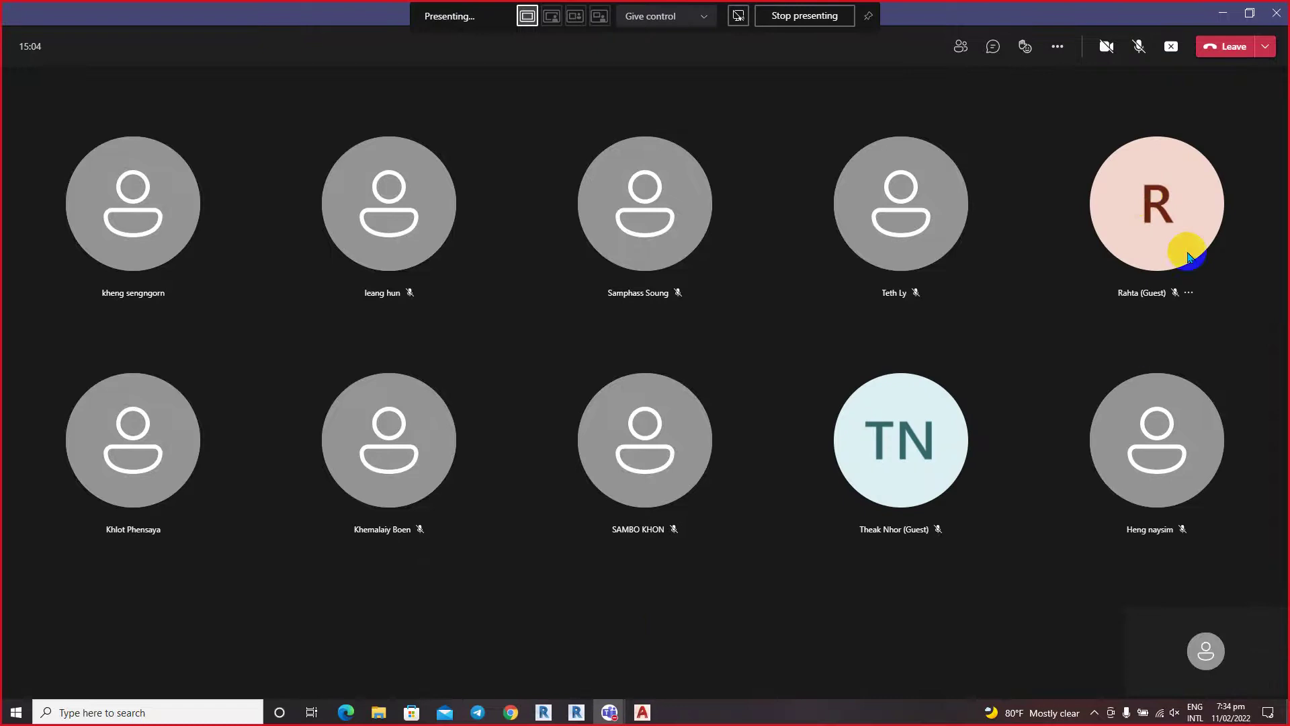
pyautogui.click(953, 42)
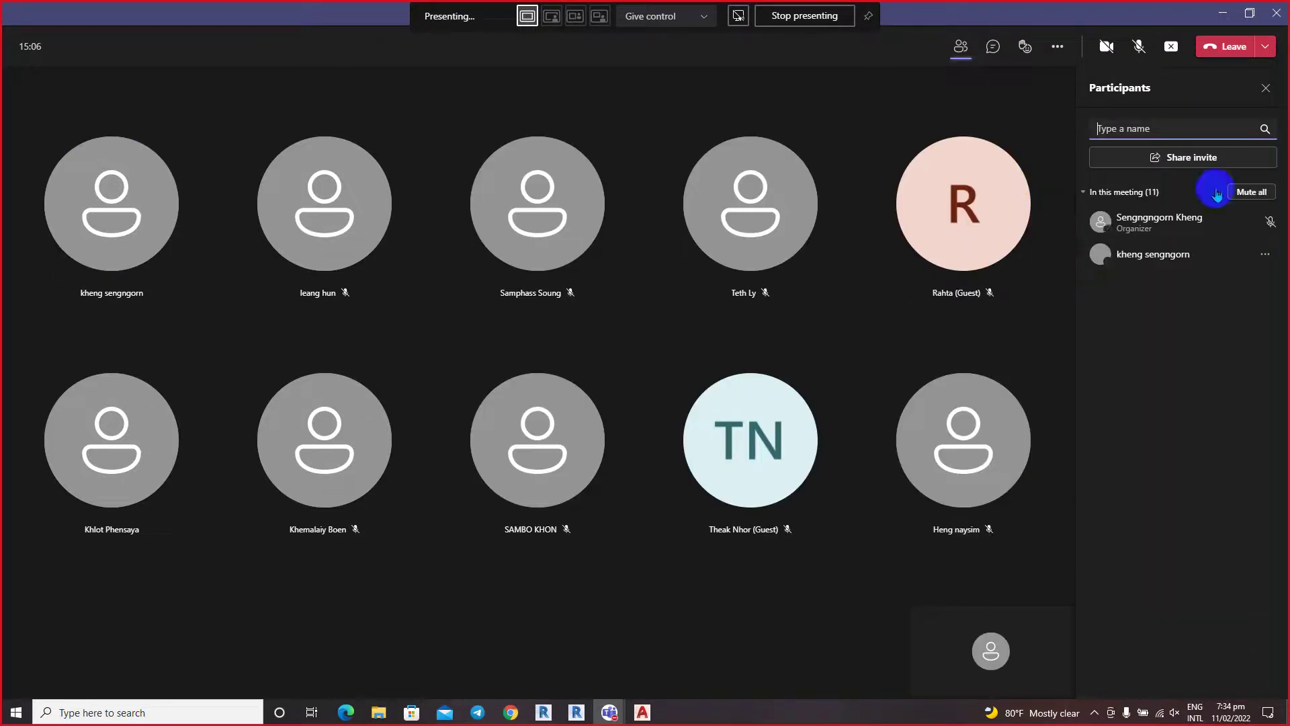
pyautogui.click(1266, 88)
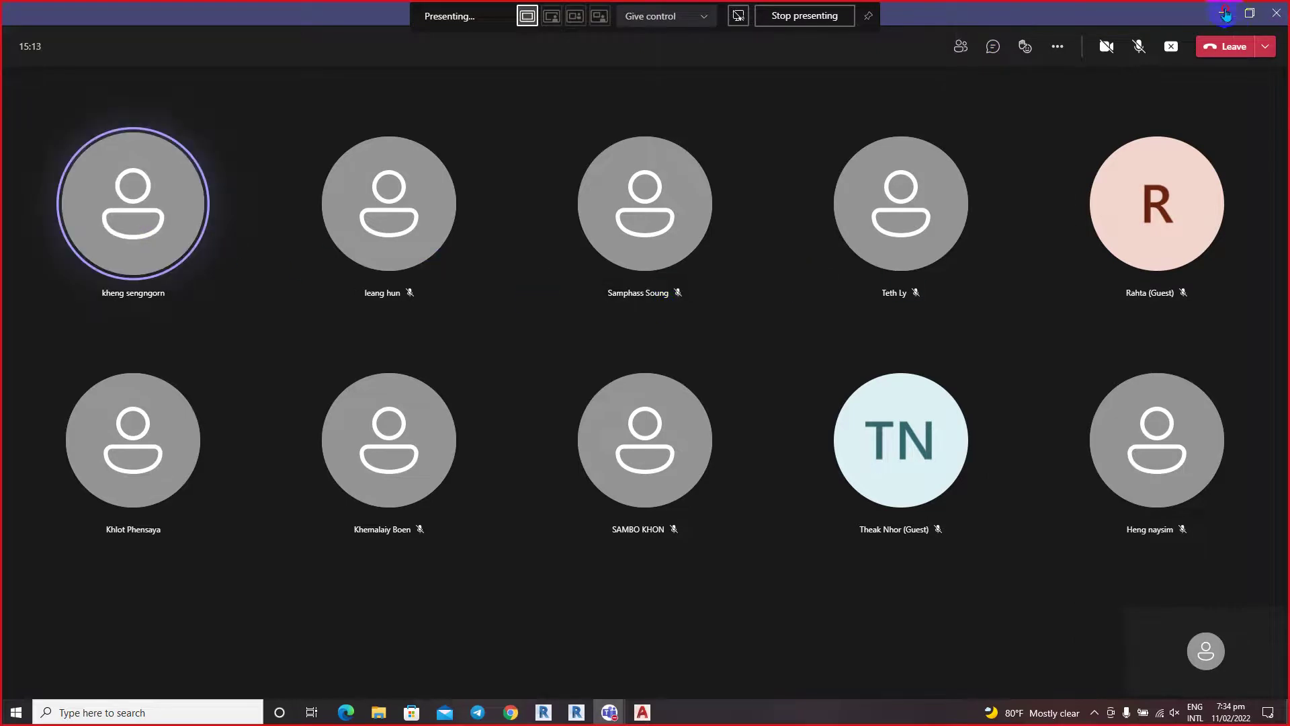
pyautogui.click(1277, 12)
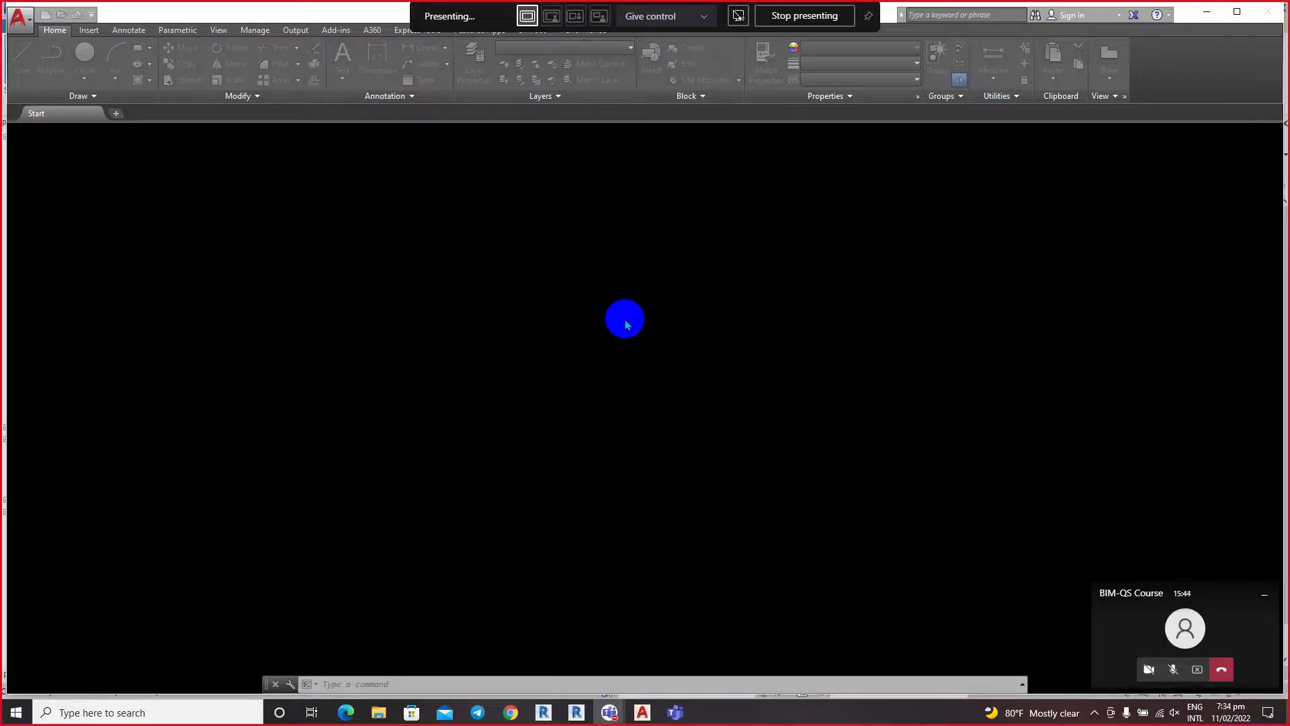
# - Return to the Revit 01-GF plan, zoom to fit the whole grid, and close the Teams mini window
pyautogui.click(550, 715)
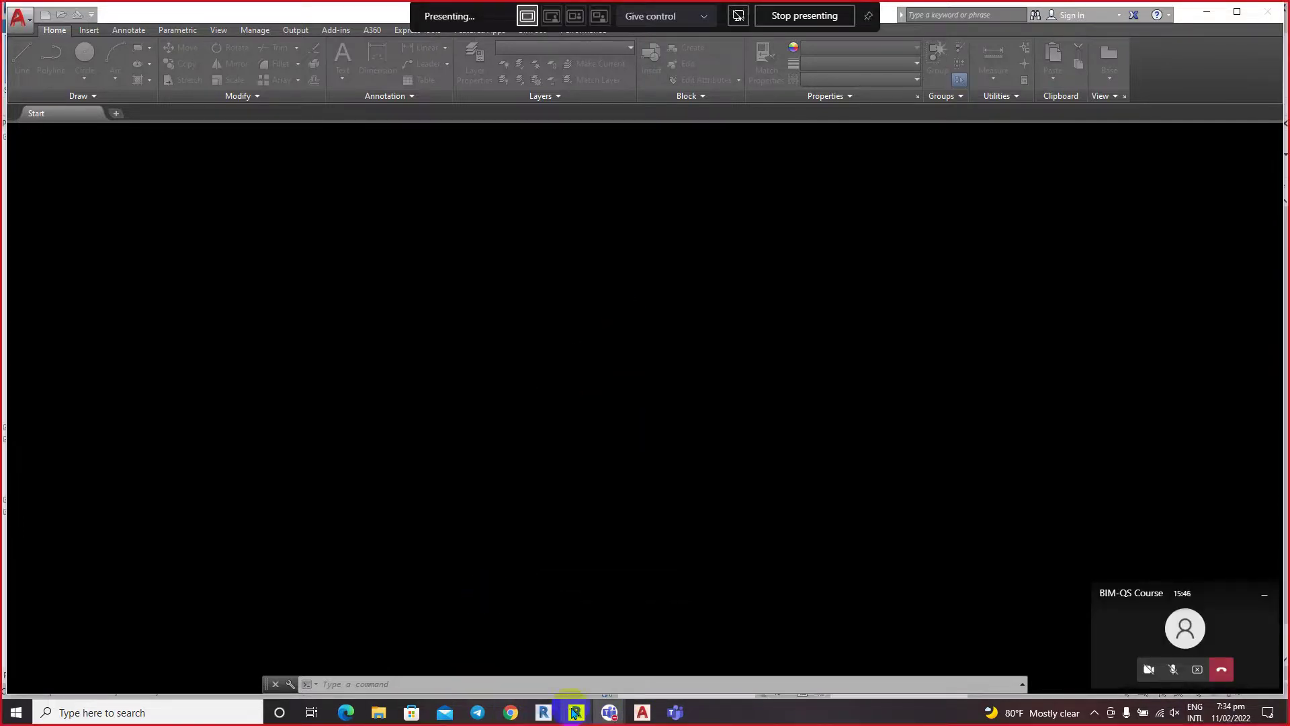
pyautogui.moveTo(576, 712)
pyautogui.click(600, 634)
pyautogui.scroll(2, 715, 418)
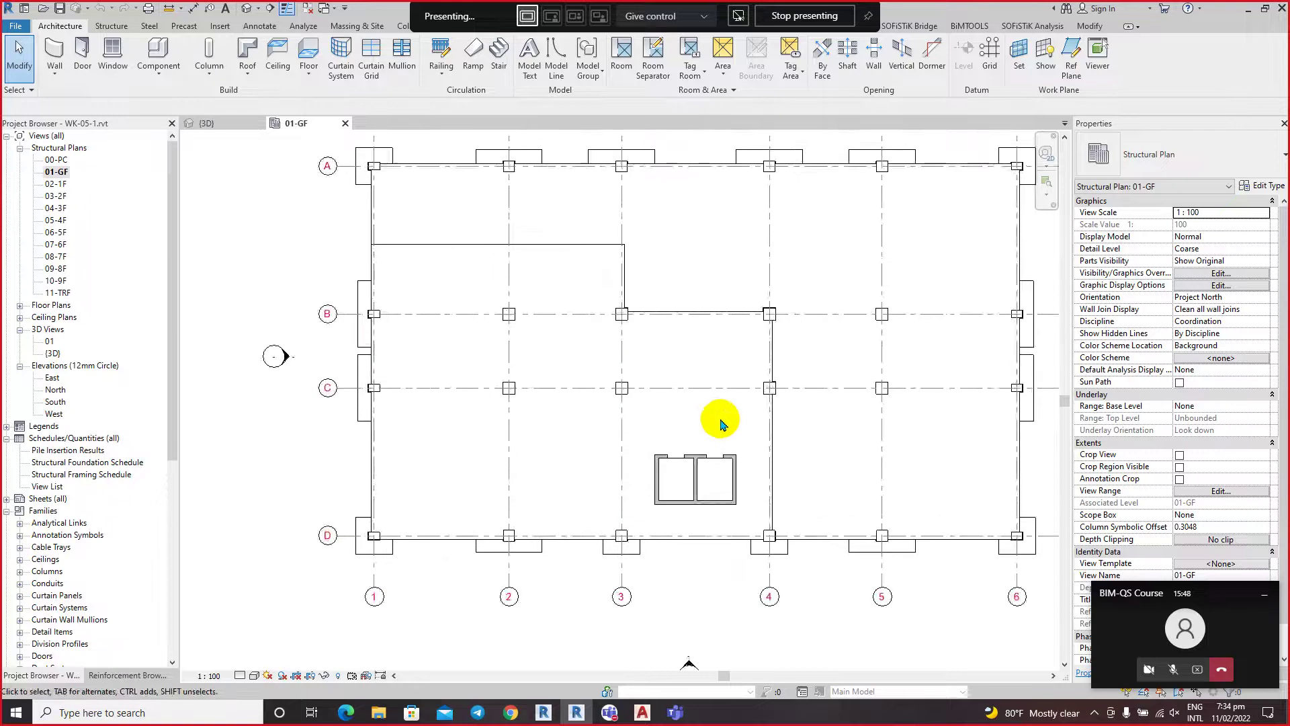
pyautogui.scroll(2, 672, 426)
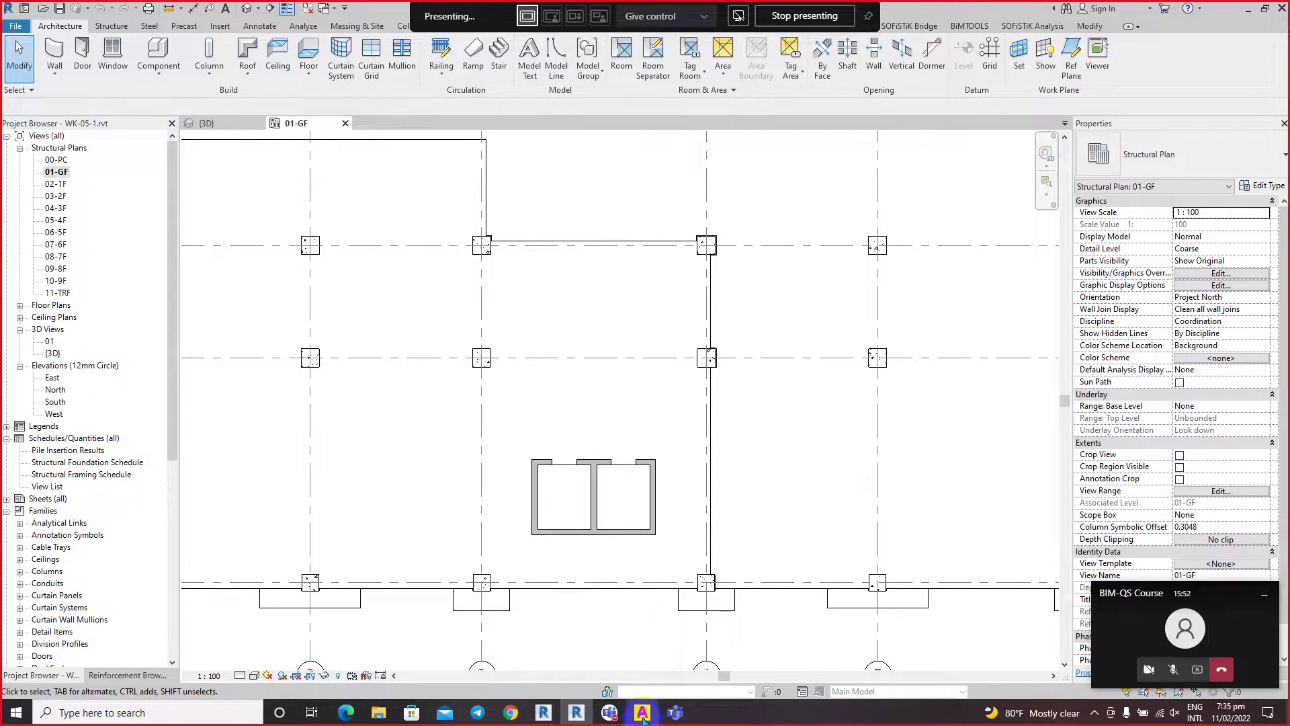
pyautogui.scroll(-2, 524, 406)
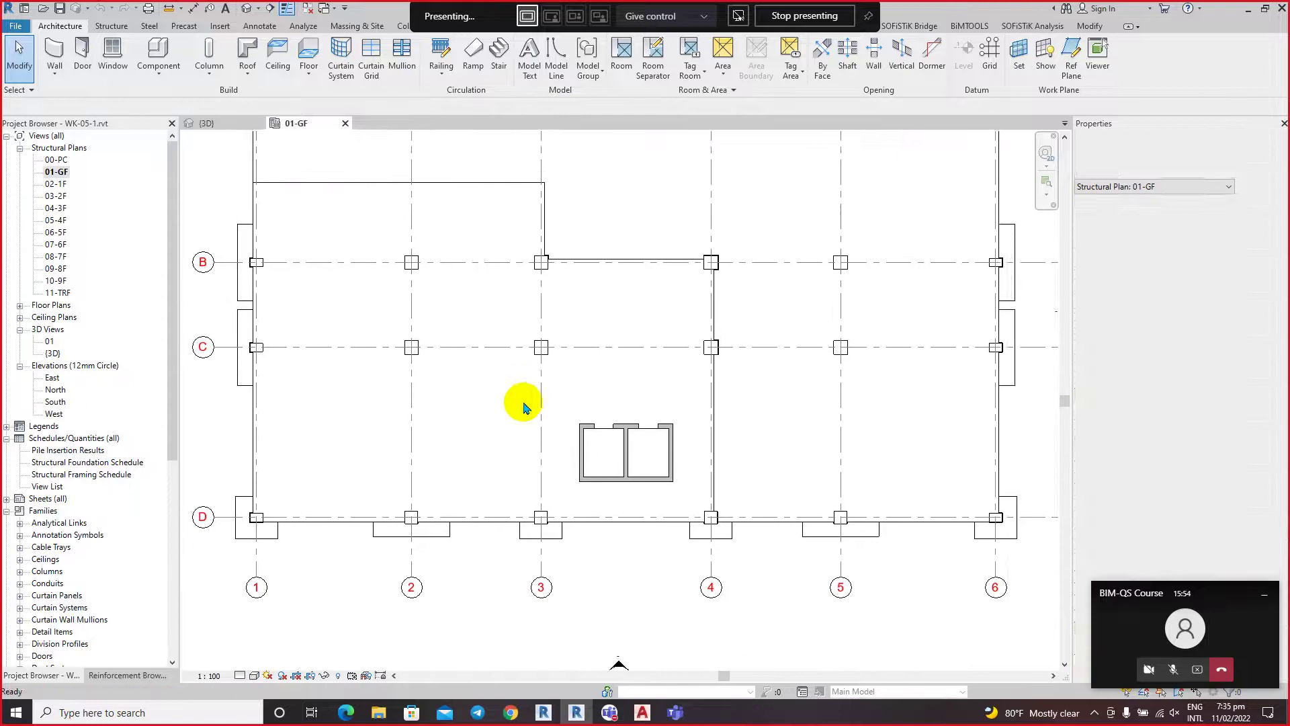
pyautogui.middleClick(537, 423)
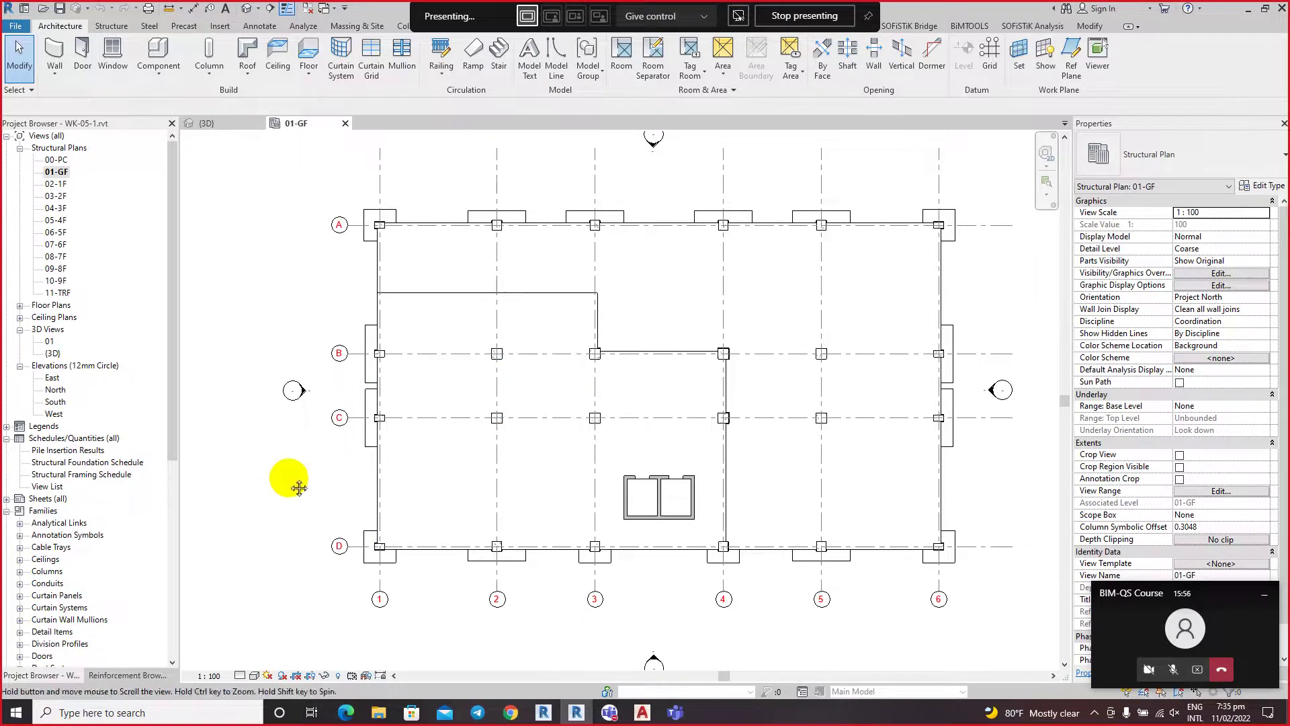
pyautogui.scroll(-1, 289, 481)
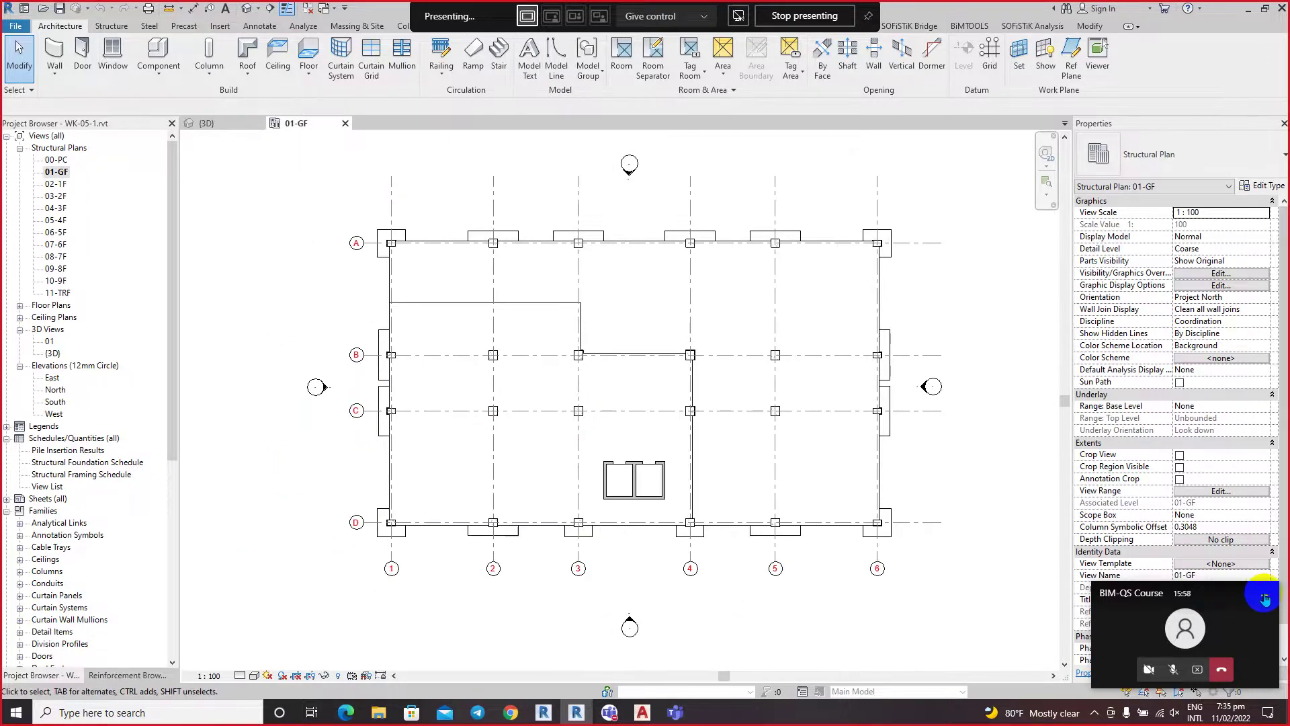
pyautogui.click(1264, 598)
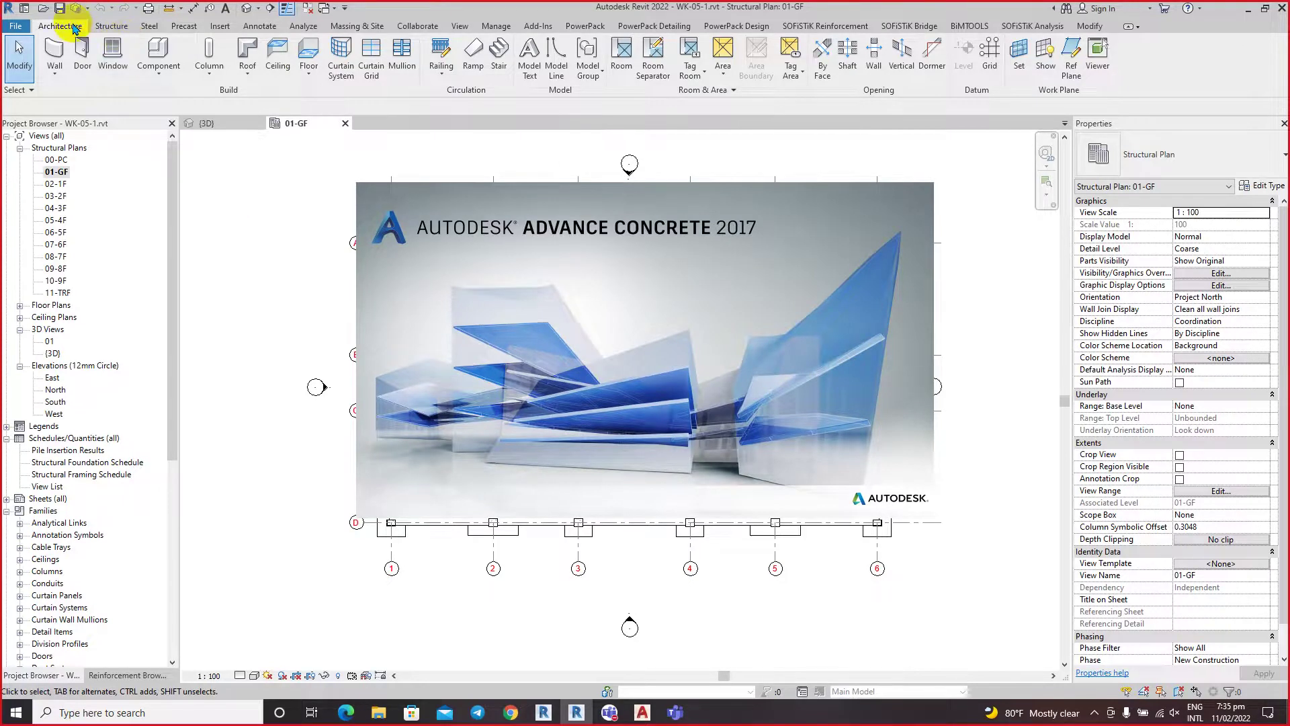
pyautogui.click(112, 25)
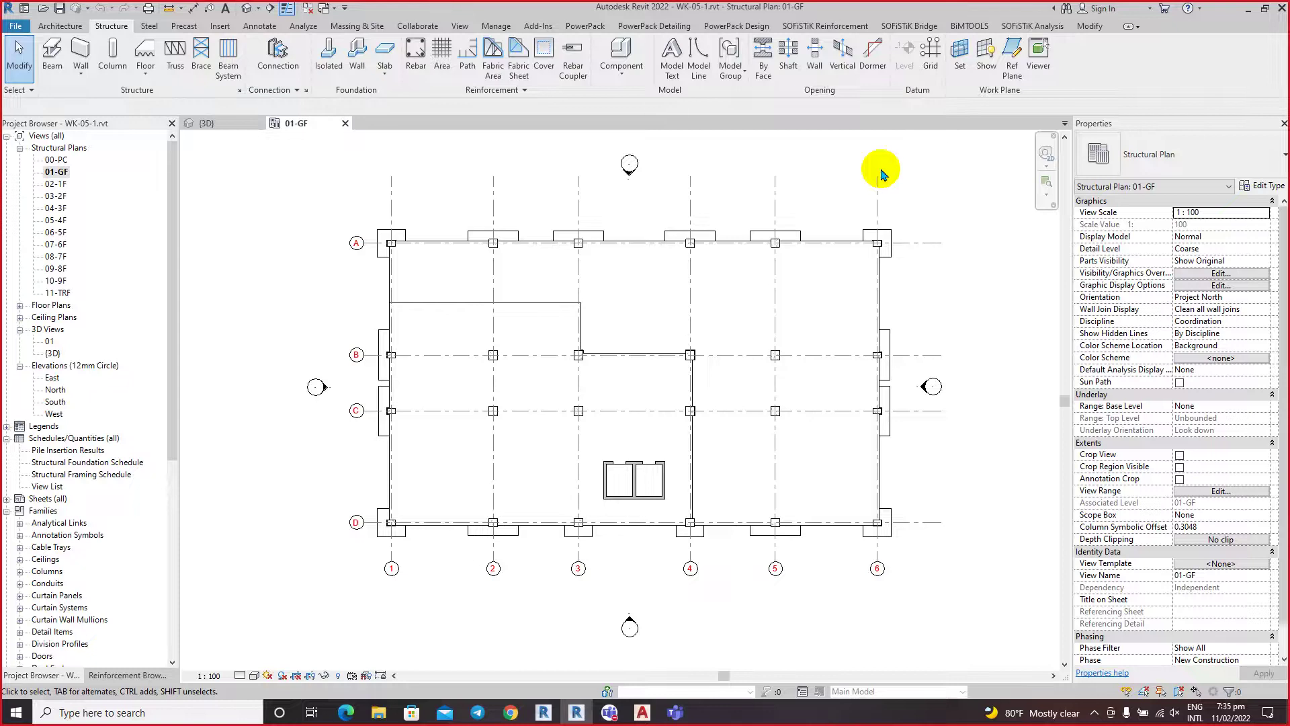
pyautogui.click(50, 29)
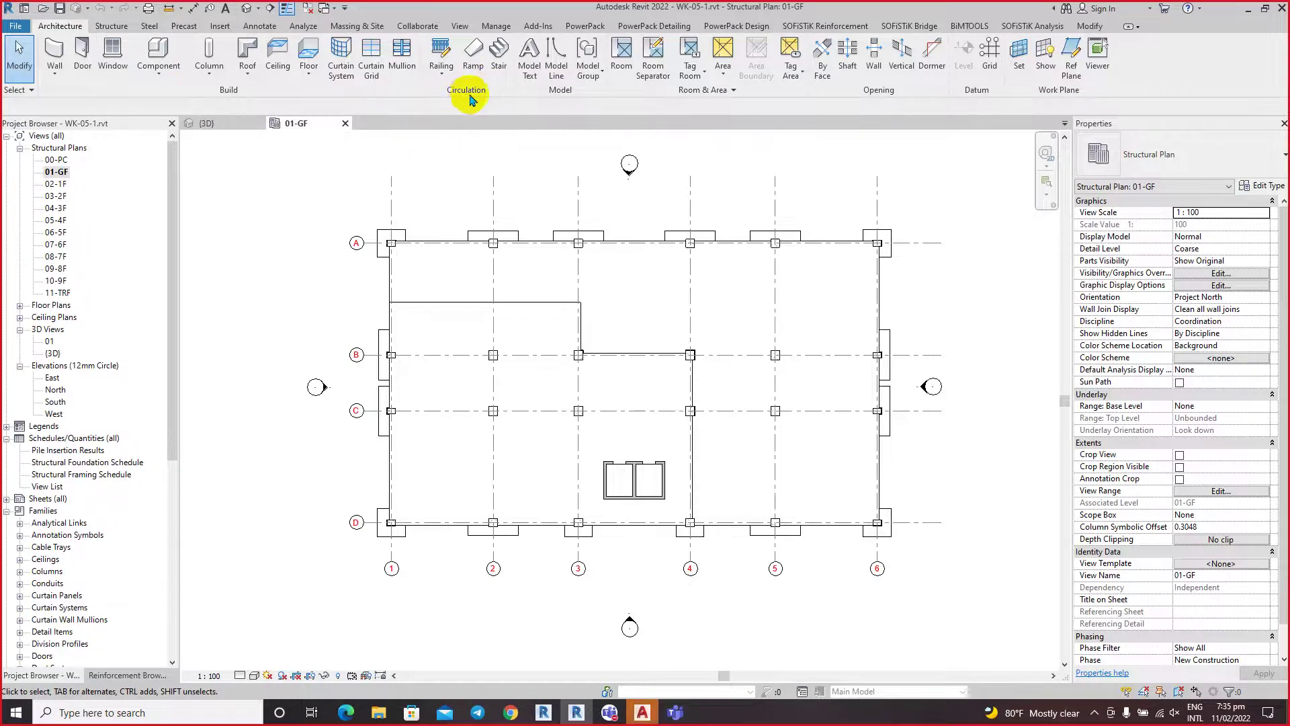
# - Check the Railing options, then zoom in on the two-cell lift core between grids 3 and 4
pyautogui.click(441, 69)
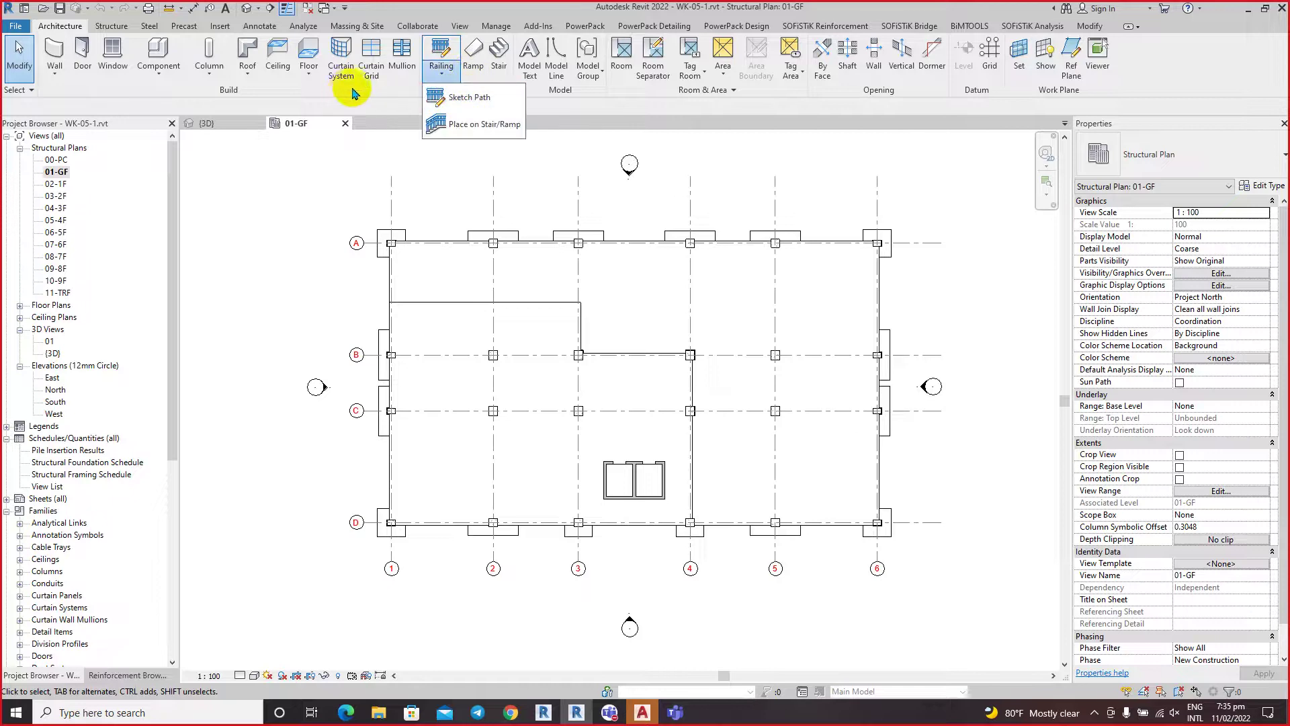
pyautogui.click(593, 115)
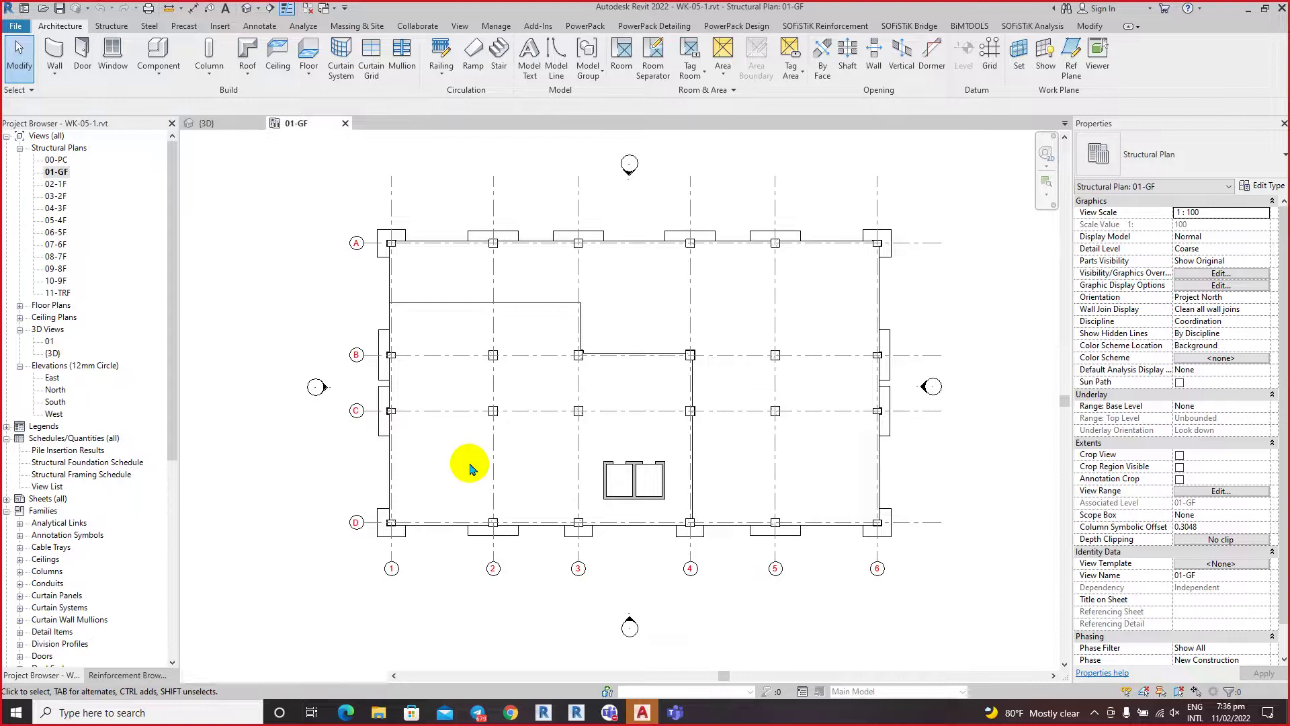
pyautogui.scroll(1, 599, 305)
pyautogui.scroll(5, 662, 511)
pyautogui.moveTo(663, 513)
pyautogui.mouseDown(button='middle')
pyautogui.moveTo(691, 409)
pyautogui.moveTo(683, 368)
pyautogui.mouseUp(button='middle')
pyautogui.scroll(1, 686, 387)
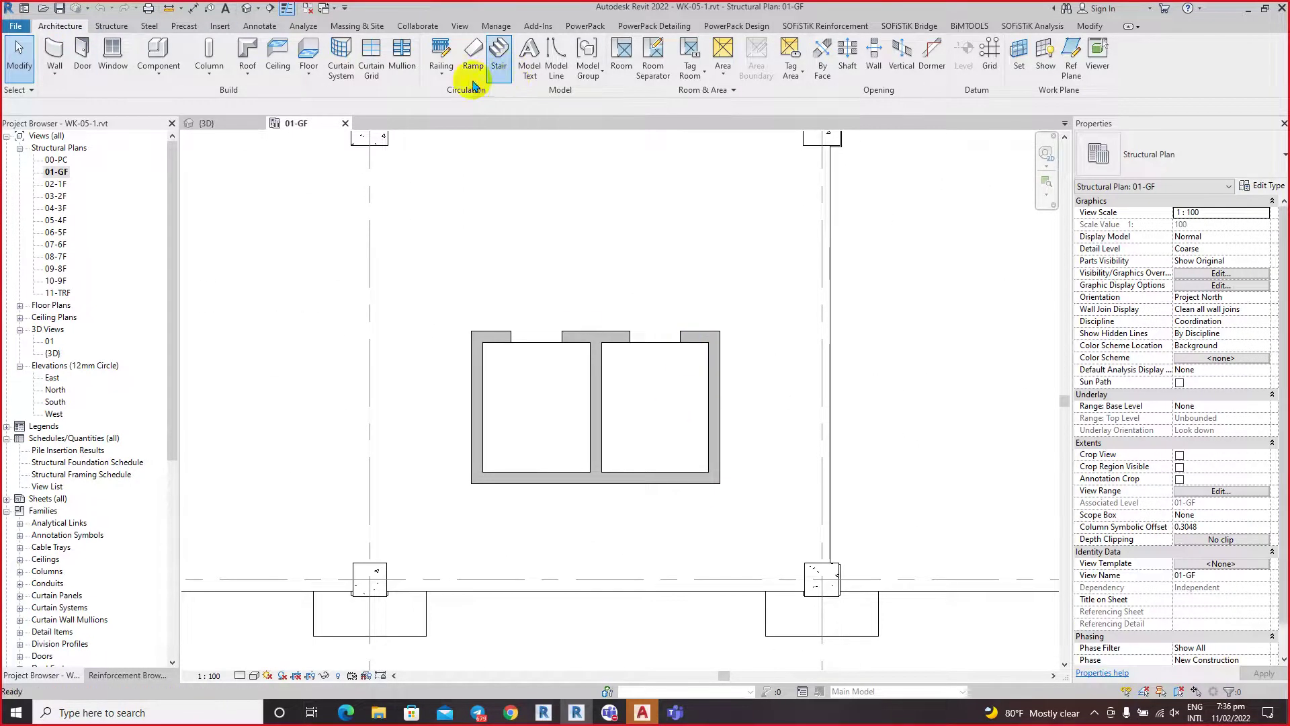
# - Start a new stair from 01-GF to 02-1F with 32 desired risers
pyautogui.click(499, 53)
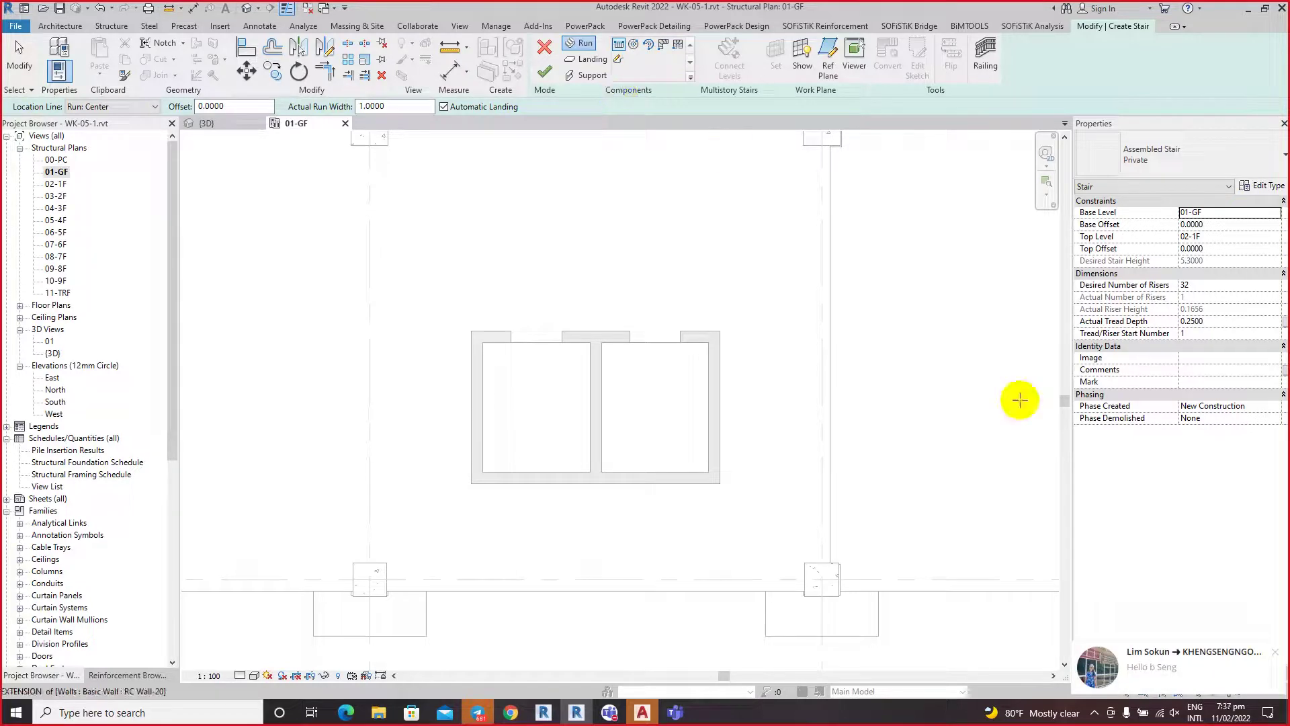
# - Dismiss chat notifications, abandon the straight run beside the lift core, and choose the spiral run shape
pyautogui.click(1275, 651)
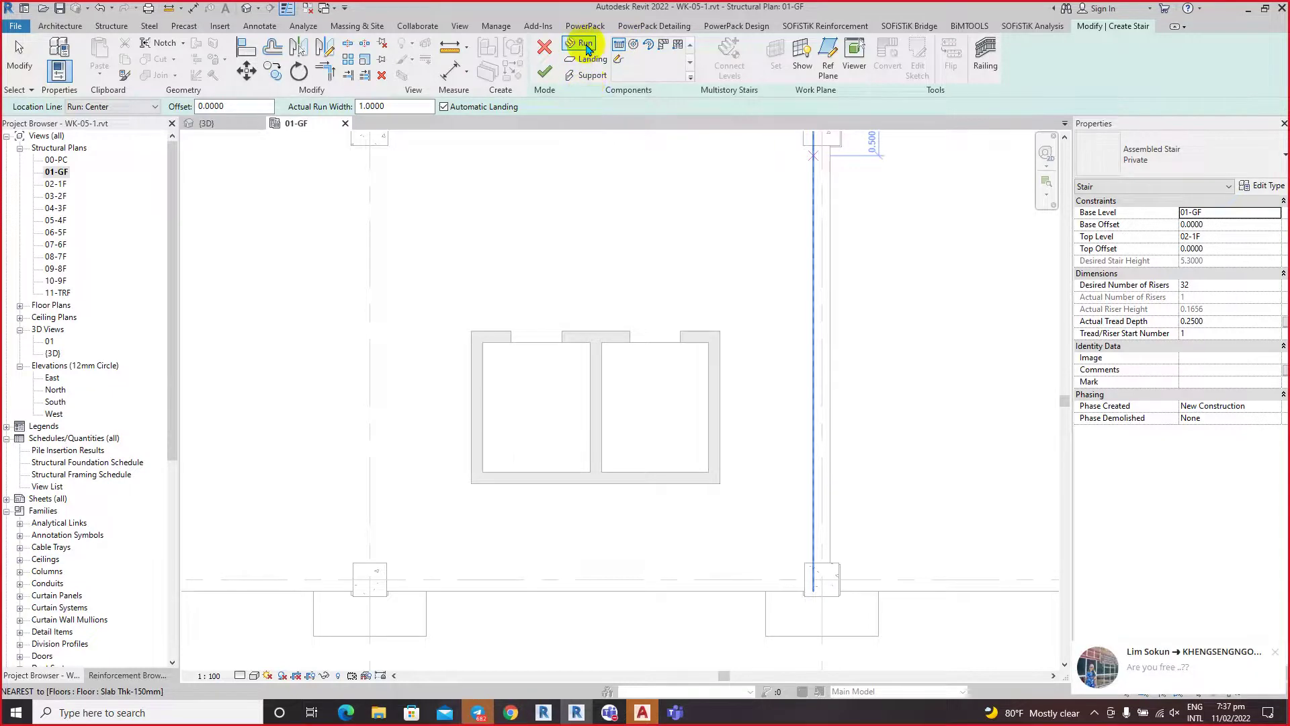
pyautogui.click(1275, 652)
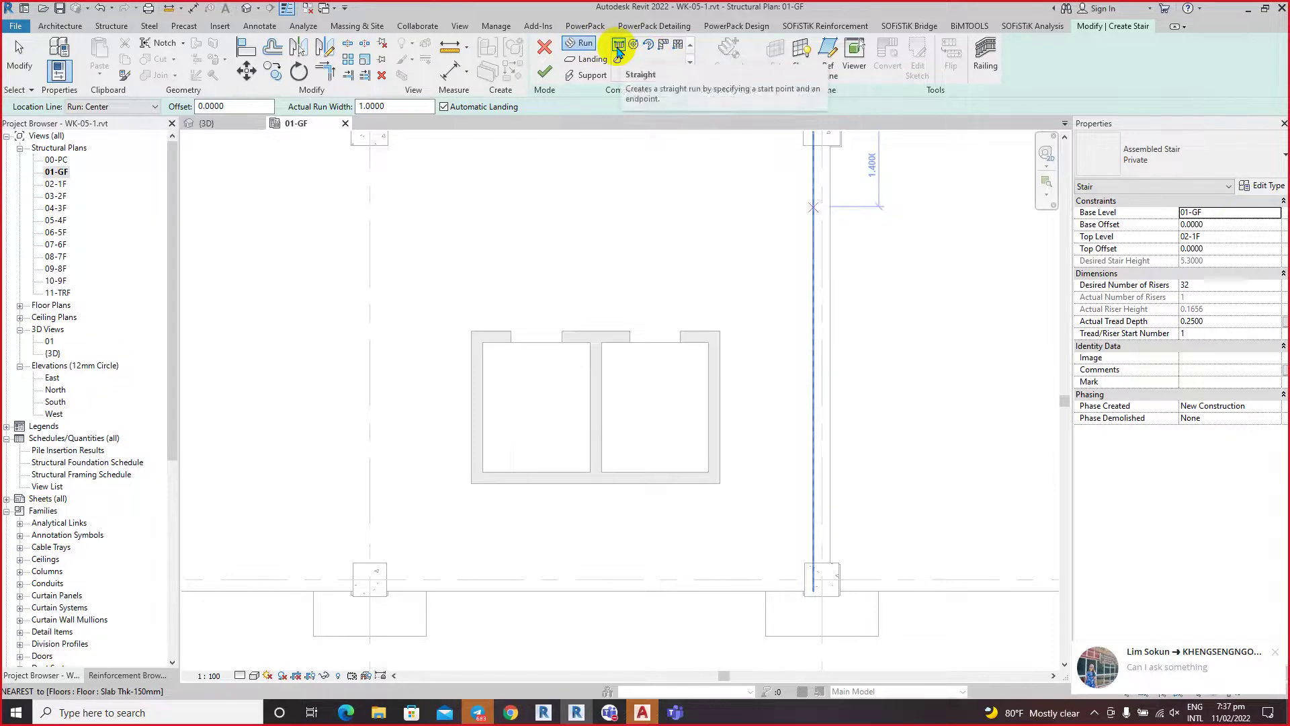
pyautogui.click(535, 255)
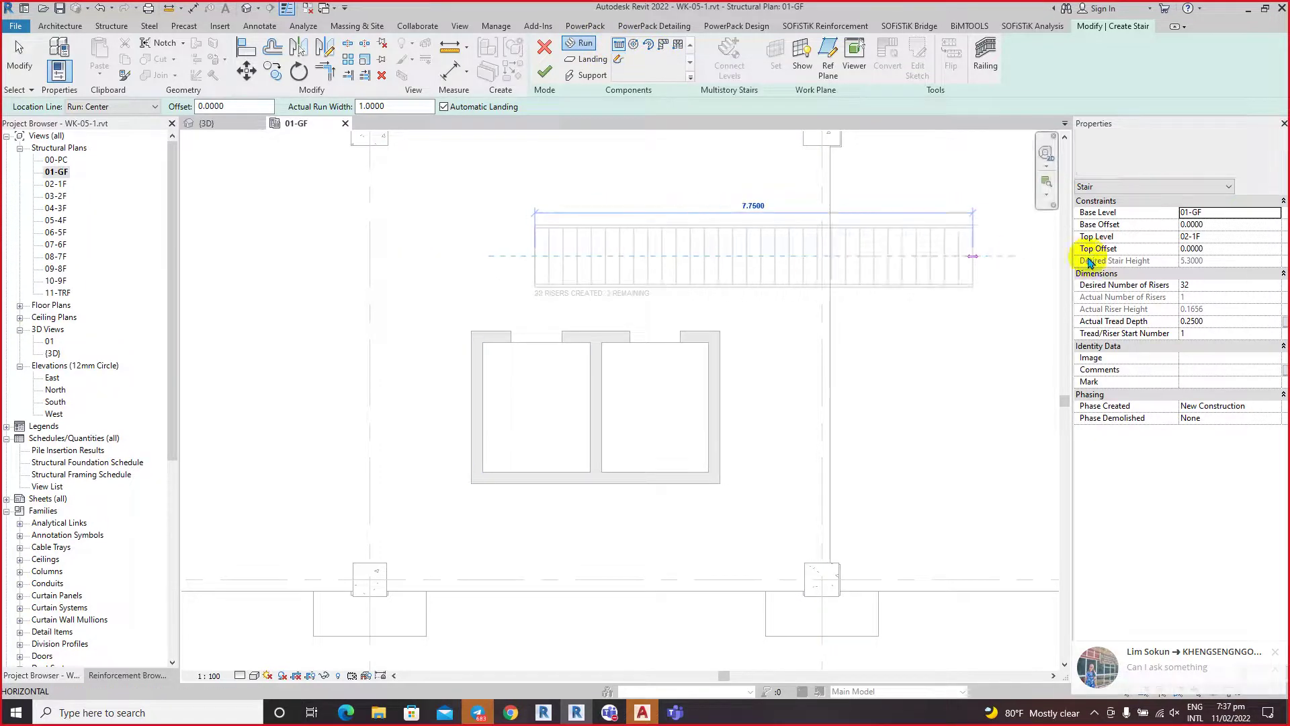
pyautogui.click(986, 256)
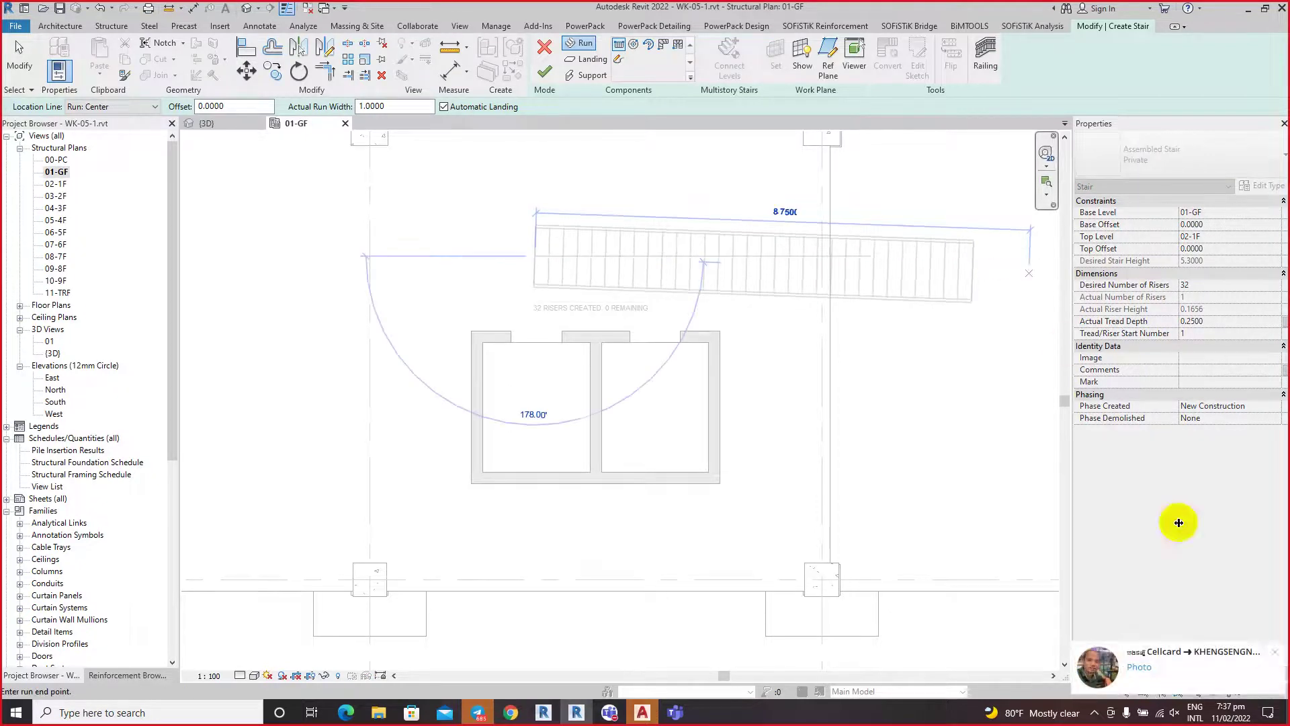
pyautogui.click(1276, 651)
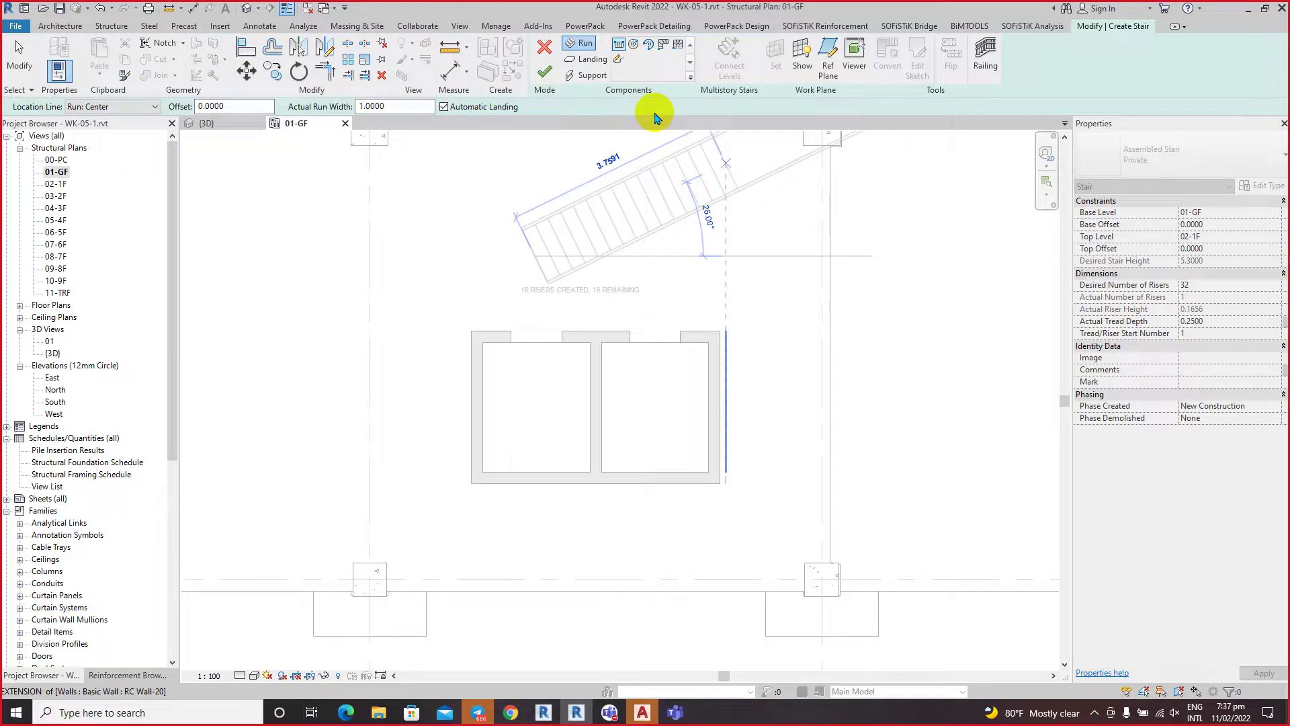
pyautogui.click(633, 45)
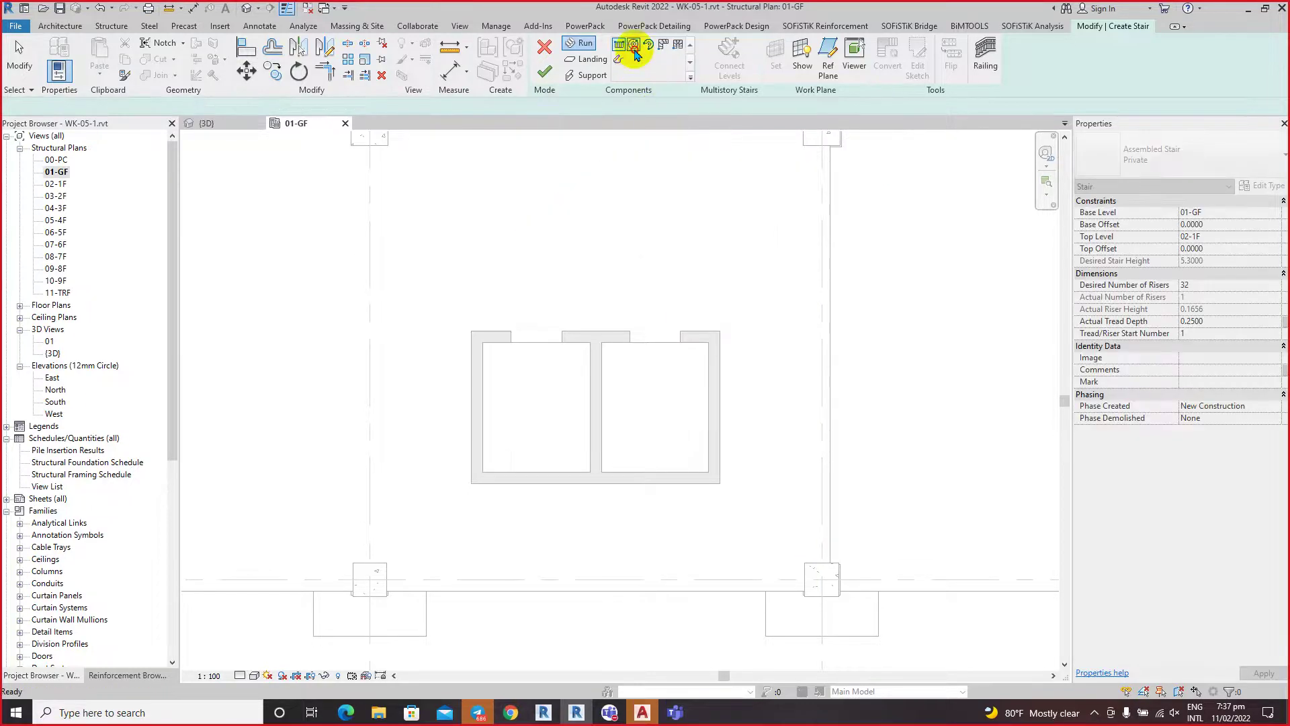
pyautogui.scroll(1, 640, 245)
pyautogui.click(639, 246)
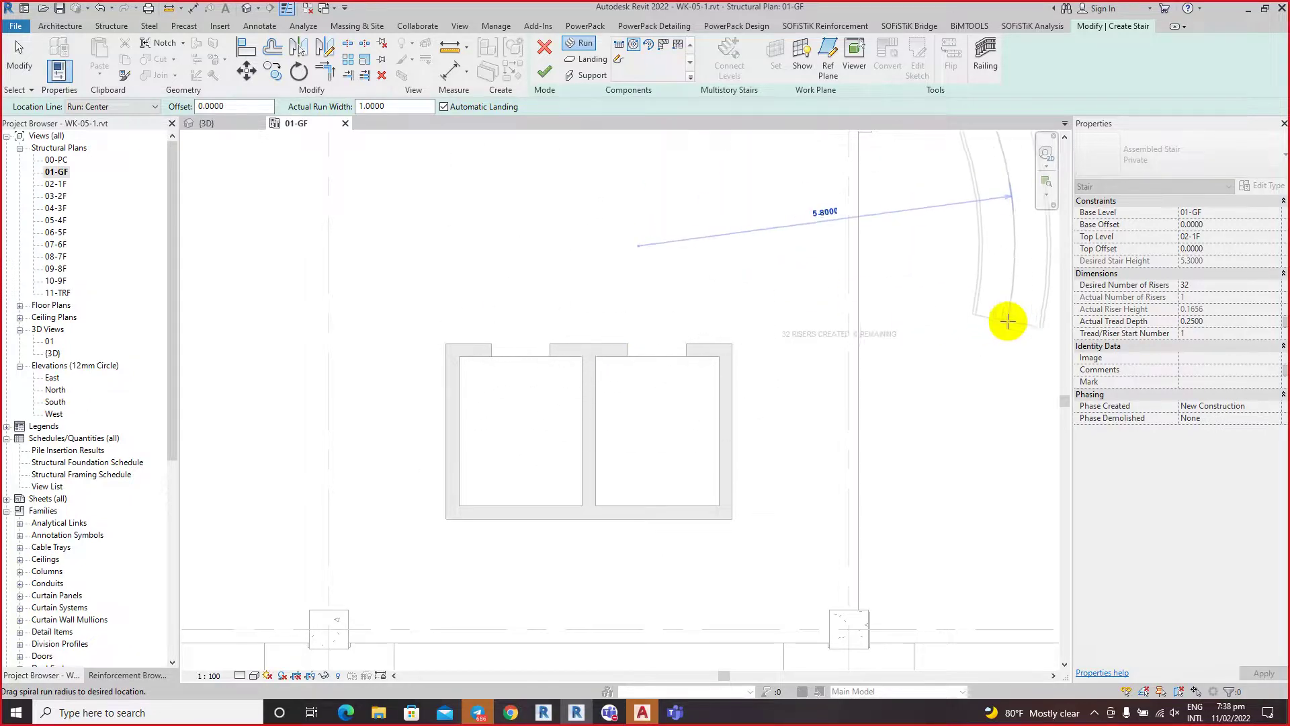
pyautogui.scroll(-1, 995, 315)
pyautogui.scroll(-2, 978, 311)
pyautogui.scroll(-2, 941, 311)
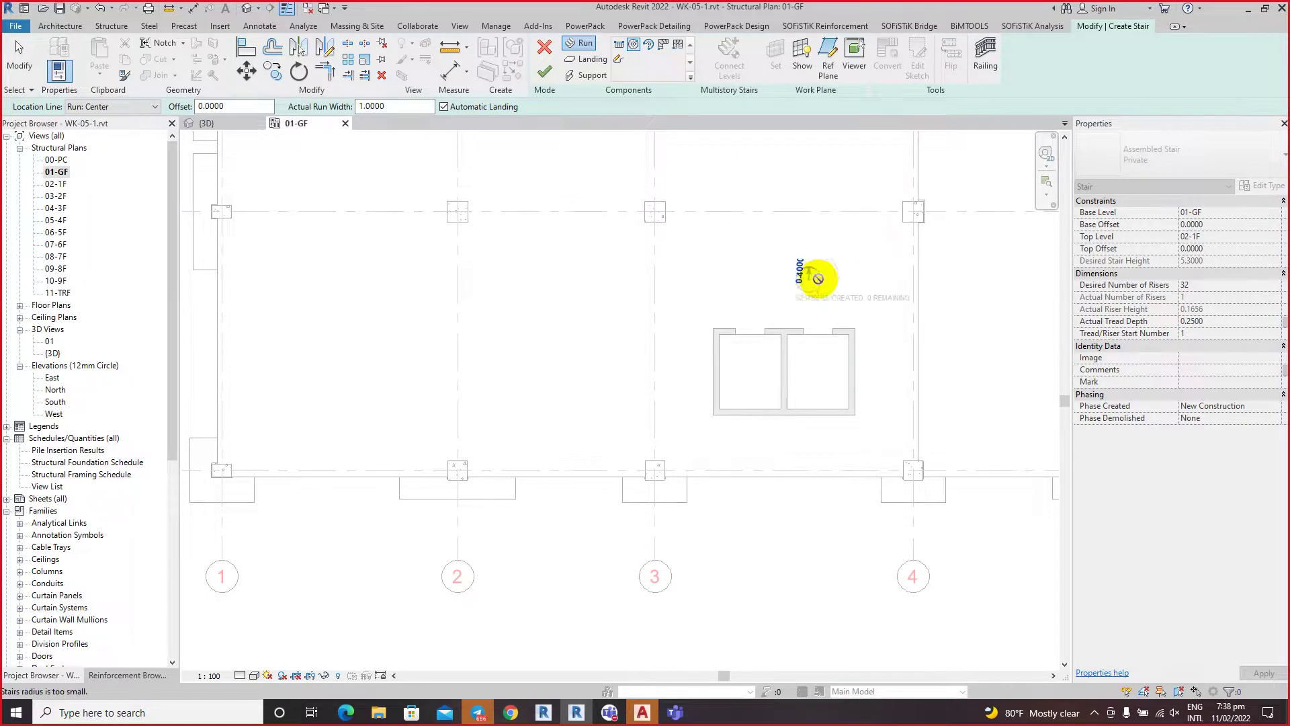
pyautogui.scroll(3, 818, 279)
pyautogui.scroll(3, 818, 279)
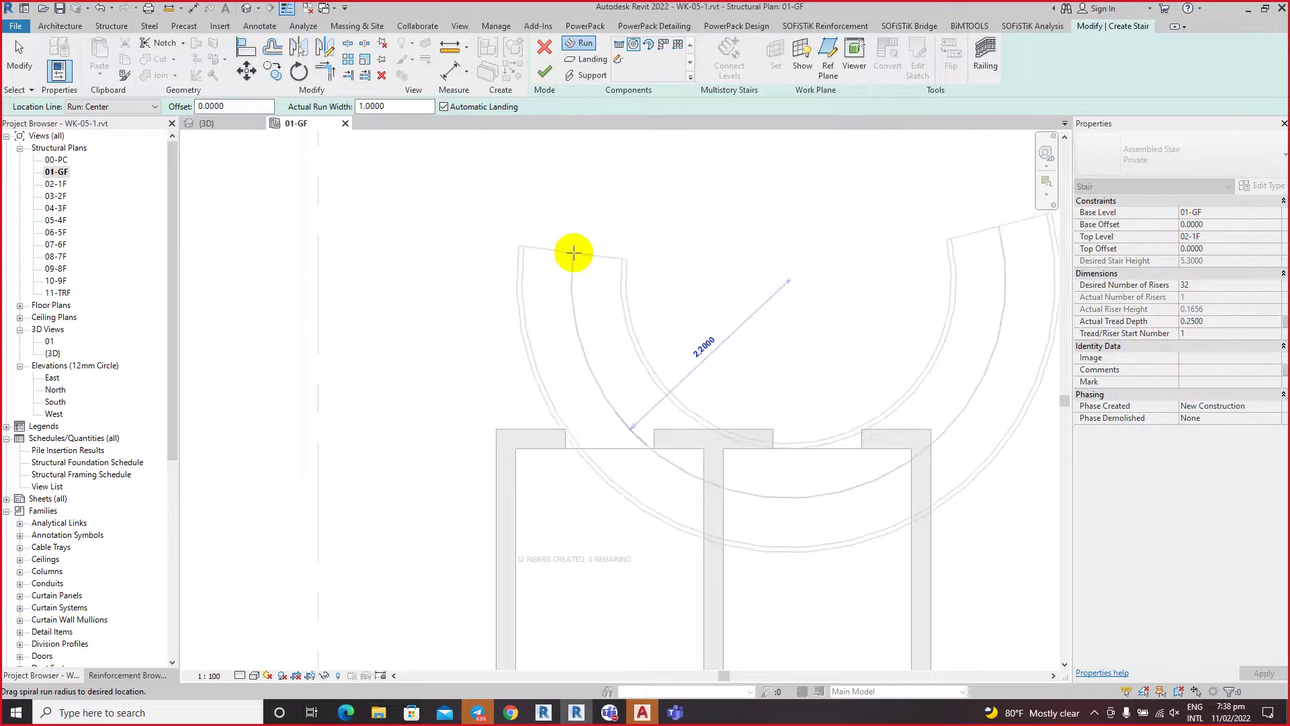
pyautogui.click(575, 258)
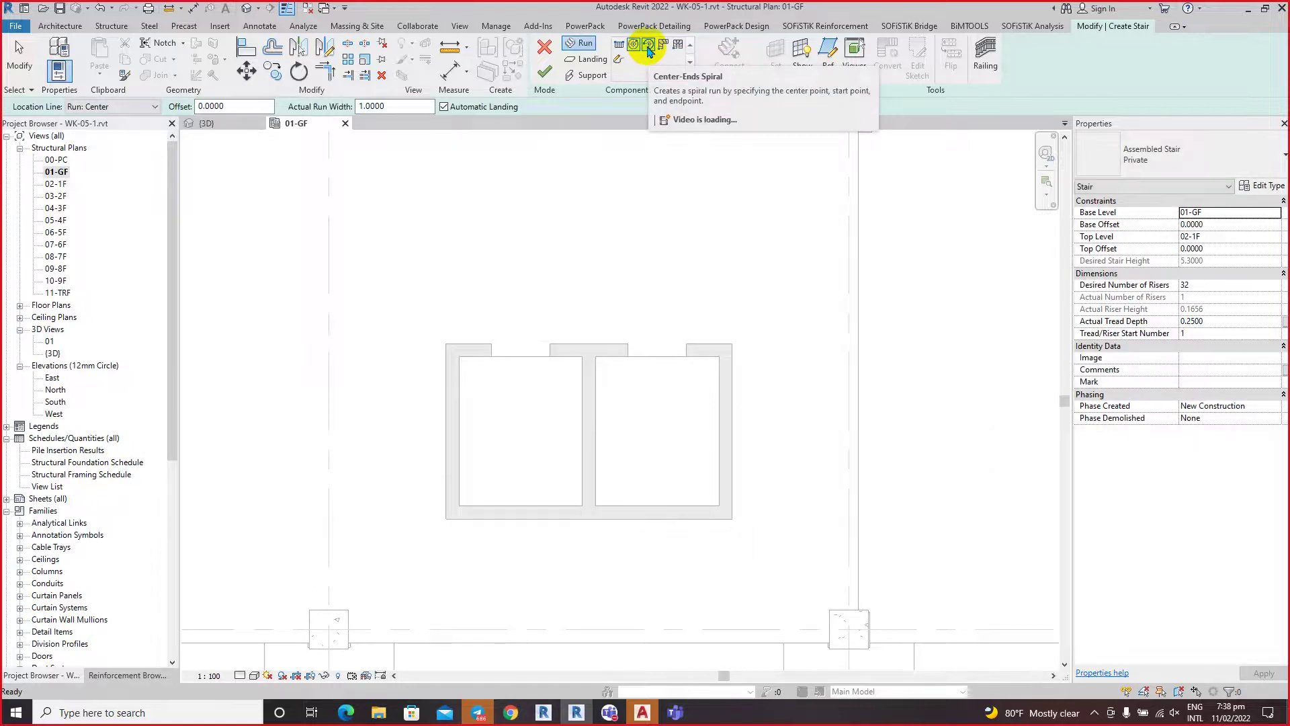
pyautogui.click(648, 47)
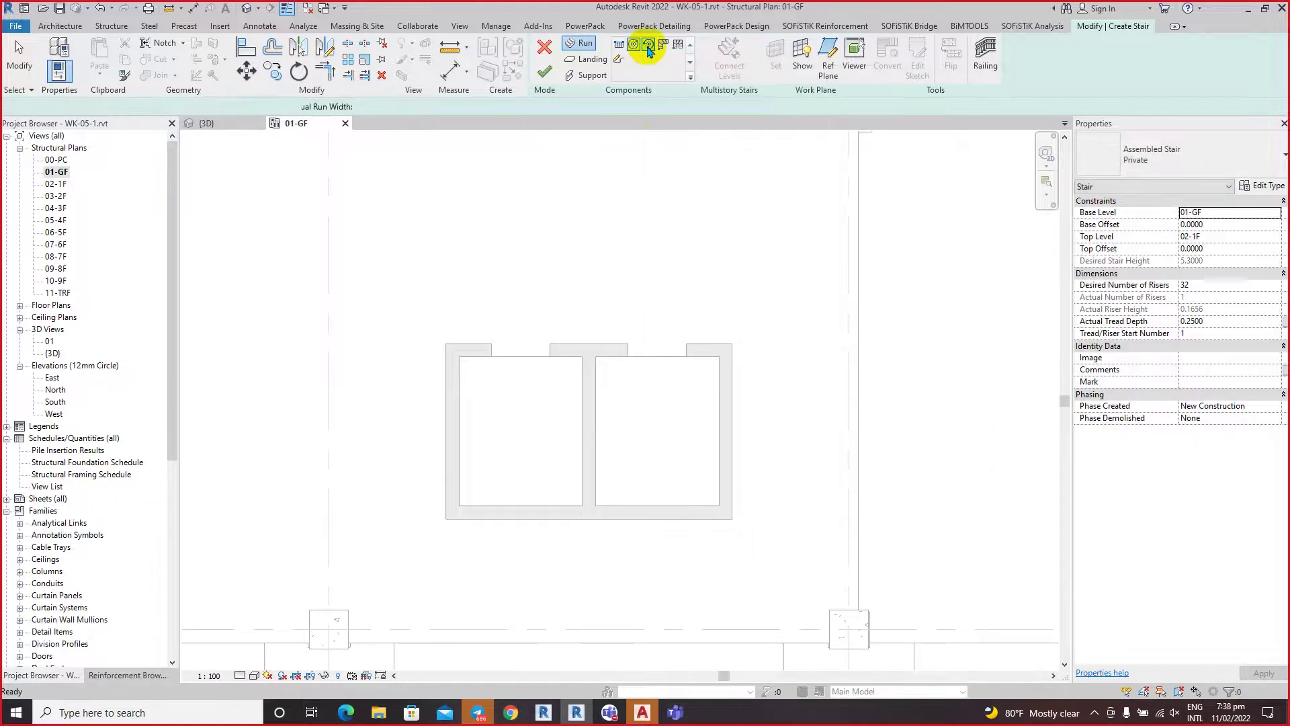
pyautogui.click(594, 201)
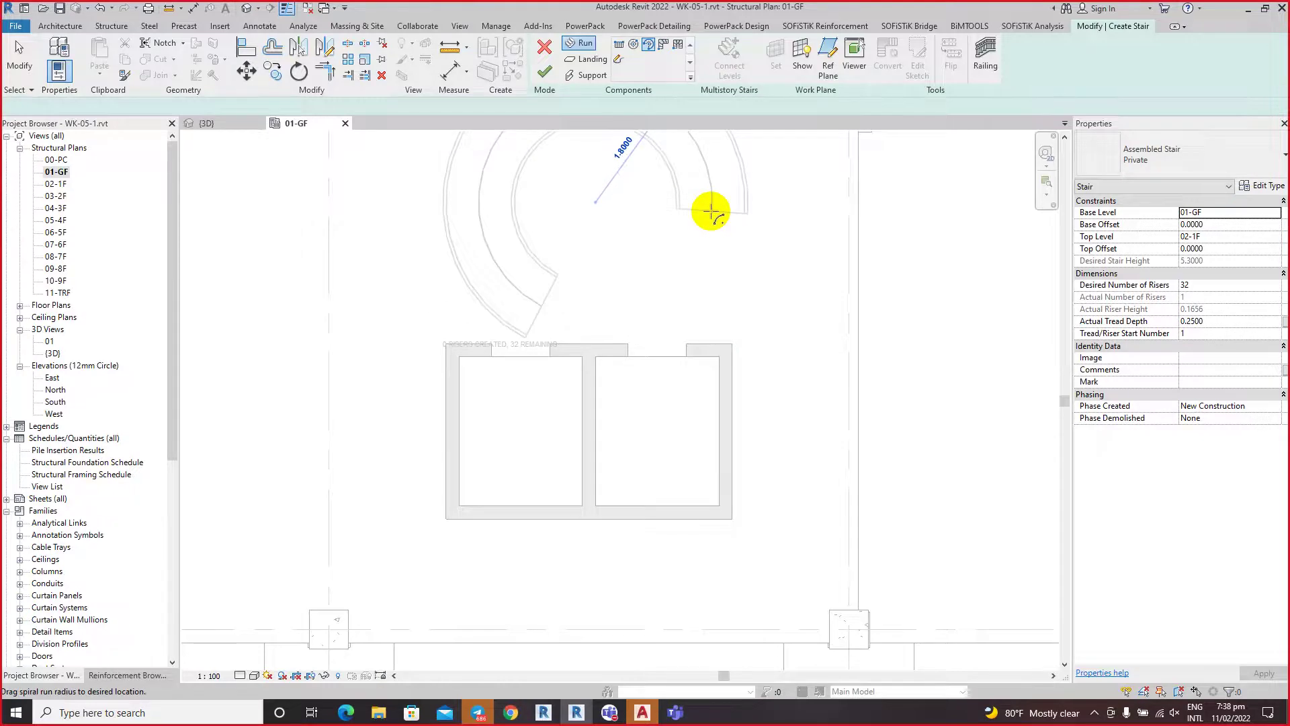
pyautogui.click(711, 213)
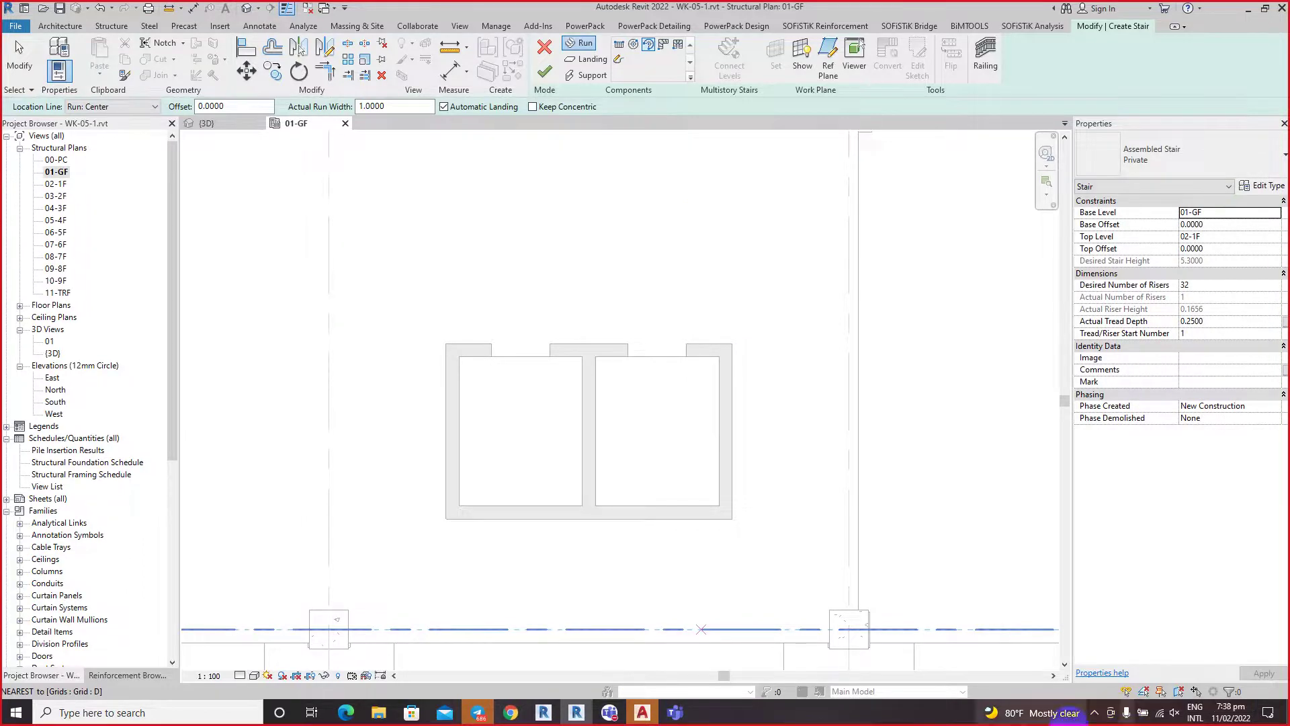
pyautogui.moveTo(609, 712)
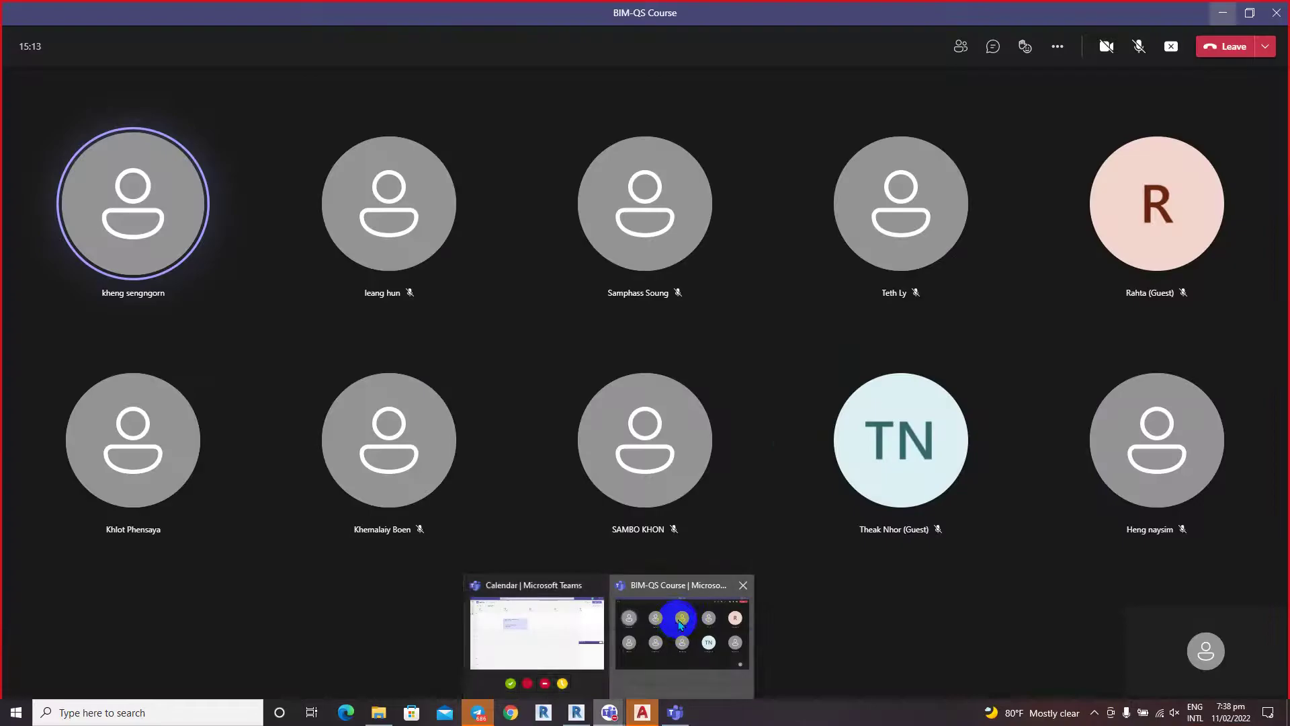
pyautogui.click(632, 676)
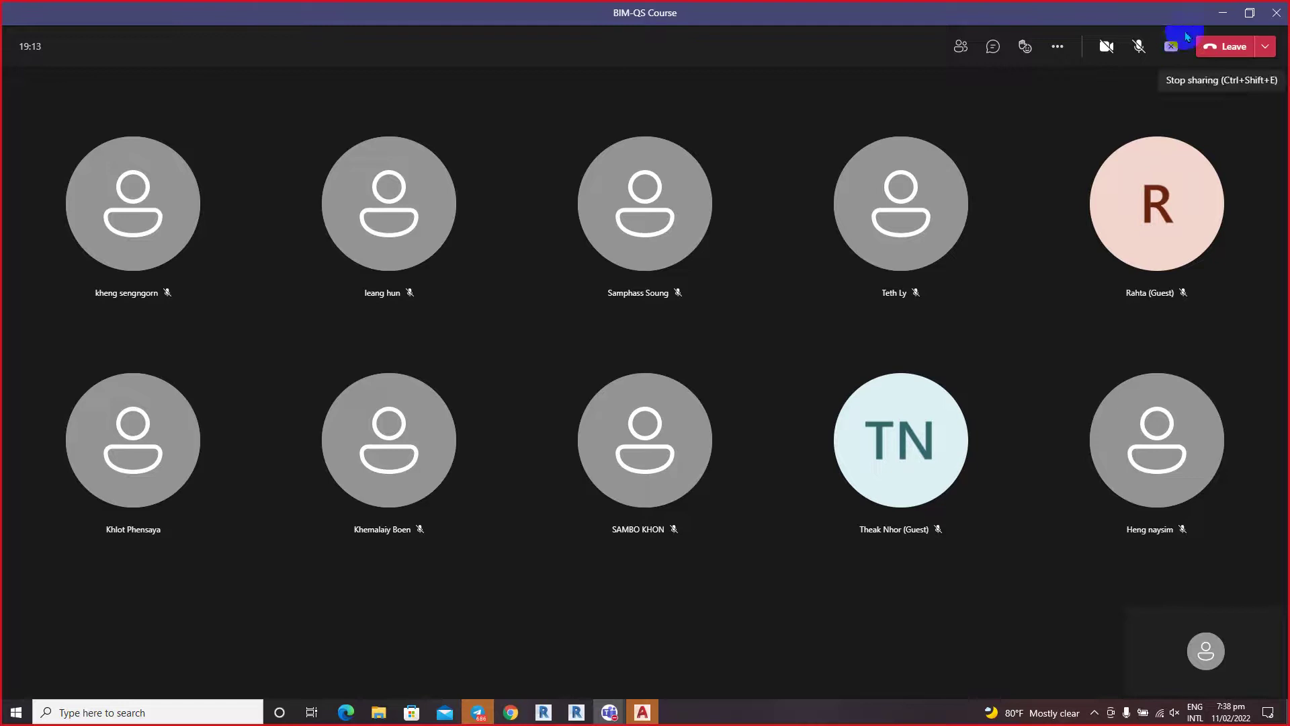
pyautogui.click(1223, 12)
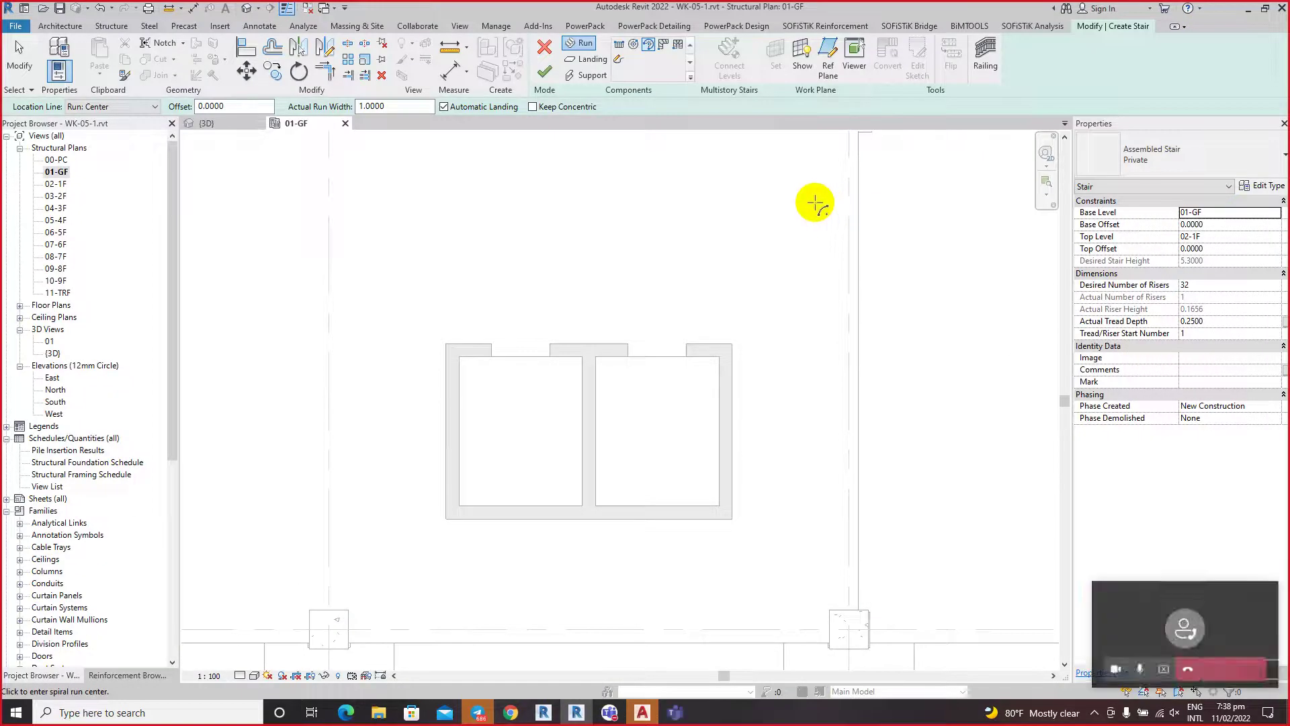
# - Exit the spiral run tool and zoom in on the lift-core walls
pyautogui.press('Escape')
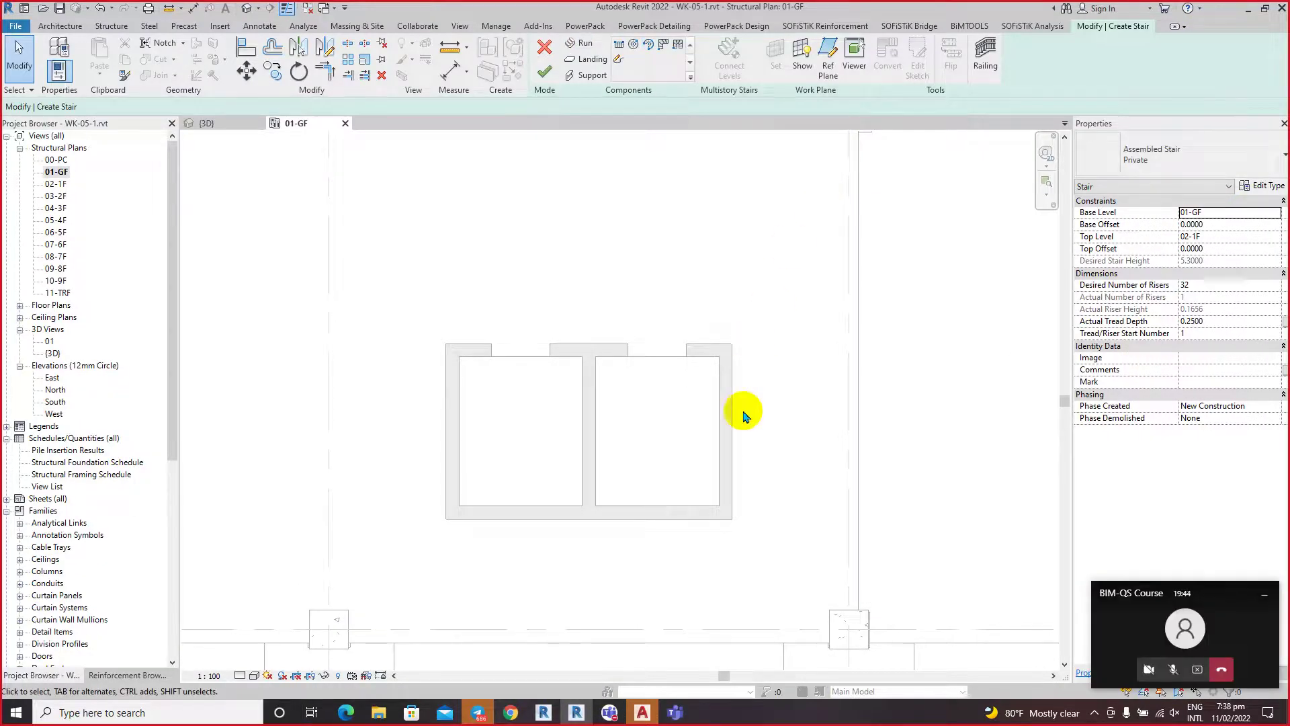
pyautogui.scroll(1, 682, 481)
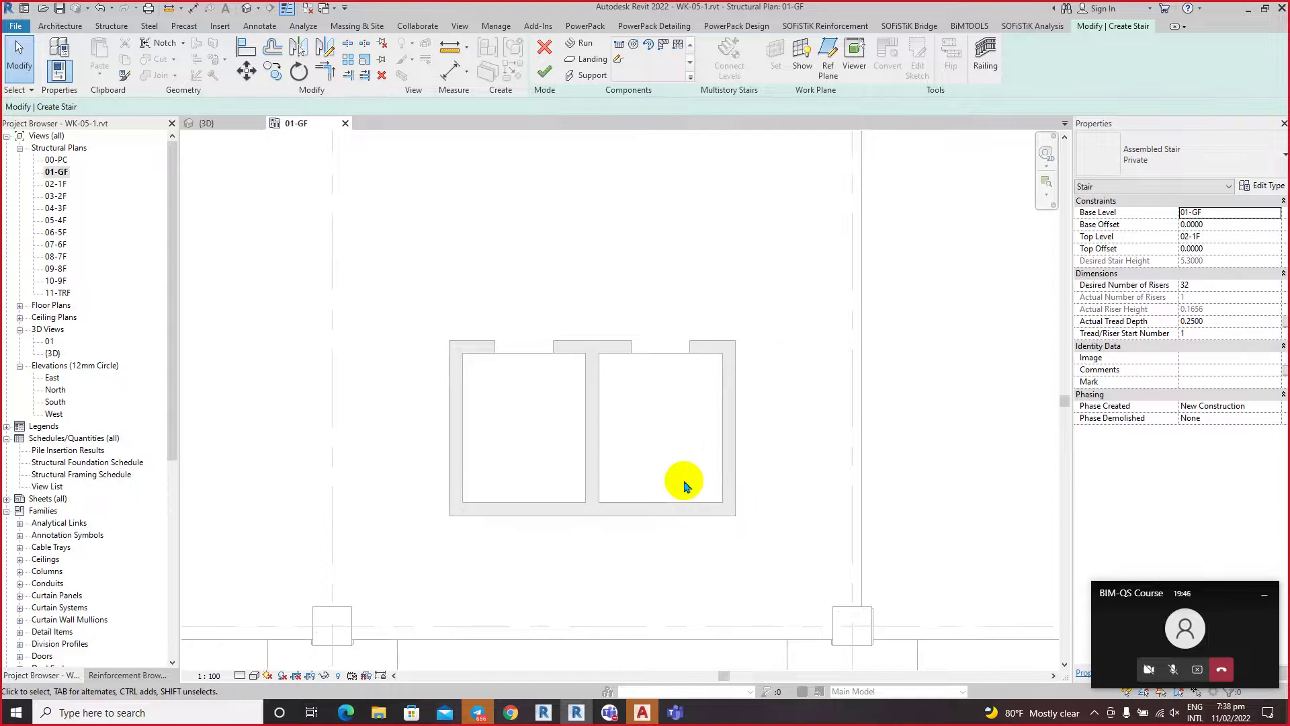
pyautogui.scroll(1, 657, 466)
pyautogui.moveTo(699, 447); pyautogui.dragTo(732, 451, button='middle')
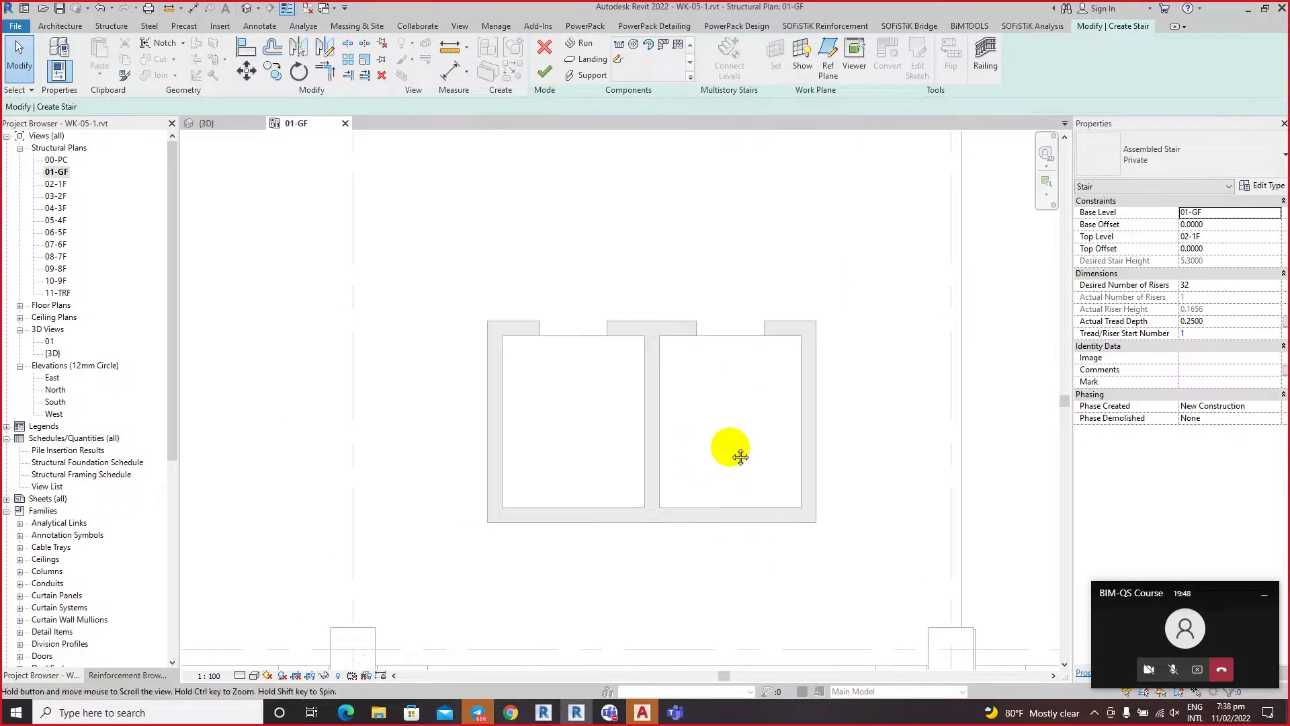
pyautogui.moveTo(608, 400)
pyautogui.mouseDown()
pyautogui.moveTo(557, 290)
pyautogui.moveTo(581, 383)
pyautogui.mouseUp()
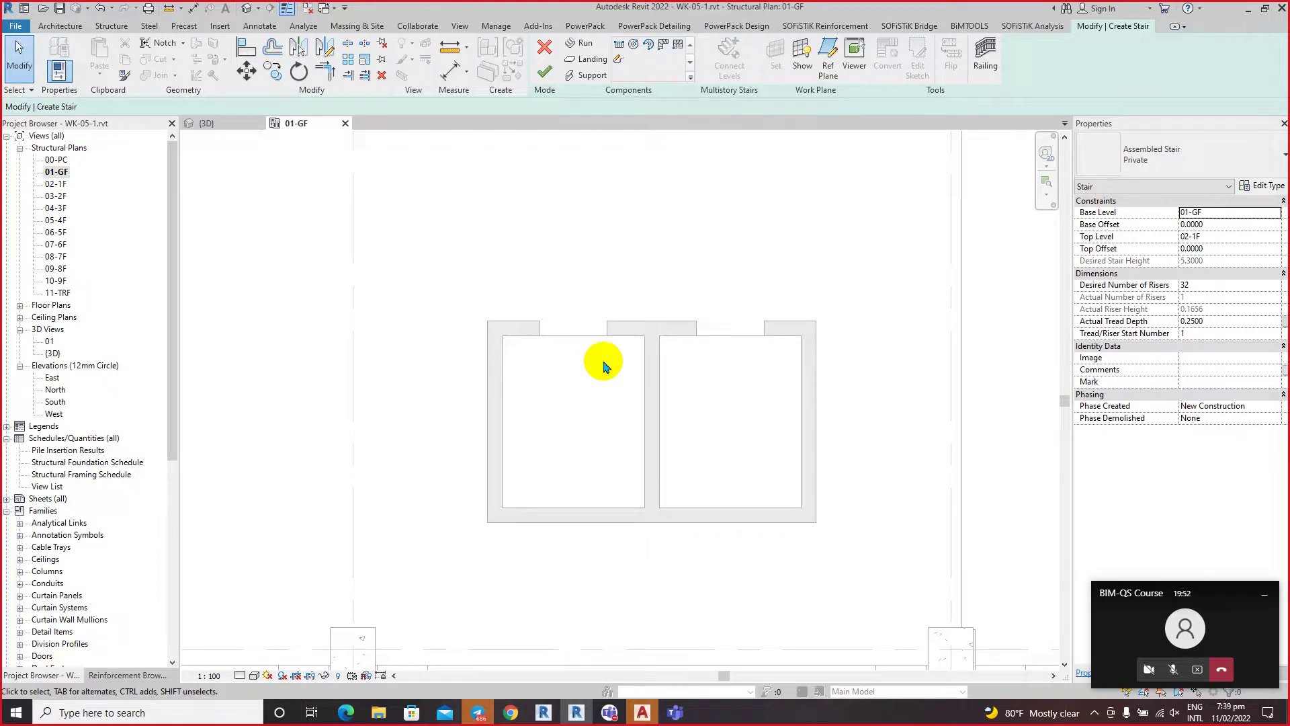
pyautogui.scroll(-1, 608, 361)
# - Drag selection boxes of varying size around the two-cell lift-core walls
pyautogui.moveTo(441, 293); pyautogui.dragTo(808, 512)
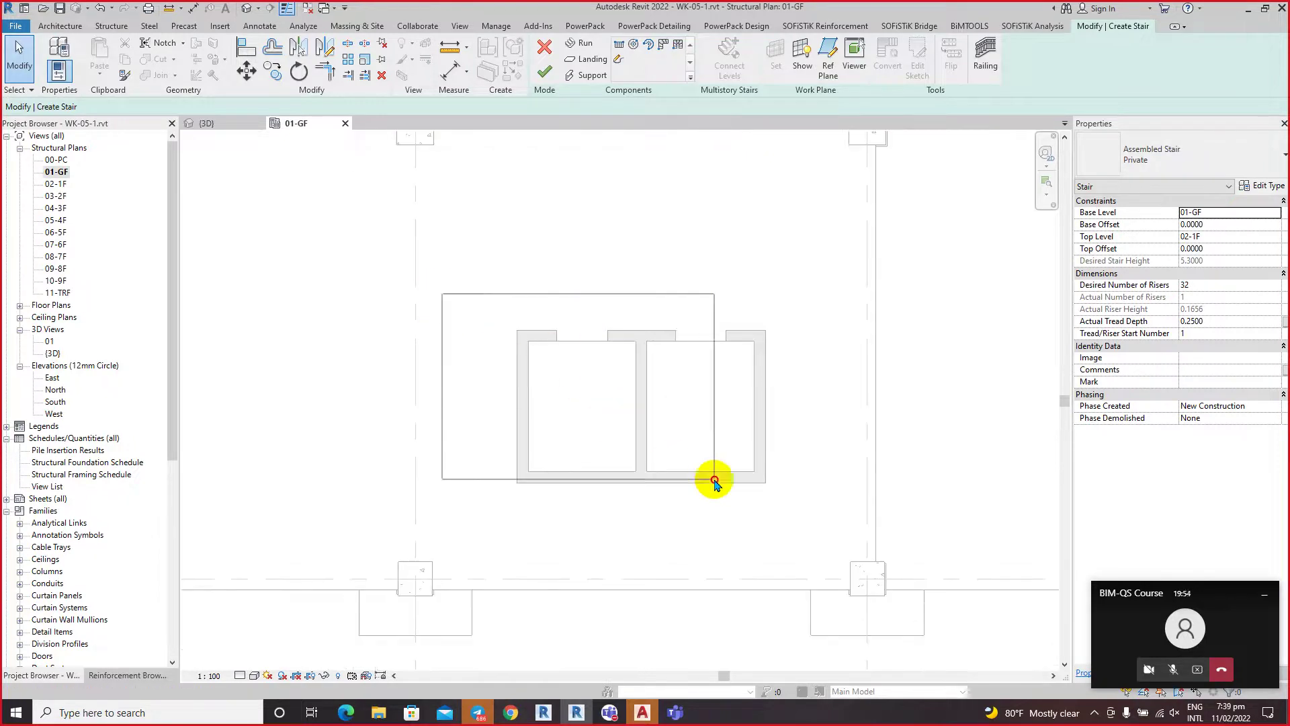
pyautogui.moveTo(475, 288)
pyautogui.mouseDown()
pyautogui.moveTo(818, 513)
pyautogui.moveTo(813, 523)
pyautogui.mouseUp()
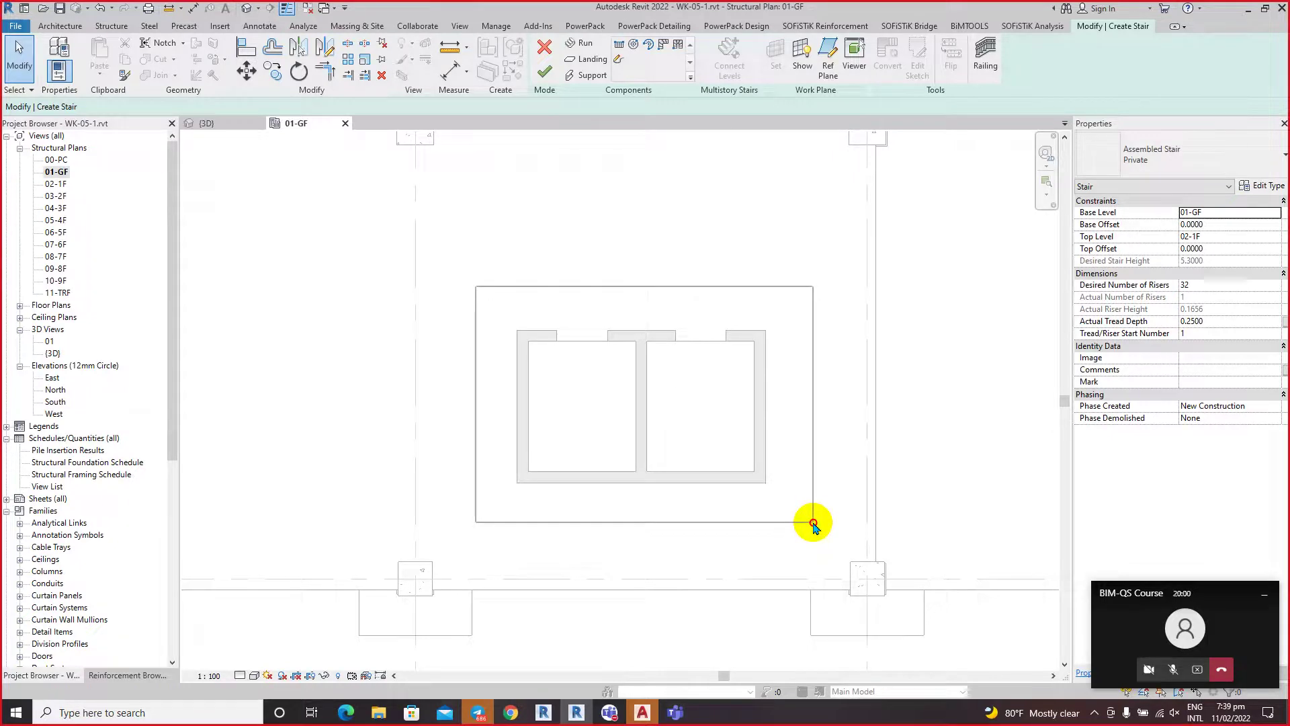
pyautogui.moveTo(814, 522); pyautogui.dragTo(804, 527)
pyautogui.moveTo(467, 283); pyautogui.dragTo(826, 537)
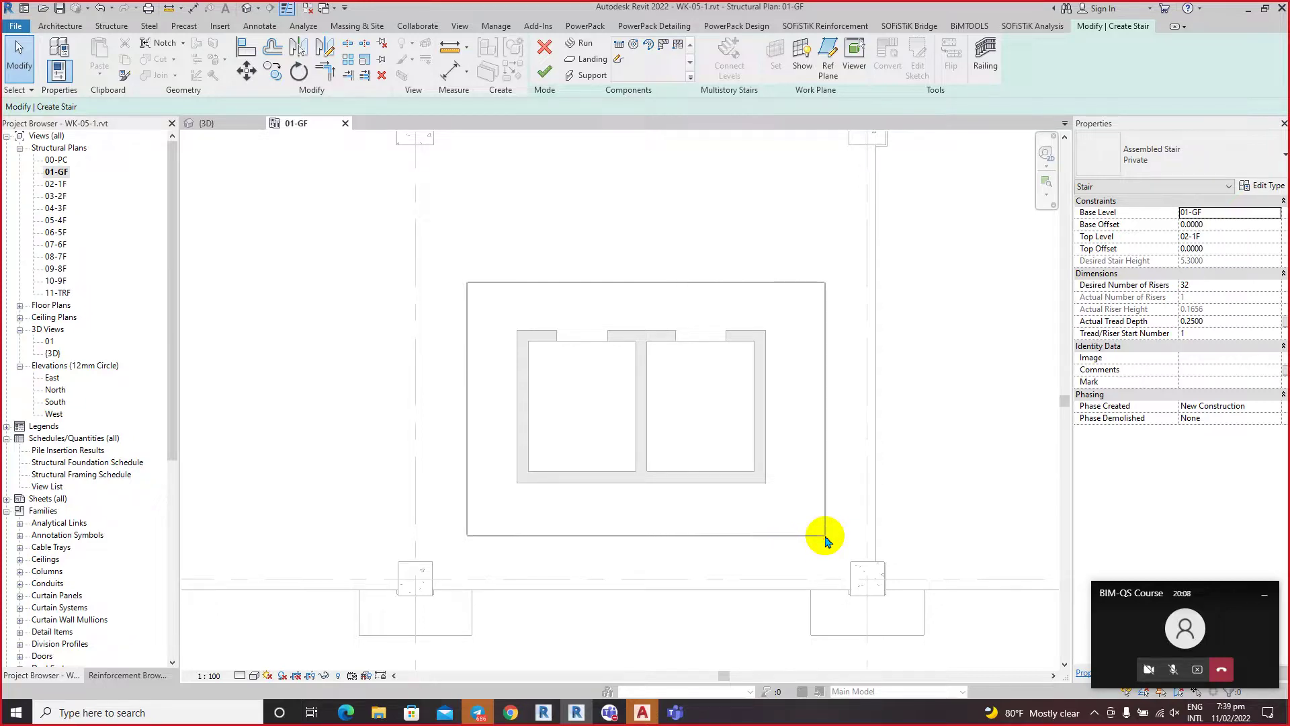
pyautogui.moveTo(468, 274); pyautogui.dragTo(830, 543)
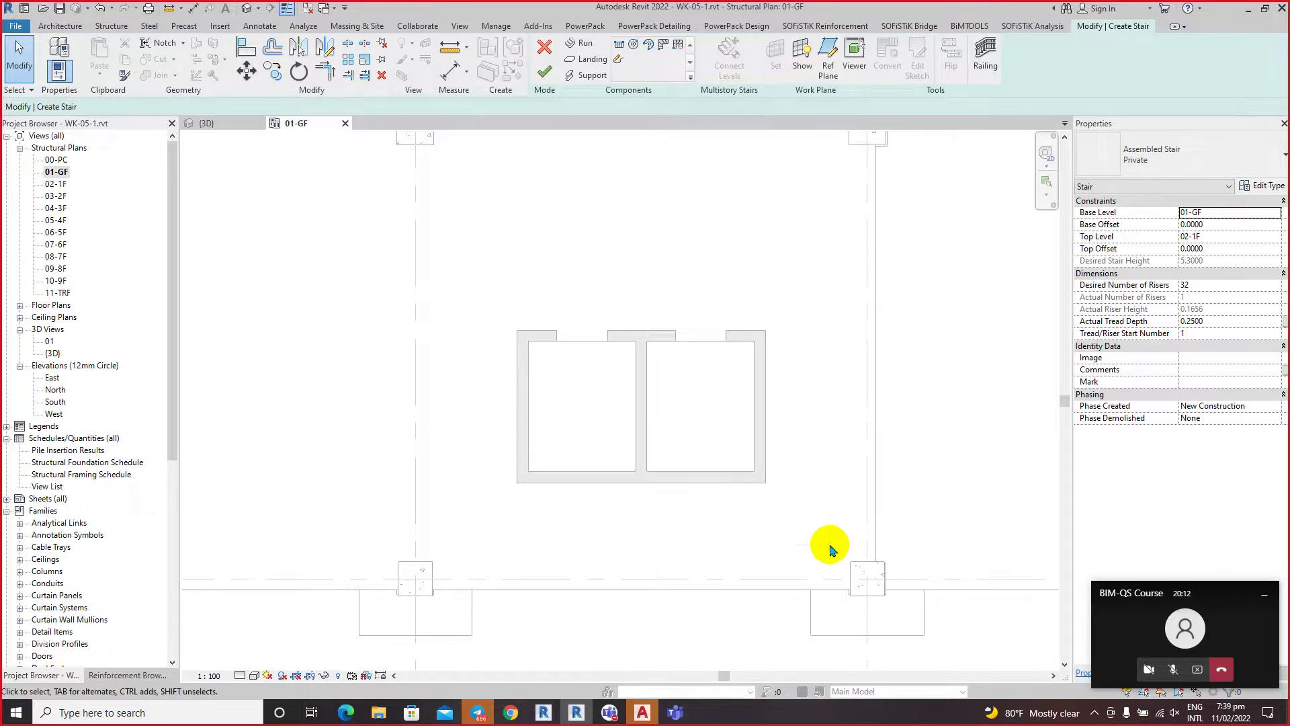
pyautogui.moveTo(462, 269)
pyautogui.mouseDown()
pyautogui.moveTo(766, 513)
pyautogui.moveTo(828, 547)
pyautogui.mouseUp()
pyautogui.moveTo(440, 284)
pyautogui.mouseDown()
pyautogui.moveTo(773, 557)
pyautogui.moveTo(830, 550)
pyautogui.moveTo(830, 538)
pyautogui.mouseUp()
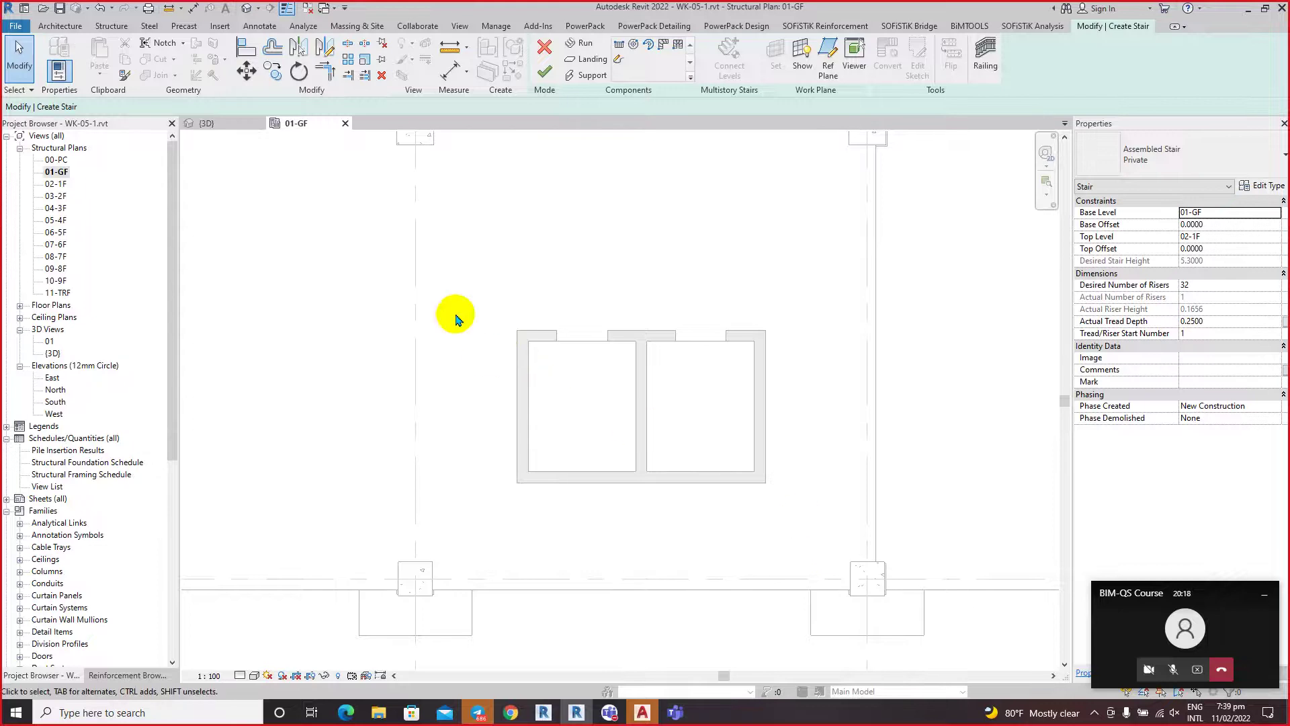
pyautogui.moveTo(471, 292)
pyautogui.mouseDown()
pyautogui.moveTo(609, 450)
pyautogui.moveTo(803, 533)
pyautogui.mouseUp()
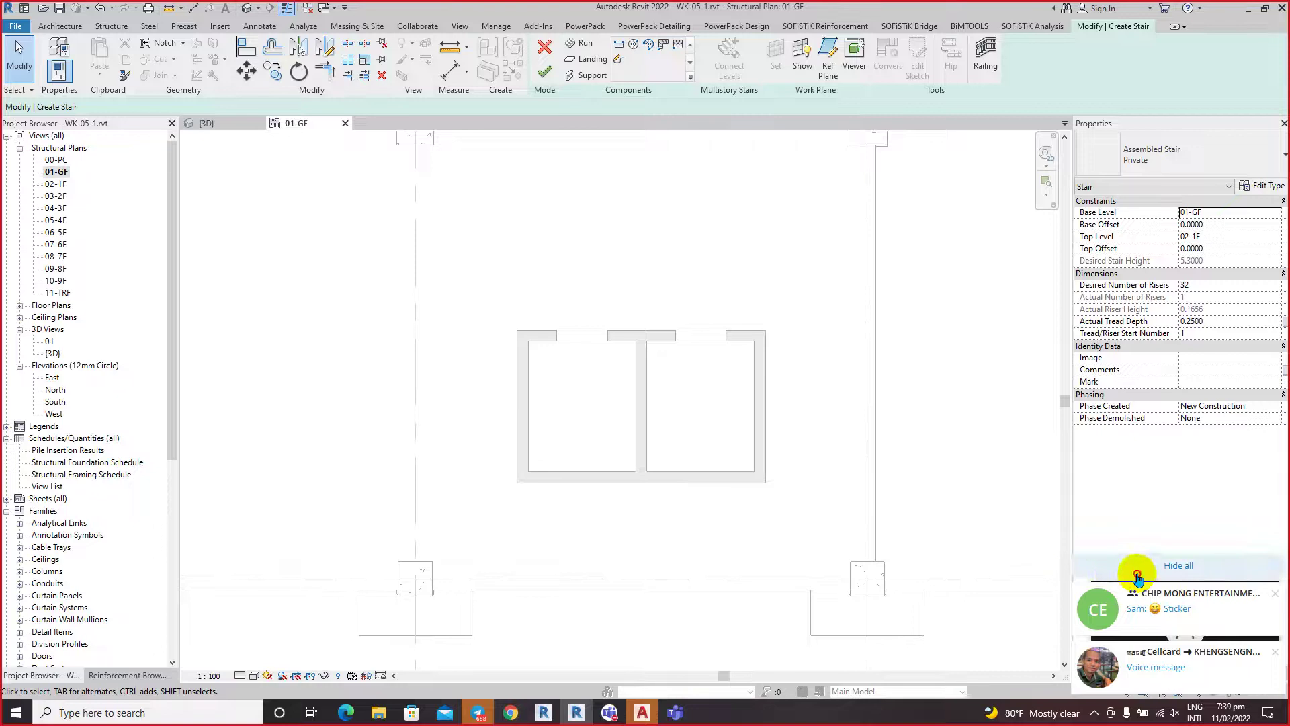
# - Hide all chat notifications, nudge the plan, and pick a new stair run shape
pyautogui.click(1179, 565)
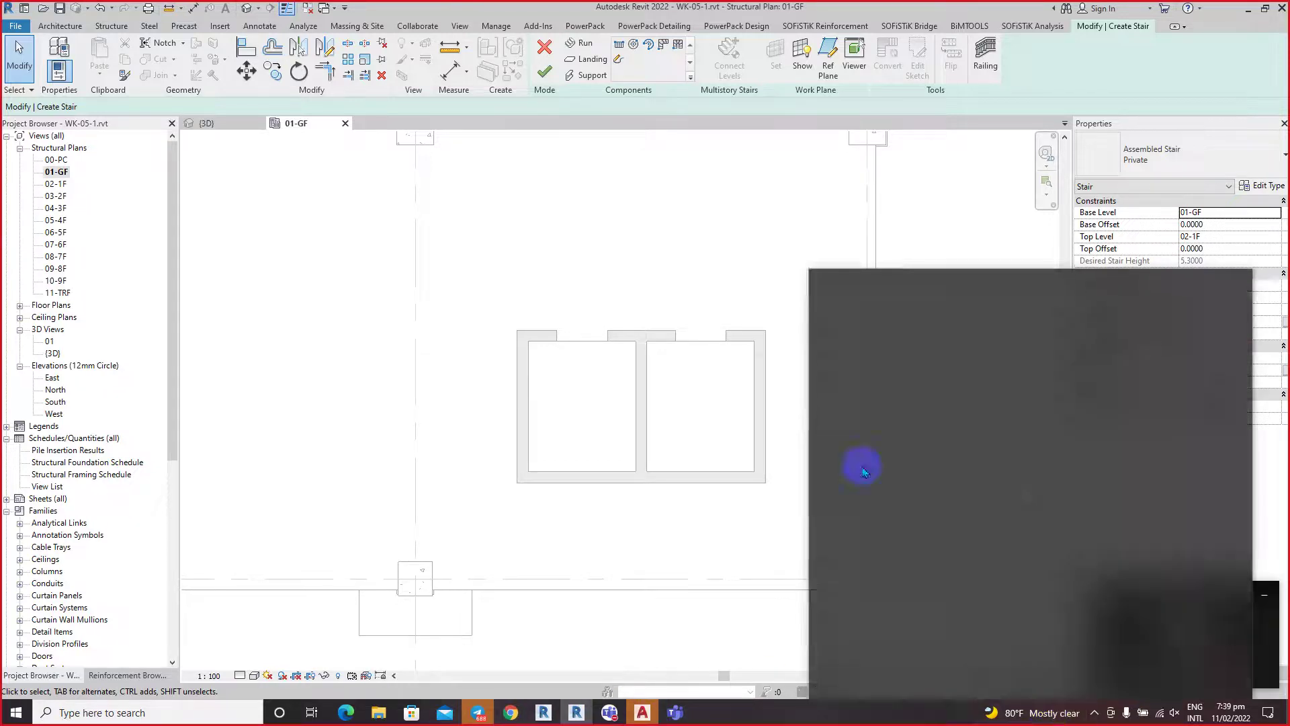
pyautogui.moveTo(696, 190); pyautogui.dragTo(684, 186, button='middle')
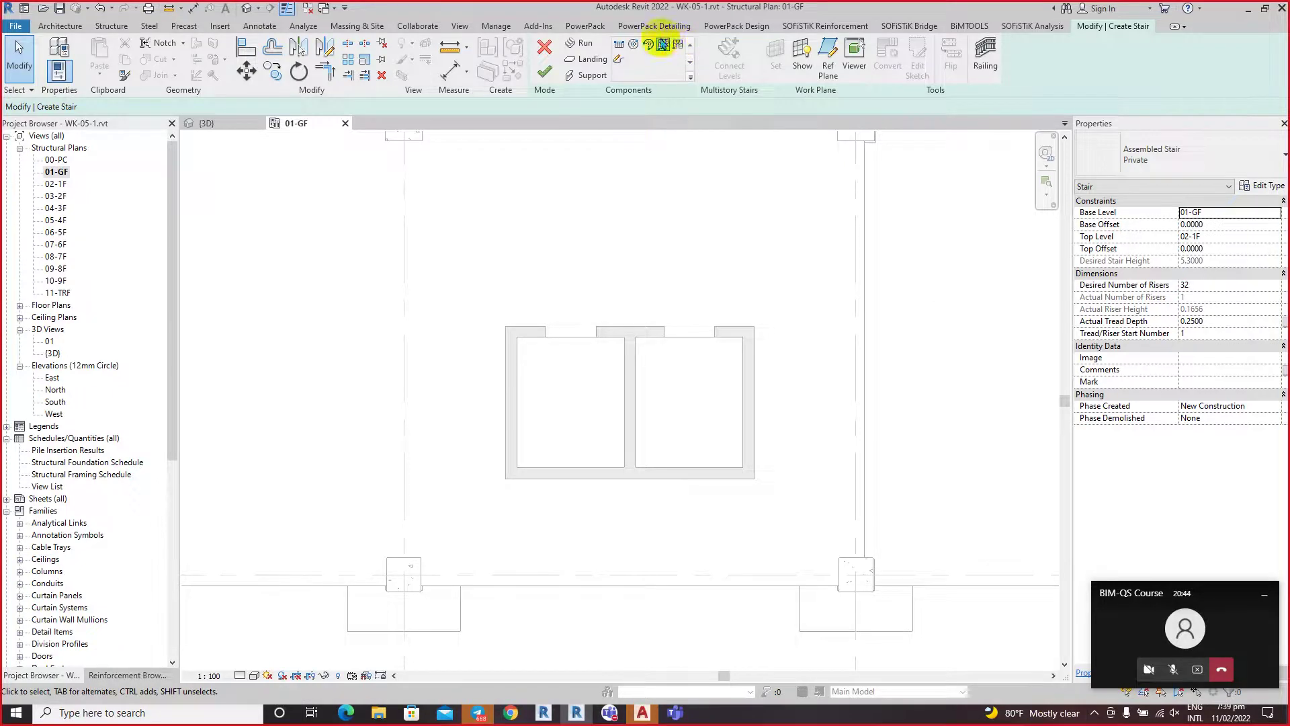
pyautogui.click(658, 51)
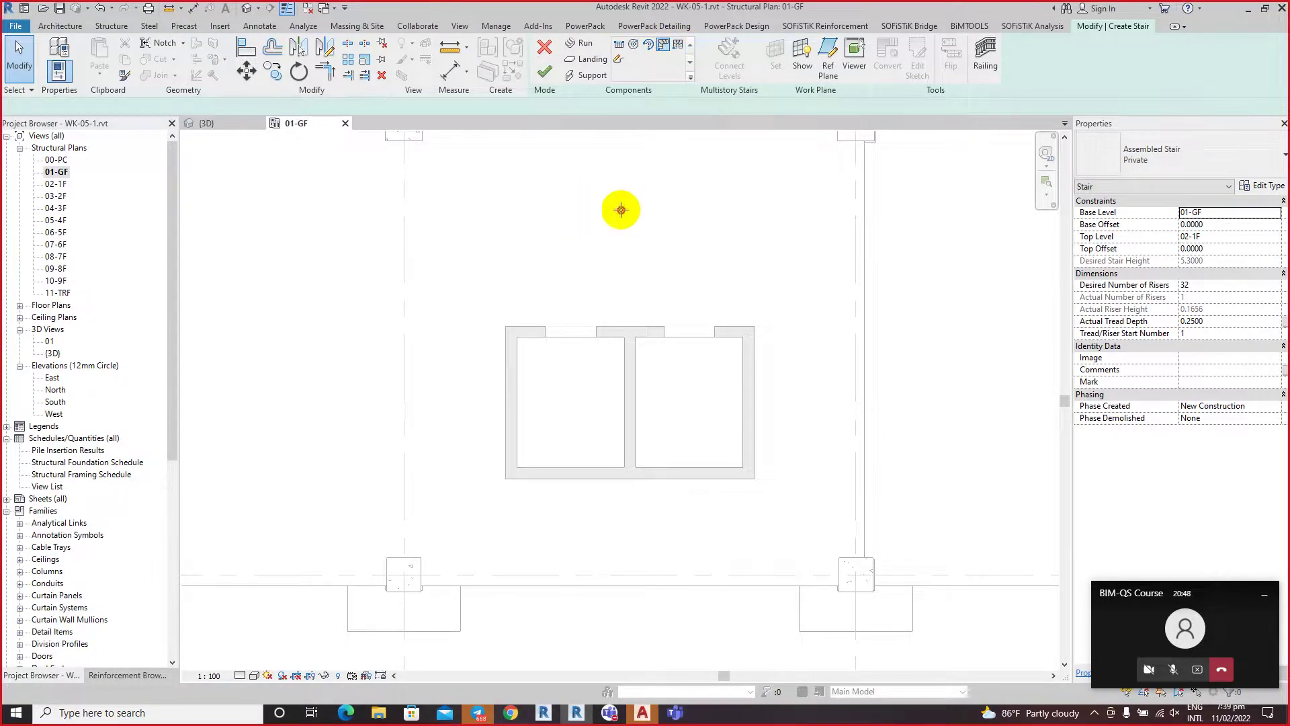
# - Delete the L-shaped stair run and pan back to the lift-core area
pyautogui.scroll(-3, 648, 215)
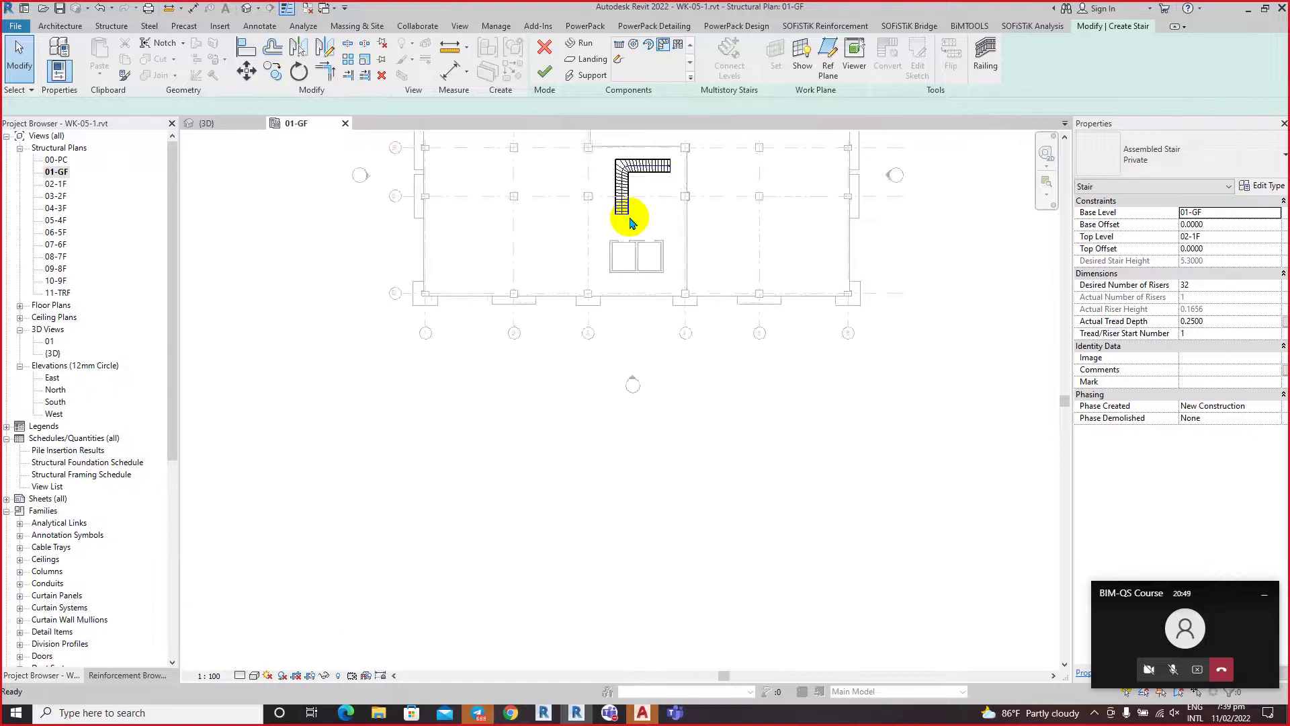
pyautogui.click(634, 179)
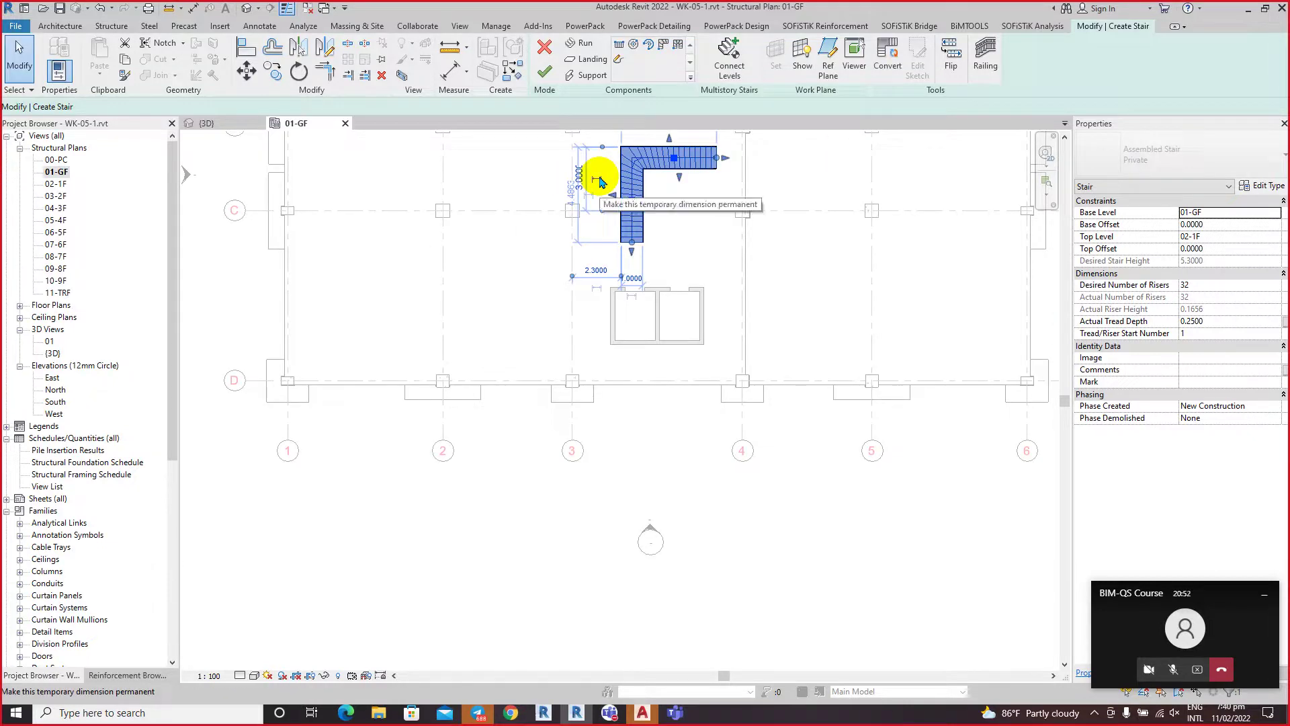
pyautogui.click(600, 182)
pyautogui.press('Delete')
pyautogui.scroll(2, 668, 162)
pyautogui.moveTo(669, 165); pyautogui.dragTo(697, 187, button='middle')
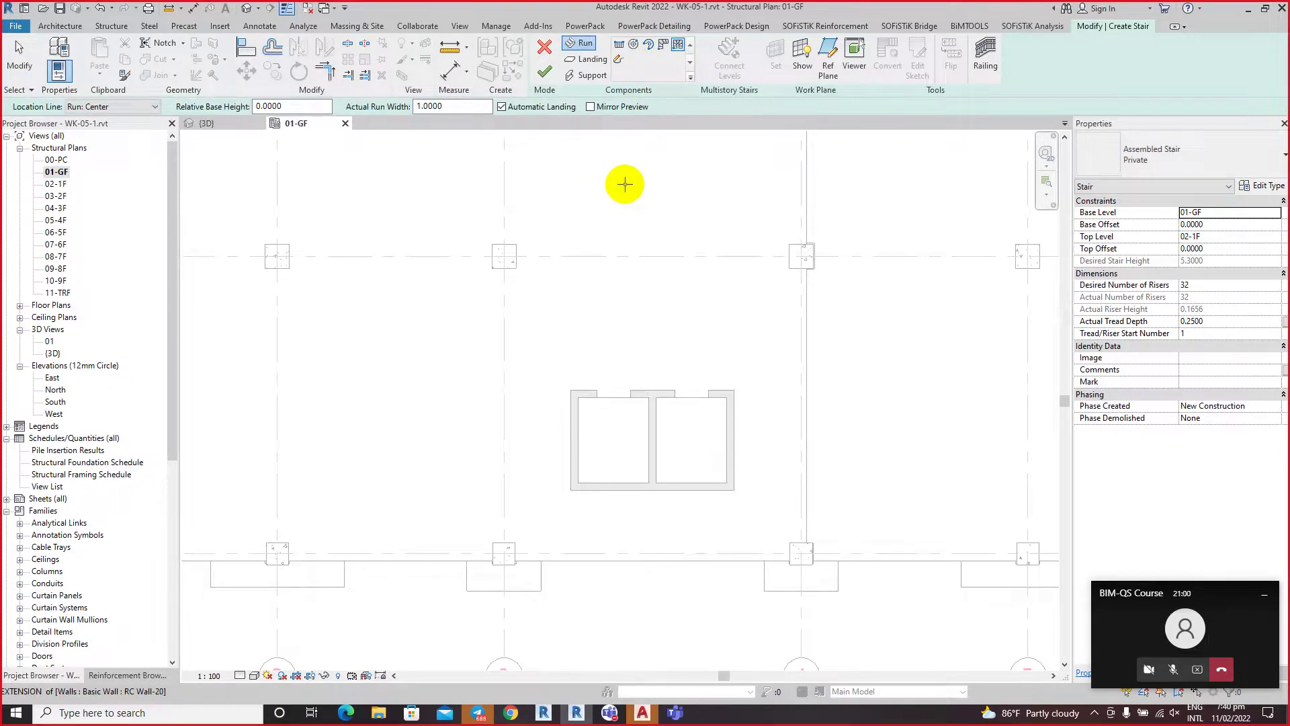
# - Bring the U-shaped winder stair into view and remove one of its runs
pyautogui.scroll(-4, 617, 199)
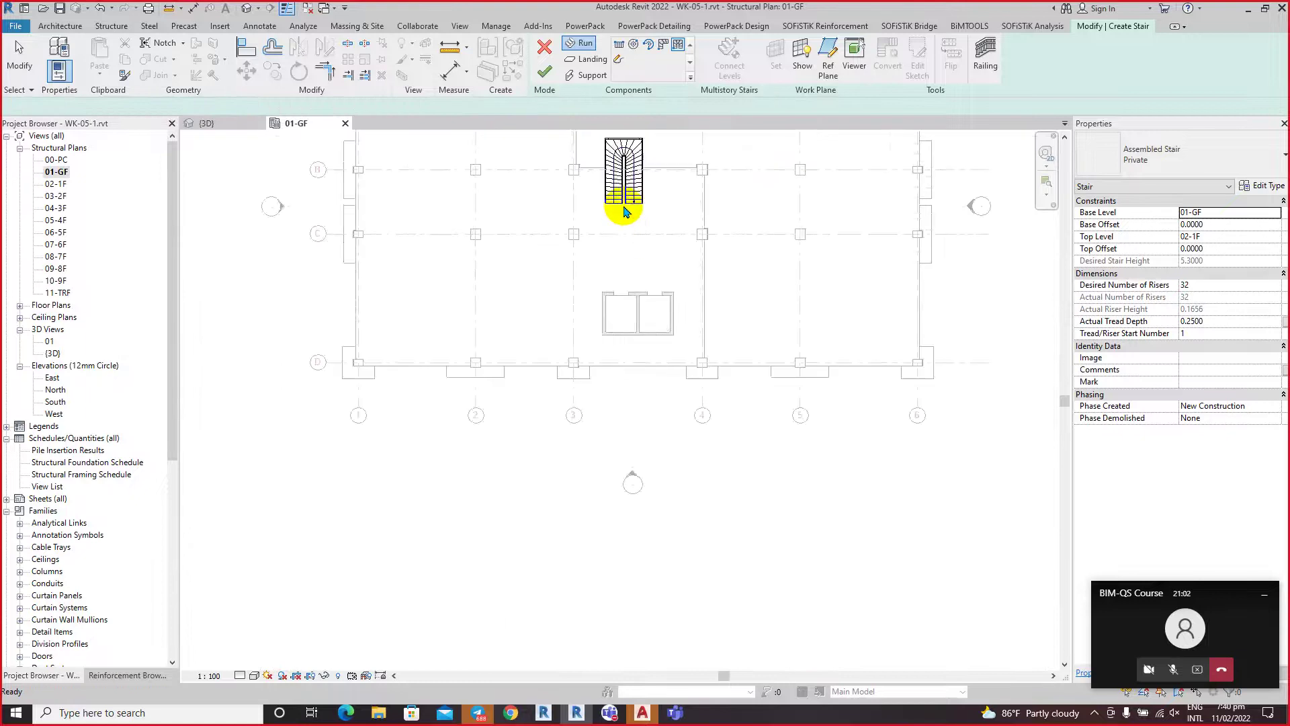
pyautogui.scroll(2, 614, 168)
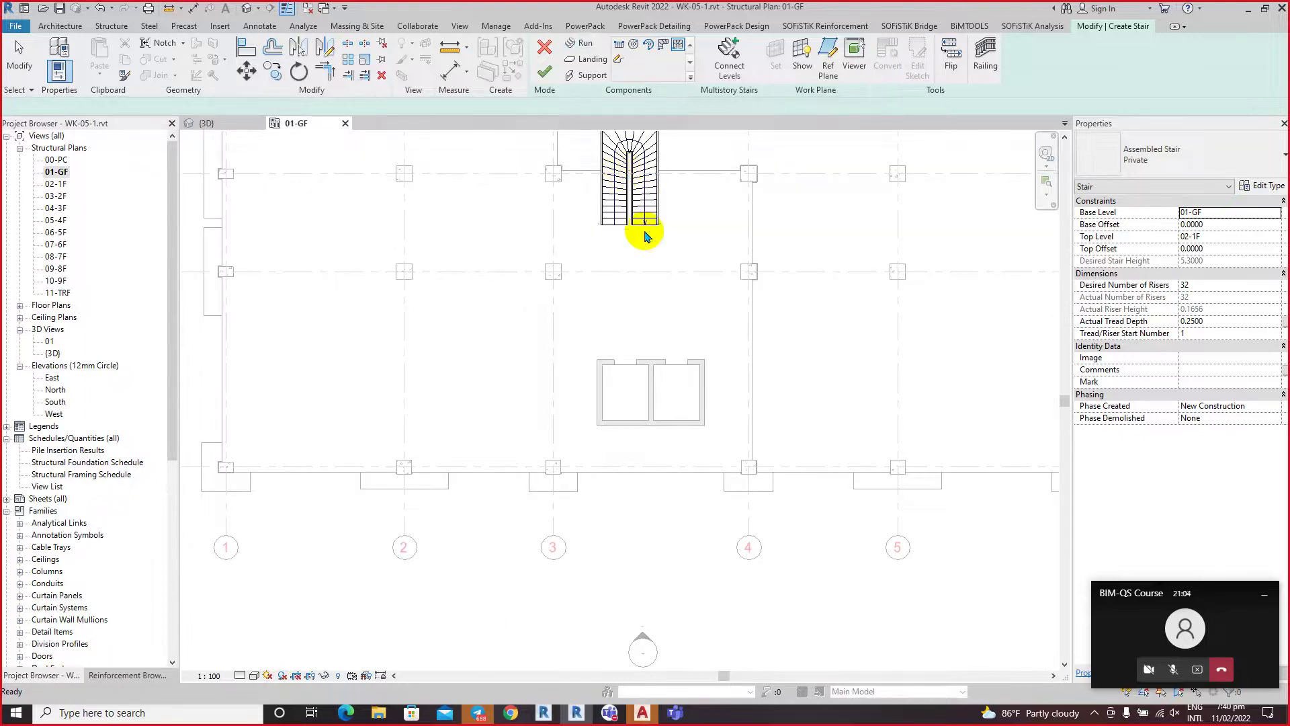
pyautogui.moveTo(644, 235); pyautogui.dragTo(660, 284, button='middle')
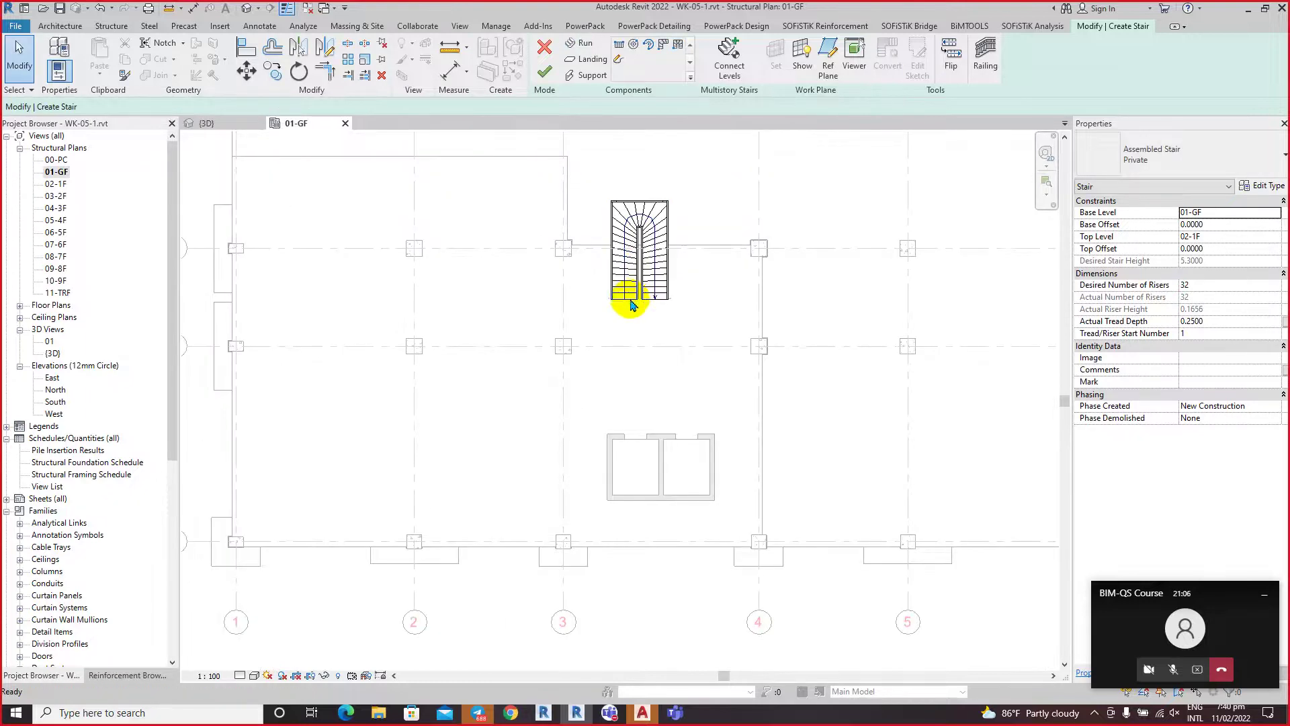
pyautogui.click(652, 214)
pyautogui.scroll(2, 649, 208)
pyautogui.click(649, 207)
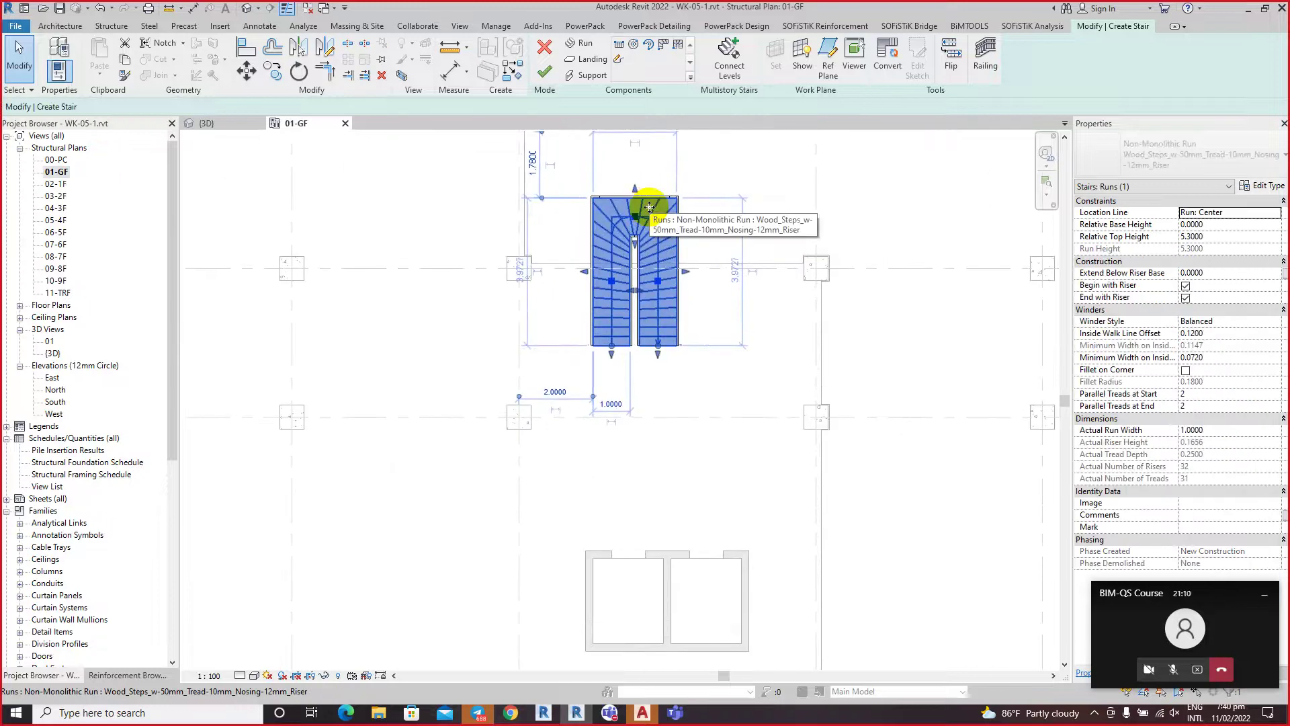
pyautogui.press('e')
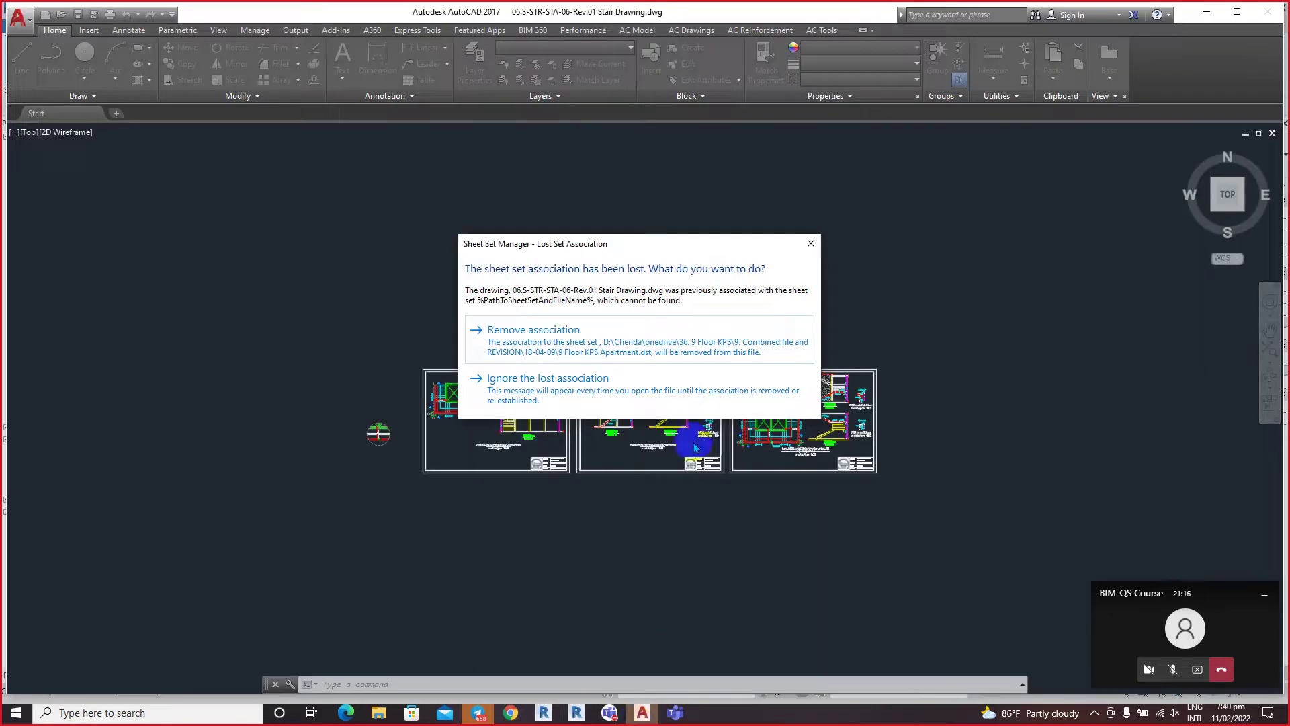
# - Ignore the lost sheet-set association, dismiss the proxy notice, and zoom into the stair sheets
pyautogui.click(614, 383)
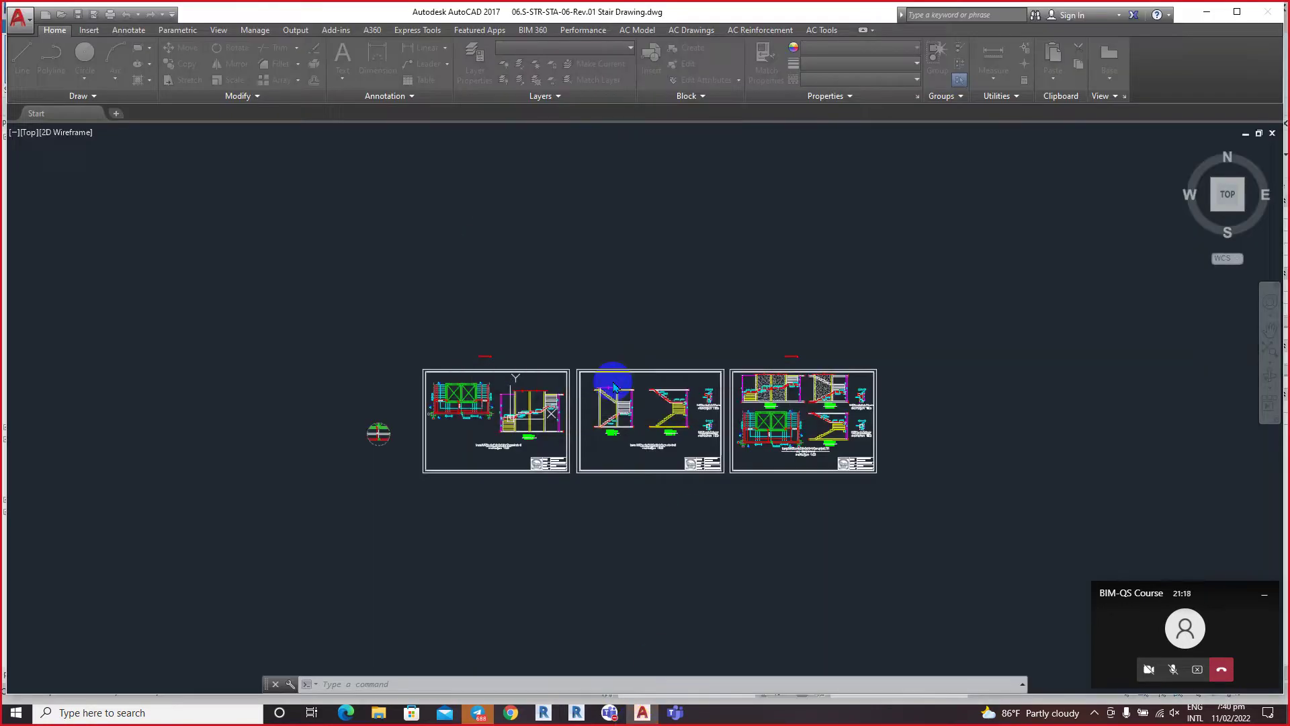
pyautogui.click(751, 243)
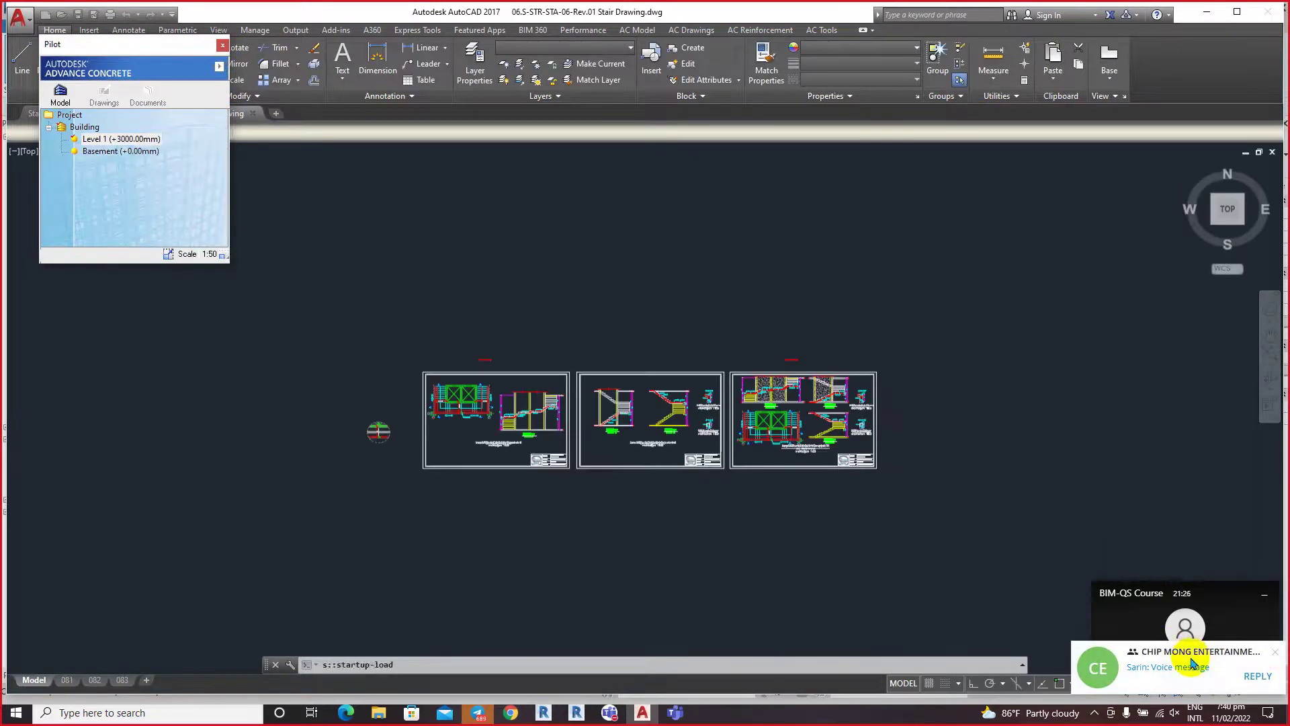
pyautogui.moveTo(677, 504); pyautogui.dragTo(672, 496, button='middle')
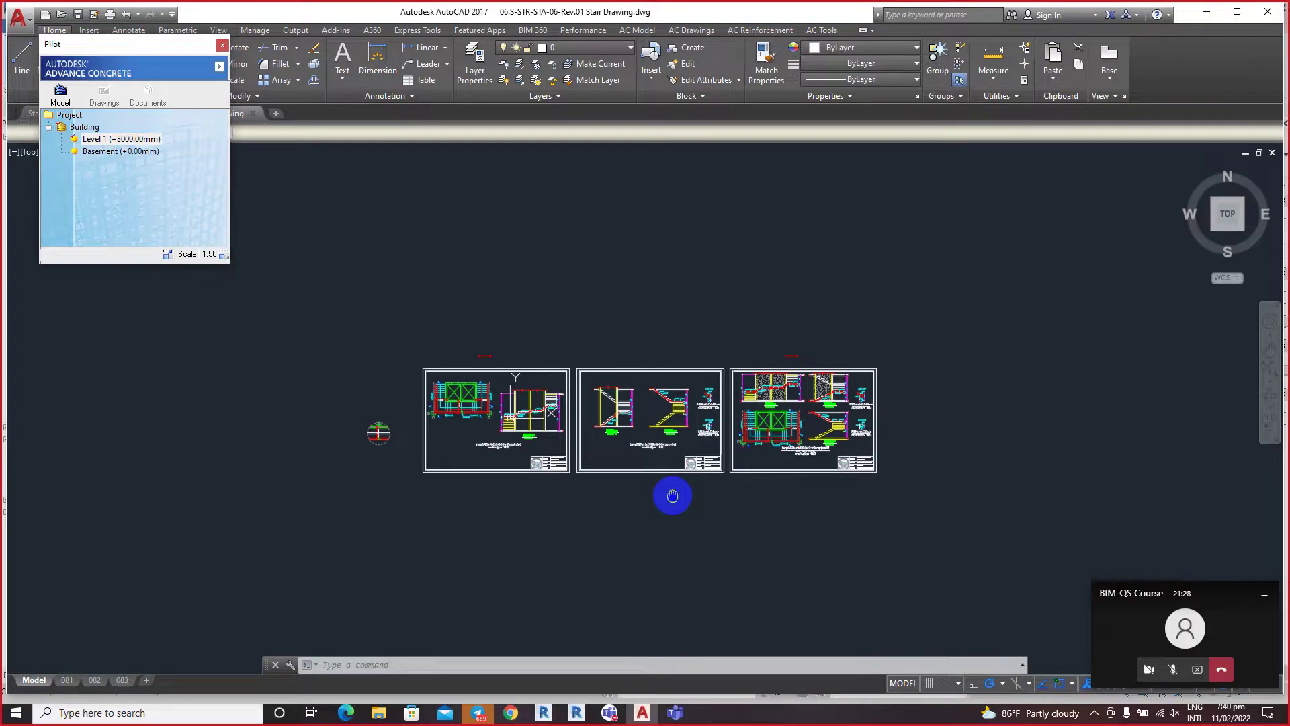
pyautogui.scroll(4, 678, 474)
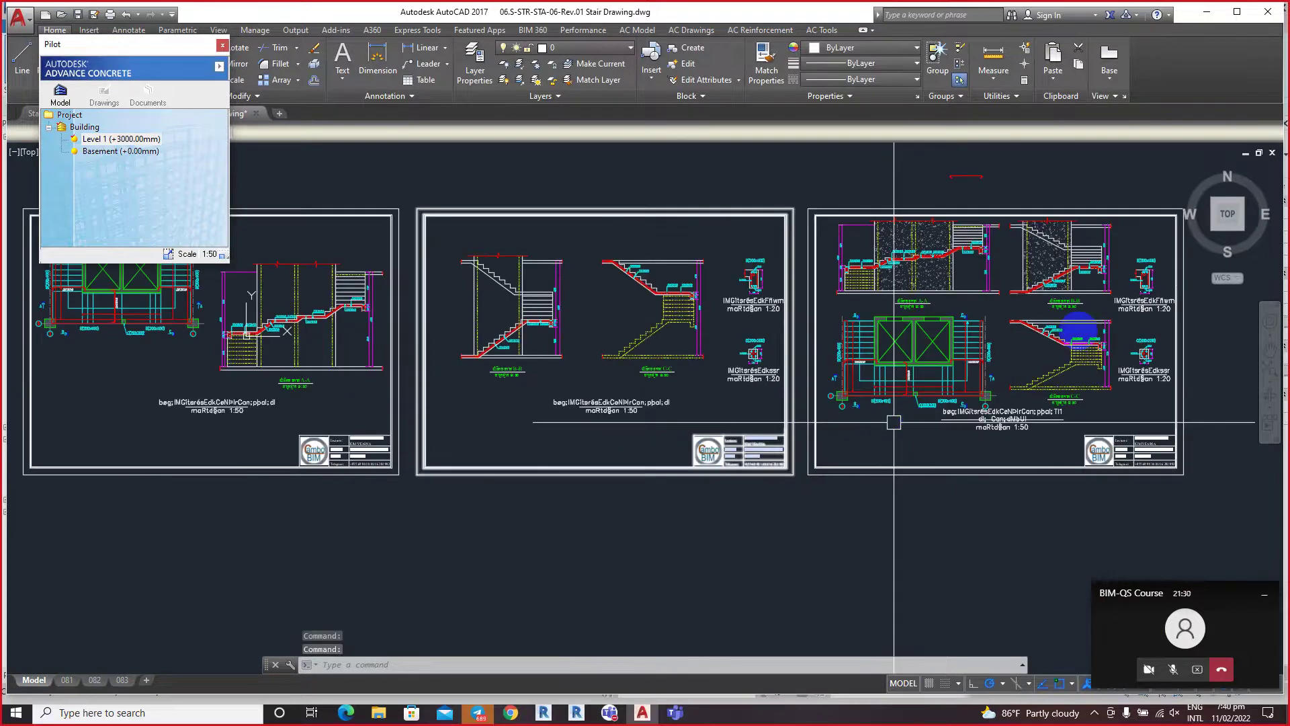
pyautogui.scroll(3, 1166, 389)
pyautogui.scroll(2, 1166, 390)
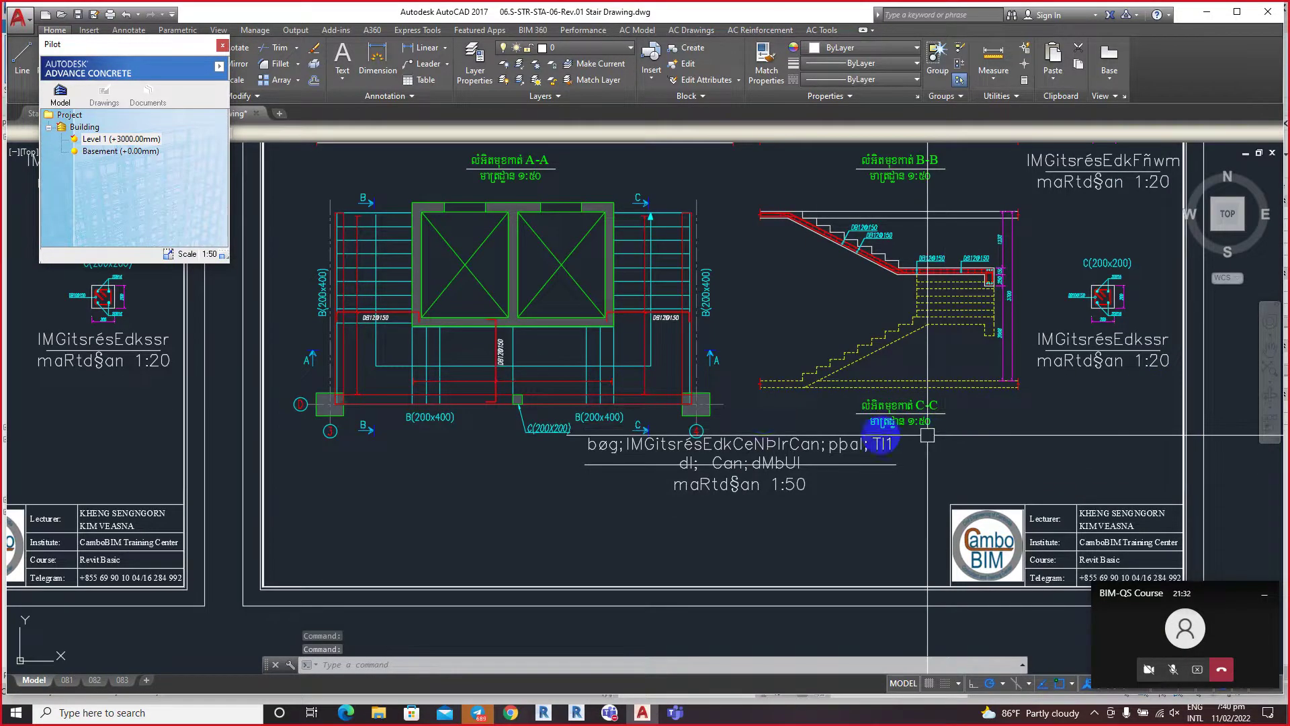
# - Pan and zoom across the stair plan and sections A-A, B-B and C-C
pyautogui.click(795, 412)
pyautogui.scroll(-2, 607, 400)
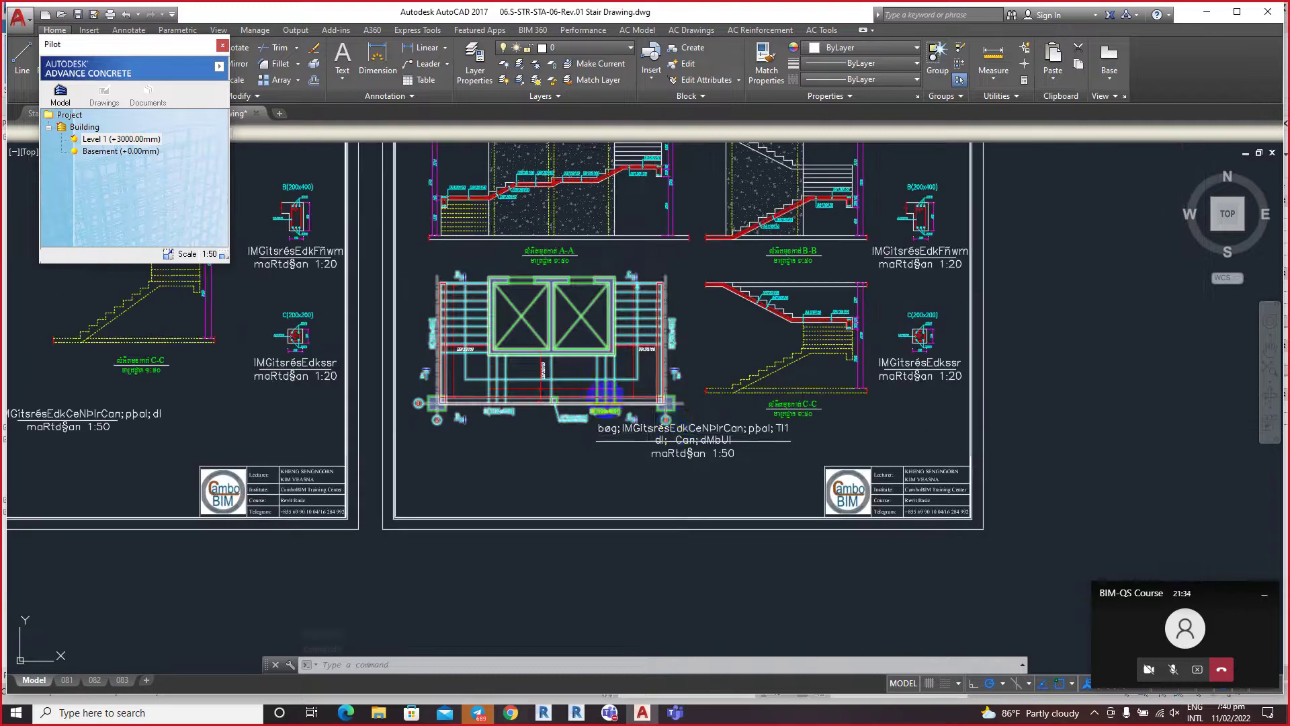
pyautogui.scroll(2, 655, 434)
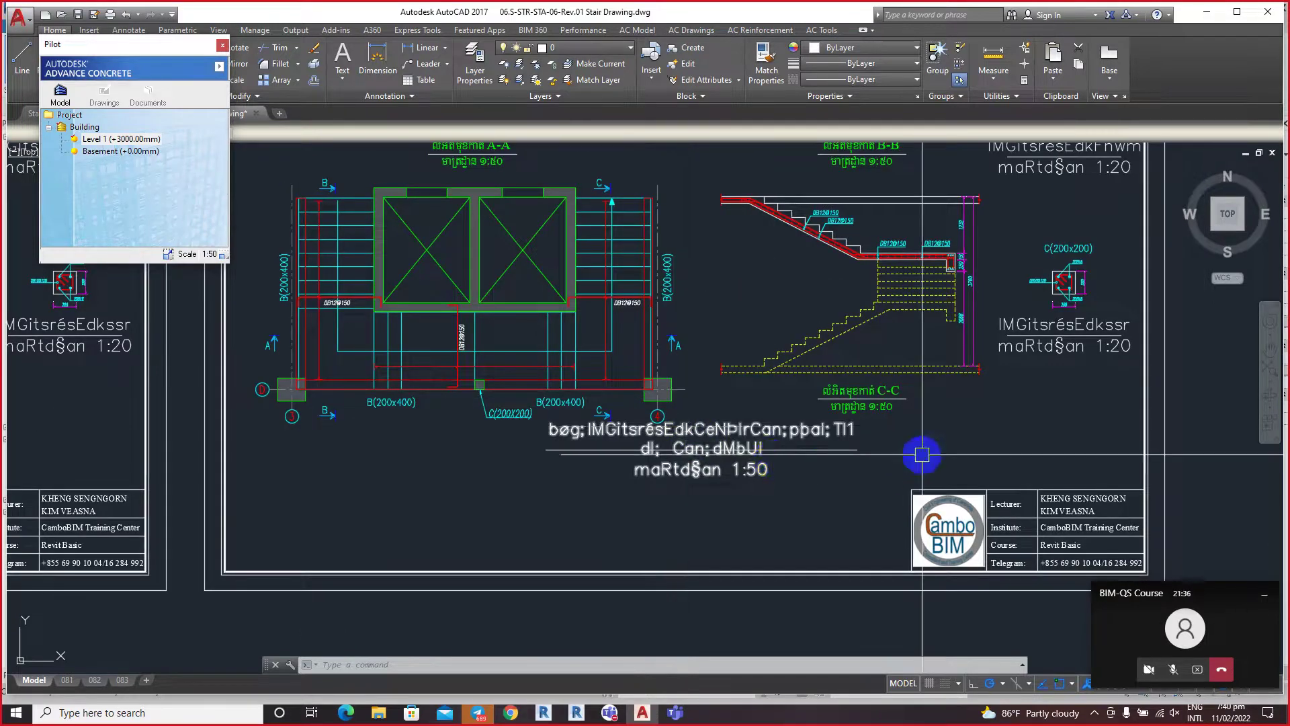
pyautogui.scroll(-2, 692, 428)
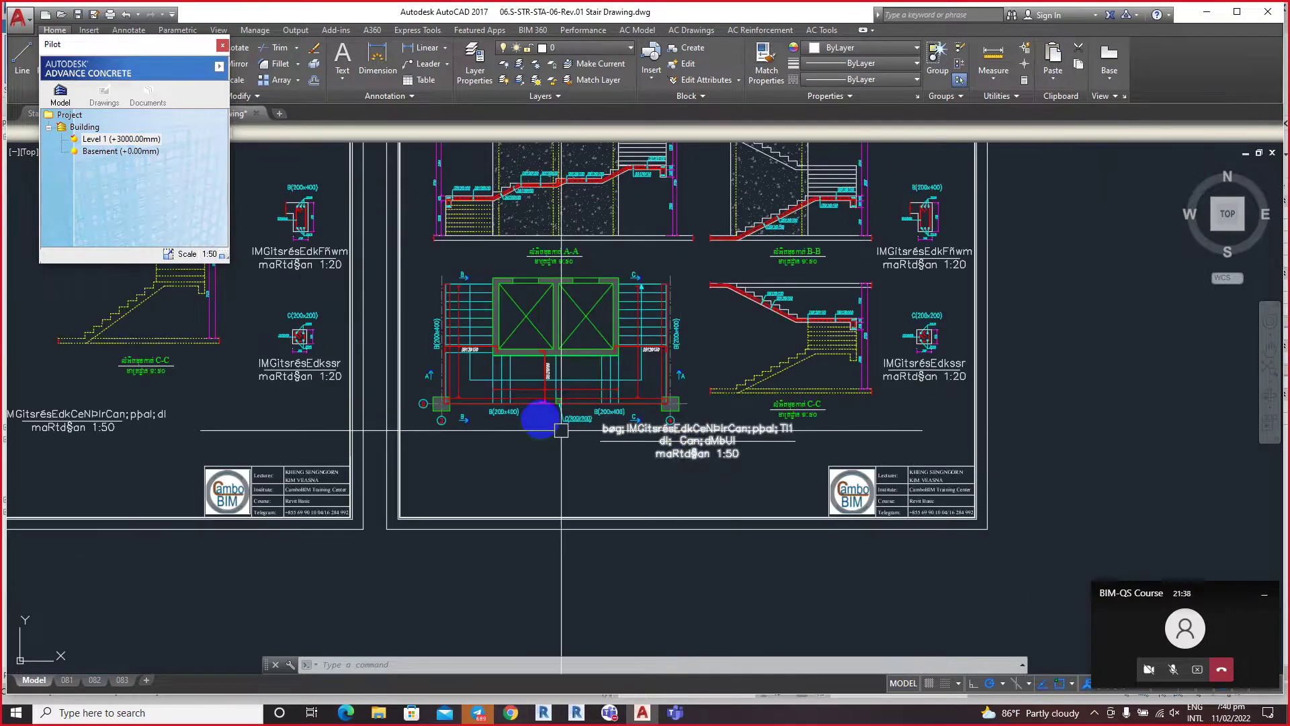
pyautogui.scroll(1, 581, 458)
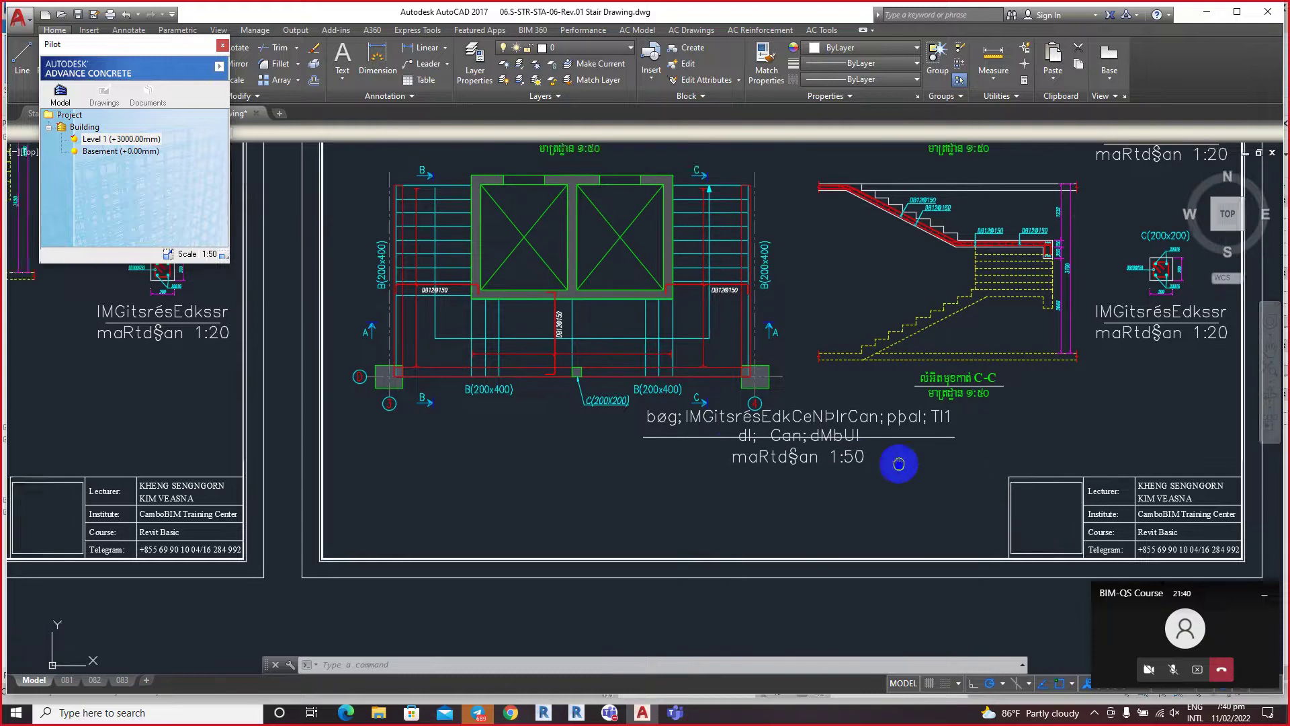
pyautogui.scroll(1, 911, 485)
pyautogui.scroll(-2, 605, 430)
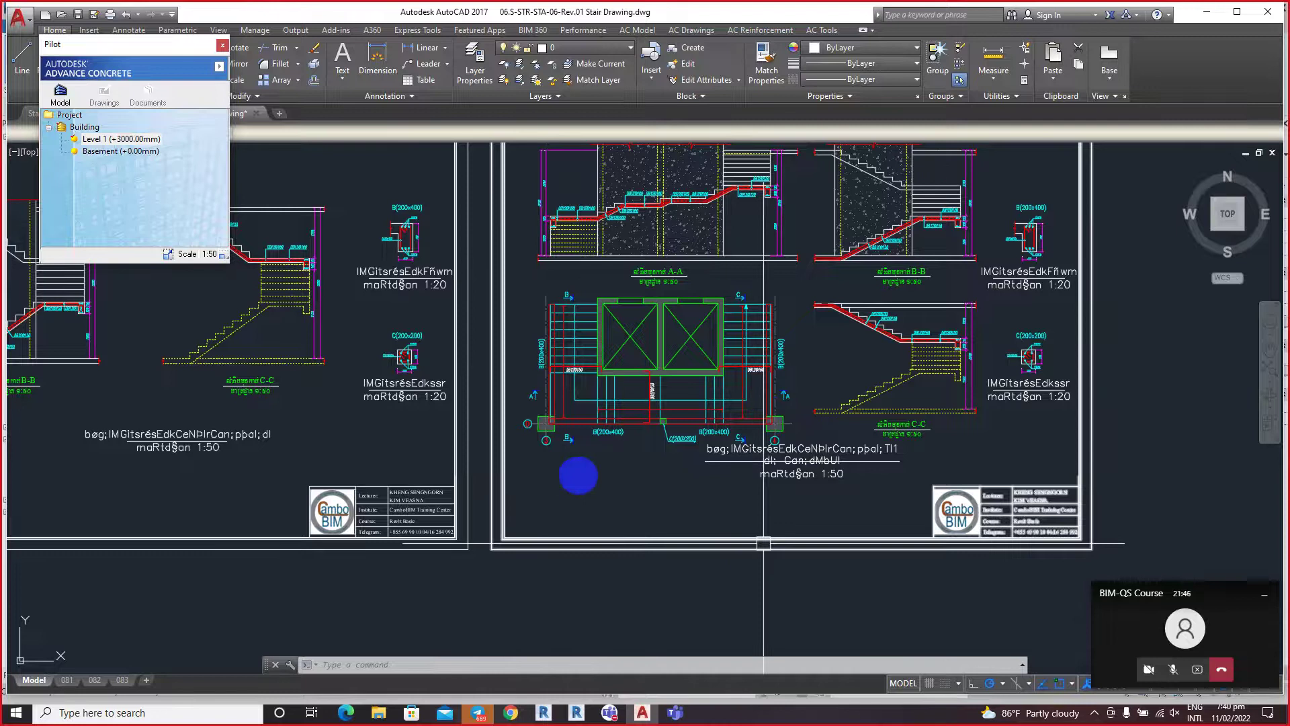
pyautogui.moveTo(638, 473); pyautogui.dragTo(1049, 449, button='middle')
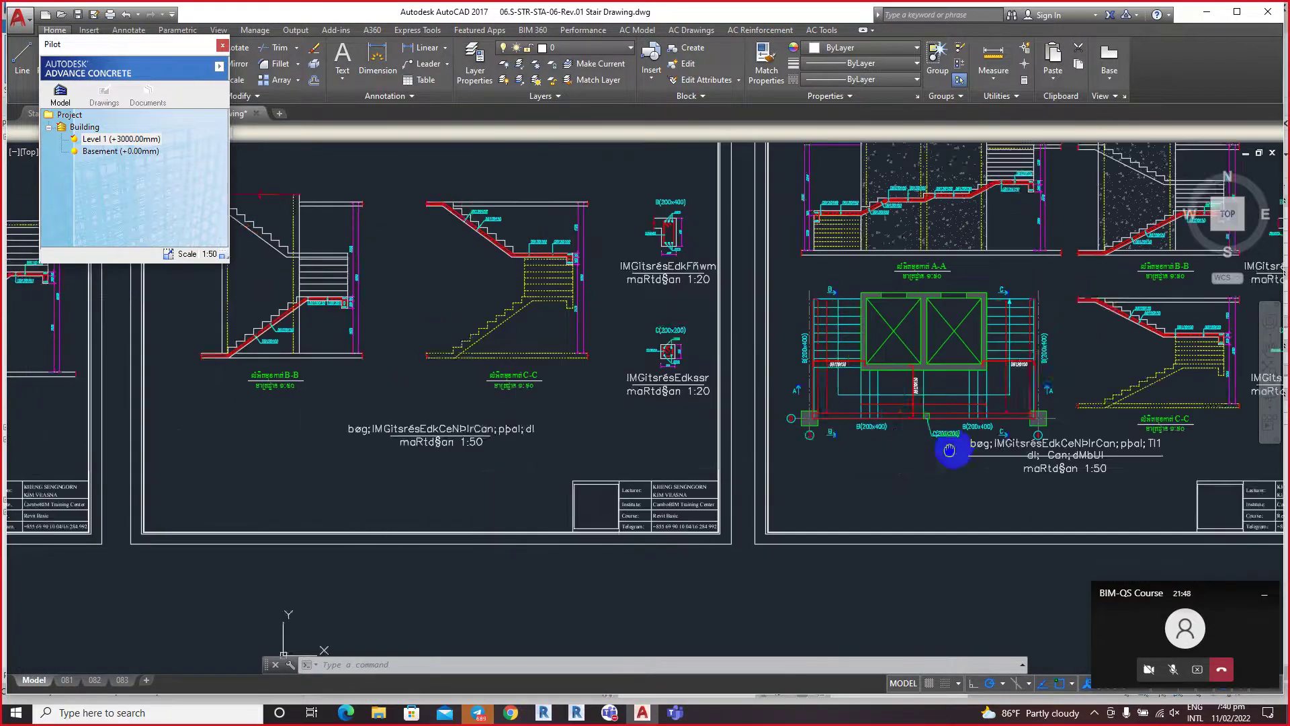
pyautogui.moveTo(590, 430); pyautogui.dragTo(937, 512, button='middle')
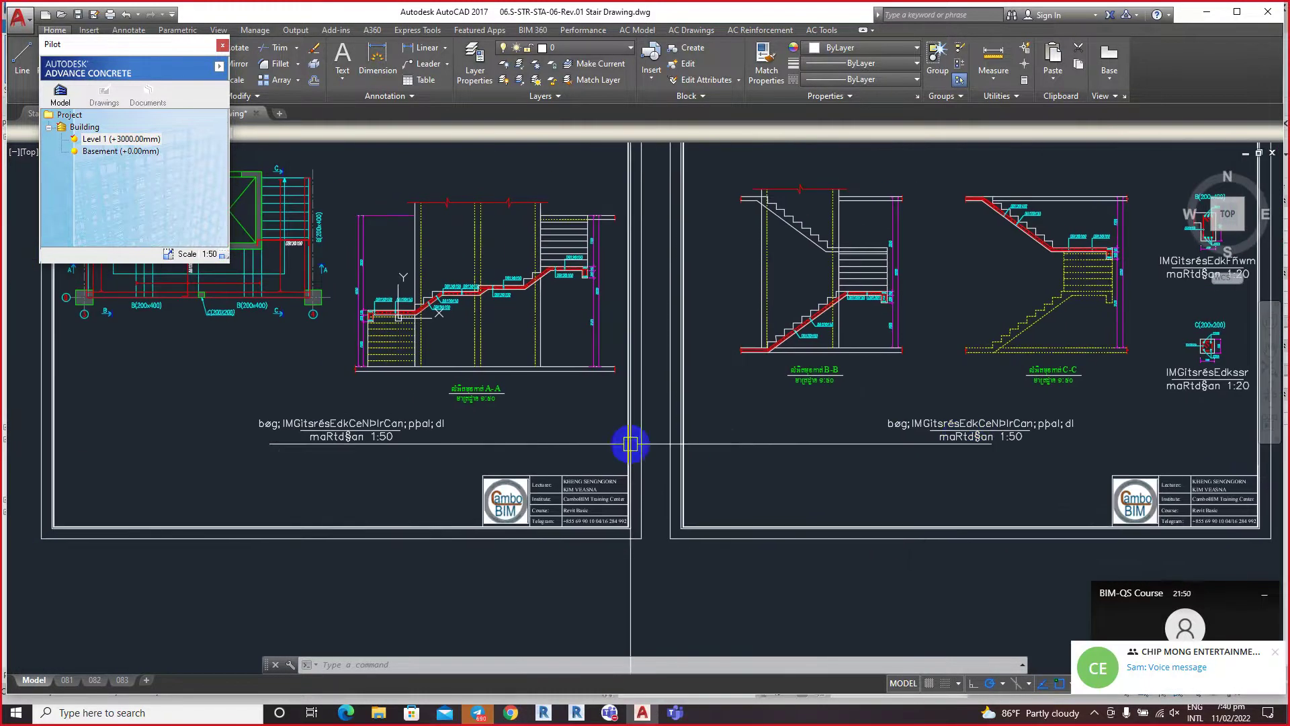
pyautogui.scroll(-3, 628, 440)
pyautogui.scroll(2, 500, 449)
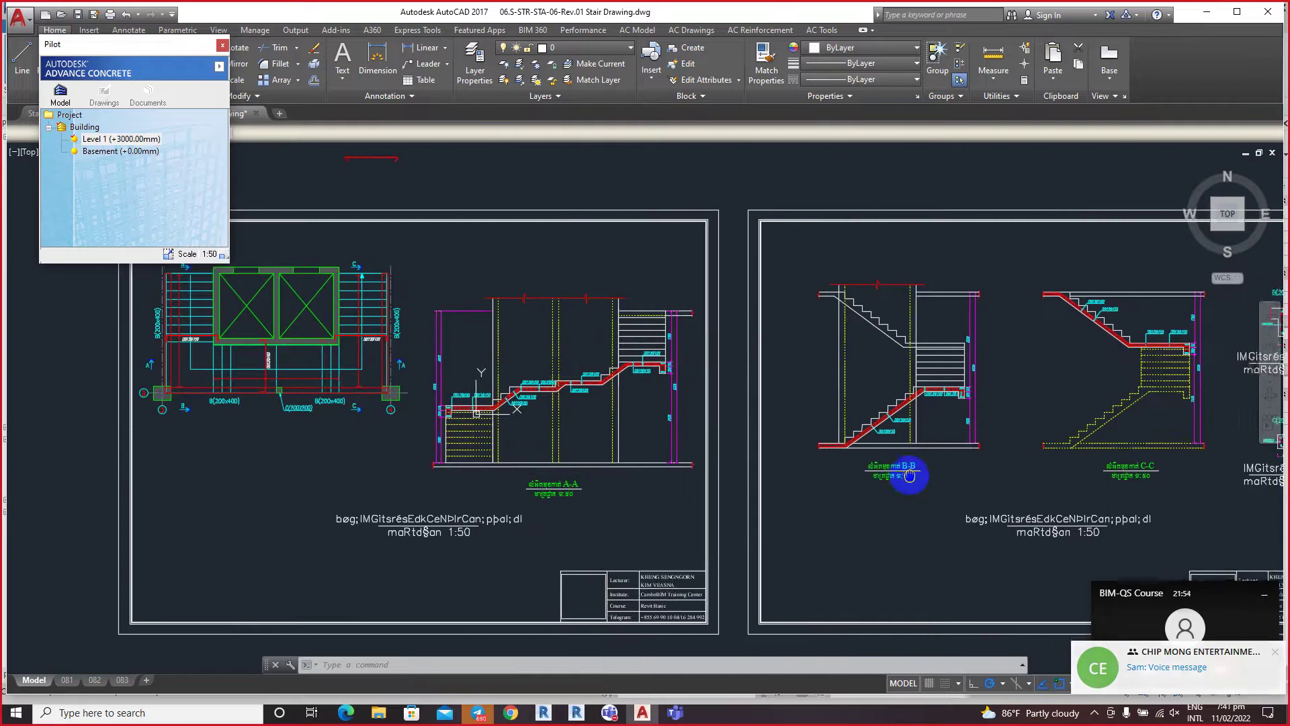
pyautogui.moveTo(924, 476)
pyautogui.mouseDown(button='middle')
pyautogui.moveTo(471, 616)
pyautogui.moveTo(532, 489)
pyautogui.mouseUp(button='middle')
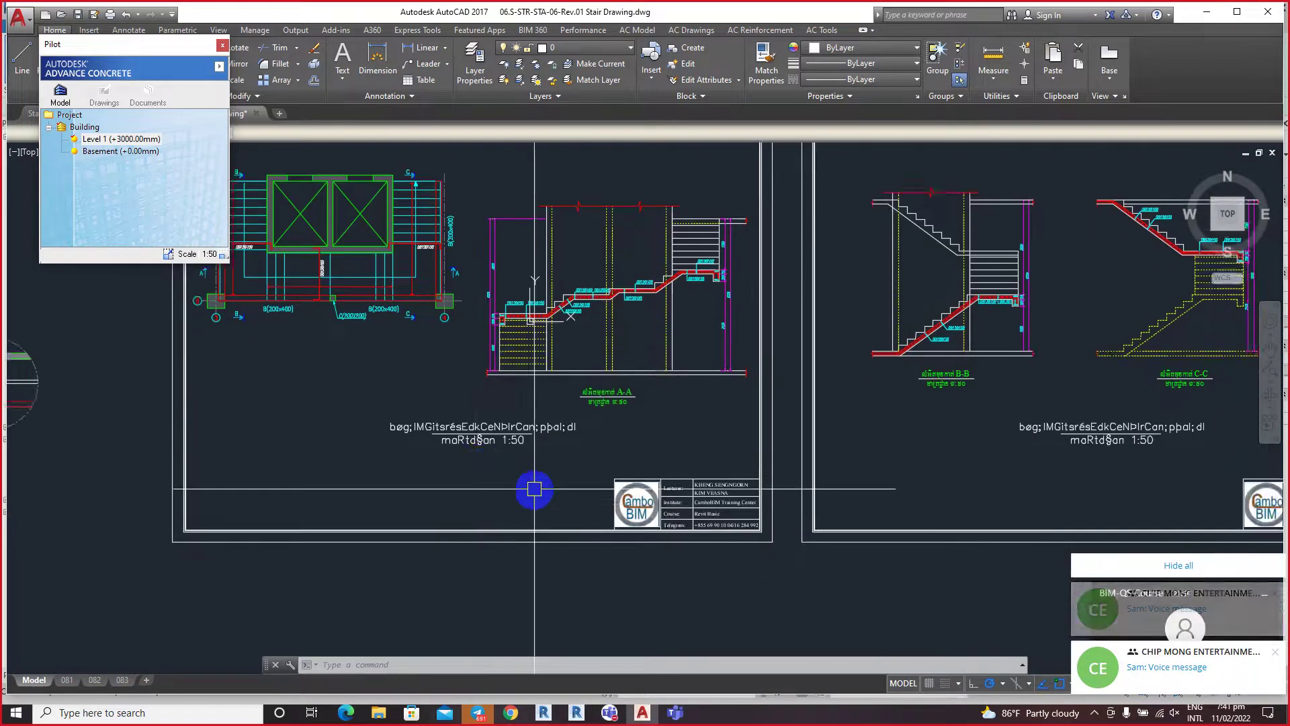
# - Zoom into section A-A to read the DB12@150 rebar details
pyautogui.scroll(4, 494, 445)
pyautogui.scroll(-5, 520, 489)
pyautogui.scroll(-1, 576, 507)
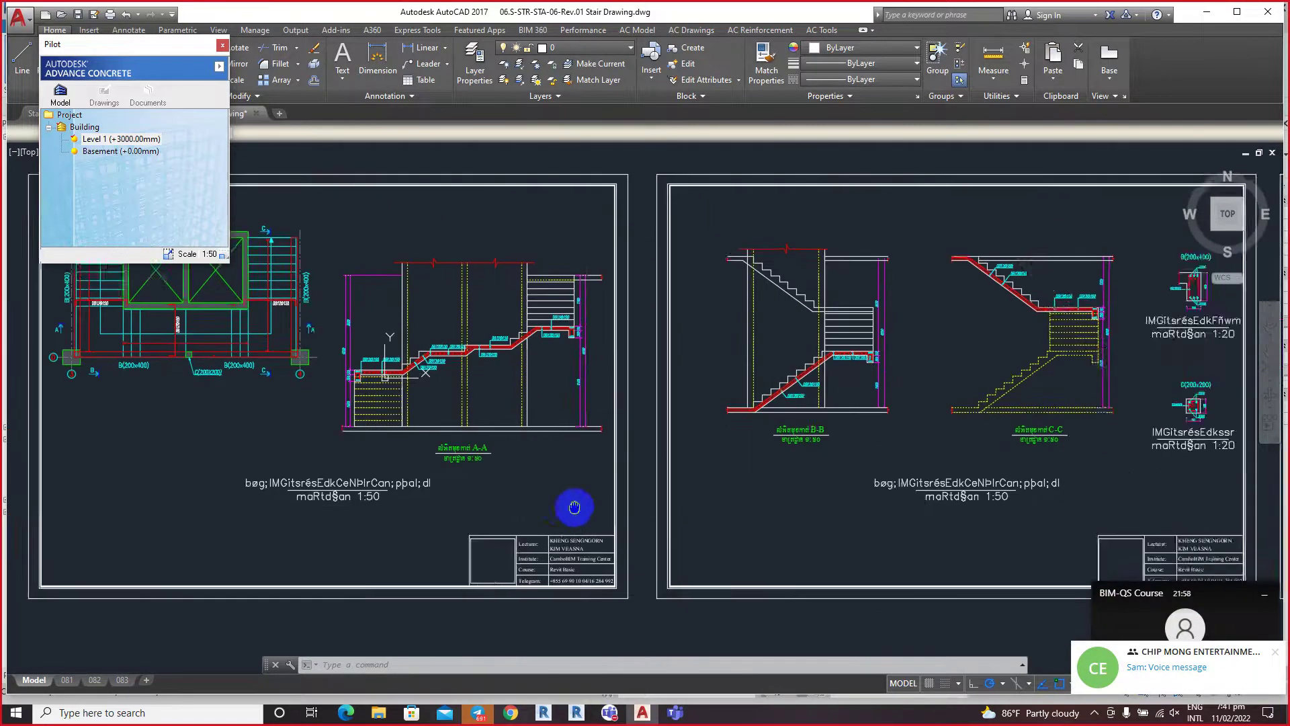
pyautogui.scroll(1, 780, 507)
pyautogui.scroll(-1, 606, 479)
pyautogui.scroll(-2, 558, 444)
pyautogui.scroll(2, 668, 476)
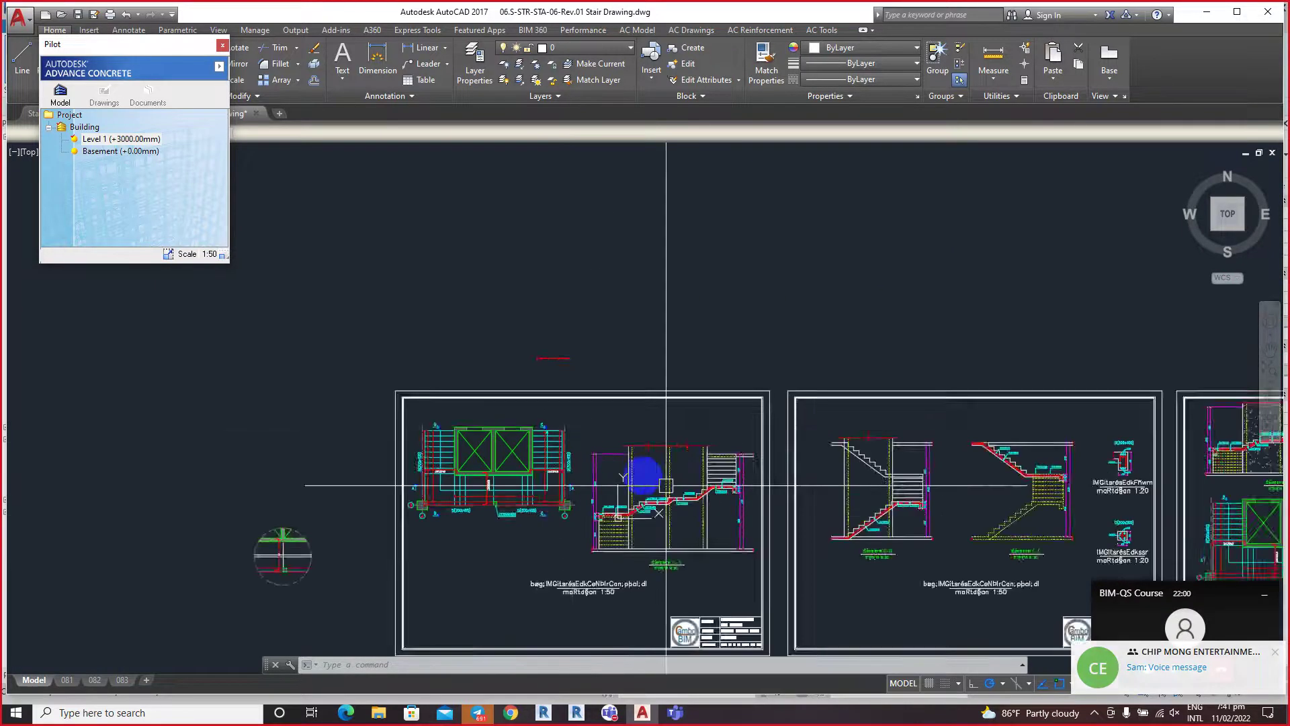
pyautogui.scroll(1, 773, 336)
pyautogui.scroll(2, 849, 253)
pyautogui.scroll(1, 848, 252)
pyautogui.scroll(1, 820, 432)
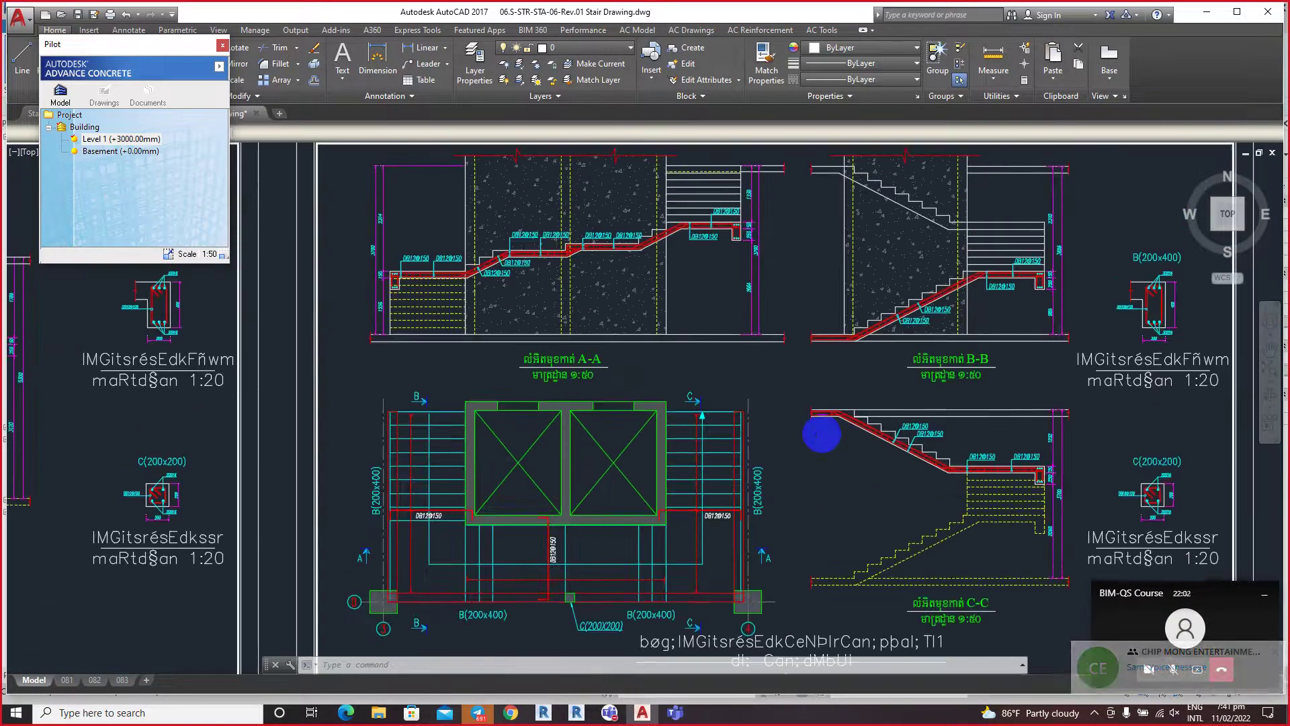
pyautogui.scroll(4, 555, 211)
# - Zoom back to the stair plan and pick the first corner of a selection window
pyautogui.scroll(-4, 539, 263)
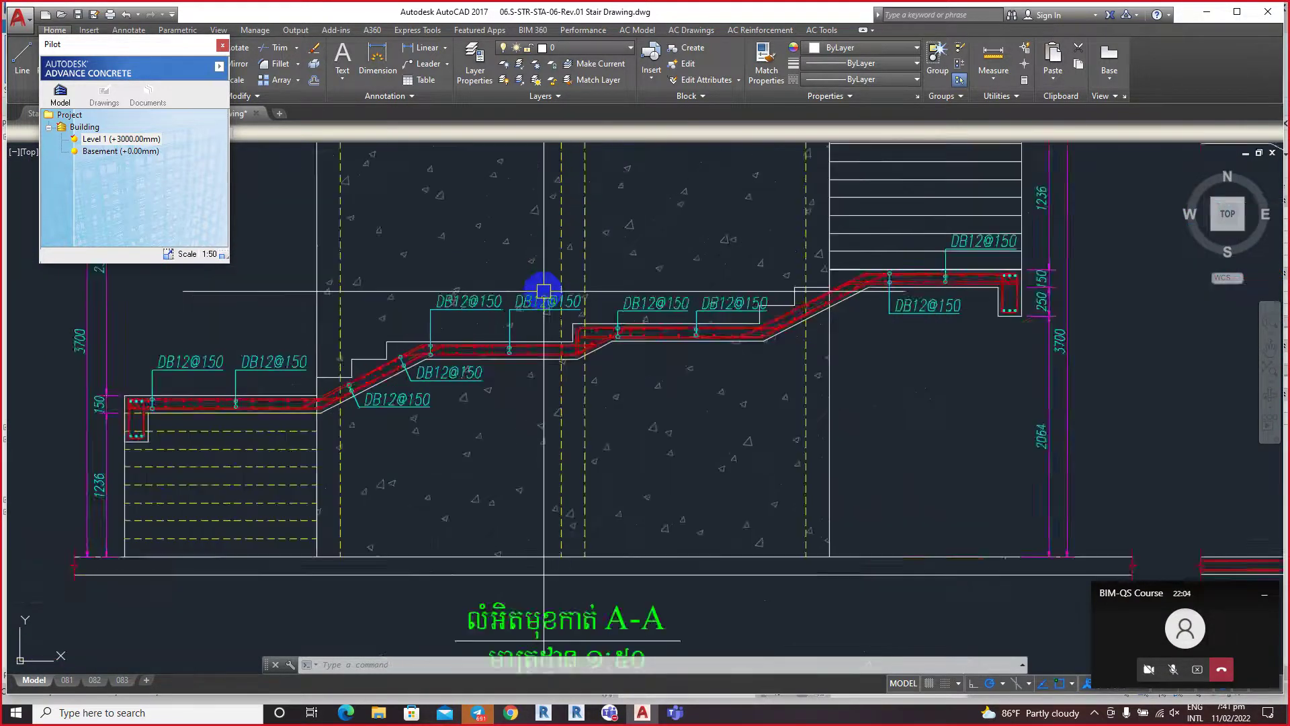
pyautogui.scroll(-1, 457, 440)
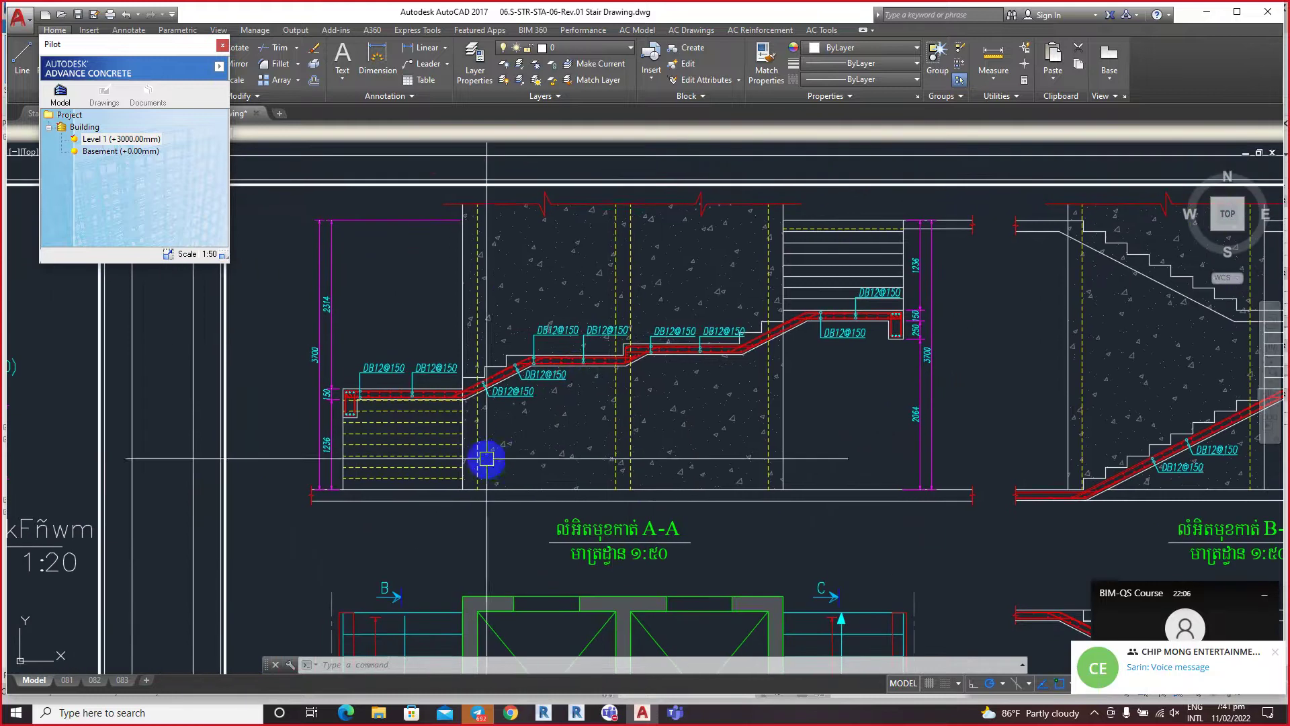
pyautogui.scroll(1, 749, 383)
pyautogui.scroll(-1, 798, 374)
pyautogui.scroll(-1, 604, 397)
pyautogui.scroll(1, 446, 412)
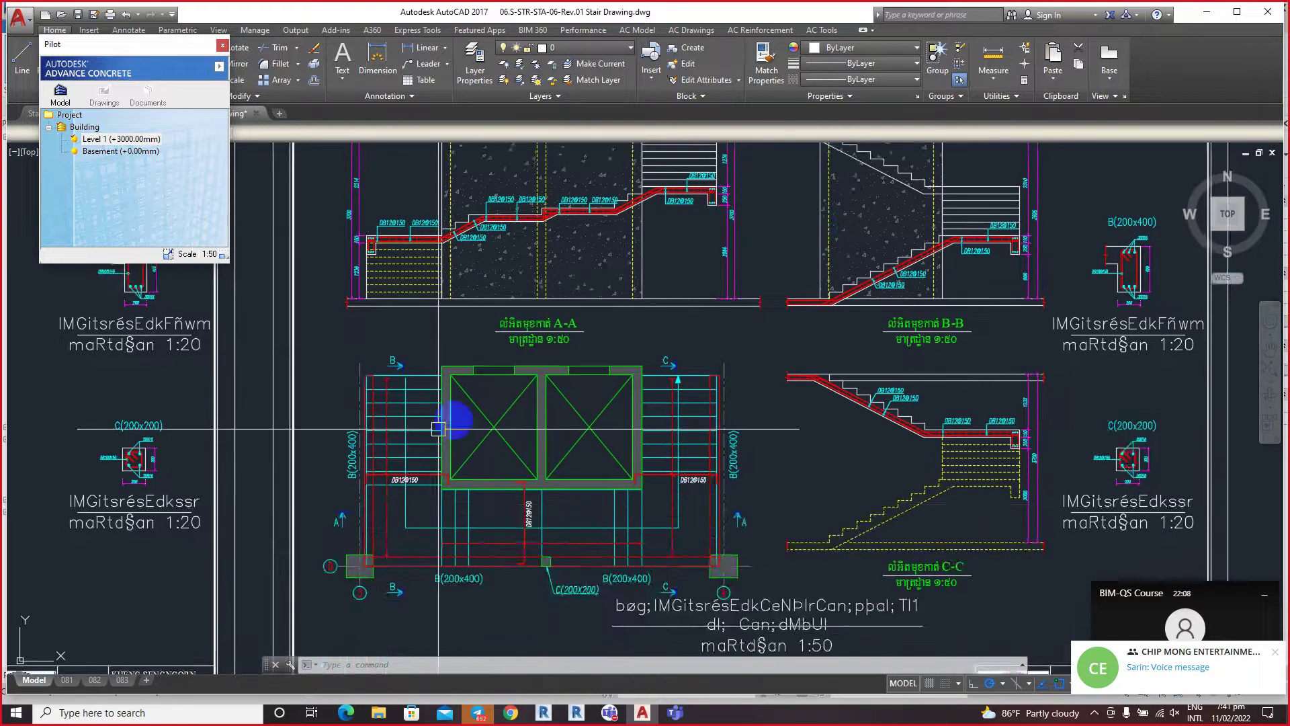
pyautogui.scroll(1, 383, 432)
pyautogui.scroll(-1, 430, 375)
pyautogui.scroll(-1, 484, 370)
pyautogui.scroll(-1, 537, 390)
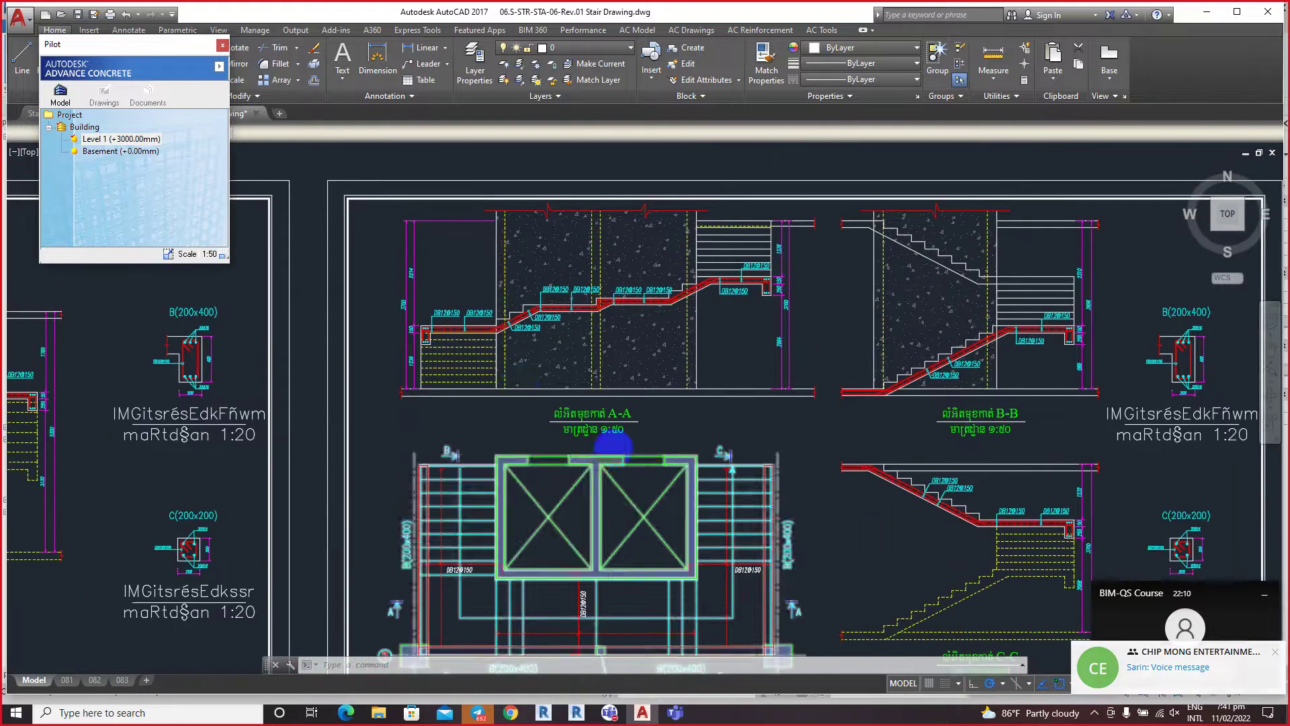
pyautogui.scroll(2, 605, 416)
pyautogui.scroll(-3, 633, 449)
pyautogui.scroll(2, 510, 511)
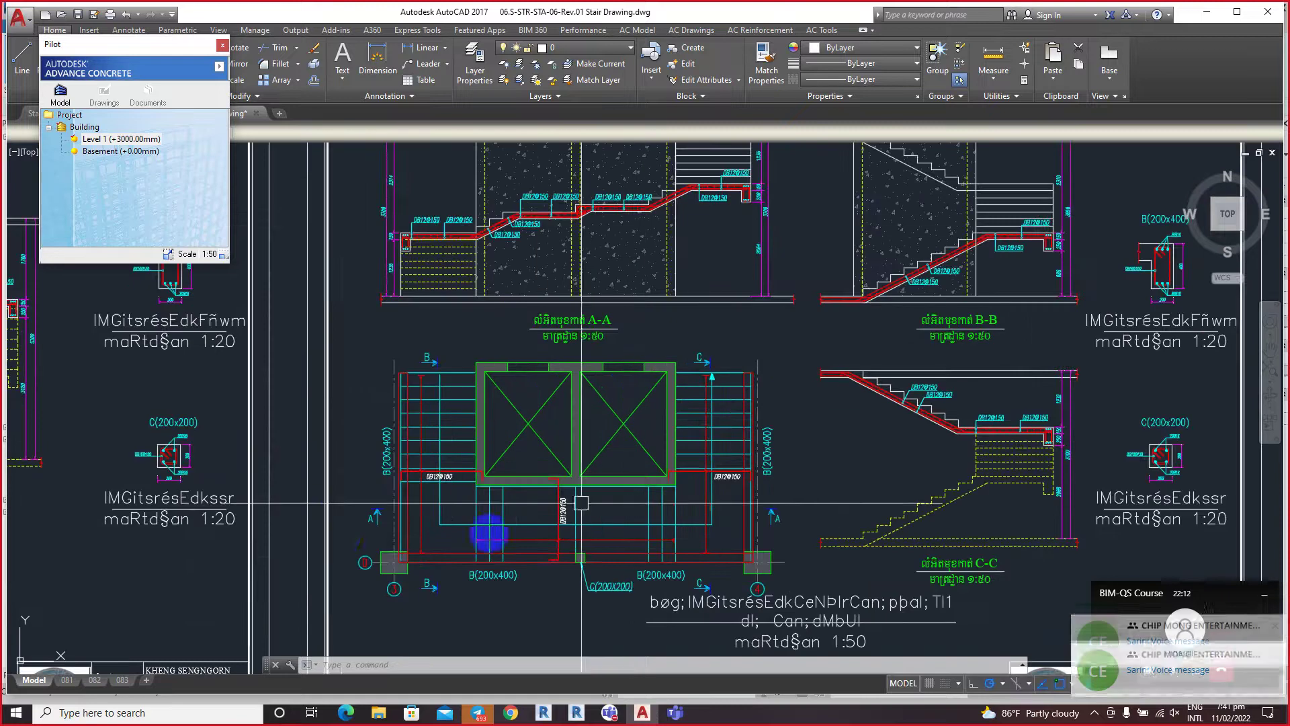
pyautogui.click(347, 515)
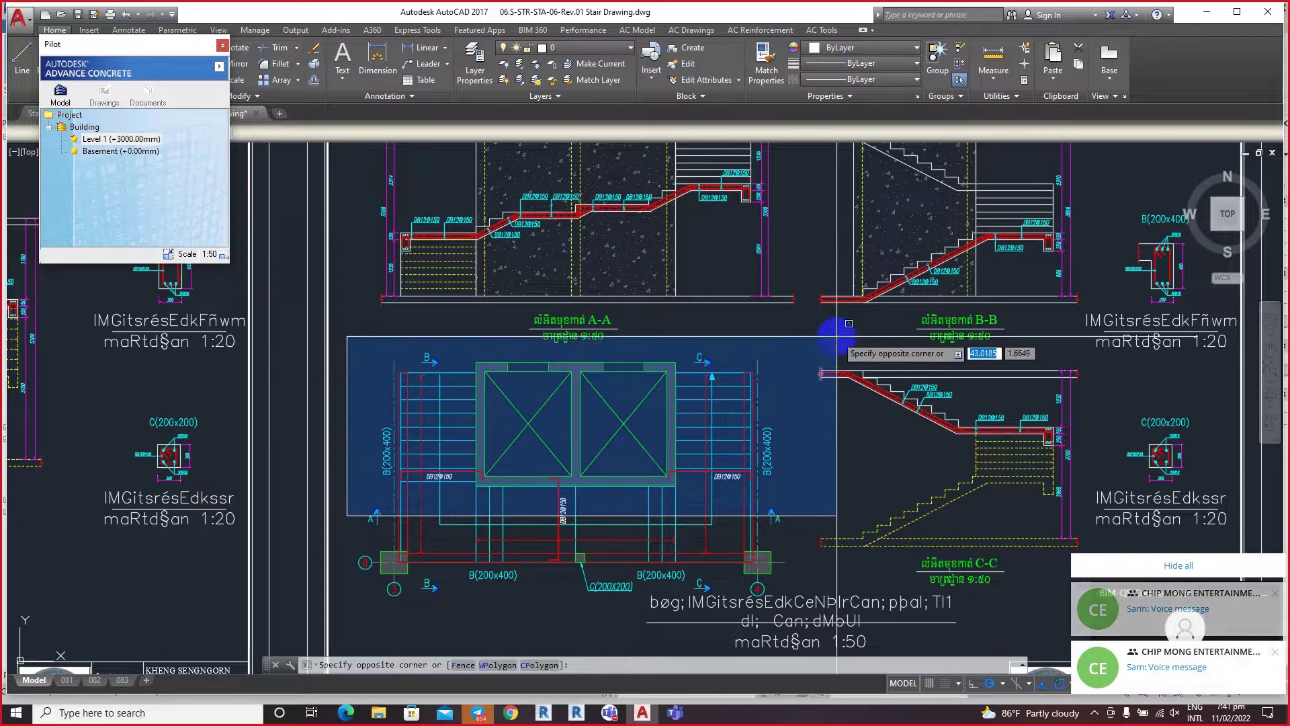
pyautogui.click(475, 496)
pyautogui.scroll(4, 443, 509)
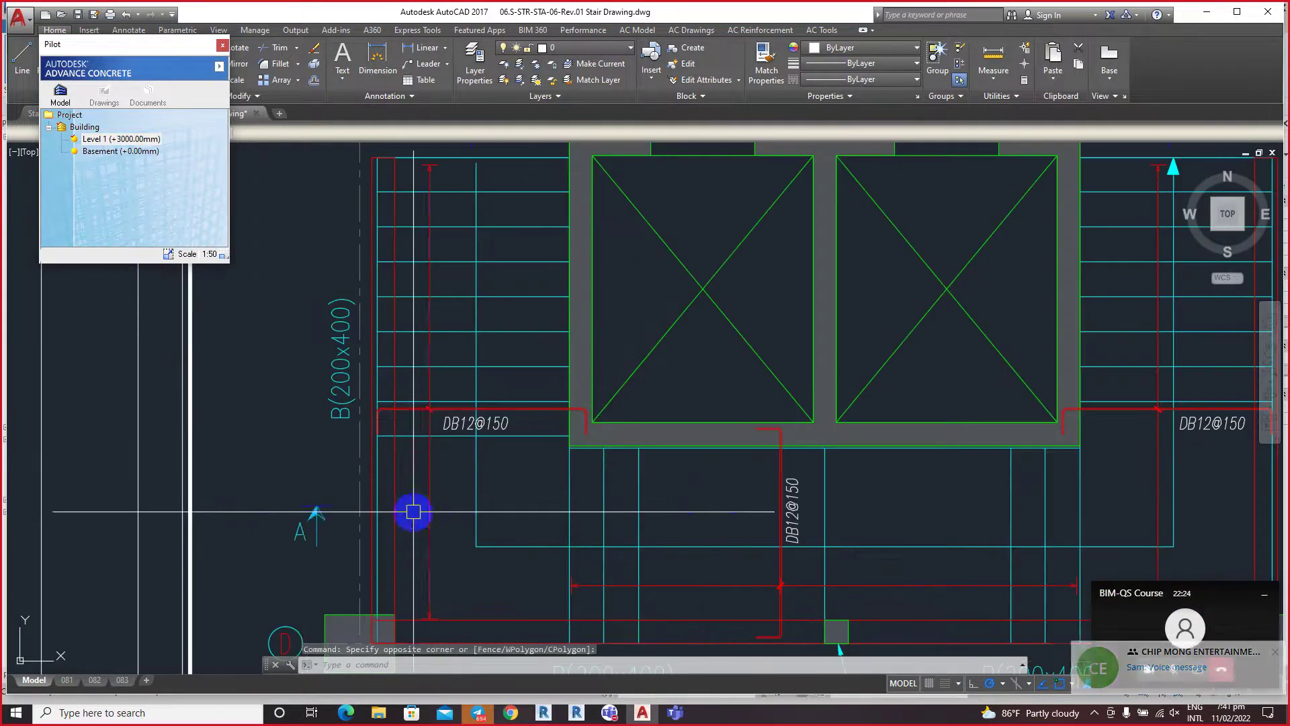
pyautogui.scroll(-2, 503, 511)
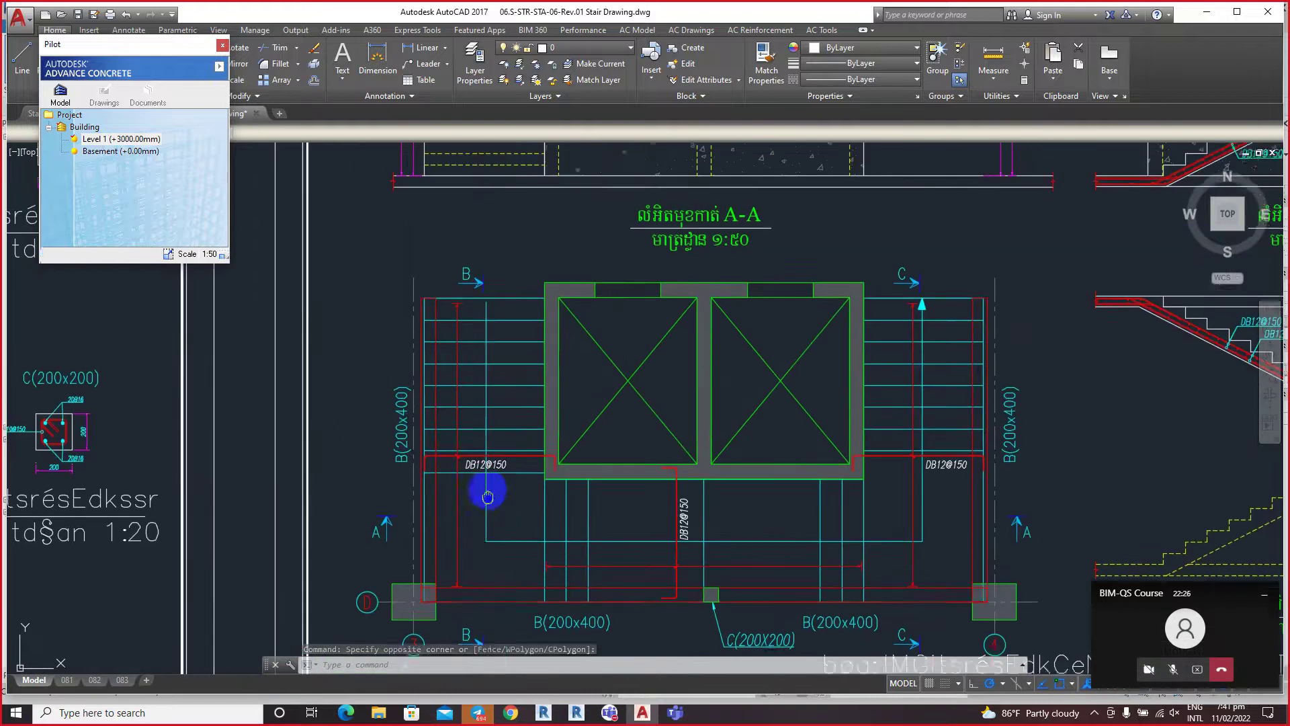
pyautogui.moveTo(490, 489); pyautogui.dragTo(504, 590, button='middle')
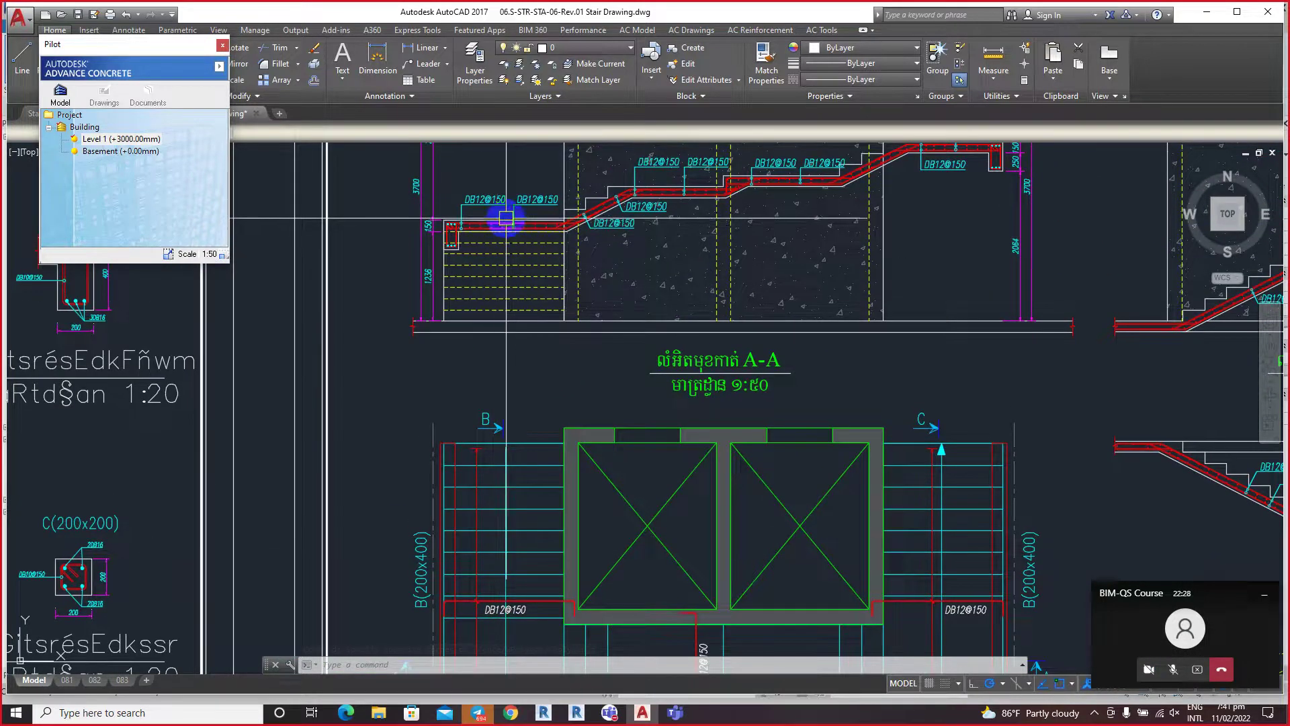
pyautogui.moveTo(533, 470); pyautogui.dragTo(528, 432, button='middle')
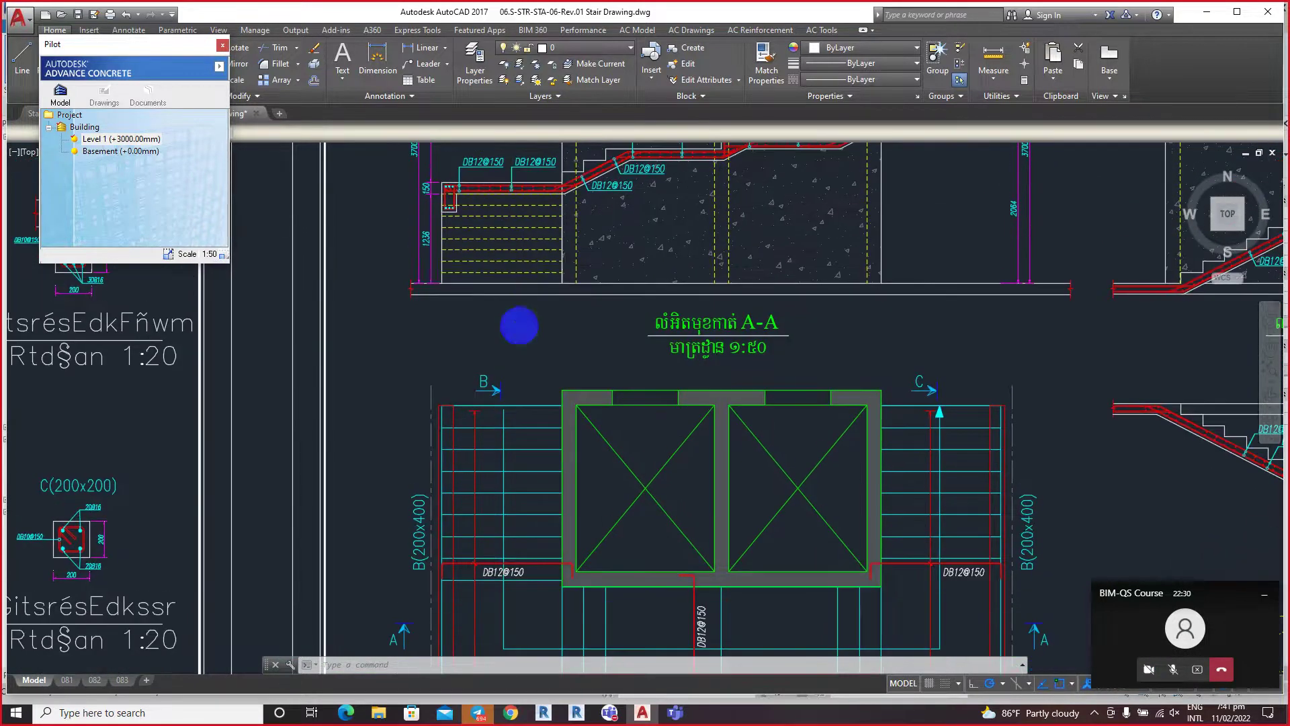
pyautogui.scroll(-1, 511, 232)
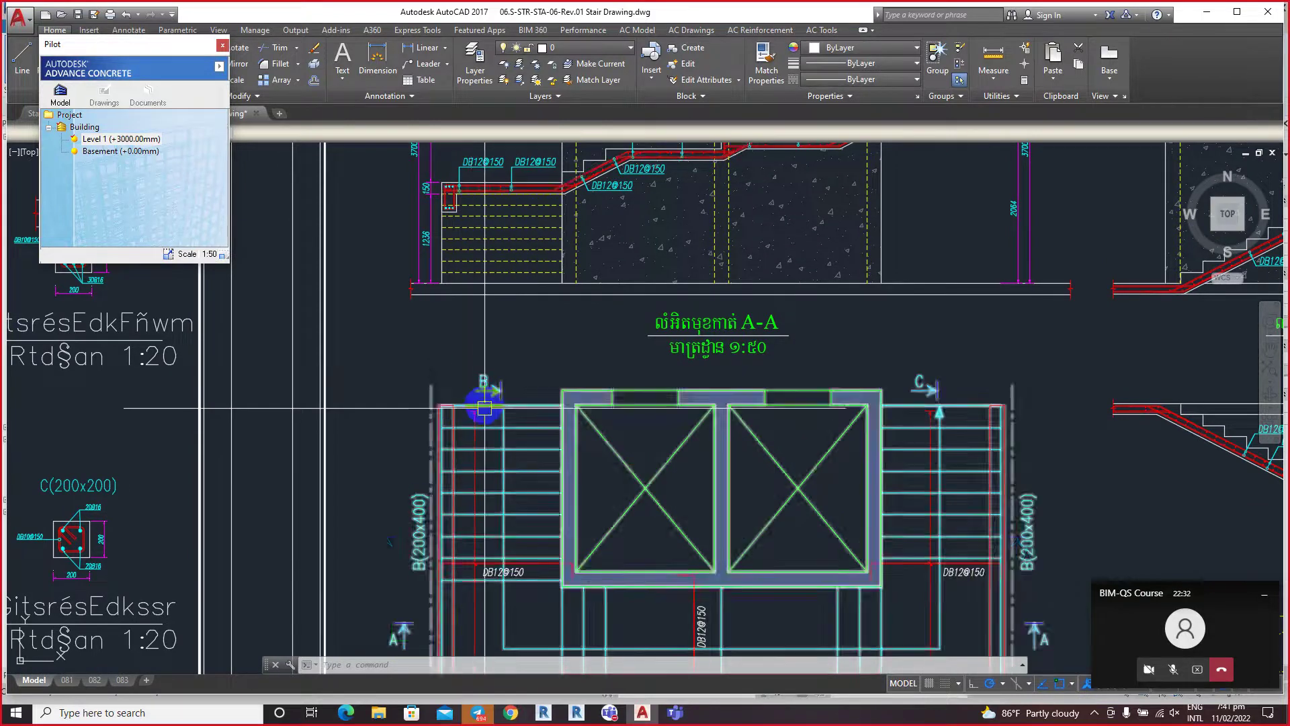
pyautogui.scroll(1, 478, 375)
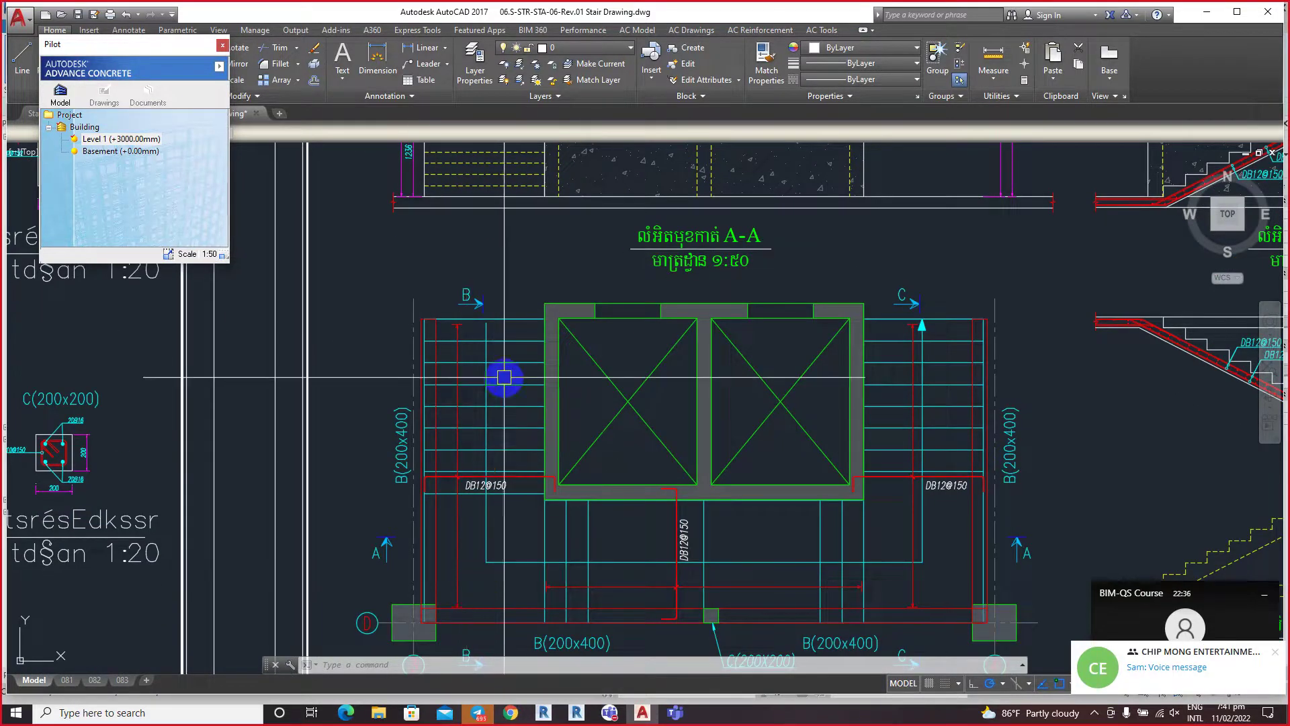
pyautogui.moveTo(538, 363); pyautogui.dragTo(490, 516, button='middle')
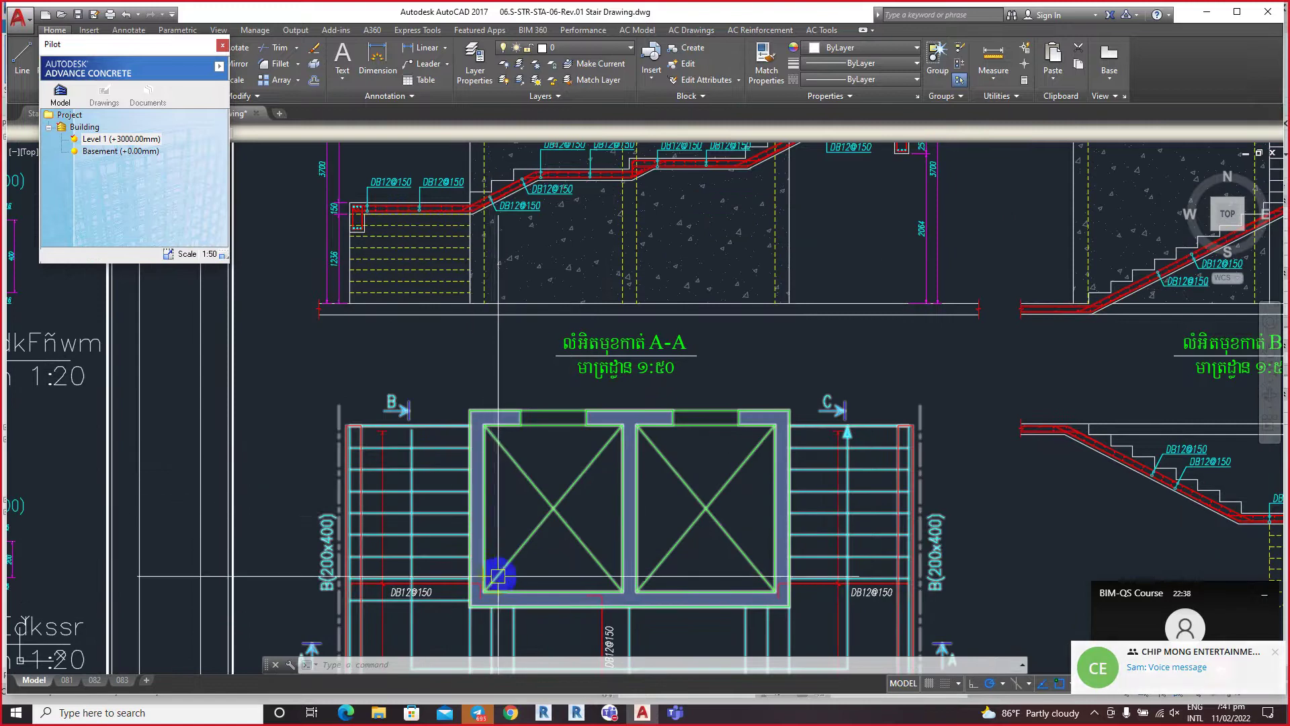
pyautogui.scroll(-2, 498, 576)
pyautogui.scroll(-2, 533, 389)
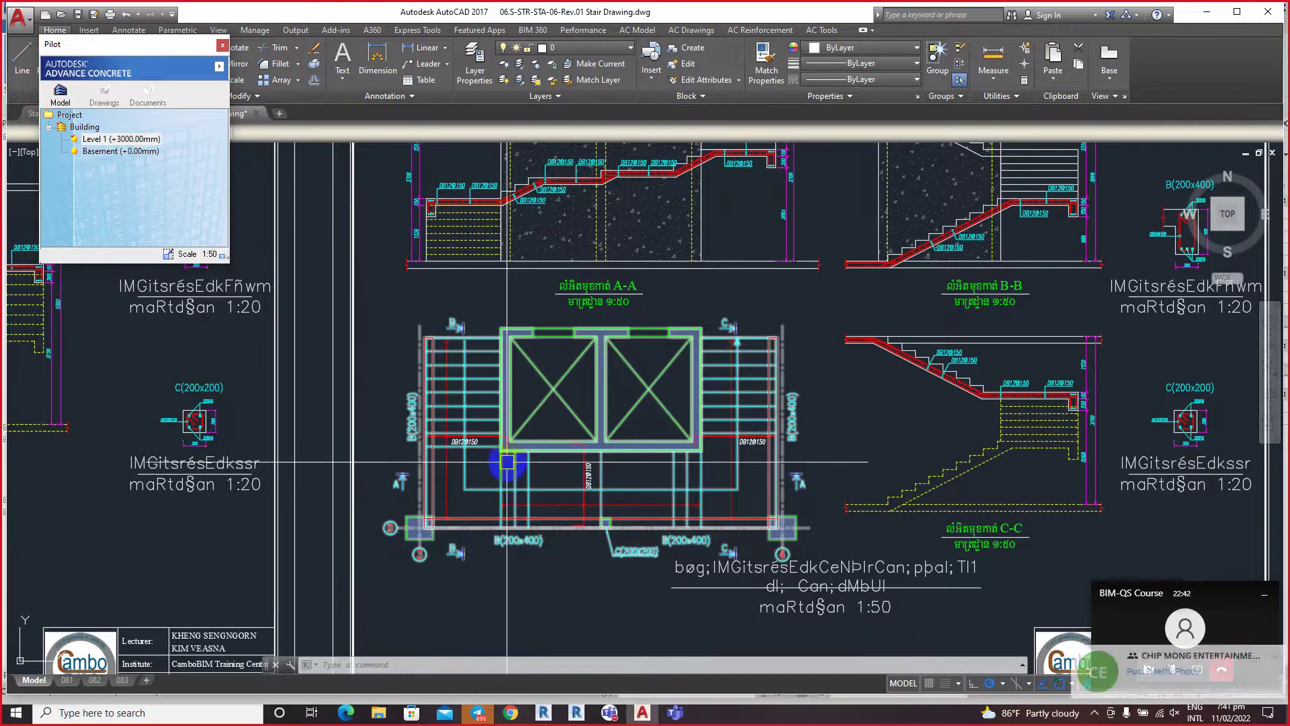
pyautogui.scroll(1, 546, 237)
pyautogui.scroll(1, 536, 191)
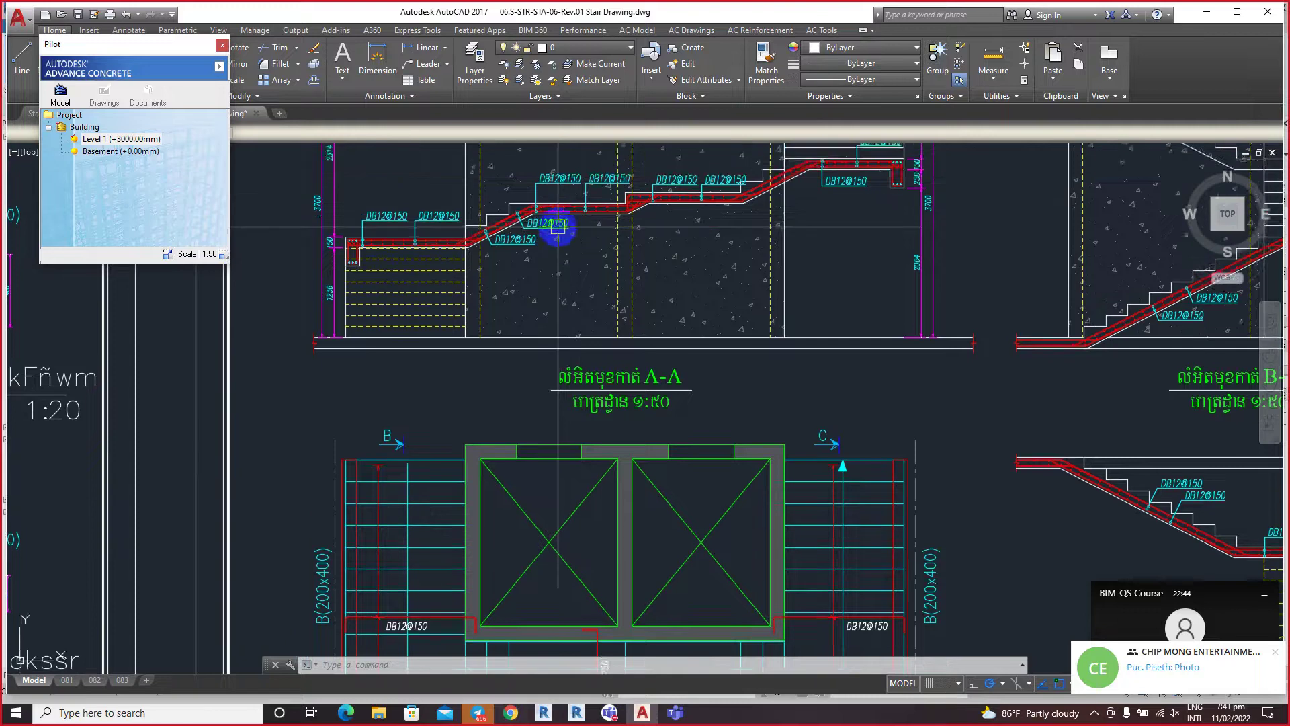
pyautogui.scroll(1, 562, 216)
pyautogui.scroll(1, 555, 279)
pyautogui.scroll(-1, 535, 279)
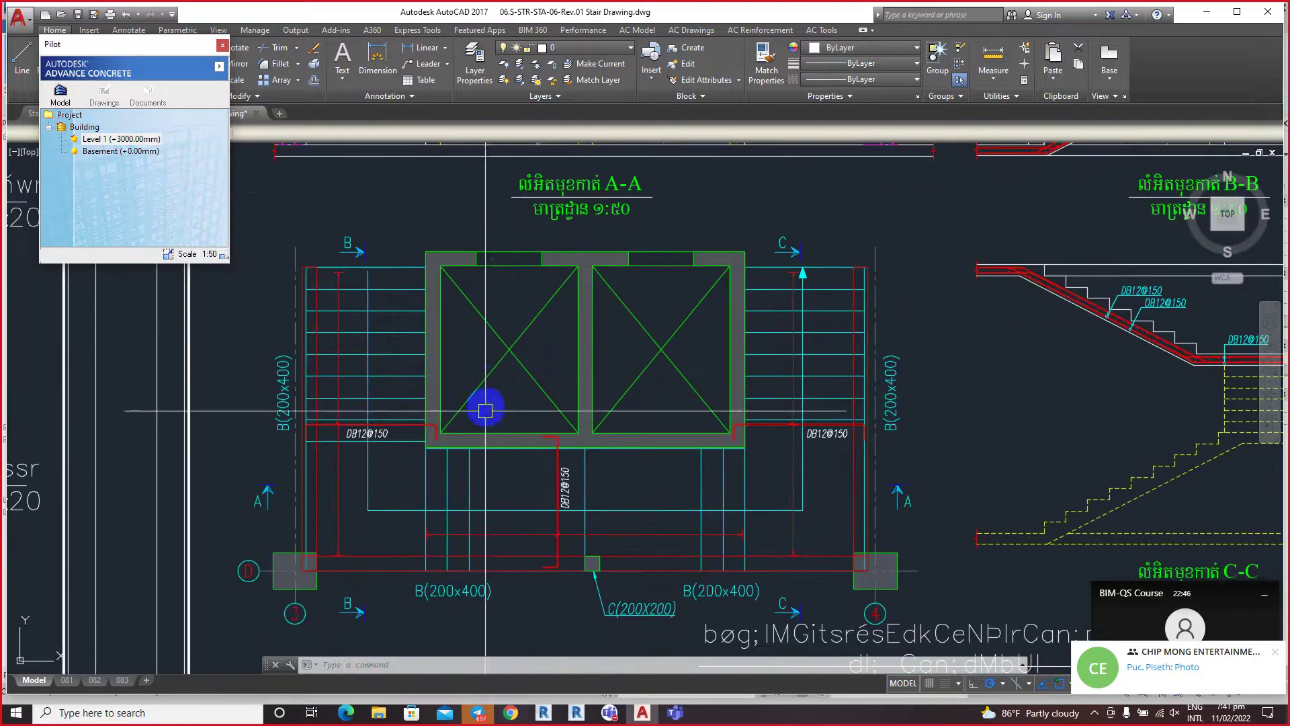
pyautogui.moveTo(484, 406); pyautogui.dragTo(495, 279, button='middle')
pyautogui.scroll(1, 455, 366)
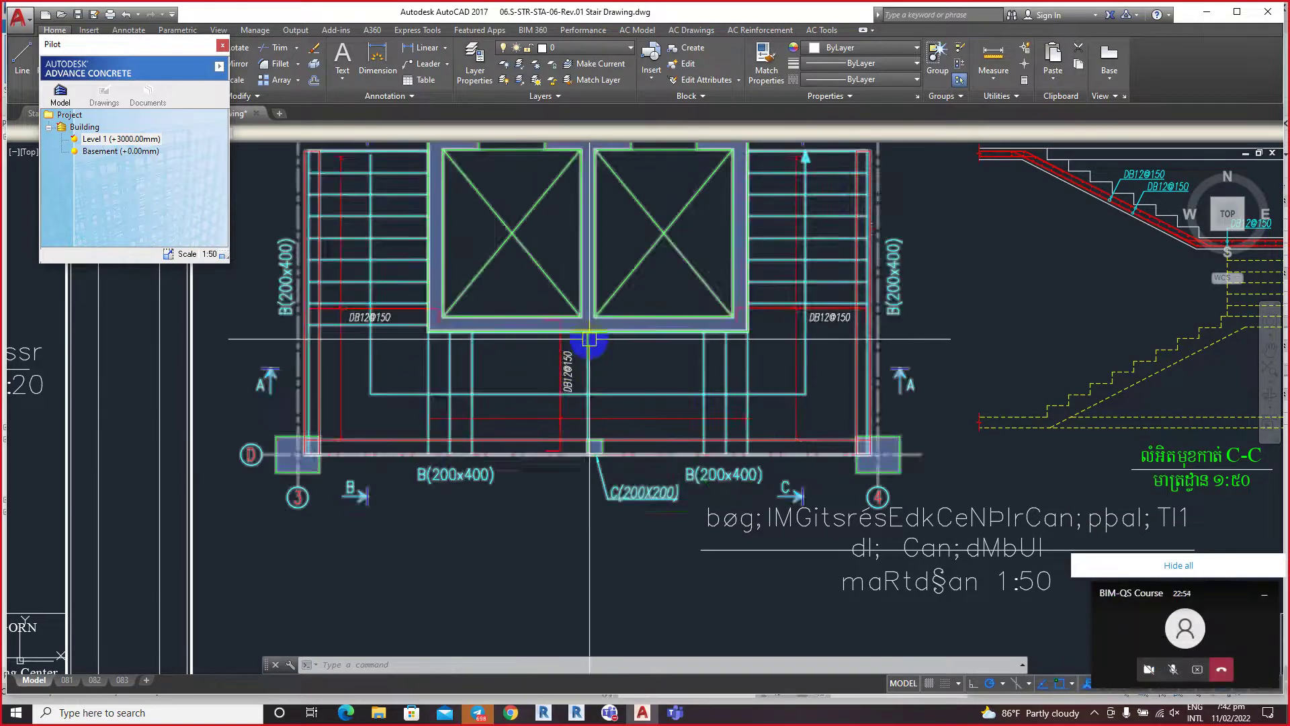
pyautogui.moveTo(584, 350); pyautogui.dragTo(590, 682, button='middle')
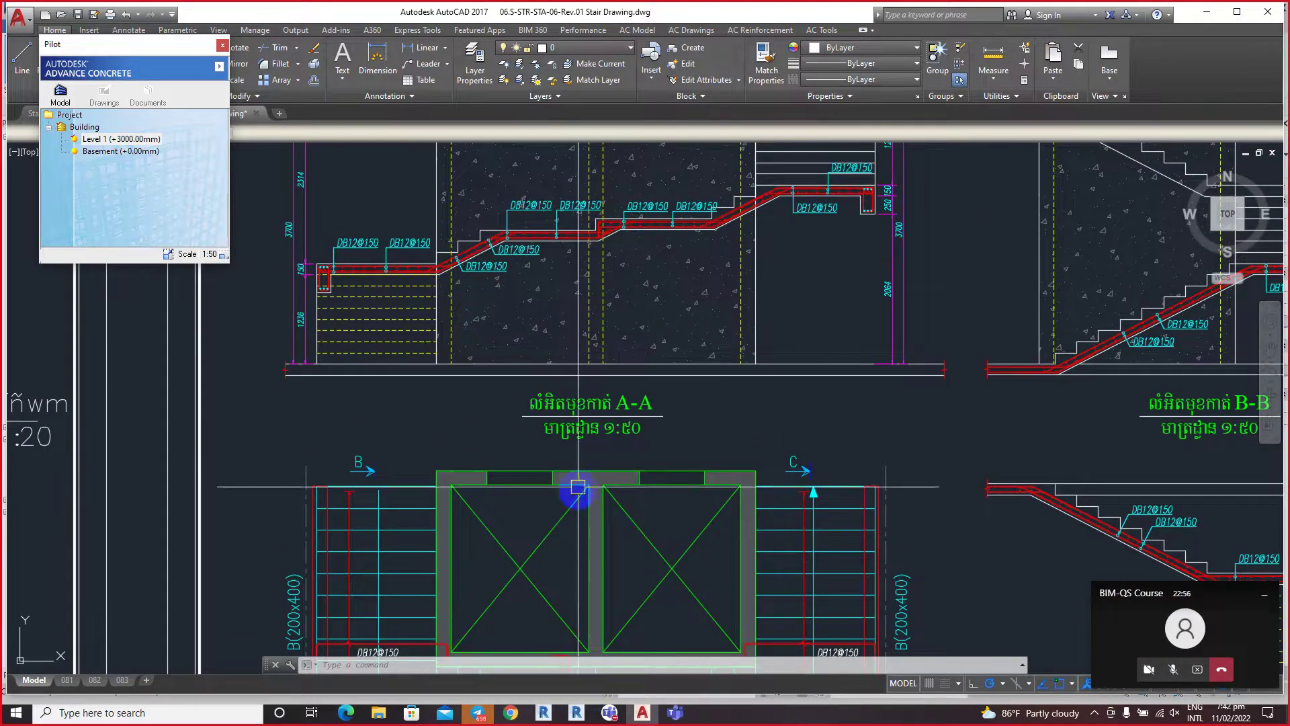
pyautogui.moveTo(590, 244); pyautogui.dragTo(13, 361, button='middle')
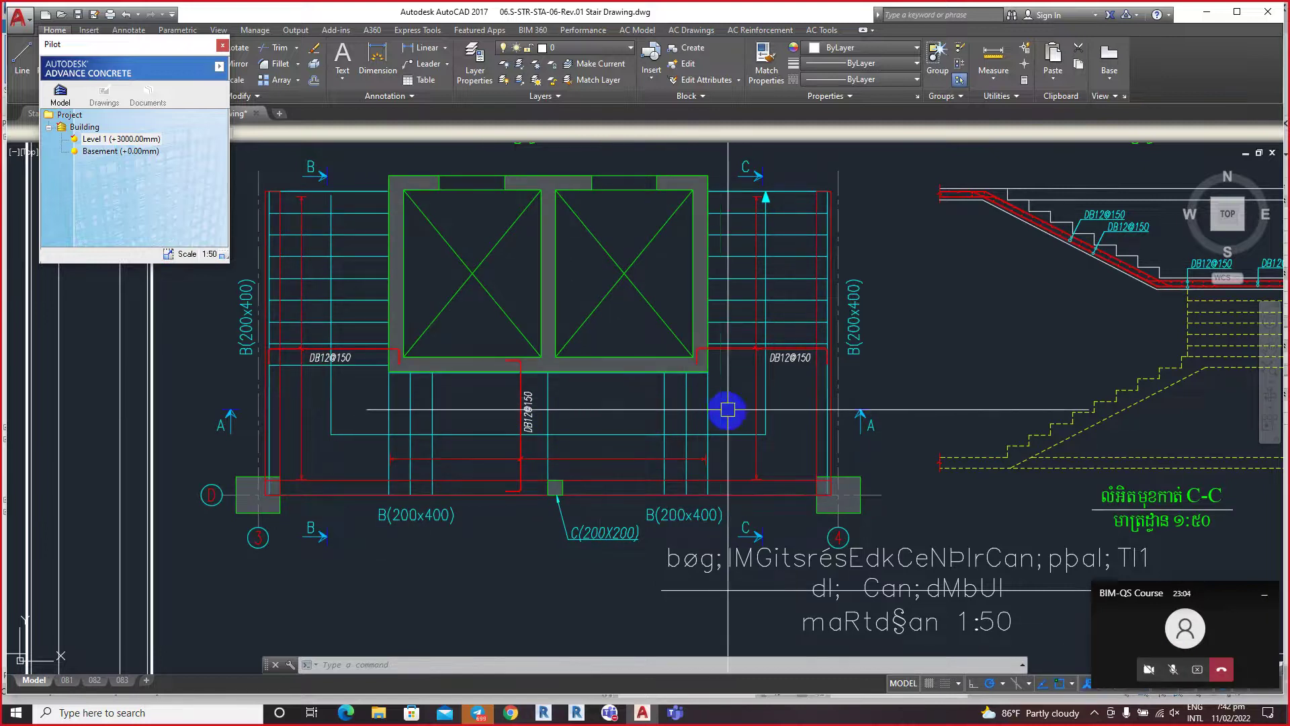
pyautogui.moveTo(727, 409); pyautogui.dragTo(687, 560, button='middle')
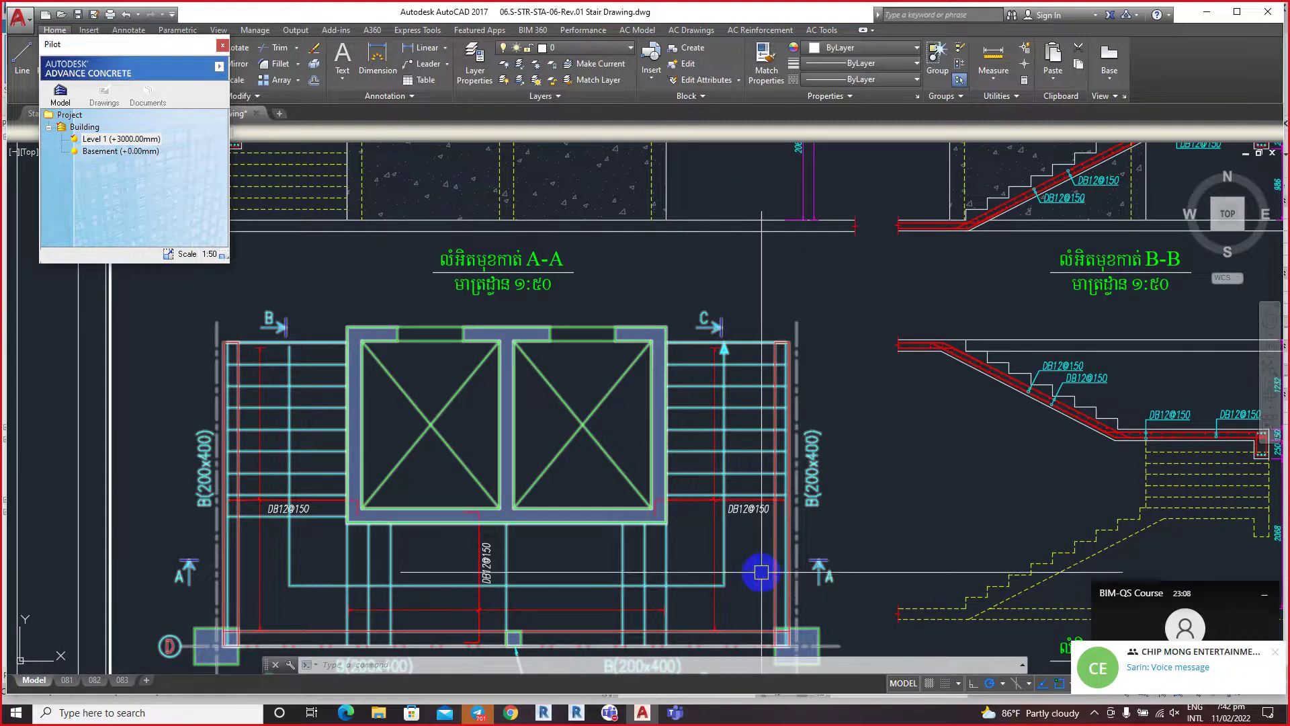
pyautogui.scroll(-2, 779, 563)
pyautogui.scroll(-1, 786, 547)
pyautogui.scroll(3, 711, 369)
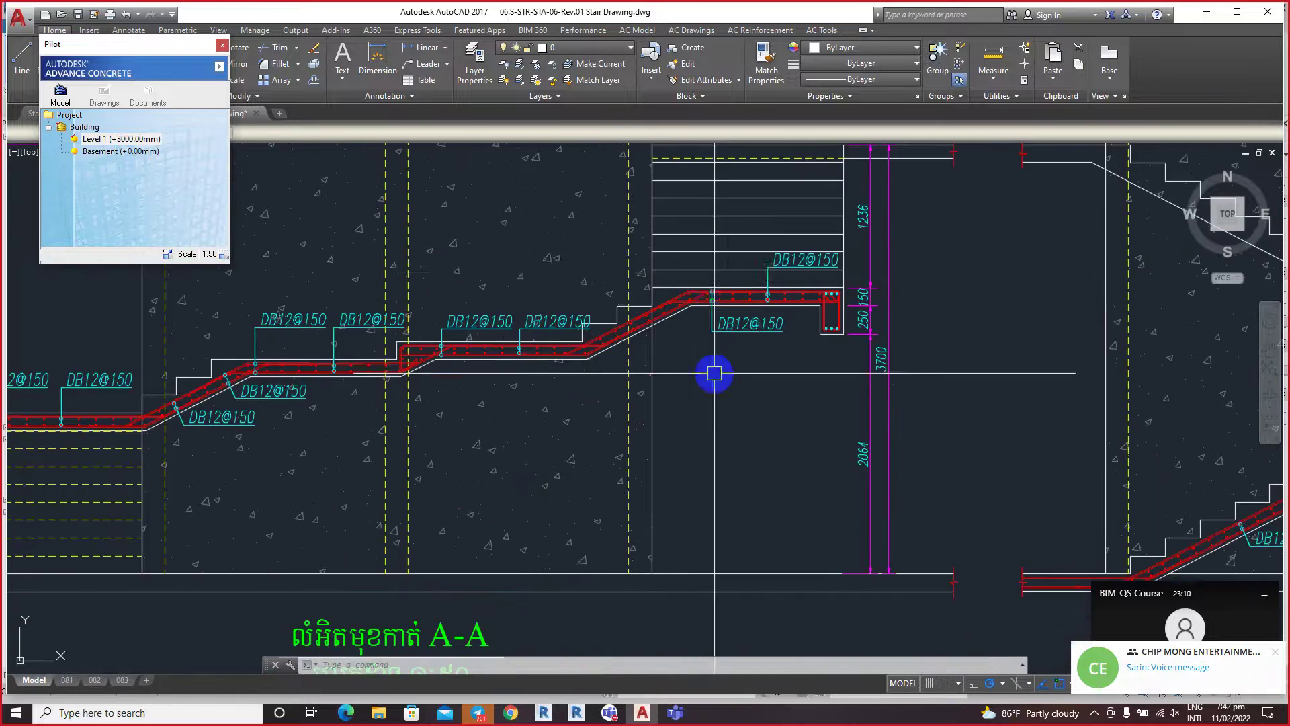
pyautogui.scroll(1, 754, 275)
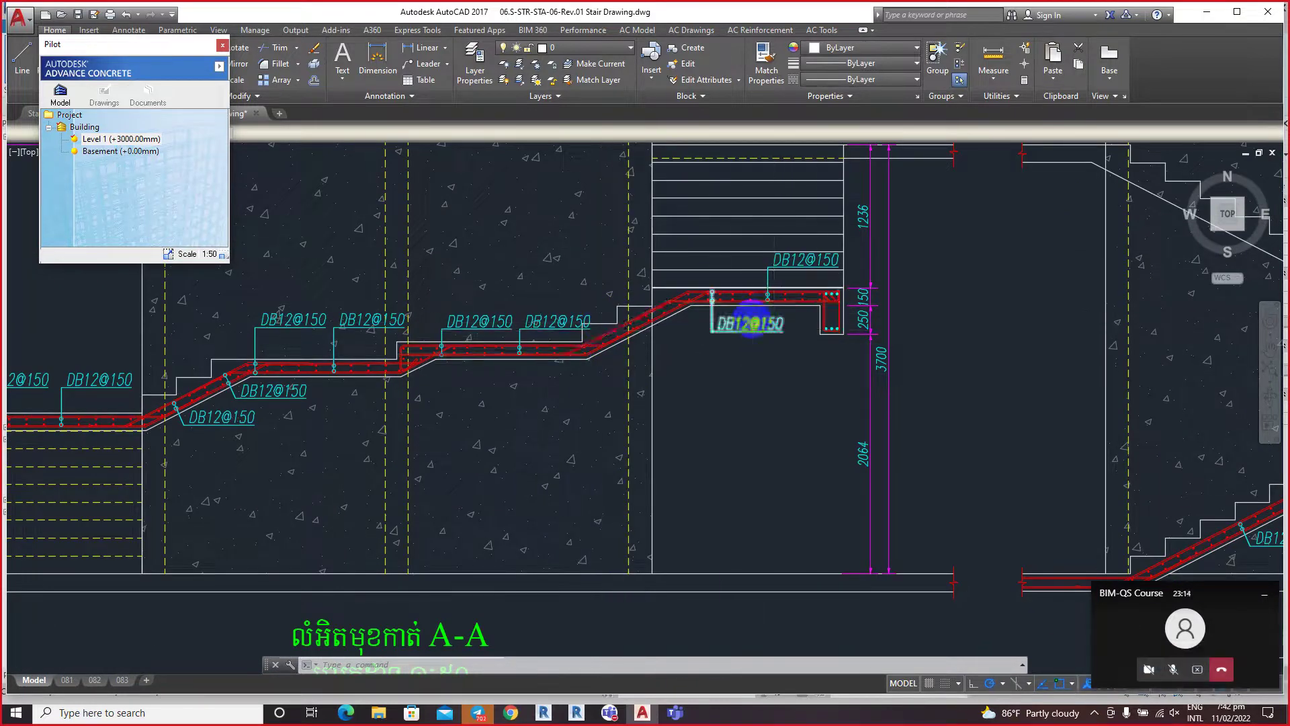
pyautogui.scroll(-2, 753, 316)
pyautogui.moveTo(736, 398); pyautogui.dragTo(765, 286, button='middle')
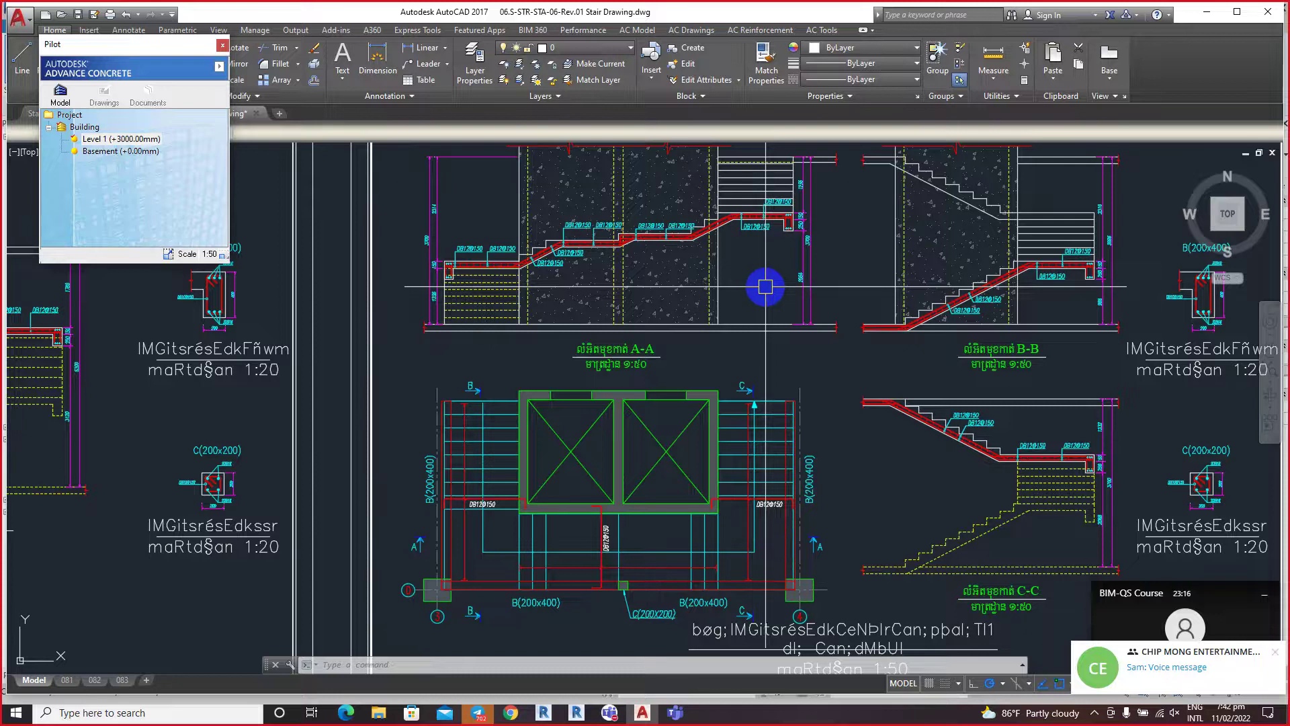
pyautogui.moveTo(766, 390); pyautogui.dragTo(764, 321, button='middle')
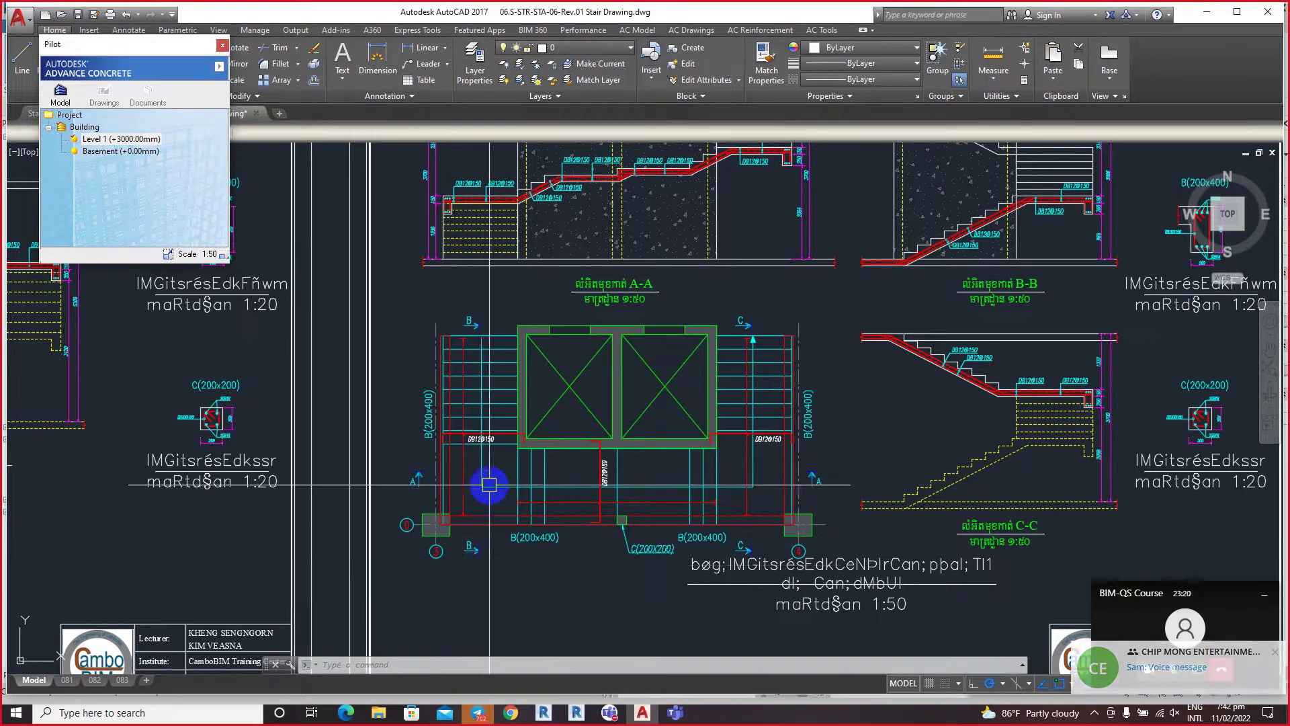
pyautogui.scroll(-2, 496, 434)
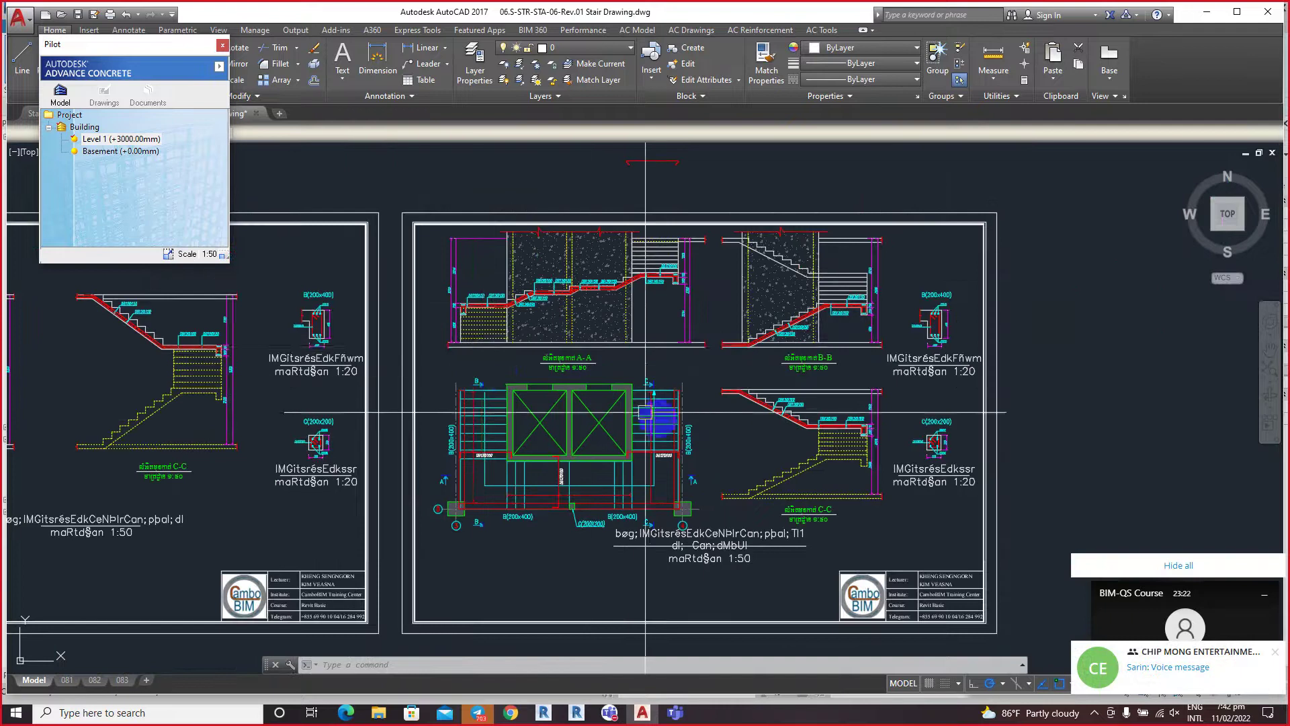
pyautogui.scroll(2, 895, 489)
pyautogui.moveTo(547, 518); pyautogui.dragTo(879, 452, button='middle')
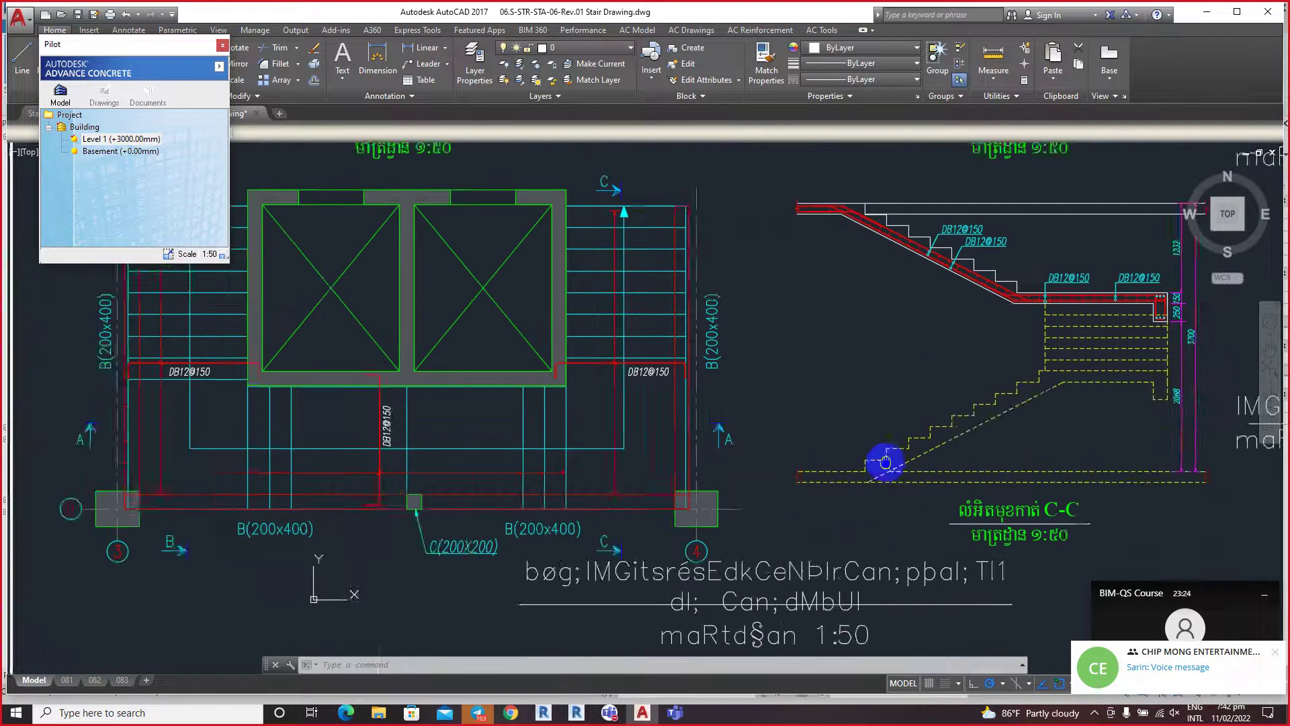
pyautogui.scroll(2, 440, 497)
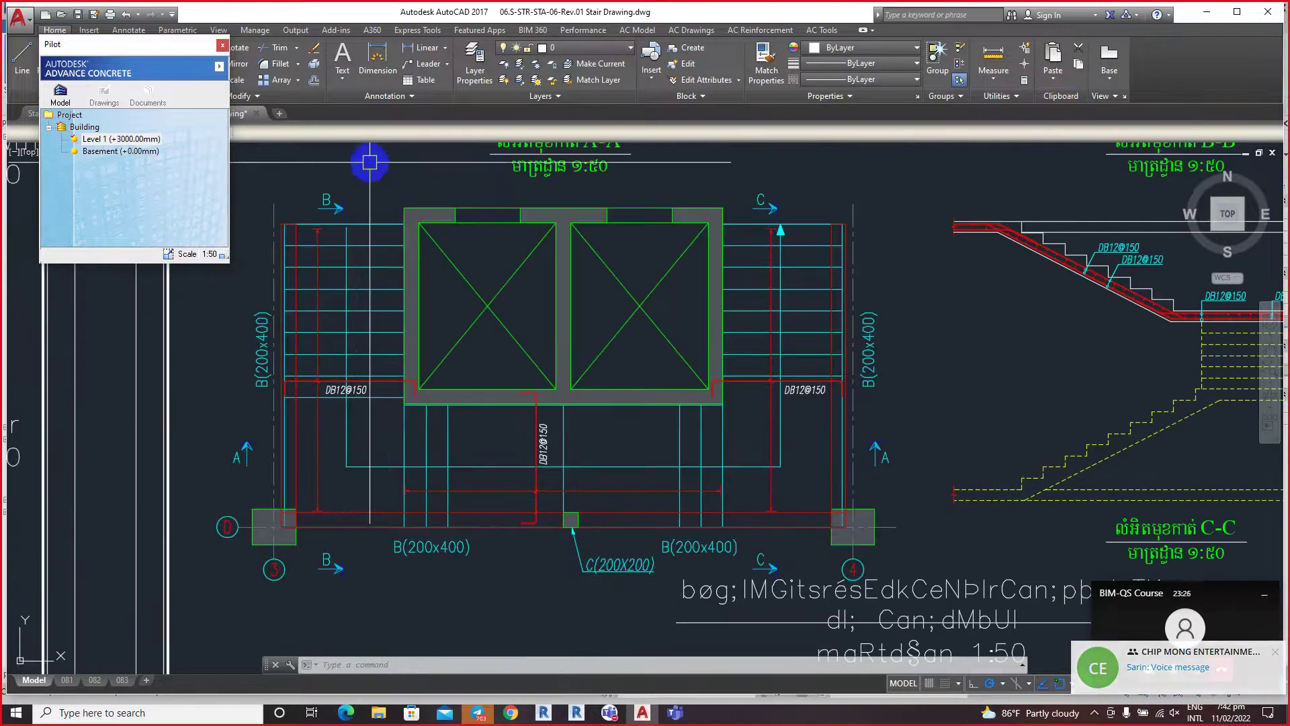
pyautogui.scroll(-3, 404, 282)
pyautogui.scroll(3, 576, 380)
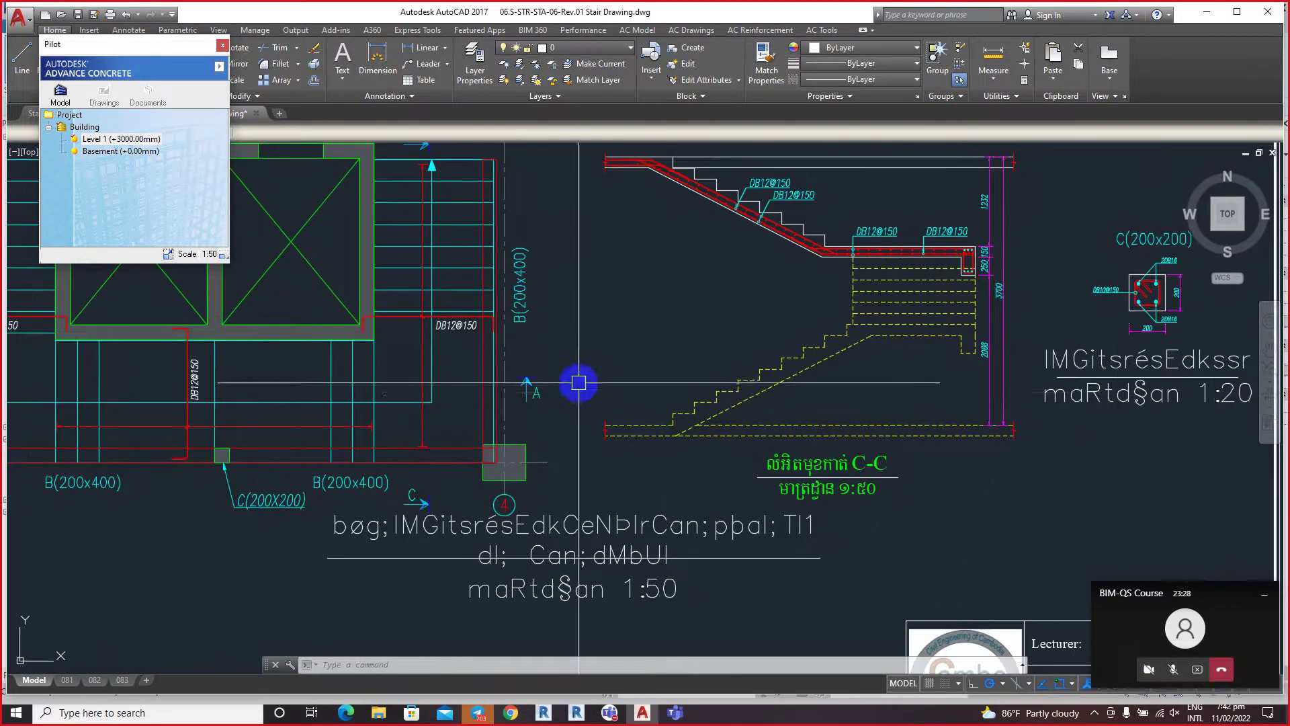
pyautogui.scroll(-2, 867, 340)
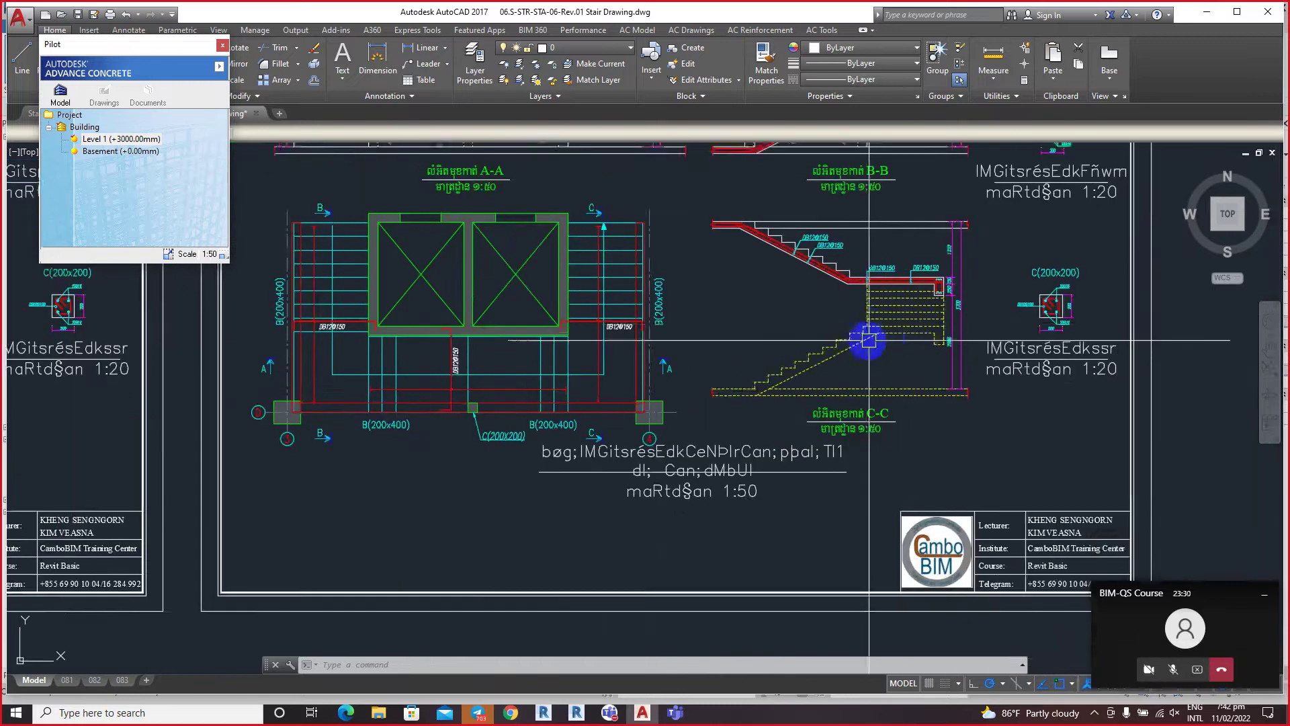
pyautogui.moveTo(867, 340); pyautogui.dragTo(867, 388, button='middle')
pyautogui.moveTo(532, 385); pyautogui.dragTo(605, 389, button='middle')
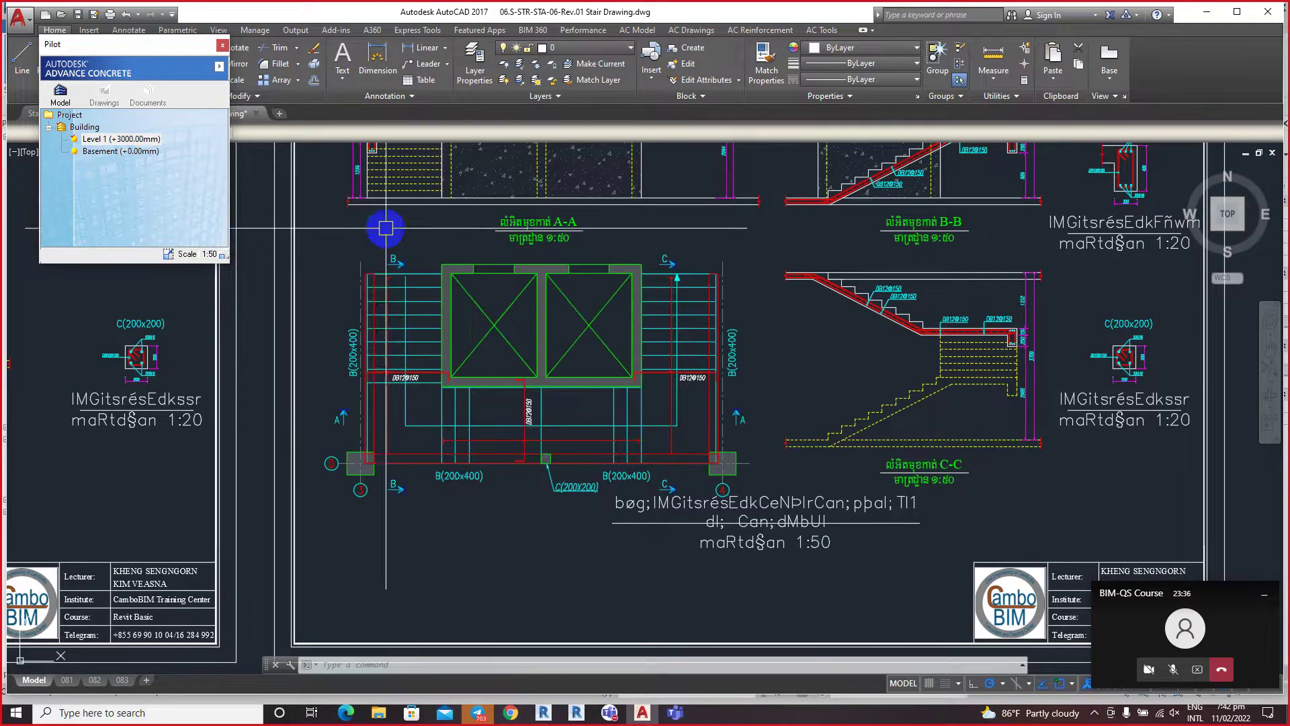
pyautogui.moveTo(386, 228); pyautogui.dragTo(405, 360, button='middle')
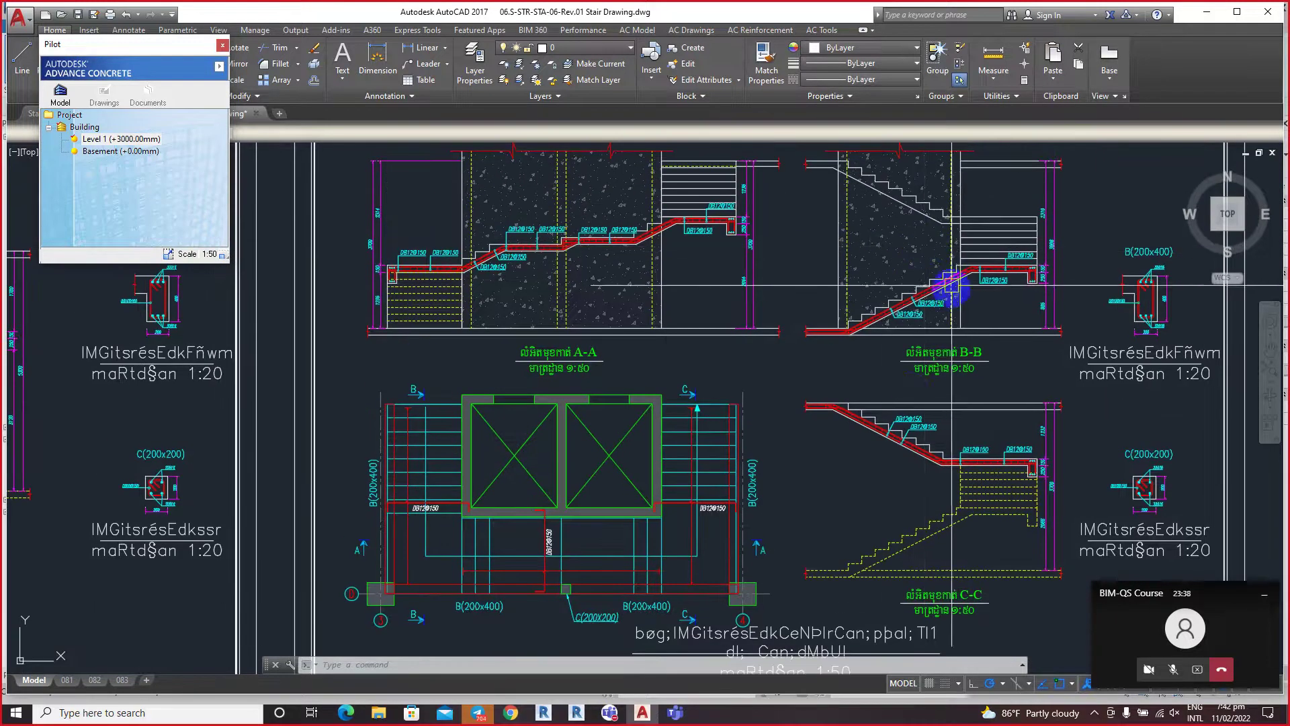
pyautogui.moveTo(879, 434); pyautogui.dragTo(871, 473, button='middle')
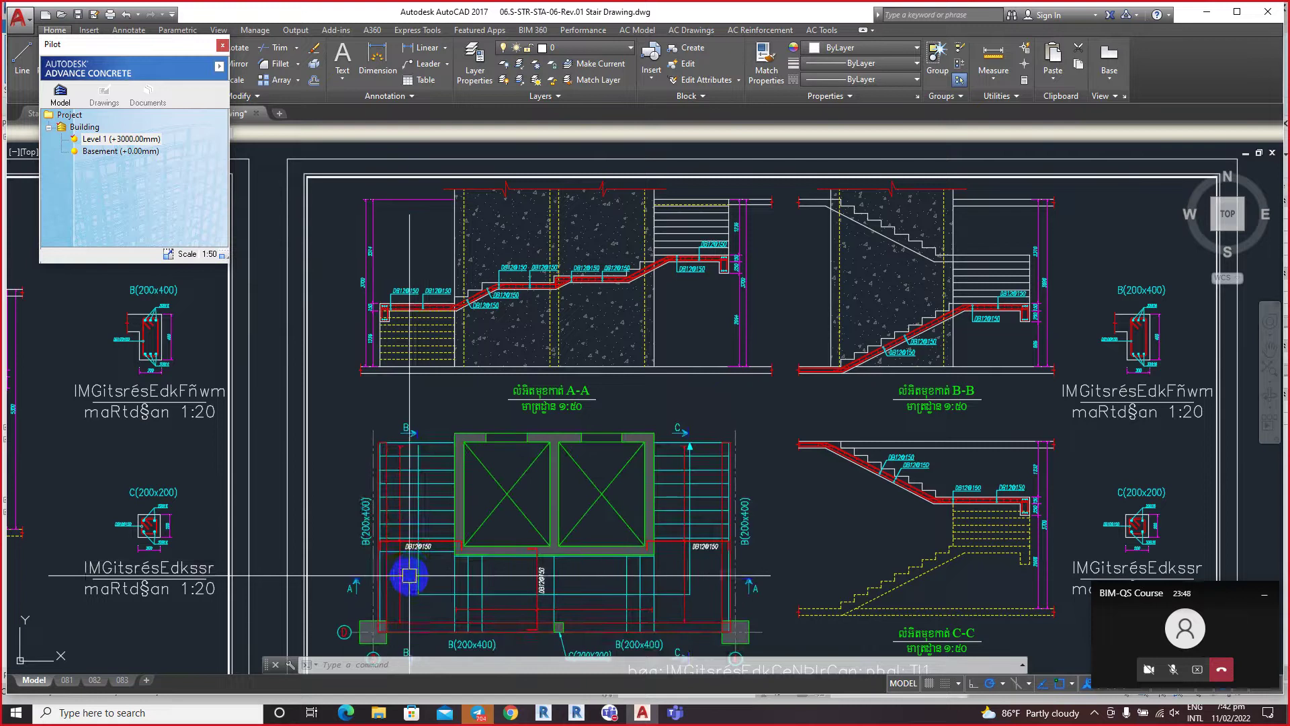
pyautogui.moveTo(410, 576); pyautogui.dragTo(405, 520, button='middle')
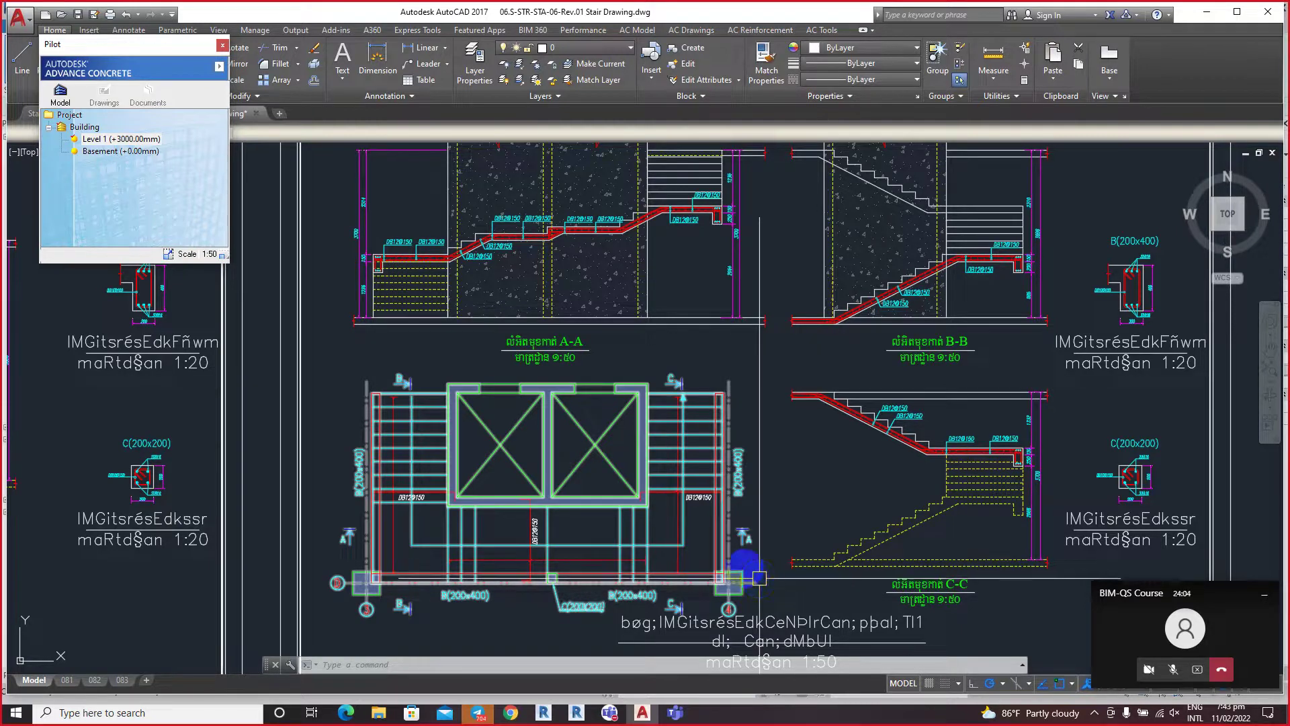
pyautogui.moveTo(718, 523); pyautogui.dragTo(714, 486, button='middle')
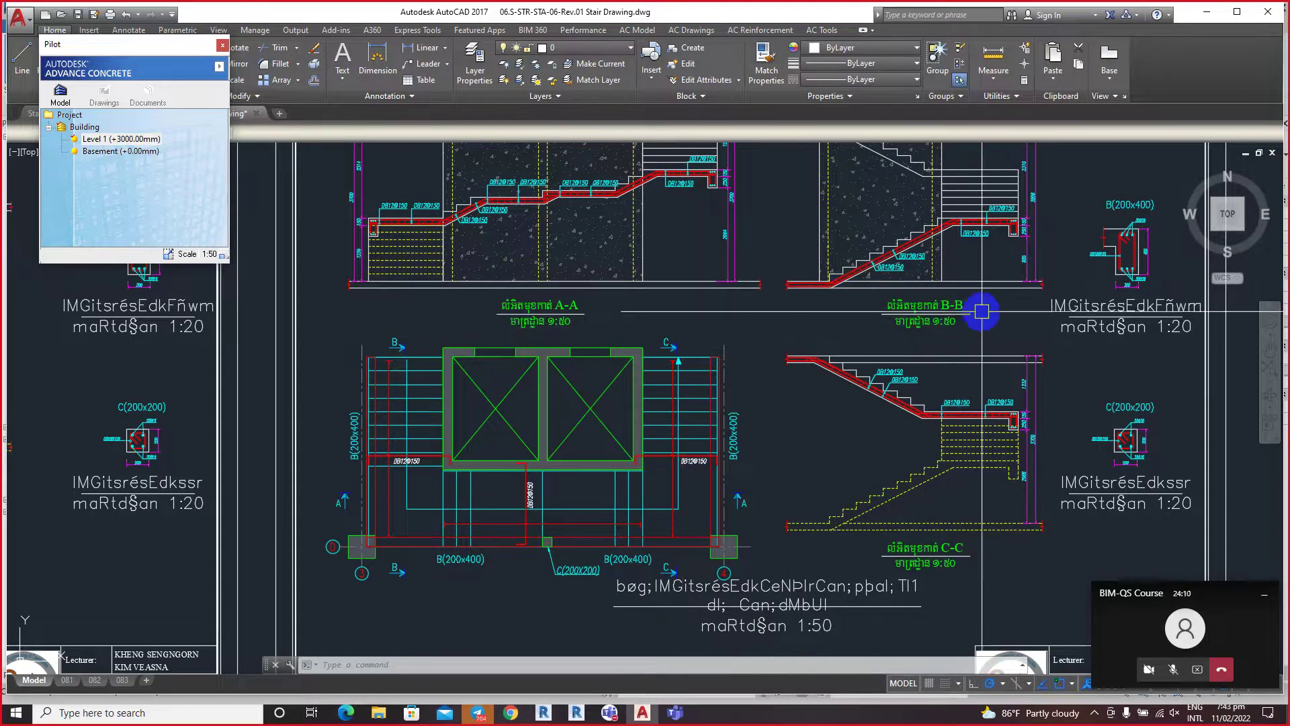
pyautogui.click(682, 337)
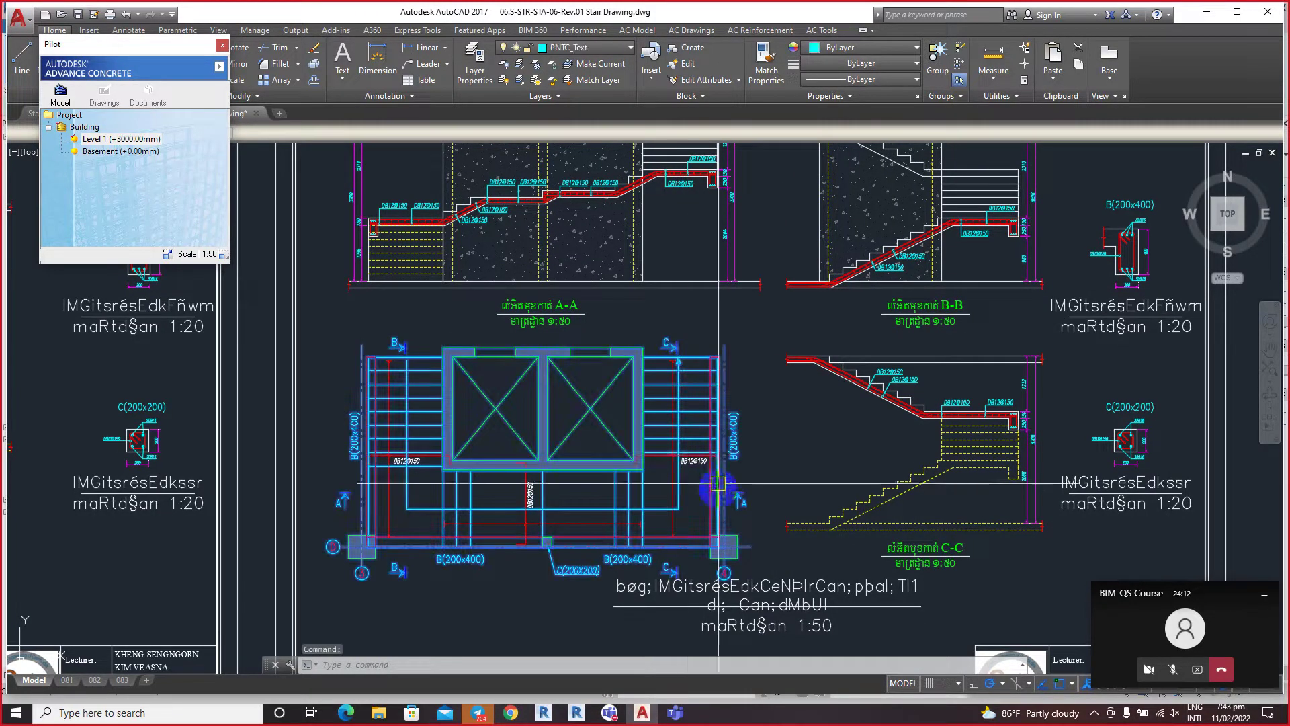
pyautogui.click(756, 320)
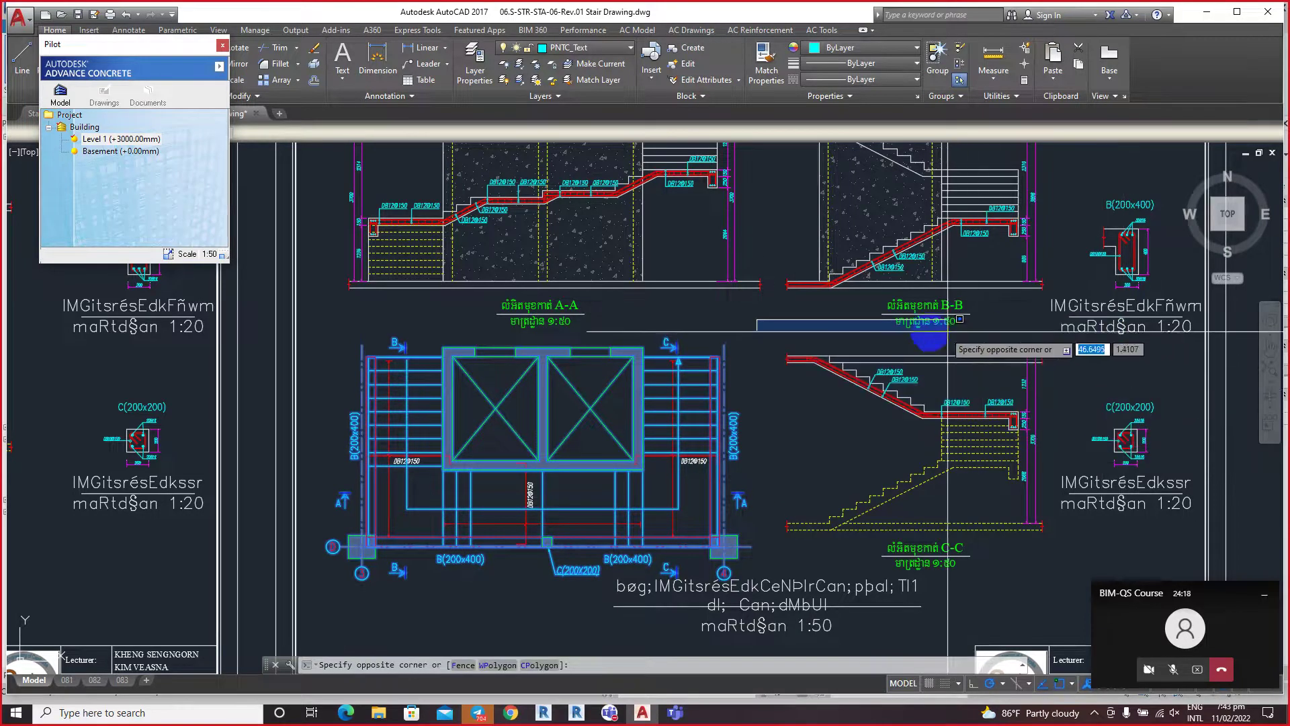
pyautogui.press('Escape')
pyautogui.press('Escape')
pyautogui.scroll(4, 668, 337)
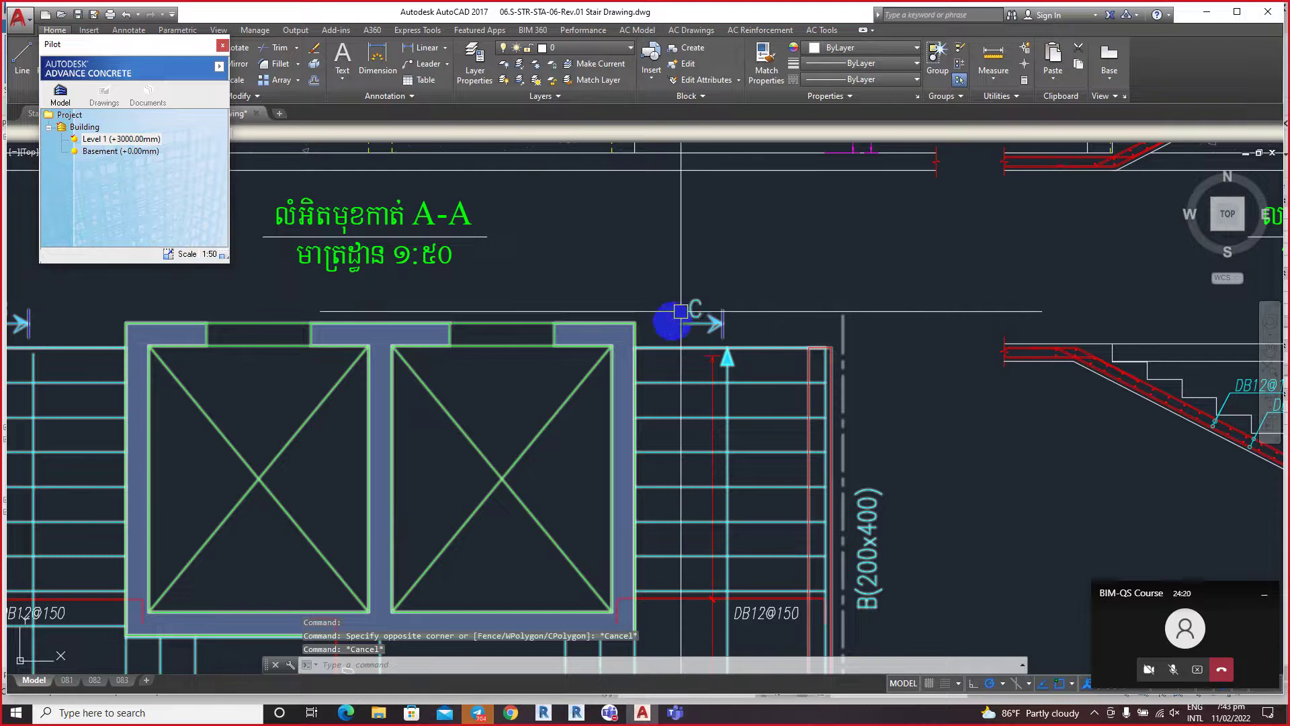
pyautogui.scroll(-4, 704, 347)
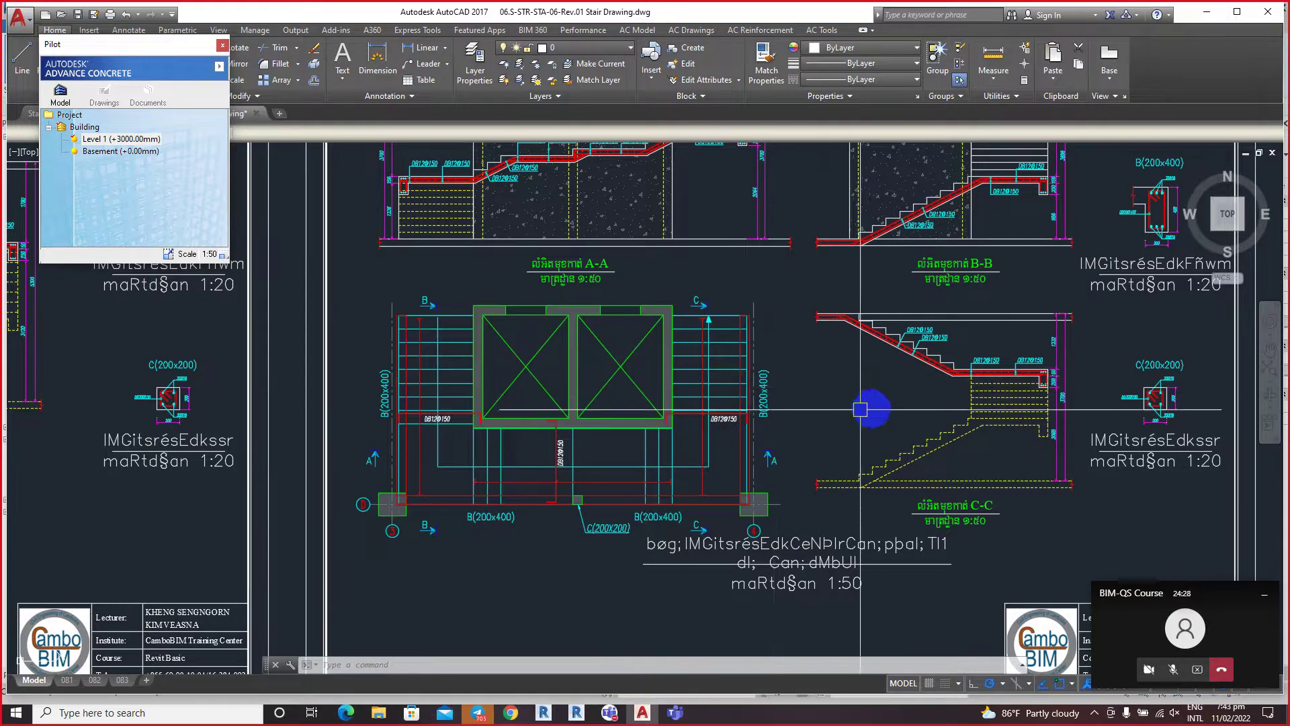
pyautogui.scroll(1, 1057, 374)
pyautogui.scroll(1, 994, 394)
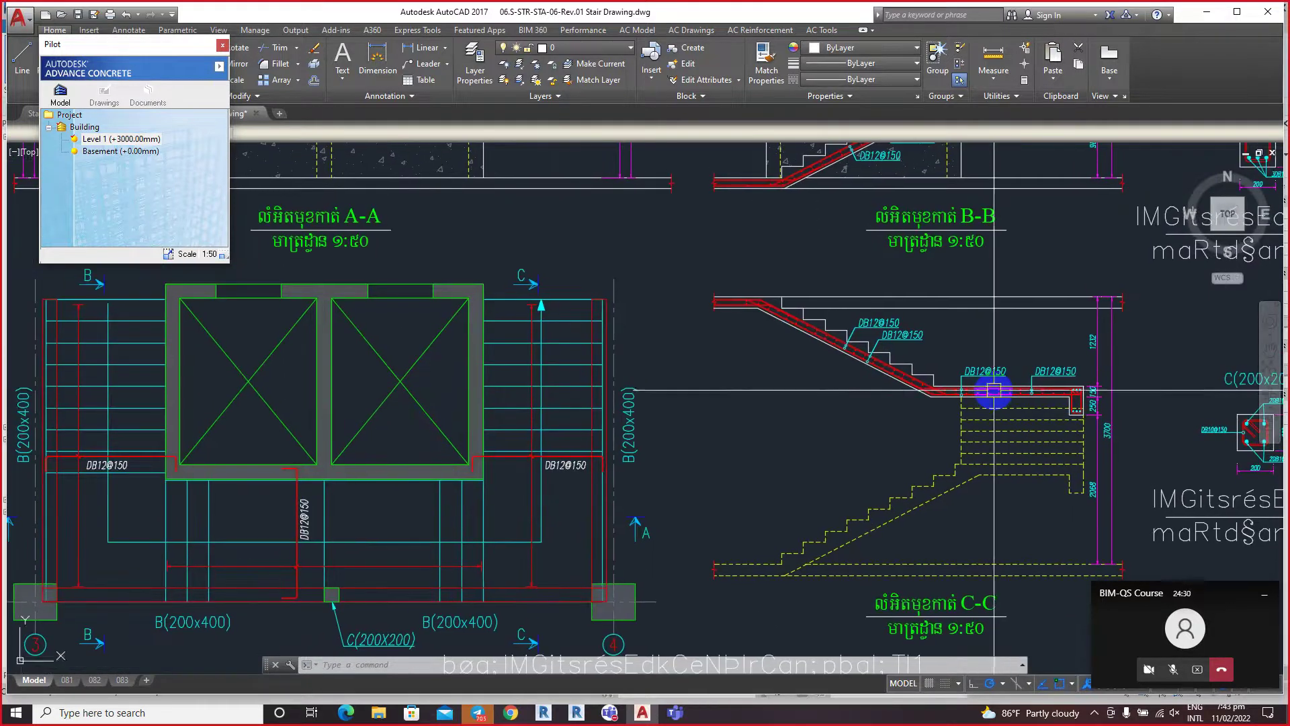
pyautogui.scroll(-3, 993, 390)
pyautogui.scroll(-2, 990, 352)
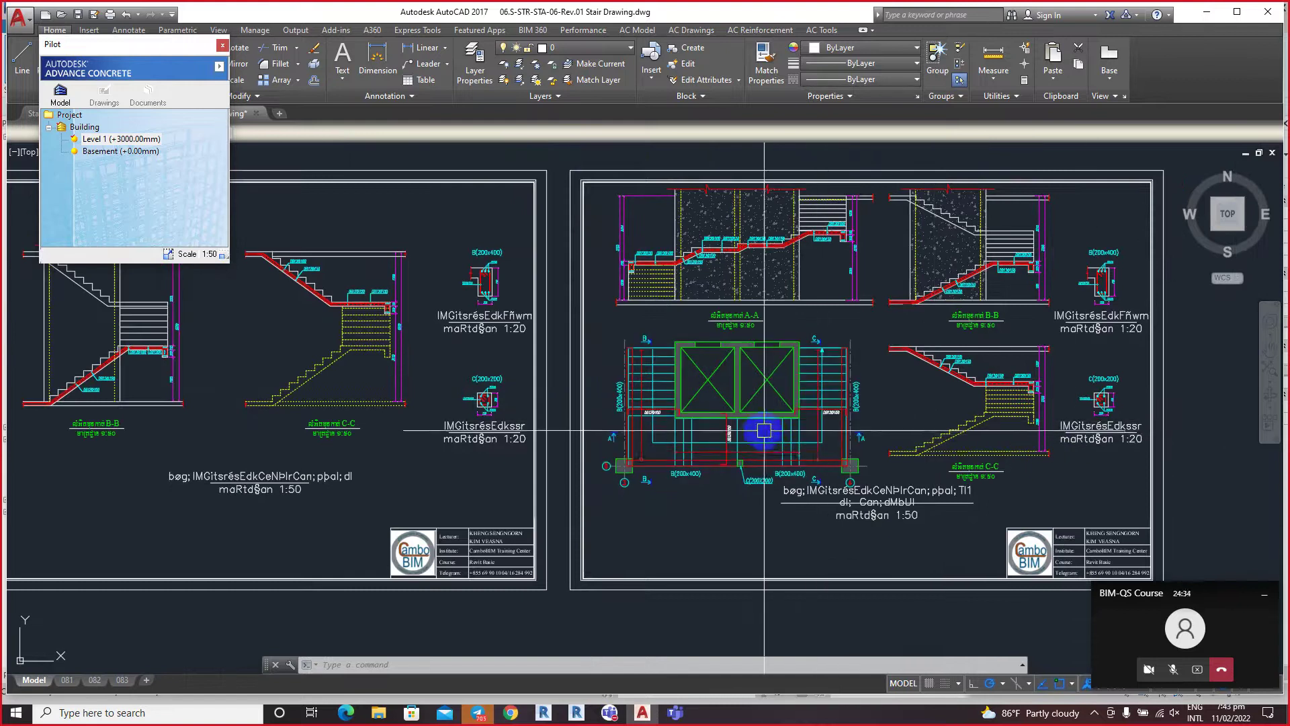
pyautogui.moveTo(774, 438); pyautogui.dragTo(814, 499, button='middle')
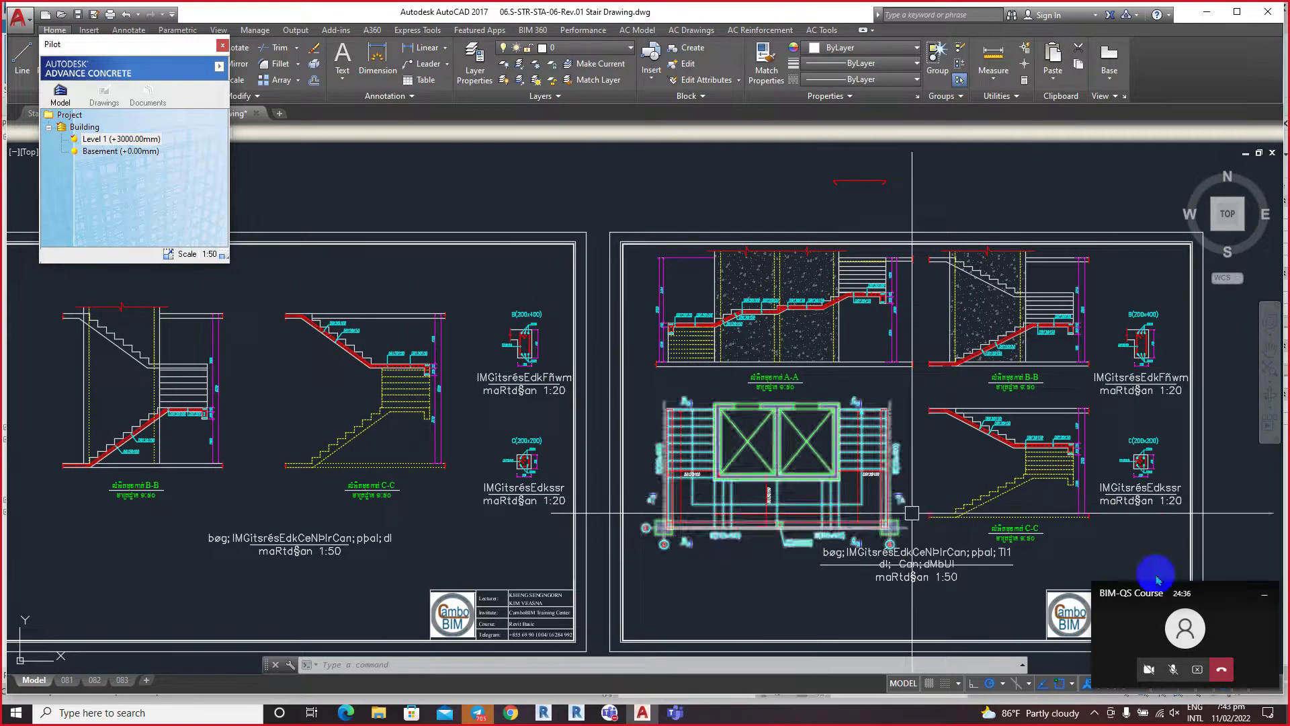
pyautogui.click(1268, 595)
# - Select and clear a stair-plan block, then centre the A-A stair plan in view
pyautogui.click(891, 477)
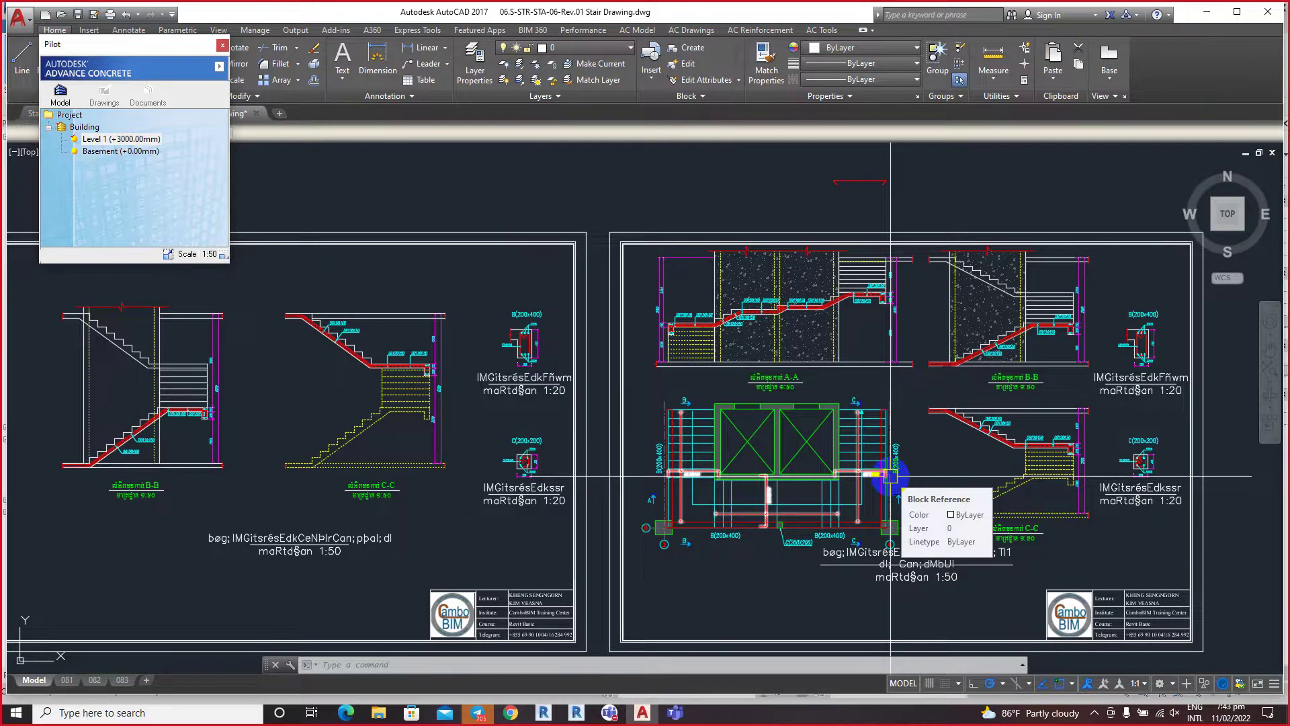
pyautogui.press('Escape')
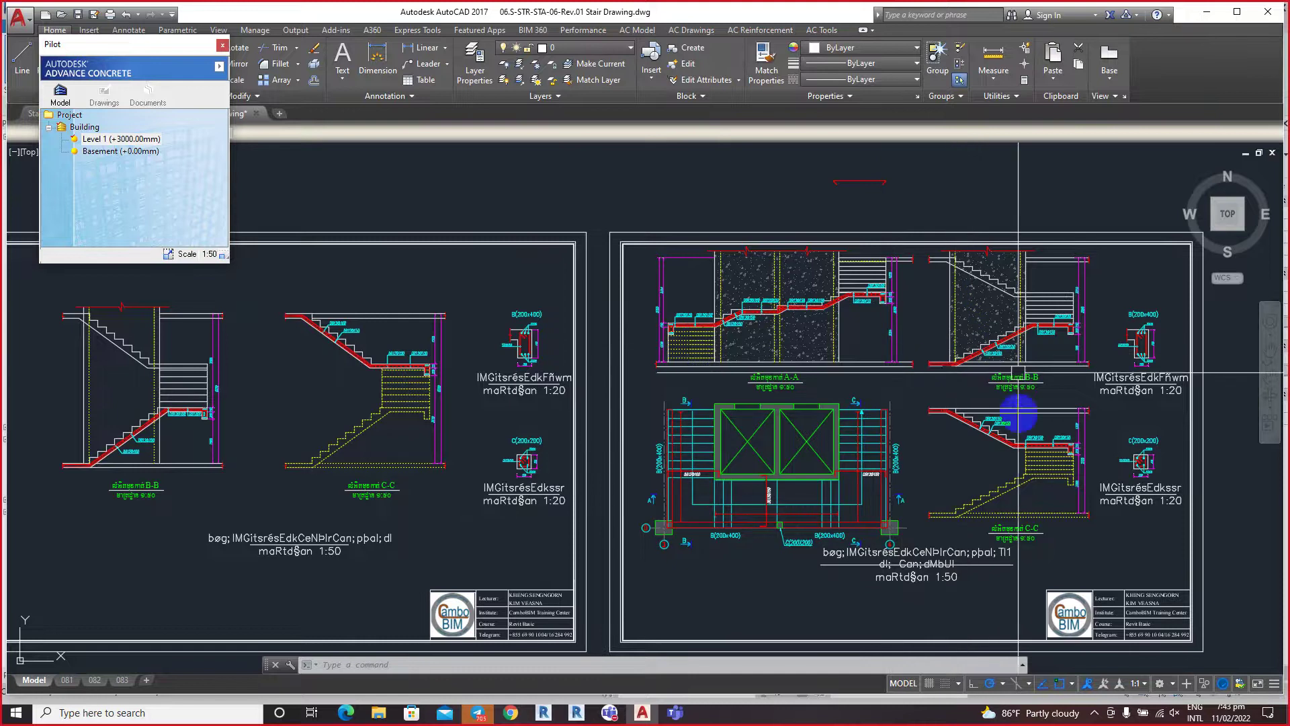
pyautogui.moveTo(917, 543); pyautogui.dragTo(1014, 452, button='middle')
pyautogui.scroll(3, 852, 253)
pyautogui.moveTo(852, 253); pyautogui.dragTo(715, 187, button='middle')
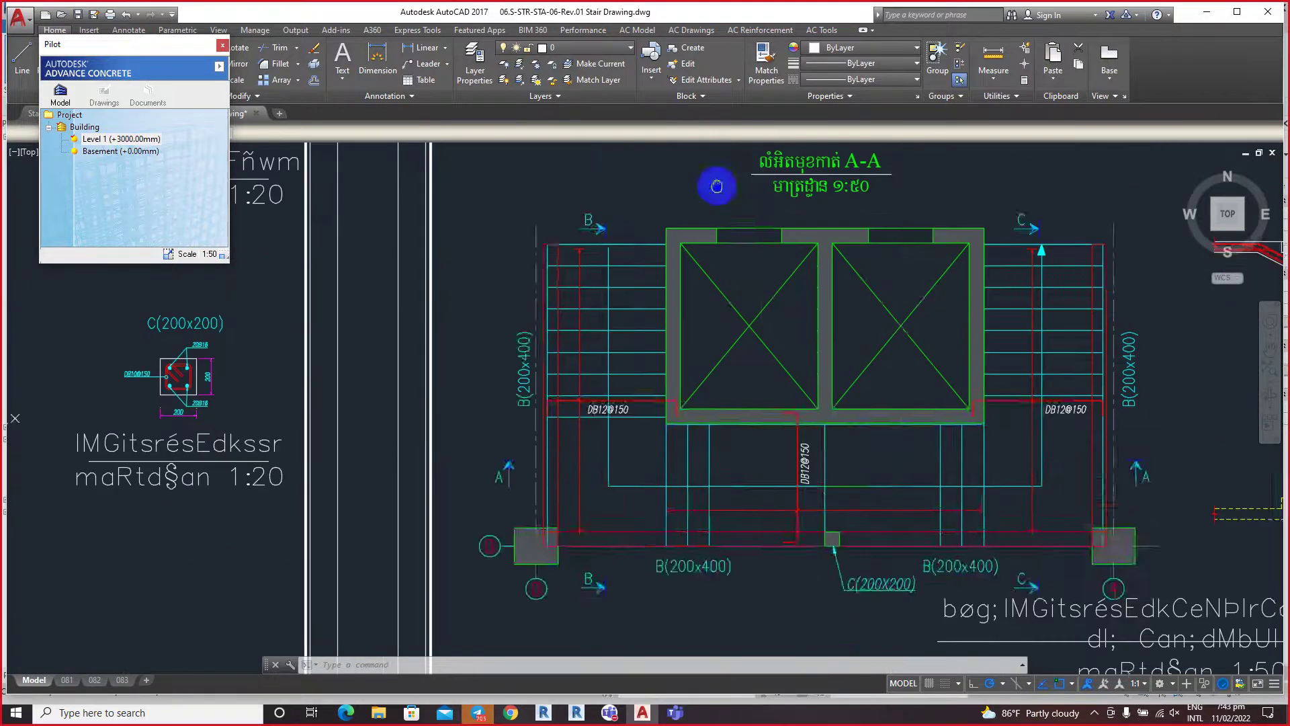
pyautogui.scroll(-3, 596, 229)
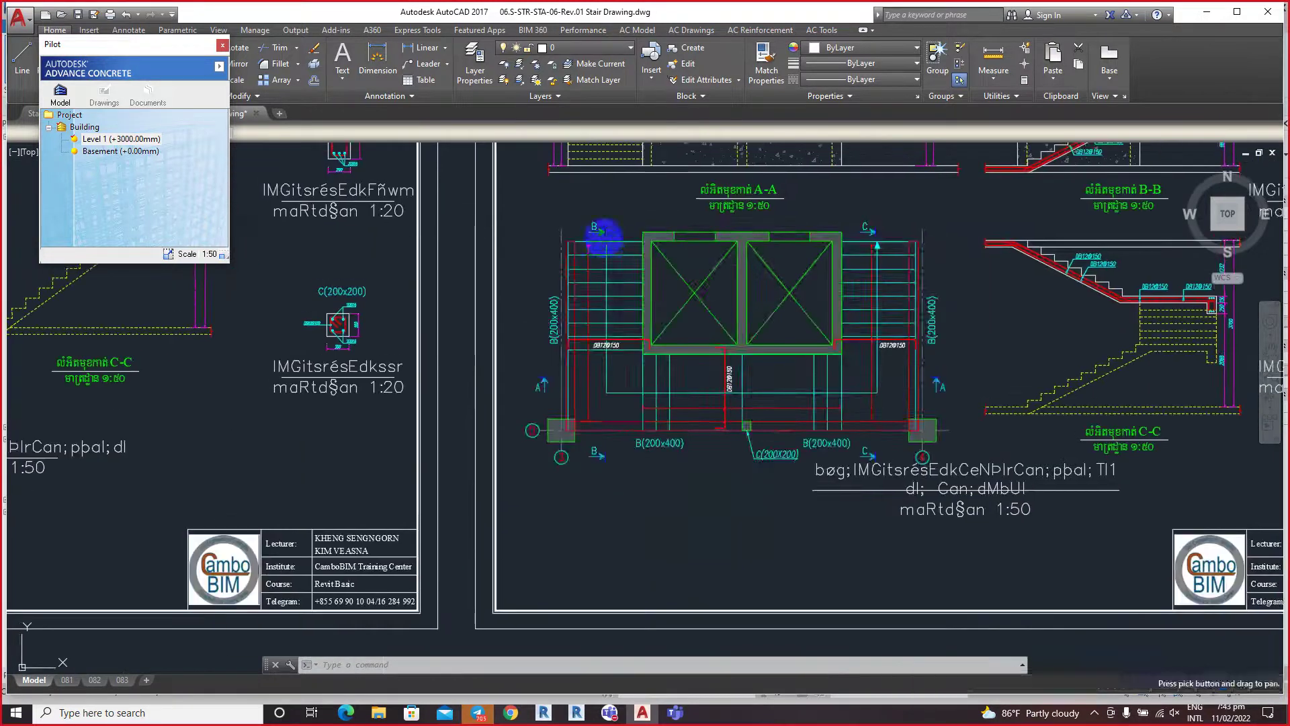
pyautogui.scroll(3, 601, 223)
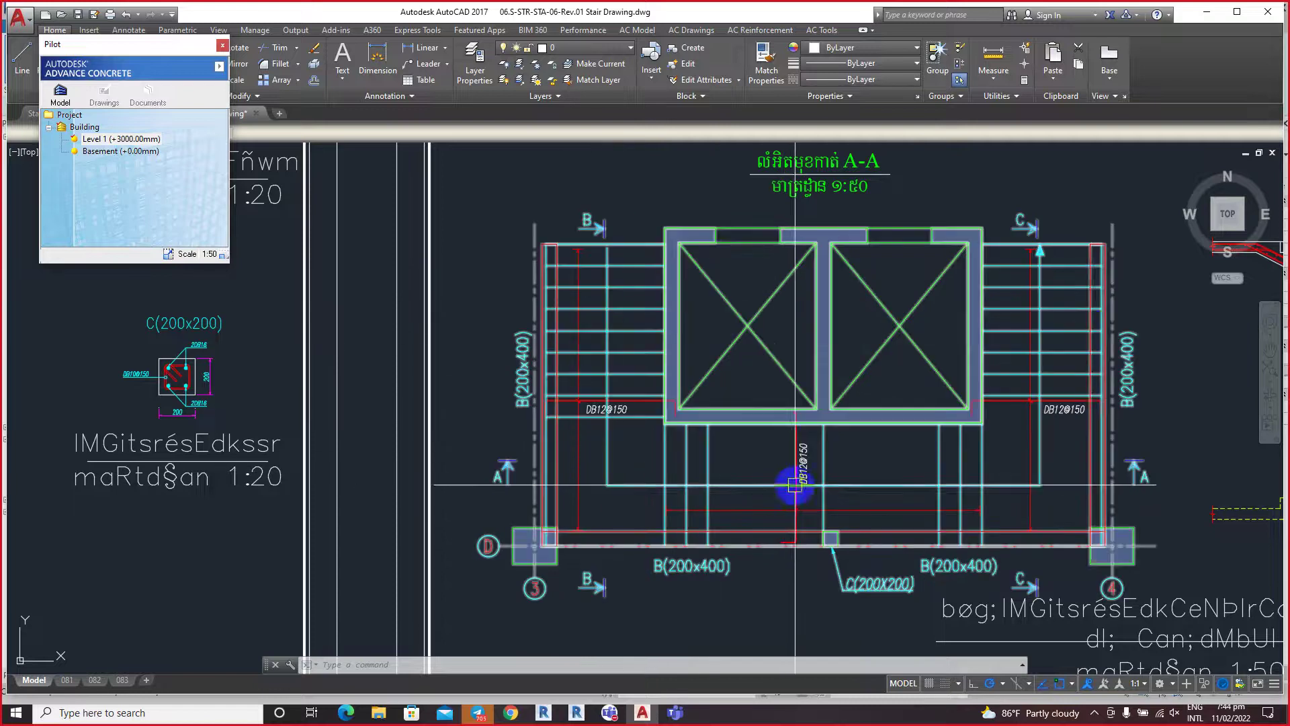
pyautogui.scroll(-3, 1071, 337)
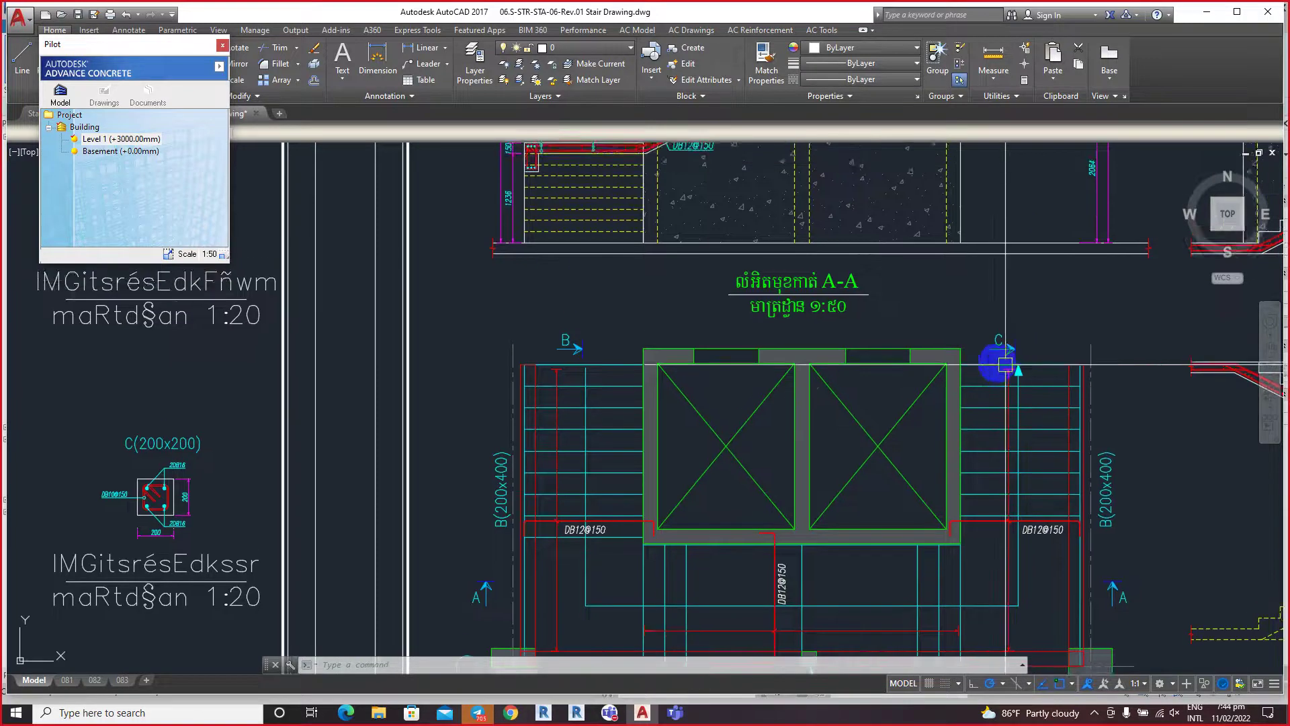
# - Pan through the neighbouring sections, sheet title blocks and section B-B
pyautogui.moveTo(1077, 365); pyautogui.dragTo(925, 287, button='middle')
pyautogui.scroll(-5, 739, 322)
pyautogui.moveTo(657, 280); pyautogui.dragTo(613, 461, button='middle')
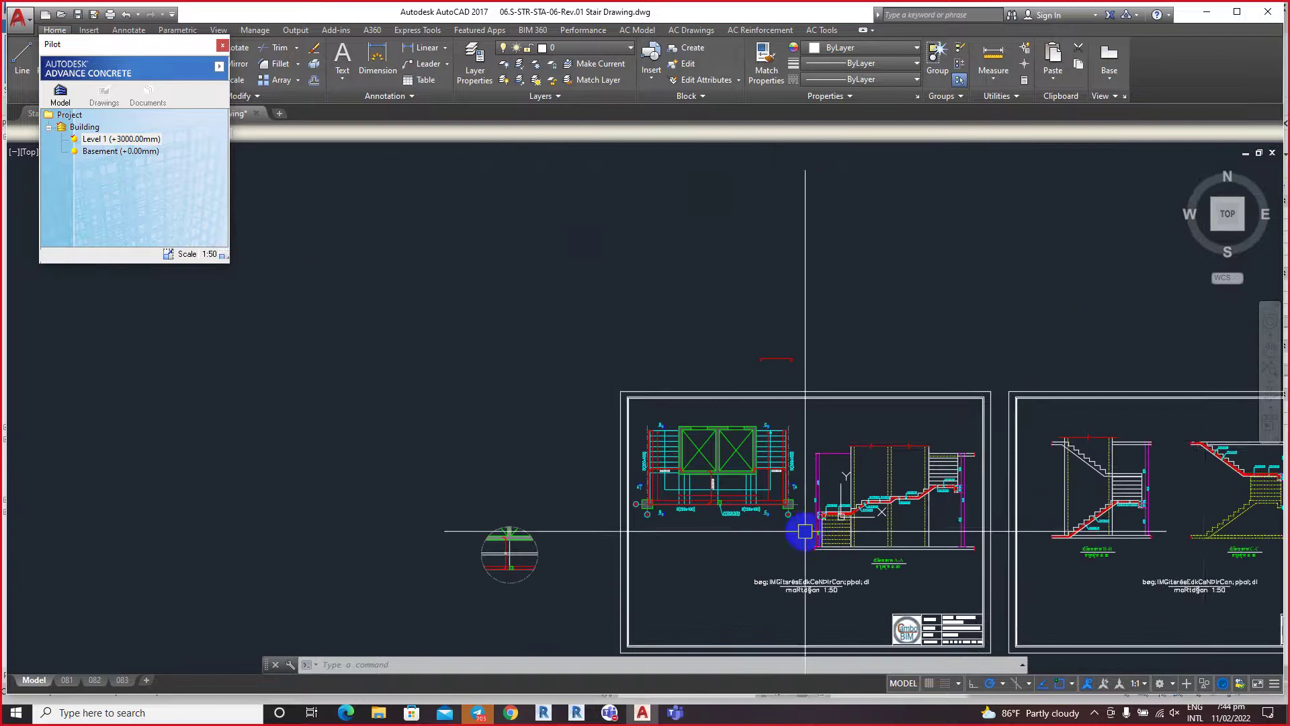
pyautogui.scroll(3, 780, 504)
pyautogui.scroll(-3, 760, 482)
pyautogui.moveTo(760, 483); pyautogui.dragTo(495, 259, button='middle')
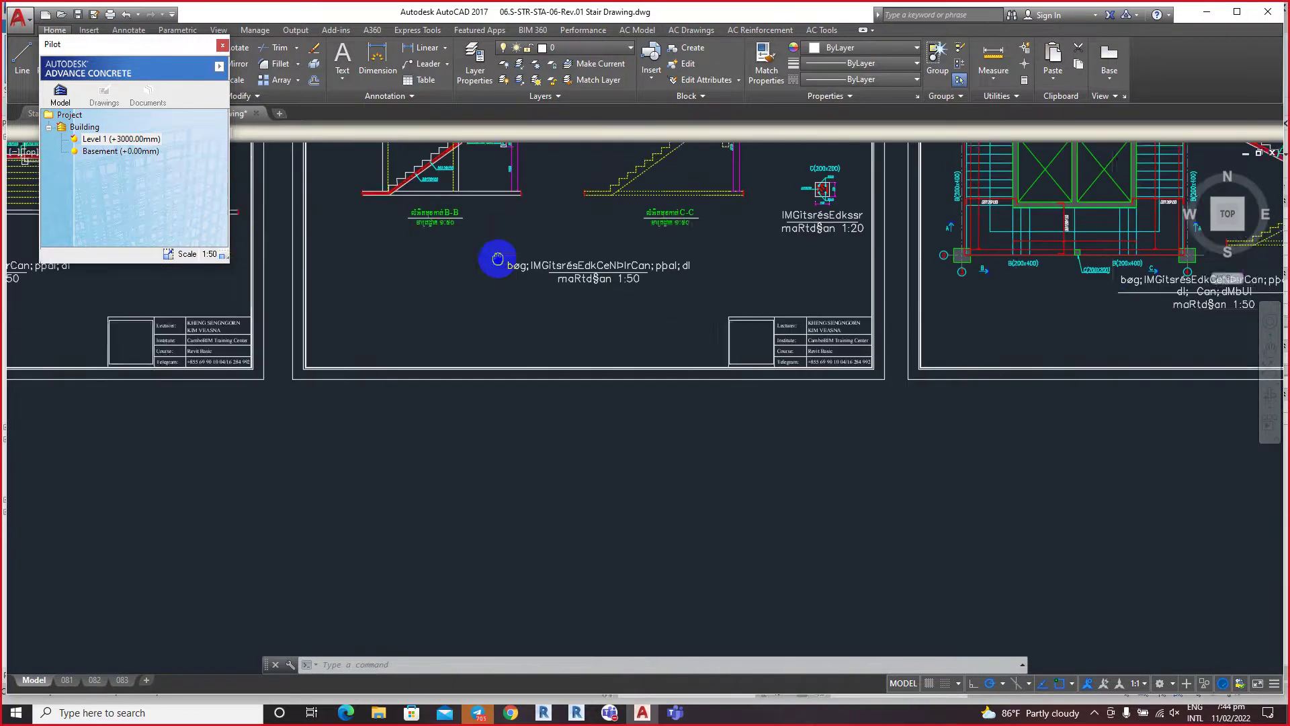
pyautogui.scroll(2, 1077, 315)
pyautogui.moveTo(1077, 315); pyautogui.dragTo(426, 383, button='middle')
pyautogui.scroll(3, 426, 383)
pyautogui.moveTo(346, 360); pyautogui.dragTo(859, 340, button='middle')
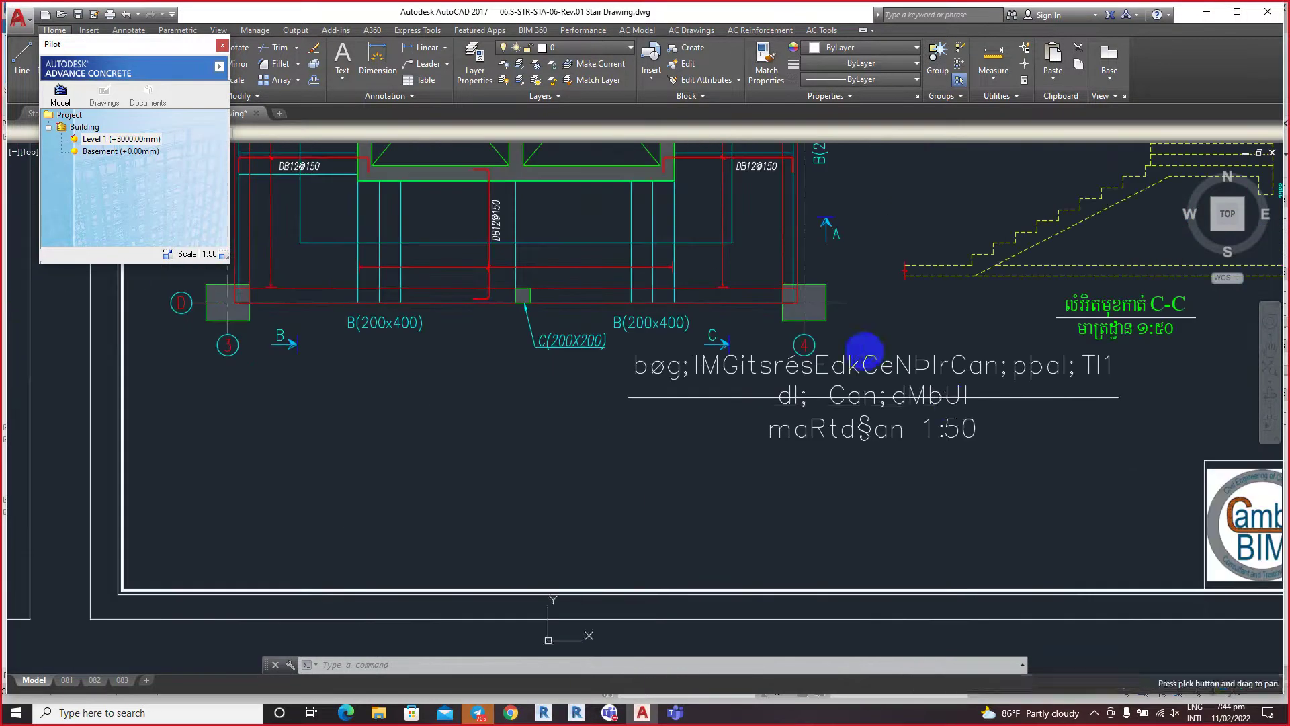
pyautogui.scroll(-2, 844, 384)
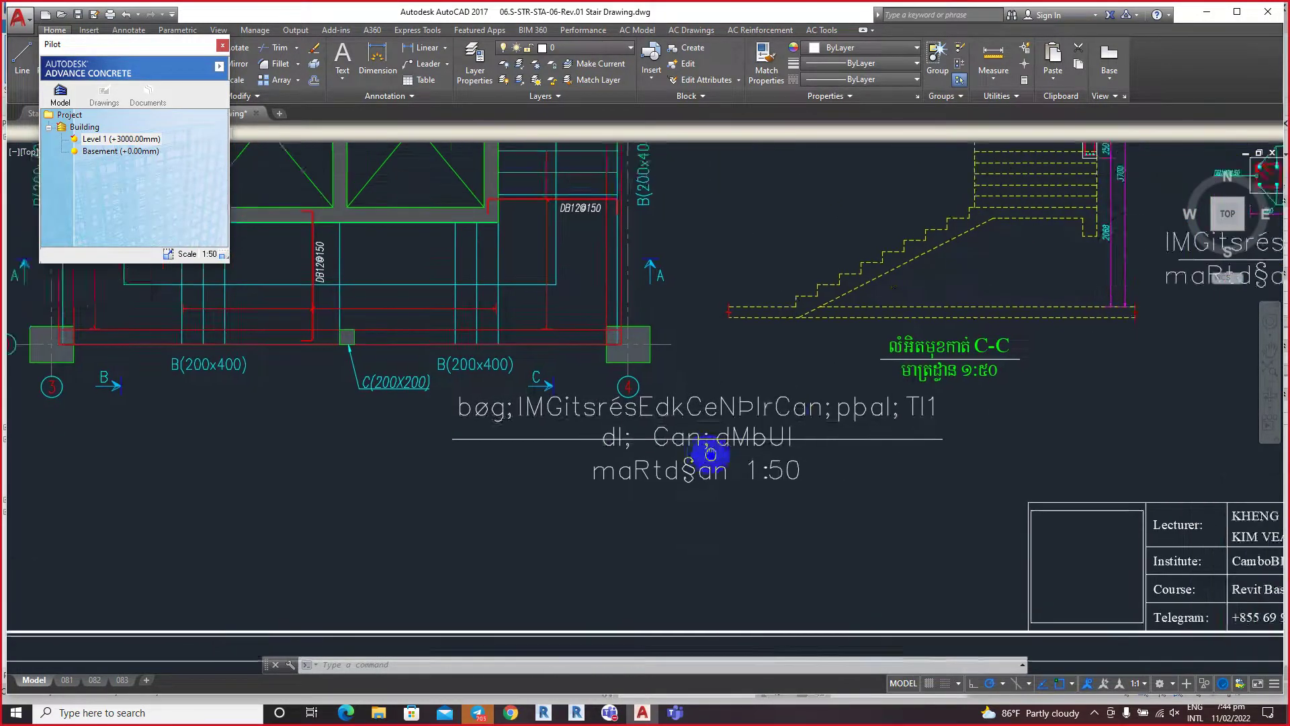
pyautogui.scroll(-3, 713, 458)
pyautogui.moveTo(713, 458); pyautogui.dragTo(673, 560, button='middle')
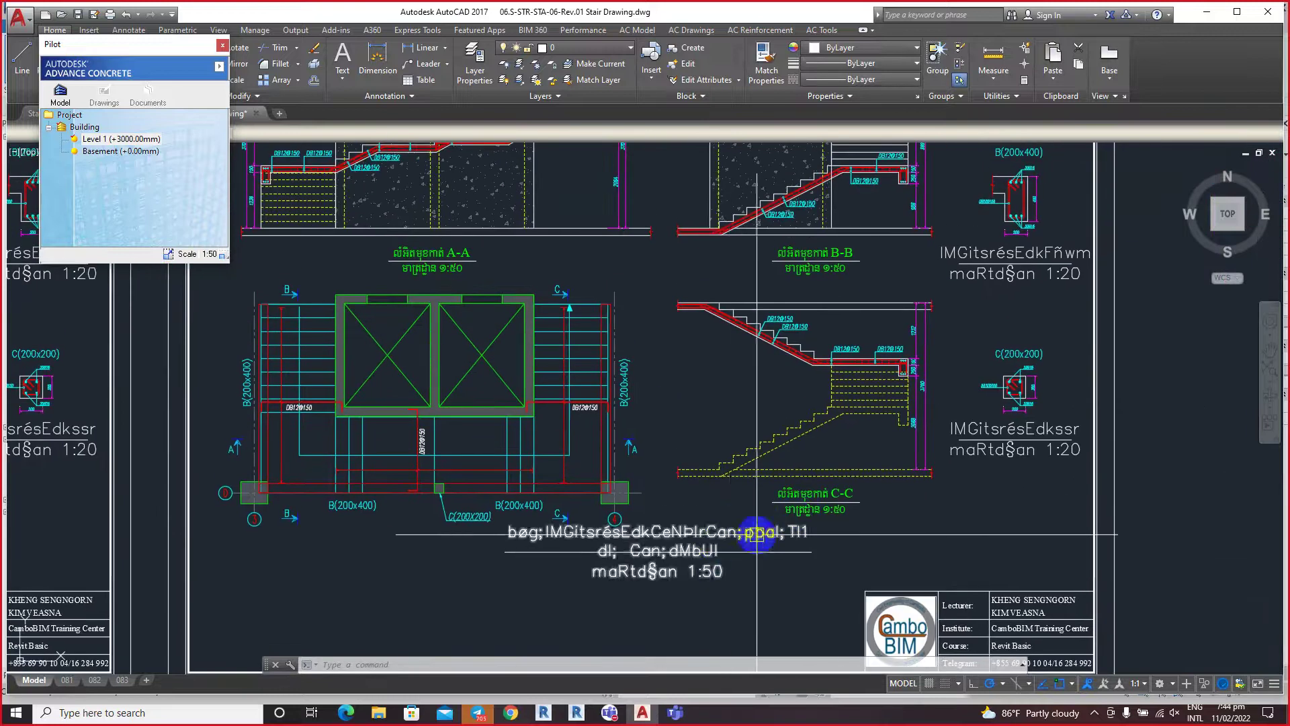
# - Close the Advance Concrete Pilot palette and zoom out to all three sheets
pyautogui.click(1027, 390)
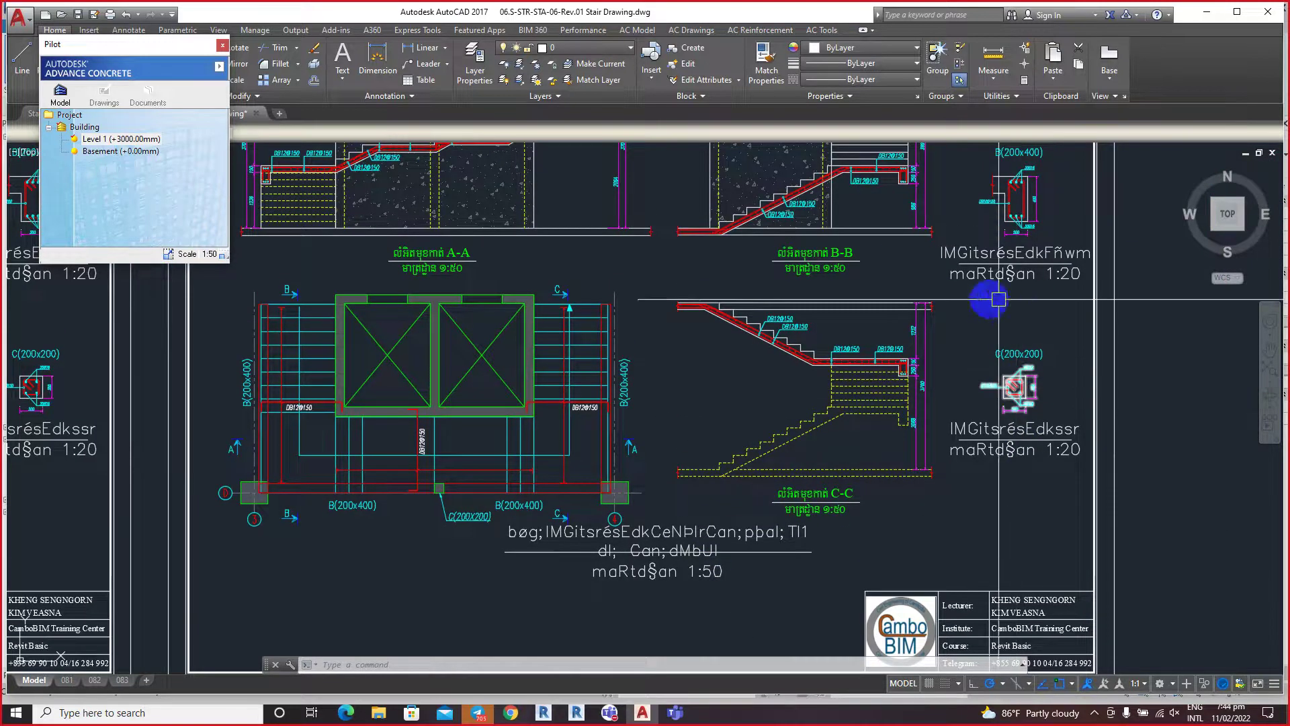
pyautogui.moveTo(734, 375); pyautogui.dragTo(752, 375, button='middle')
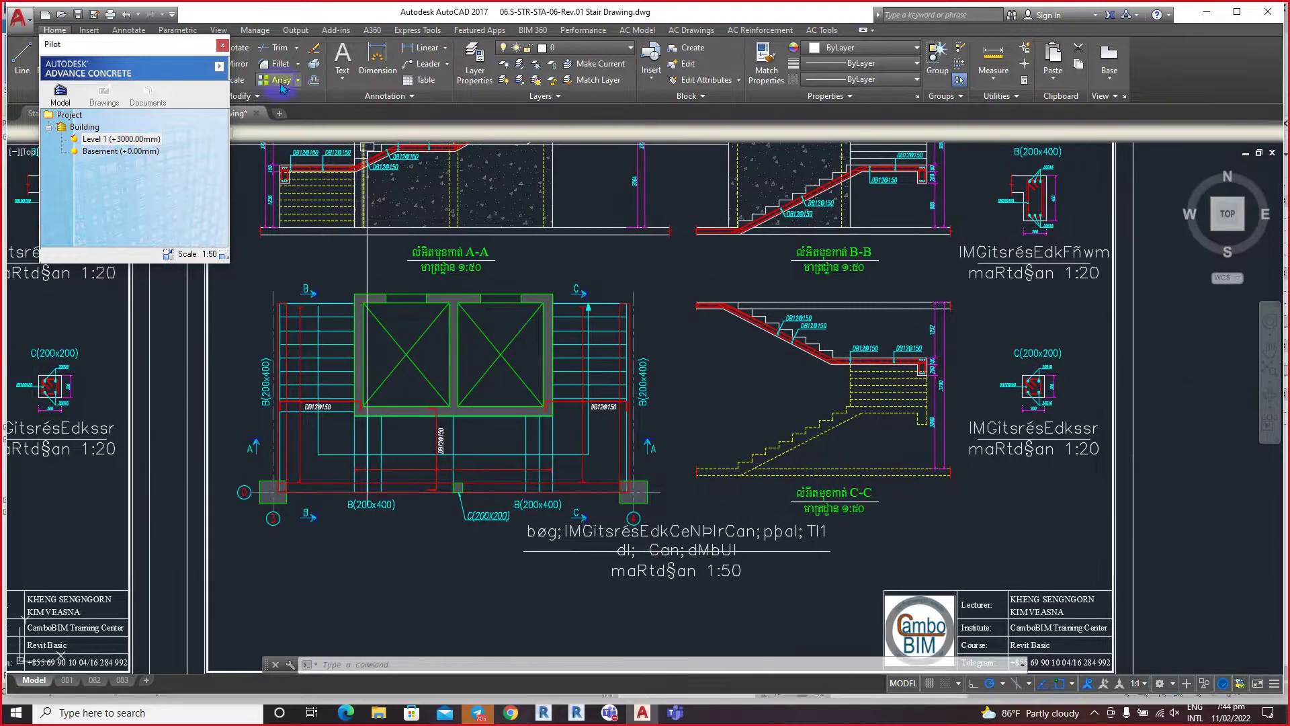
pyautogui.click(222, 46)
pyautogui.scroll(-5, 706, 475)
pyautogui.moveTo(706, 475); pyautogui.dragTo(850, 471, button='middle')
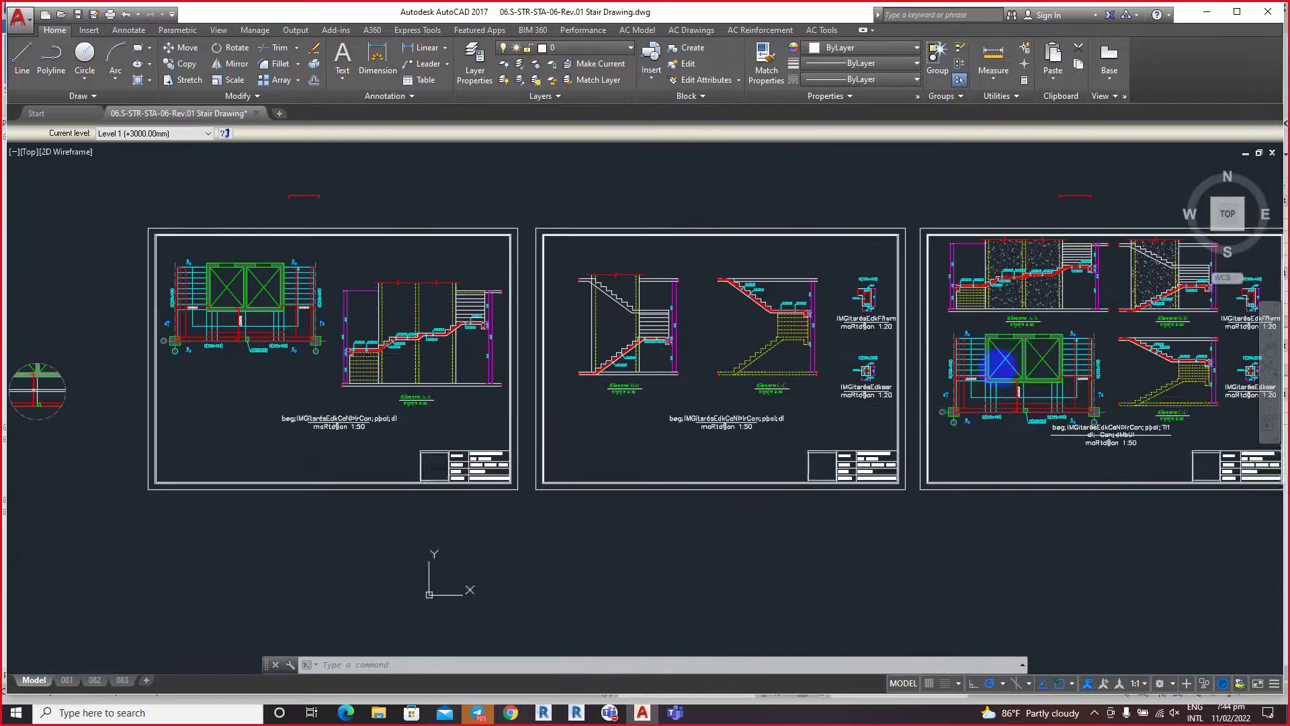
# - Minimize AutoCAD and answer No to keep the Revit stair edit open
pyautogui.click(1205, 12)
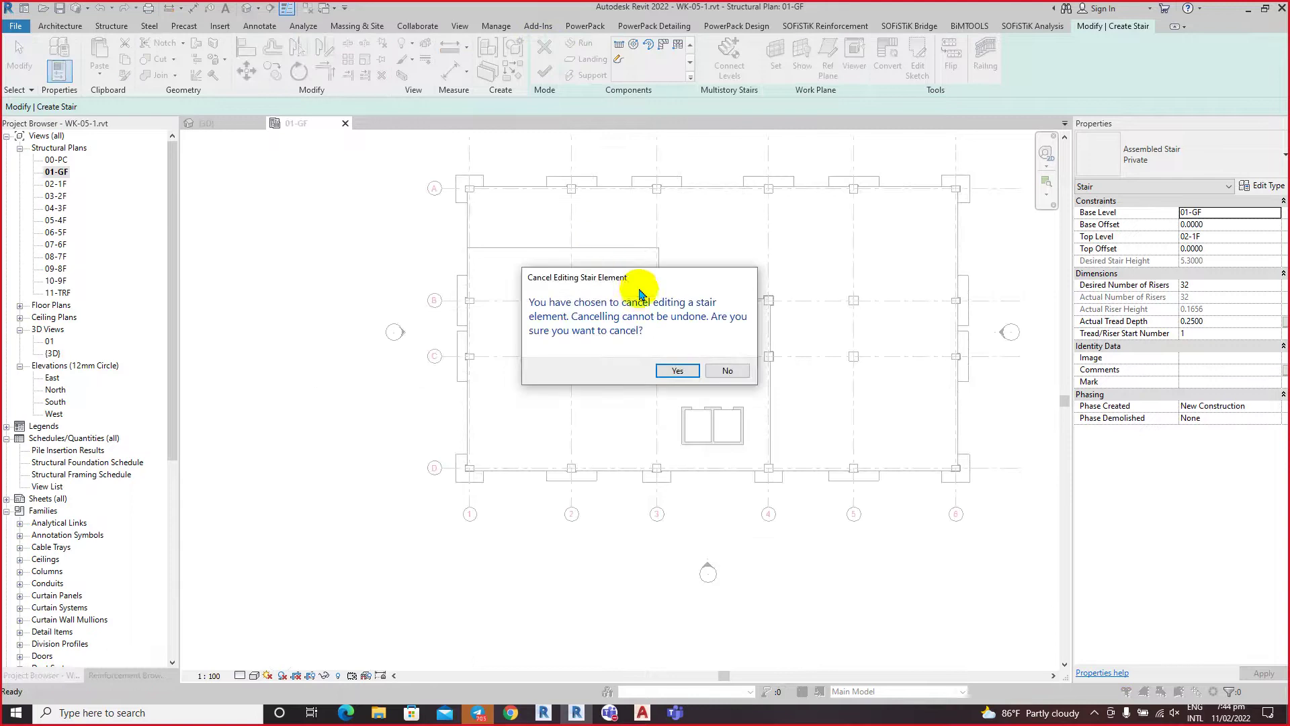
pyautogui.click(710, 374)
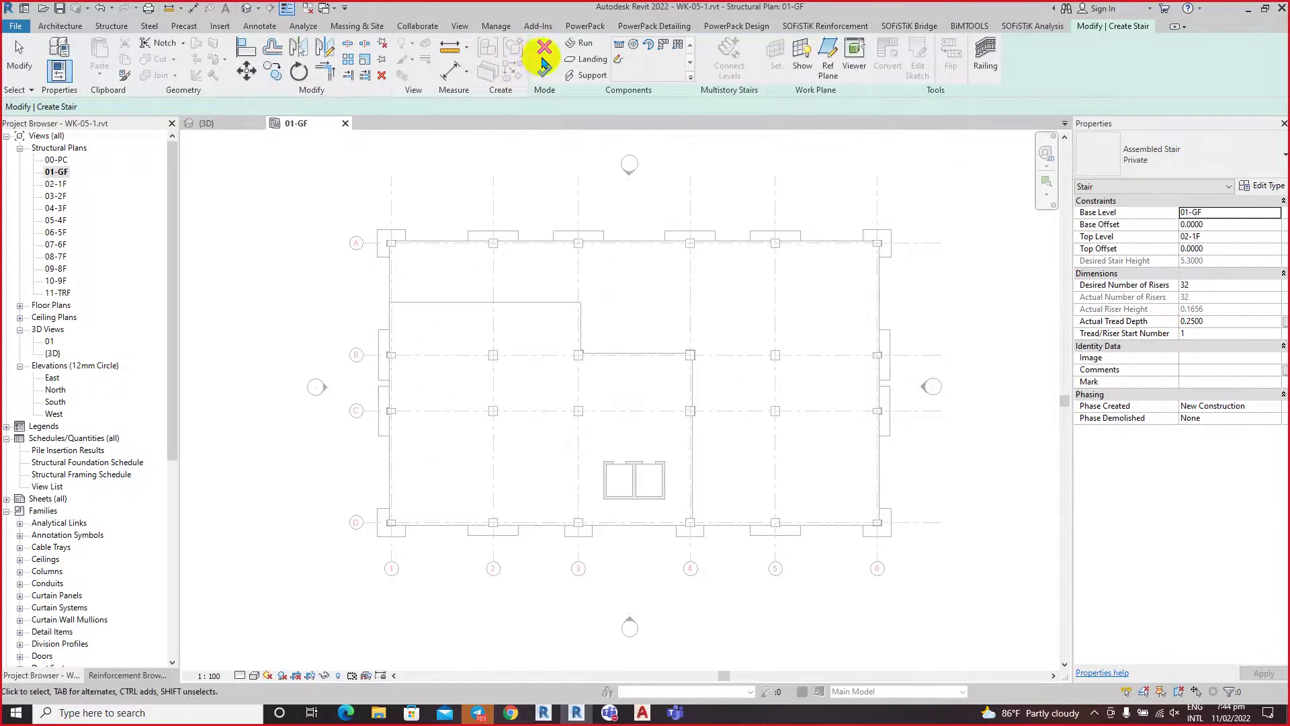
# - Cancel the stair edit, select the 04.1 GF beam DWG, and bring AutoCAD 2017 up beside it
pyautogui.click(675, 369)
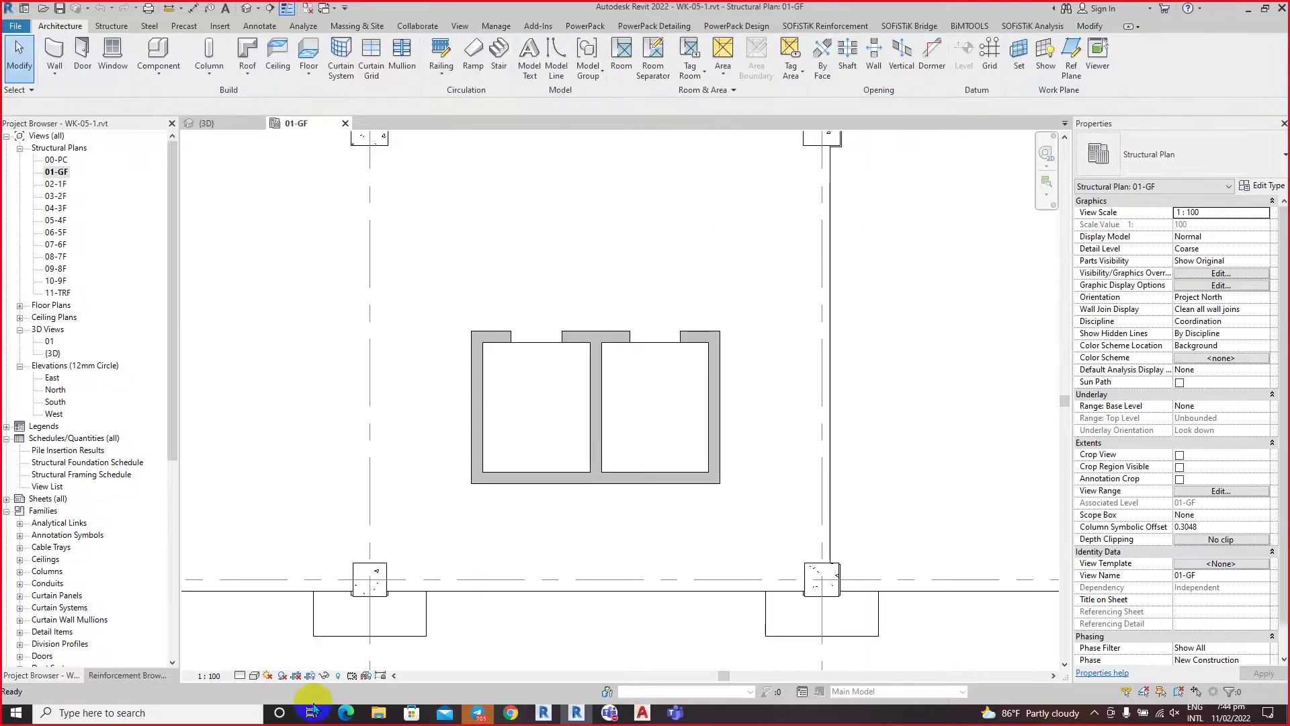
pyautogui.click(392, 717)
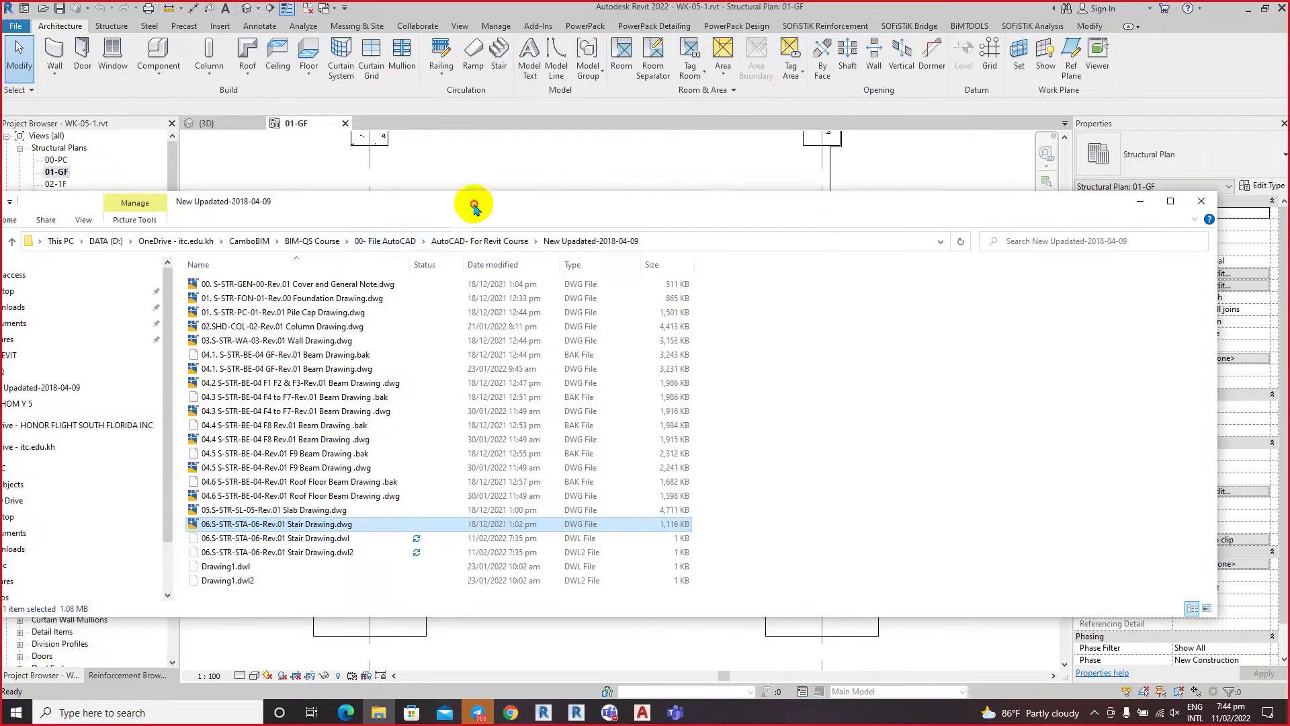
pyautogui.doubleClick(475, 207)
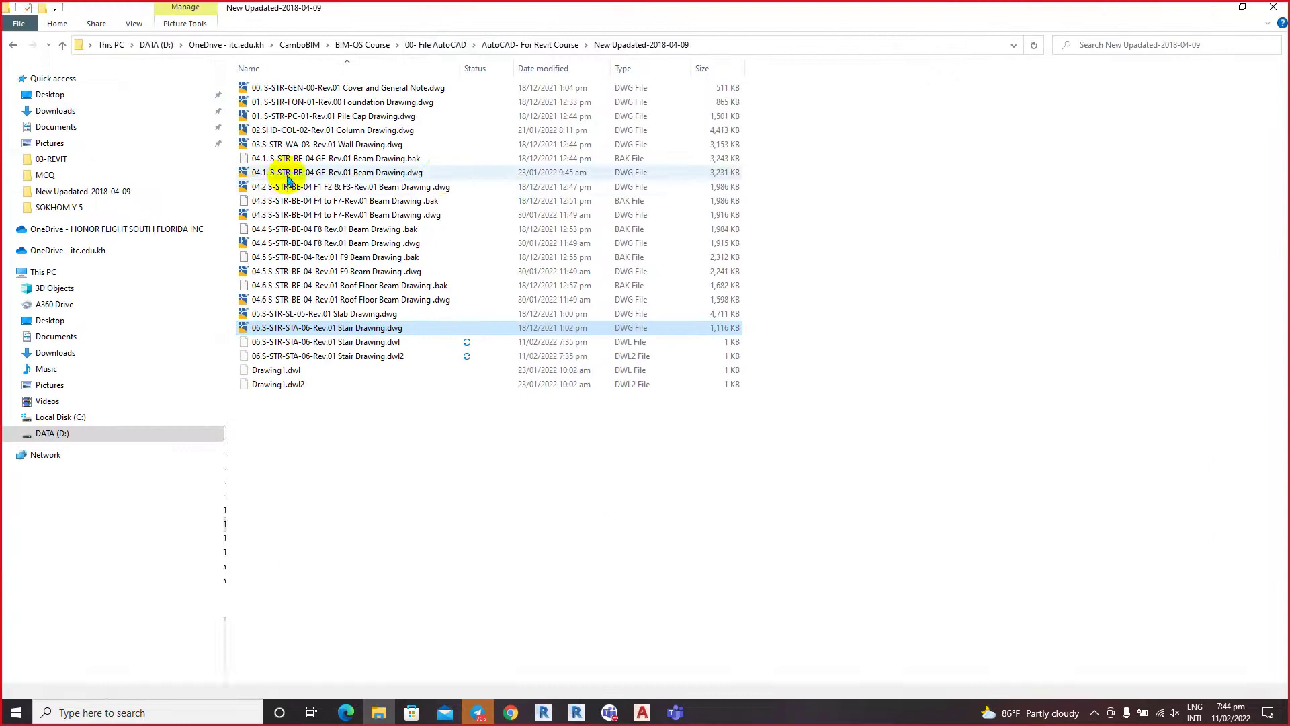
pyautogui.click(681, 478)
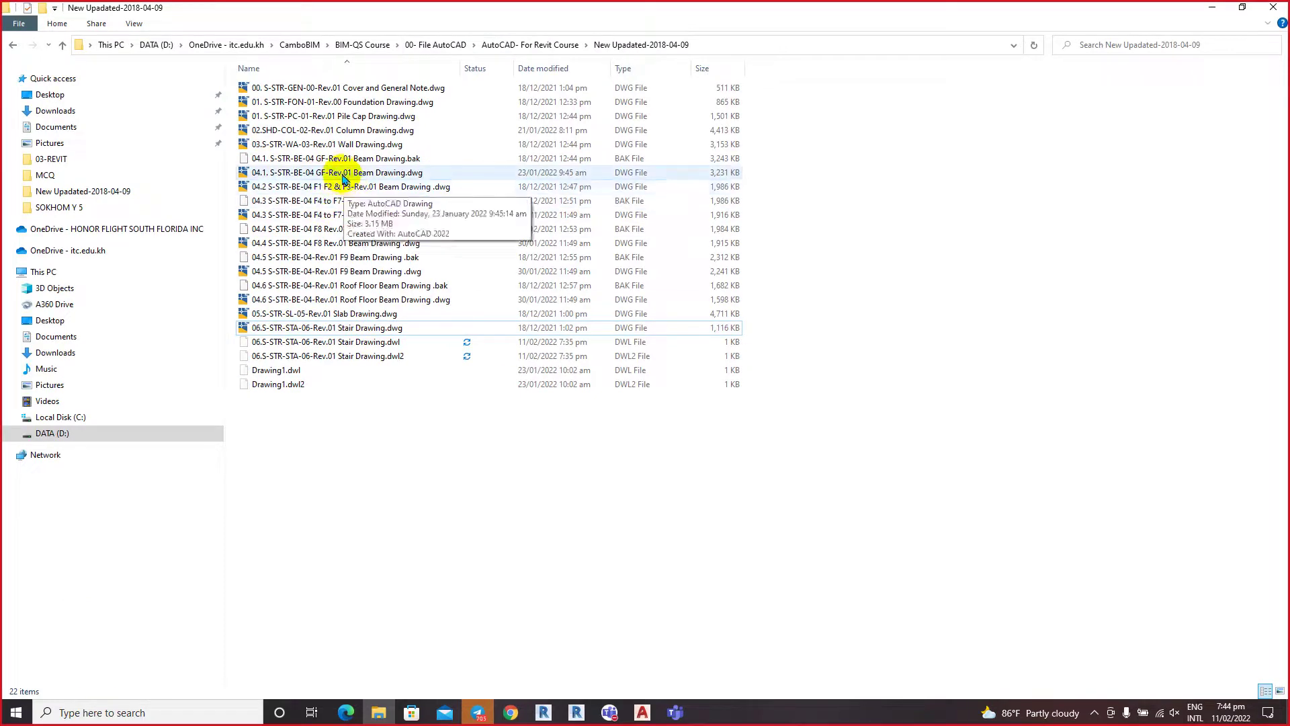
pyautogui.click(343, 175)
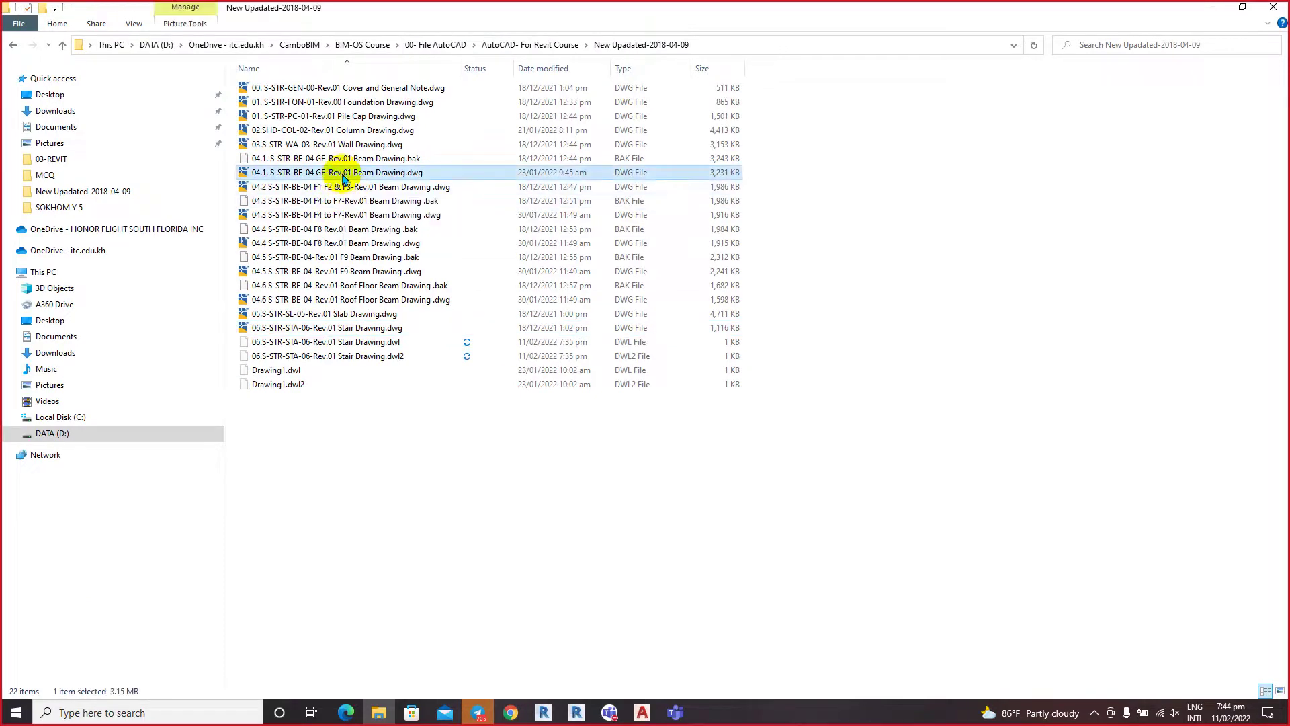
pyautogui.click(646, 713)
pyautogui.moveTo(403, 12)
pyautogui.mouseDown()
pyautogui.moveTo(704, 302)
pyautogui.moveTo(891, 200)
pyautogui.mouseUp()
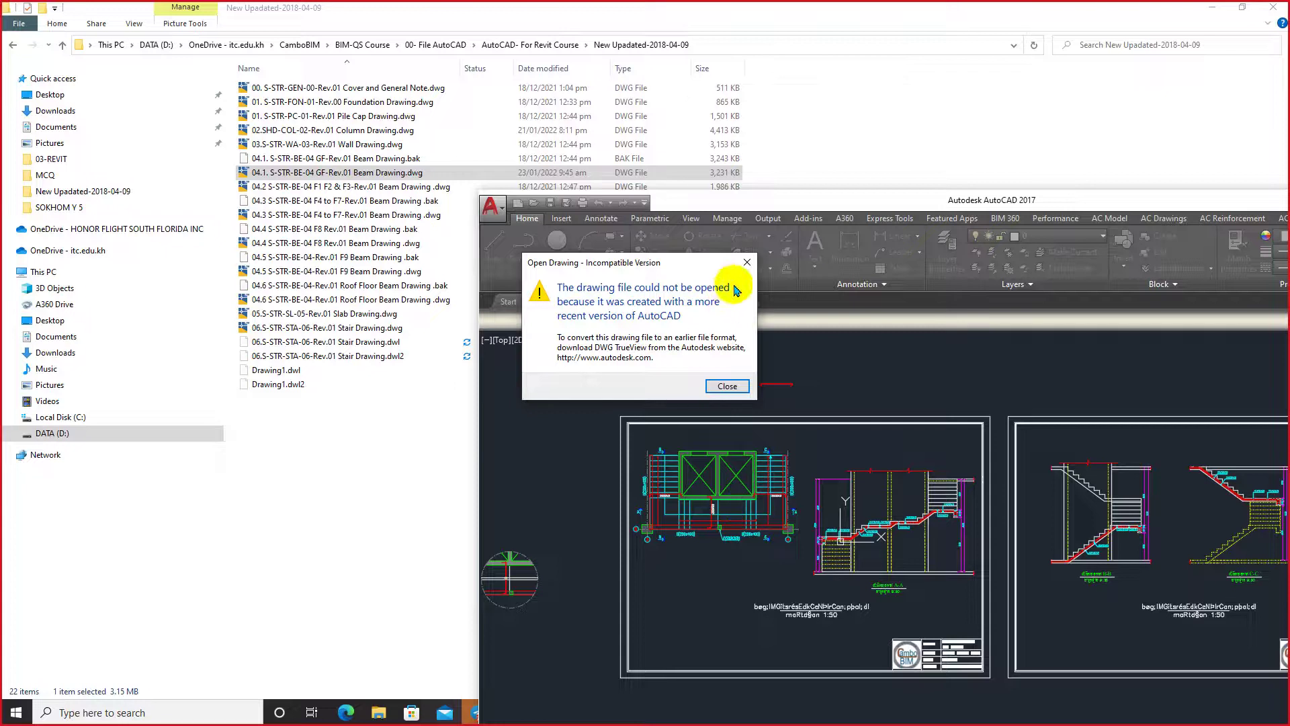
# - Dismiss the incompatible-version error and cancel the Open dialog
pyautogui.click(747, 263)
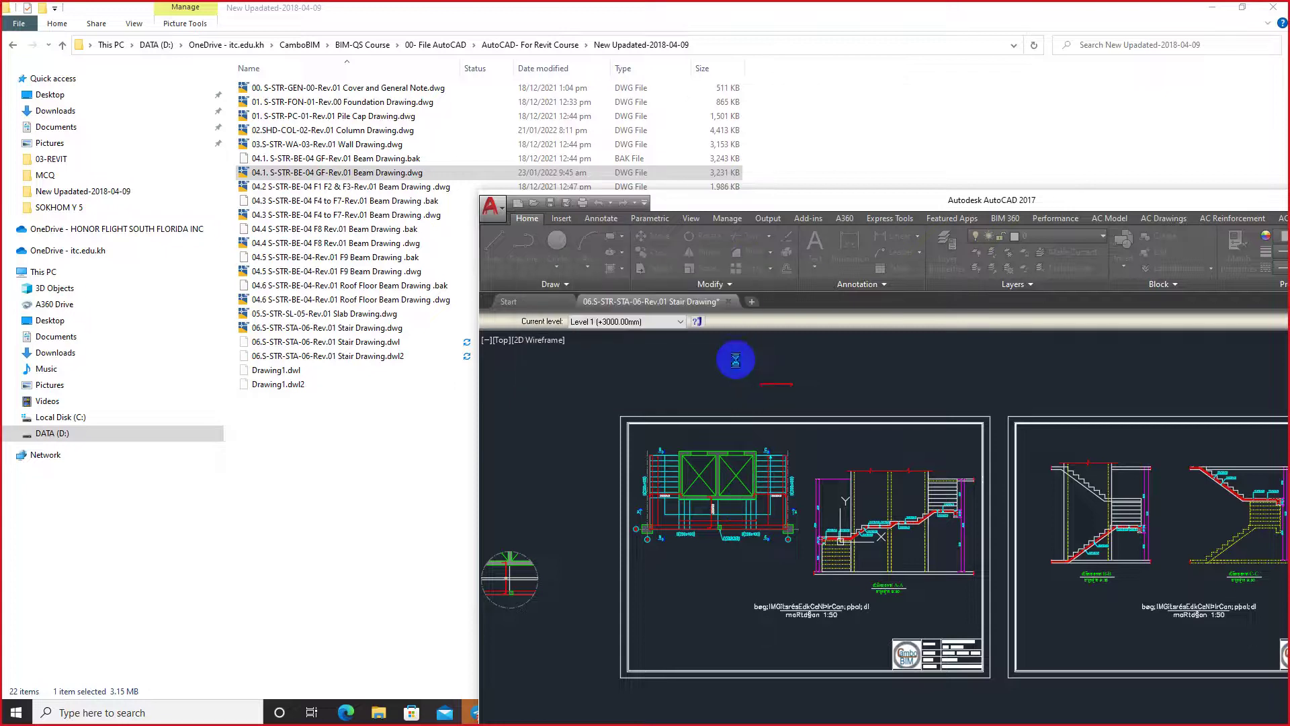
pyautogui.hotkey('ctrl', 'o')
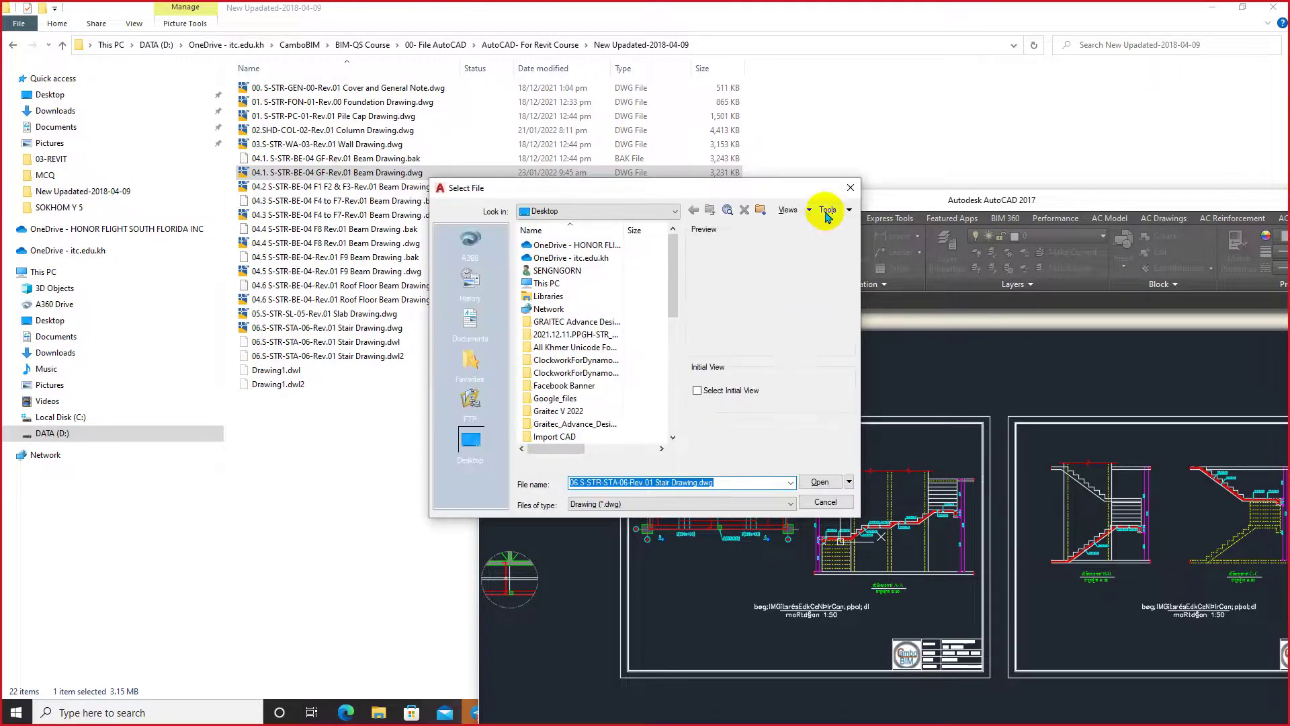
pyautogui.click(842, 192)
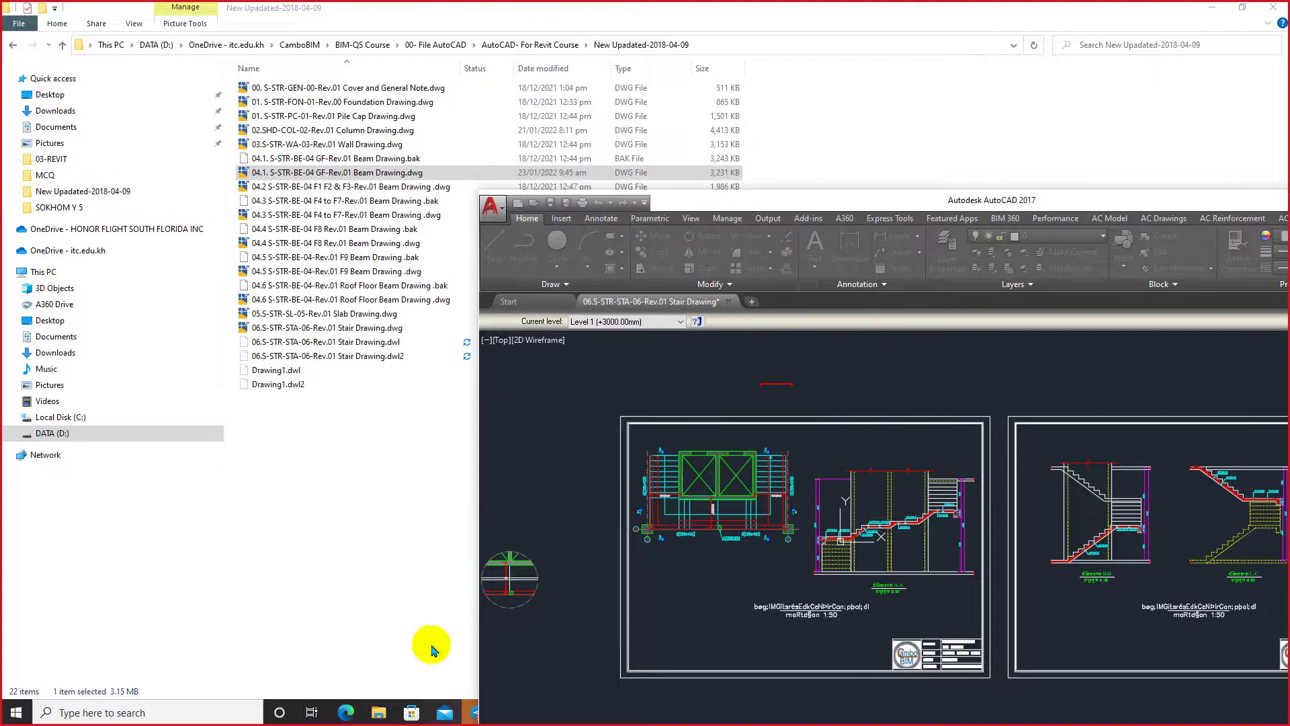
# - Launch AutoCAD 2022 from a Windows search for '2022'
pyautogui.press('super')
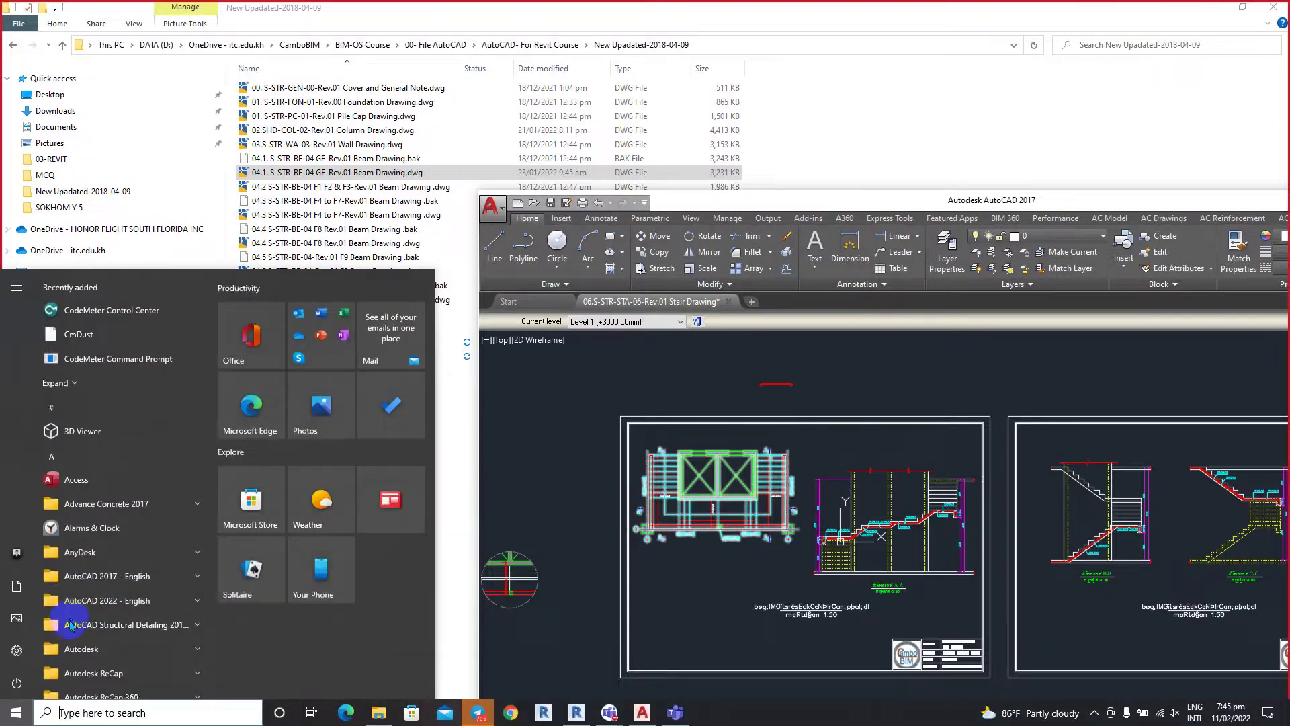
pyautogui.write('2020')
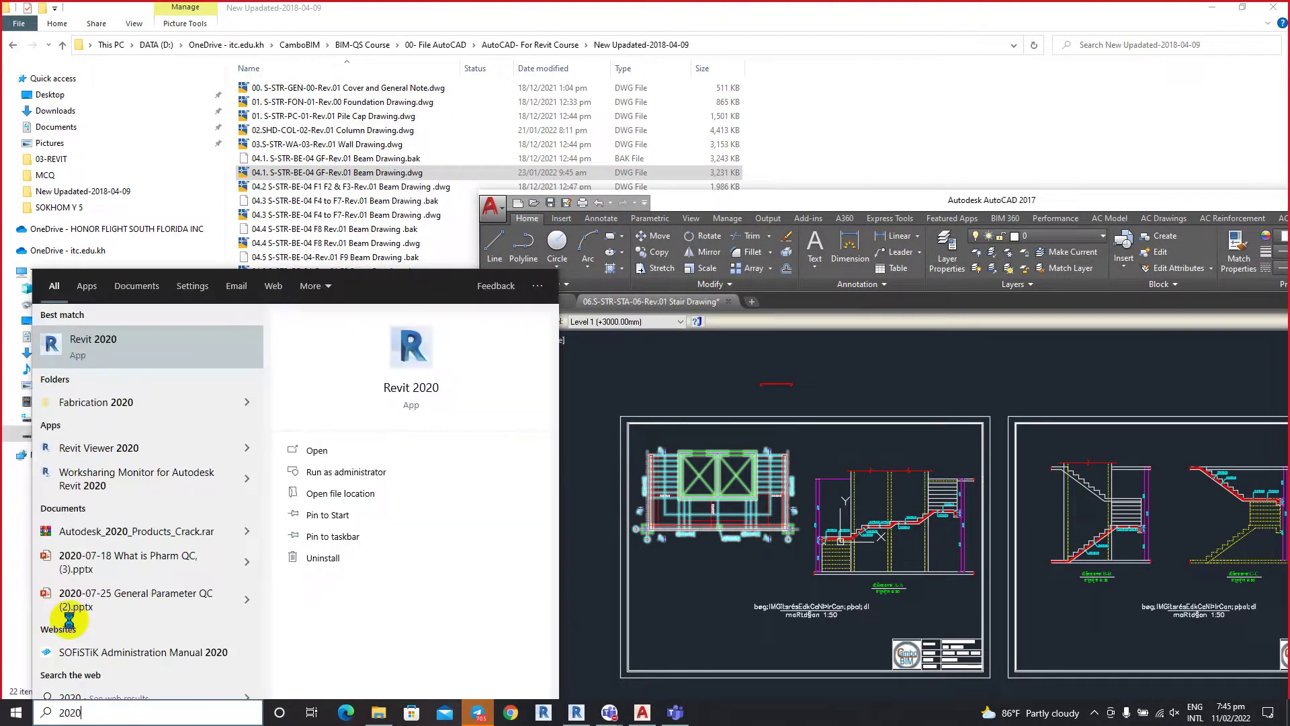
pyautogui.press('BackSpace')
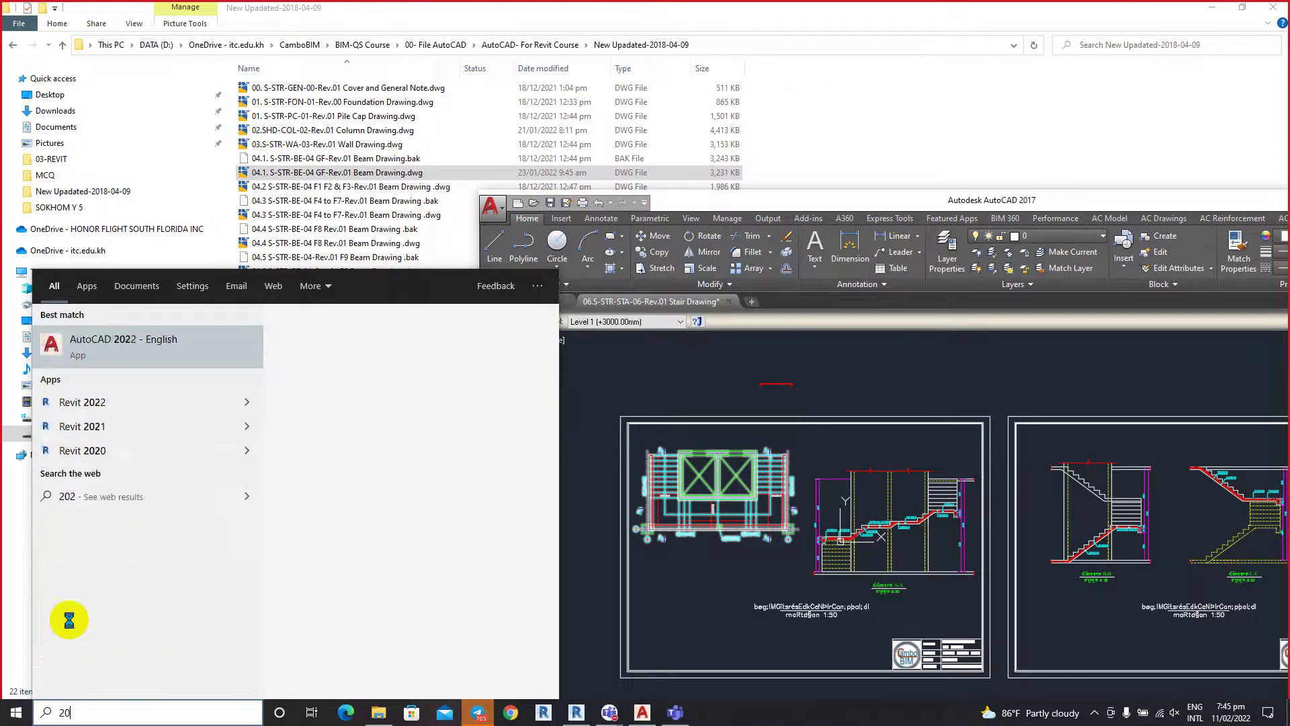
pyautogui.press('BackSpace')
pyautogui.press('BackSpace')
pyautogui.press('BackSpace')
pyautogui.write('2022')
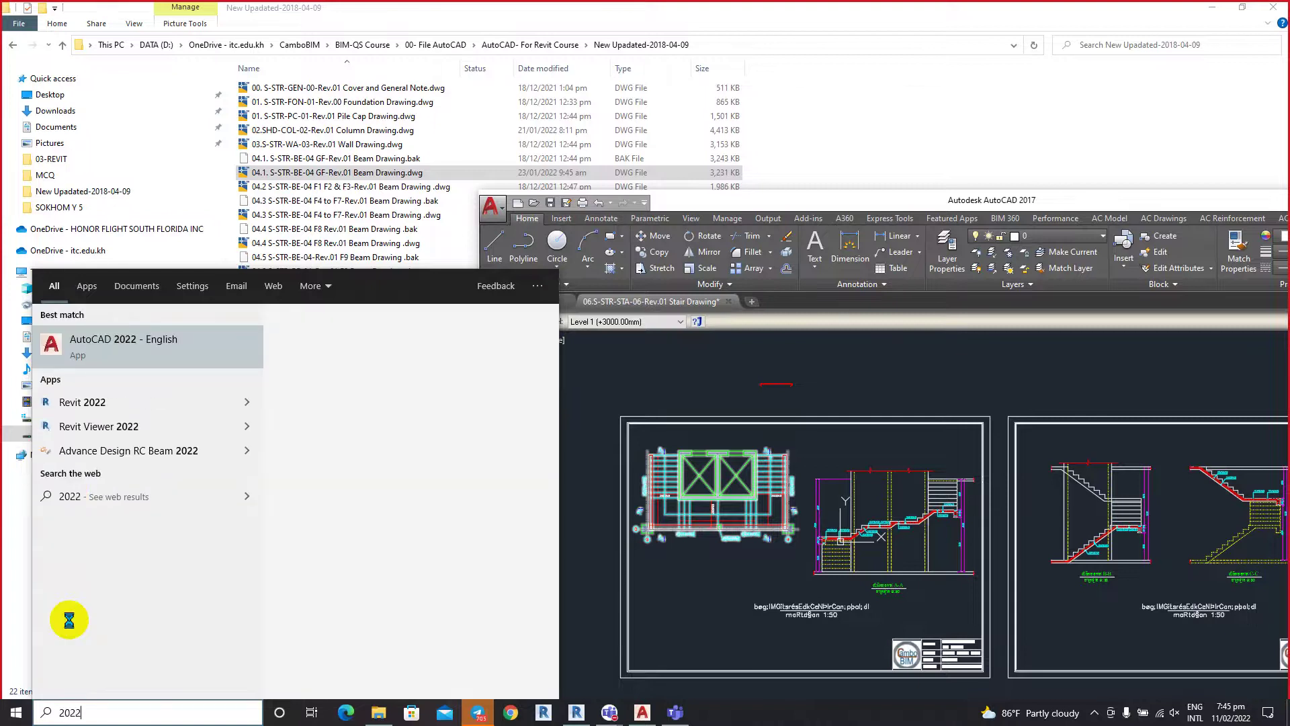
pyautogui.press('Return')
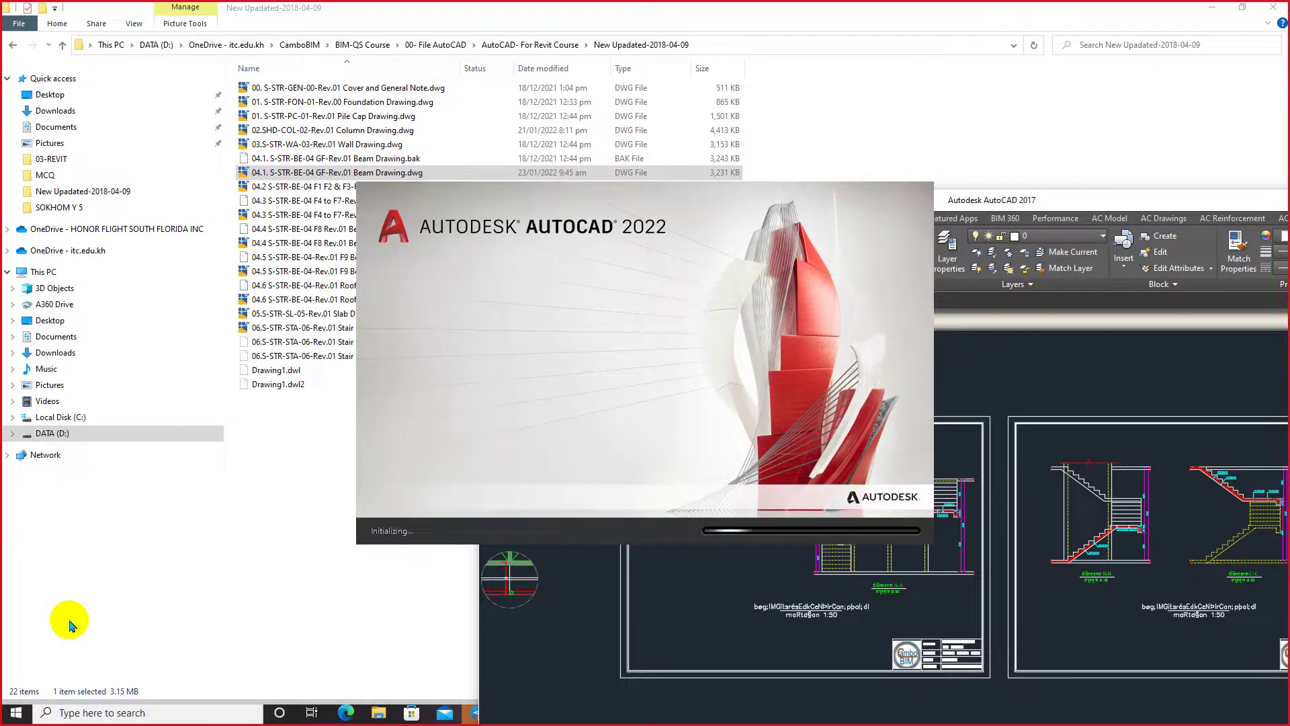
pyautogui.click(1223, 8)
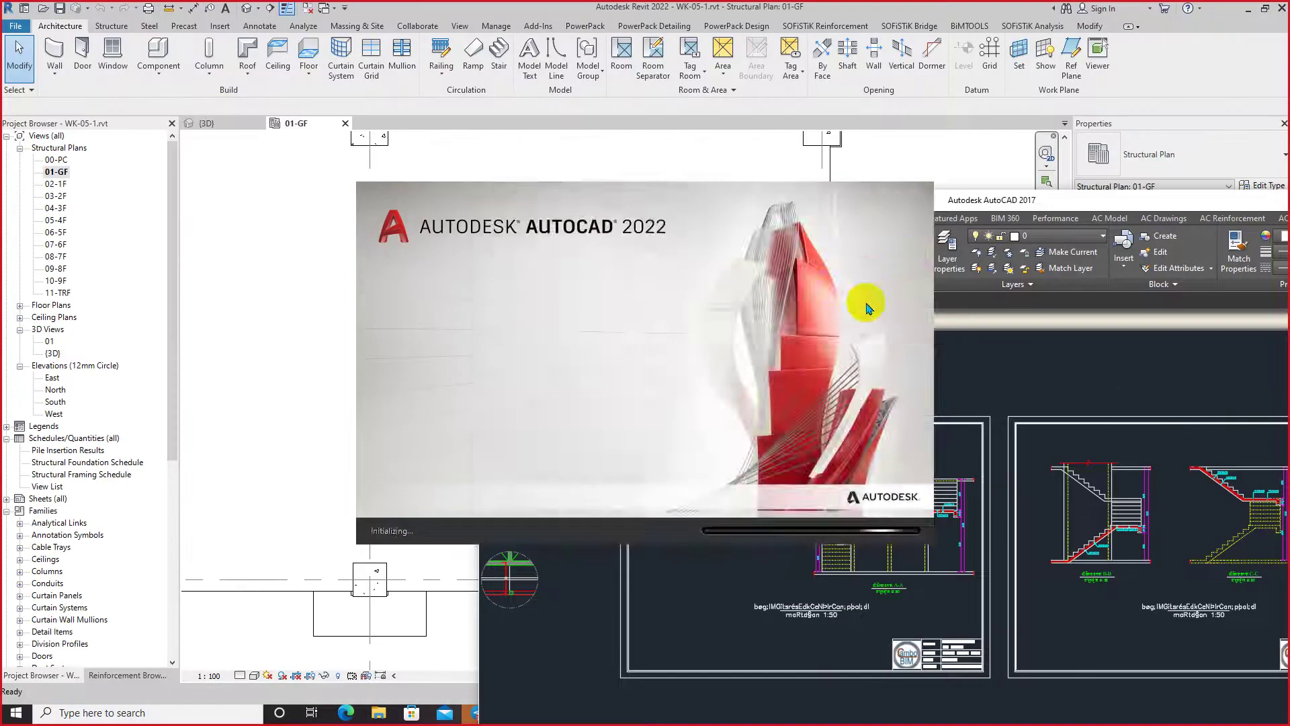
# - Bring Revit forward and pan the 01-GF plan to show the whole grid
pyautogui.click(1109, 366)
pyautogui.click(319, 217)
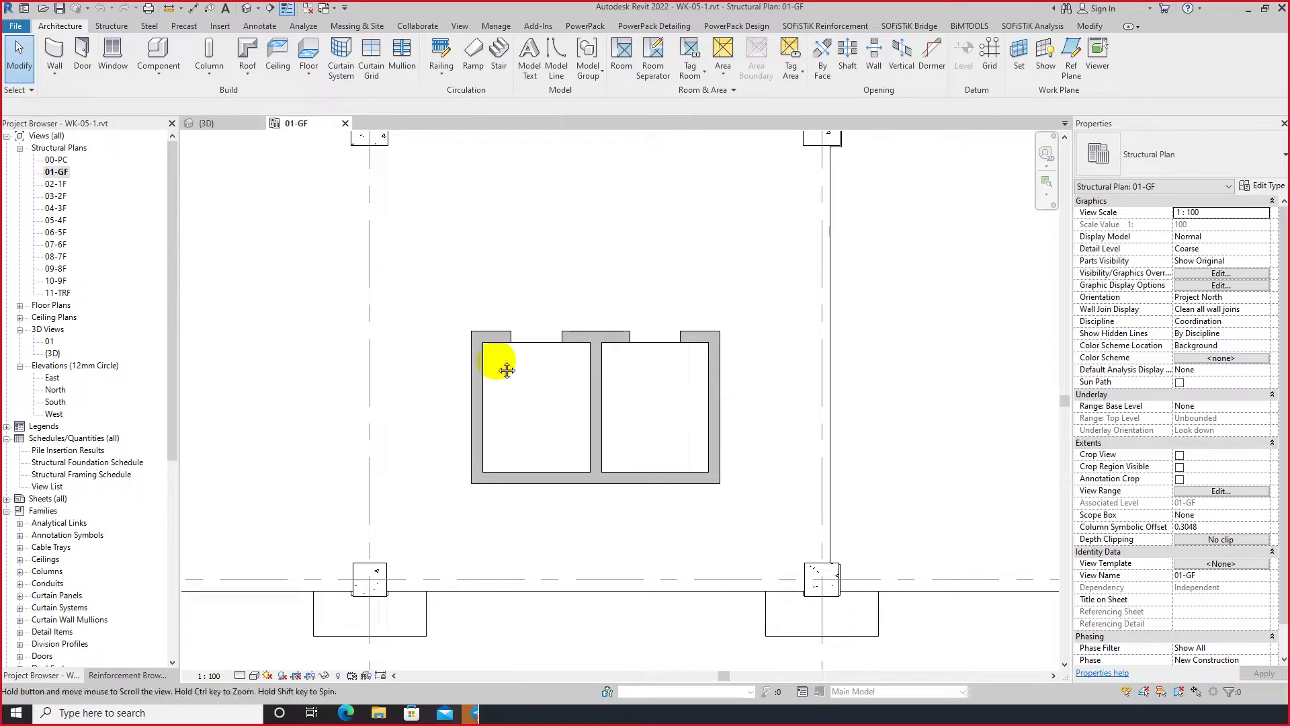
pyautogui.scroll(-2, 504, 356)
pyautogui.scroll(-2, 511, 316)
pyautogui.scroll(1, 541, 441)
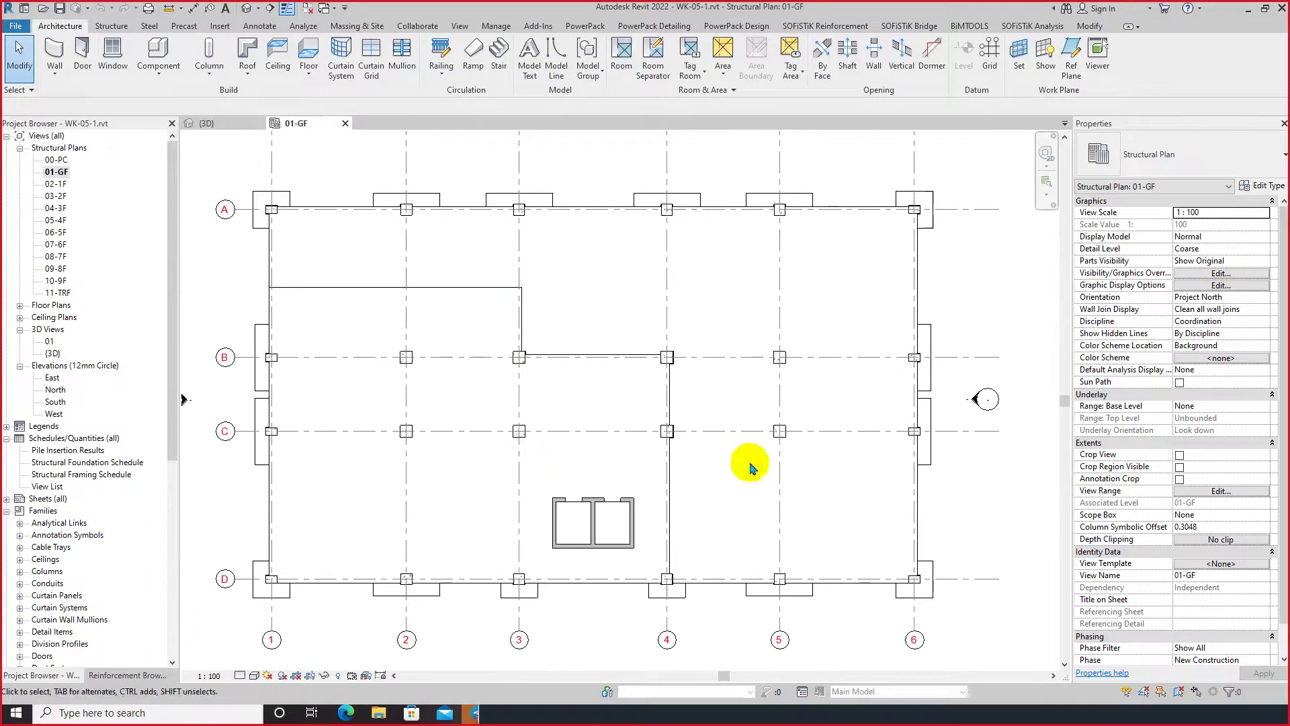
pyautogui.scroll(-1, 525, 410)
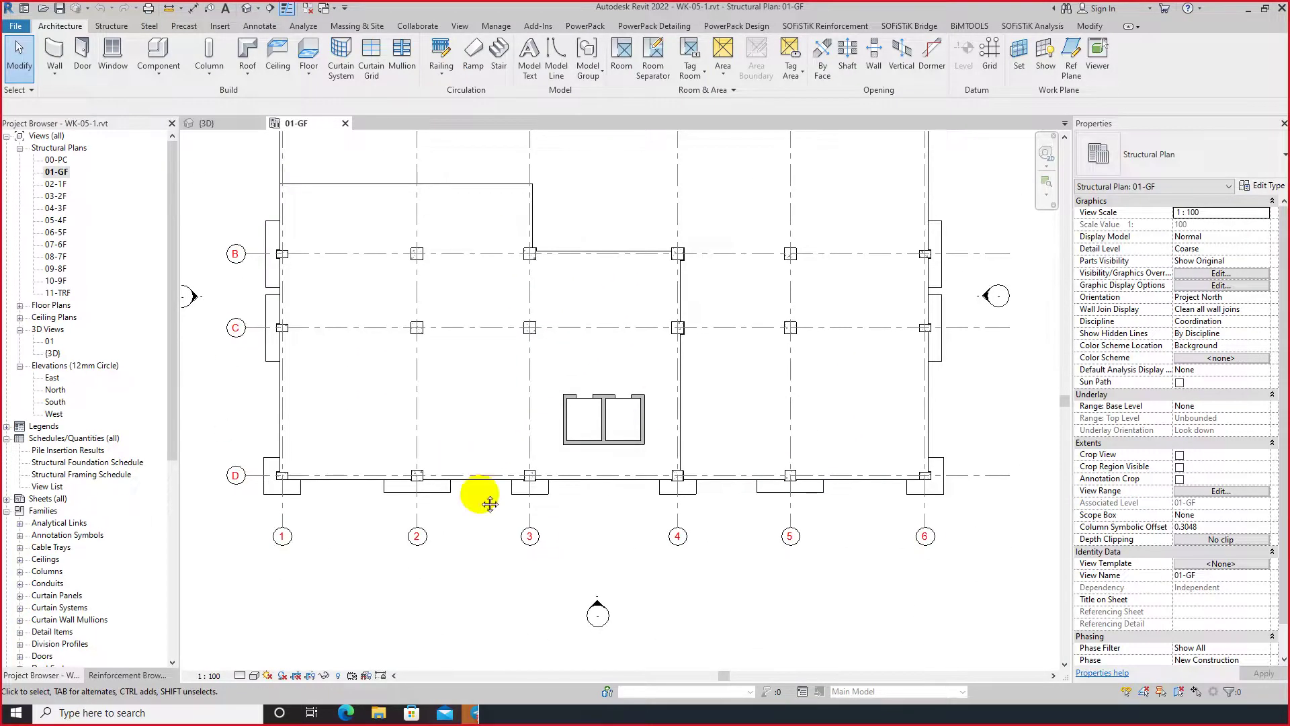
pyautogui.moveTo(490, 496); pyautogui.dragTo(513, 565, button='middle')
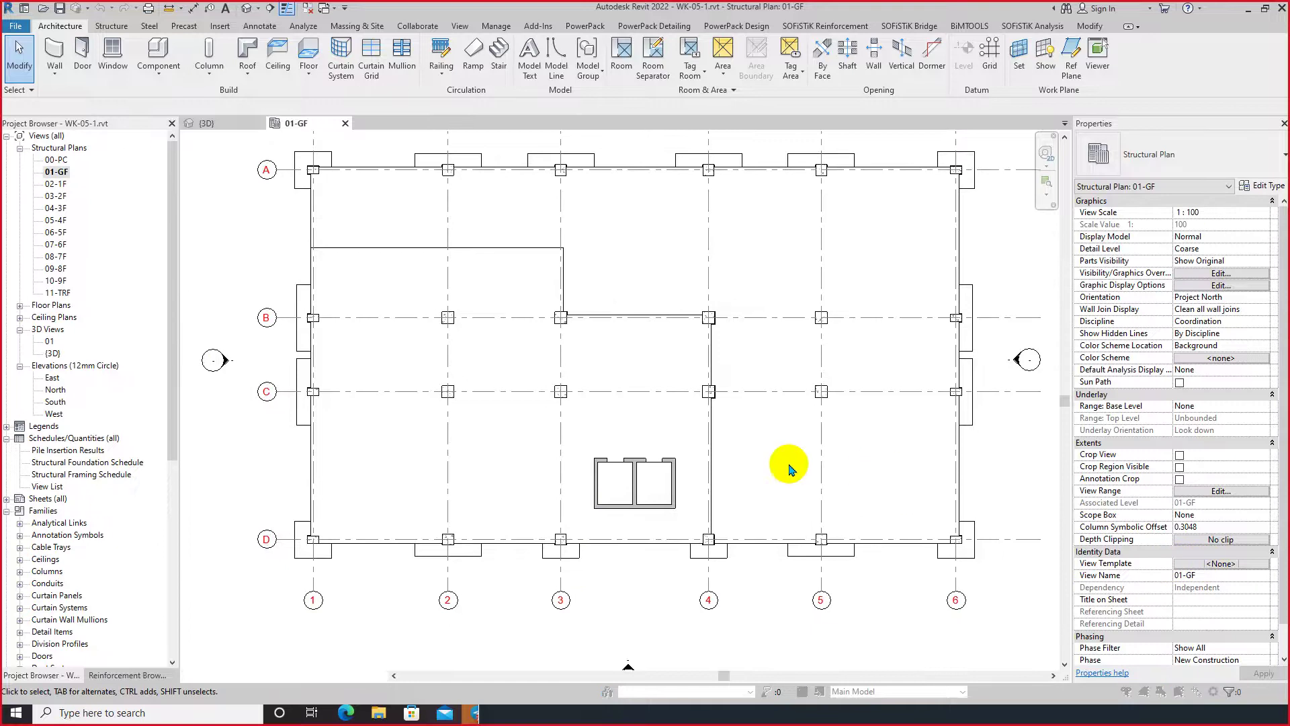
# - Apply the FWK-PLAN VU view template, zoom onto the lift core, and close {3D}
pyautogui.click(269, 380)
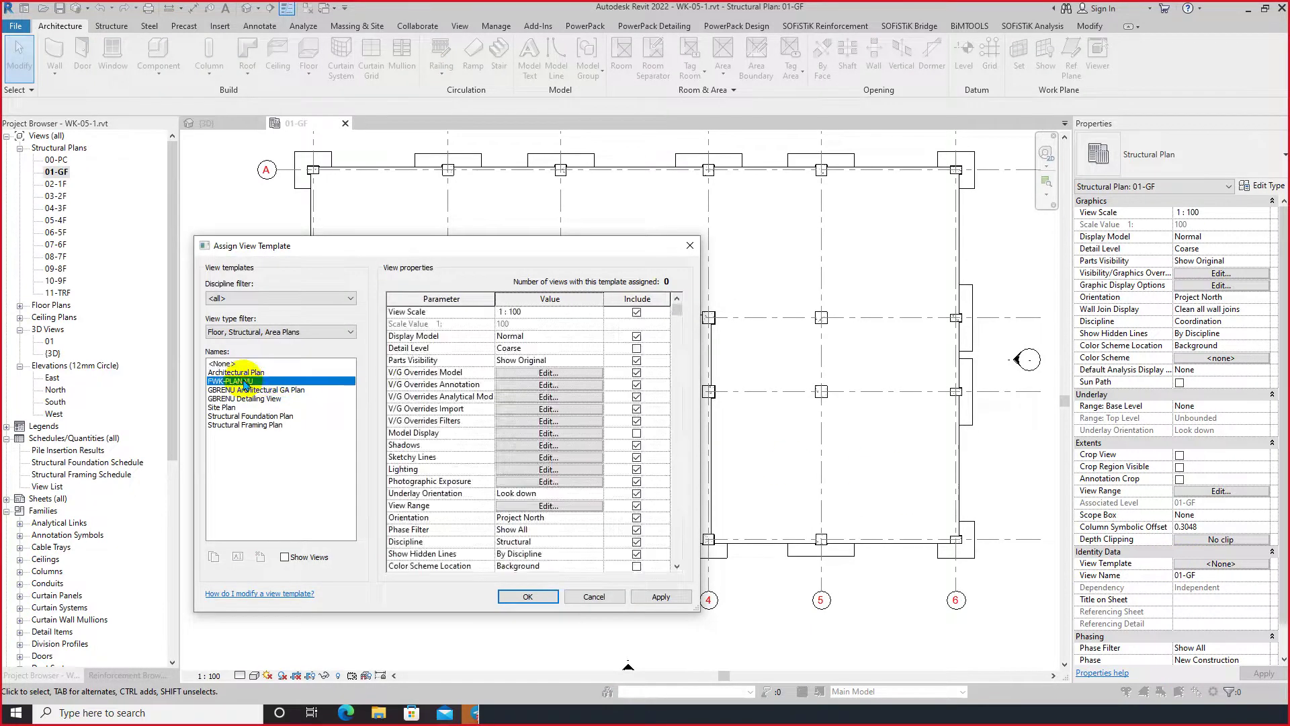
pyautogui.click(527, 596)
pyautogui.scroll(2, 706, 464)
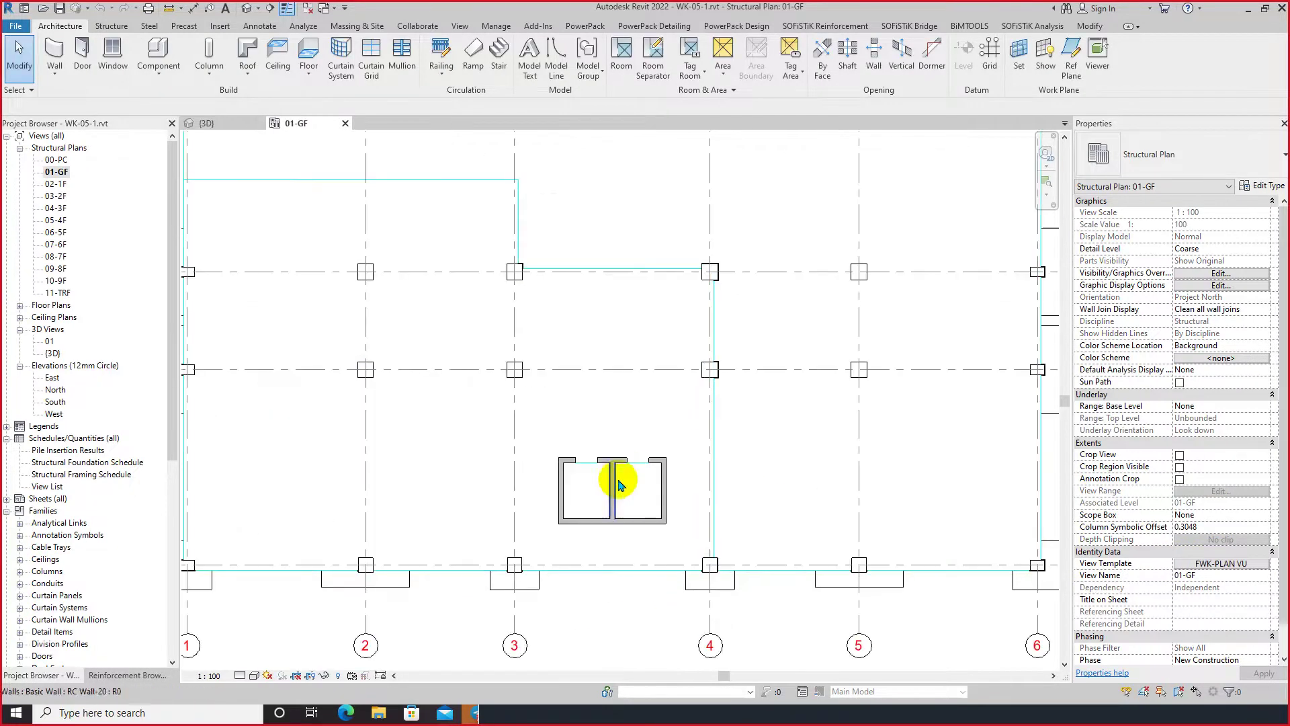
pyautogui.moveTo(894, 543); pyautogui.dragTo(902, 541, button='middle')
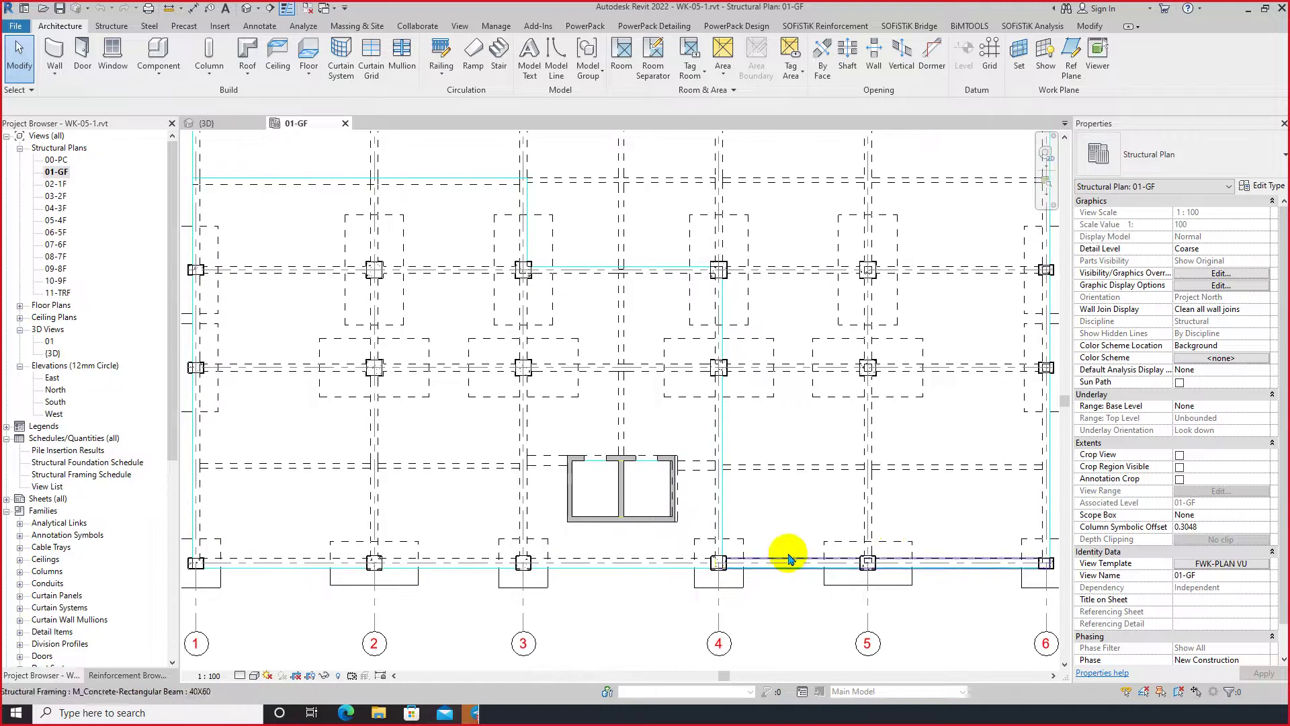
pyautogui.scroll(2, 595, 494)
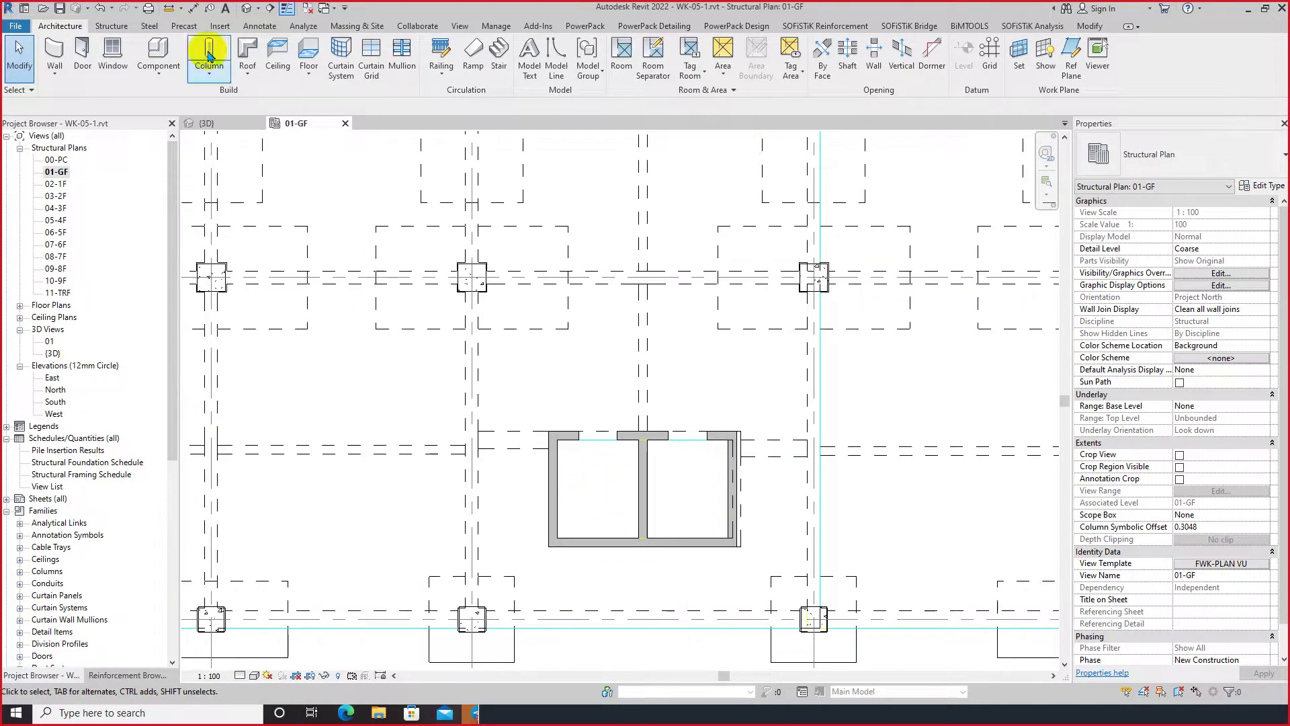
pyautogui.click(308, 9)
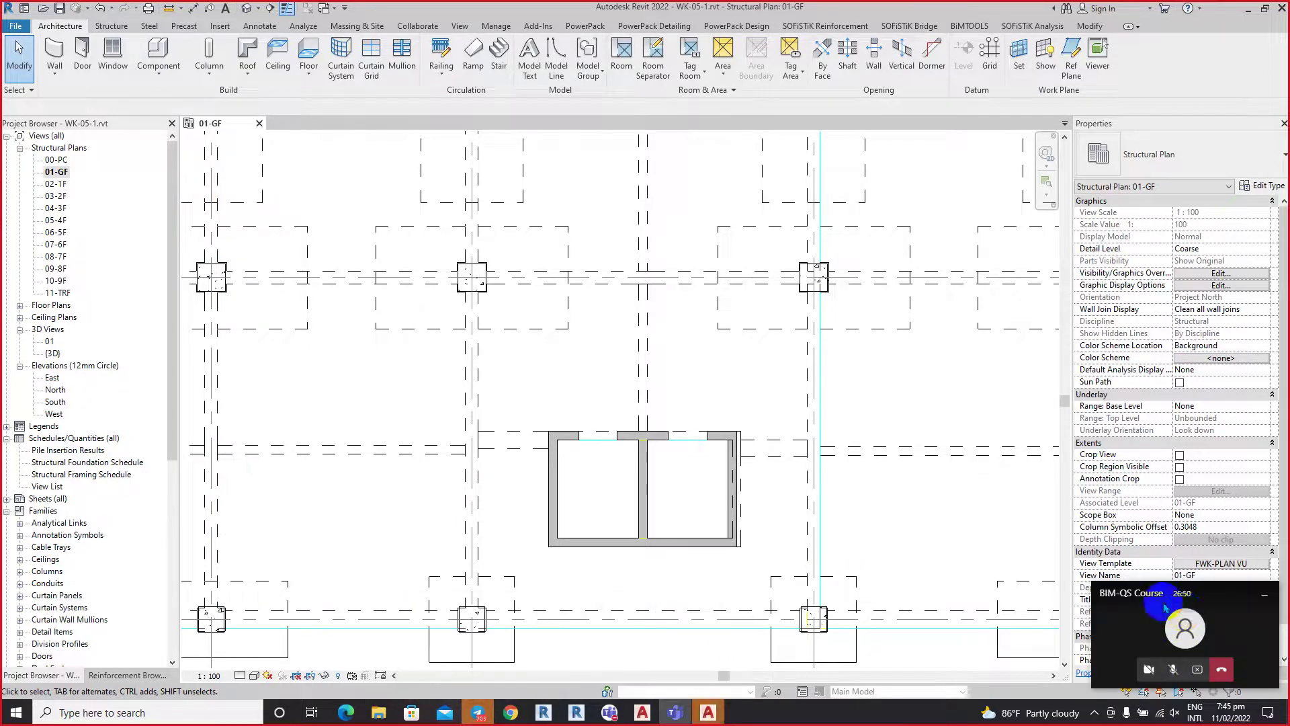
# - Expand the Teams meeting full screen and check participants and device settings
pyautogui.click(1184, 627)
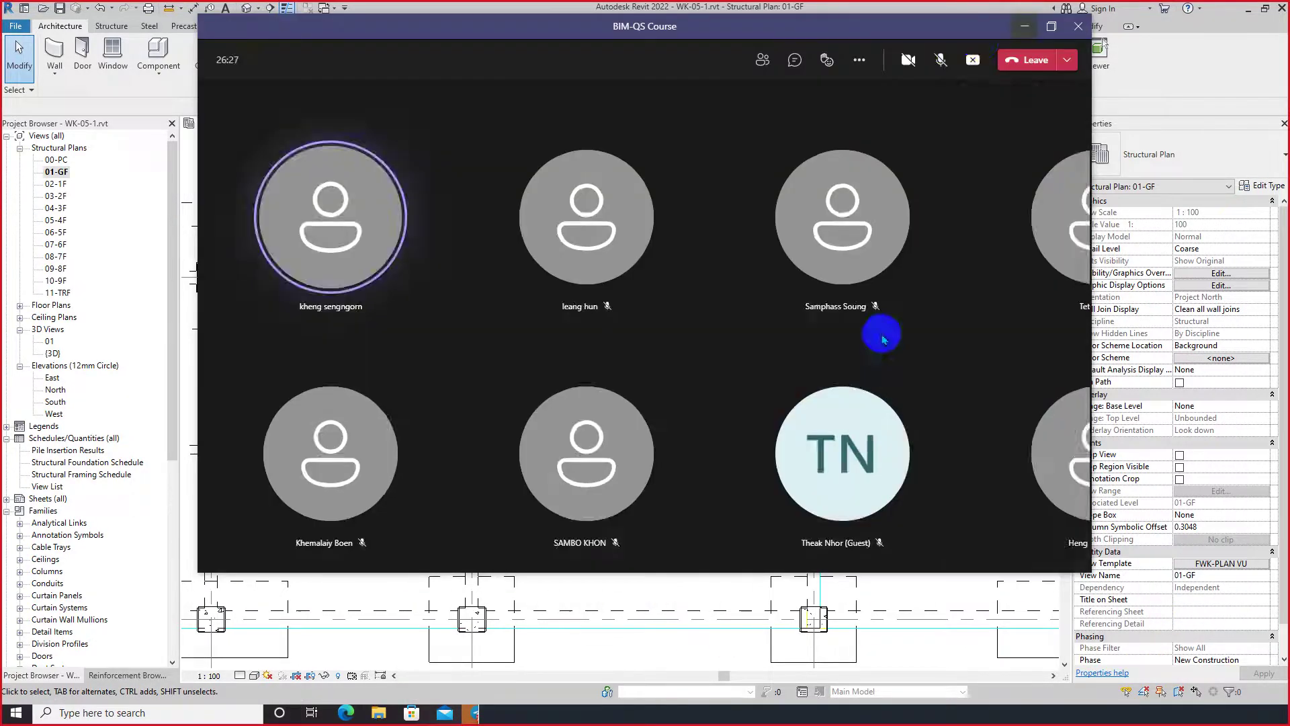
pyautogui.click(1050, 27)
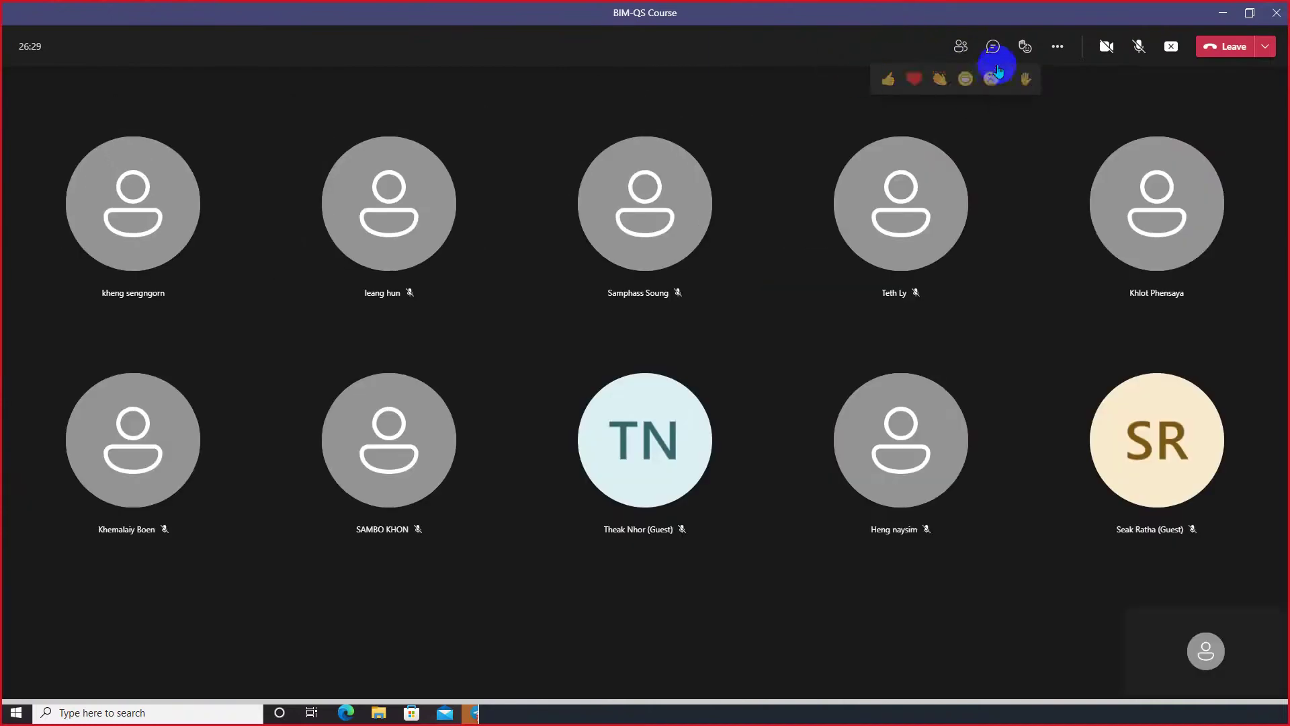
pyautogui.moveTo(1024, 46)
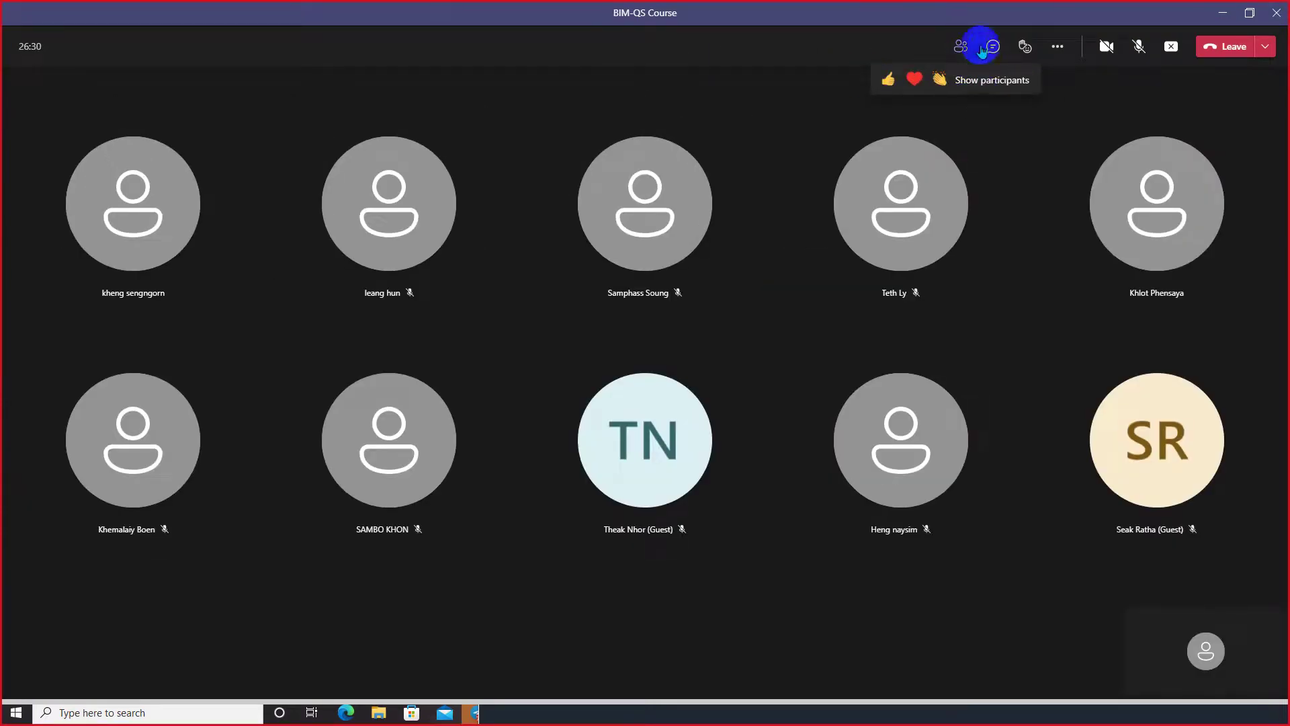
pyautogui.click(981, 50)
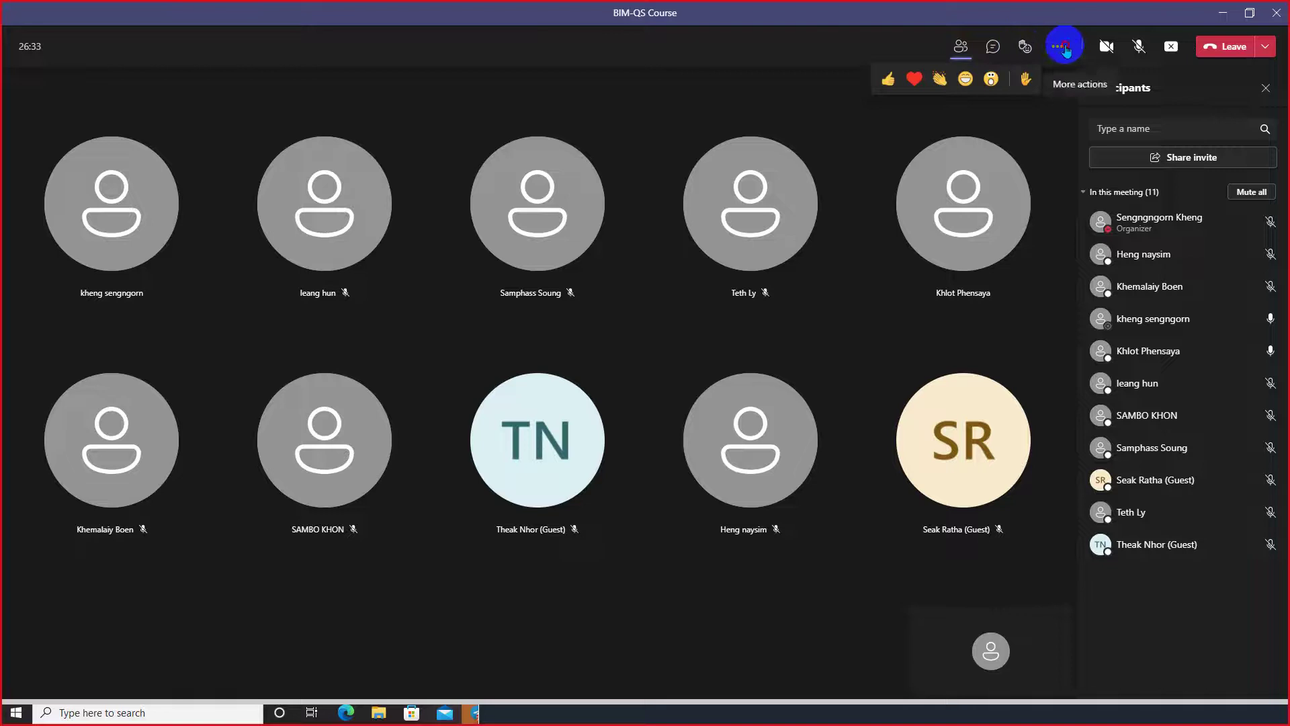
pyautogui.click(1061, 47)
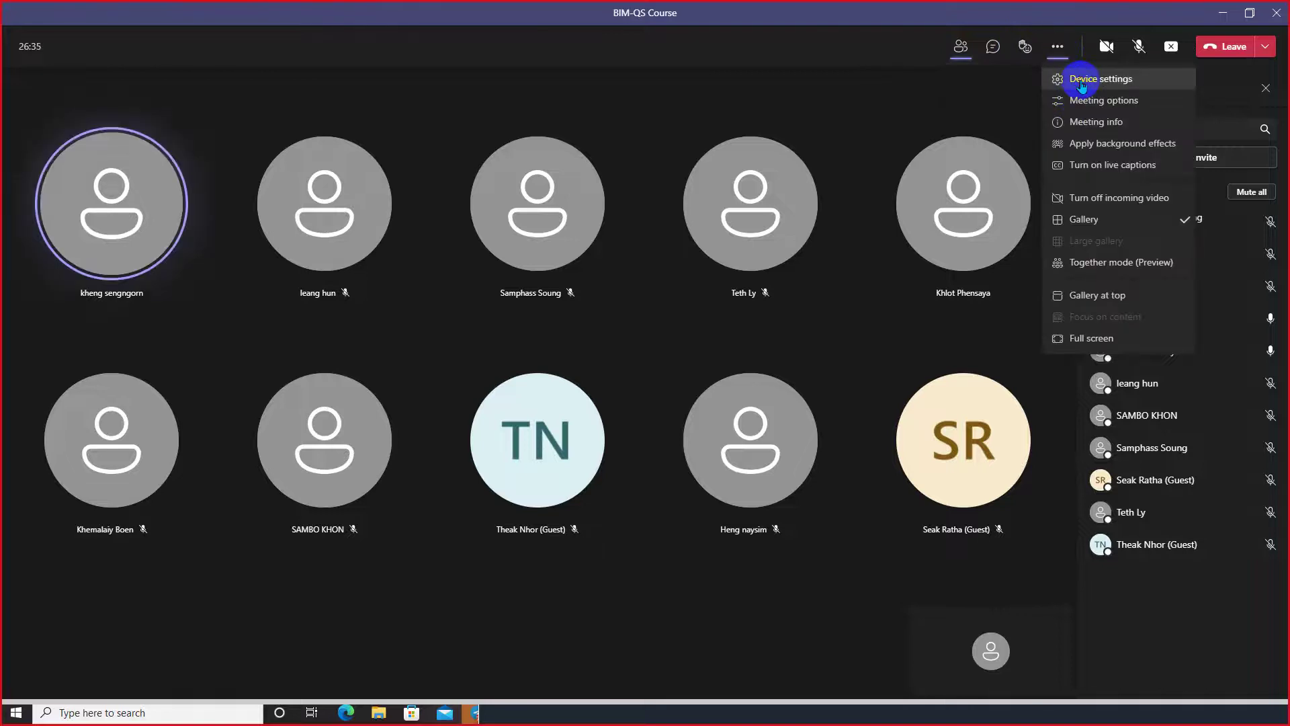
pyautogui.click(1082, 84)
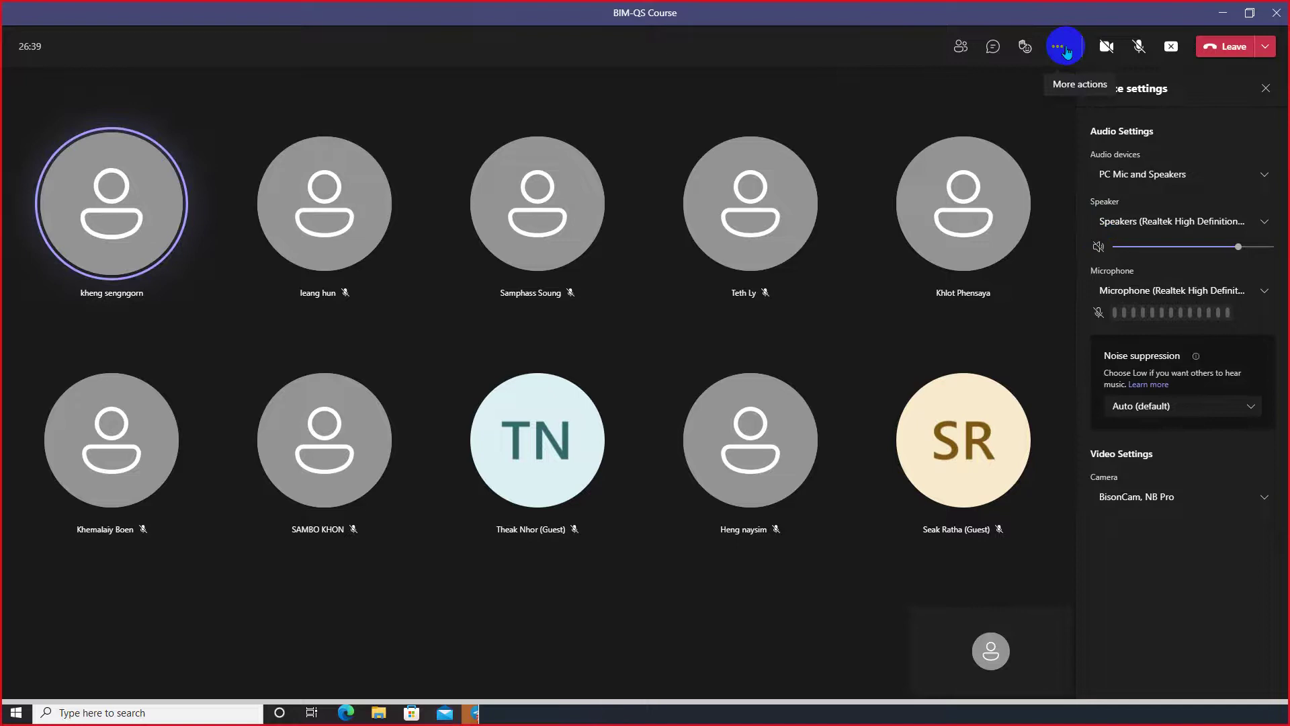
# - Set 'Who can bypass the lobby' to Everyone, save, and minimize the meeting
pyautogui.click(1066, 48)
pyautogui.click(1093, 107)
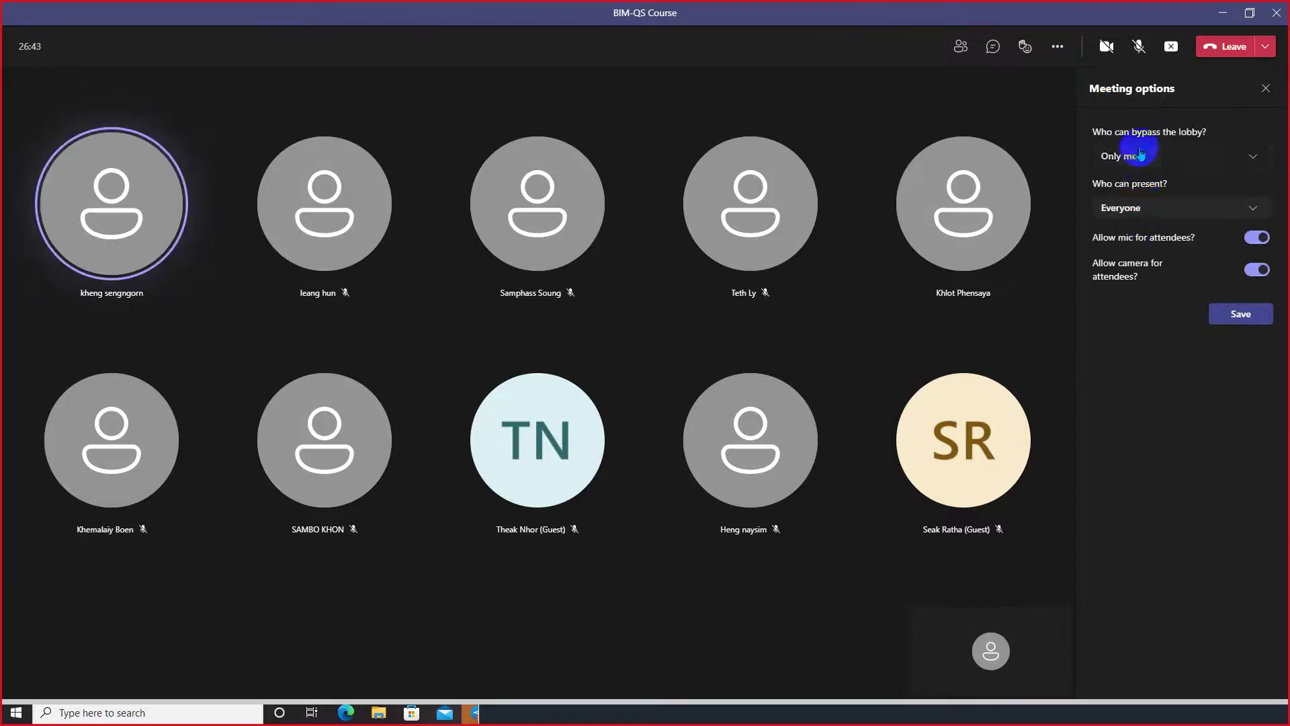
pyautogui.click(1140, 154)
pyautogui.click(1132, 181)
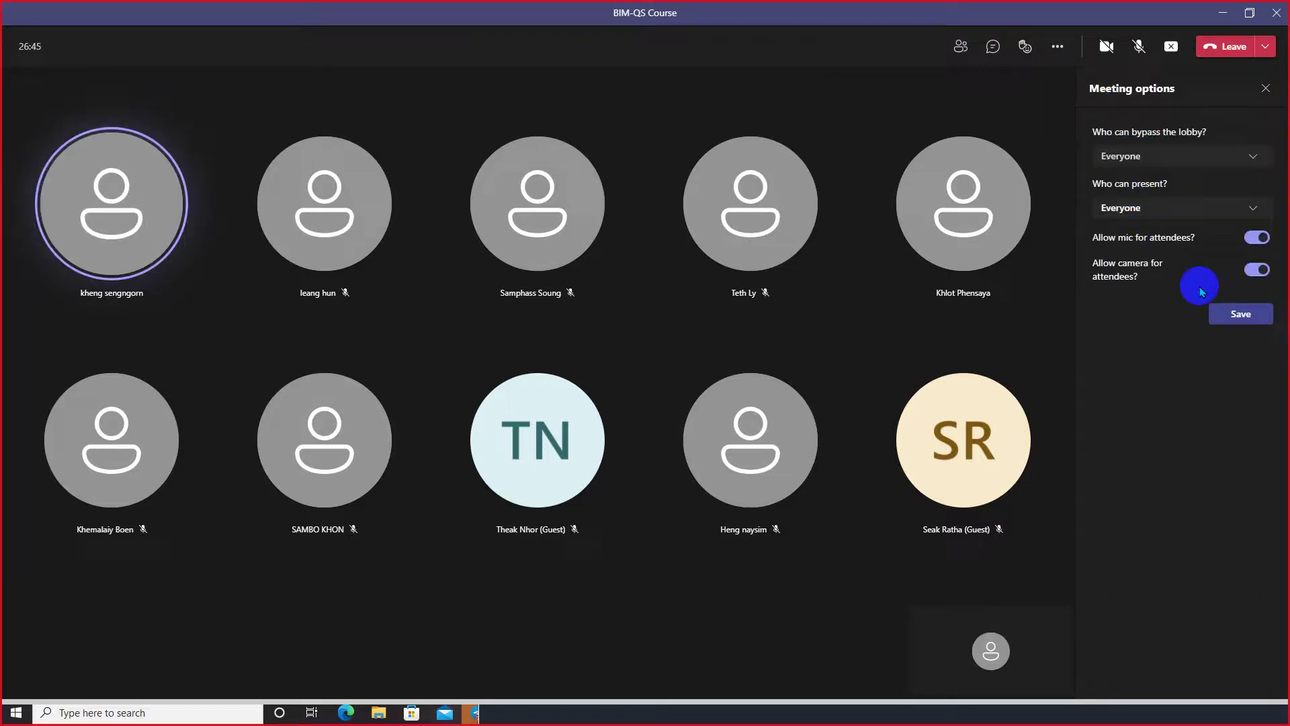
pyautogui.click(1221, 317)
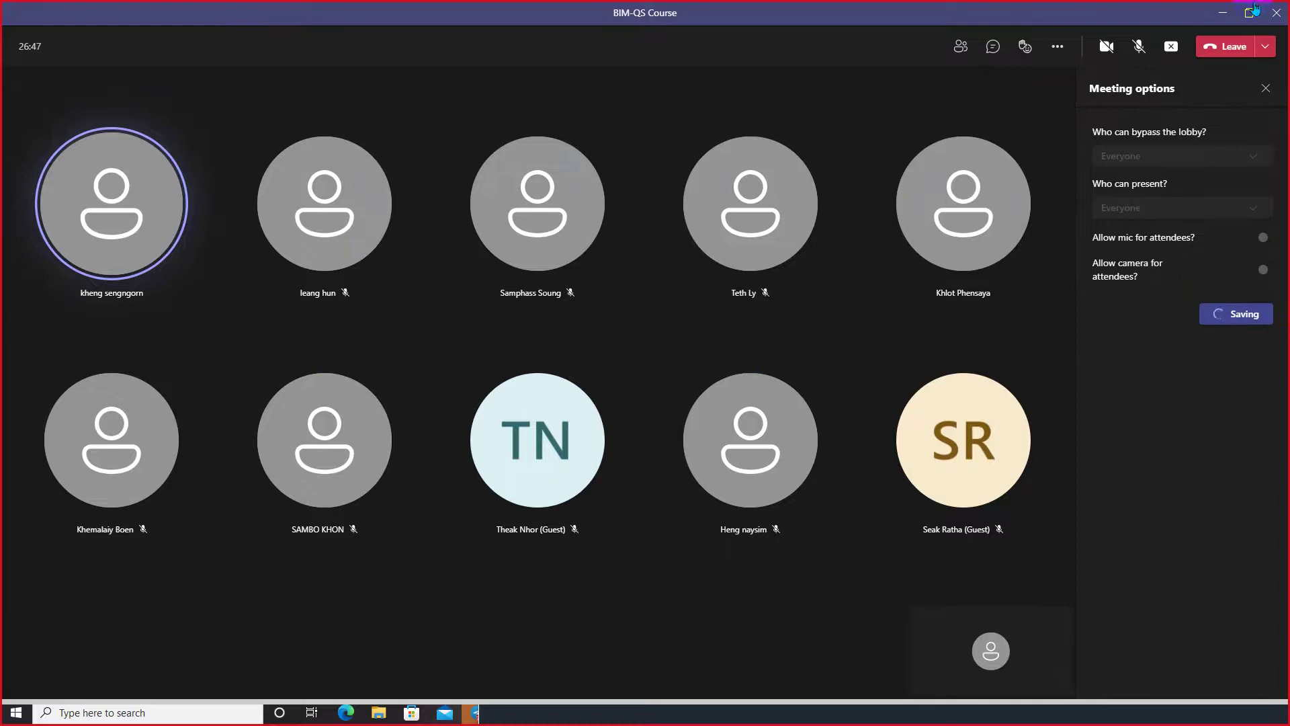
pyautogui.click(1222, 15)
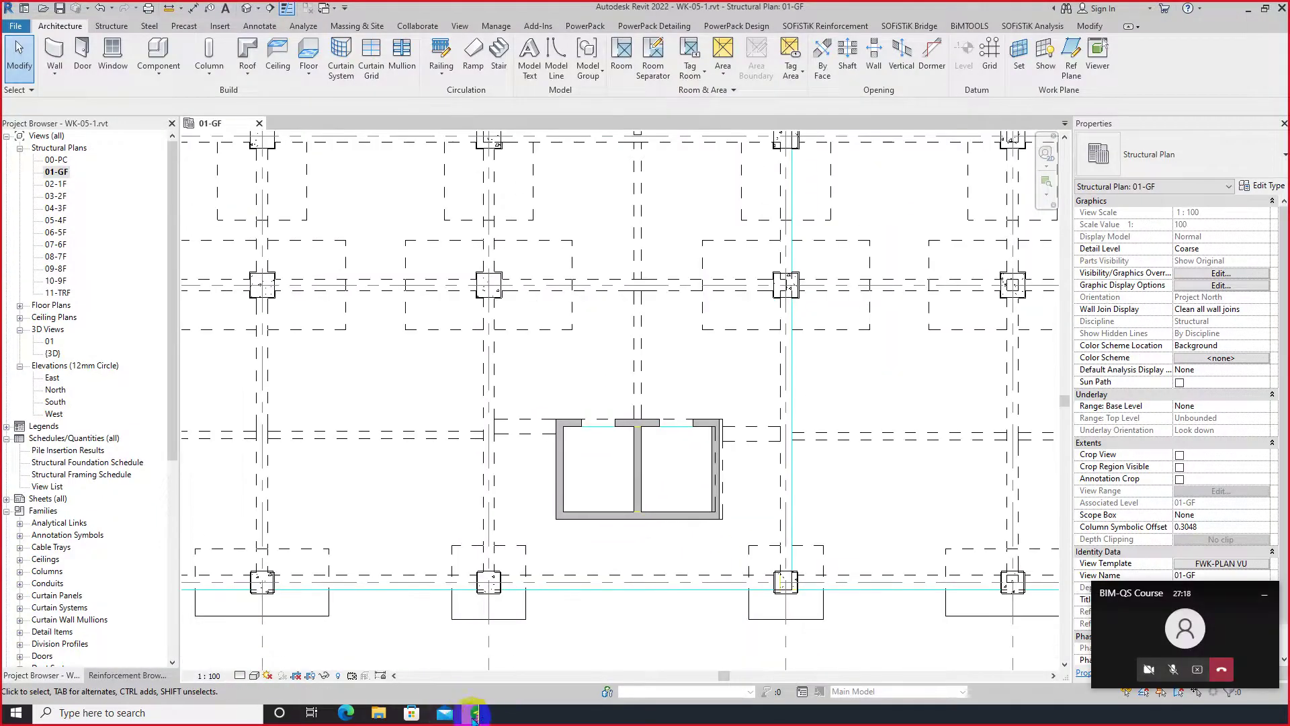
# - Minimize Revit, bring AutoCAD 2022 forward, and place File Explorer beside it
pyautogui.click(1247, 9)
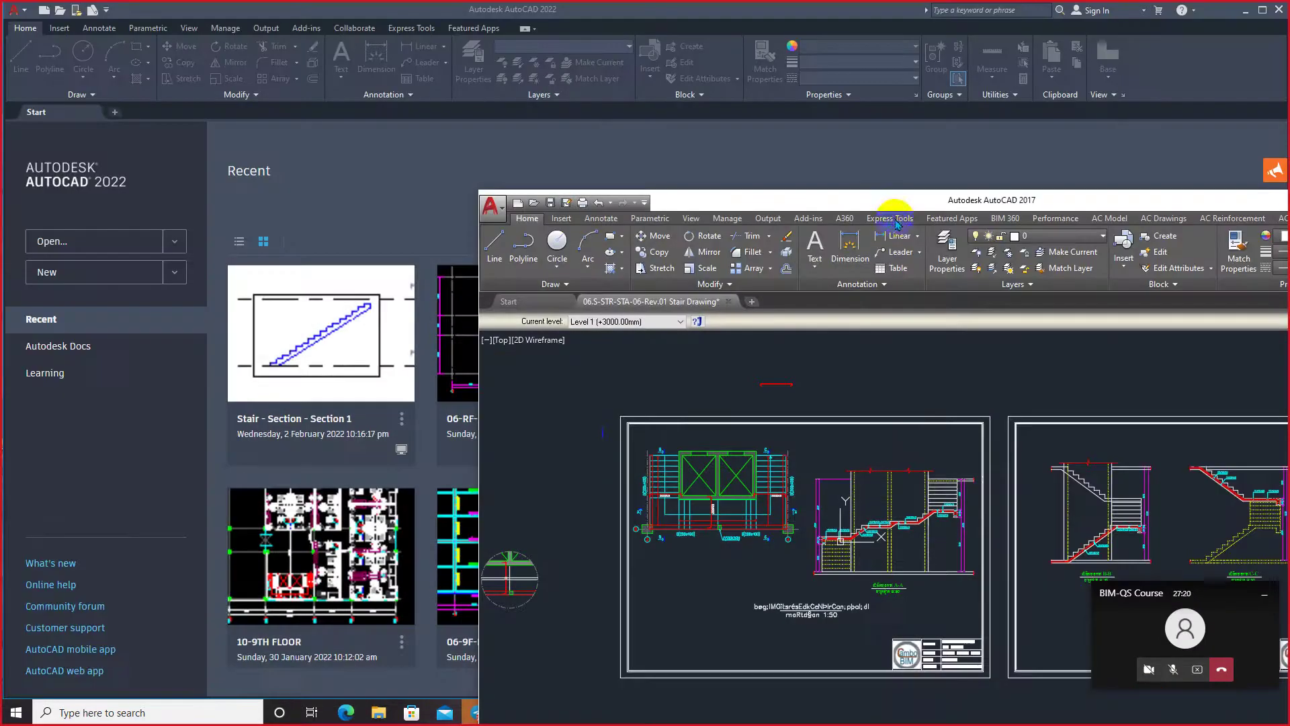
pyautogui.click(311, 164)
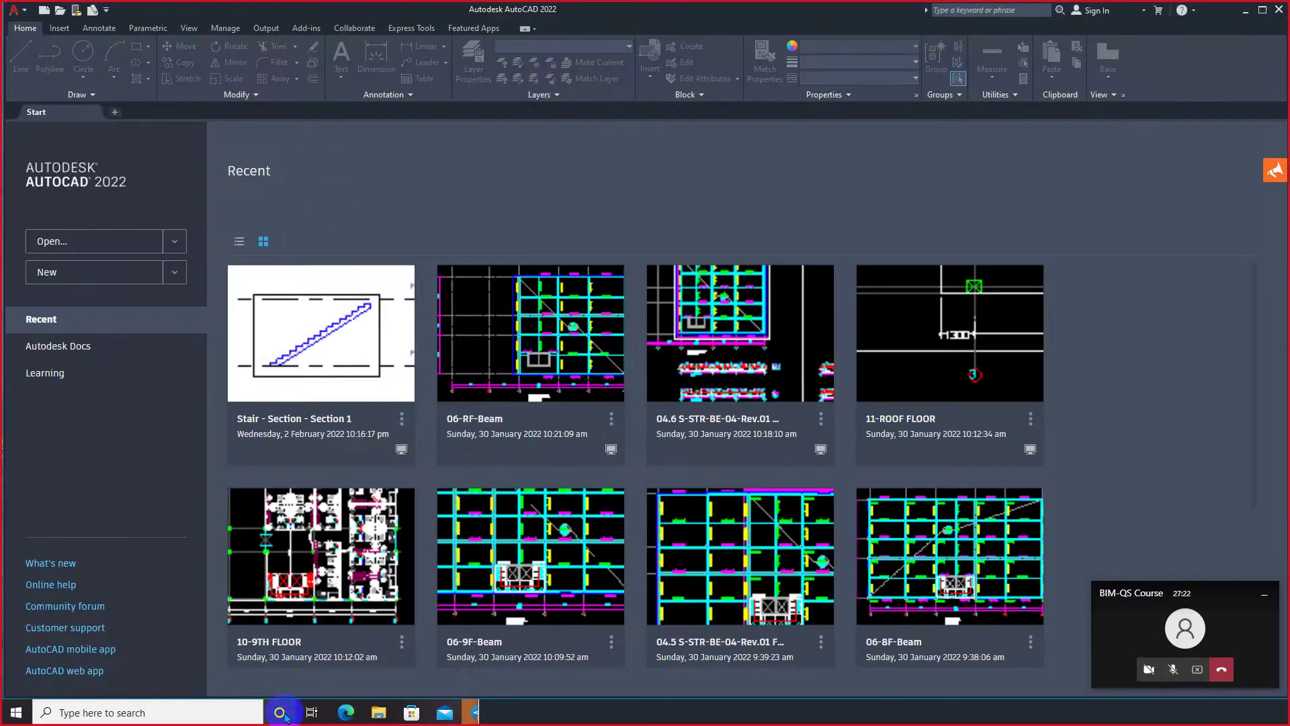
pyautogui.click(373, 716)
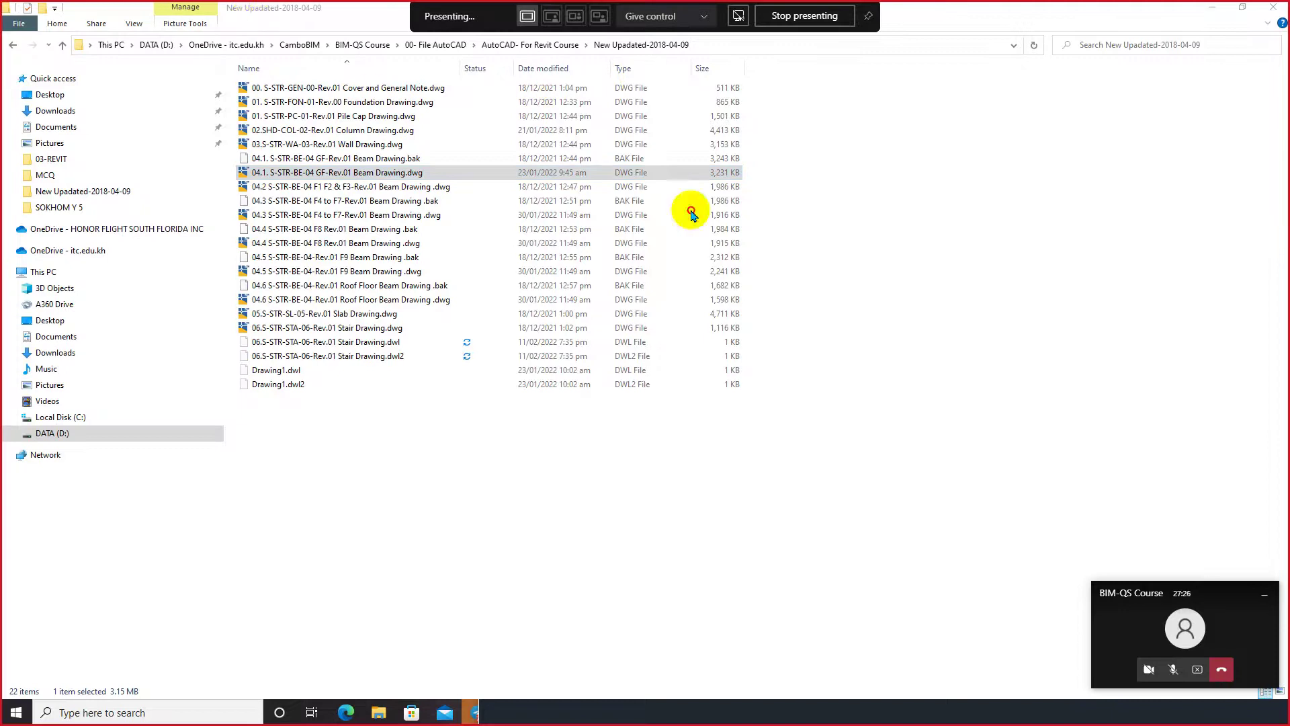
pyautogui.moveTo(376, 8); pyautogui.dragTo(951, 158)
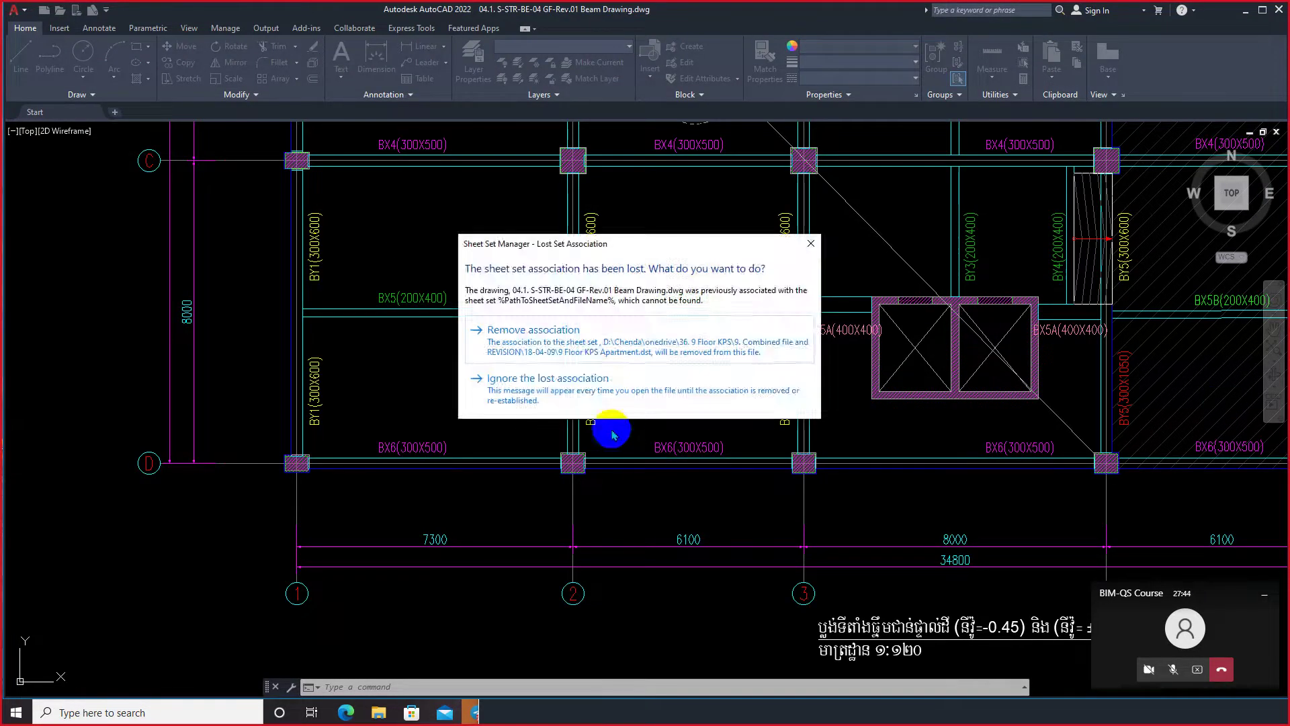
# - Ignore the lost sheet-set association in the GF beam drawing and zoom out
pyautogui.click(591, 405)
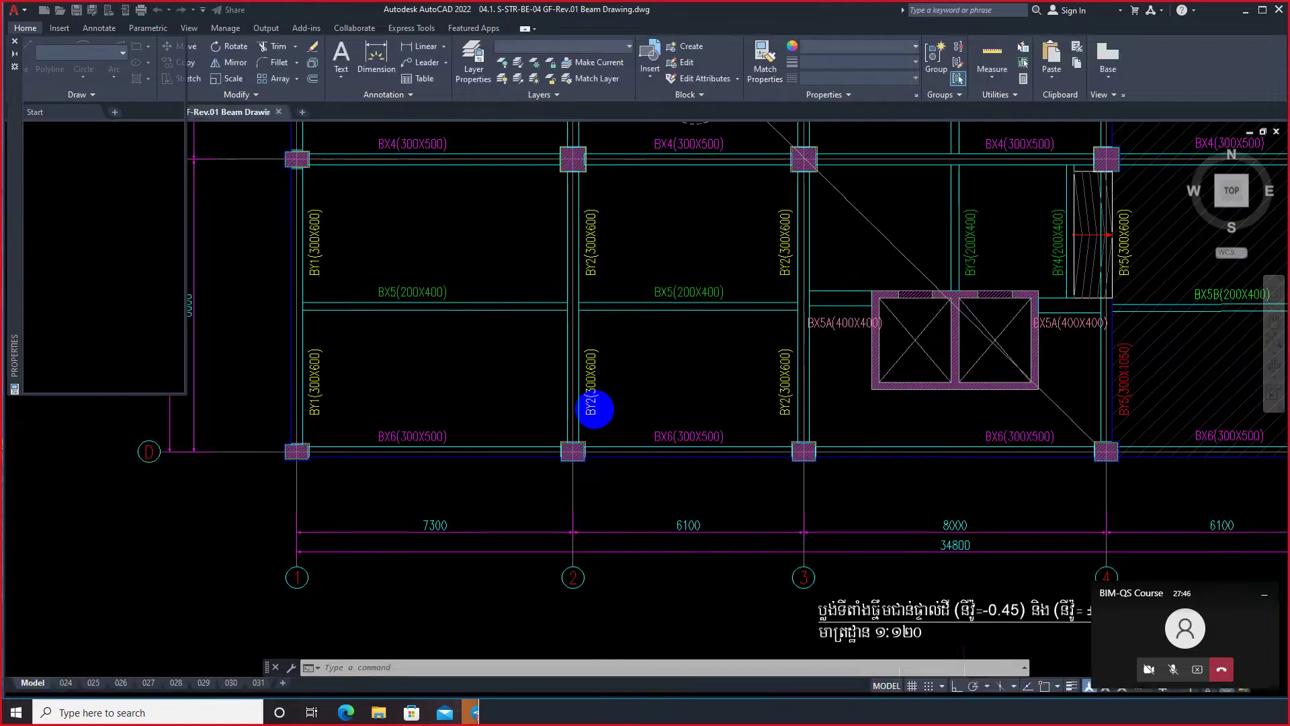
pyautogui.scroll(-6, 594, 411)
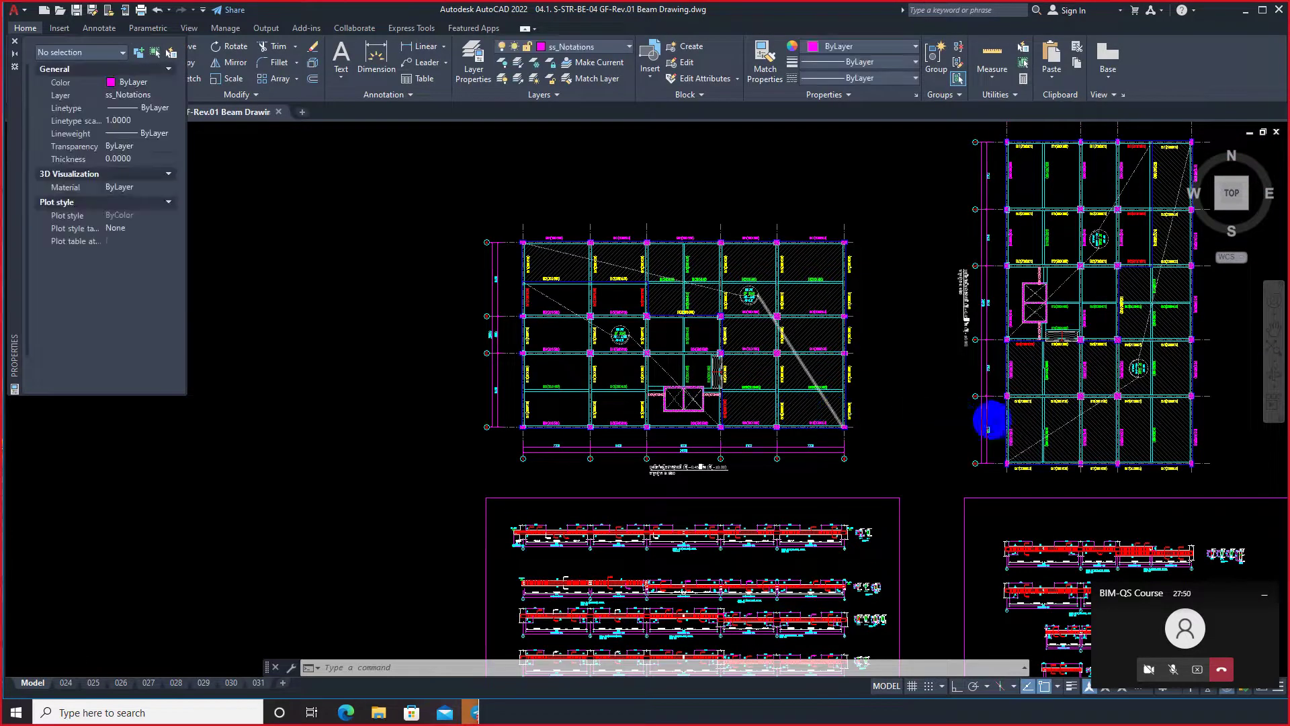
pyautogui.scroll(-2, 988, 418)
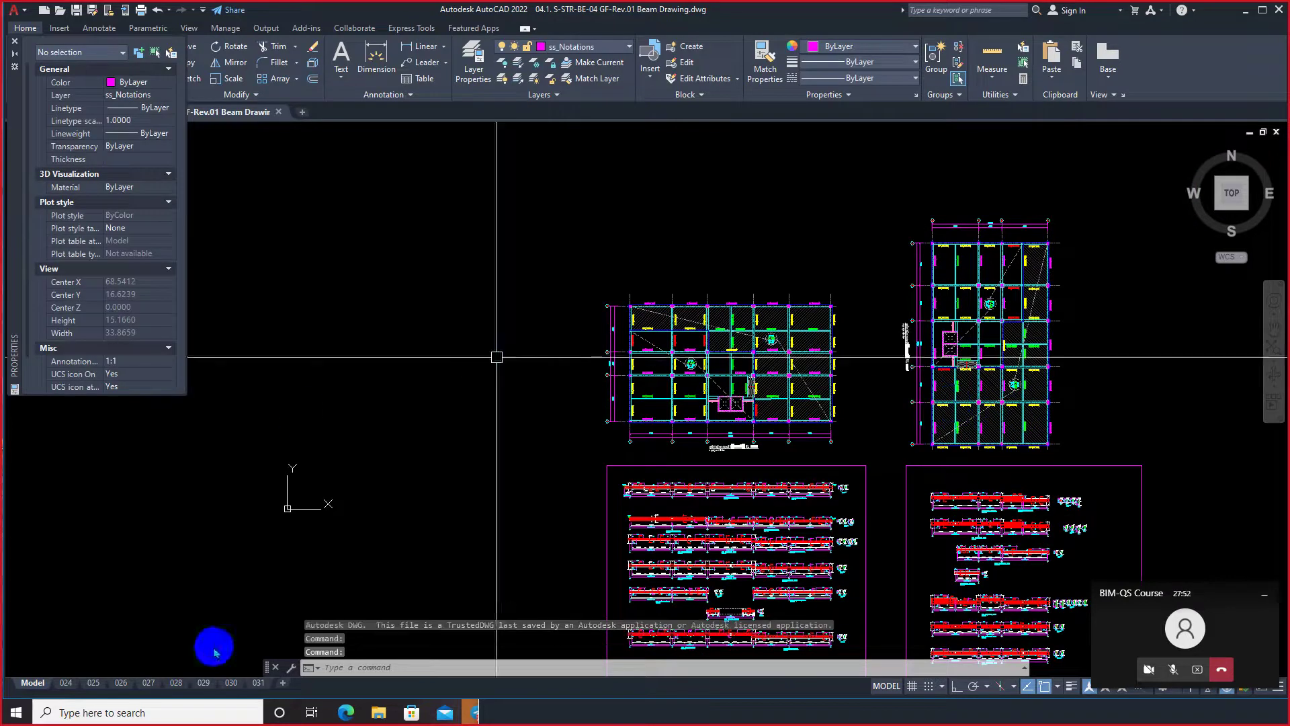
# - Open the 04.2 F1 F2 & F3 beam drawing and ignore its lost sheet-set association
pyautogui.click(381, 714)
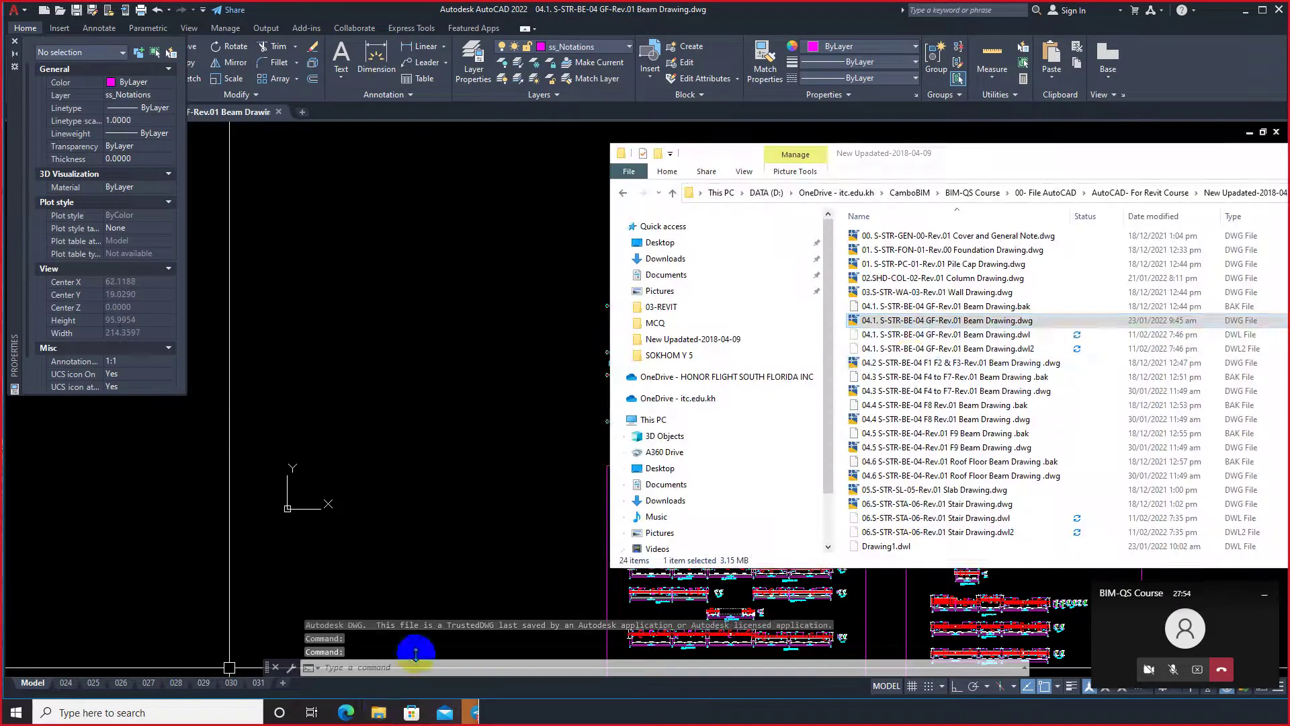
pyautogui.click(921, 364)
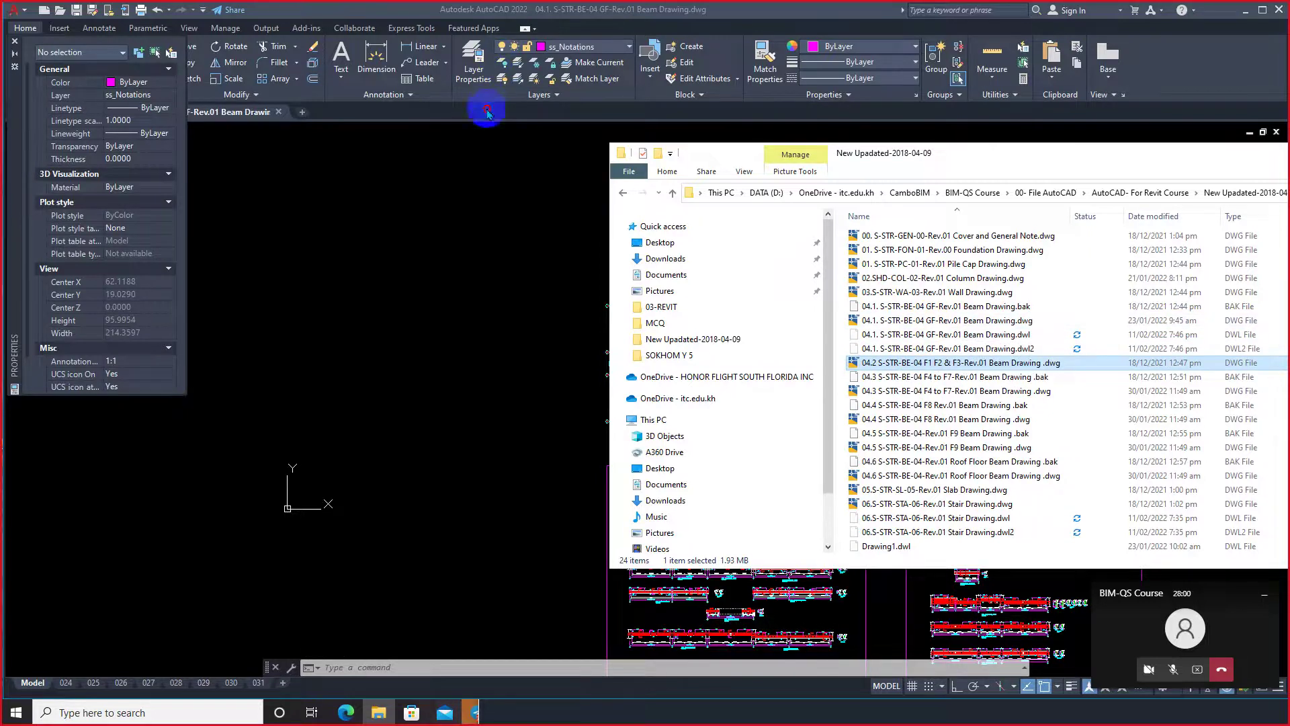
pyautogui.doubleClick(885, 364)
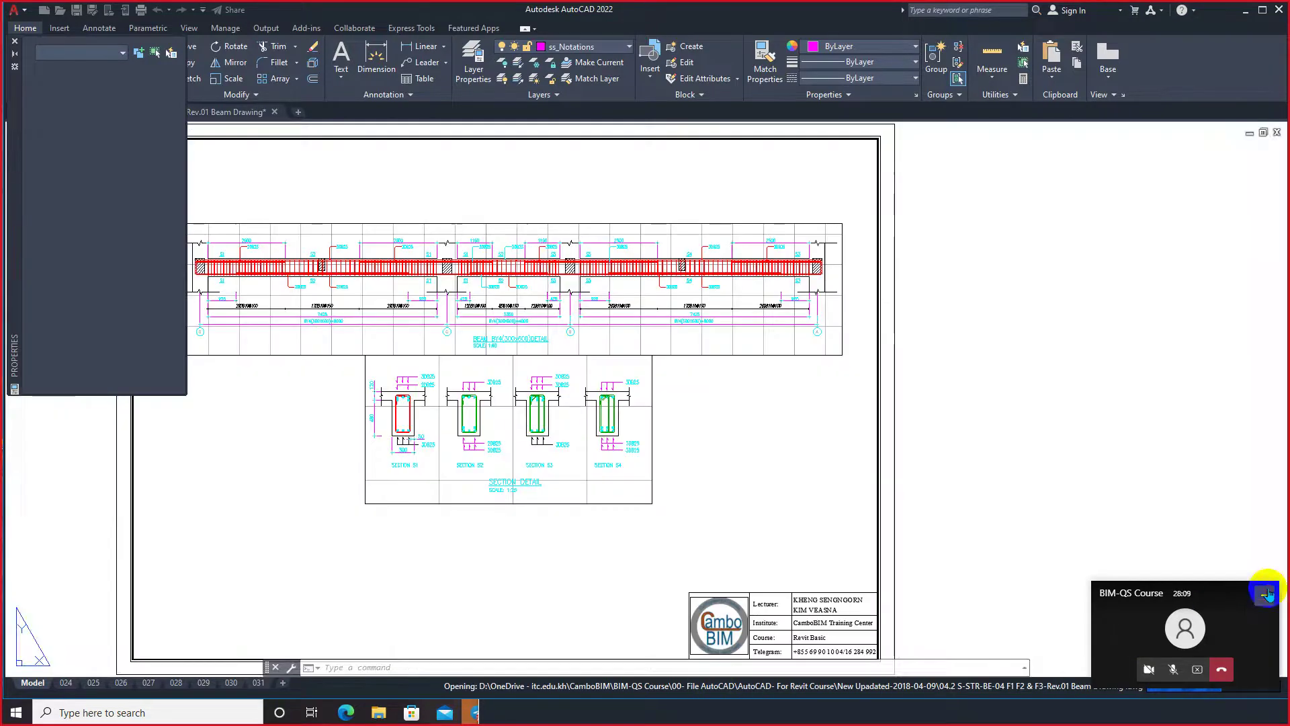
pyautogui.click(1268, 594)
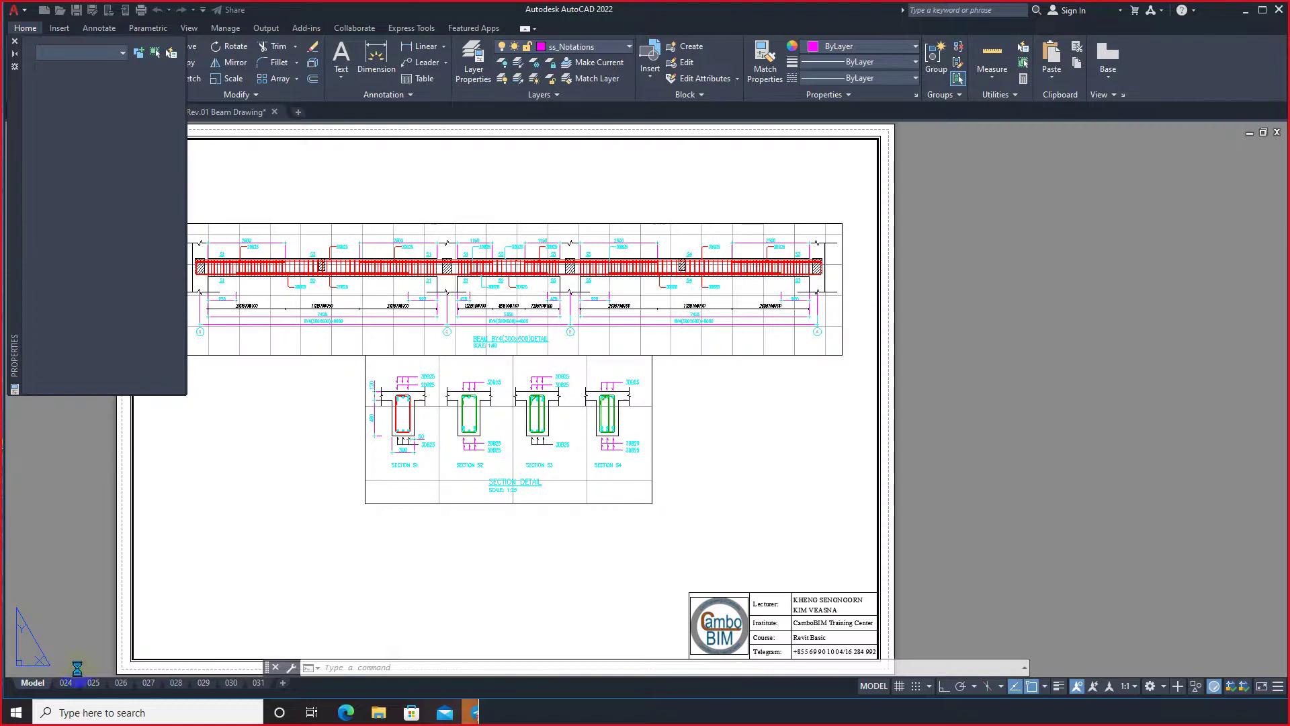
pyautogui.click(534, 399)
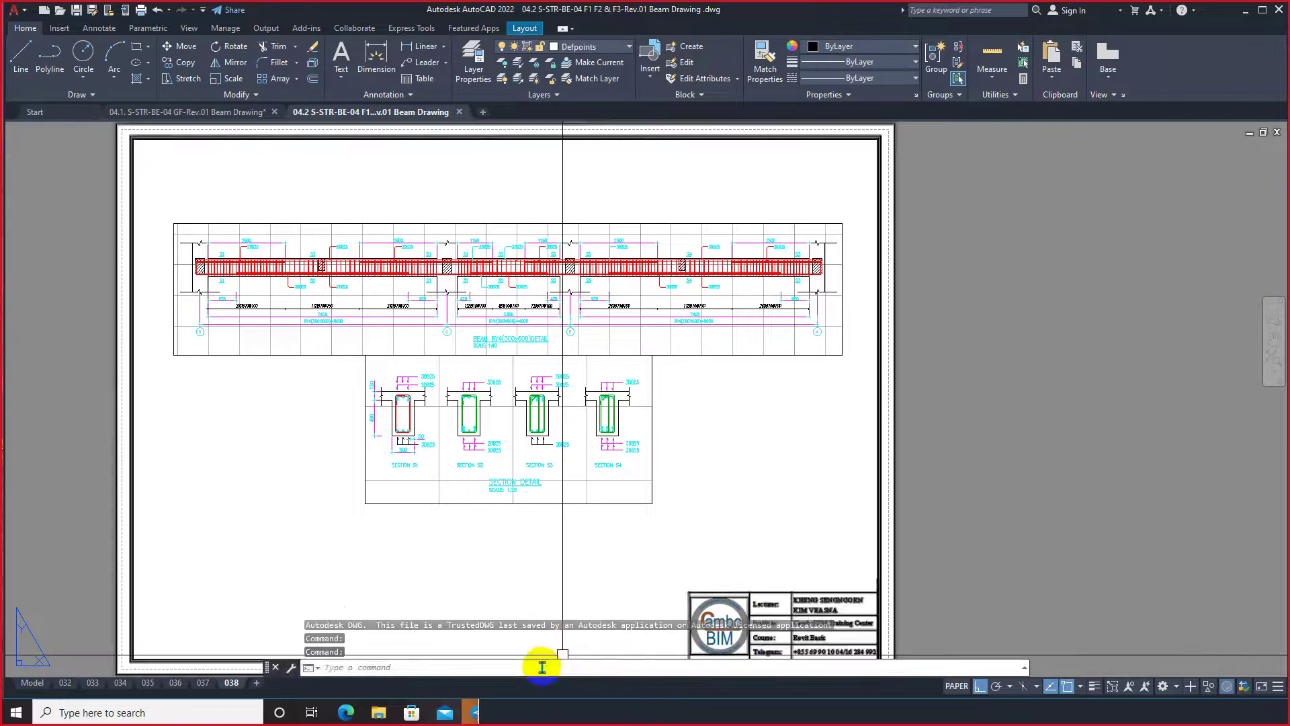
# - Switch to model space and inspect the stair core beside the BX5(400X400) beams
pyautogui.click(27, 684)
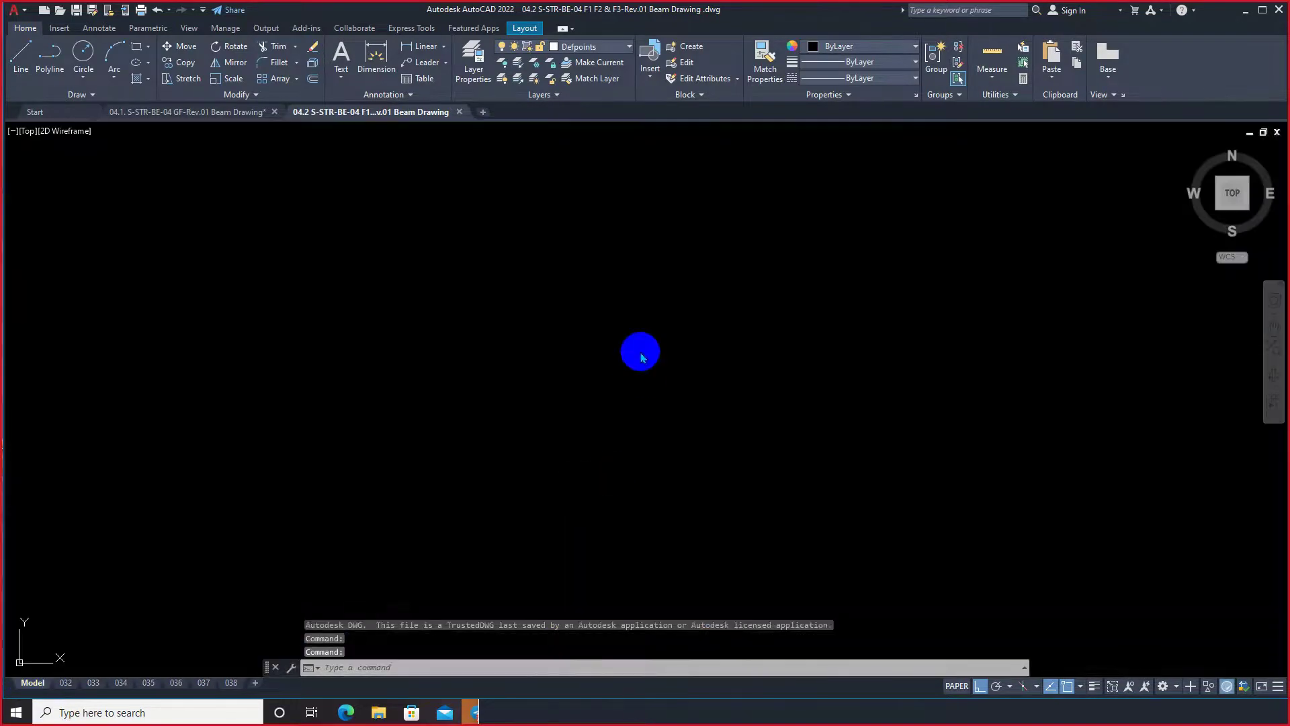
pyautogui.scroll(2, 353, 363)
pyautogui.scroll(5, 461, 418)
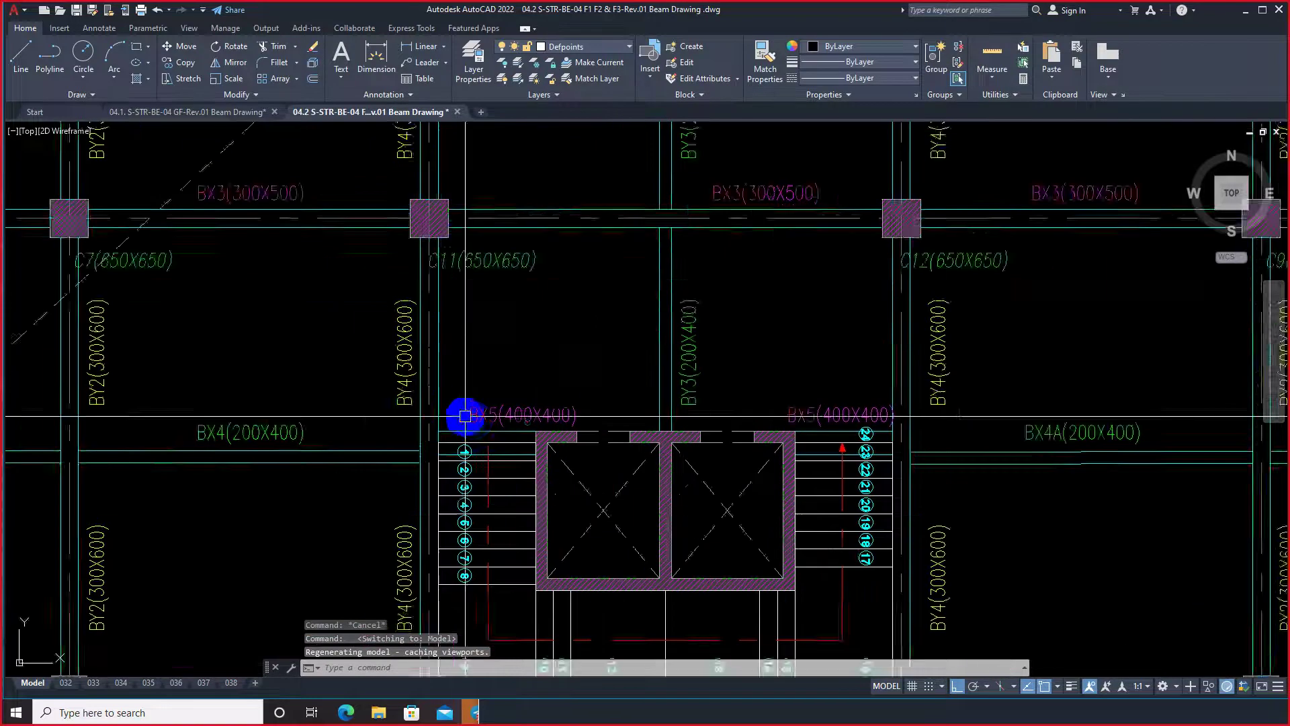
pyautogui.moveTo(461, 418); pyautogui.dragTo(498, 265, button='middle')
pyautogui.scroll(-2, 513, 316)
pyautogui.scroll(4, 564, 420)
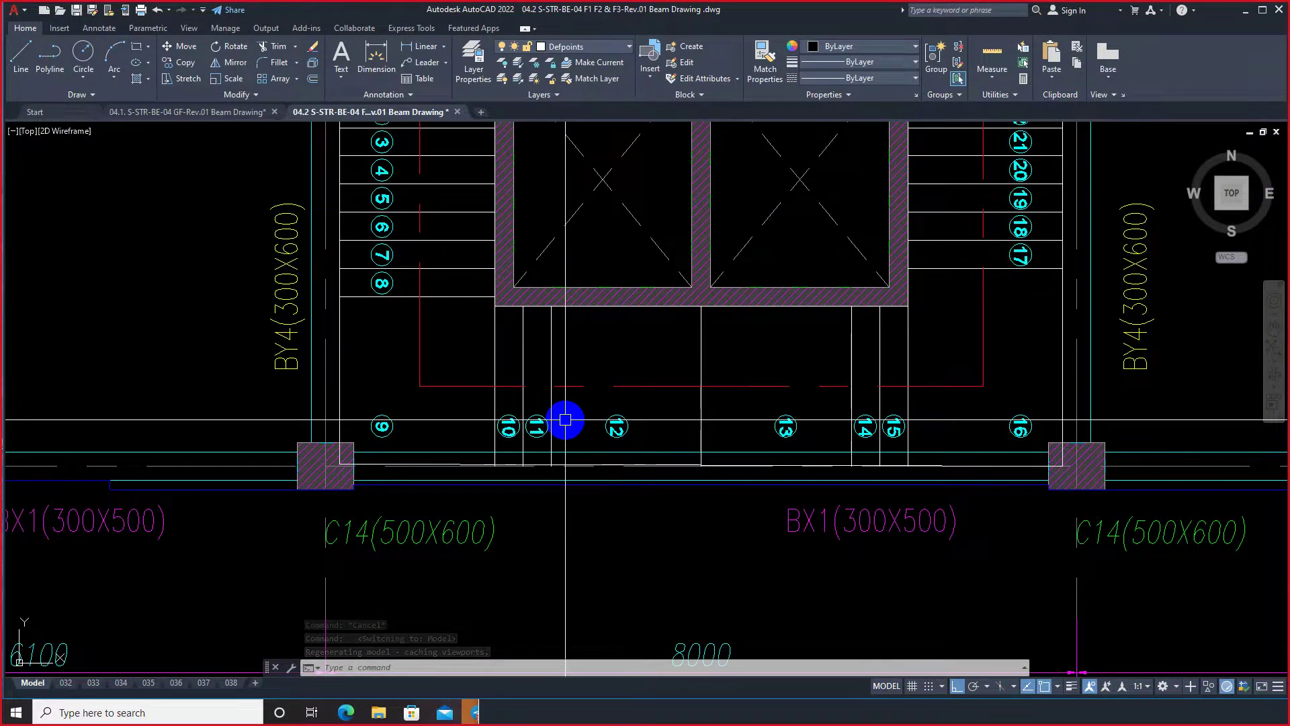
pyautogui.scroll(-4, 630, 326)
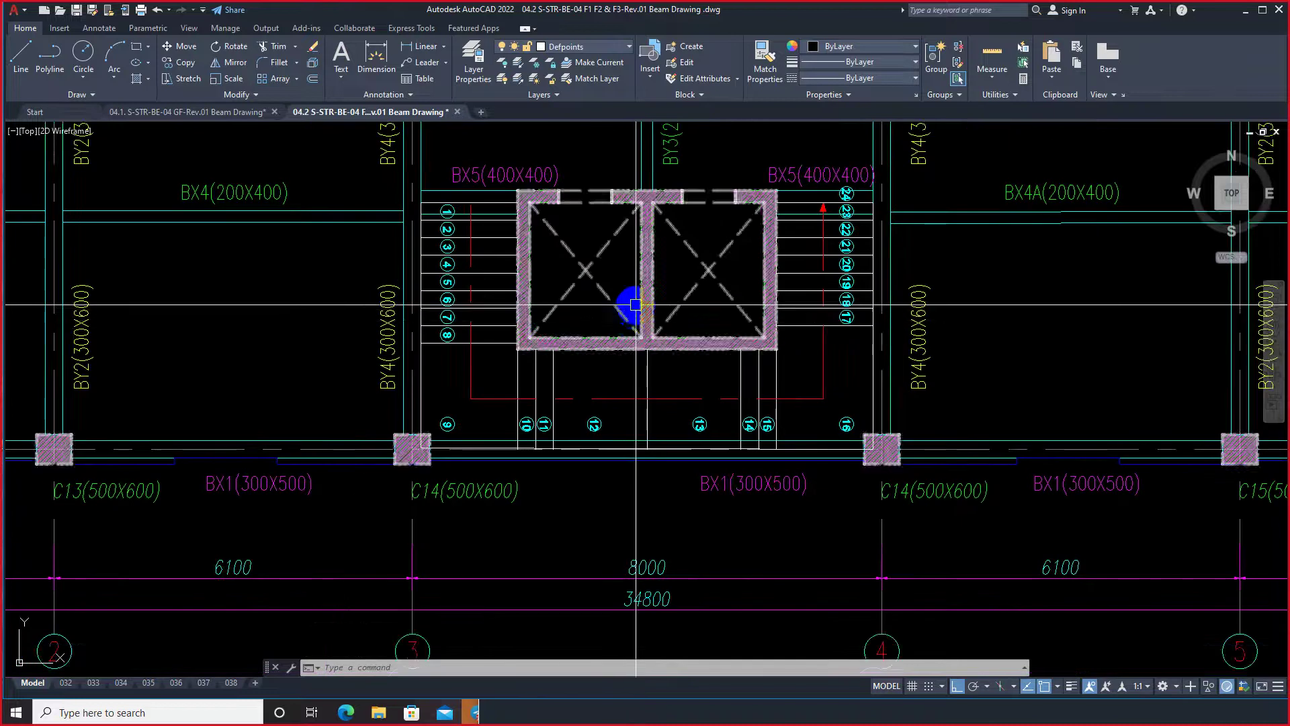
pyautogui.moveTo(620, 303); pyautogui.dragTo(616, 365, button='middle')
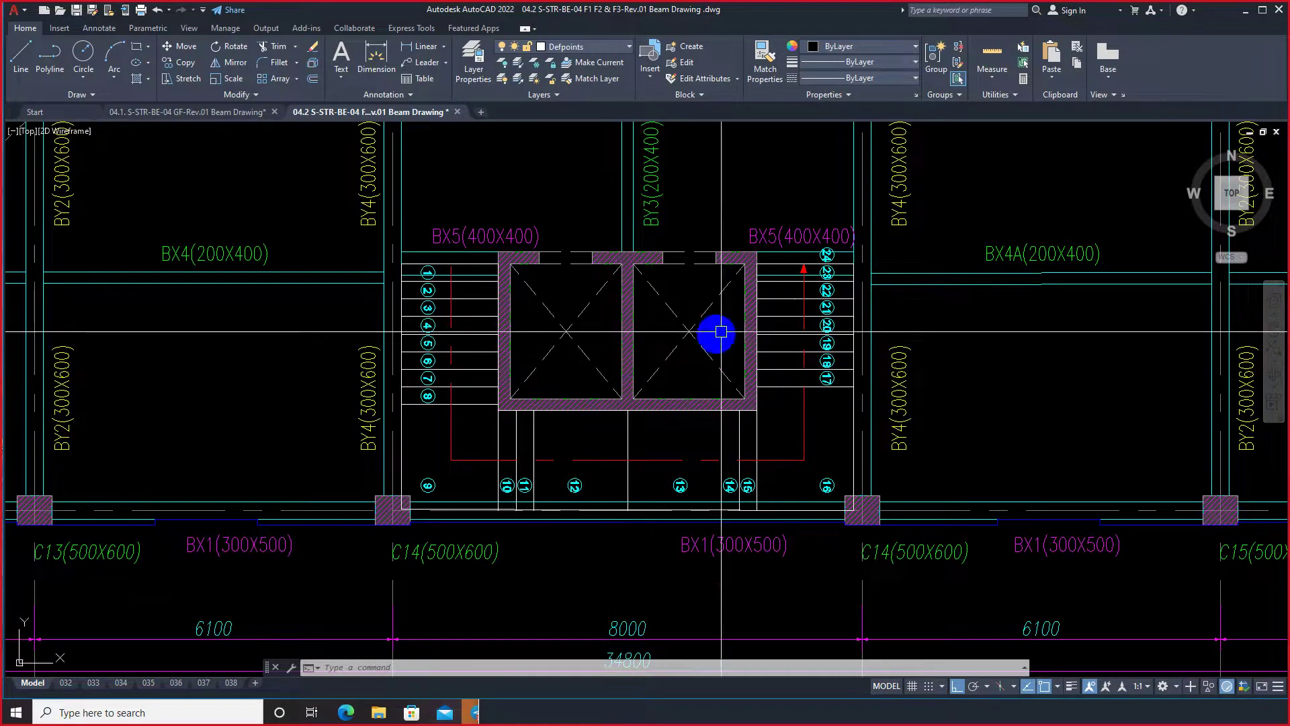
pyautogui.scroll(4, 751, 313)
pyautogui.moveTo(1010, 178); pyautogui.dragTo(996, 275, button='middle')
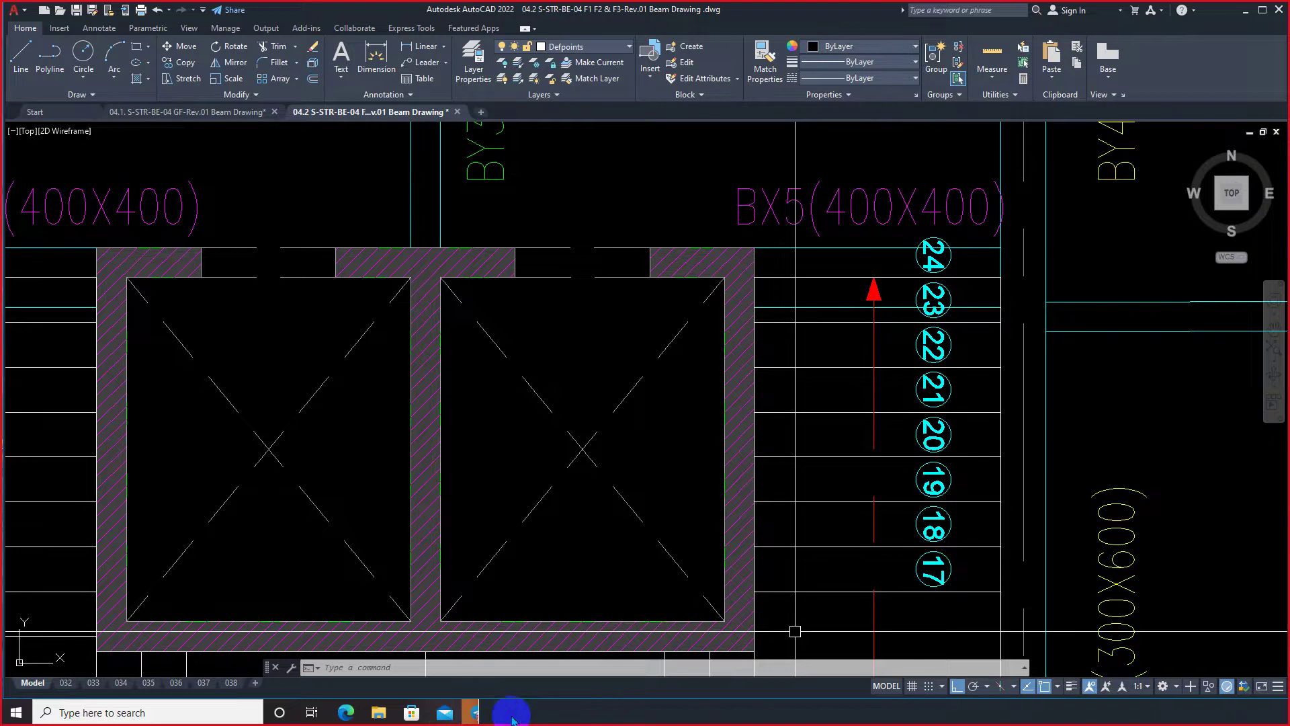
# - Bring the 06.S-STR-STA-06 stair drawing forward, maximized, showing its full title-block sheets
pyautogui.click(1244, 10)
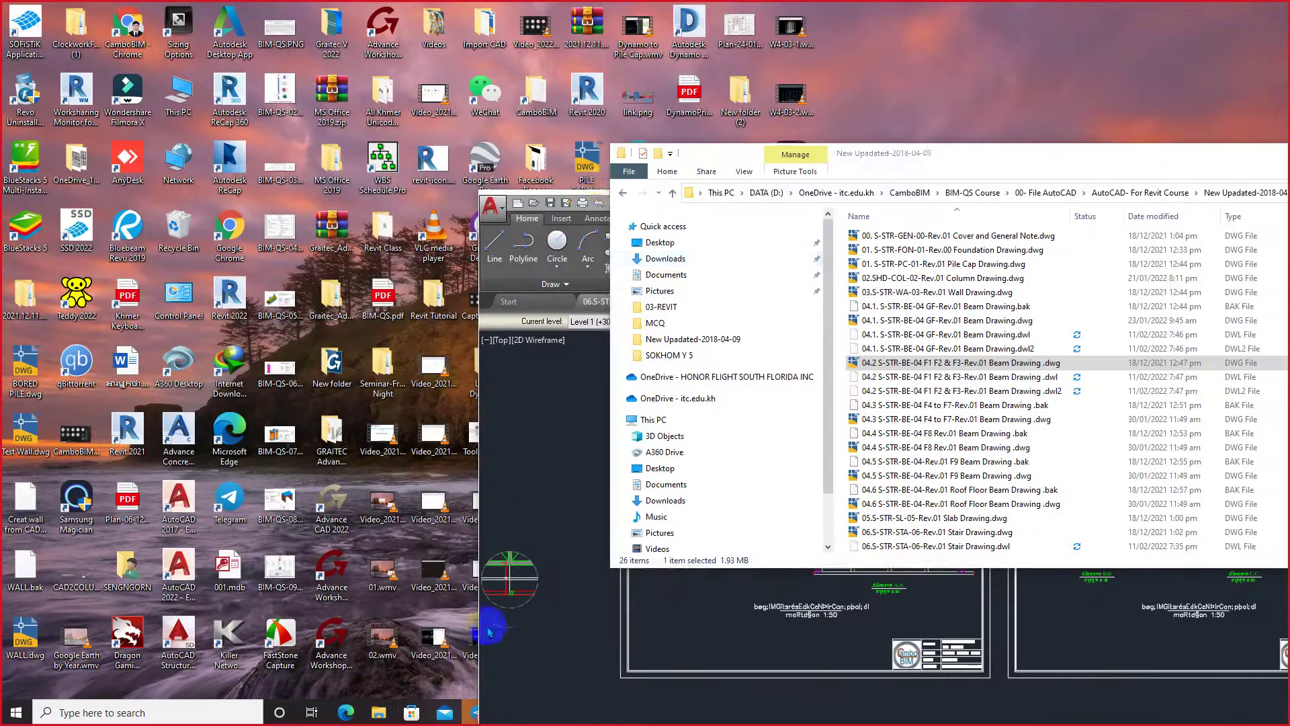
pyautogui.click(538, 429)
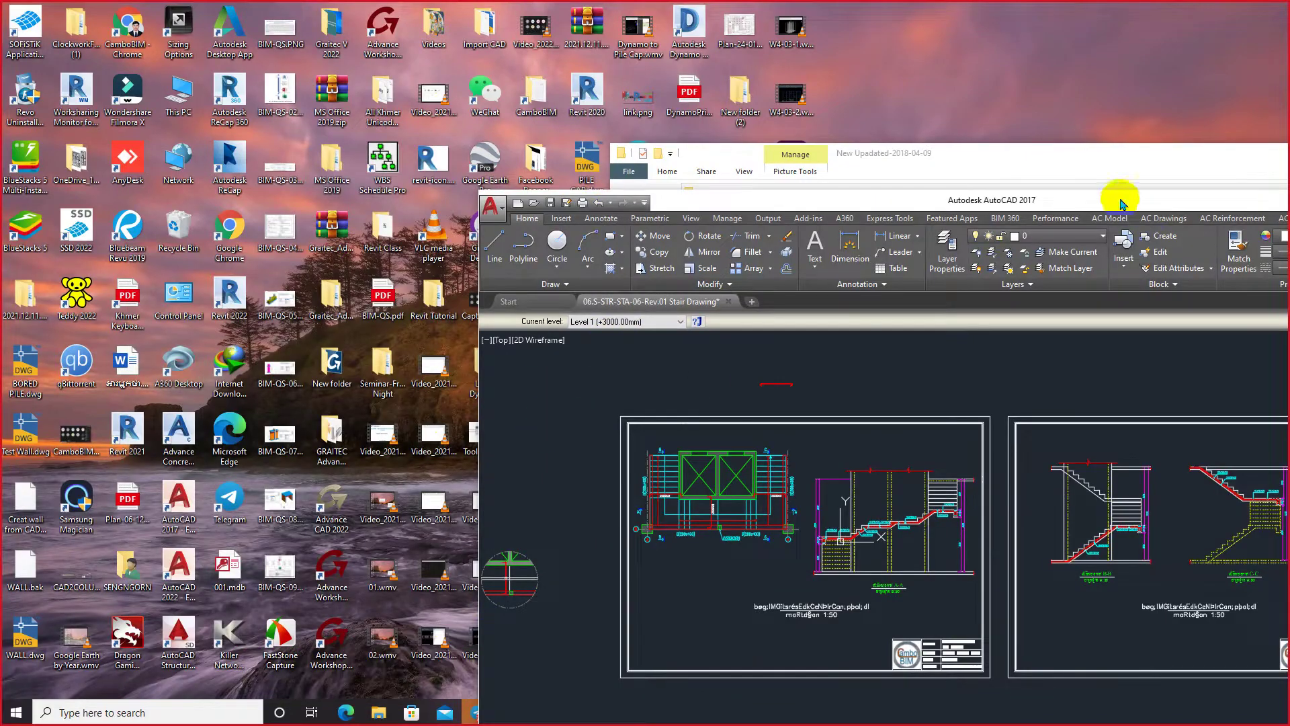
pyautogui.doubleClick(1064, 206)
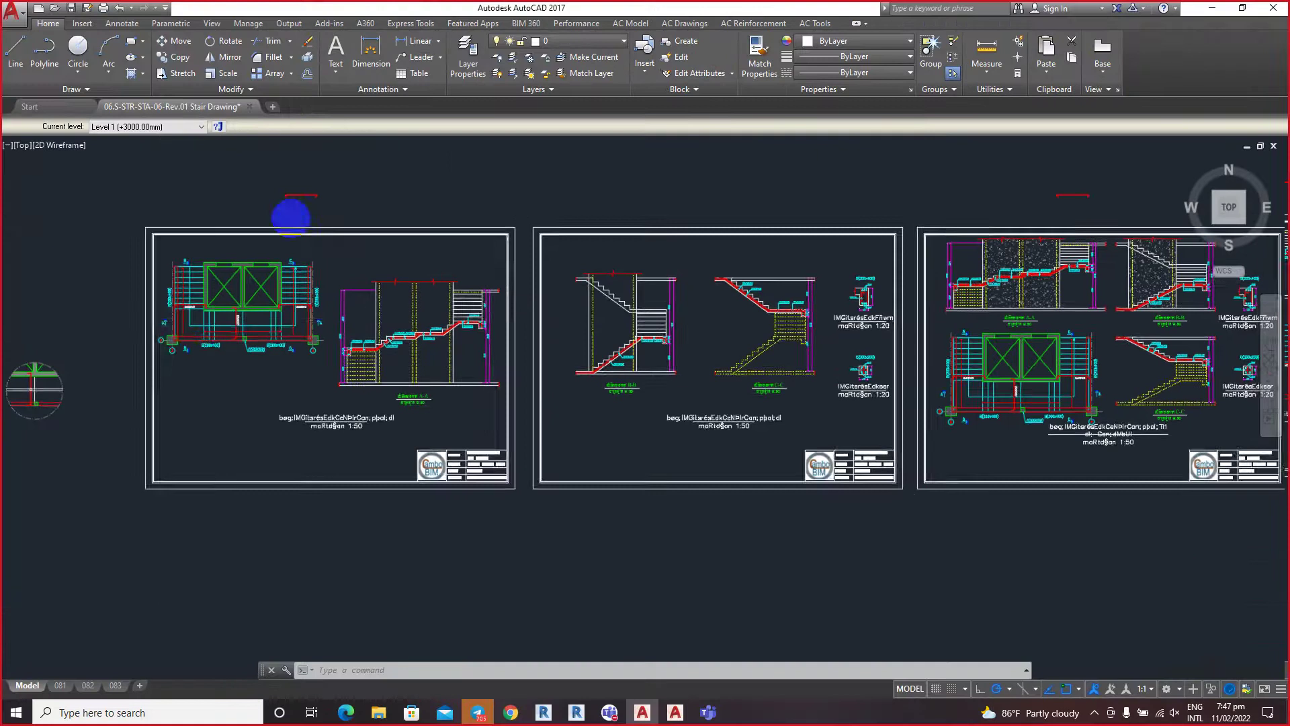
pyautogui.scroll(3, 307, 391)
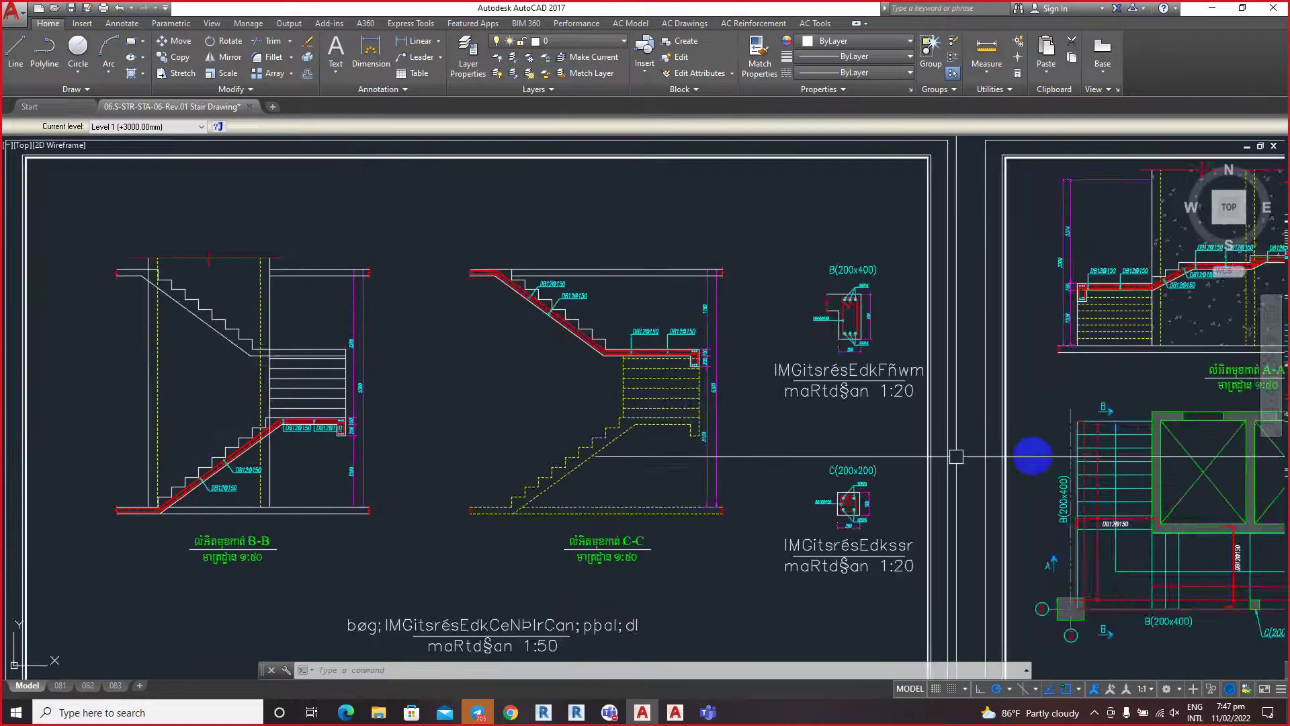
pyautogui.moveTo(1028, 450); pyautogui.dragTo(76, 438, button='middle')
pyautogui.moveTo(1075, 456); pyautogui.dragTo(821, 432, button='middle')
pyautogui.scroll(-3, 821, 432)
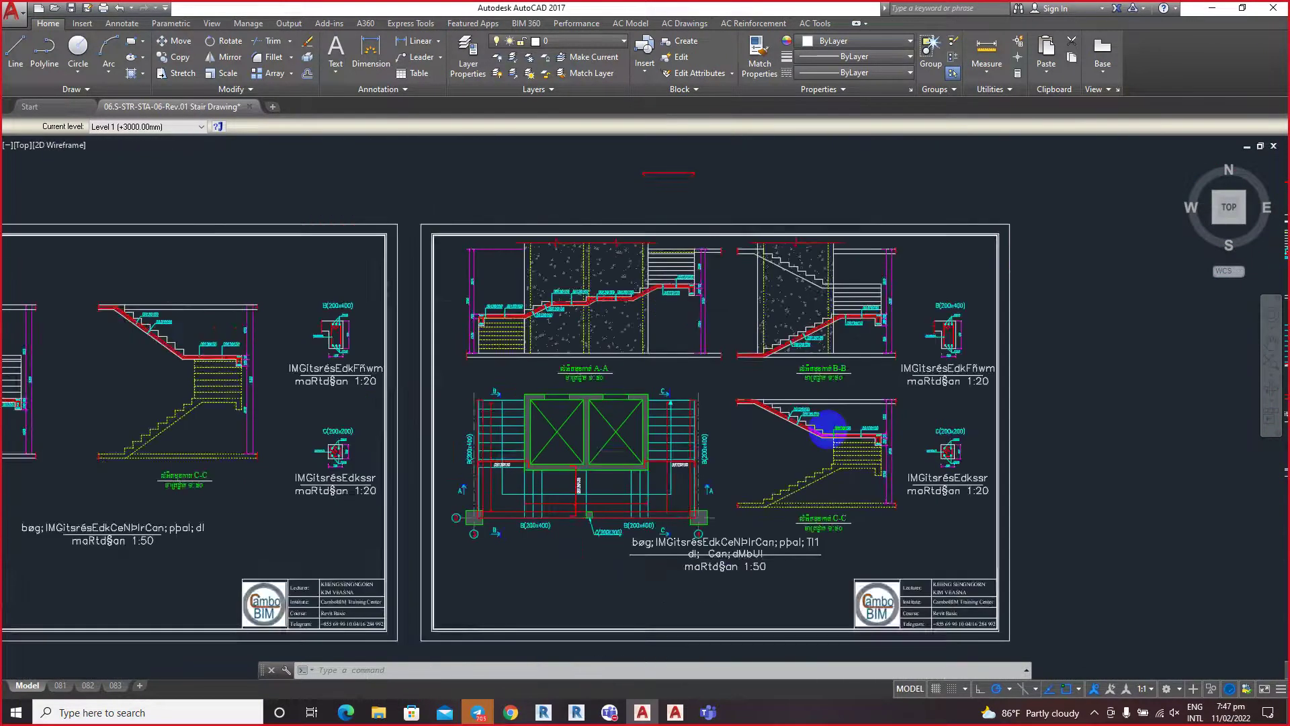
pyautogui.scroll(-2, 599, 481)
pyautogui.moveTo(599, 481); pyautogui.dragTo(1215, 502, button='middle')
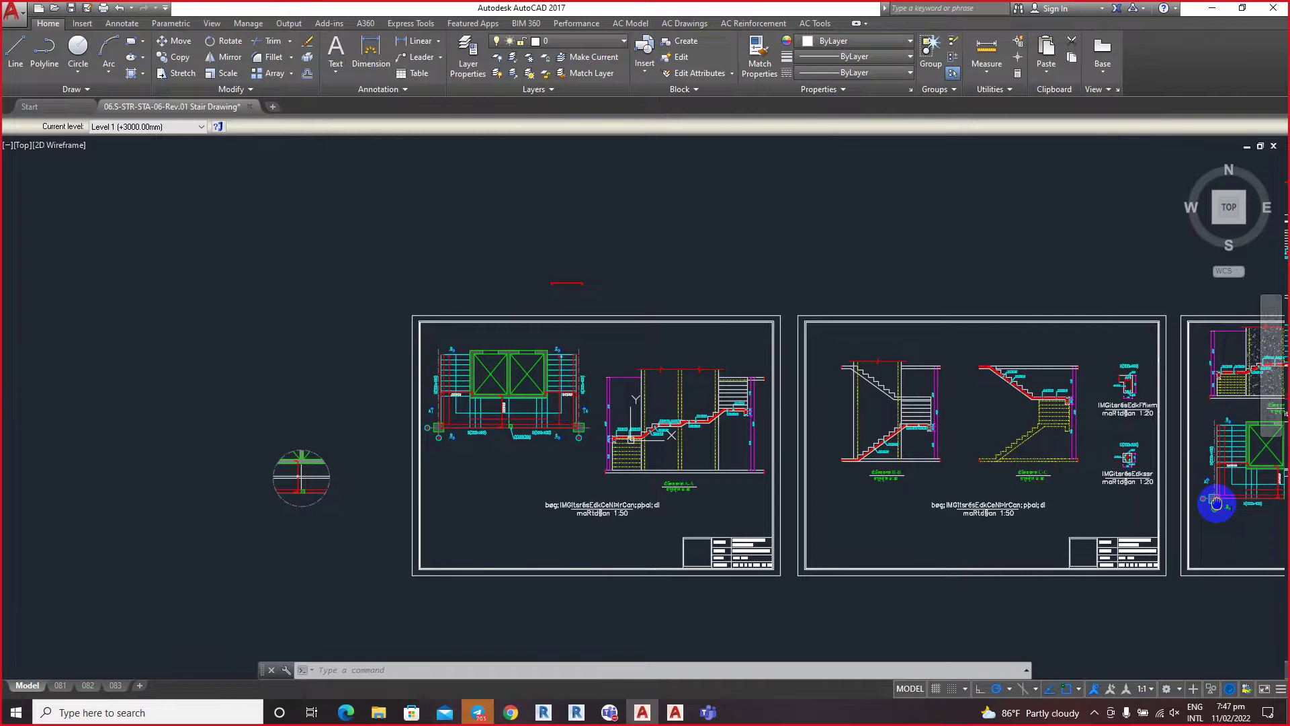
# - Pan across the sheets to inspect the stair plan and sections A-A, B-B and C-C
pyautogui.moveTo(1060, 484); pyautogui.dragTo(533, 426, button='middle')
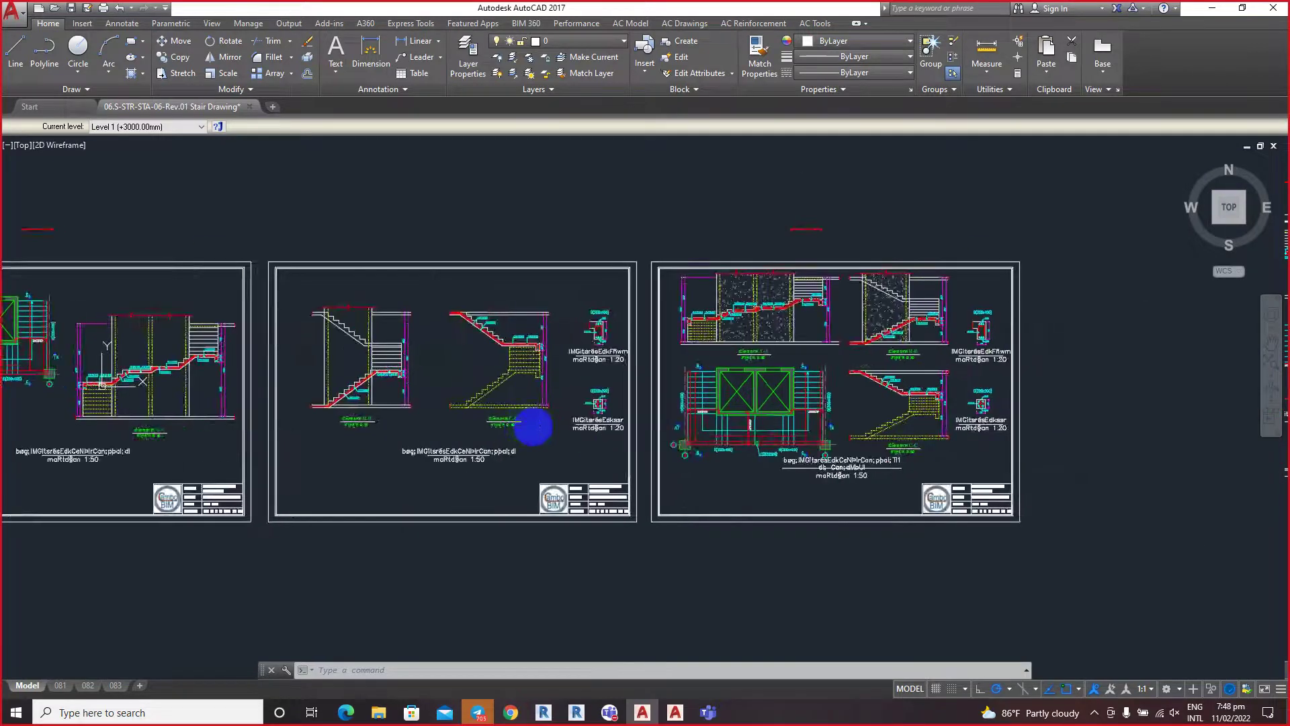
pyautogui.scroll(2, 995, 398)
pyautogui.scroll(1, 995, 398)
pyautogui.scroll(-3, 513, 476)
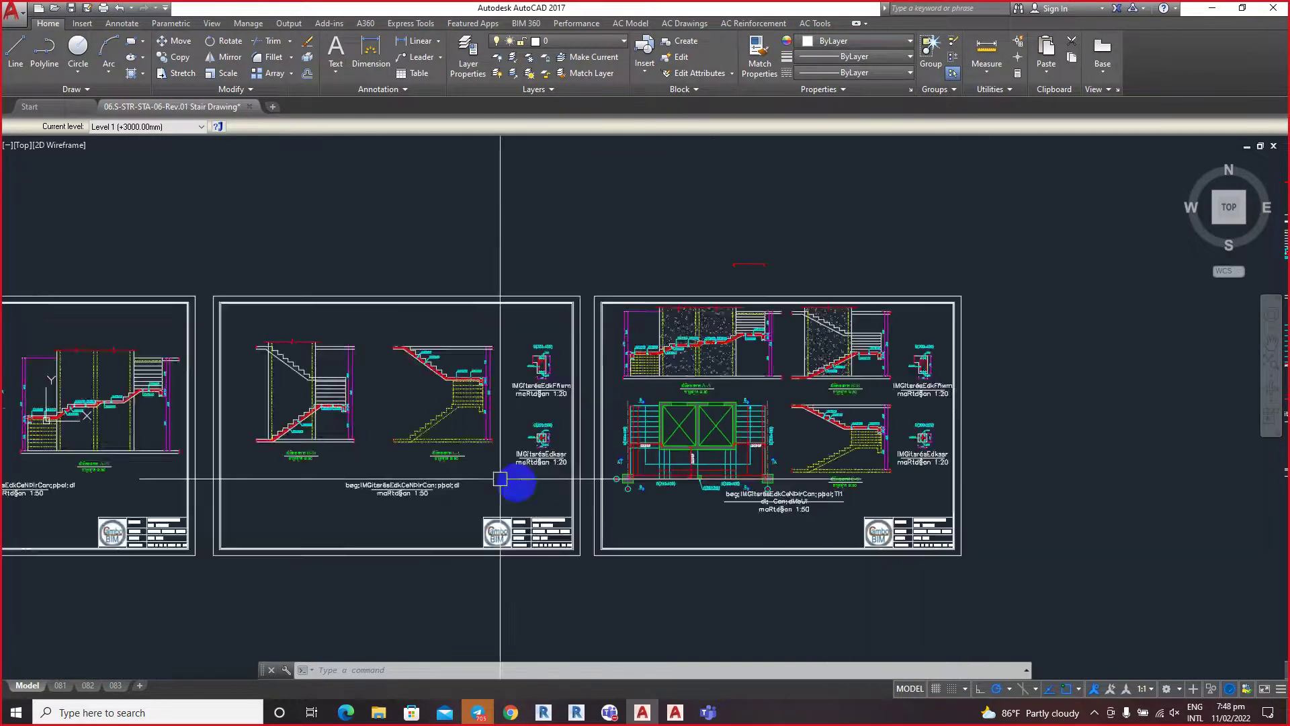
pyautogui.moveTo(512, 475); pyautogui.dragTo(1251, 481, button='middle')
pyautogui.scroll(4, 900, 430)
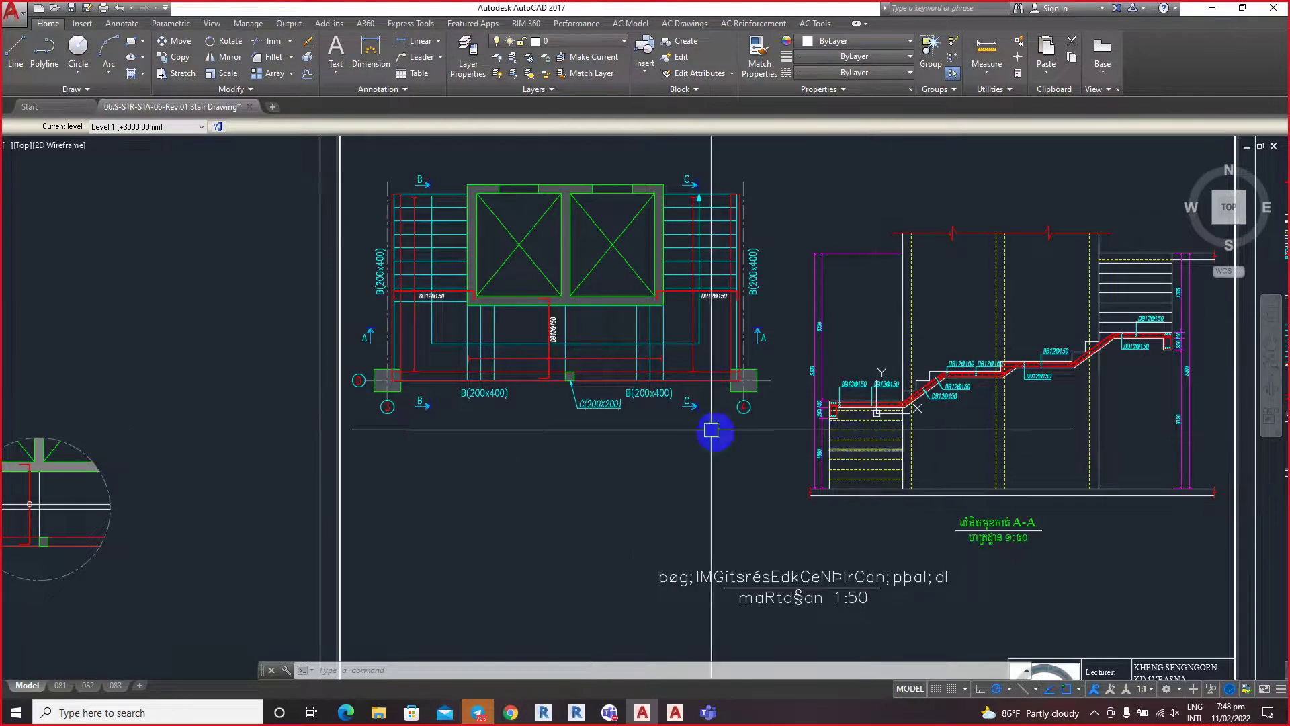
pyautogui.moveTo(711, 432)
pyautogui.mouseDown(button='middle')
pyautogui.moveTo(743, 381)
pyautogui.moveTo(896, 343)
pyautogui.mouseUp(button='middle')
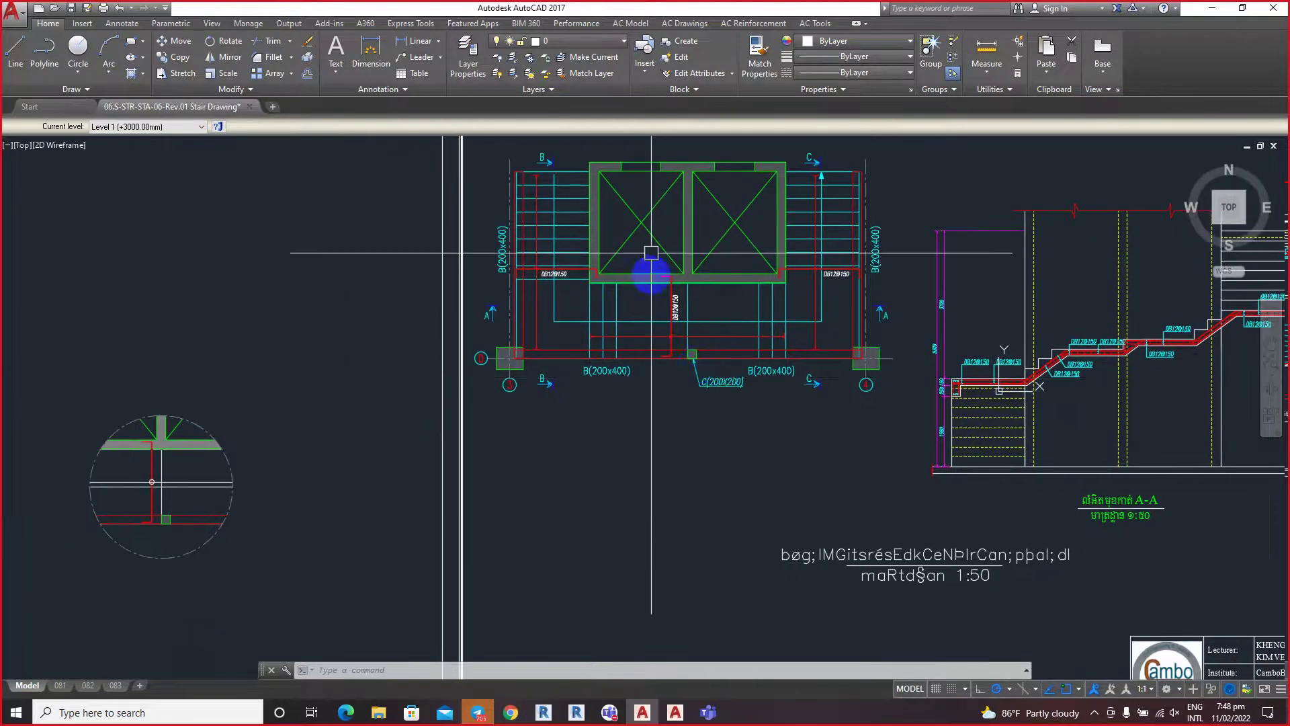
pyautogui.scroll(4, 656, 282)
pyautogui.scroll(-3, 645, 311)
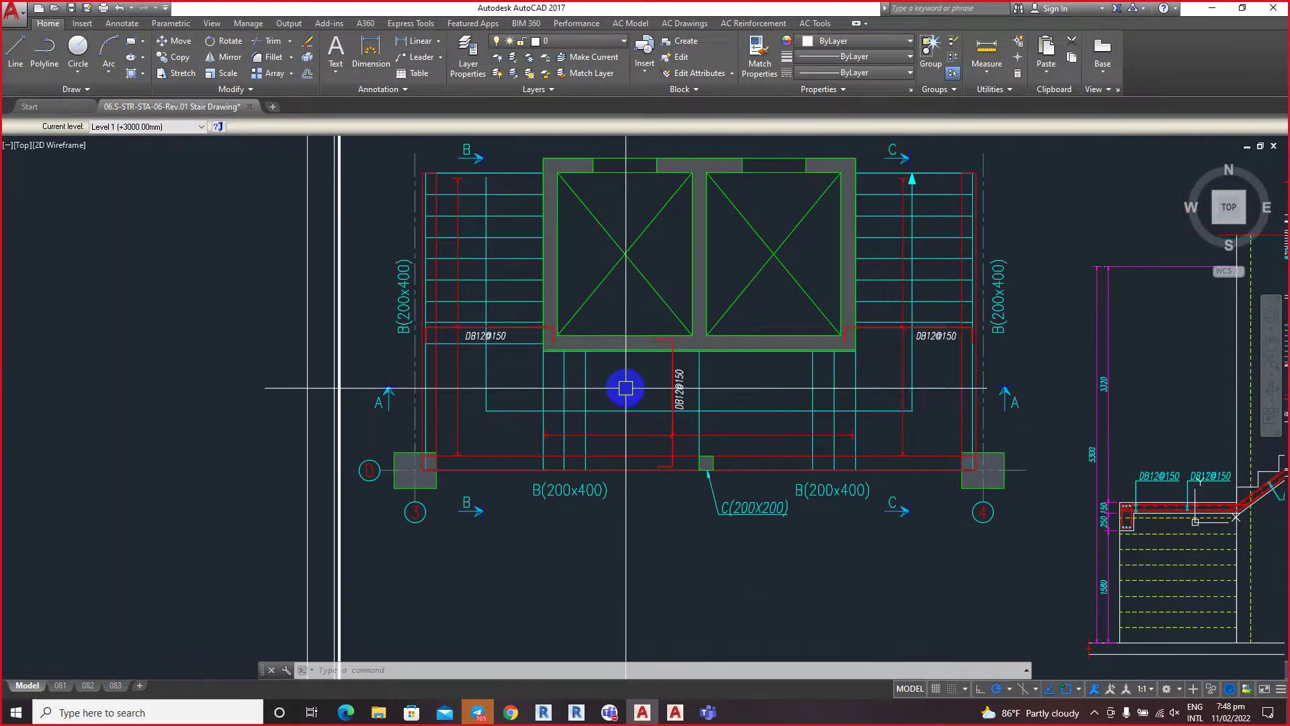
pyautogui.scroll(-3, 633, 325)
pyautogui.scroll(-2, 374, 311)
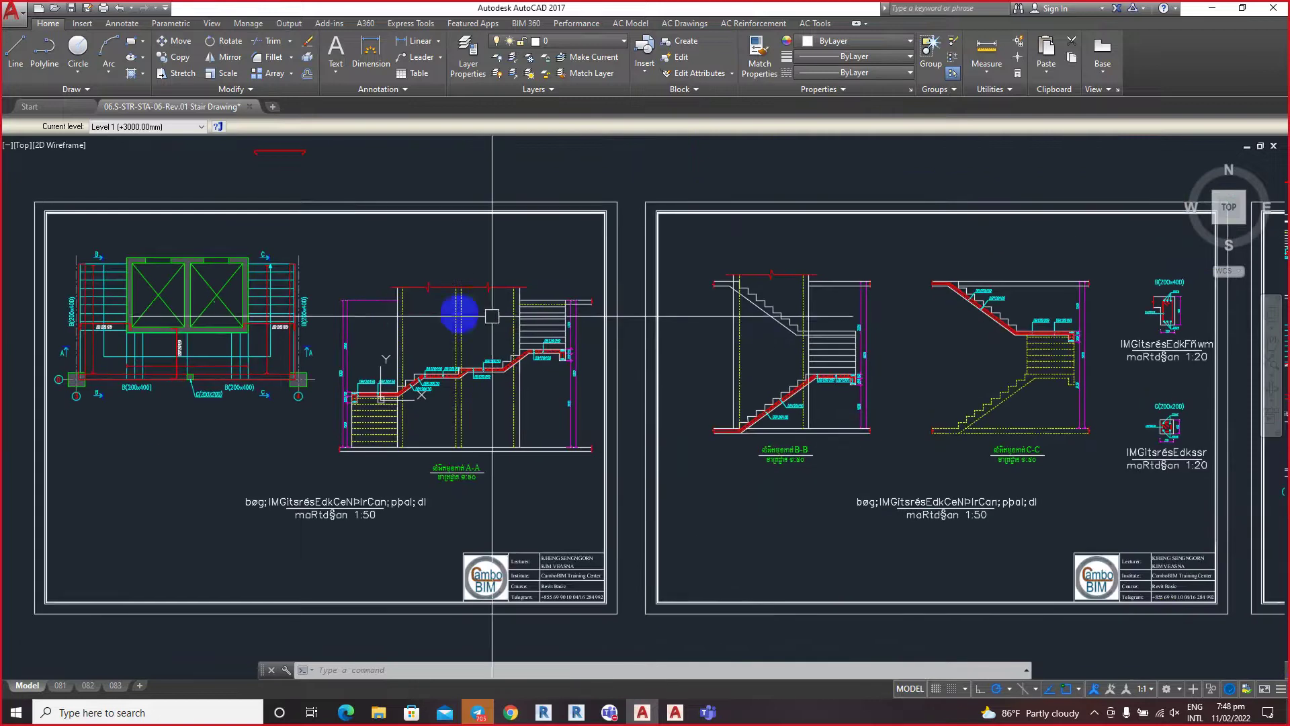
pyautogui.scroll(2, 973, 353)
pyautogui.moveTo(728, 351); pyautogui.dragTo(475, 289, button='middle')
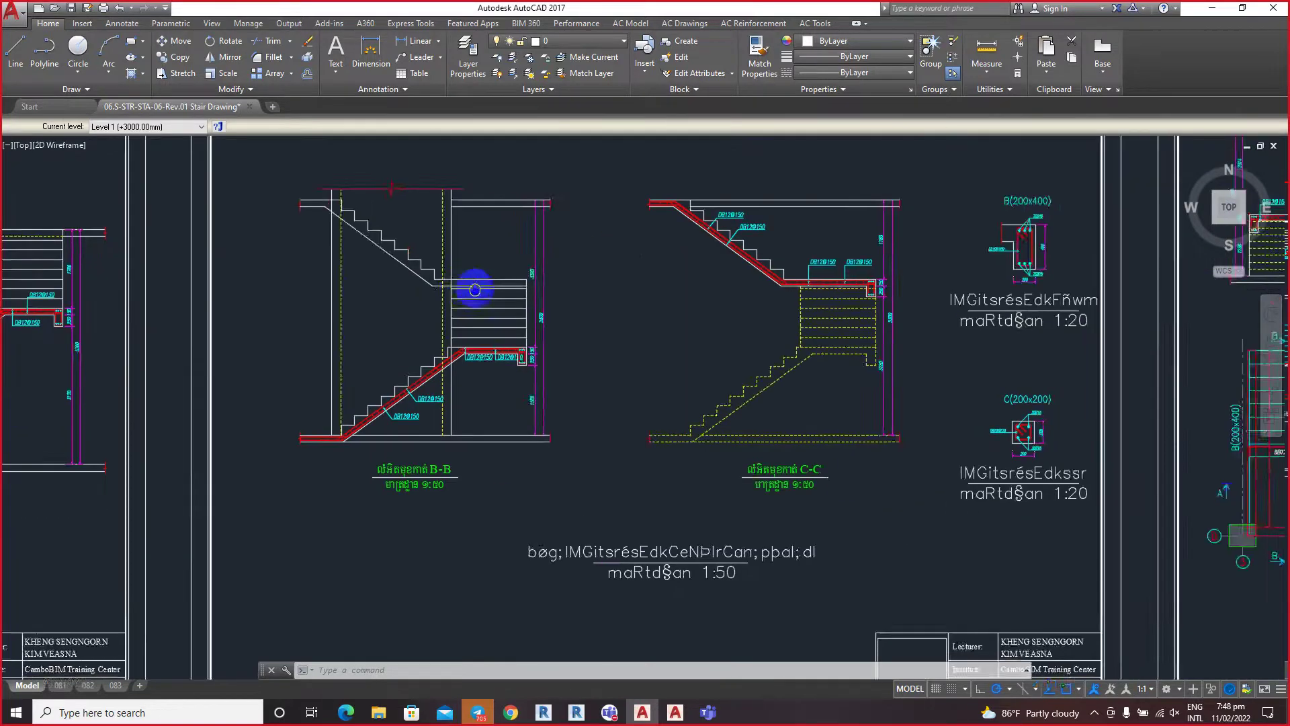
pyautogui.scroll(2, 870, 287)
pyautogui.scroll(-4, 930, 409)
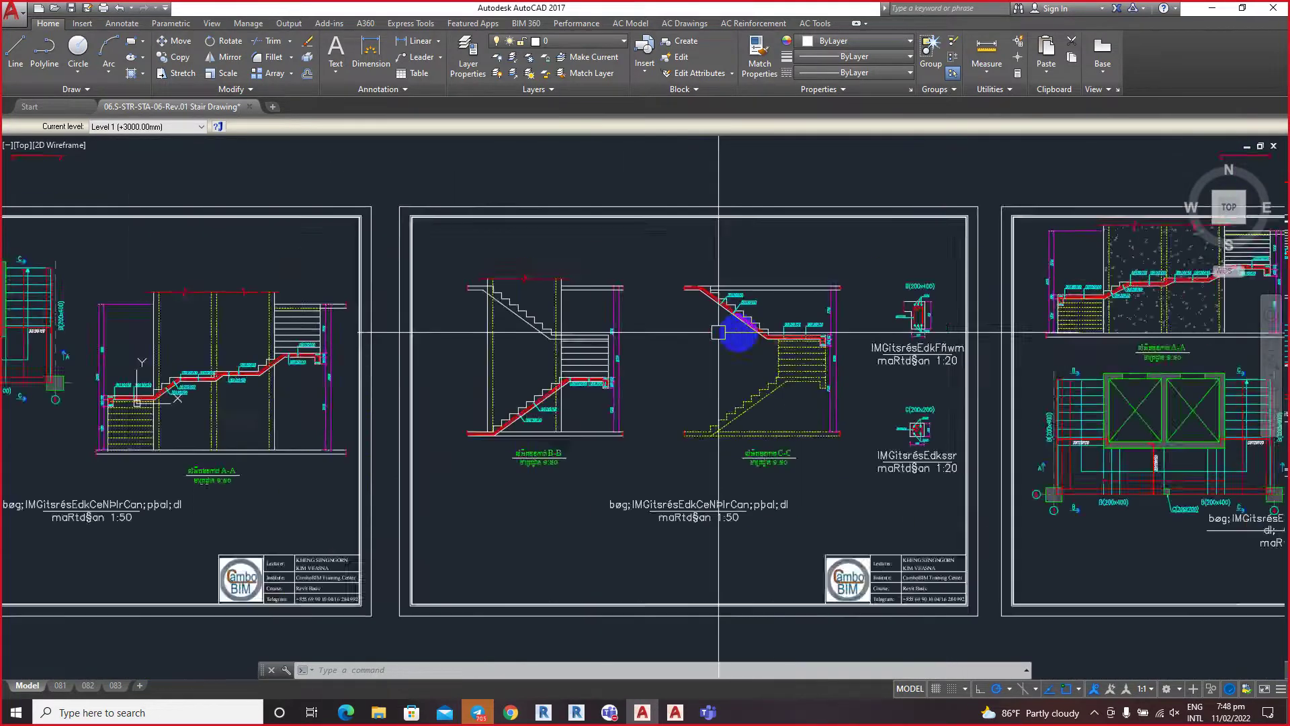
pyautogui.scroll(-1, 655, 325)
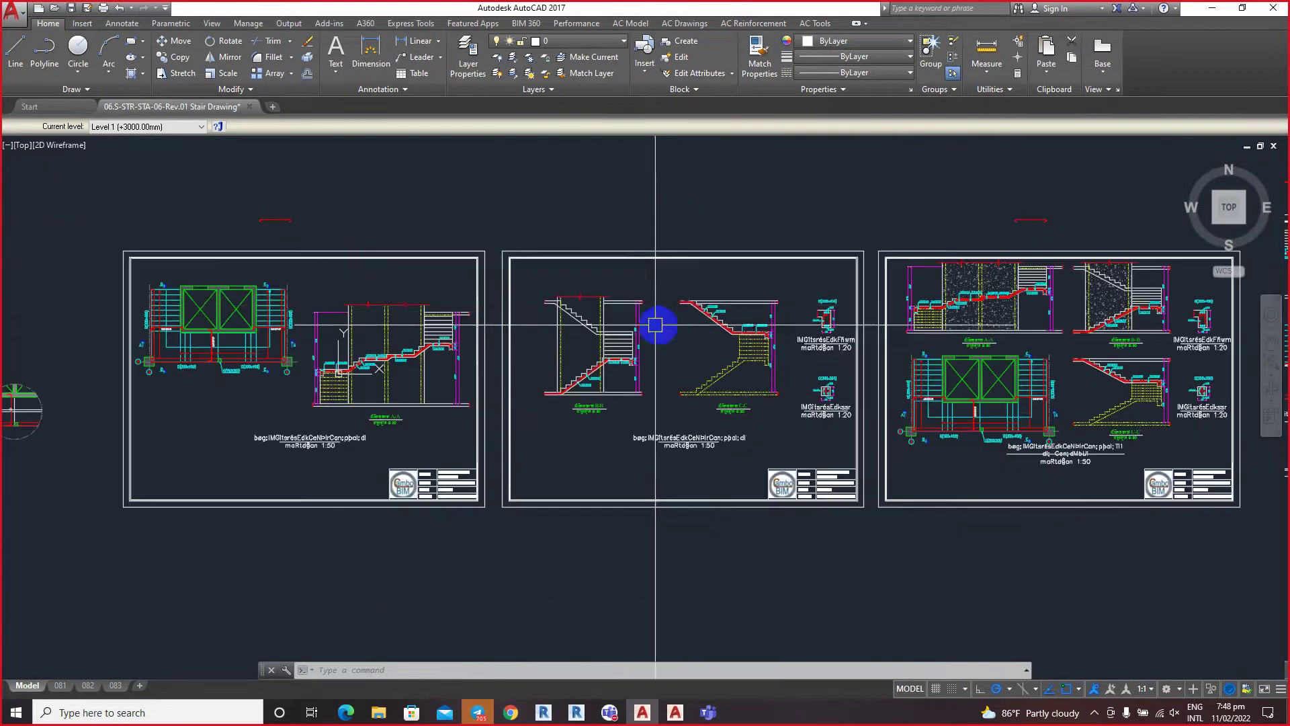
# - Zoom in on section A-A, then centre the stair plan beside the lift core
pyautogui.click(102, 239)
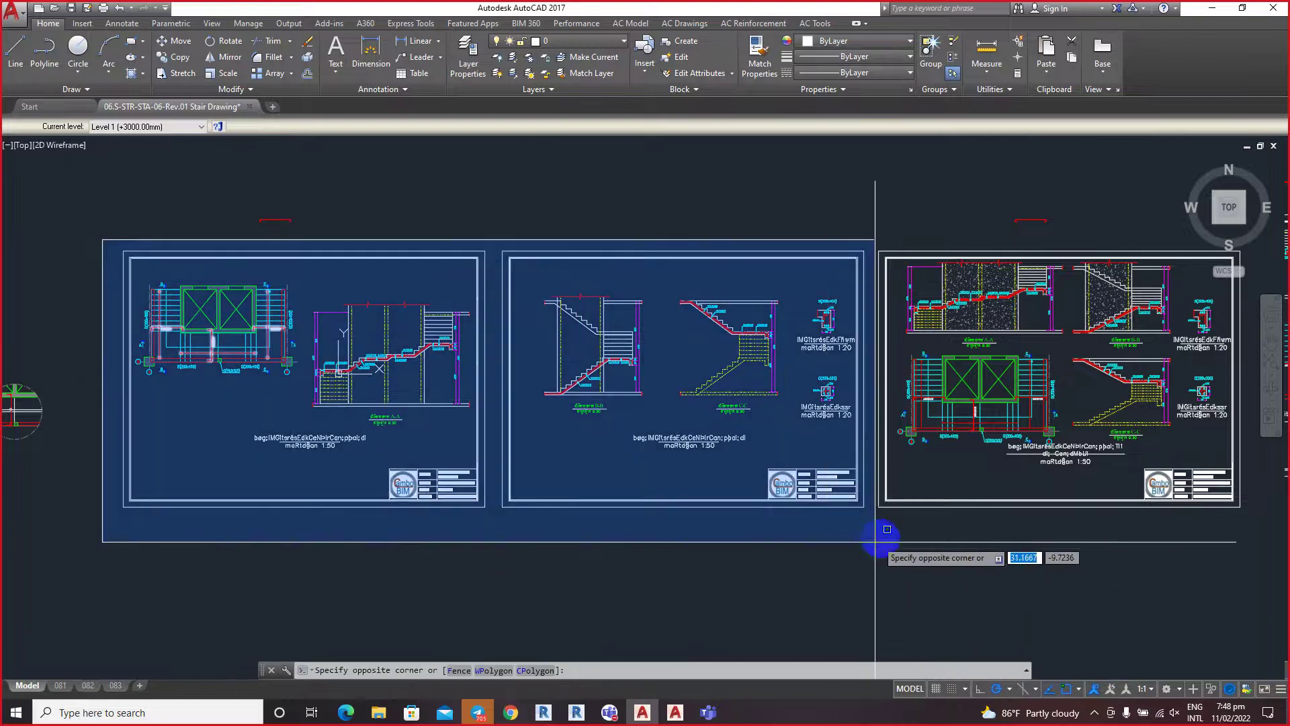
pyautogui.click(383, 240)
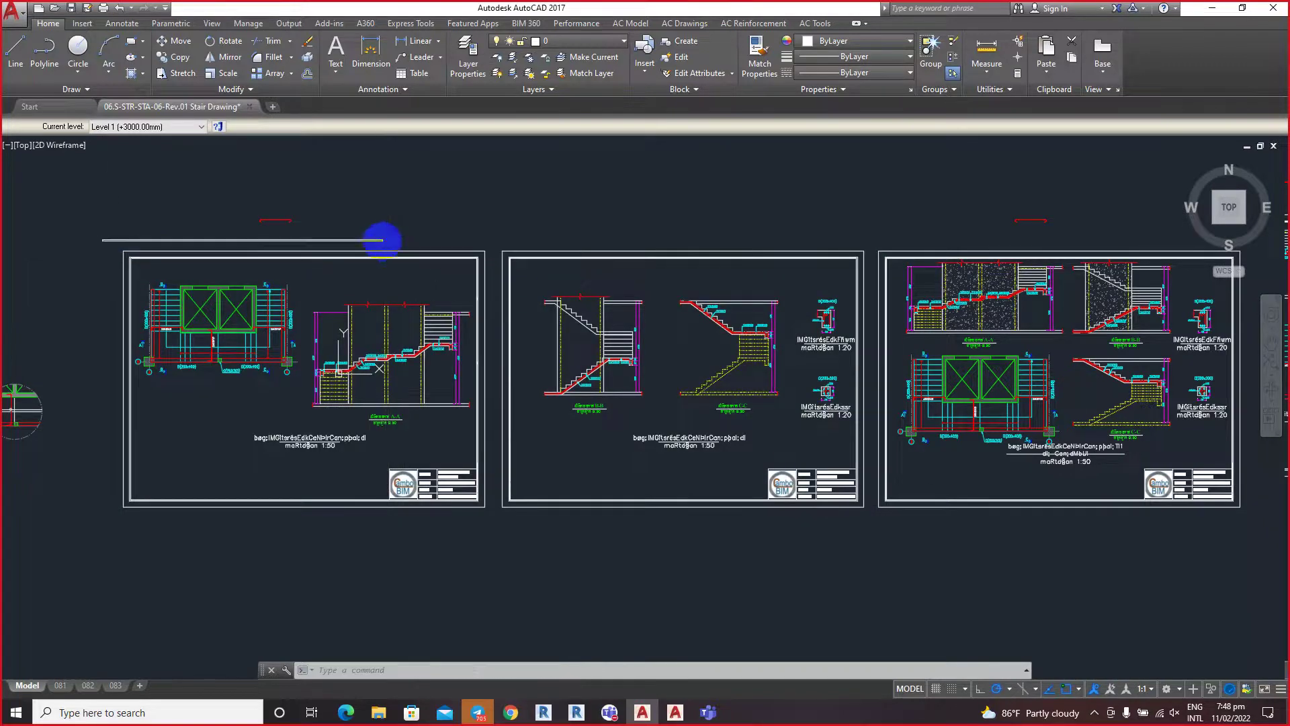
pyautogui.scroll(3, 178, 340)
pyautogui.scroll(2, 590, 403)
pyautogui.scroll(1, 680, 401)
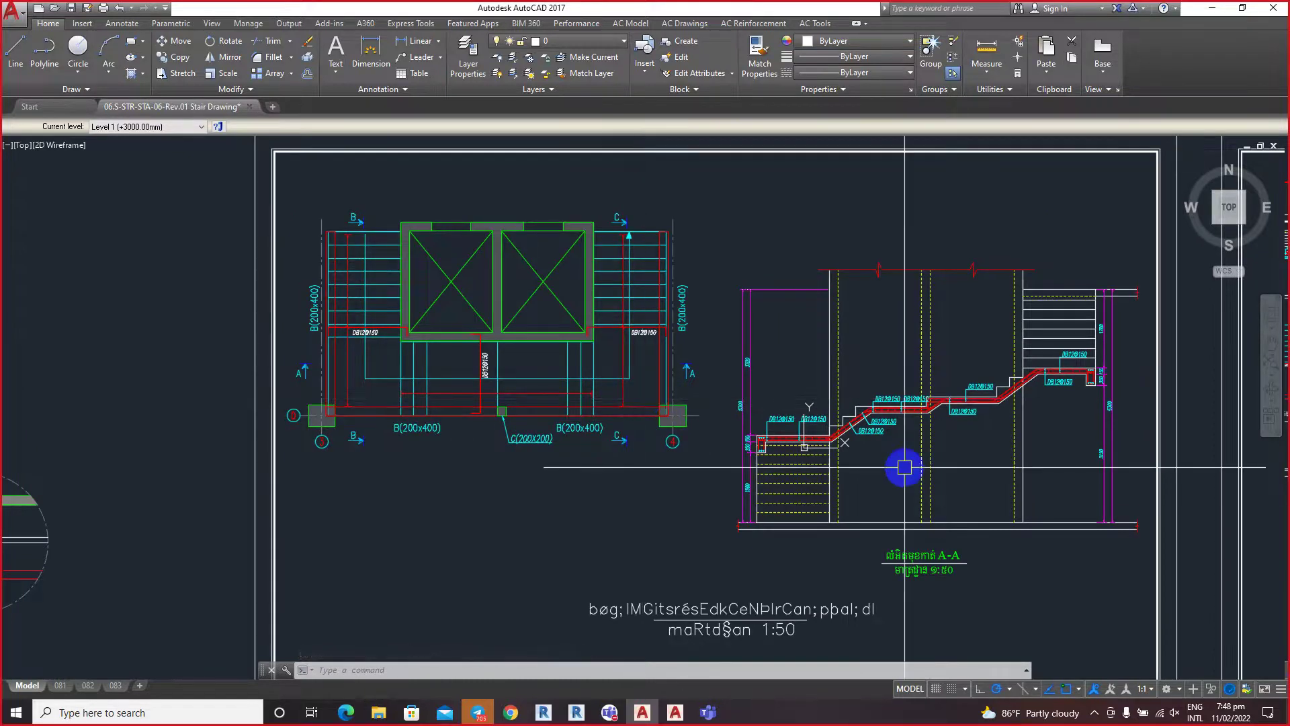
pyautogui.scroll(3, 856, 453)
pyautogui.scroll(-3, 1037, 461)
pyautogui.moveTo(1037, 461); pyautogui.dragTo(582, 394, button='middle')
pyautogui.scroll(4, 591, 196)
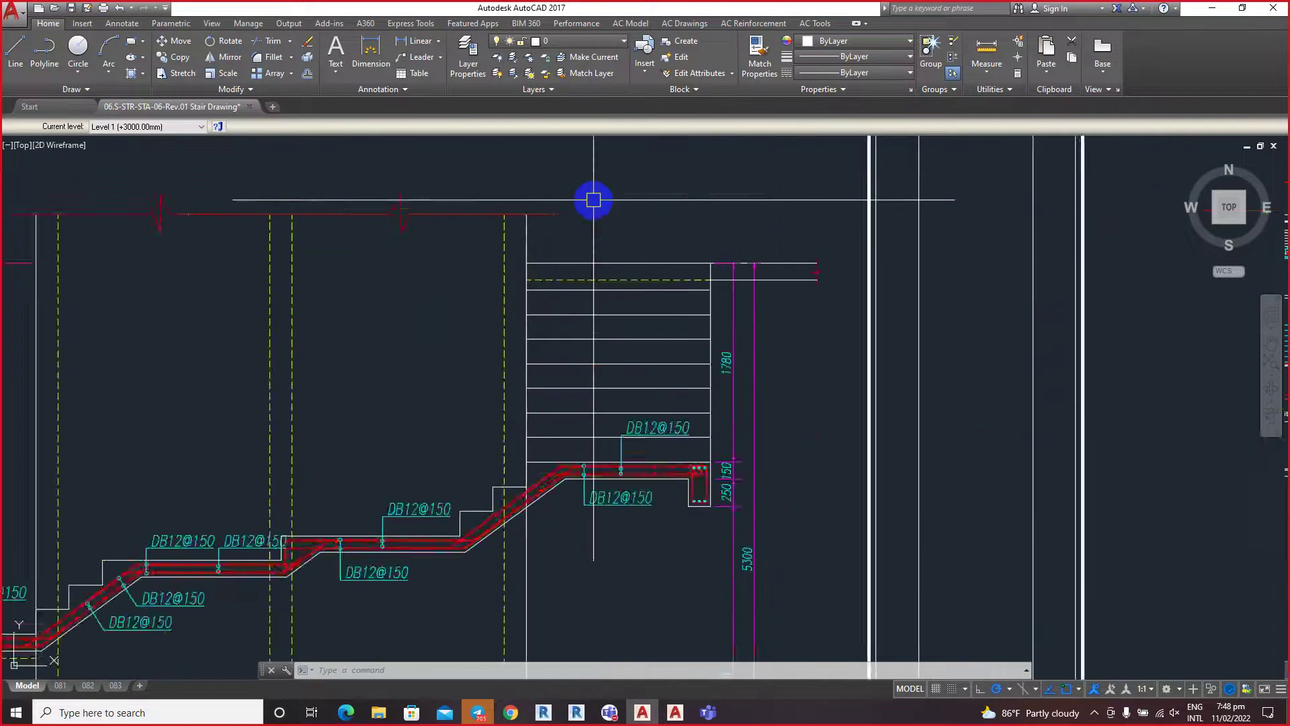
pyautogui.scroll(-2, 397, 360)
pyautogui.moveTo(397, 360); pyautogui.dragTo(1244, 336, button='middle')
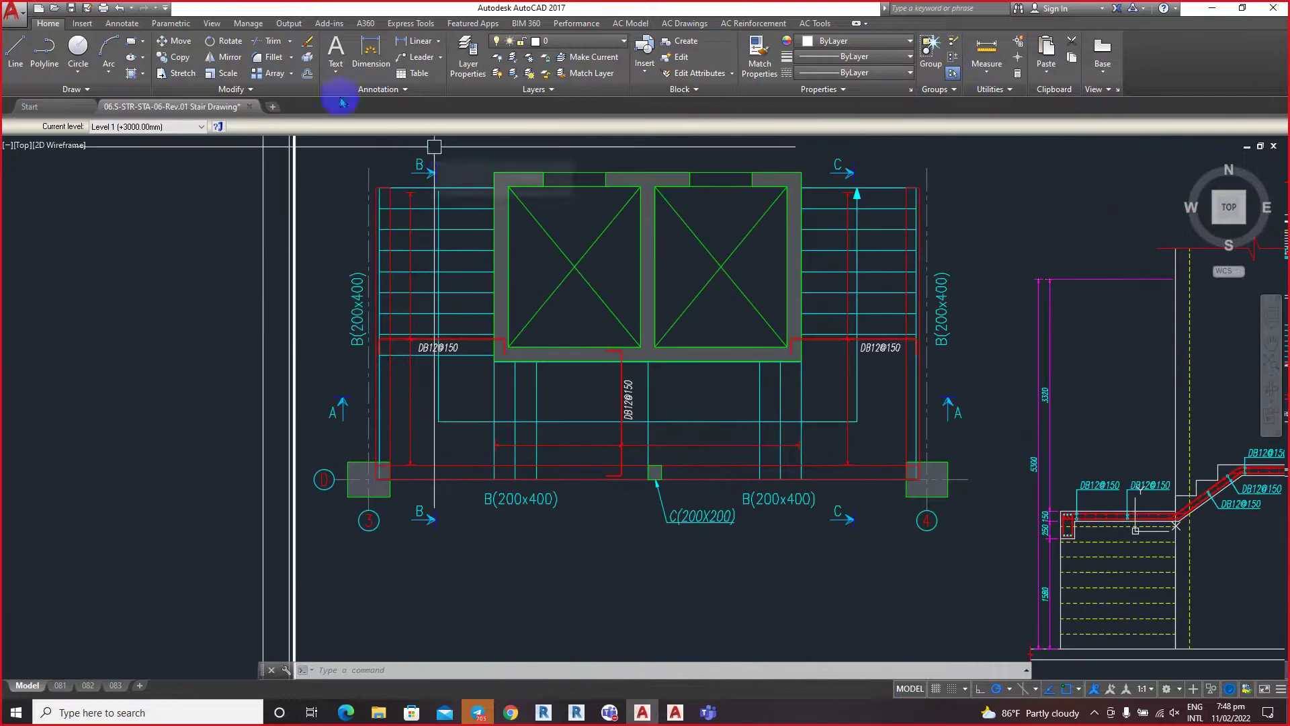
# - Dimension the upper flight's width as 1650, from its top-left corner to the core wall
pyautogui.scroll(2, 424, 172)
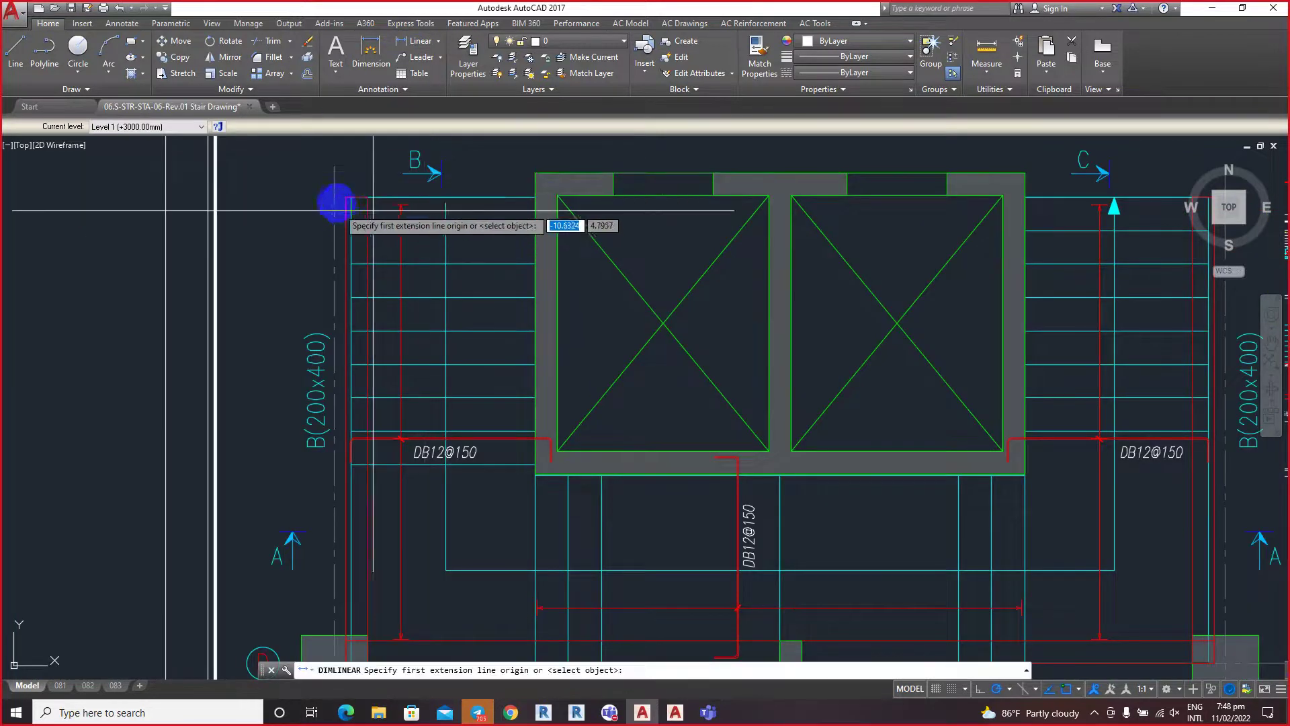
pyautogui.scroll(4, 345, 196)
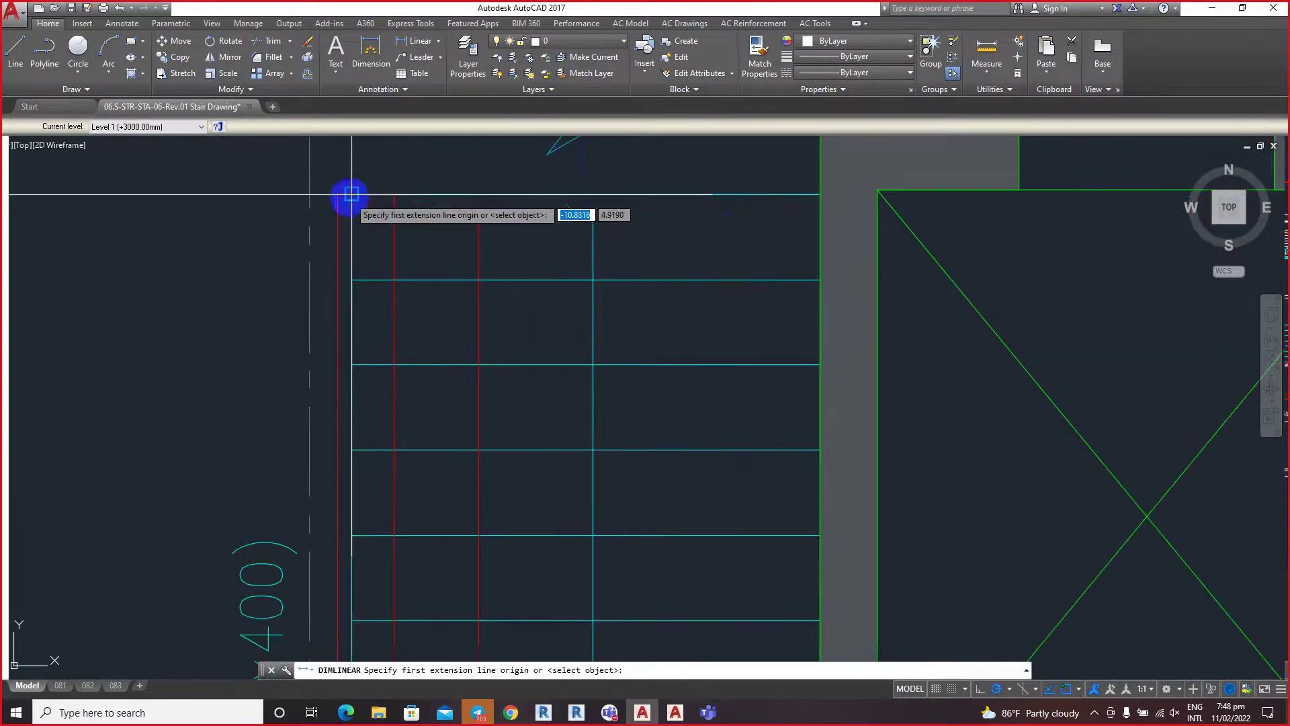
pyautogui.click(350, 194)
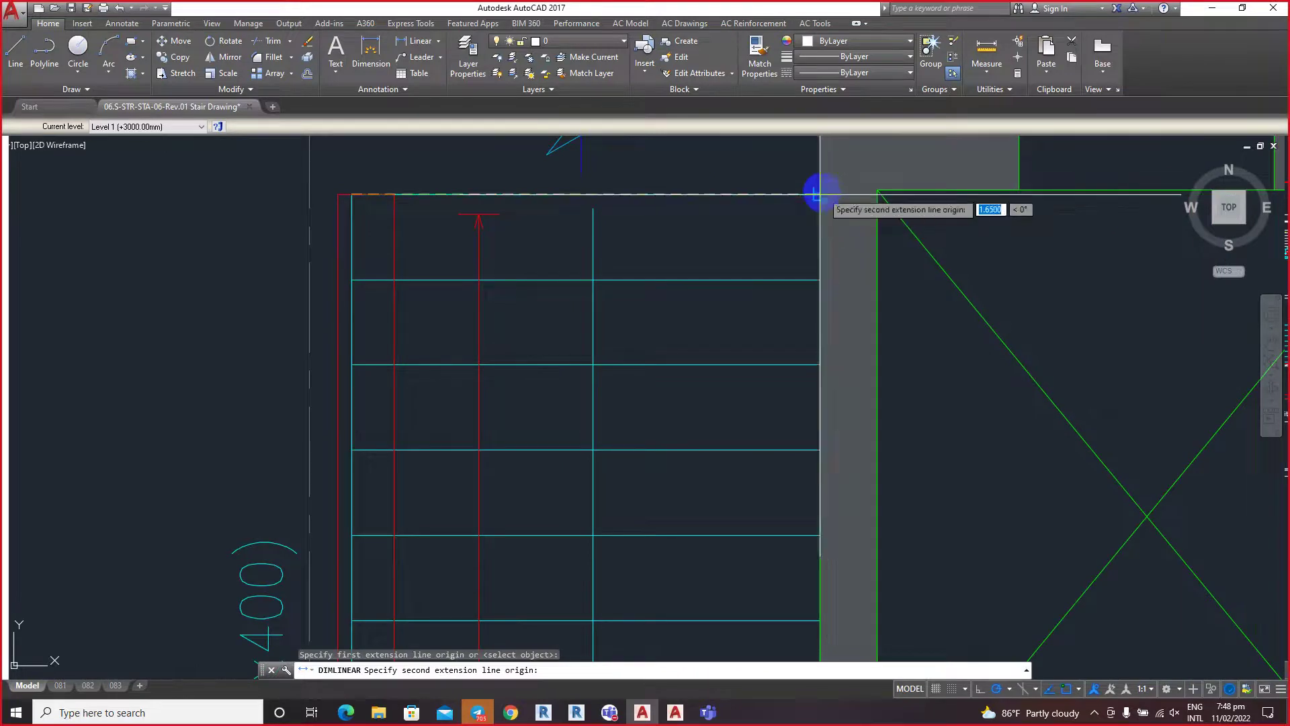
pyautogui.moveTo(818, 194); pyautogui.dragTo(795, 381, button='middle')
pyautogui.click(797, 381)
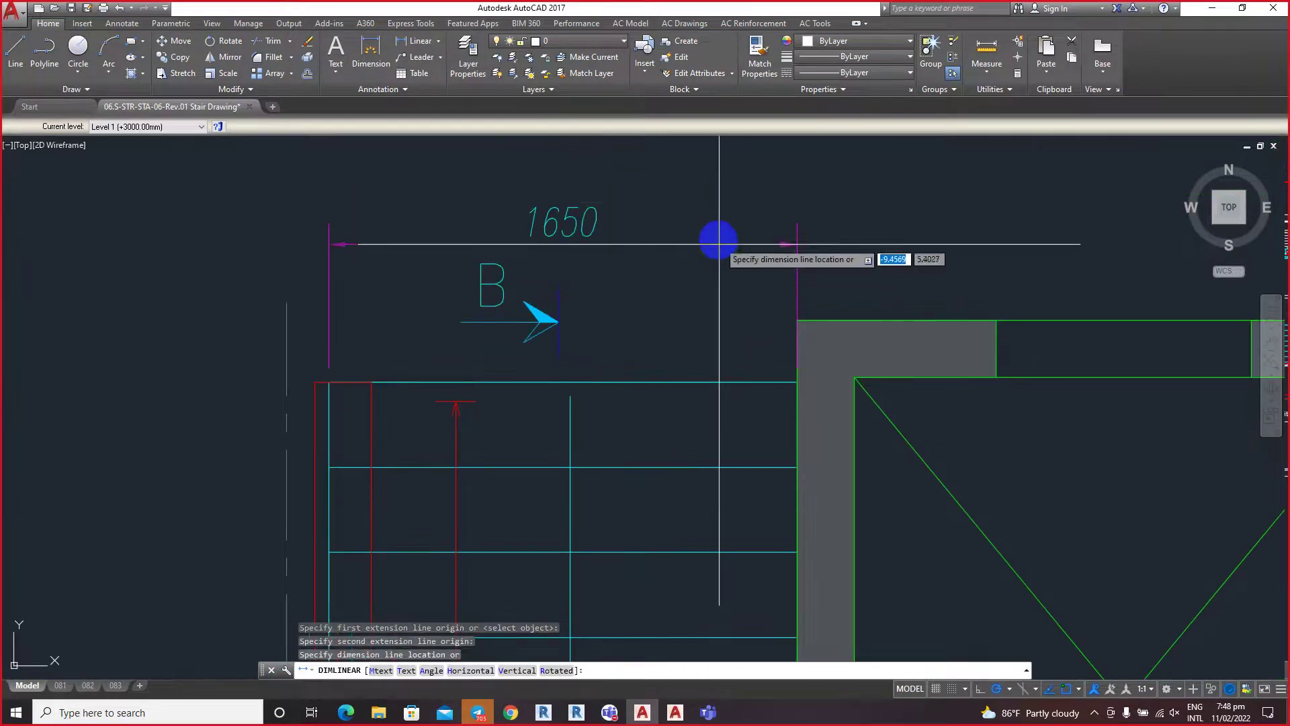
pyautogui.click(717, 222)
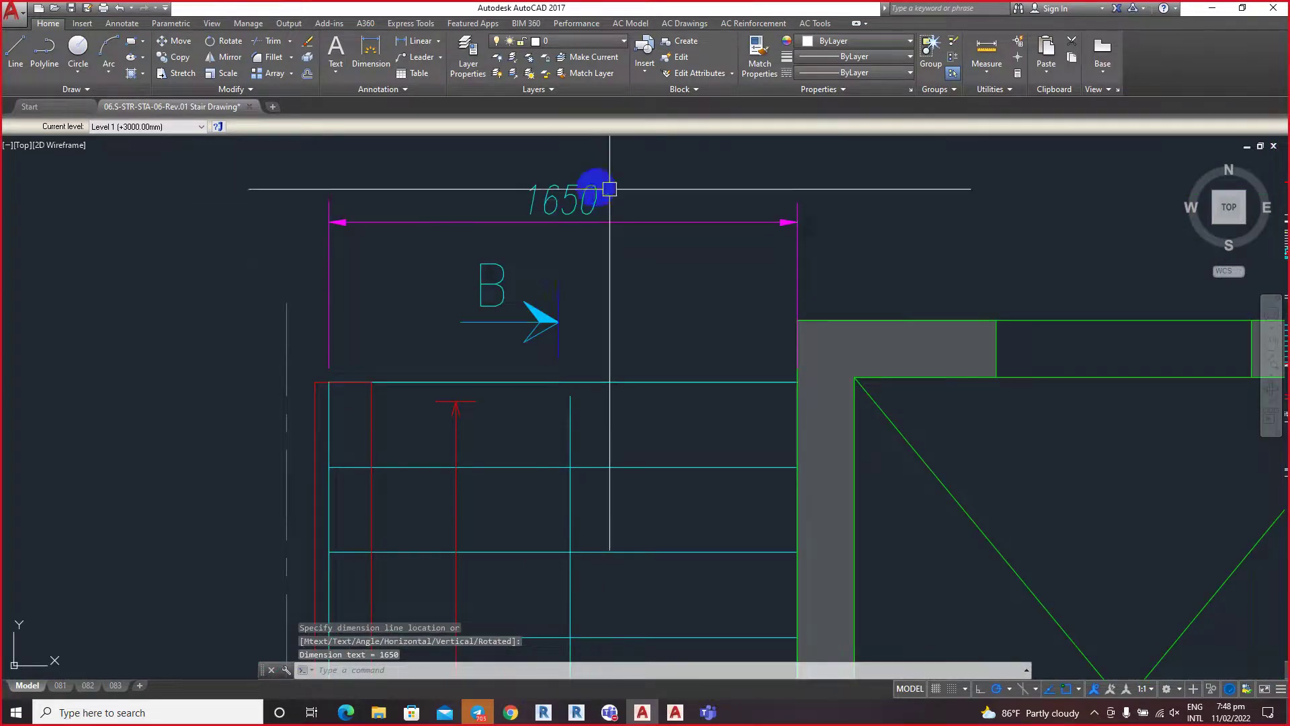
pyautogui.scroll(-2, 585, 269)
pyautogui.moveTo(590, 291); pyautogui.dragTo(584, 230, button='middle')
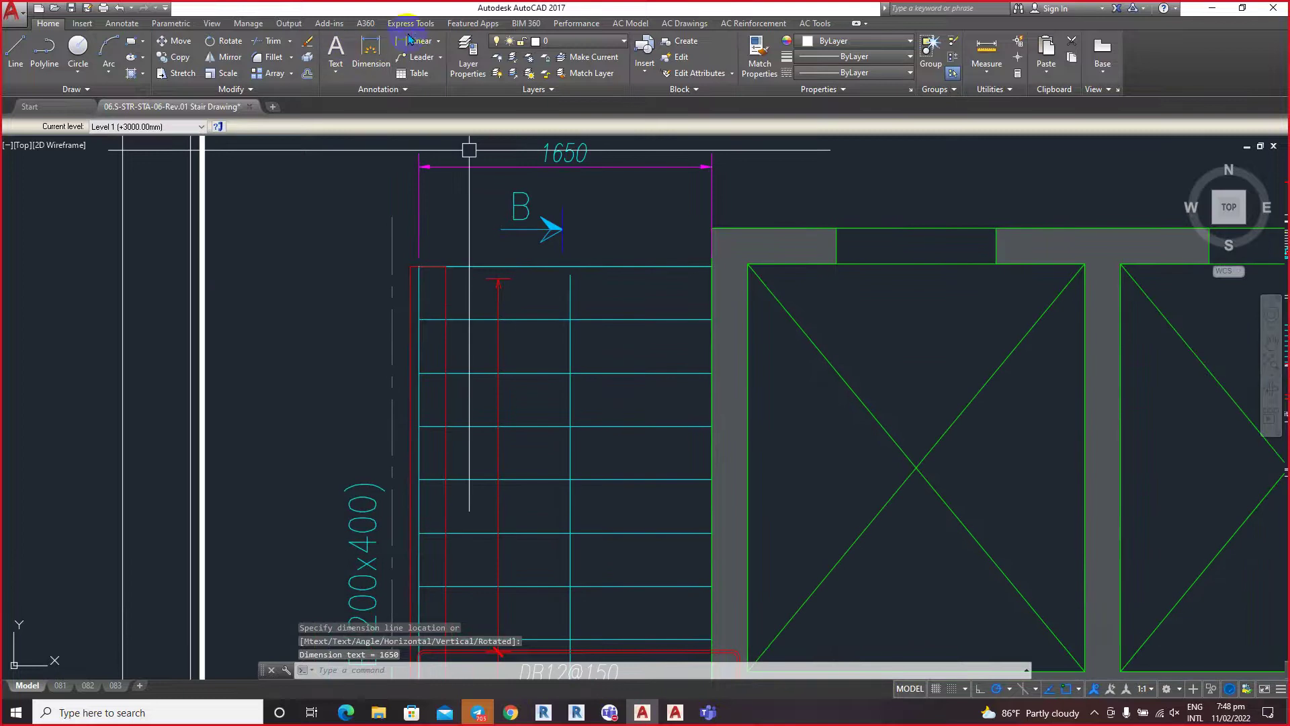
# - Add a vertical 300 step-depth dimension beside the stair, then zoom out to the whole plan
pyautogui.press('Return')
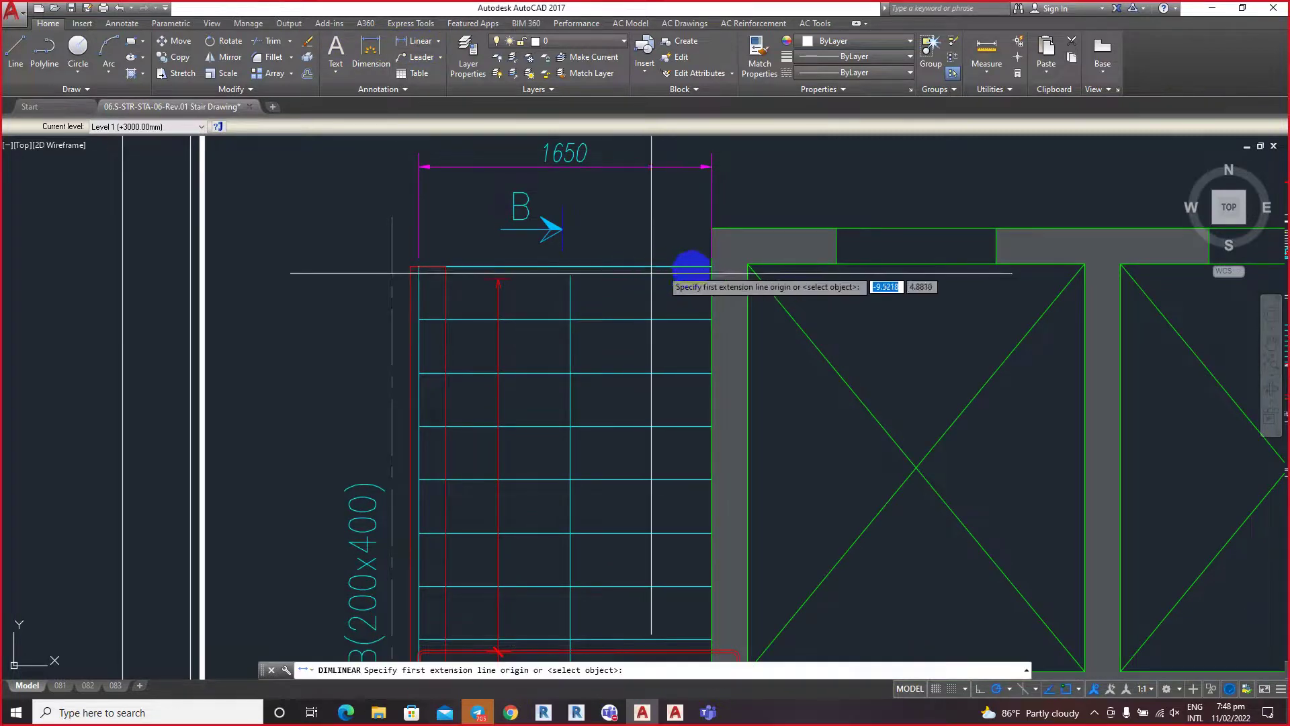
pyautogui.click(710, 267)
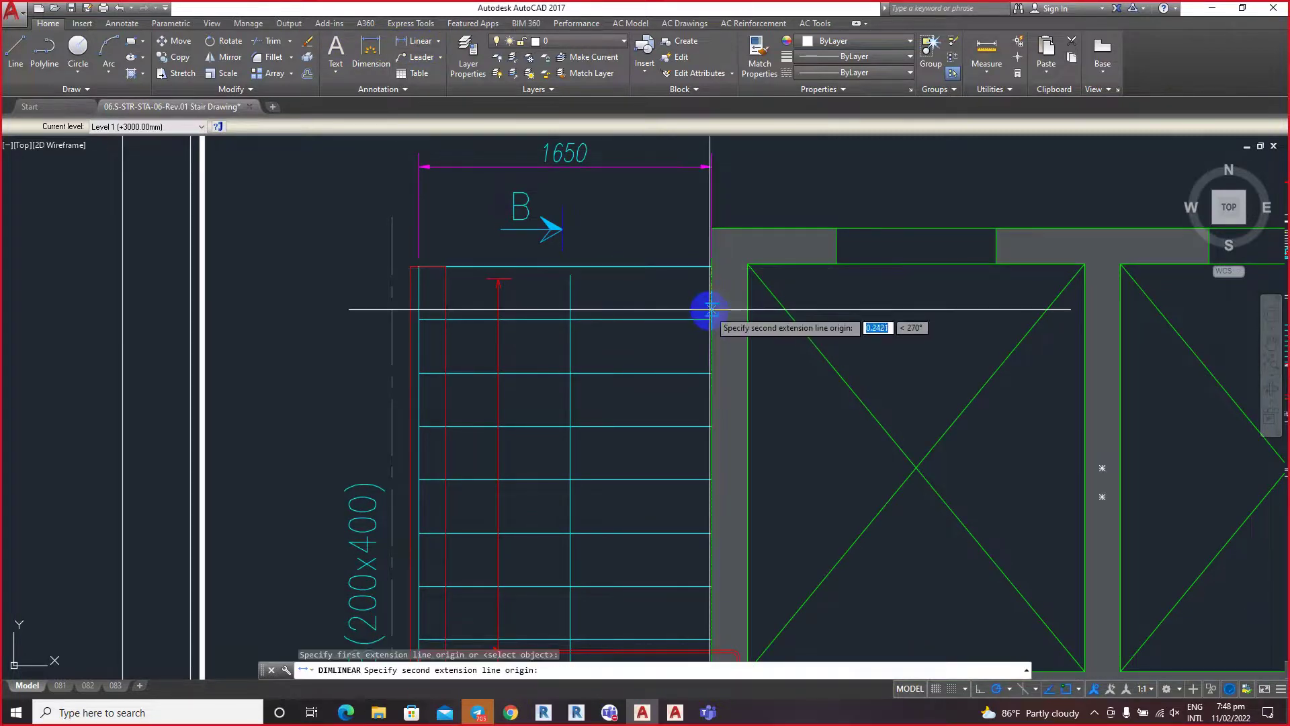
pyautogui.click(710, 319)
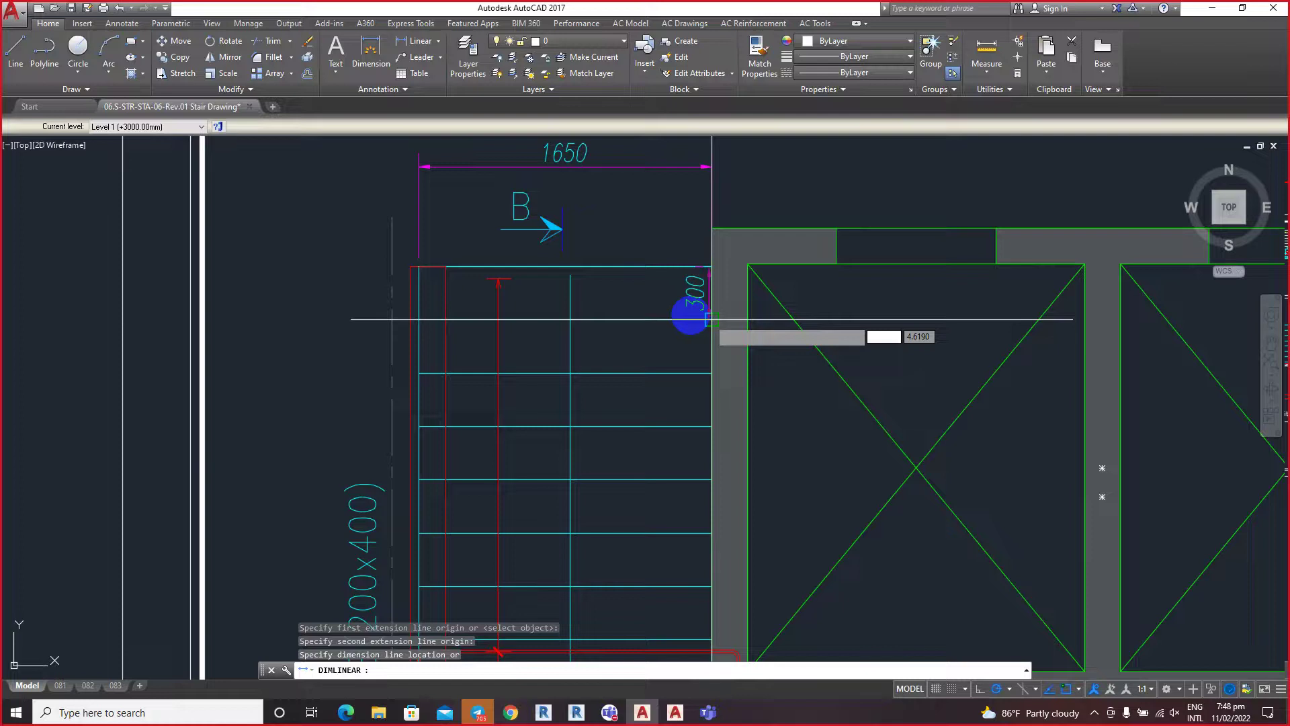
pyautogui.click(349, 231)
pyautogui.scroll(-2, 345, 231)
pyautogui.scroll(-1, 411, 280)
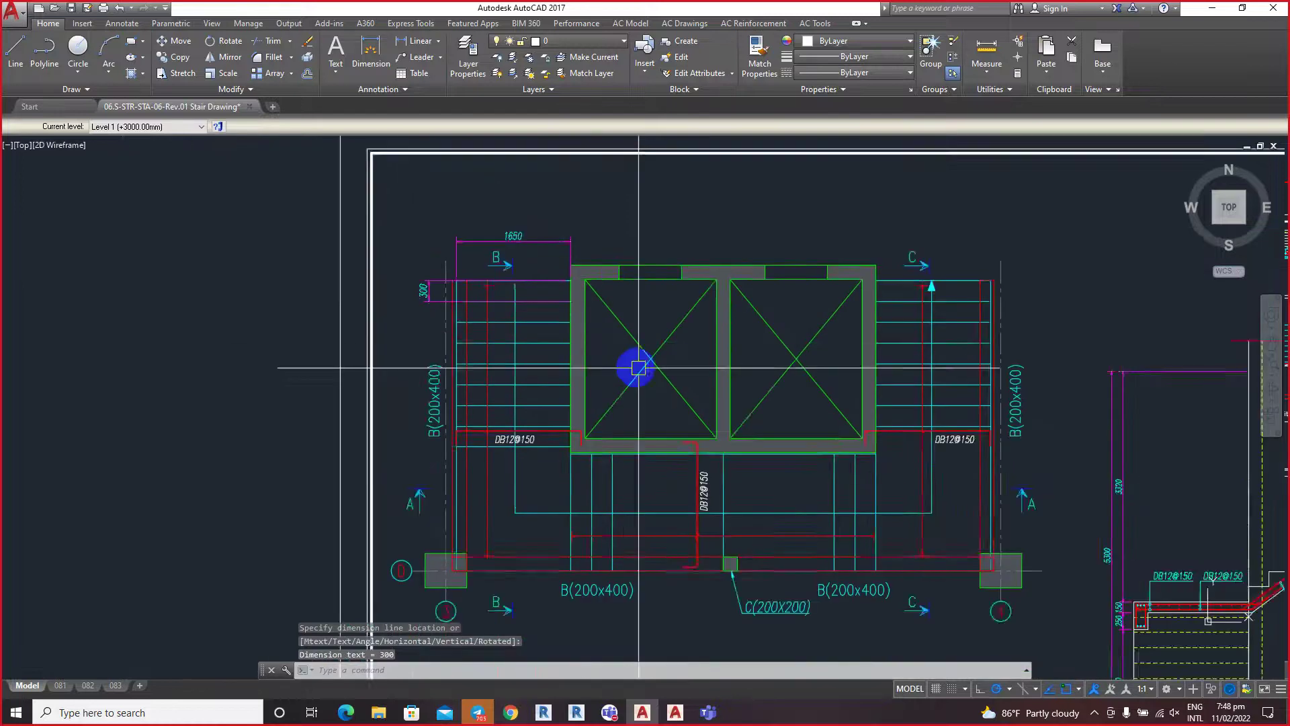
pyautogui.moveTo(634, 369); pyautogui.dragTo(572, 190, button='middle')
pyautogui.scroll(-1, 809, 325)
pyautogui.scroll(1, 930, 343)
pyautogui.scroll(1, 909, 383)
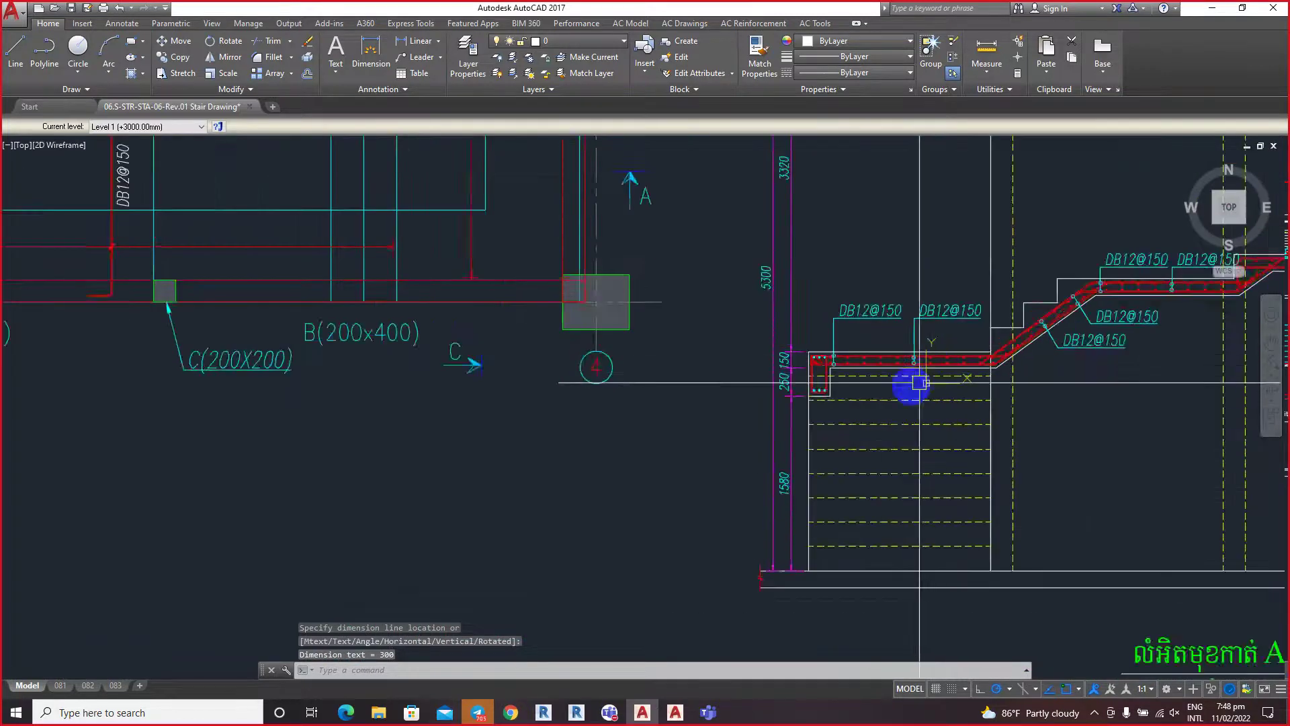
pyautogui.scroll(-2, 1024, 351)
pyautogui.scroll(1, 999, 375)
# - Dimension the riser height in the stair section as 220
pyautogui.moveTo(1000, 375); pyautogui.dragTo(539, 335, button='middle')
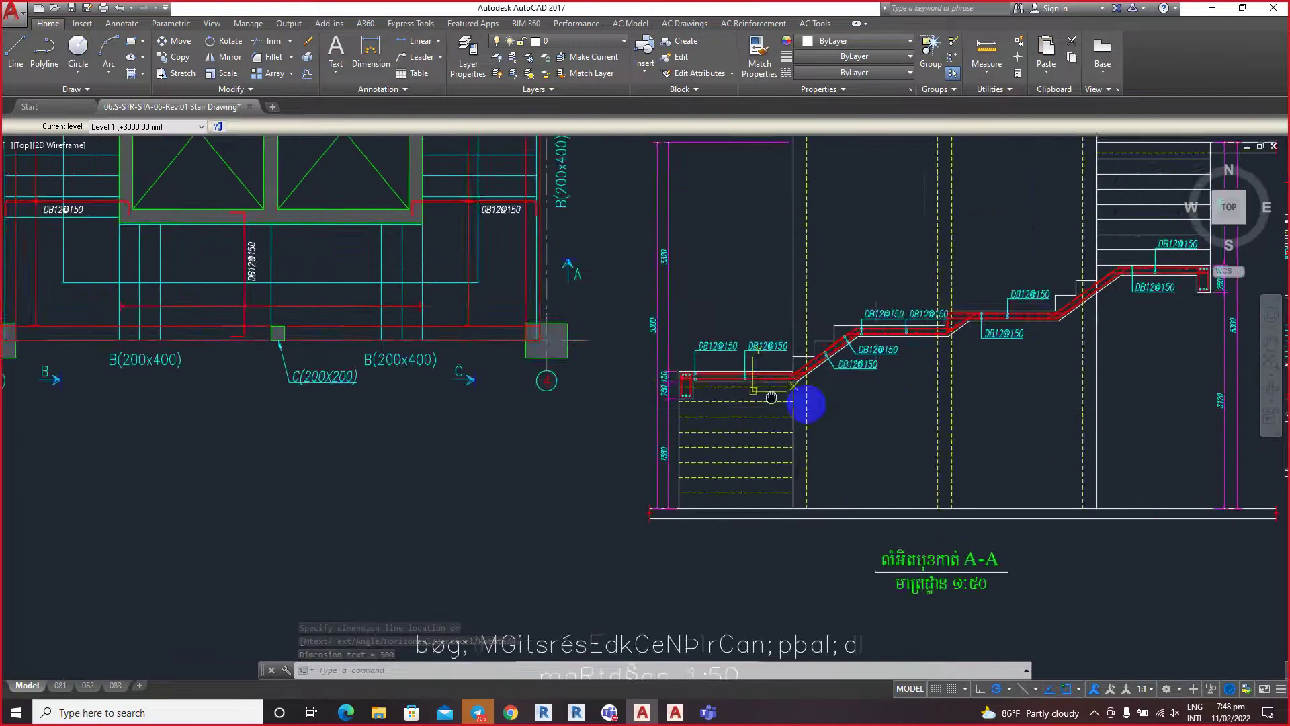
pyautogui.scroll(-1, 539, 335)
pyautogui.scroll(-1, 539, 335)
pyautogui.moveTo(432, 317); pyautogui.dragTo(533, 317, button='middle')
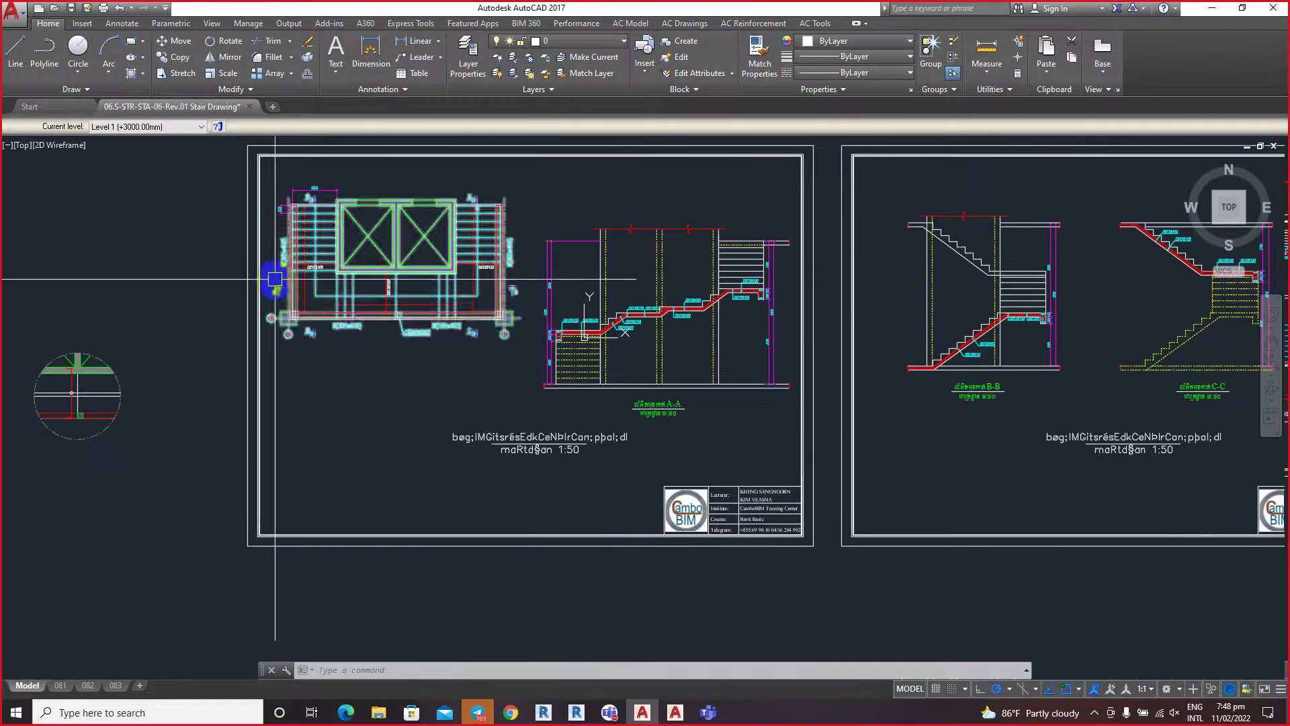
pyautogui.scroll(3, 282, 277)
pyautogui.moveTo(1129, 388); pyautogui.dragTo(614, 374, button='middle')
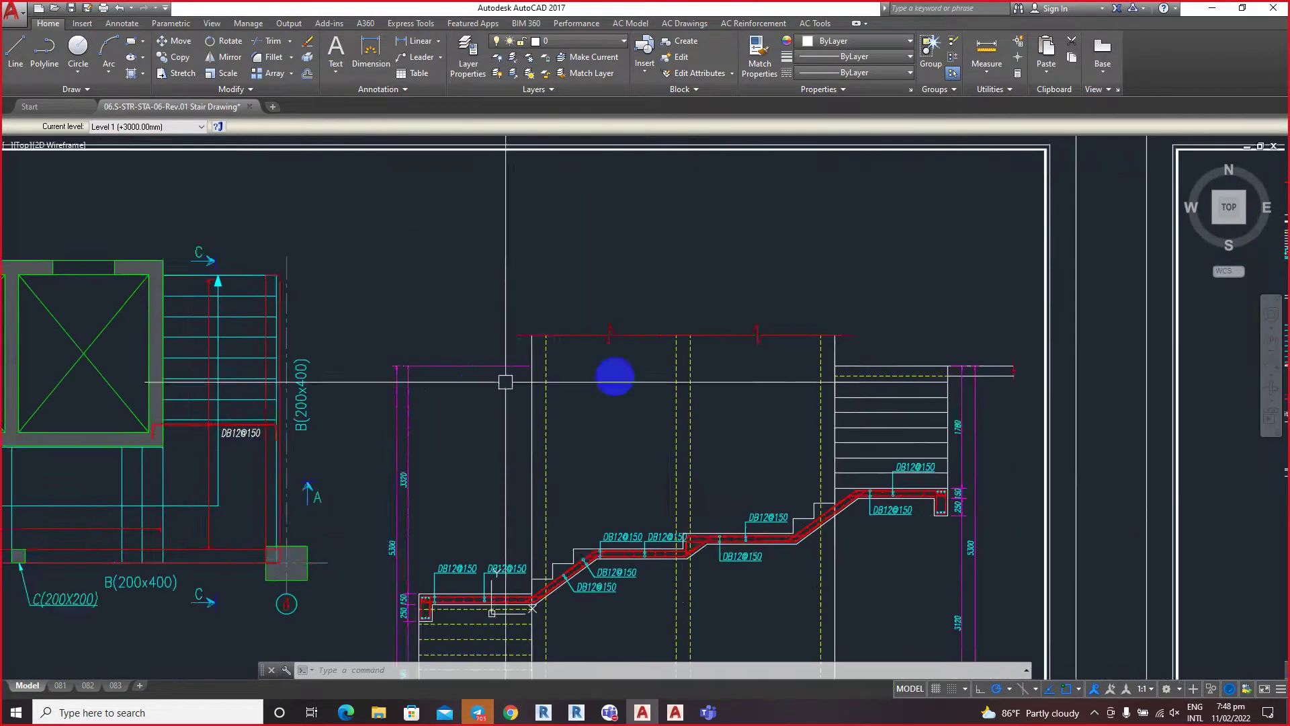
pyautogui.scroll(-3, 871, 408)
pyautogui.scroll(2, 1071, 482)
pyautogui.scroll(1, 878, 527)
pyautogui.scroll(2, 712, 366)
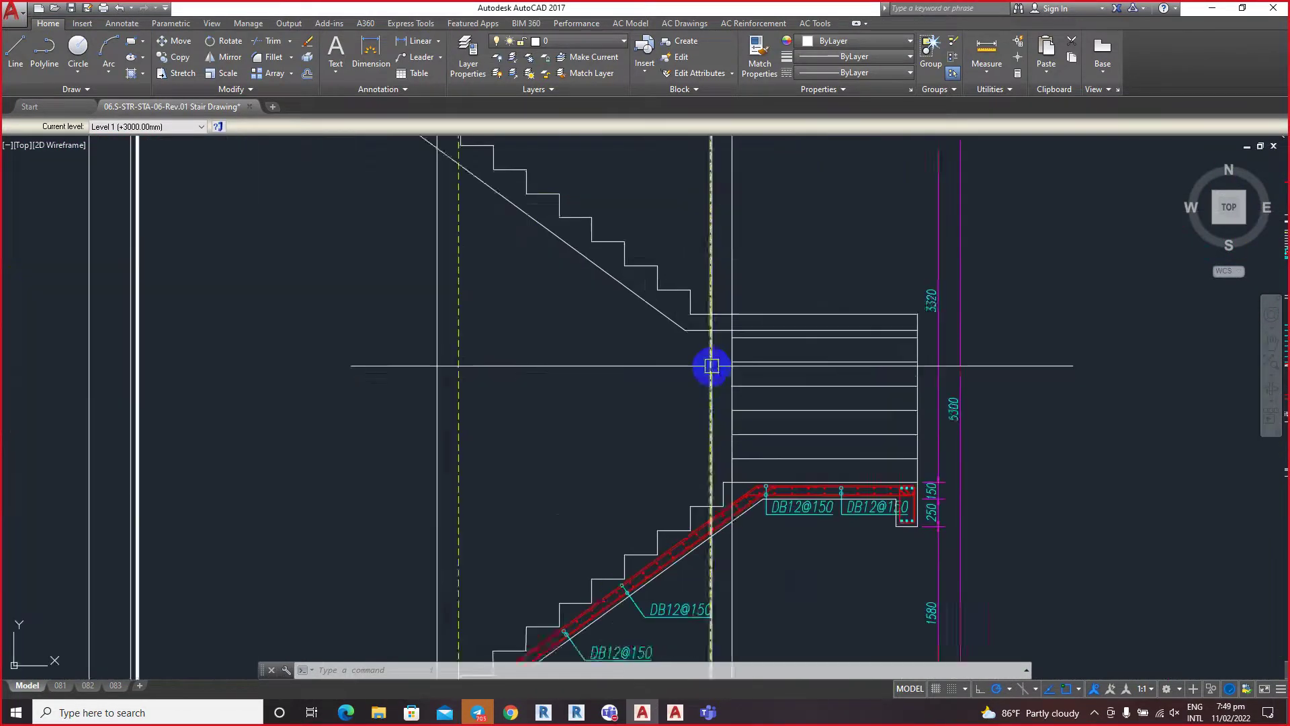
pyautogui.scroll(1, 724, 269)
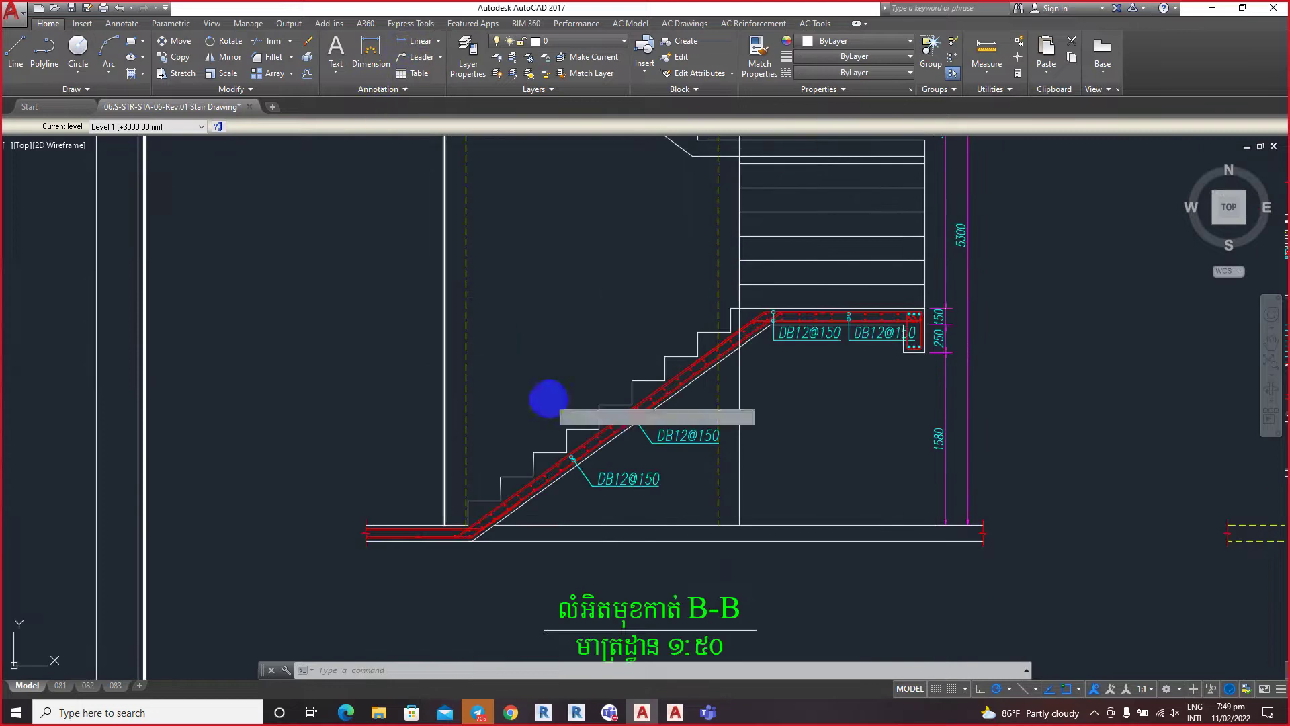
pyautogui.scroll(2, 551, 407)
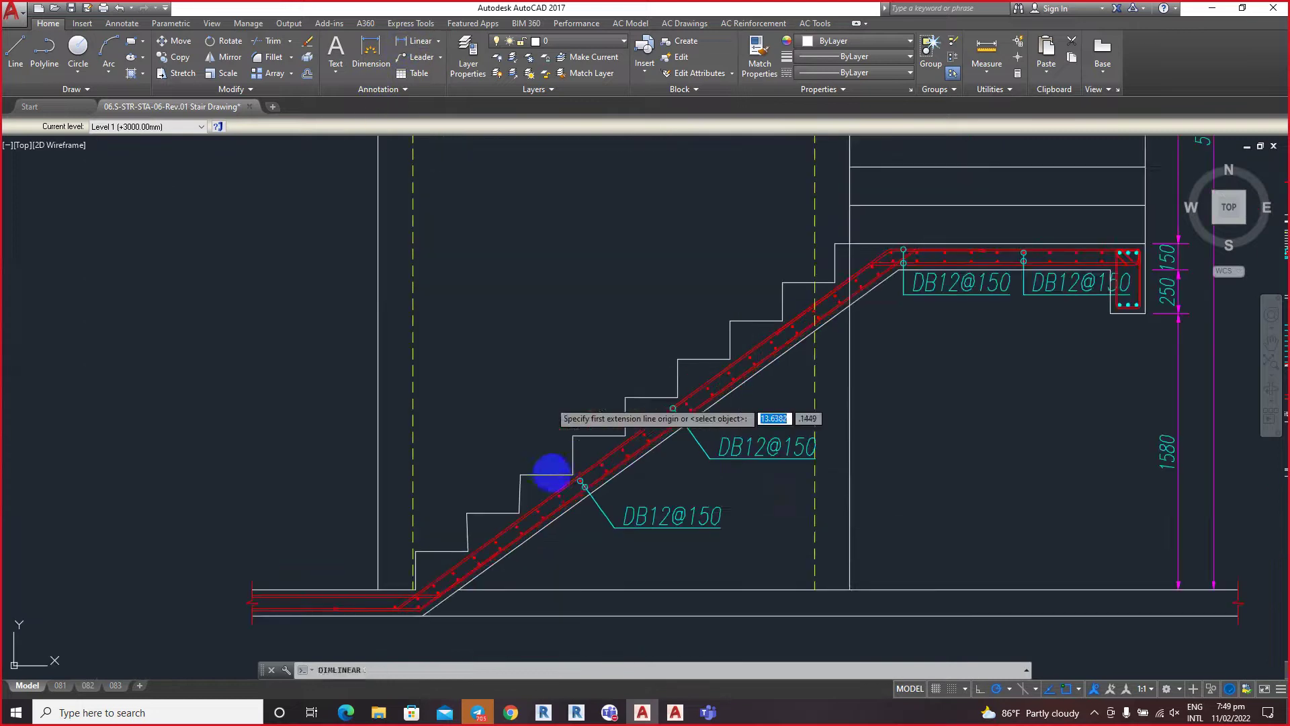
pyautogui.click(573, 478)
pyautogui.click(573, 435)
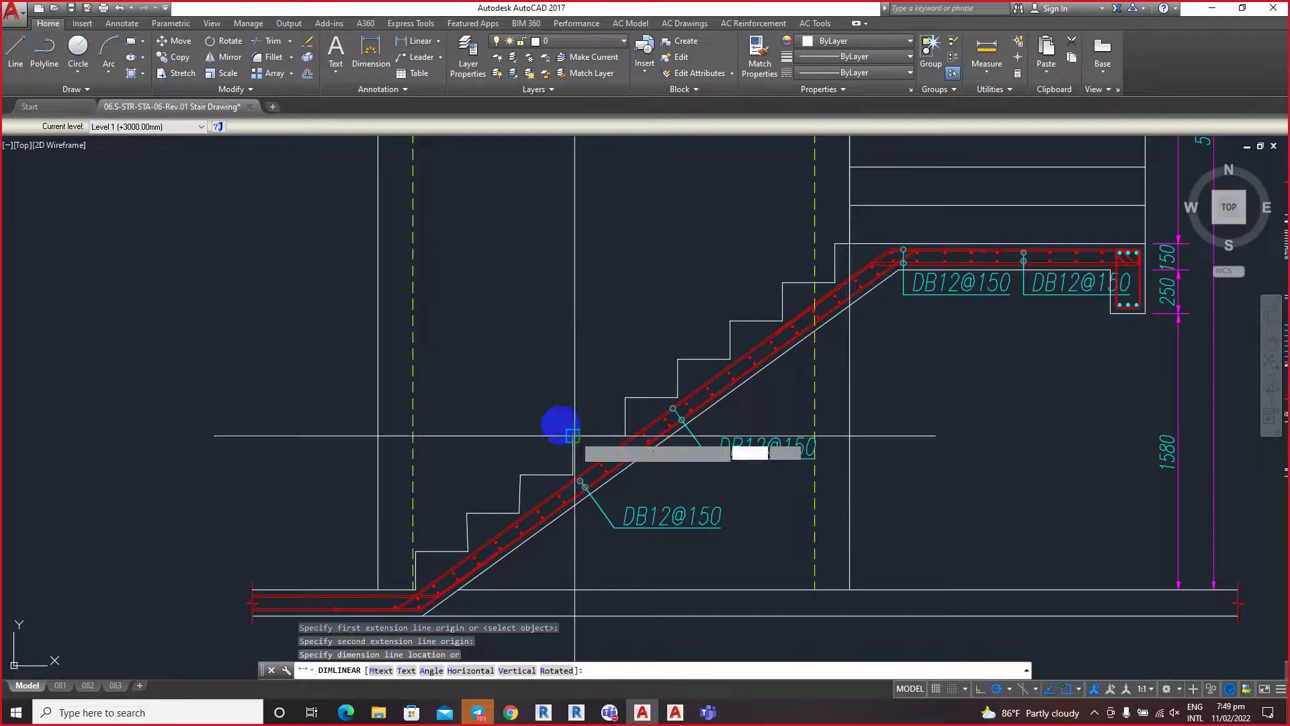
pyautogui.click(553, 417)
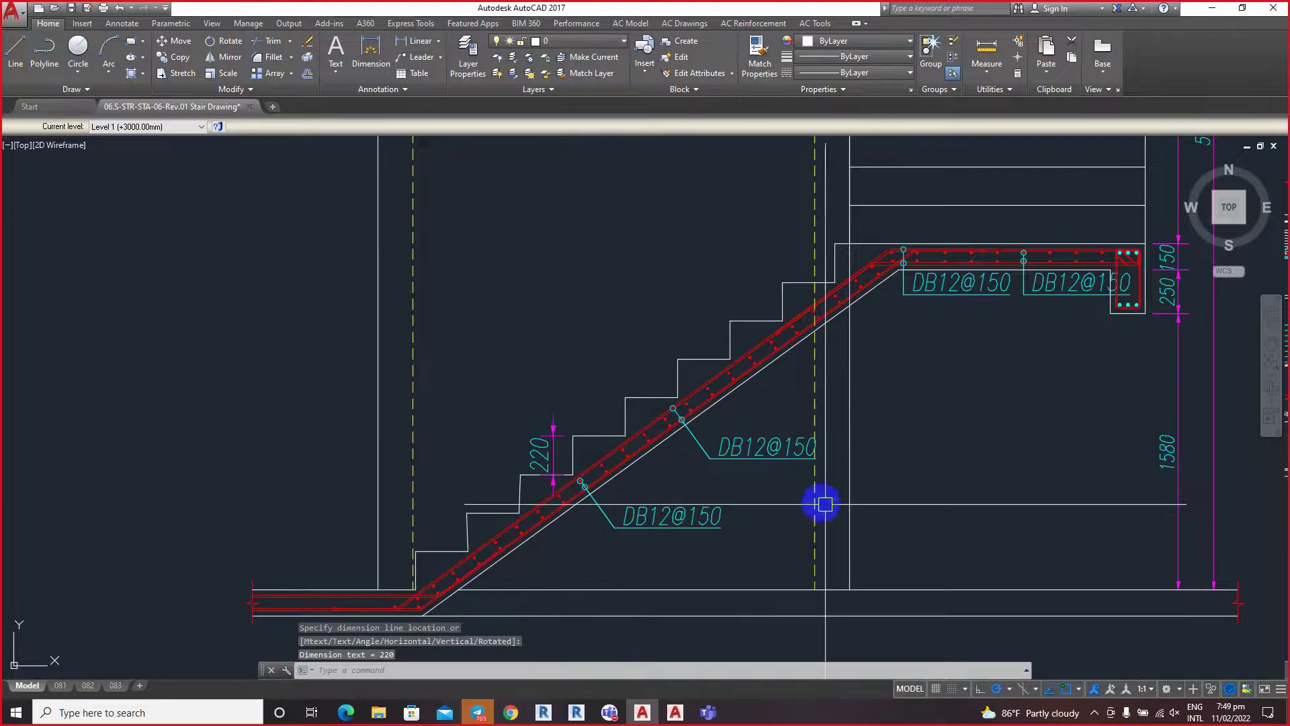
pyautogui.scroll(-2, 770, 394)
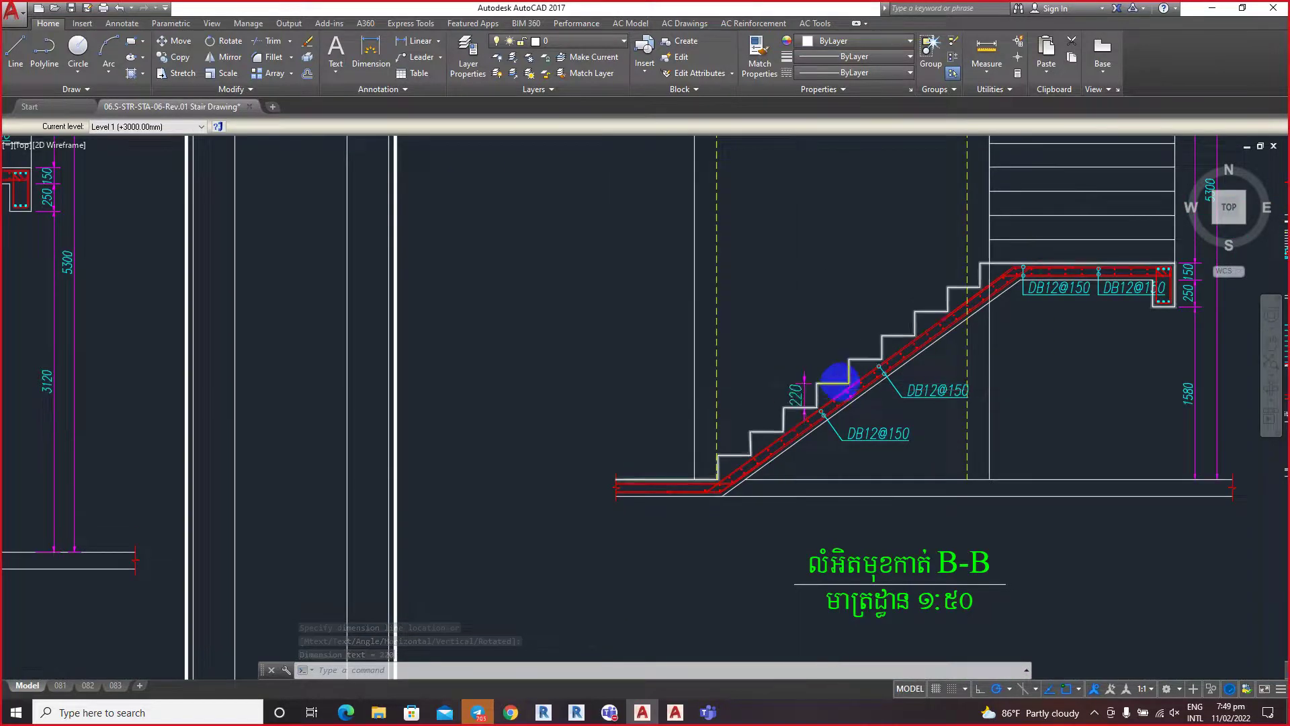
pyautogui.scroll(2, 786, 403)
pyautogui.scroll(1, 786, 430)
pyautogui.scroll(2, 806, 416)
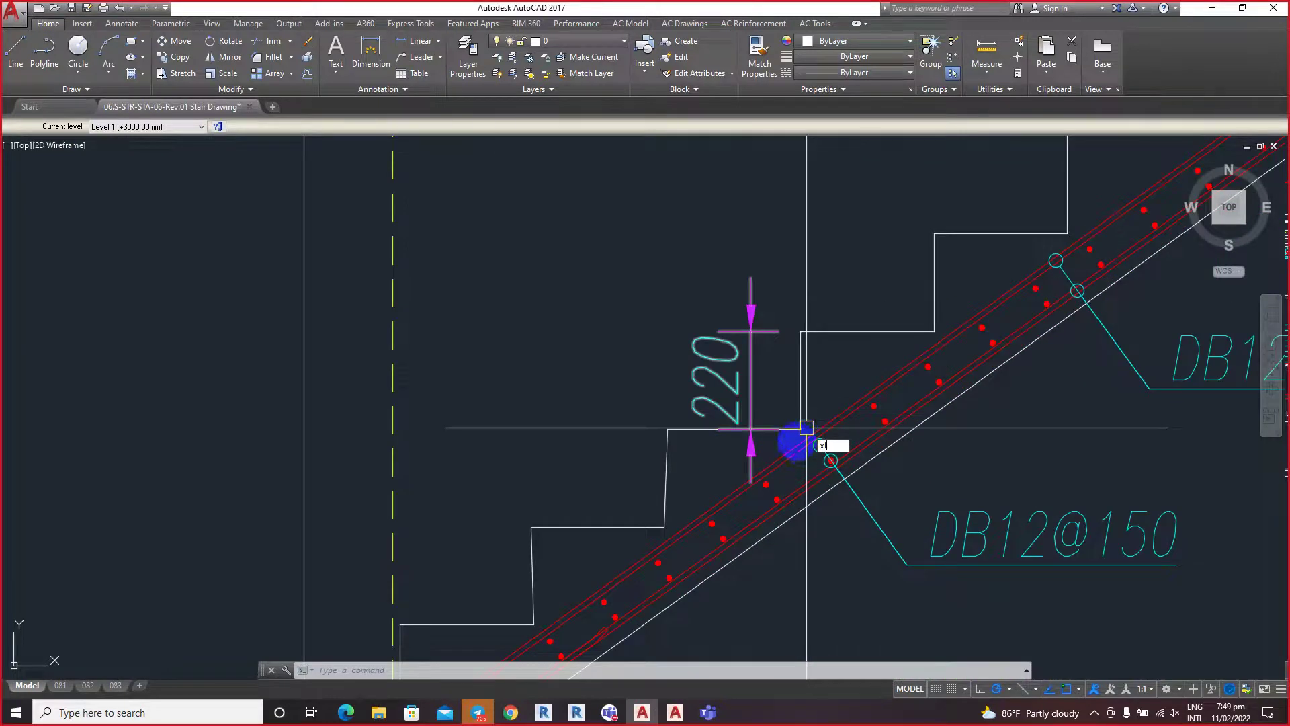
# - Draw a construction line through the step corner along the 37° flight
pyautogui.press('Return')
pyautogui.click(798, 429)
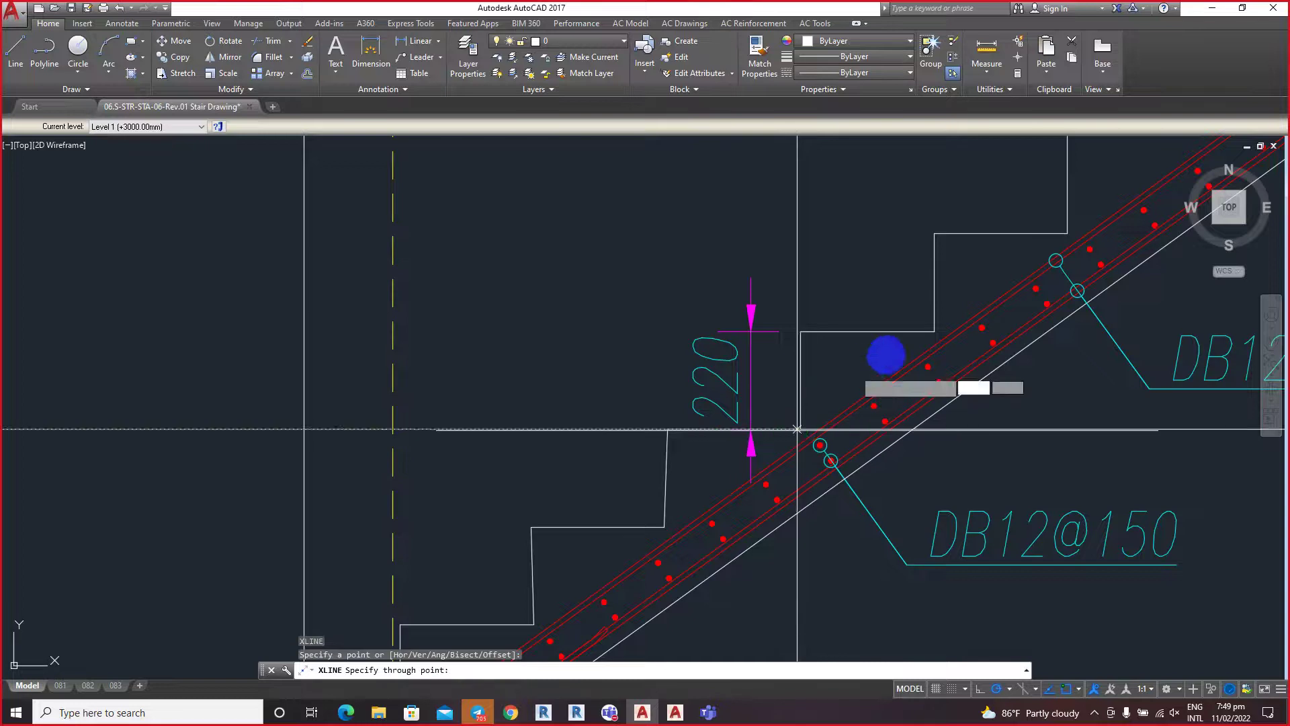
pyautogui.click(934, 330)
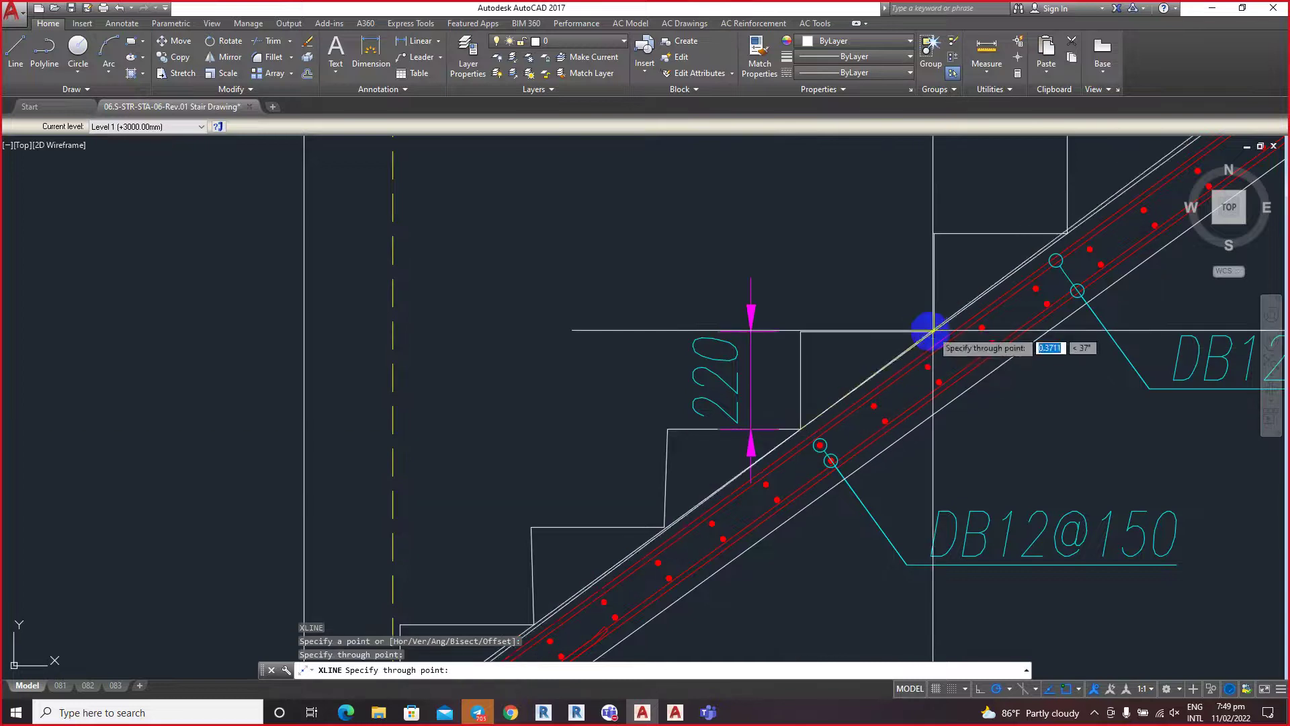
pyautogui.press('Escape')
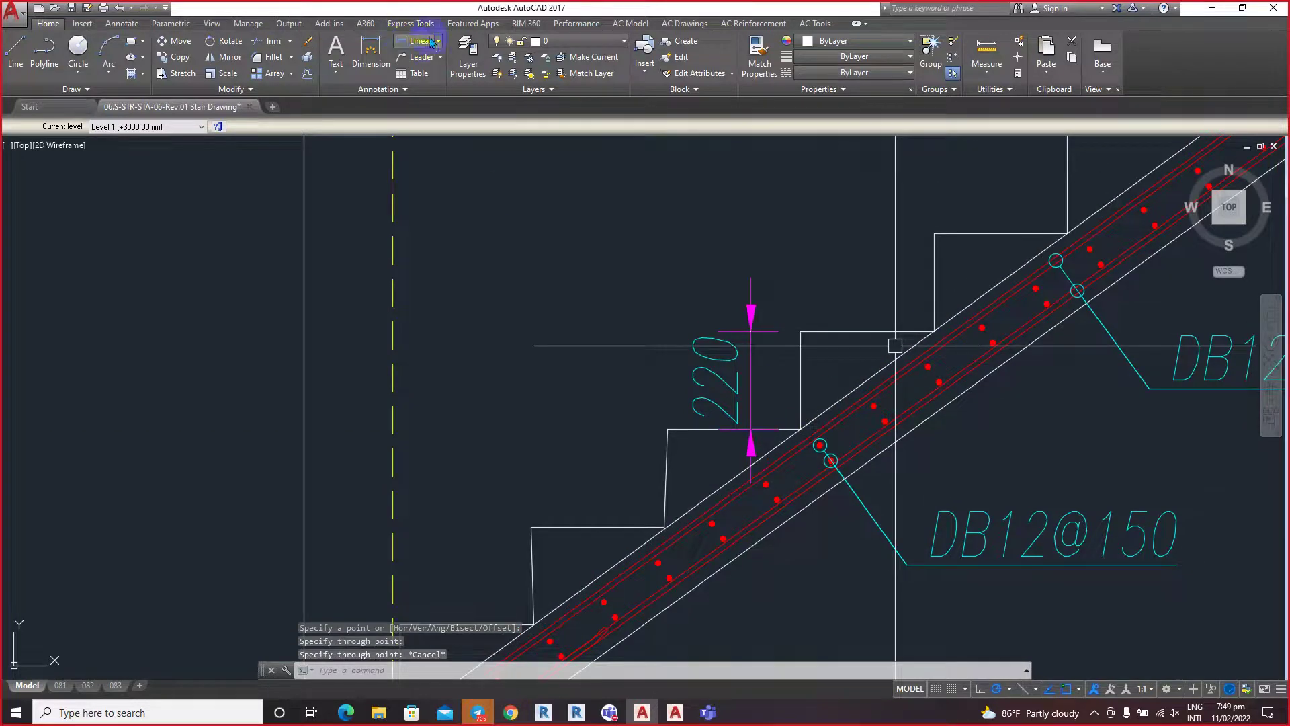
# - Add an aligned 149 slab-thickness dimension across the sloping waist slab
pyautogui.click(438, 43)
pyautogui.click(434, 92)
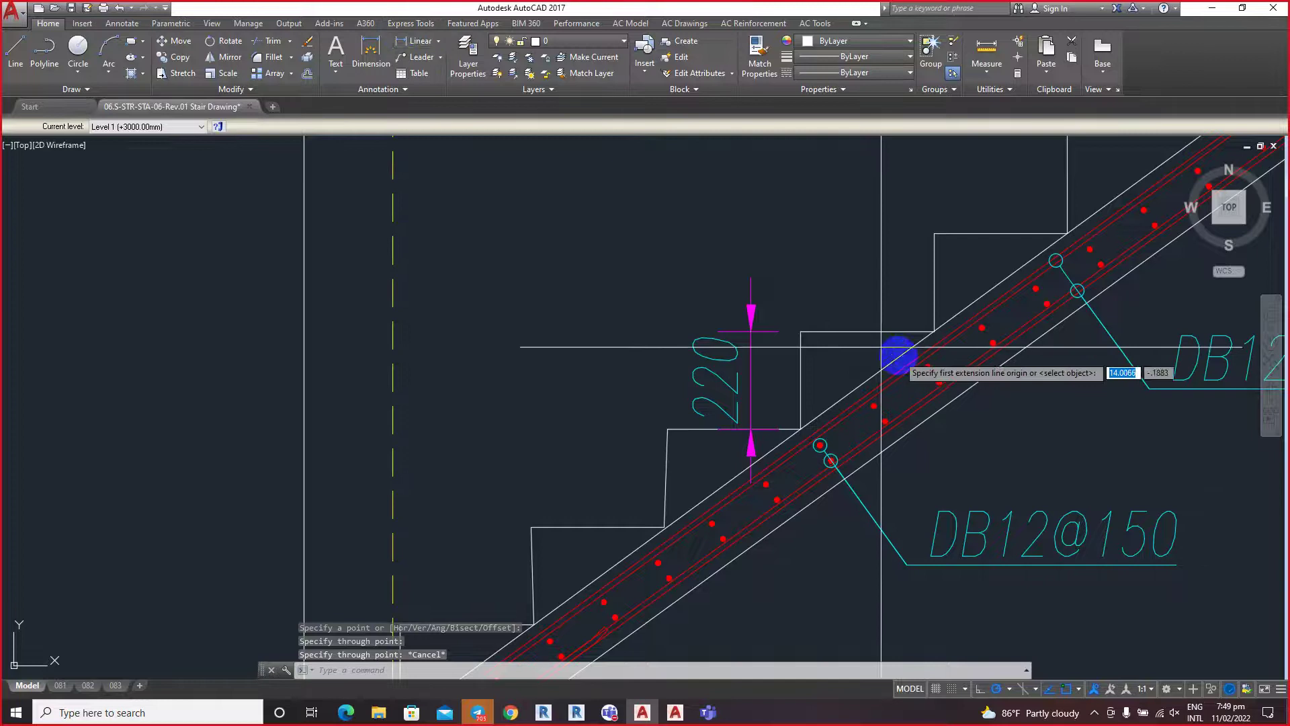
pyautogui.click(898, 359)
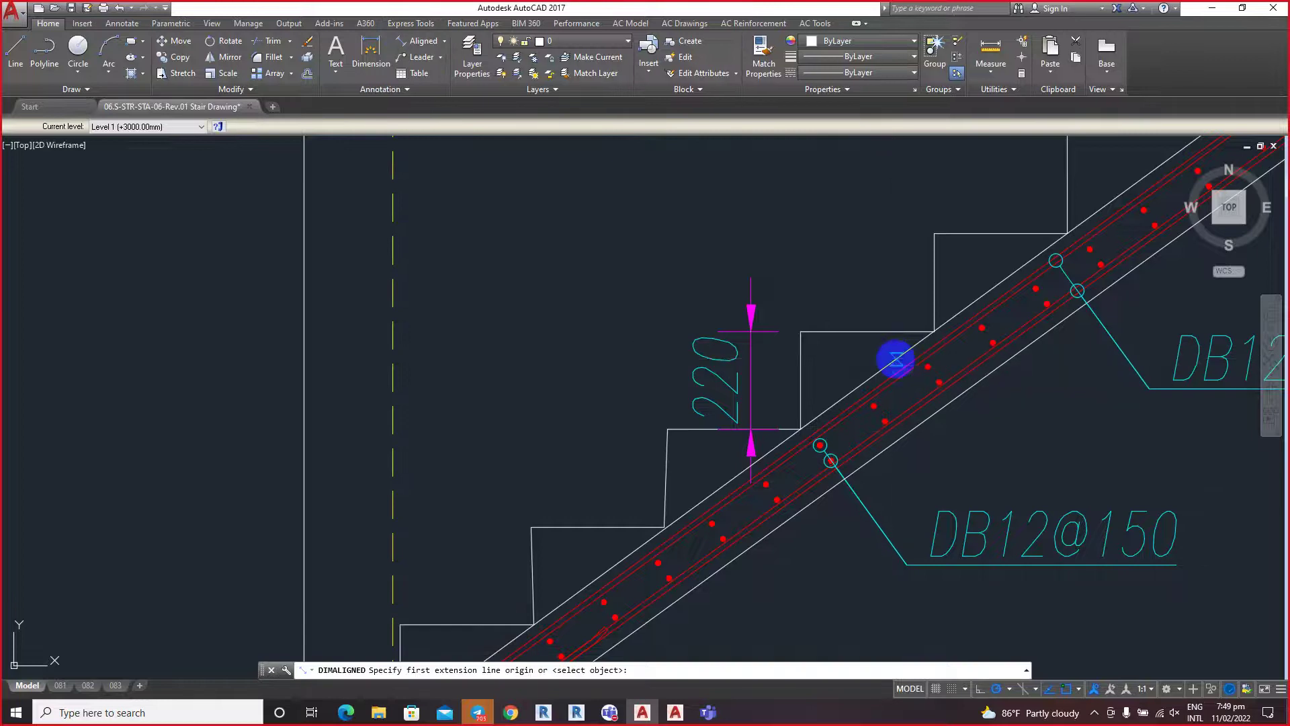
pyautogui.click(934, 411)
pyautogui.click(1006, 406)
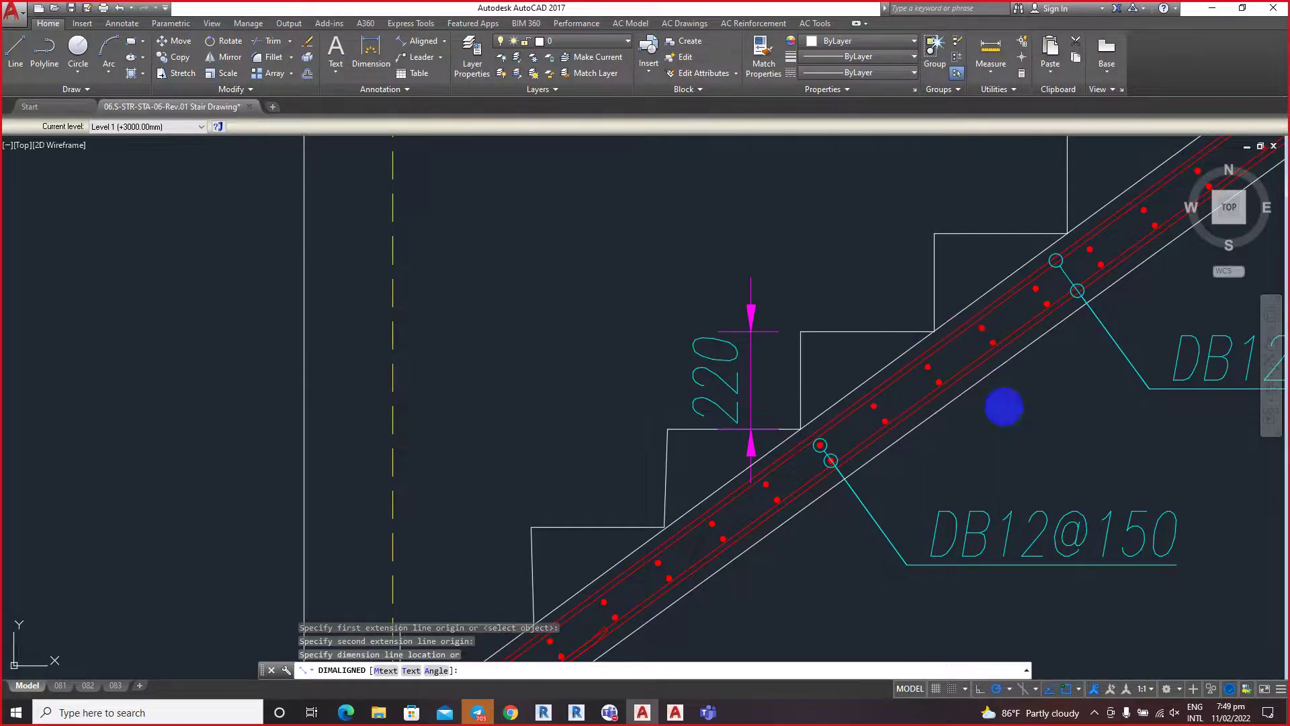
pyautogui.moveTo(961, 363)
pyautogui.mouseDown()
pyautogui.moveTo(921, 288)
pyautogui.moveTo(942, 305)
pyautogui.mouseUp()
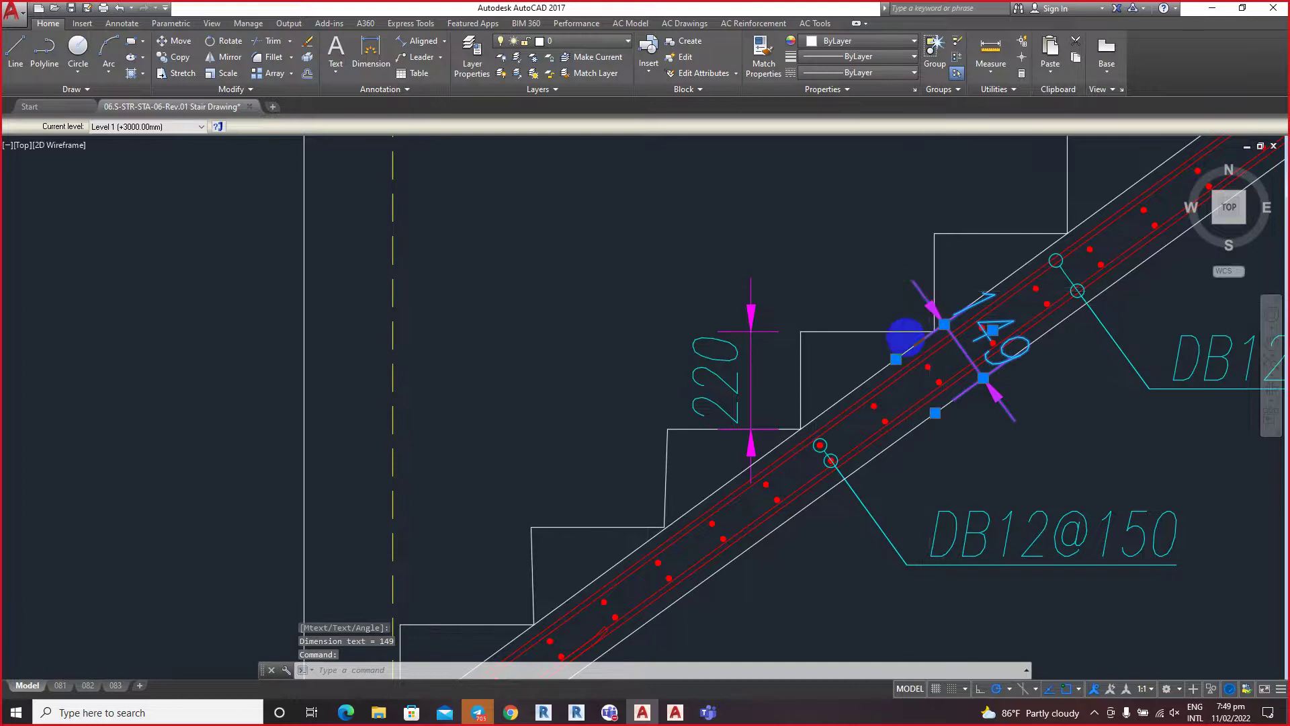
pyautogui.scroll(-3, 773, 376)
pyautogui.scroll(-2, 572, 325)
pyautogui.scroll(-2, 865, 380)
pyautogui.press('Escape')
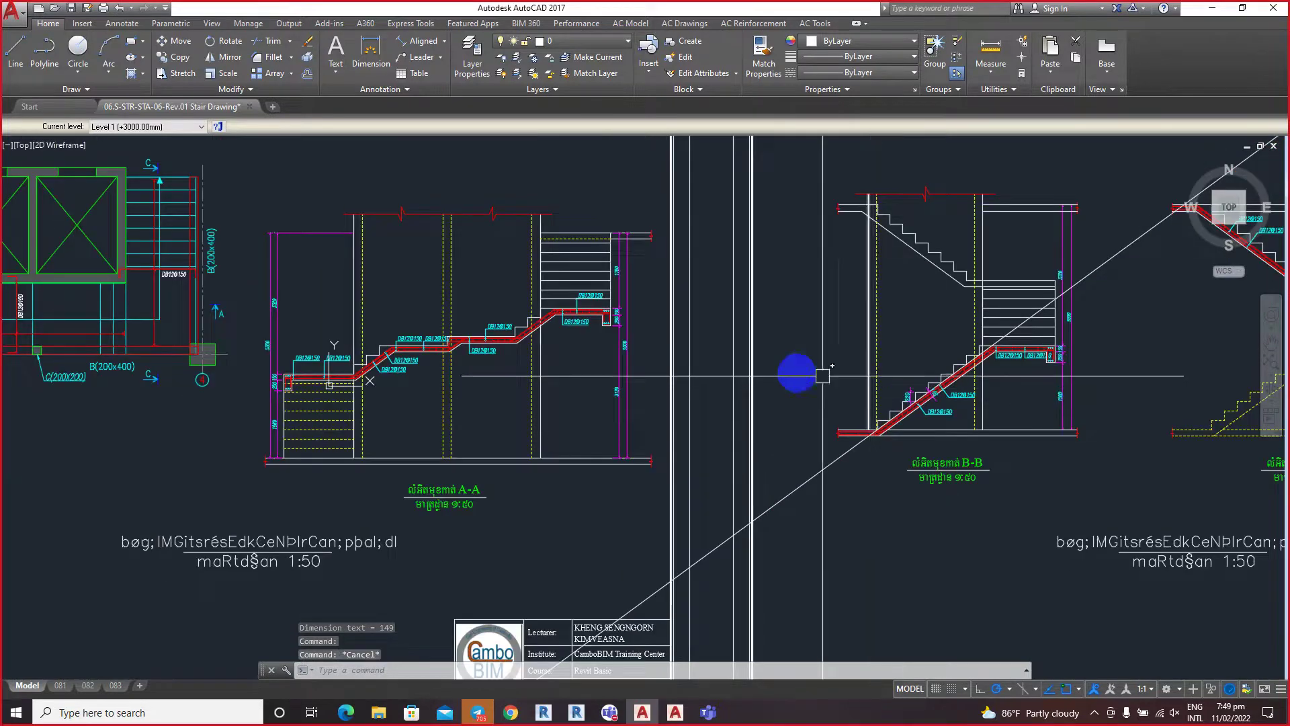
pyautogui.scroll(5, 524, 323)
pyautogui.moveTo(274, 181); pyautogui.dragTo(799, 482, button='middle')
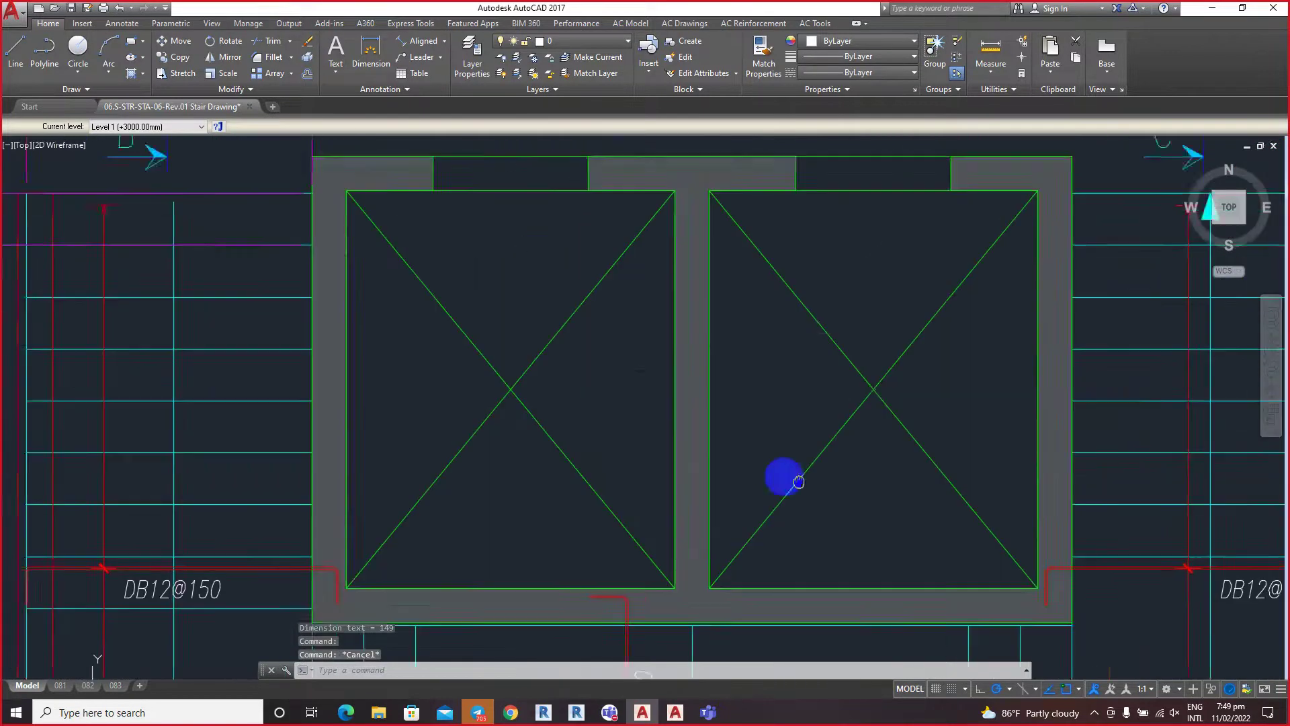
pyautogui.scroll(-2, 864, 446)
pyautogui.scroll(2, 596, 296)
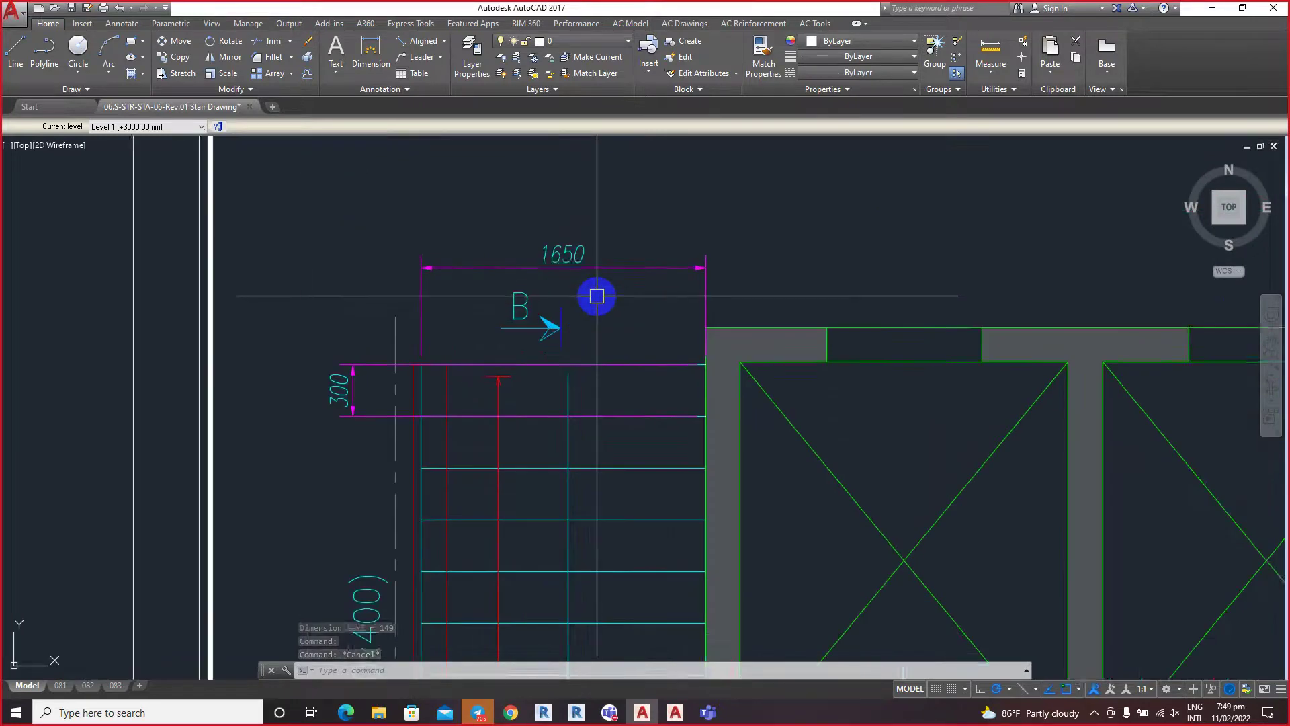
pyautogui.moveTo(597, 296); pyautogui.dragTo(611, 215, button='middle')
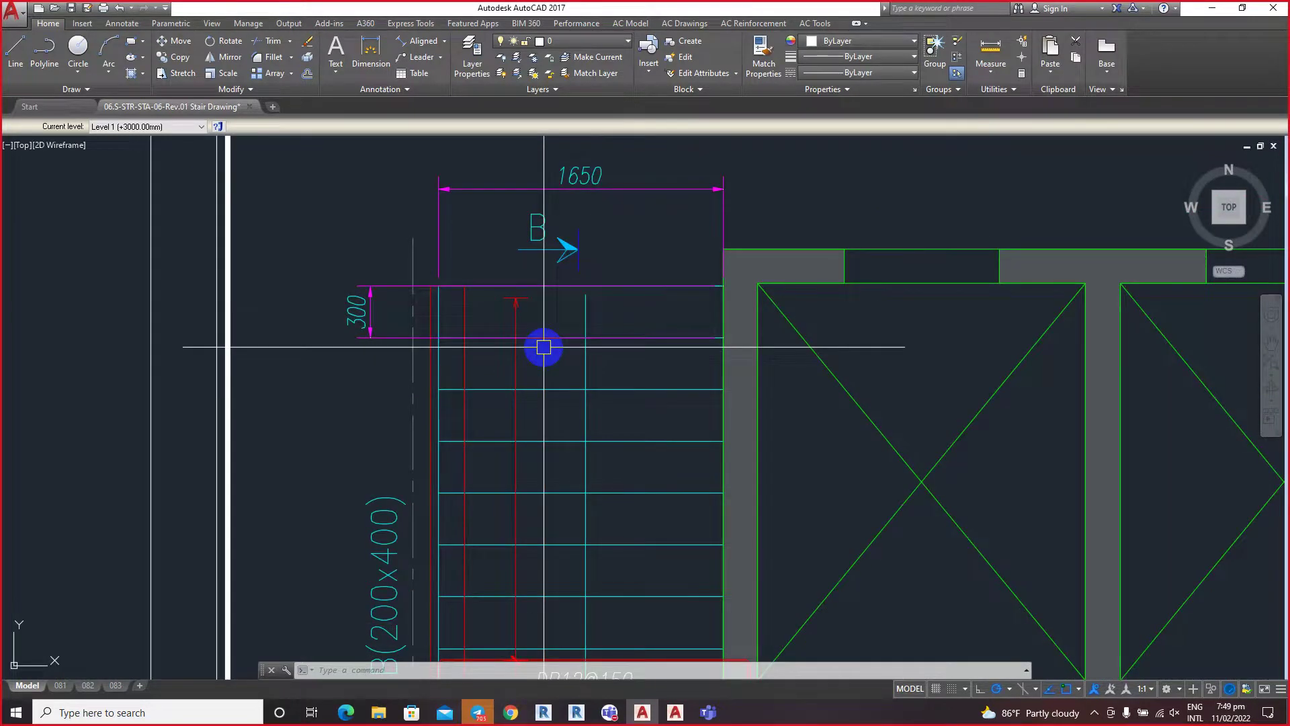
pyautogui.scroll(2, 360, 295)
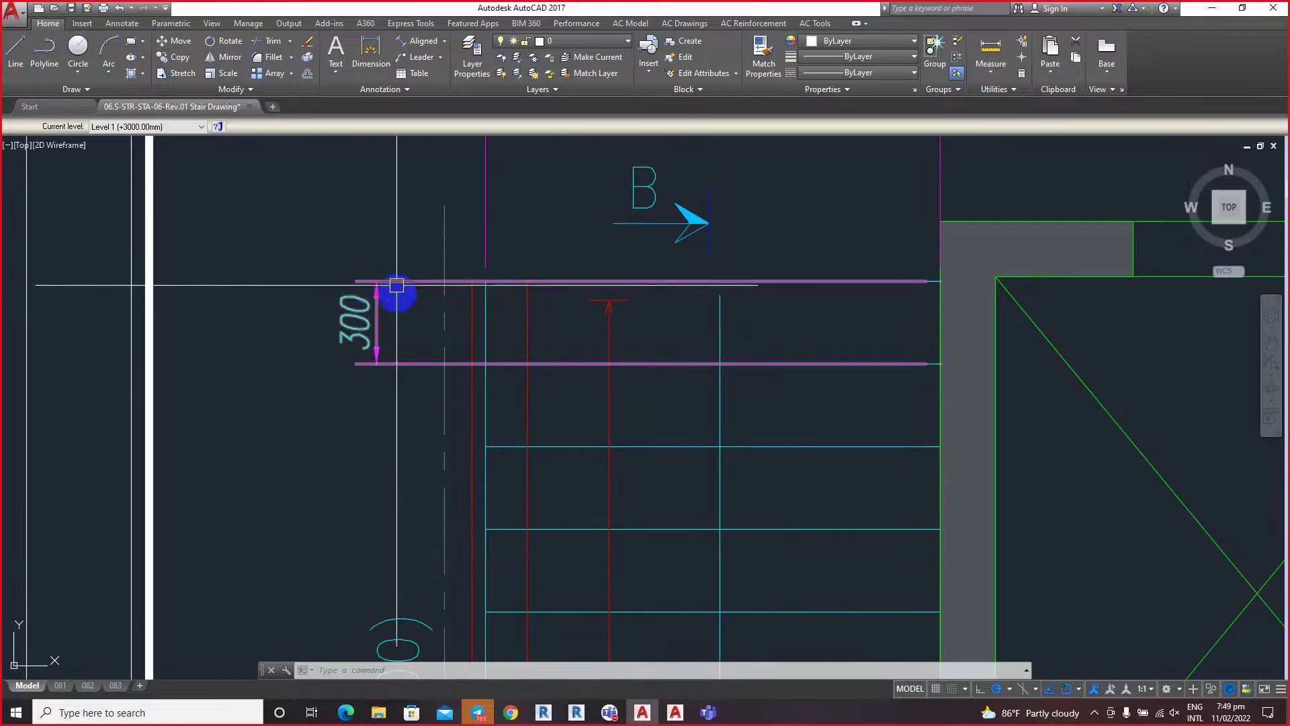
pyautogui.scroll(-5, 396, 285)
pyautogui.scroll(-2, 360, 322)
pyautogui.scroll(-2, 361, 285)
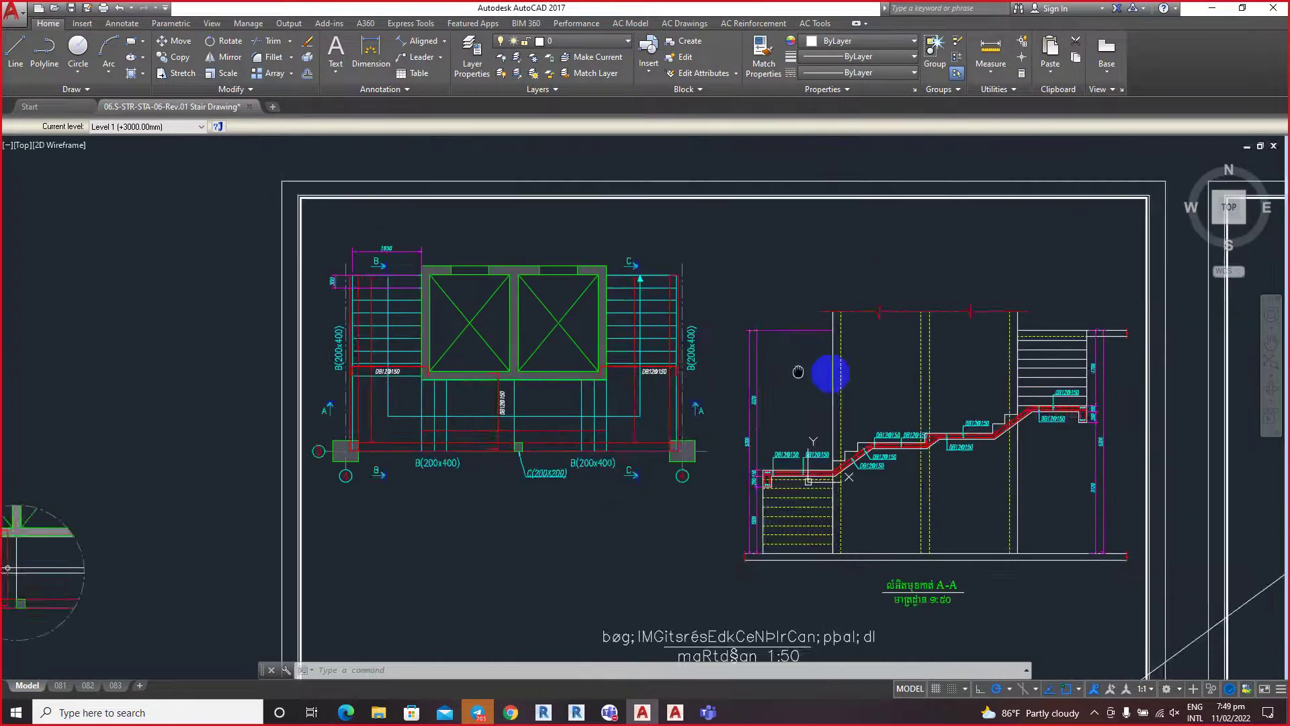
pyautogui.moveTo(798, 372); pyautogui.dragTo(526, 391, button='middle')
pyautogui.scroll(4, 518, 403)
pyautogui.scroll(-4, 921, 440)
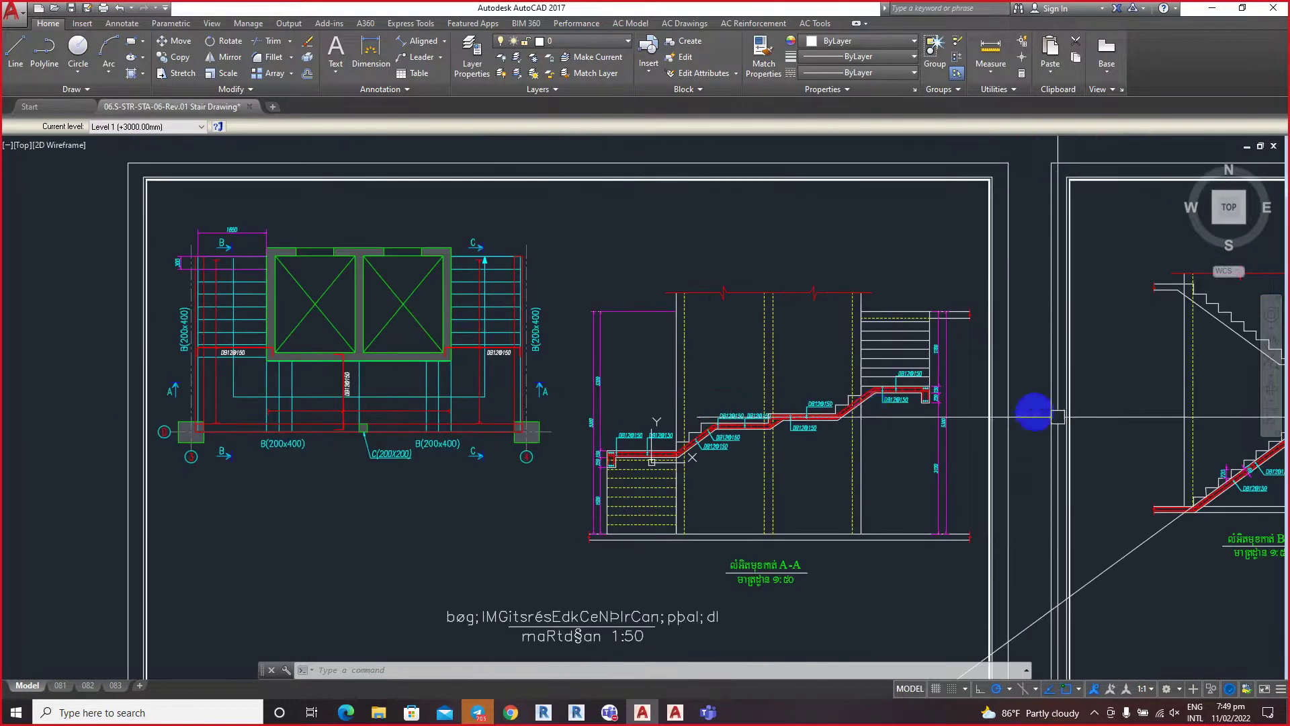
pyautogui.moveTo(1055, 416); pyautogui.dragTo(591, 358, button='middle')
pyautogui.scroll(4, 758, 455)
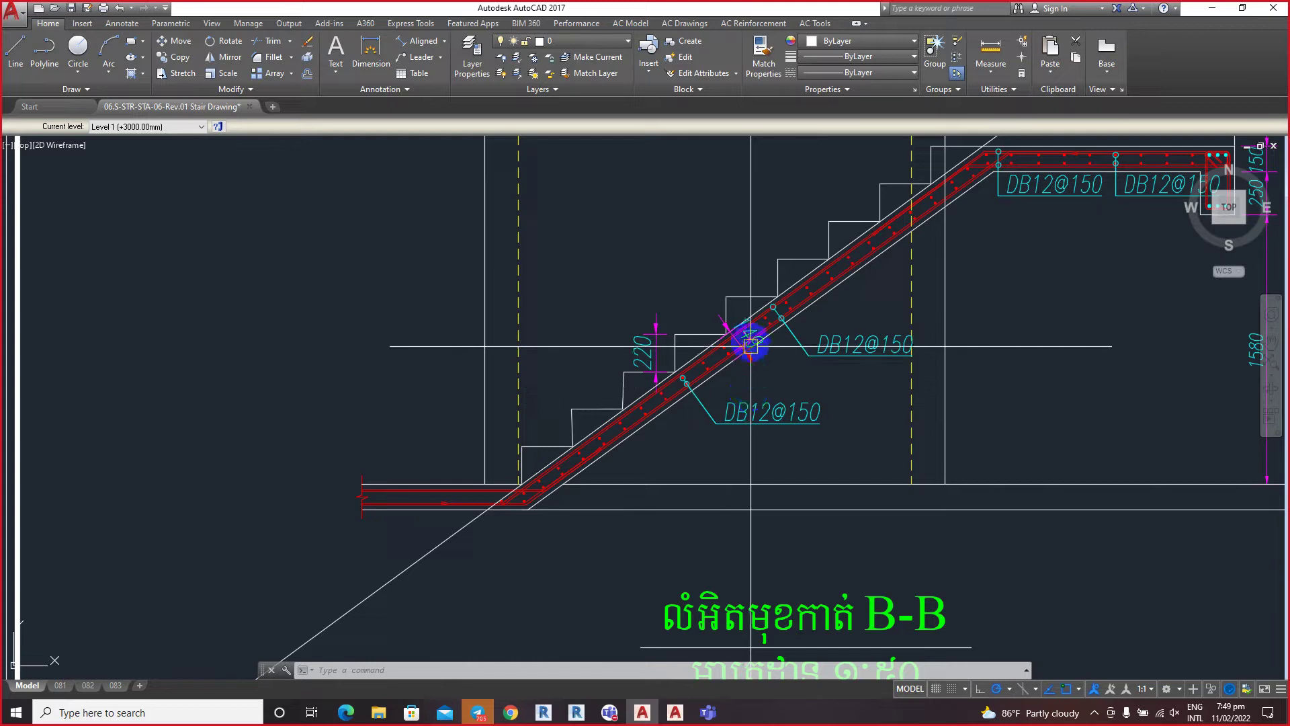
pyautogui.scroll(3, 750, 346)
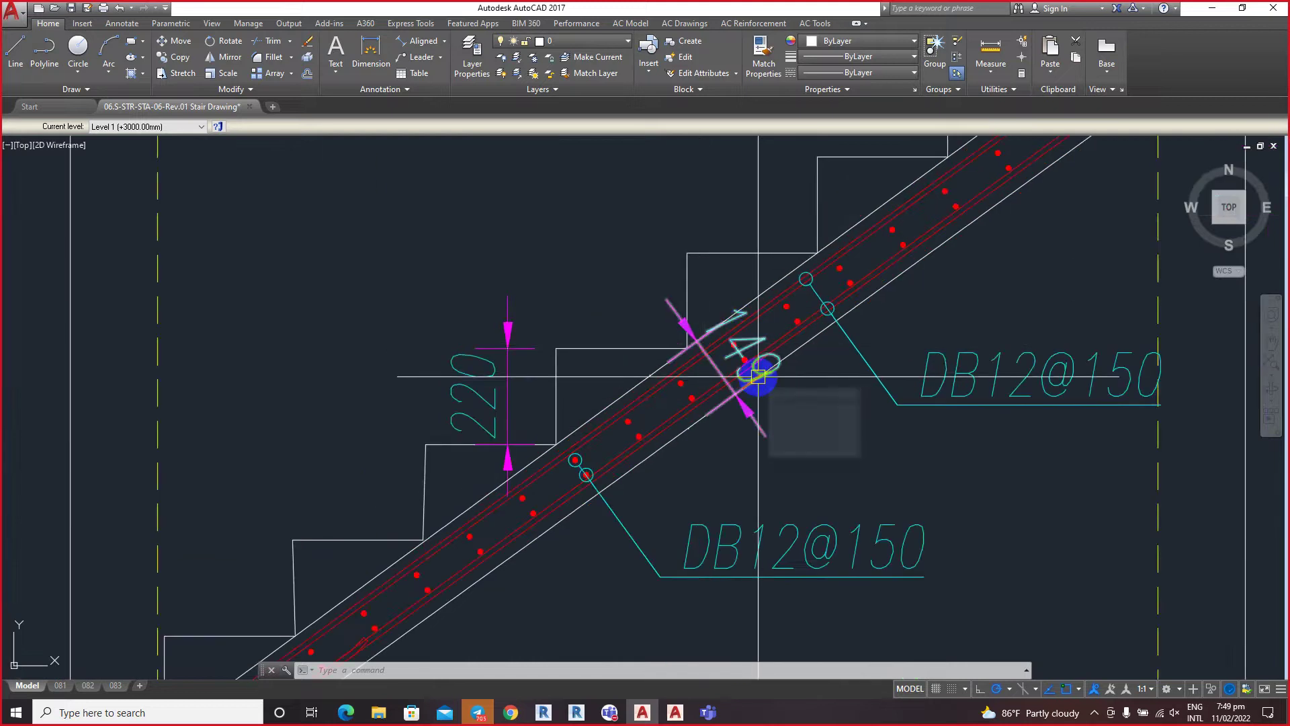
pyautogui.scroll(-5, 486, 385)
pyautogui.scroll(-3, 485, 386)
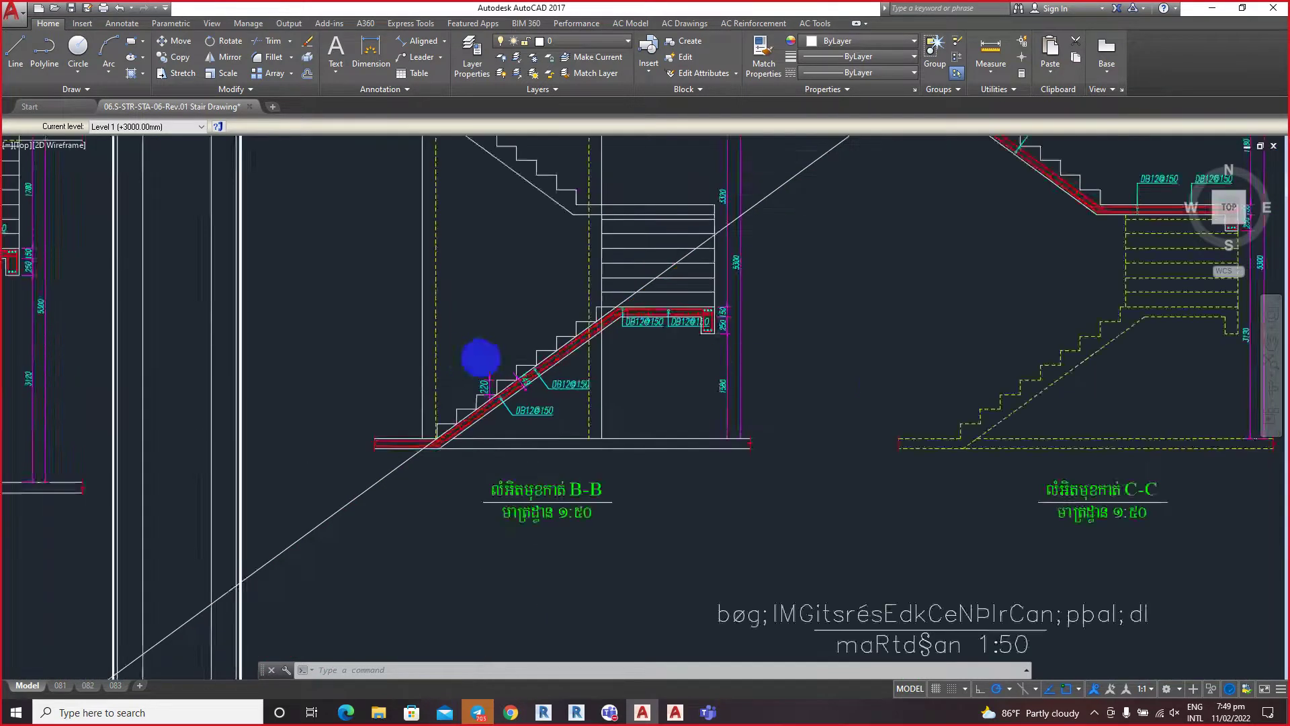
pyautogui.scroll(-2, 222, 258)
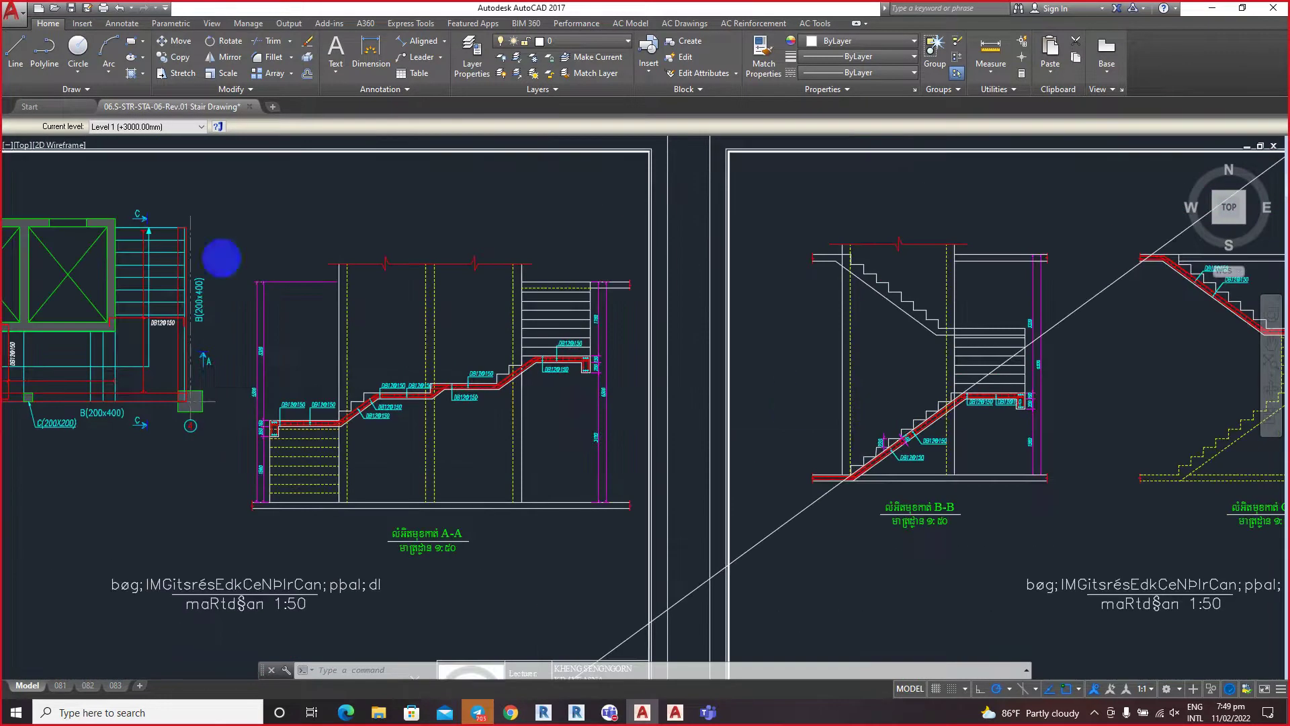
# - Minimize AutoCAD and restore Revit's 01-GF plan, zoomed to the full A–D by 1–6 grid
pyautogui.click(1220, 9)
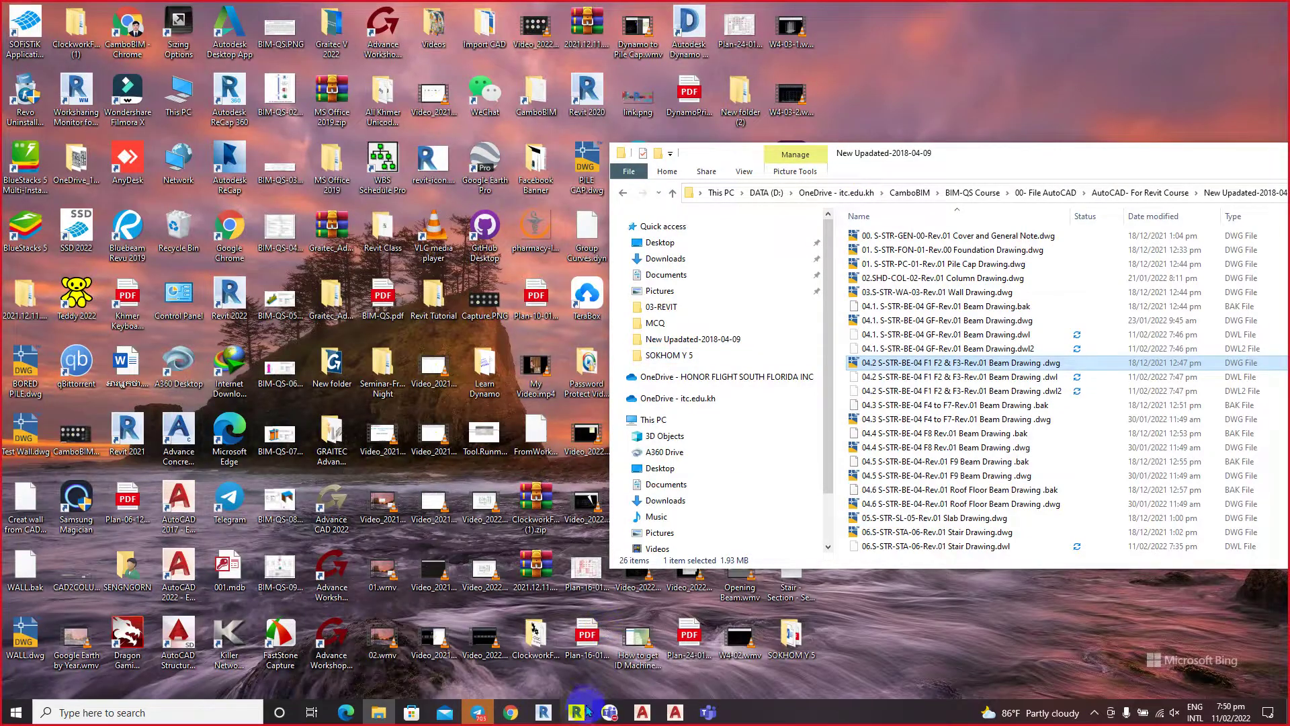
pyautogui.click(578, 711)
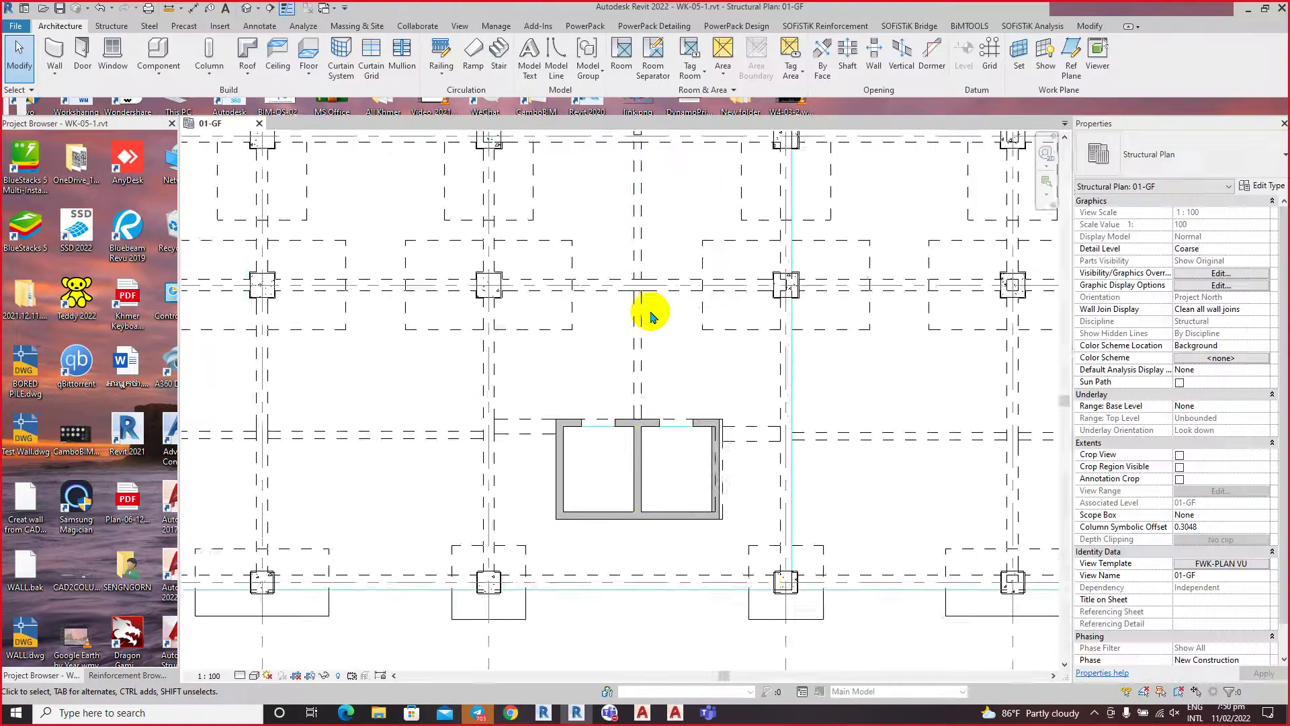
pyautogui.scroll(-2, 613, 329)
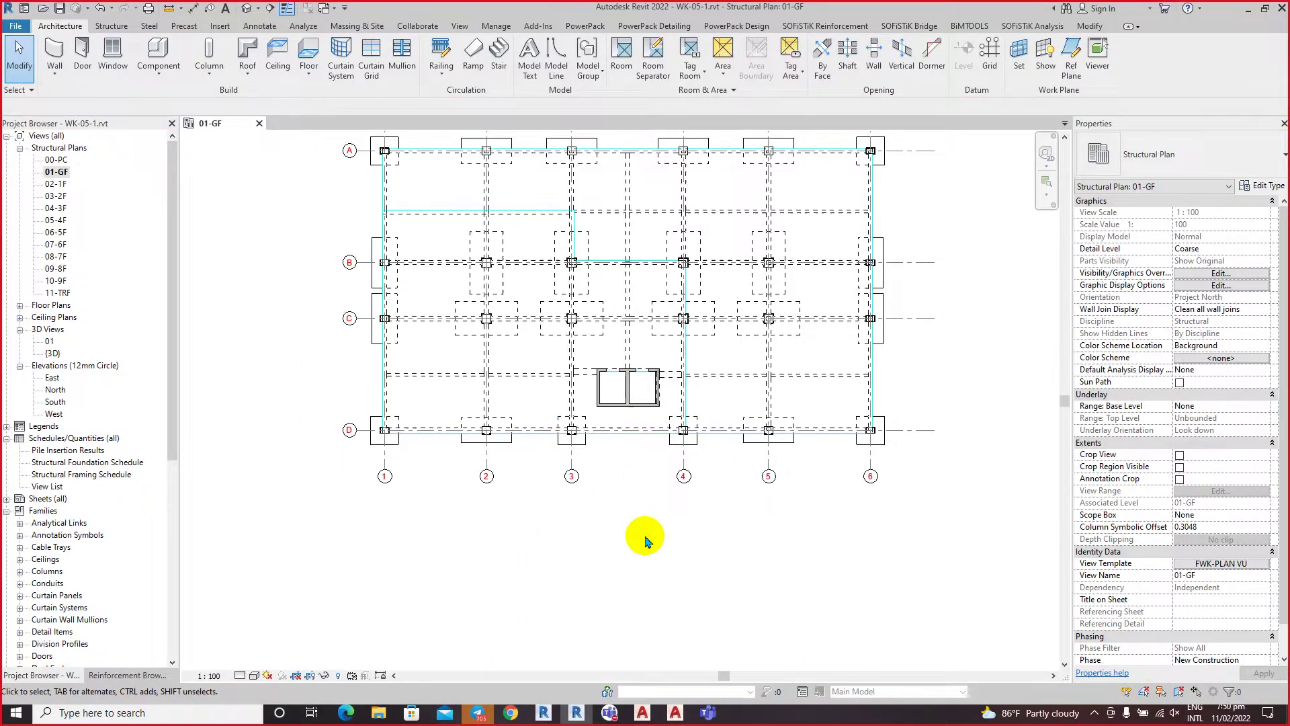
pyautogui.scroll(1, 645, 534)
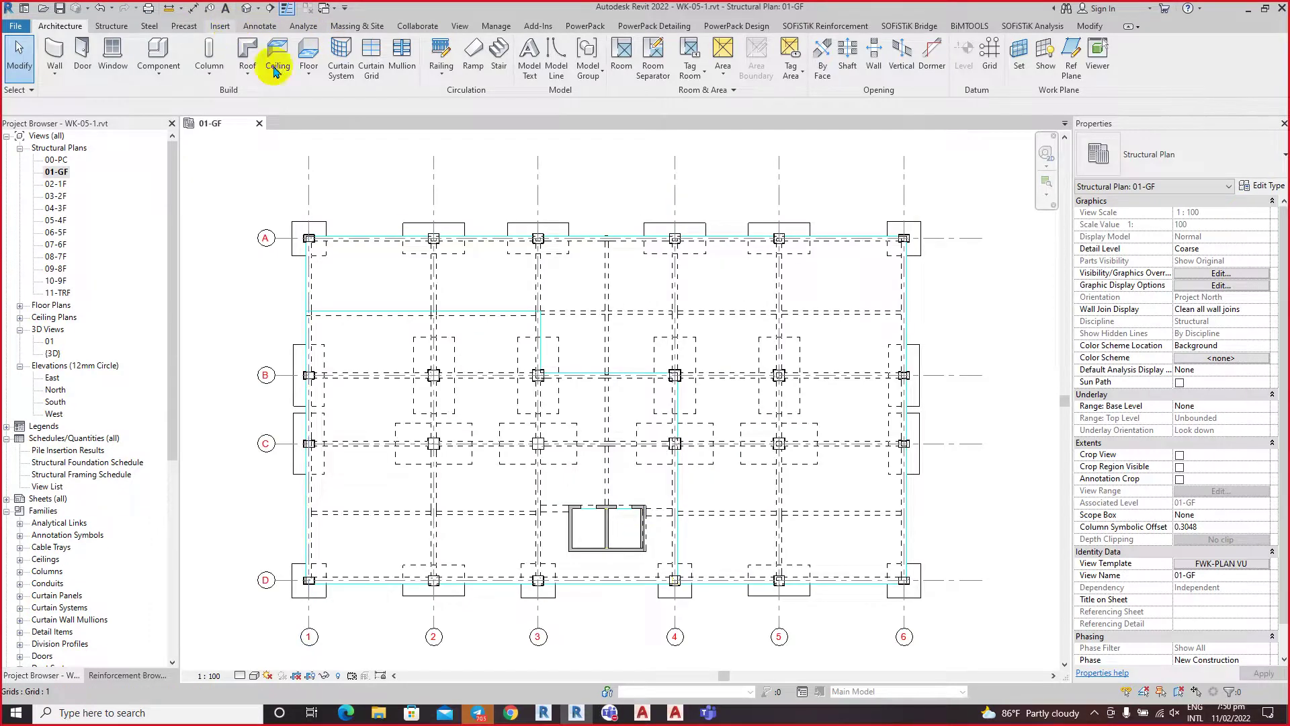
pyautogui.hotkey('alt', 'i')
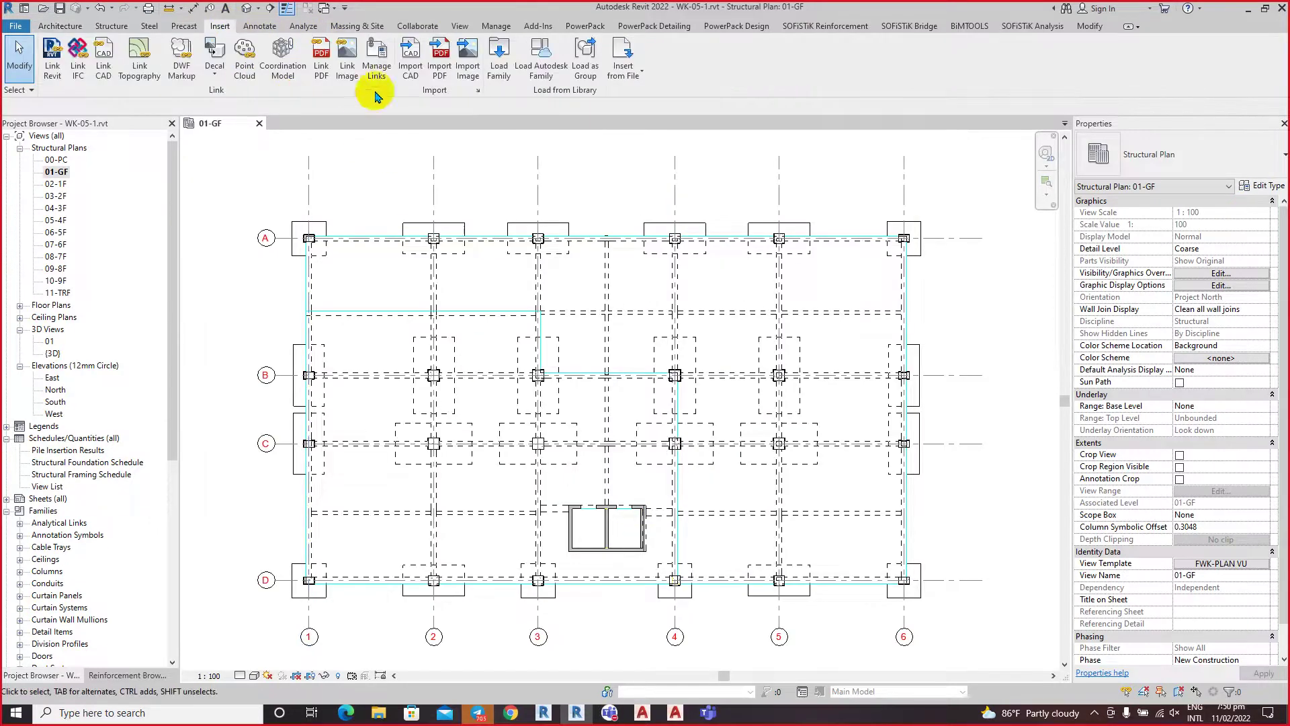
# - Reload the 04-Ground Beam.dwg link from the CAD Formats list in Manage Links
pyautogui.click(374, 74)
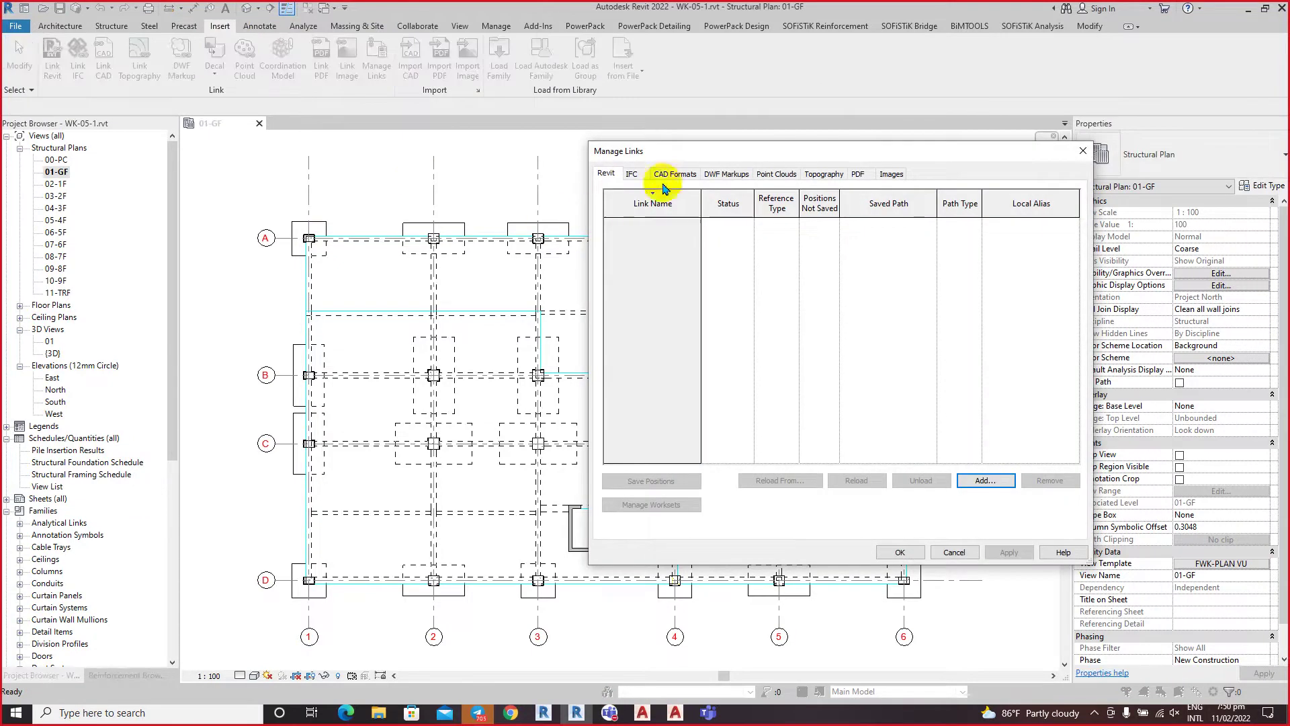
pyautogui.click(672, 174)
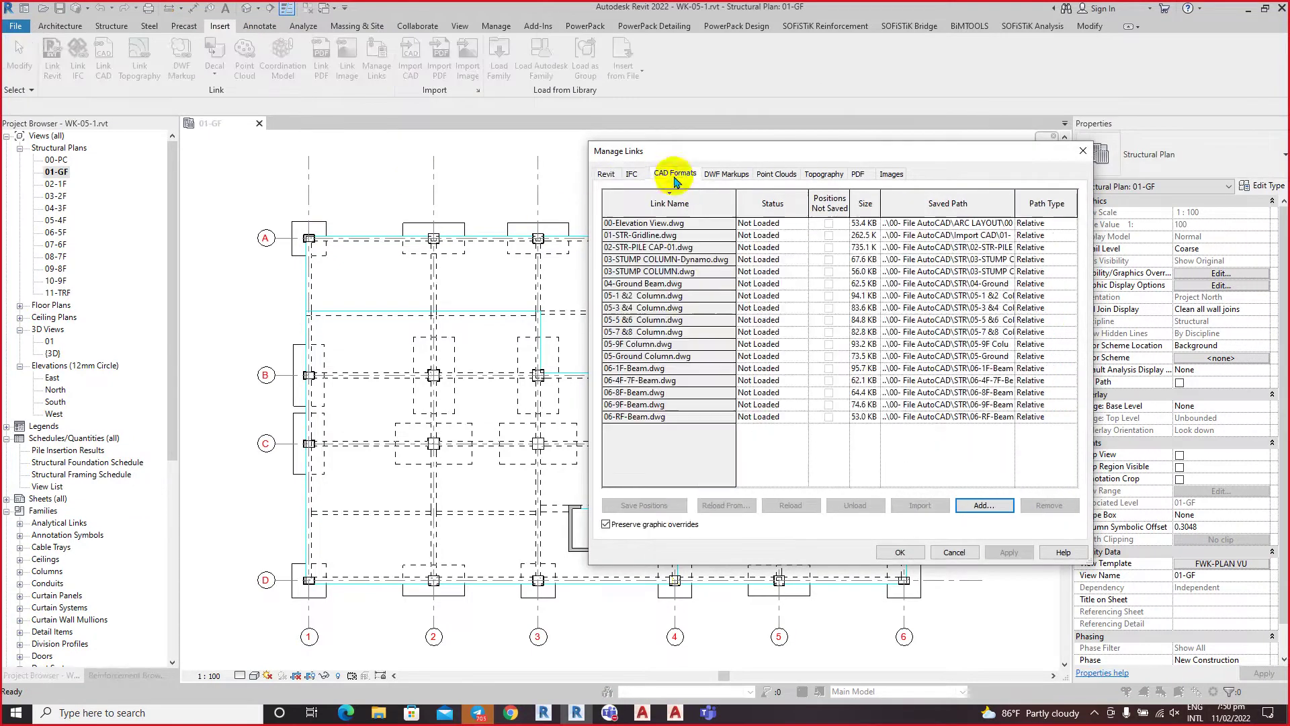
pyautogui.click(643, 248)
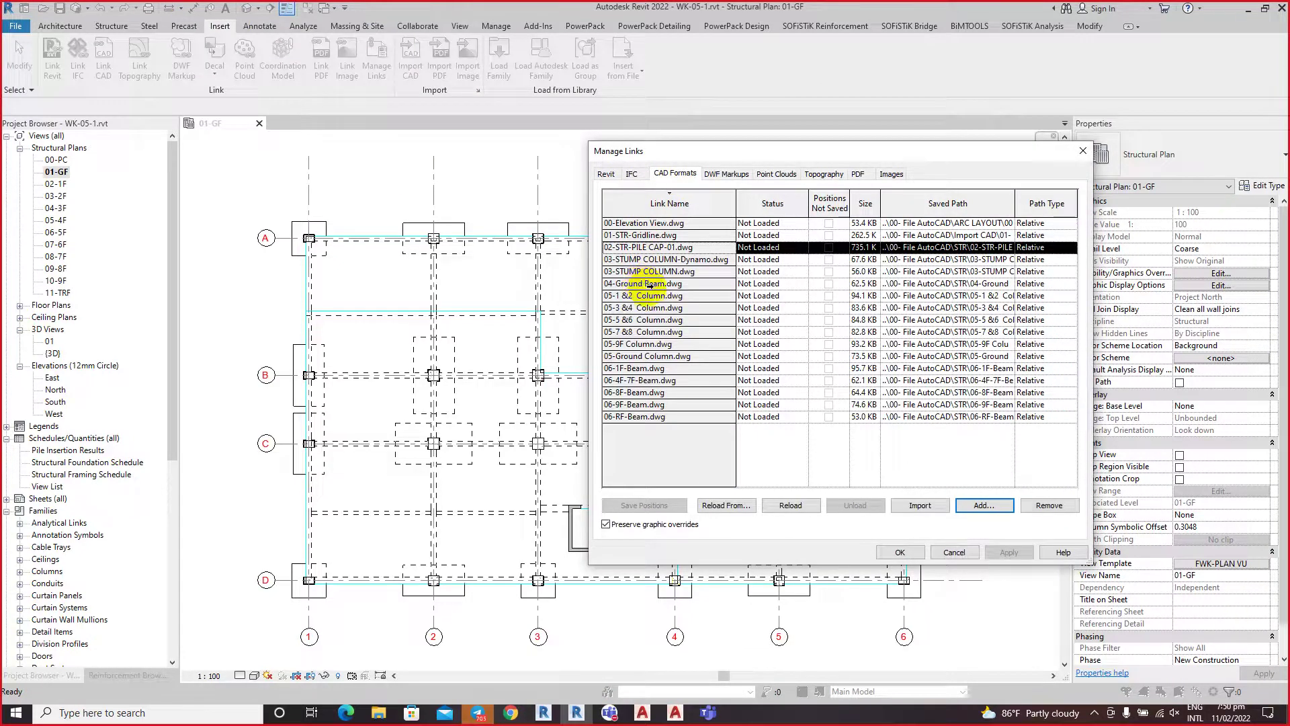
pyautogui.click(649, 283)
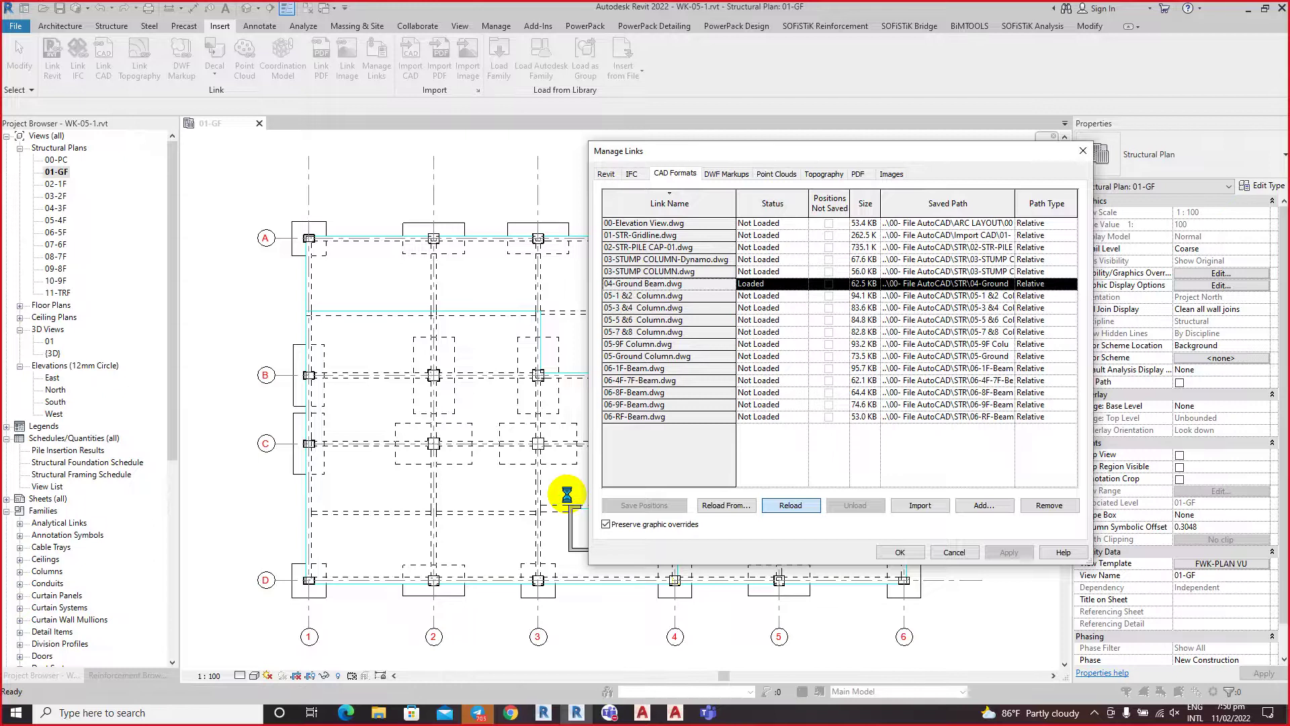
pyautogui.click(899, 552)
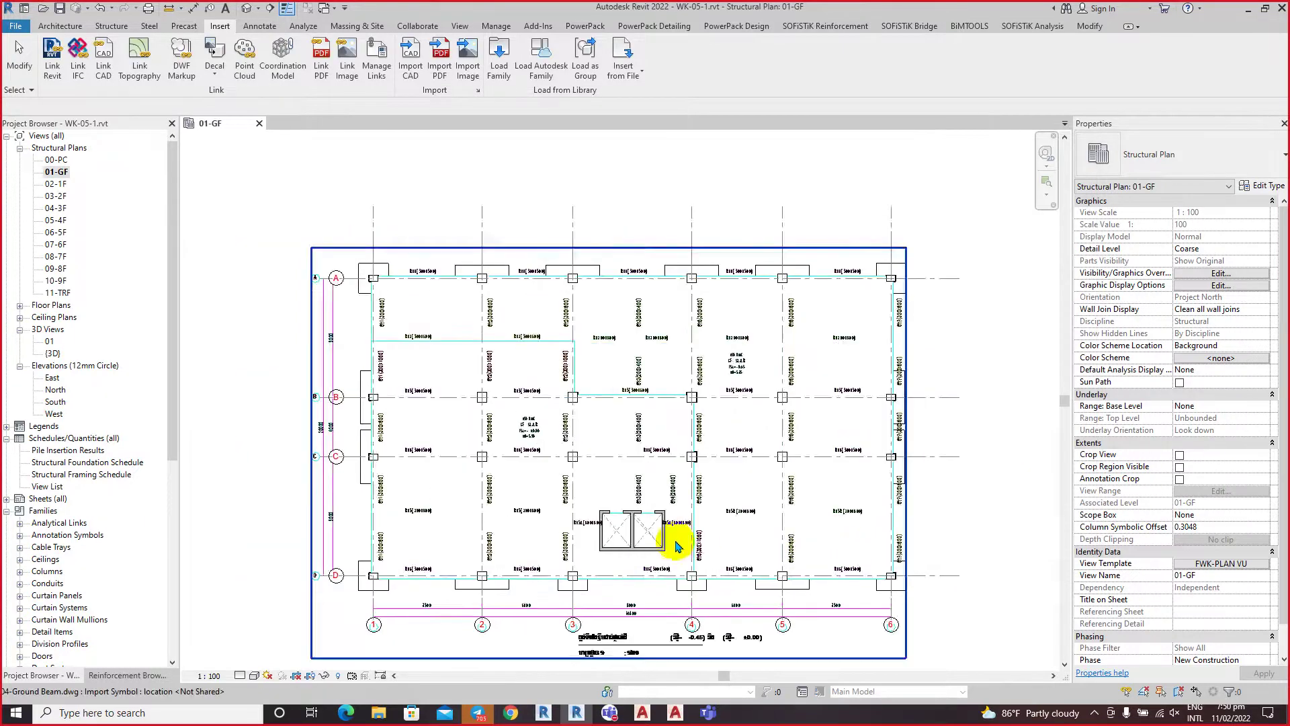
# - Zoom and pan the 01-GF plan to read the beam labels around the lift core
pyautogui.scroll(3, 675, 544)
pyautogui.scroll(2, 671, 527)
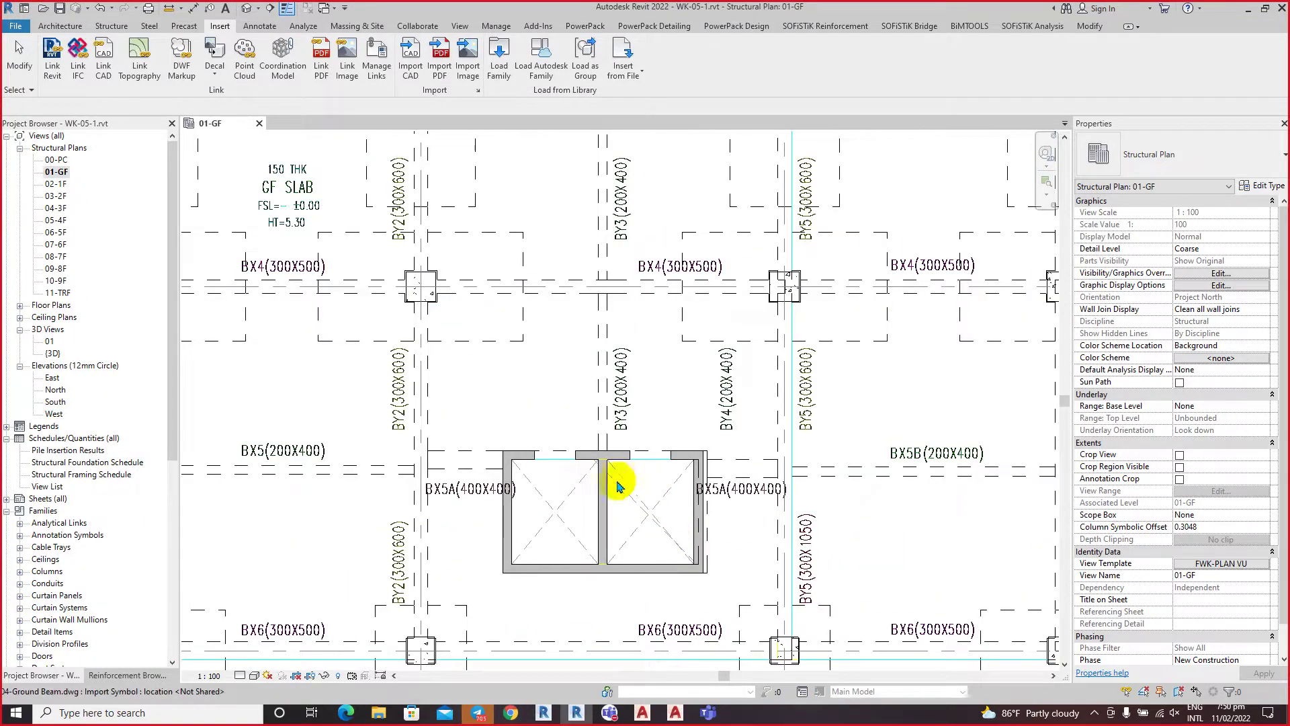
pyautogui.moveTo(619, 486); pyautogui.dragTo(615, 457, button='middle')
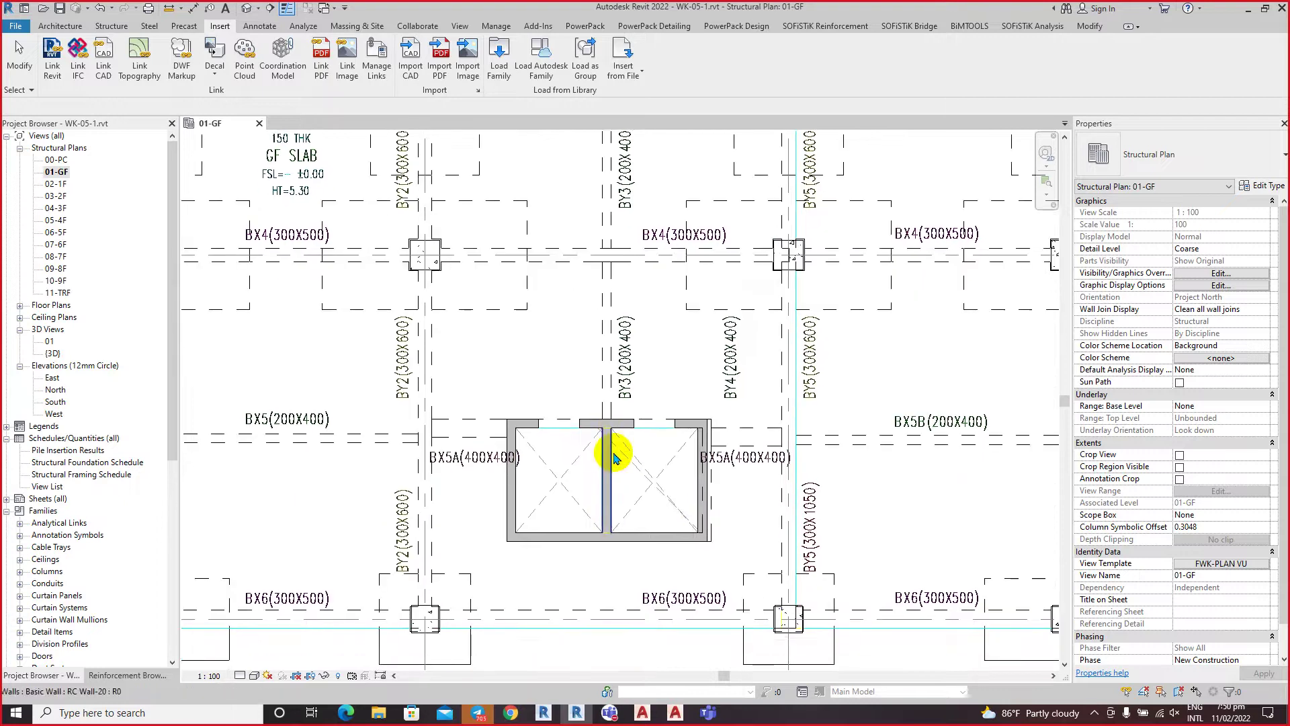
pyautogui.moveTo(648, 388); pyautogui.dragTo(671, 298, button='middle')
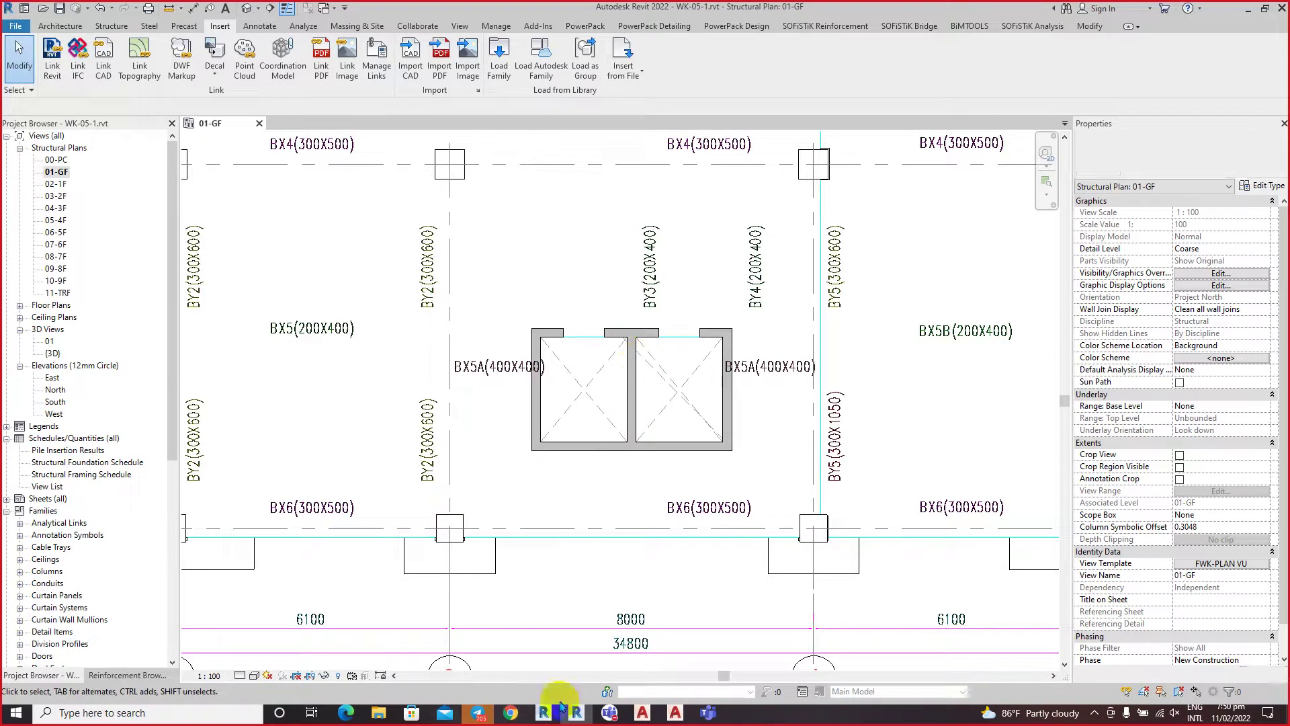
# - Switch to the beam drawing in AutoCAD 2022, then to the stair drawing in AutoCAD 2017
pyautogui.click(675, 711)
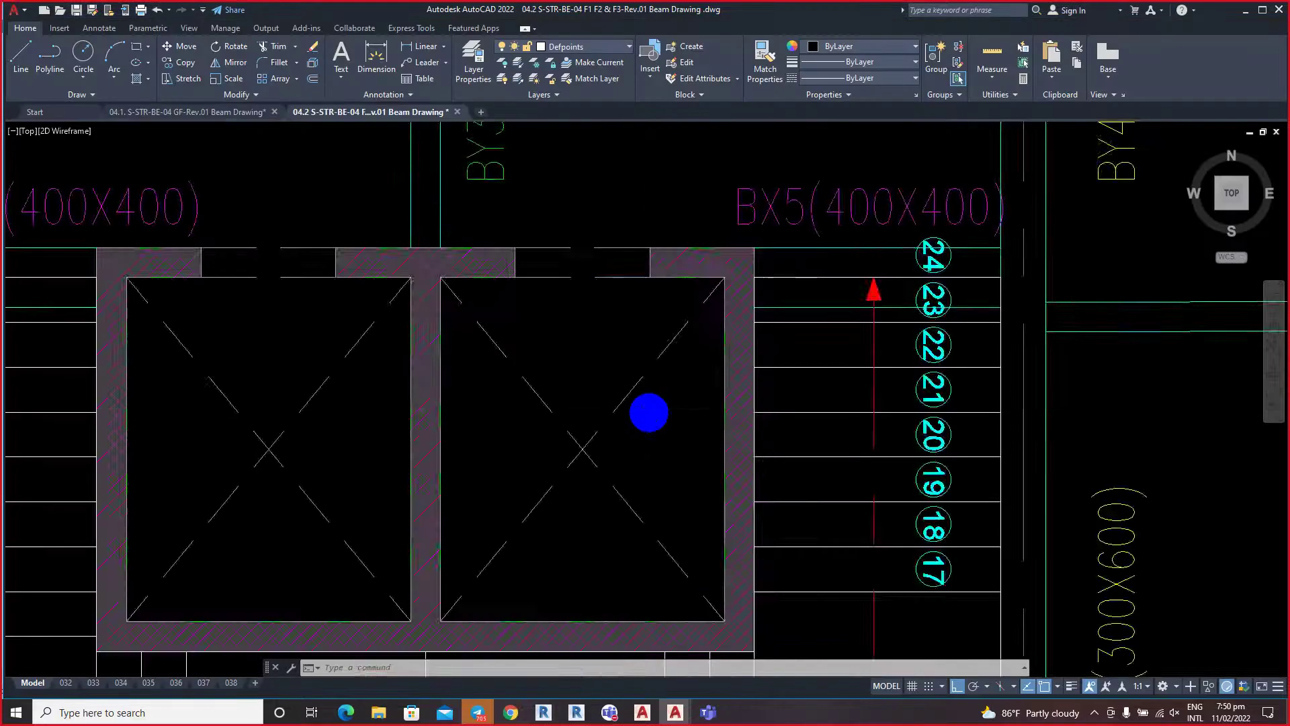
pyautogui.scroll(-5, 649, 412)
pyautogui.scroll(-3, 585, 403)
pyautogui.scroll(-4, 533, 375)
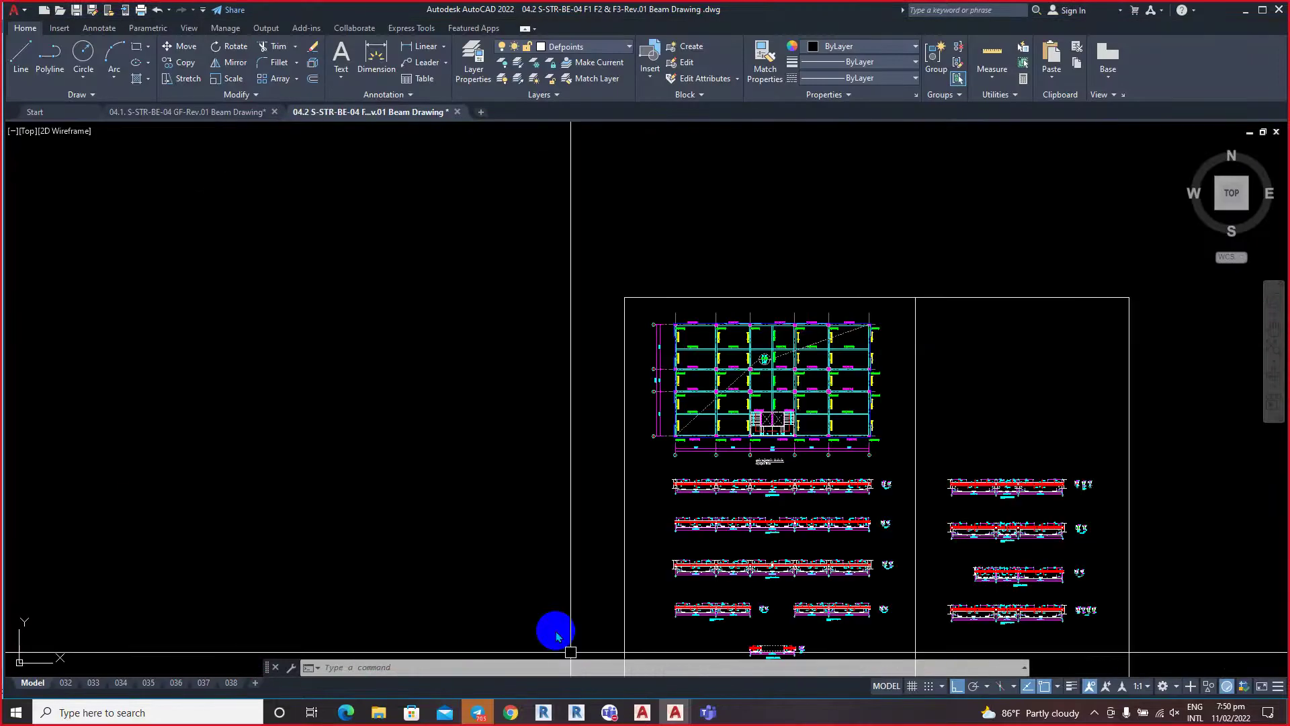
pyautogui.moveTo(642, 712)
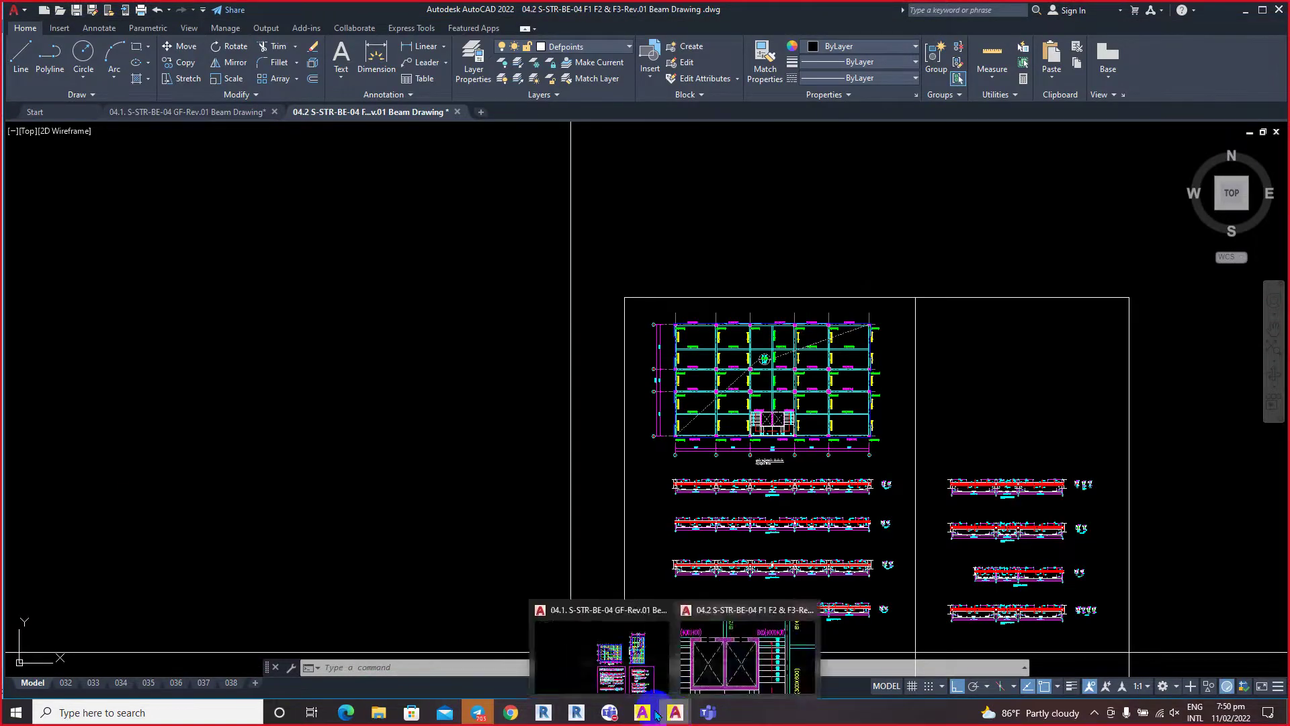
pyautogui.click(623, 632)
# - Copy the window-selected stair plan with base point at column D/3, then start a new blank drawing
pyautogui.scroll(-2, 548, 438)
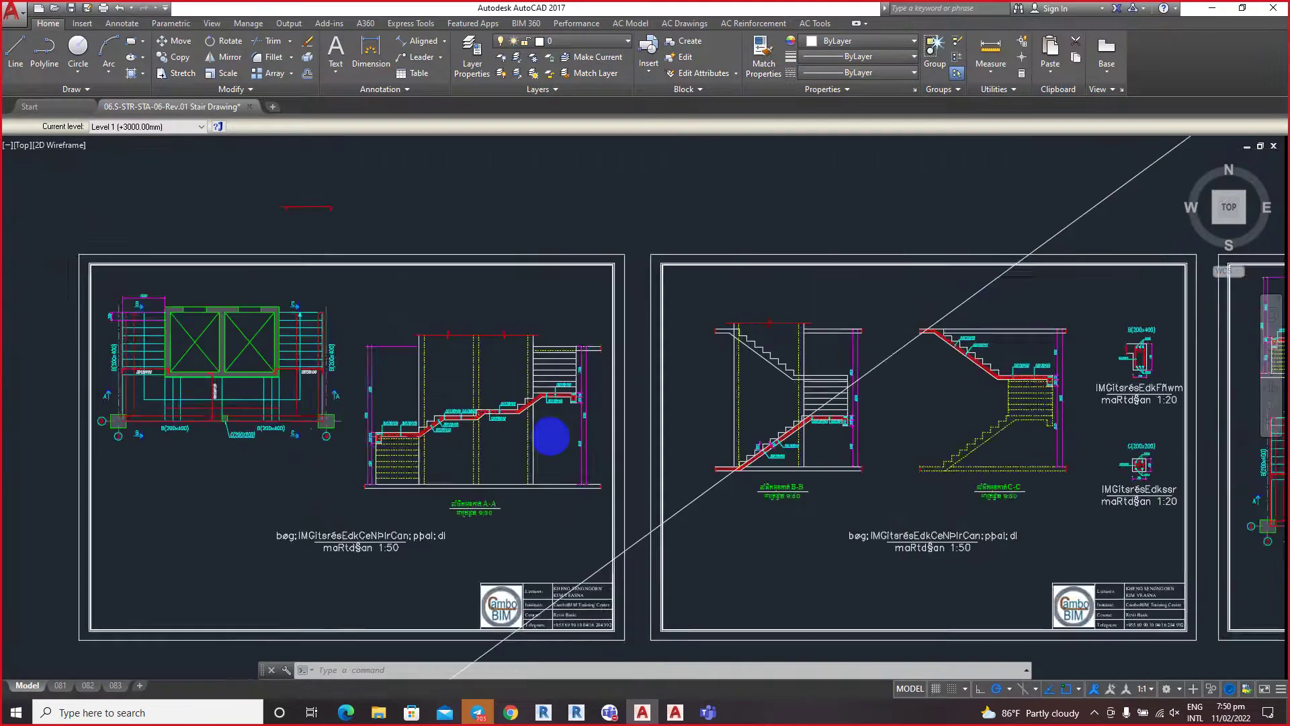
pyautogui.scroll(-2, 389, 455)
pyautogui.scroll(1, 461, 375)
pyautogui.scroll(4, 439, 347)
pyautogui.moveTo(438, 347); pyautogui.dragTo(578, 317, button='middle')
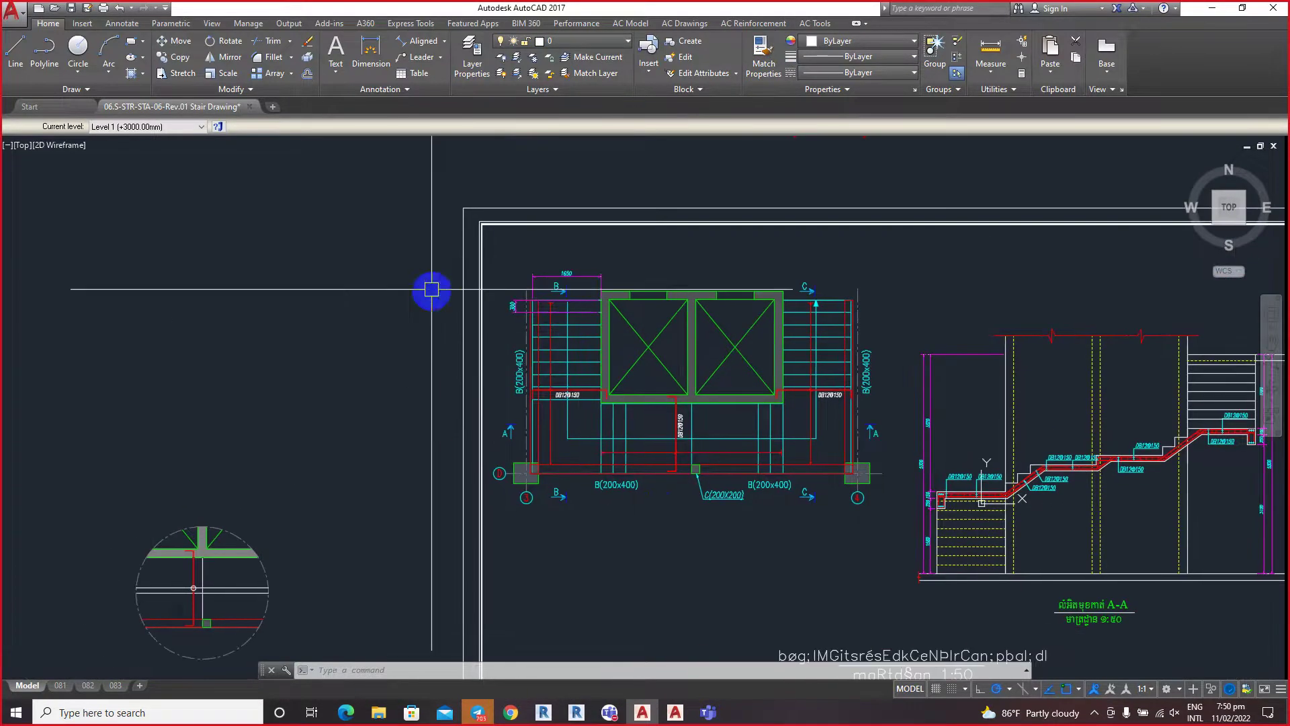
pyautogui.click(417, 240)
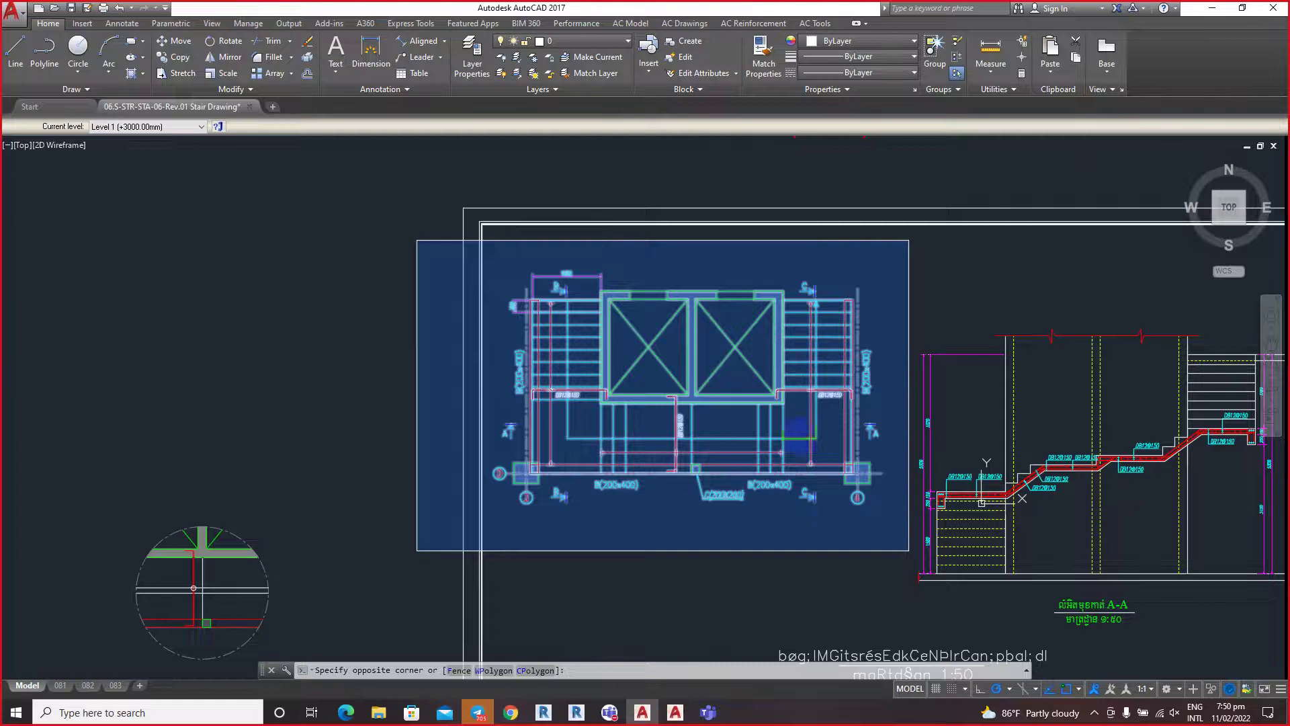
pyautogui.click(839, 459)
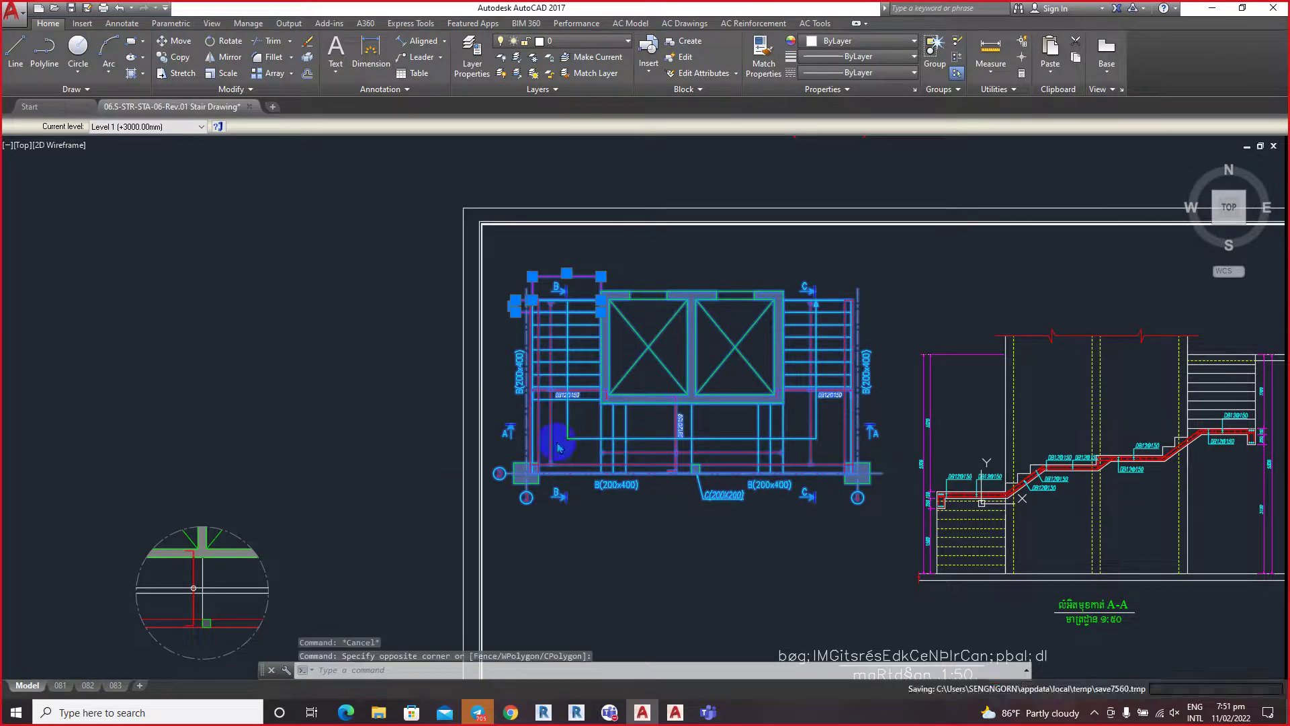
pyautogui.scroll(3, 537, 468)
pyautogui.scroll(1, 518, 481)
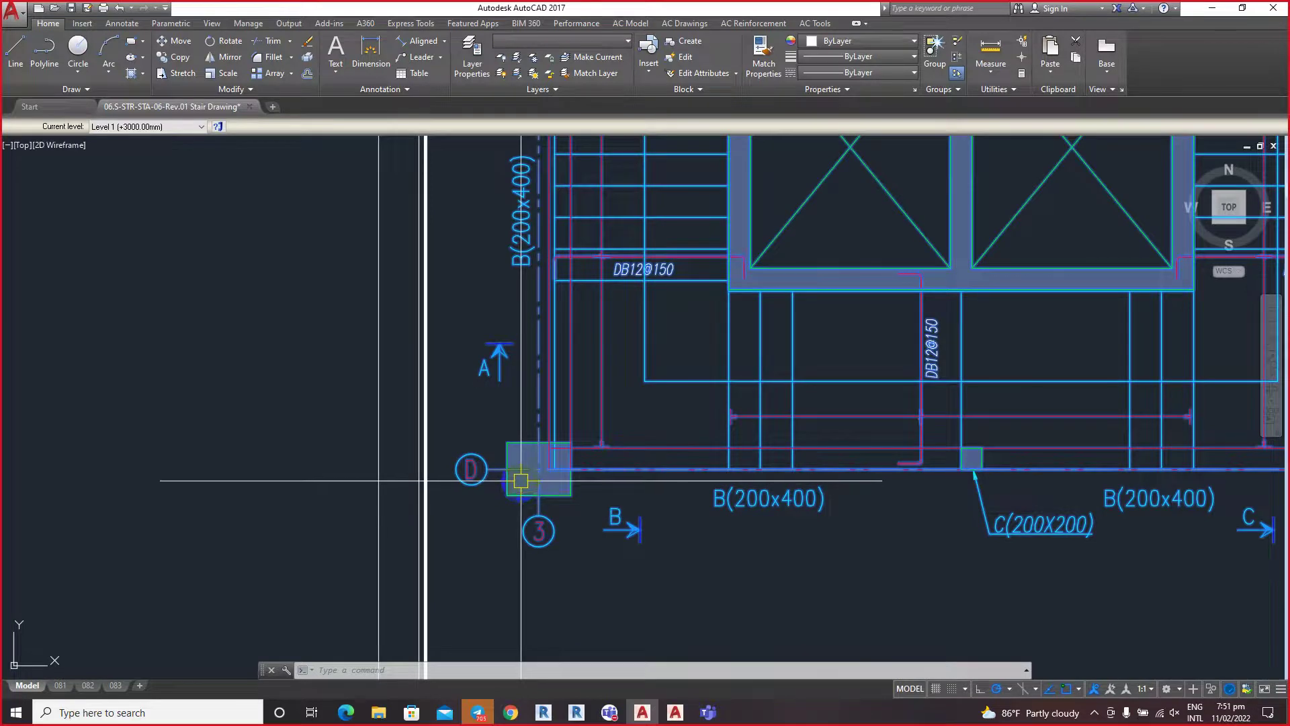
pyautogui.hotkey('ctrl', 'shift', 'c')
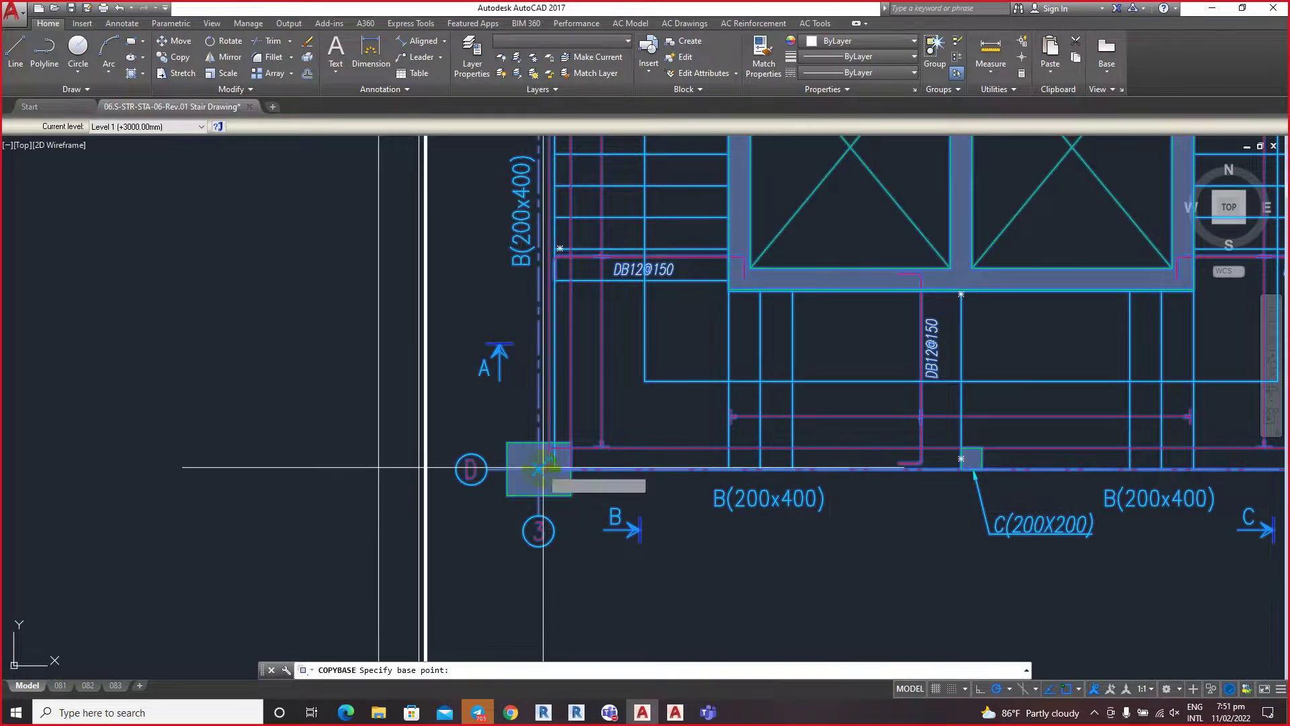
pyautogui.click(538, 469)
pyautogui.scroll(-2, 535, 463)
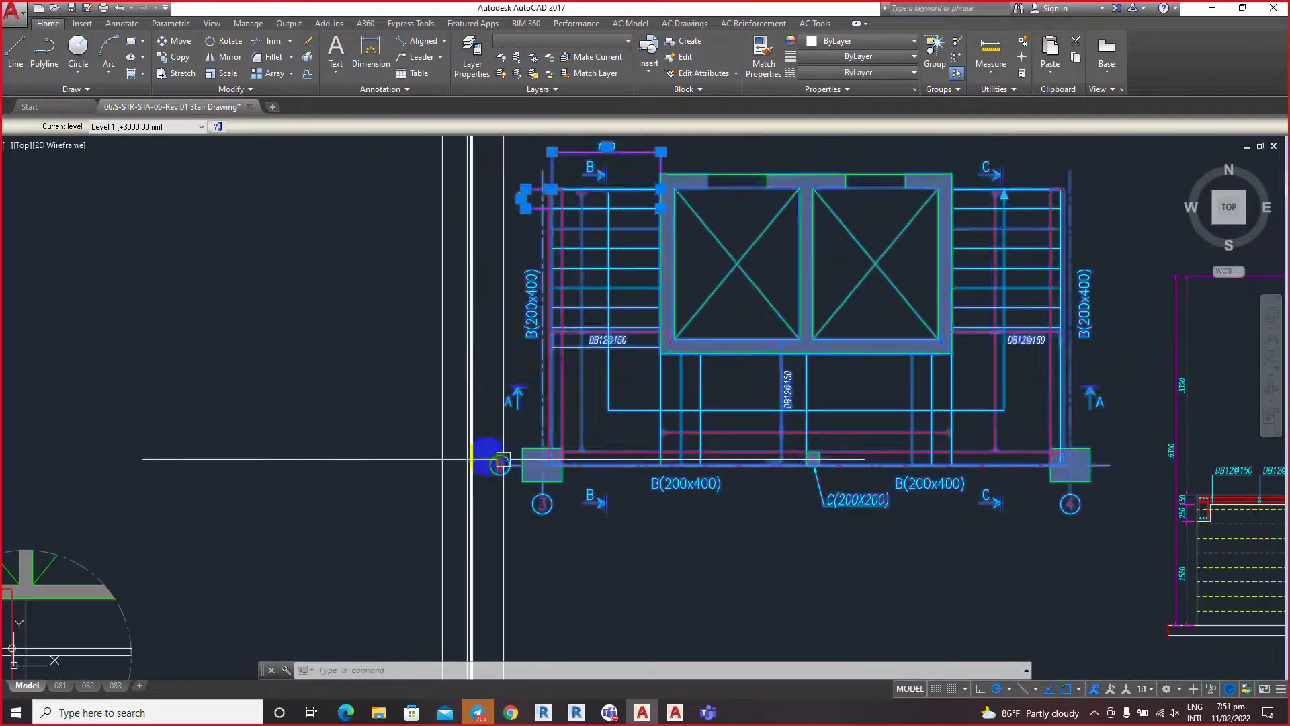
pyautogui.click(60, 110)
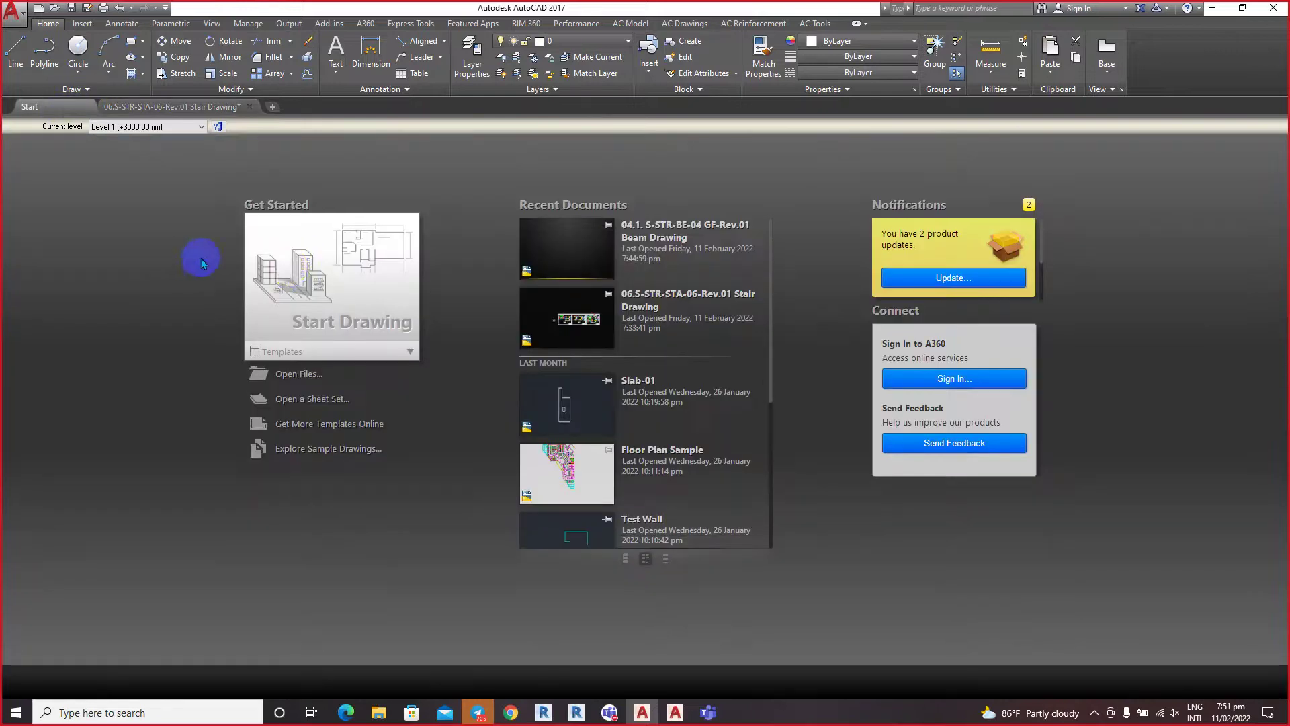
pyautogui.click(290, 272)
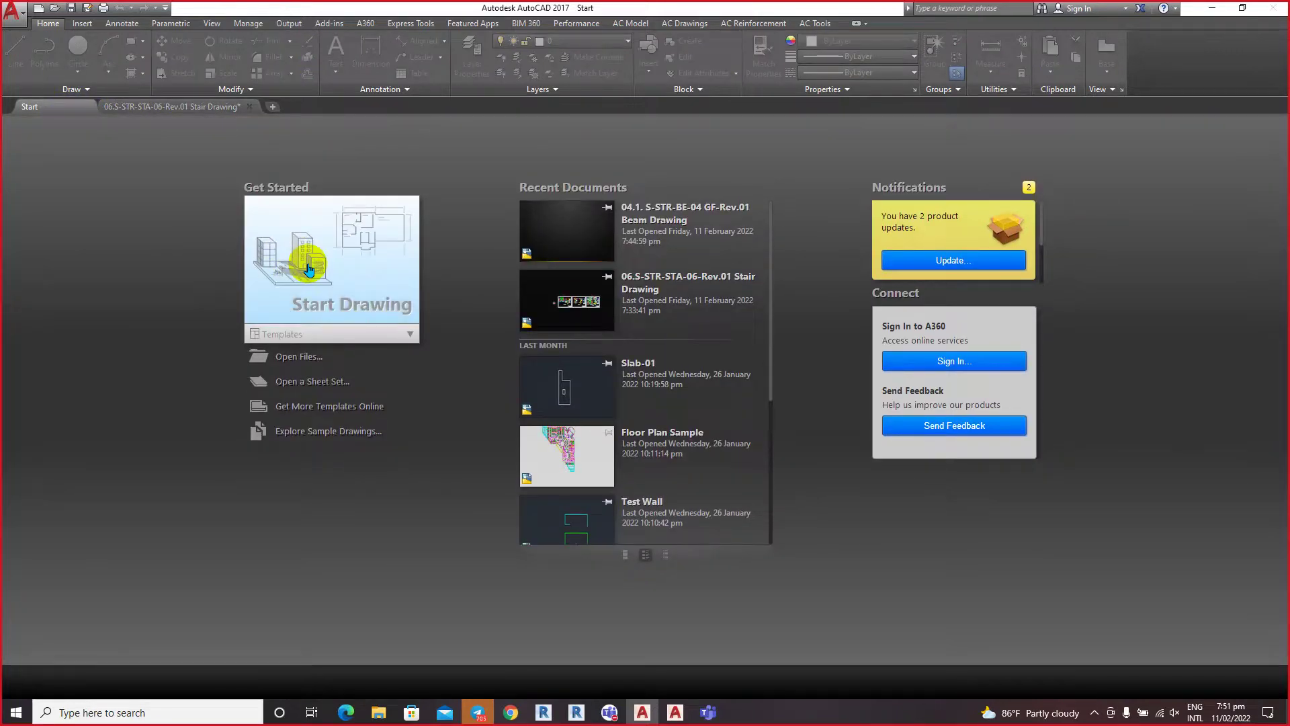
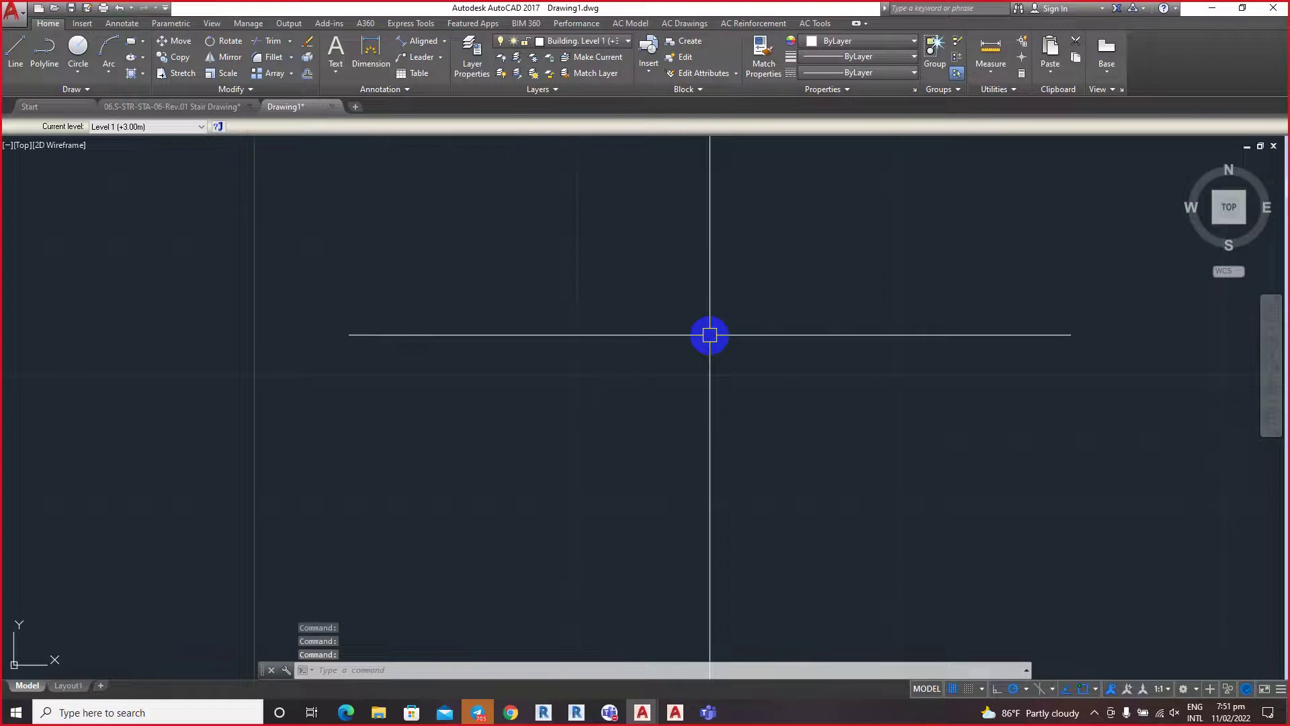
# - Paste the copied stair plan as a block with its insertion point at 0,0
pyautogui.scroll(-3, 645, 349)
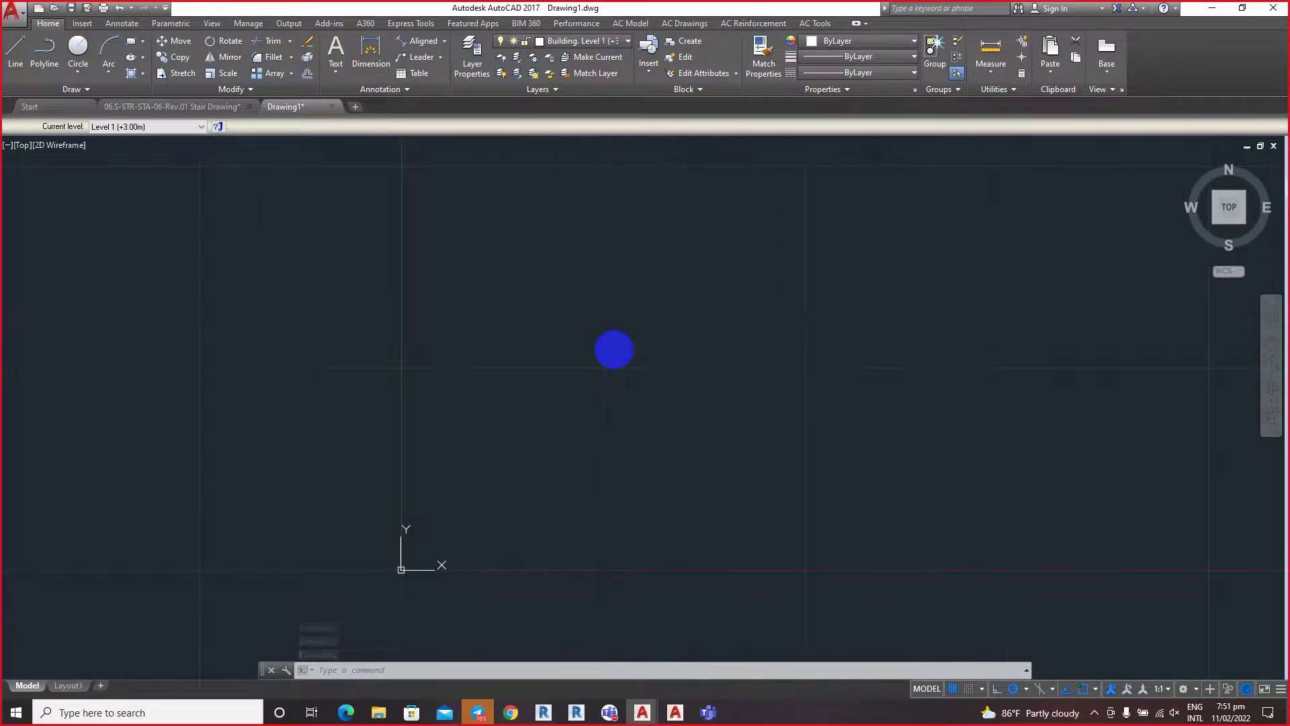
pyautogui.hotkey('ctrl', 'shift', 'v')
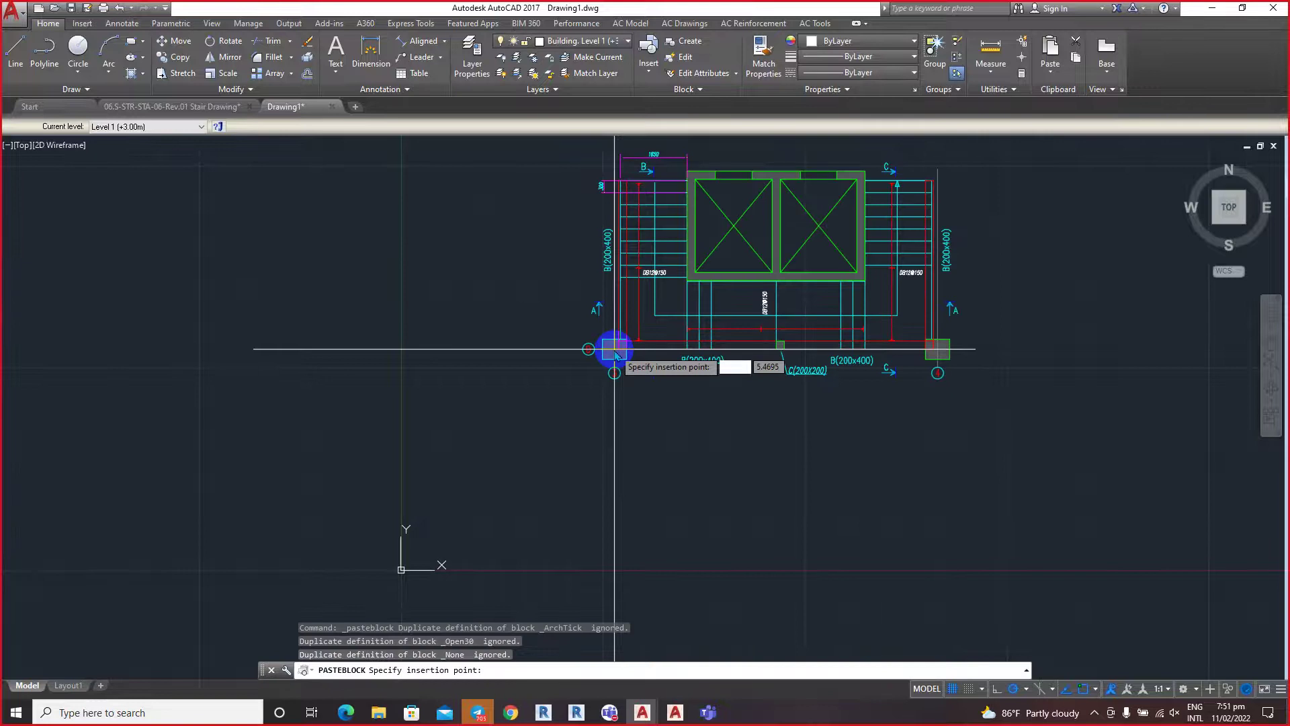
pyautogui.write(',0')
pyautogui.press('Return')
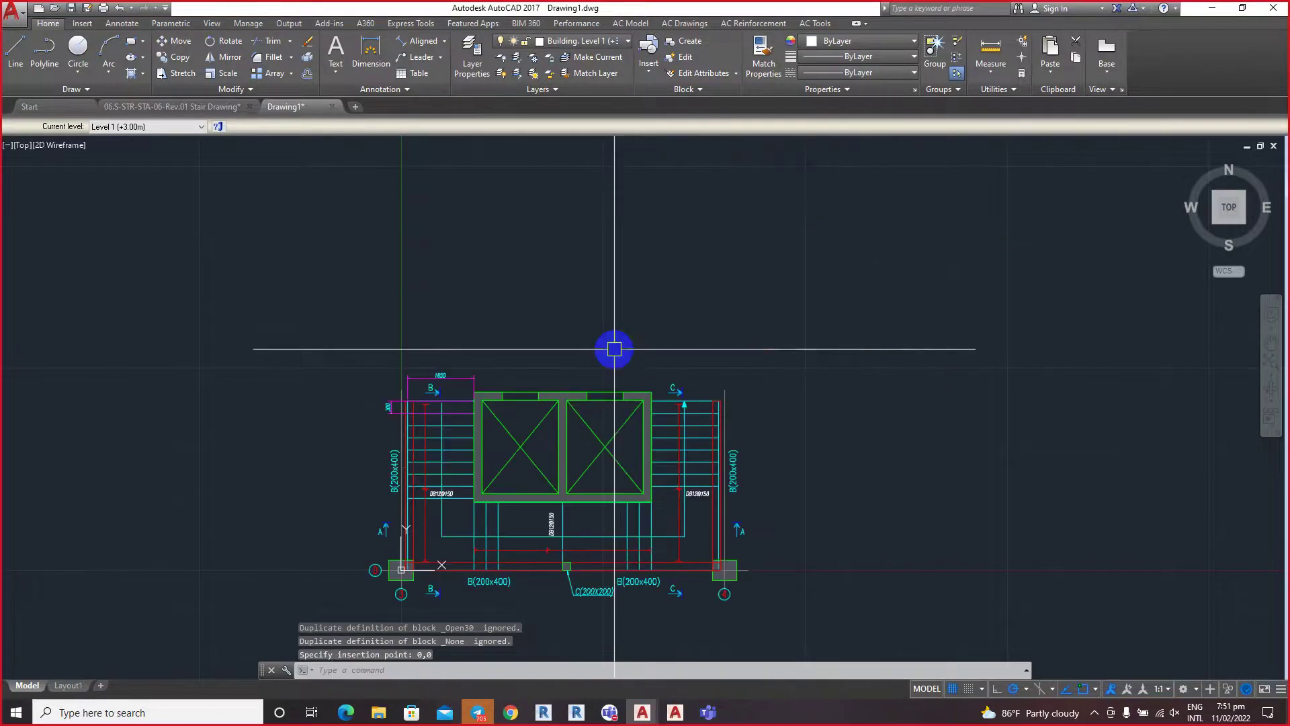
pyautogui.scroll(2, 430, 373)
pyautogui.scroll(4, 419, 362)
pyautogui.scroll(-3, 419, 362)
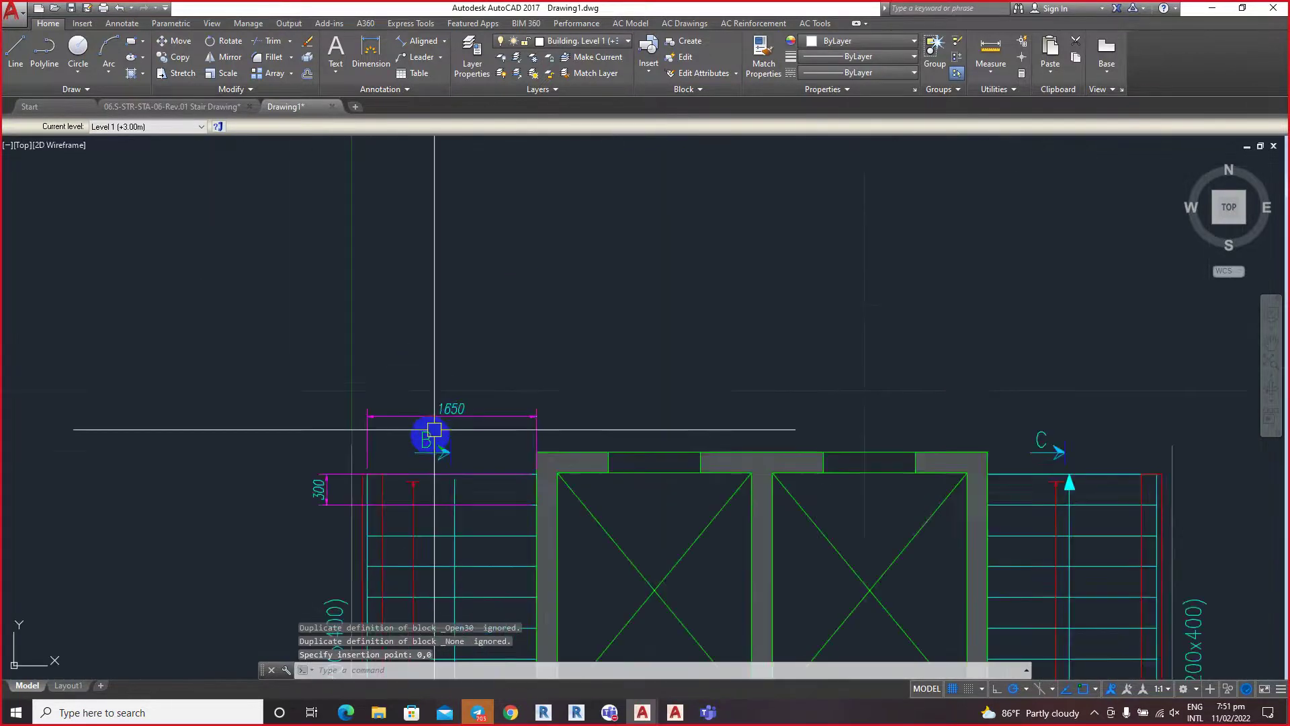
# - Check the 1650 stair width with DIST, then zoom to fit the whole pasted plan
pyautogui.moveTo(432, 437); pyautogui.dragTo(454, 329, button='middle')
pyautogui.write('di')
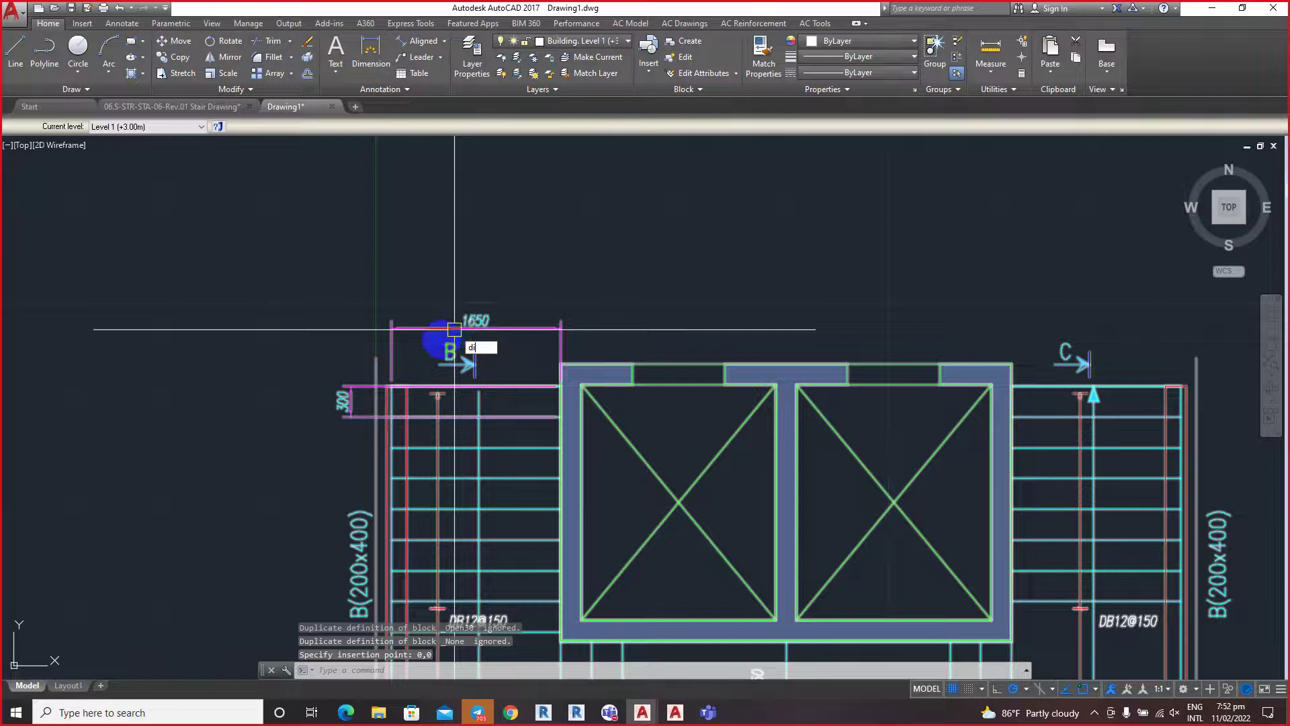
pyautogui.press('Return')
pyautogui.click(391, 330)
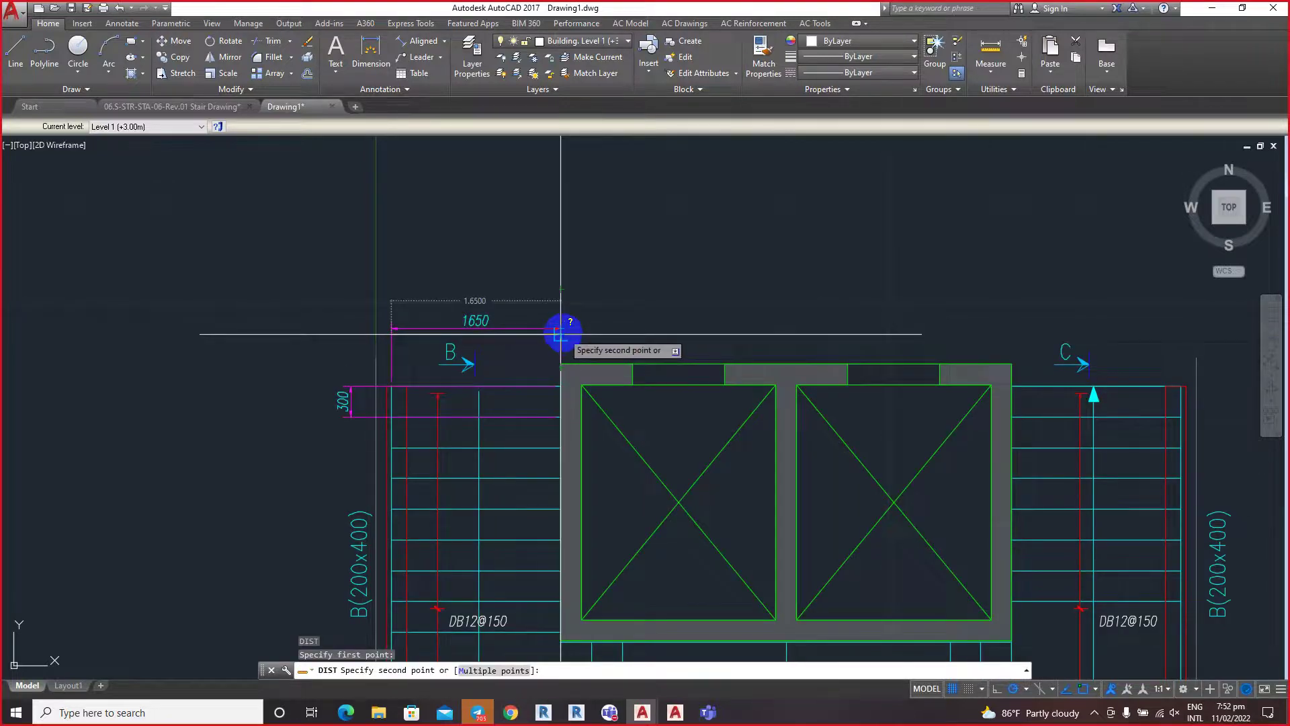
pyautogui.press('Escape')
pyautogui.press('Escape')
pyautogui.scroll(-5, 591, 254)
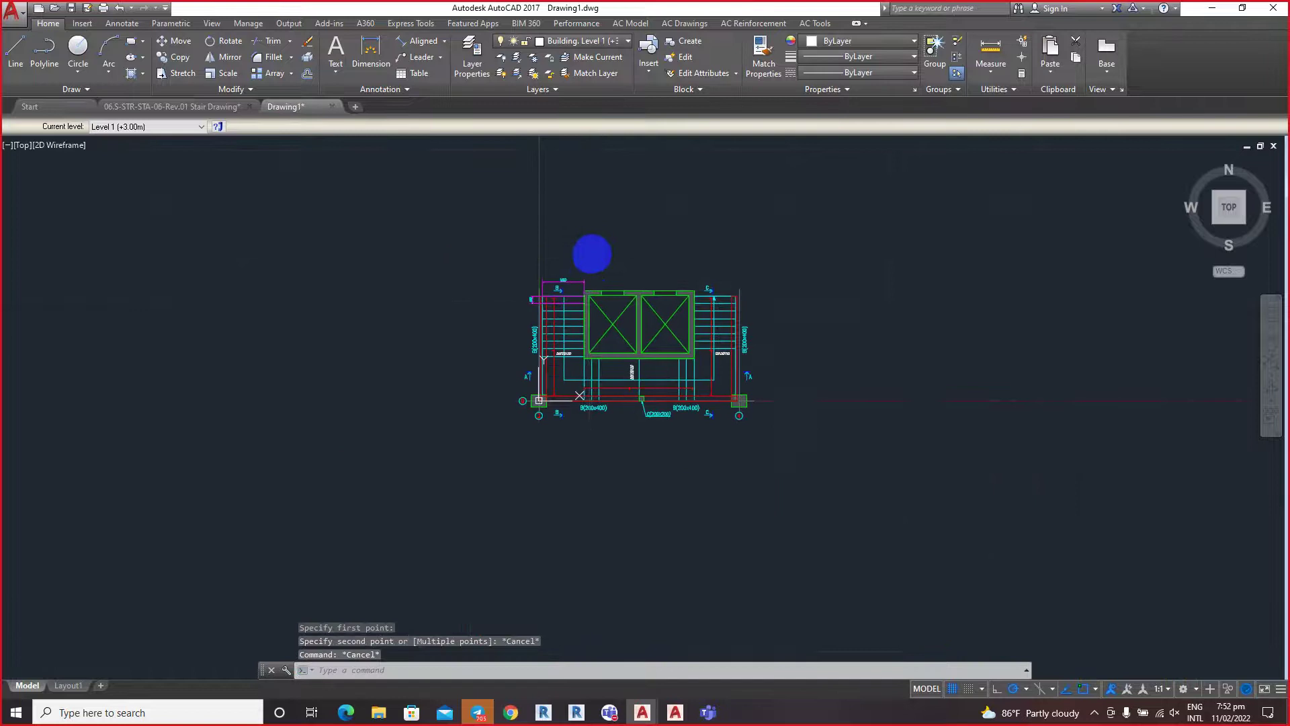
pyautogui.middleClick(591, 252)
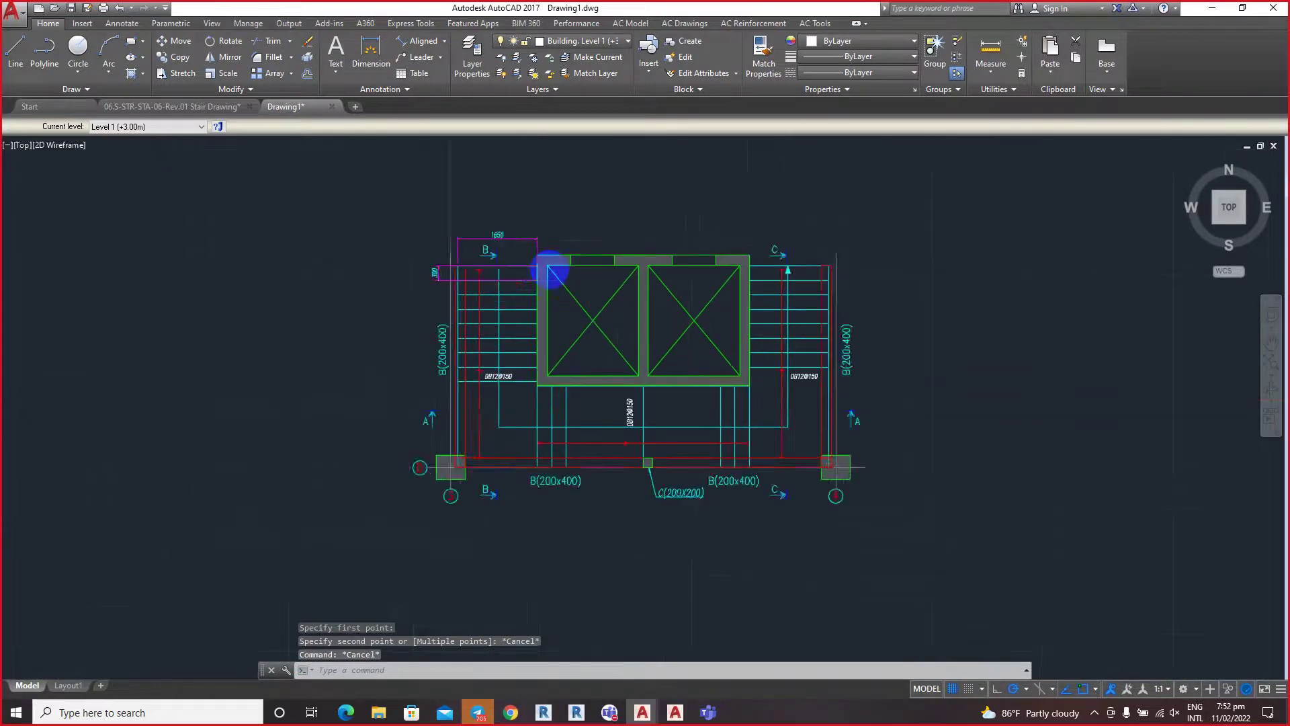
pyautogui.click(196, 211)
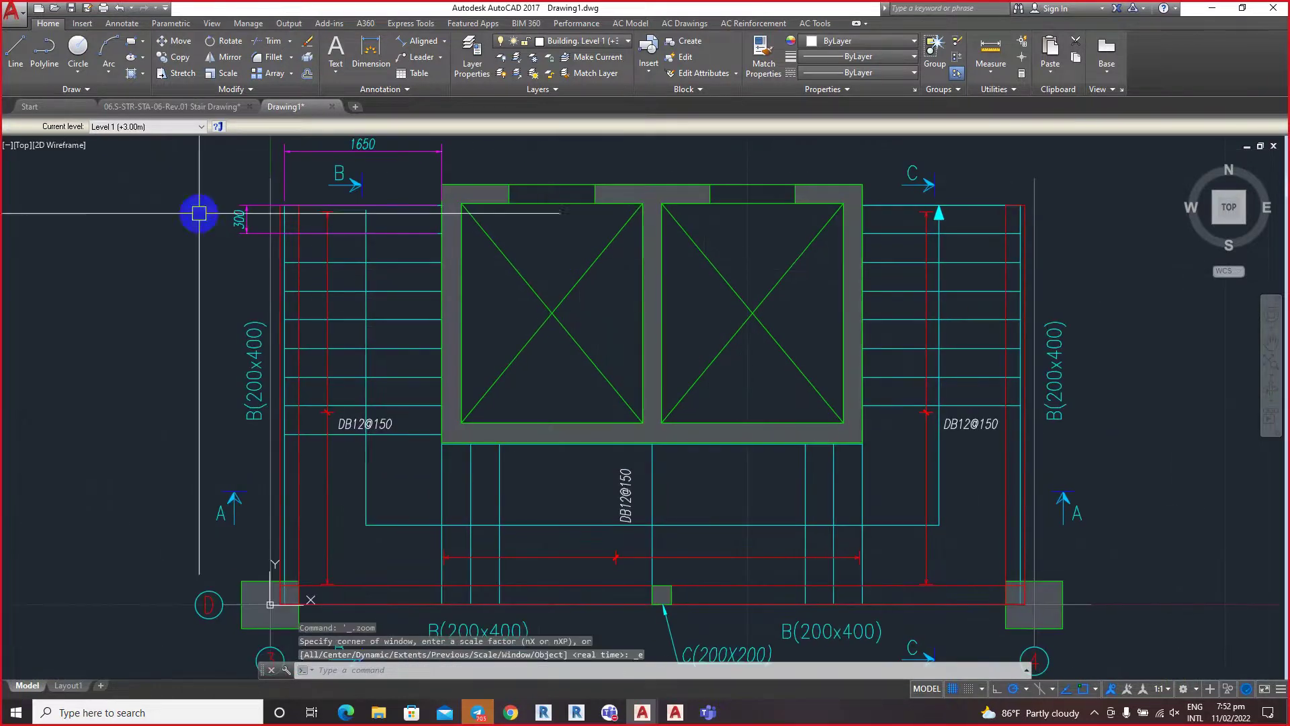
pyautogui.click(84, 13)
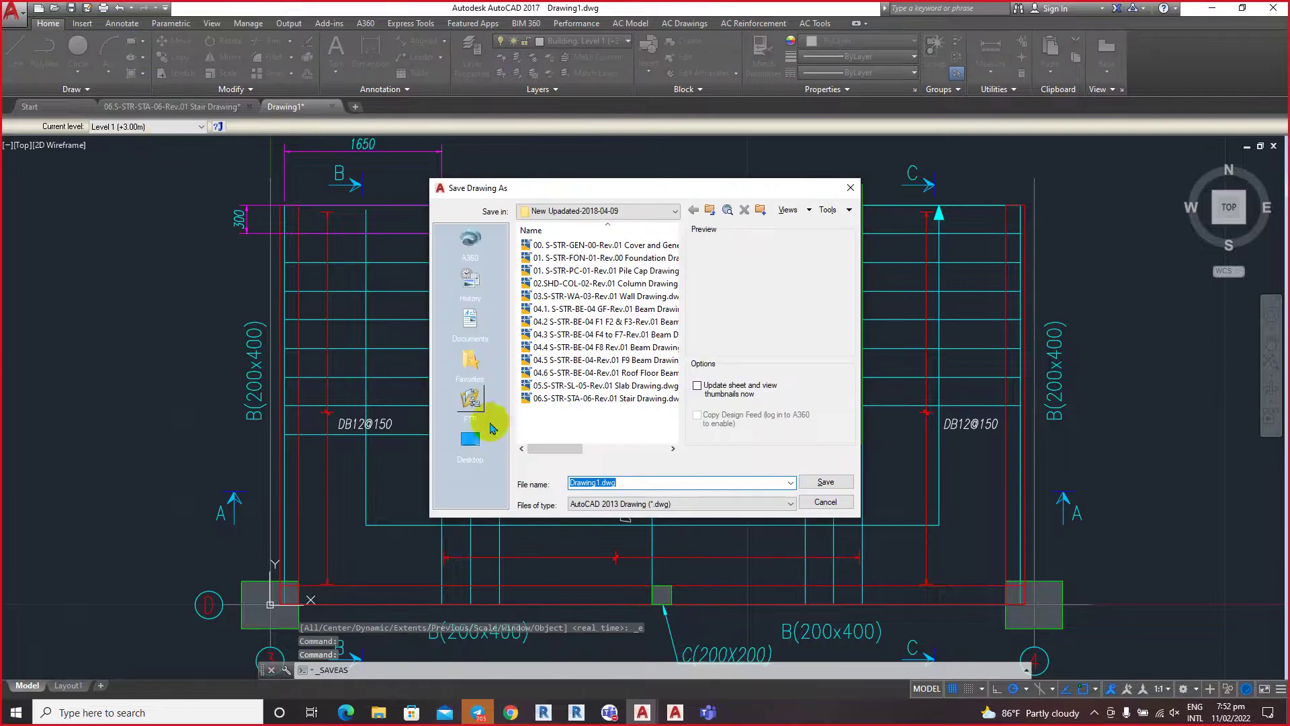
# - Replace the Drawing1 name with Stair- Ground and save it in the Desktop folder
pyautogui.click(478, 445)
pyautogui.doubleClick(582, 484)
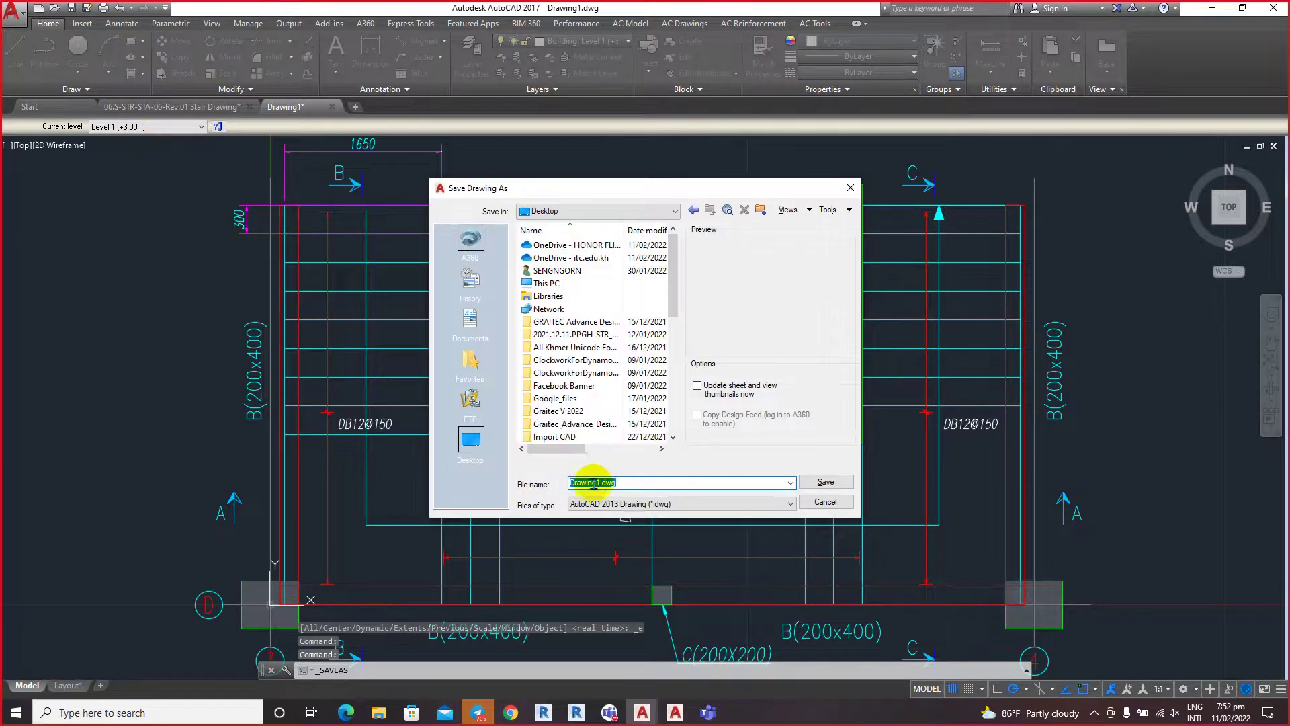
pyautogui.doubleClick(602, 483)
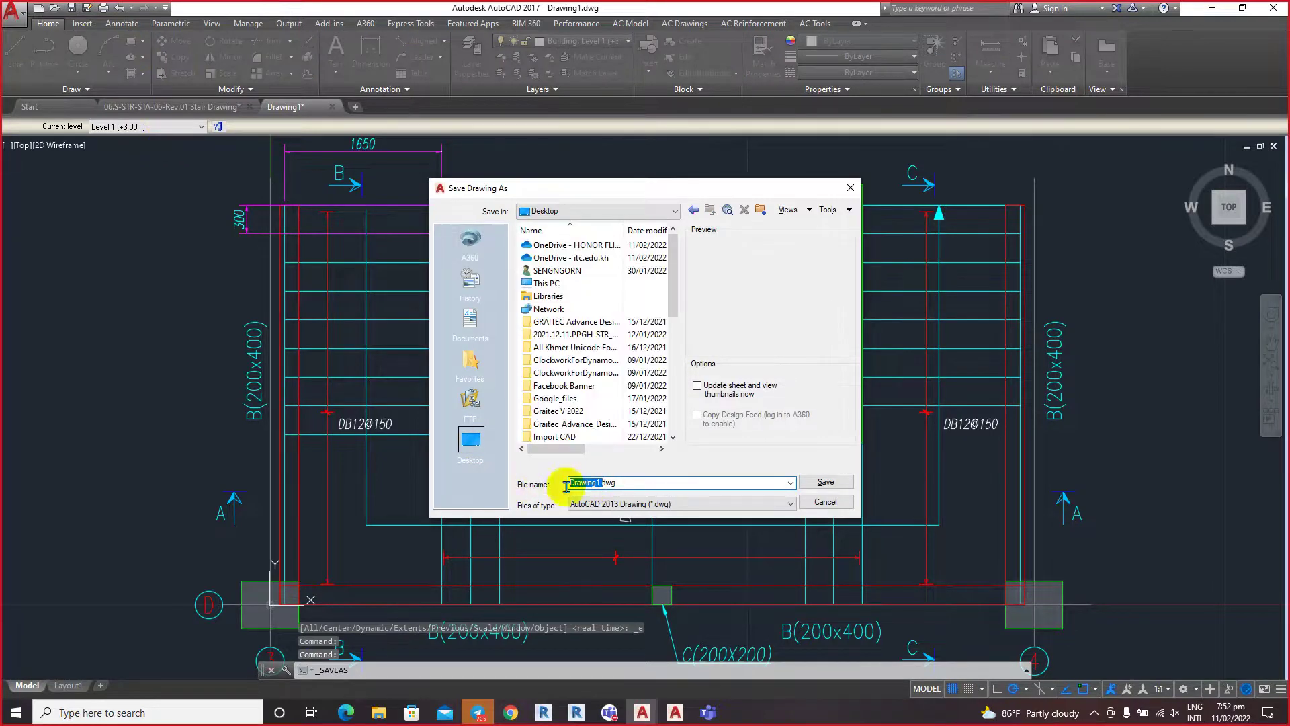
pyautogui.click(598, 484)
pyautogui.moveTo(596, 484); pyautogui.dragTo(552, 485)
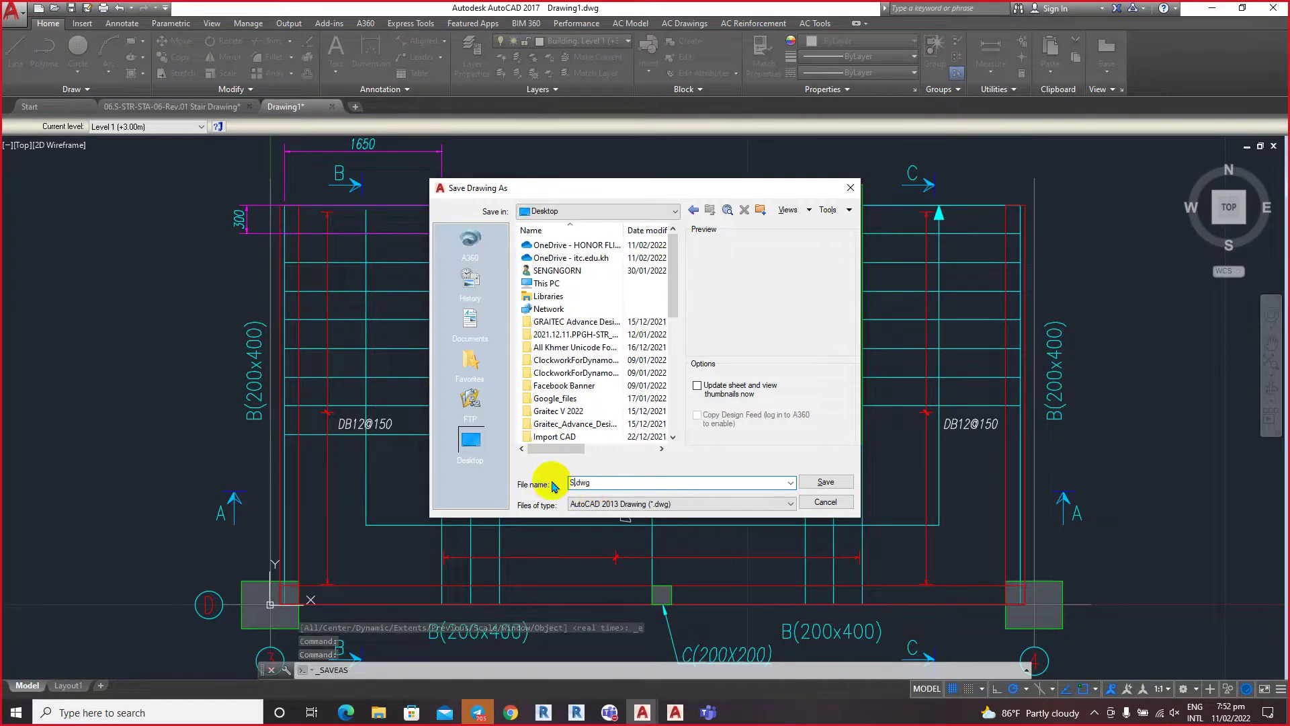
pyautogui.press('BackSpace')
pyautogui.press('BackSpace')
pyautogui.write('tair Ground')
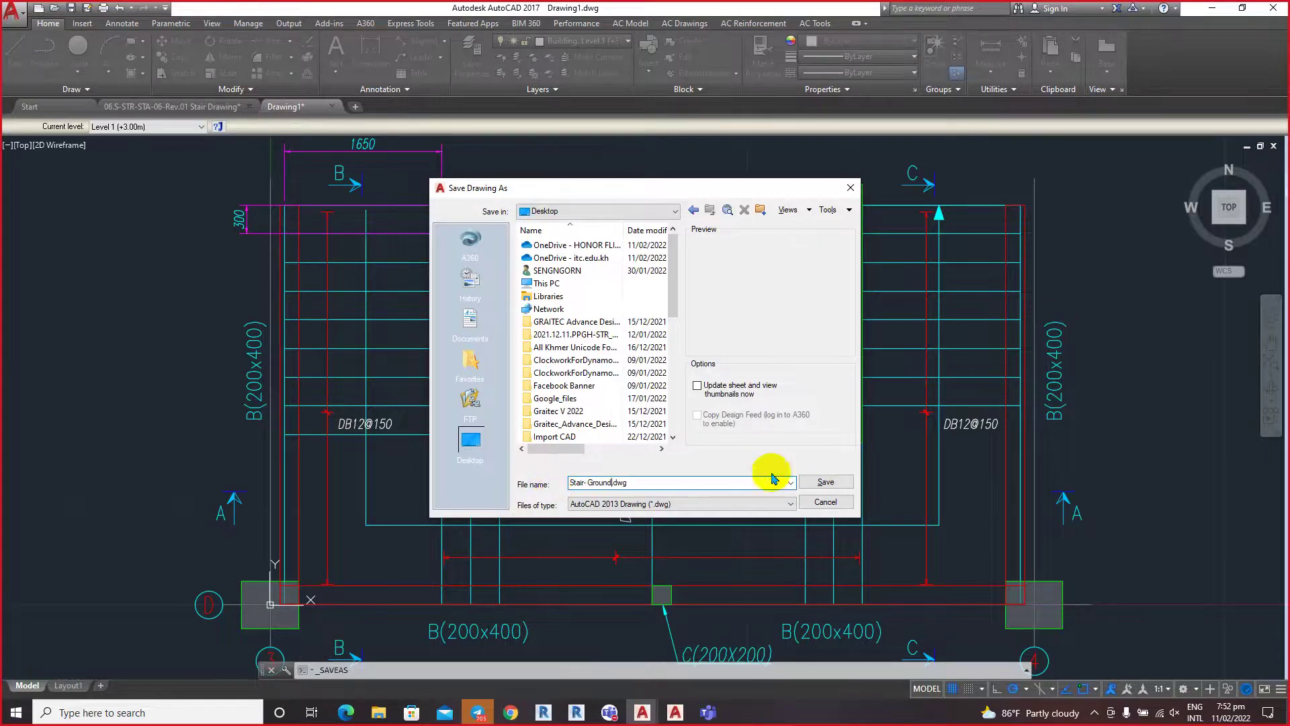
pyautogui.click(837, 484)
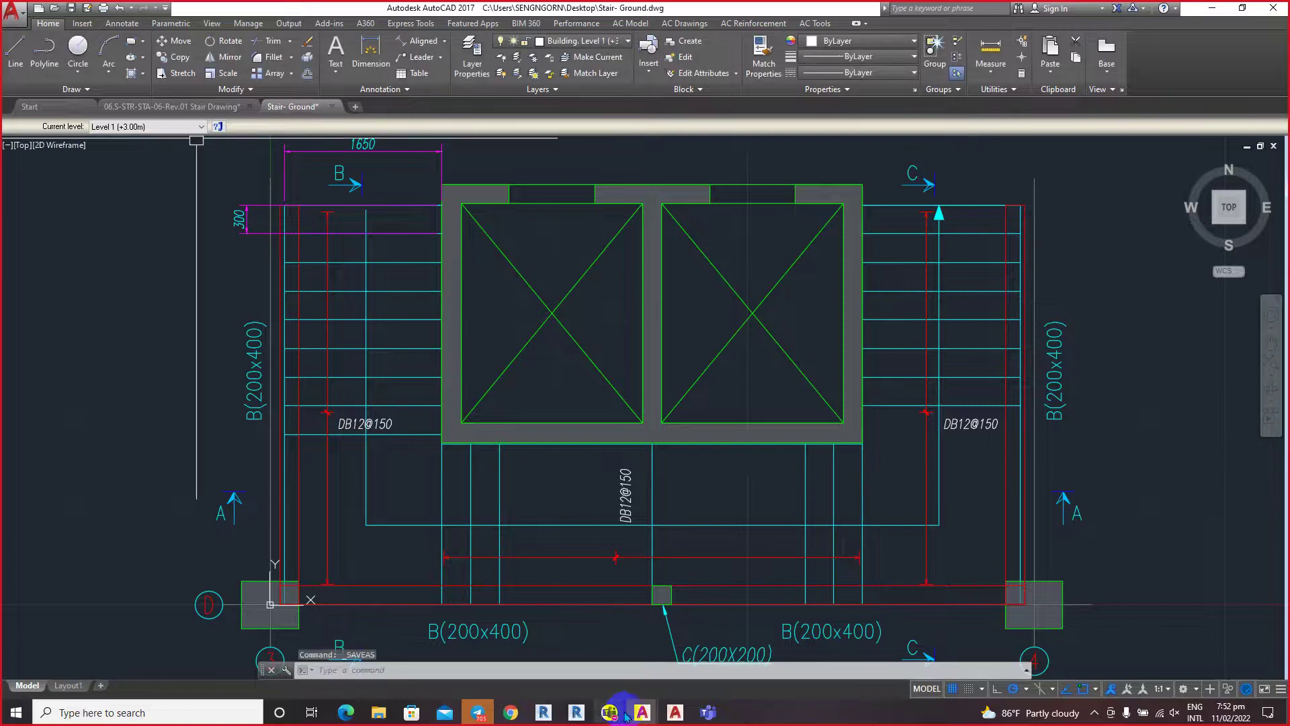
# - Close AutoCAD and list the linked CAD drawings in Revit's Manage Links
pyautogui.click(1272, 8)
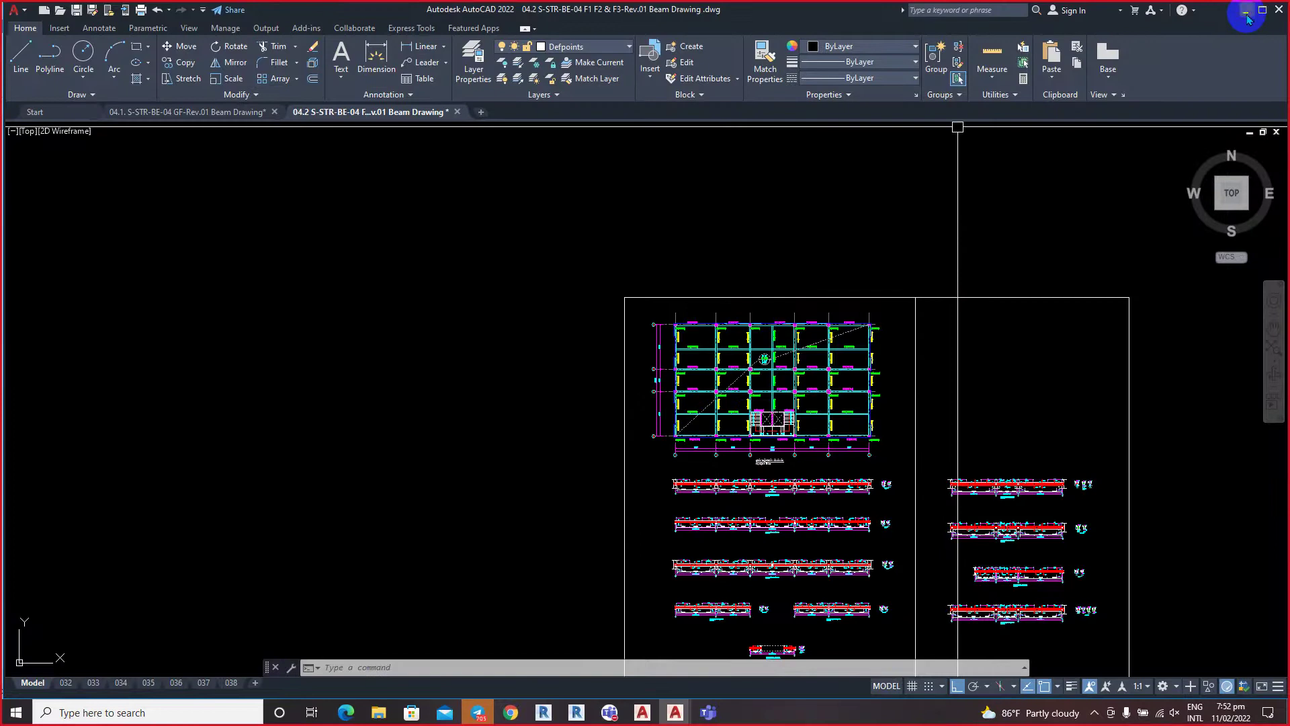
pyautogui.click(1245, 9)
pyautogui.scroll(-1, 656, 328)
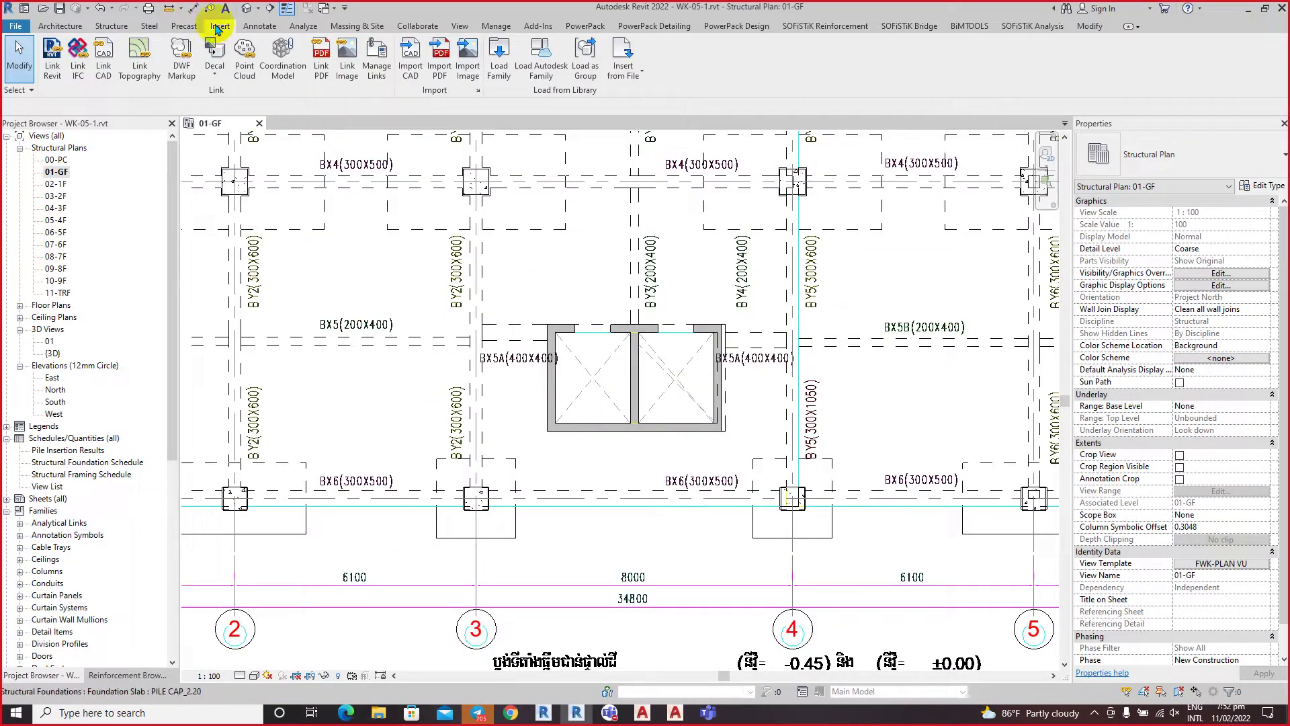
pyautogui.click(375, 57)
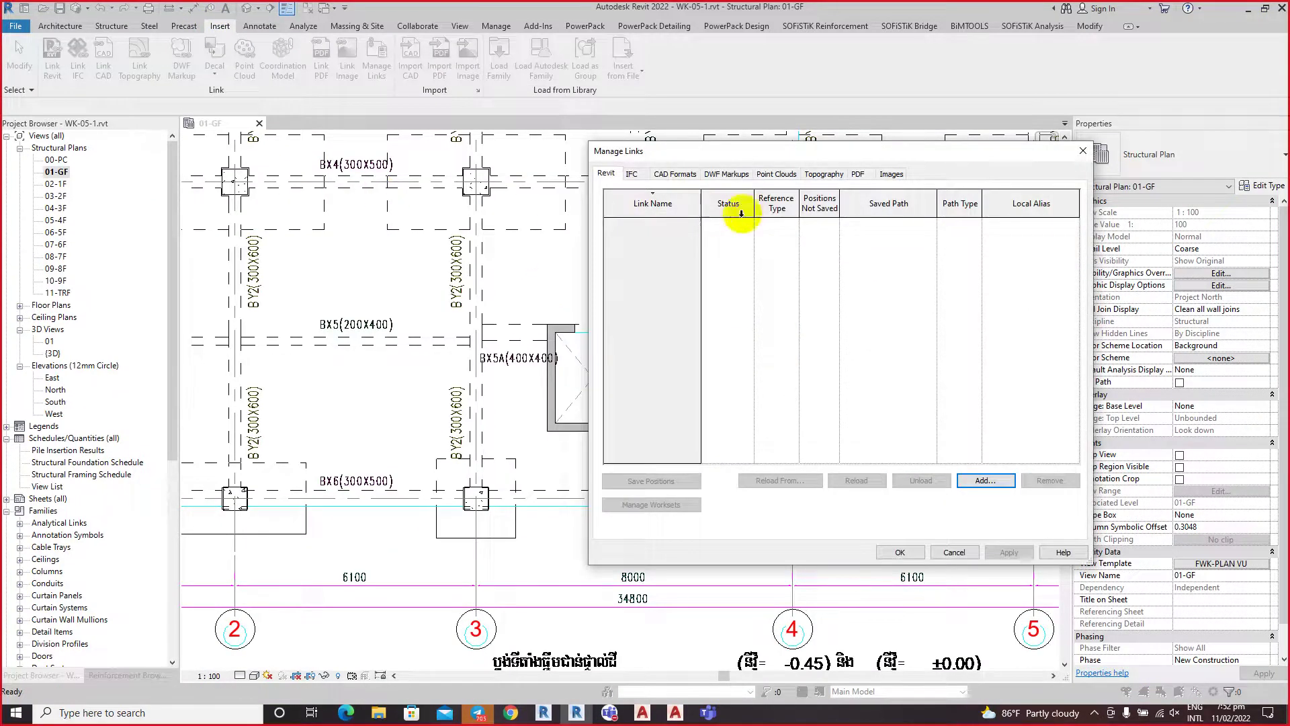
pyautogui.click(690, 176)
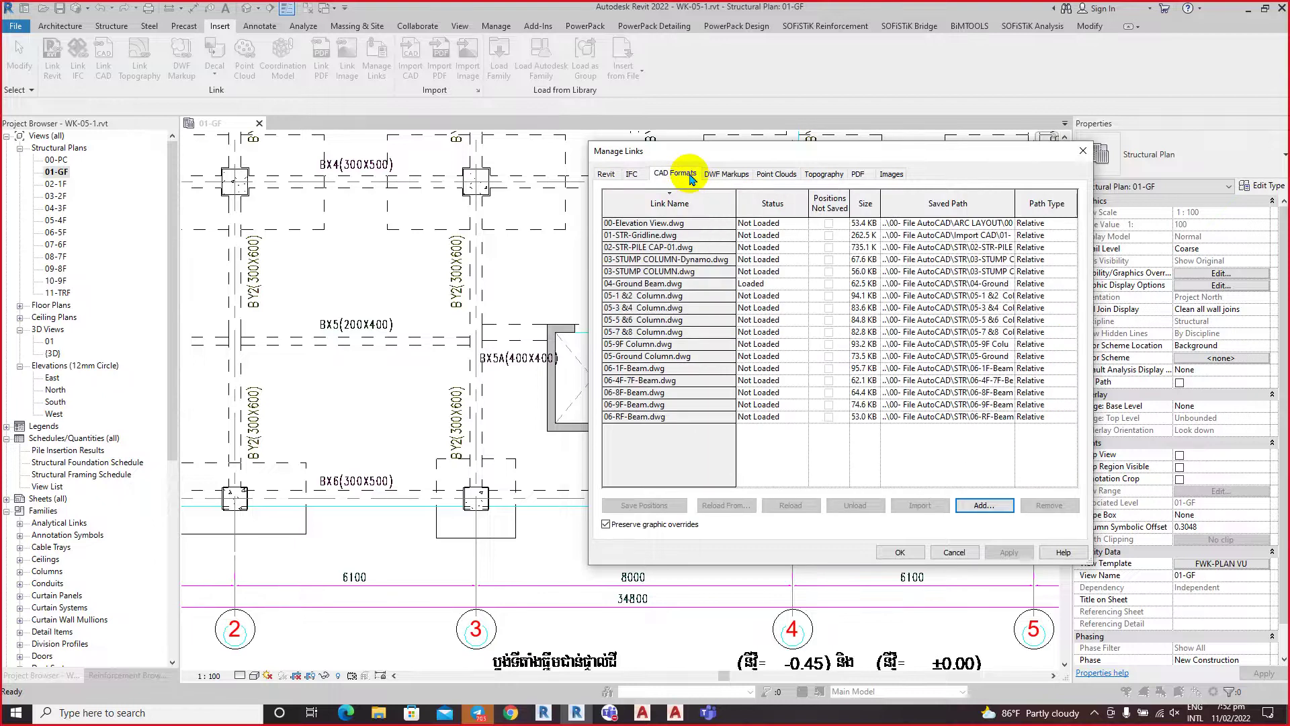
# - Link Stair- Ground.dwg from the Desktop with import units set to meter
pyautogui.click(983, 505)
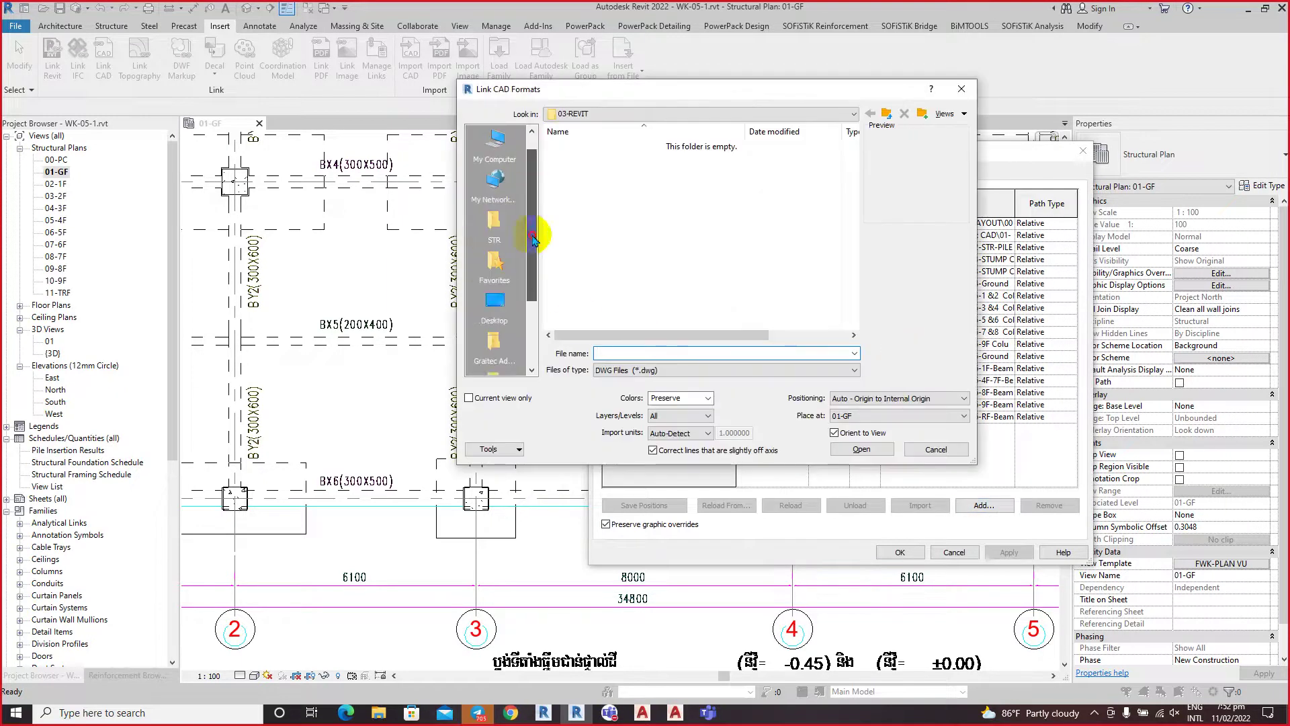
pyautogui.moveTo(531, 201); pyautogui.dragTo(531, 278)
pyautogui.click(495, 263)
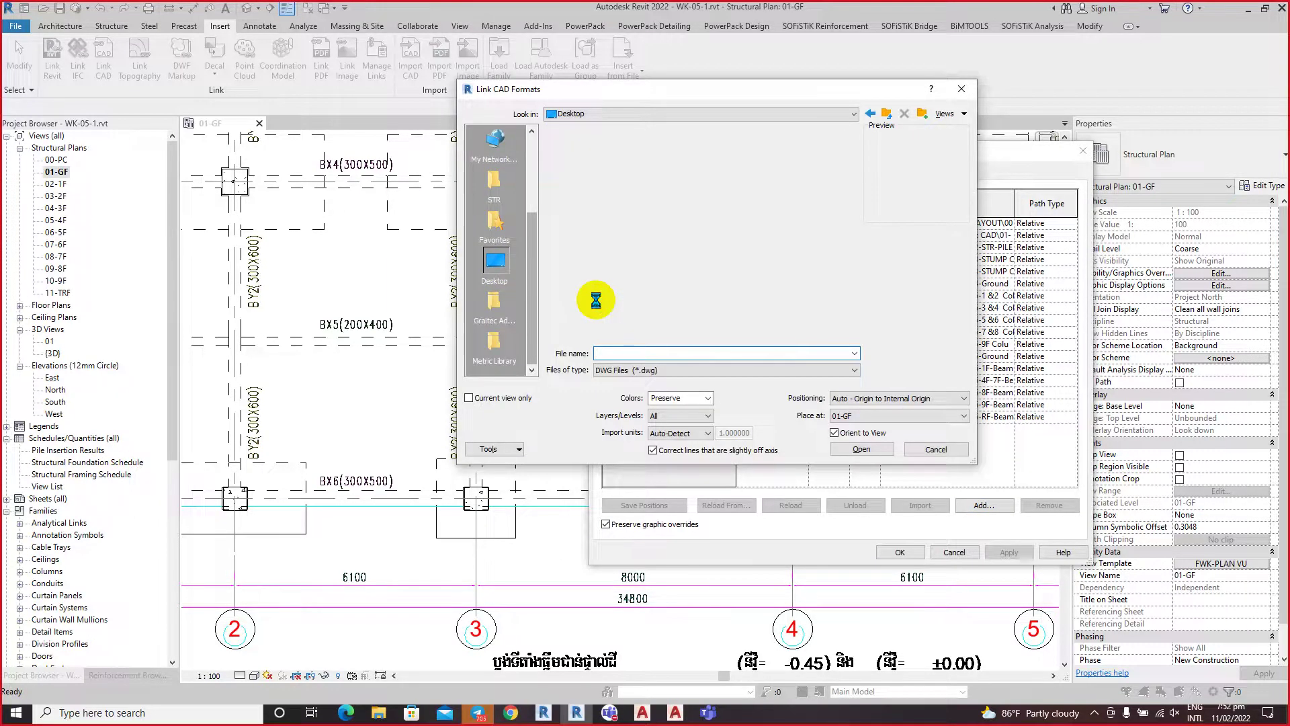
pyautogui.scroll(-2, 614, 301)
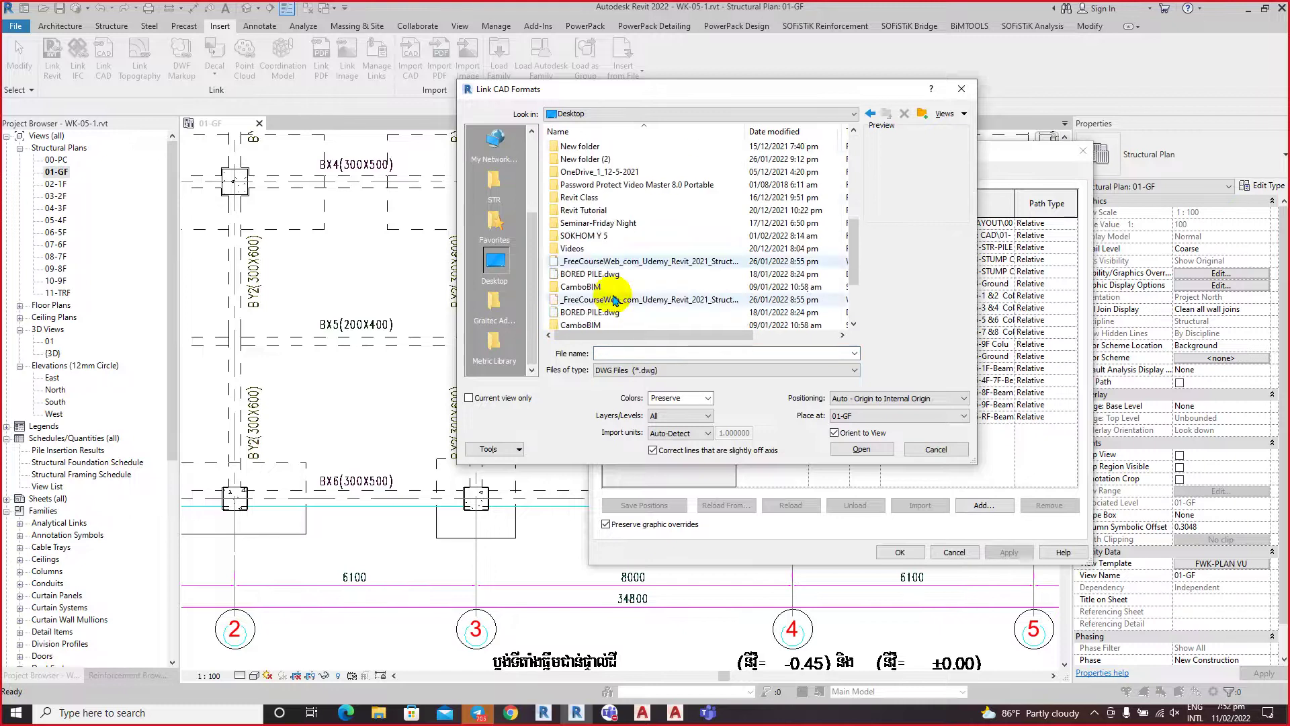
pyautogui.click(576, 288)
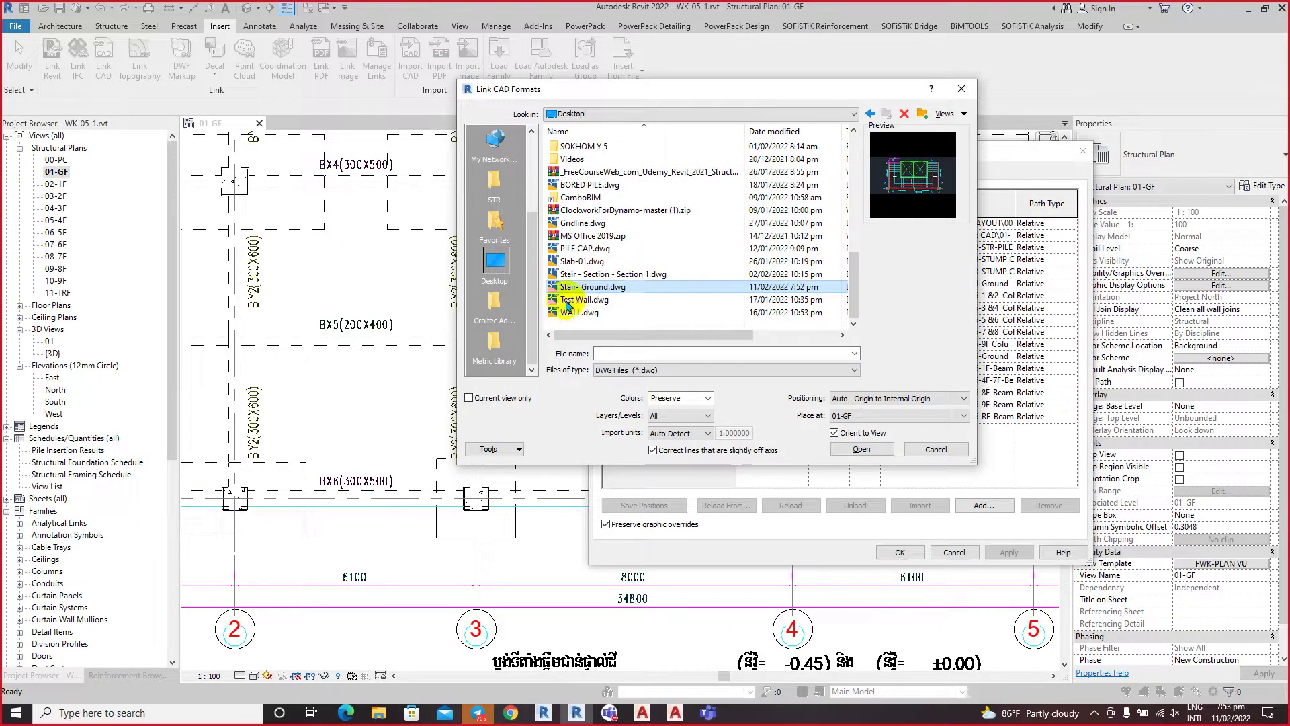
pyautogui.click(675, 433)
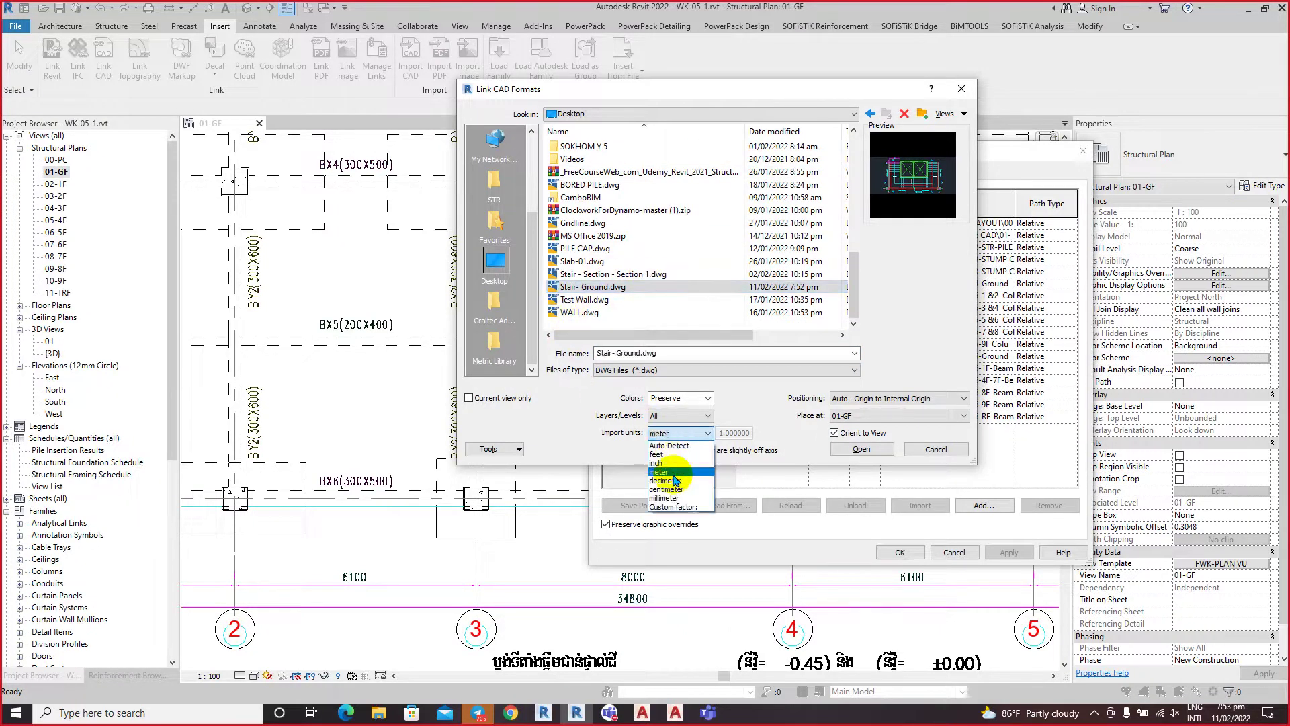
pyautogui.click(672, 473)
pyautogui.click(878, 452)
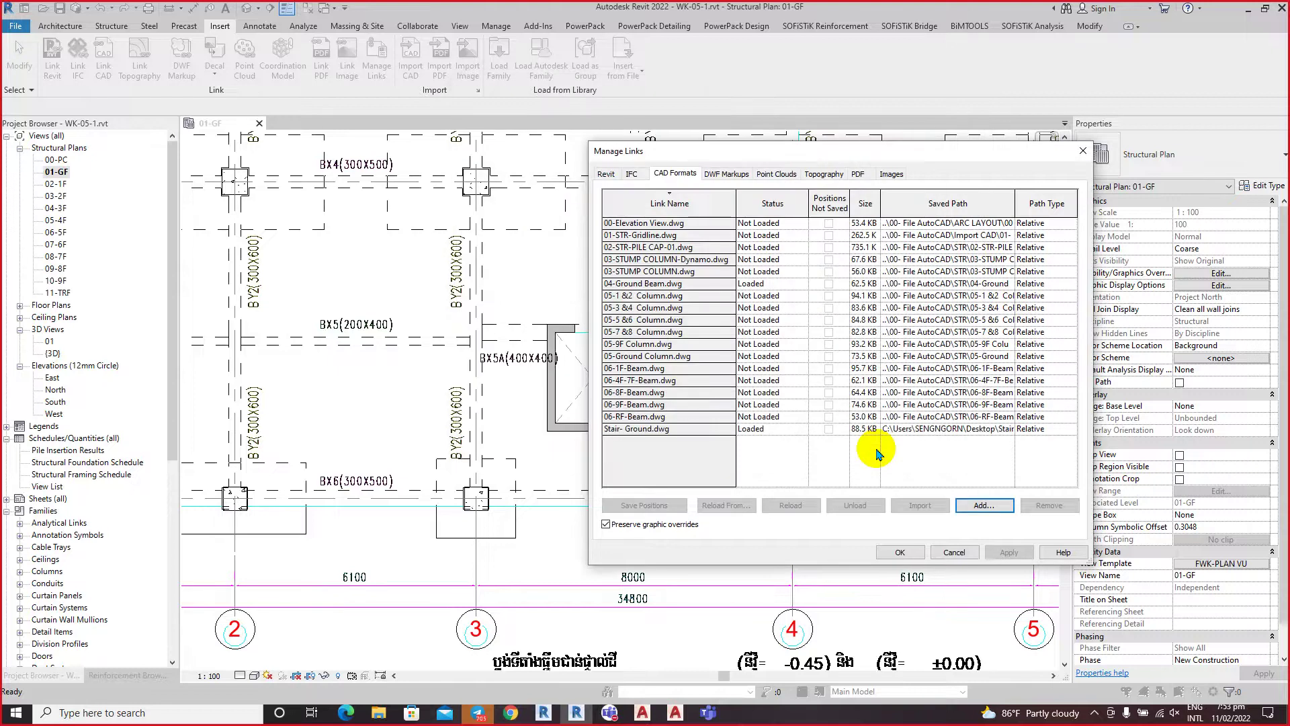
pyautogui.click(912, 552)
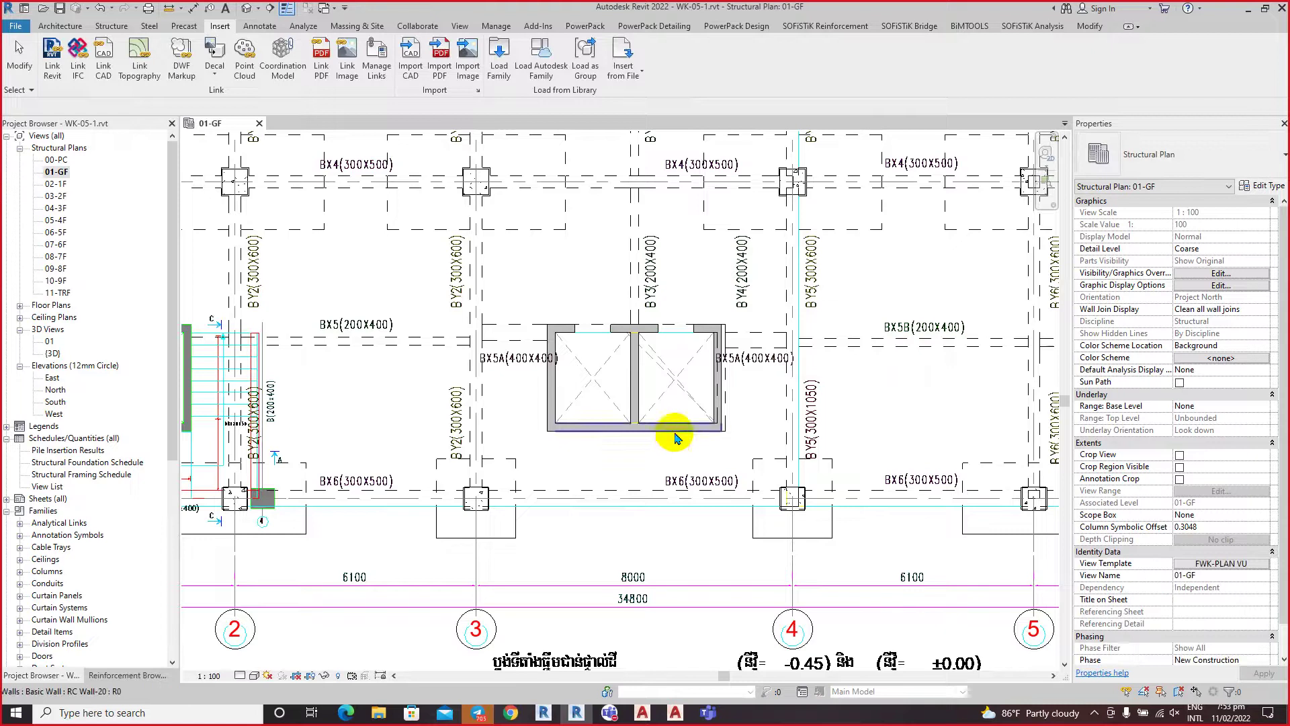
# - Drag the lift shaft's right-hand RC Wall-20 end about 0.1 m to tidy the core corner
pyautogui.scroll(1, 732, 413)
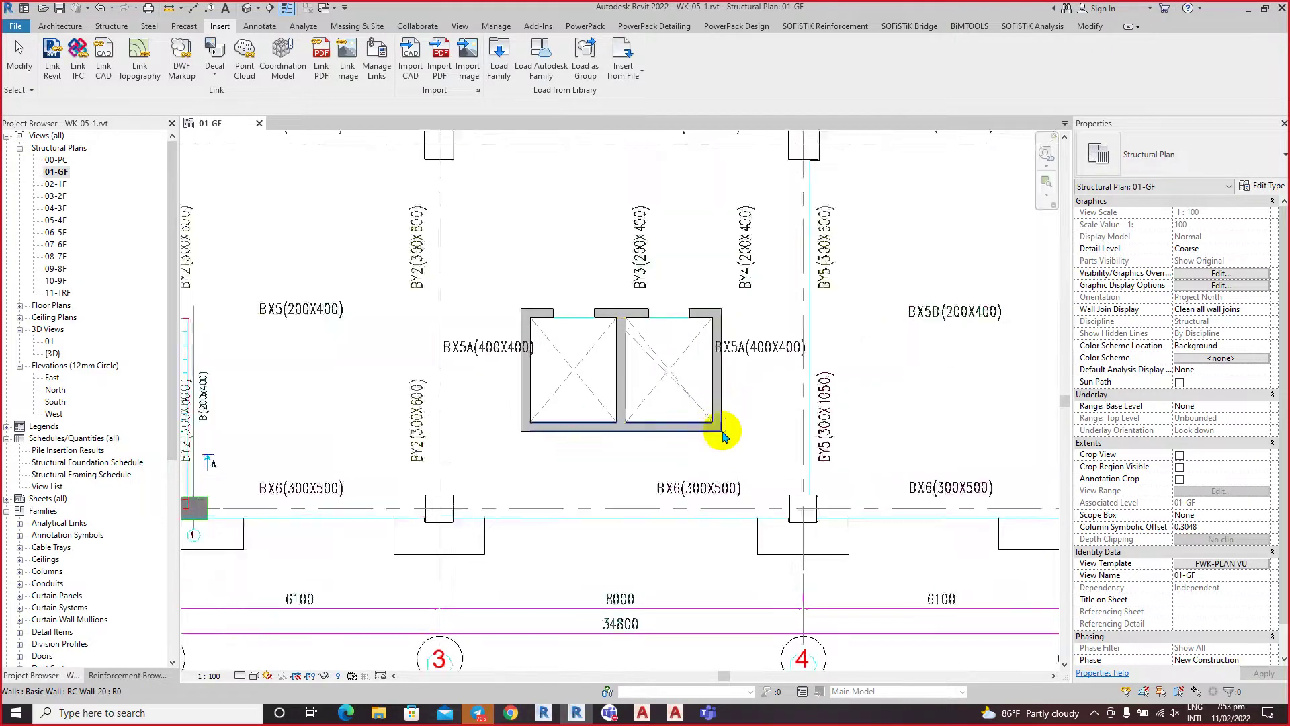
pyautogui.scroll(3, 732, 412)
pyautogui.click(731, 395)
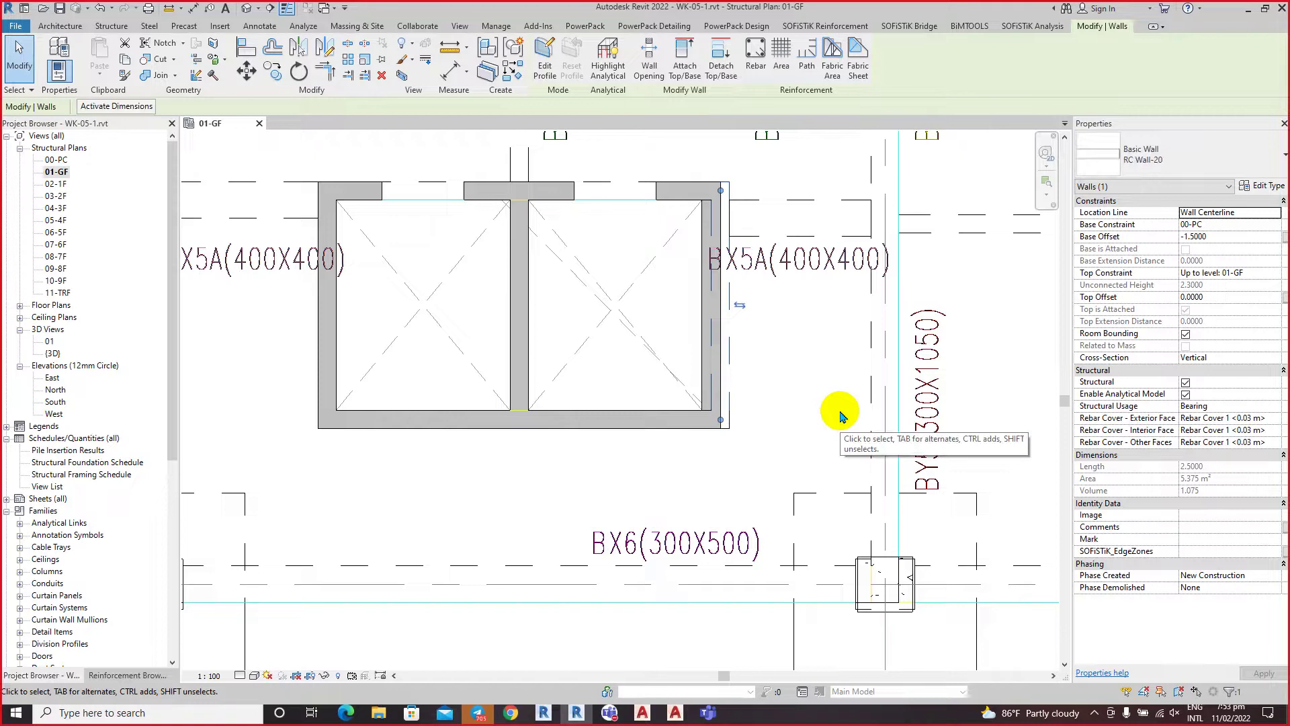
pyautogui.moveTo(799, 417); pyautogui.dragTo(802, 418, button='middle')
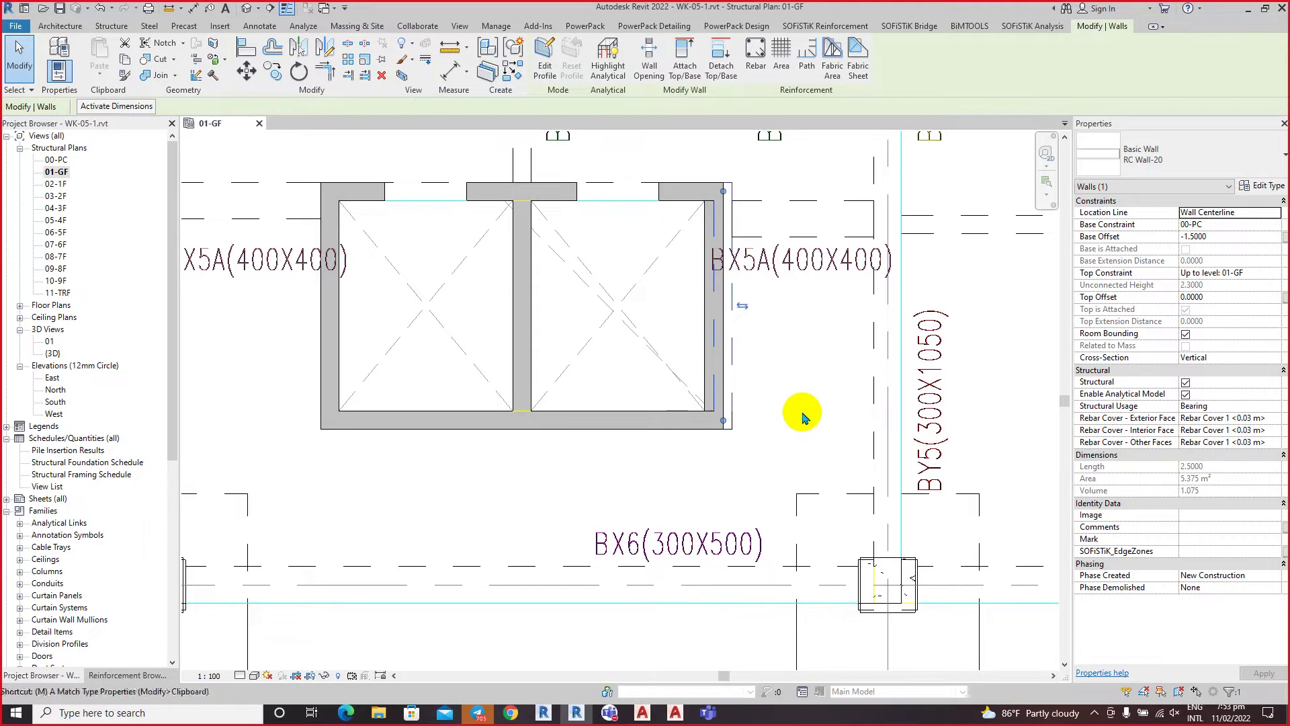
pyautogui.moveTo(728, 435); pyautogui.dragTo(723, 428)
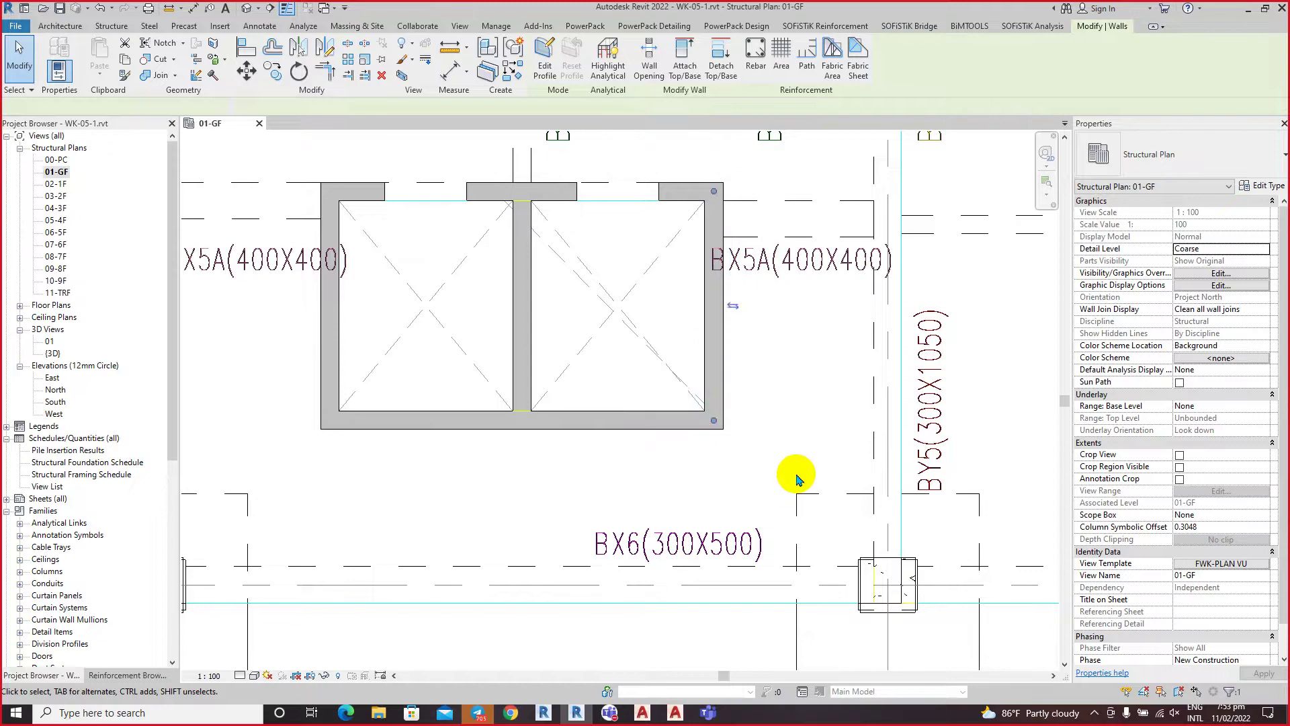
pyautogui.press('Escape')
# - Drag the imported Stair- Ground drawing roughly over the lift shaft
pyautogui.scroll(-4, 786, 475)
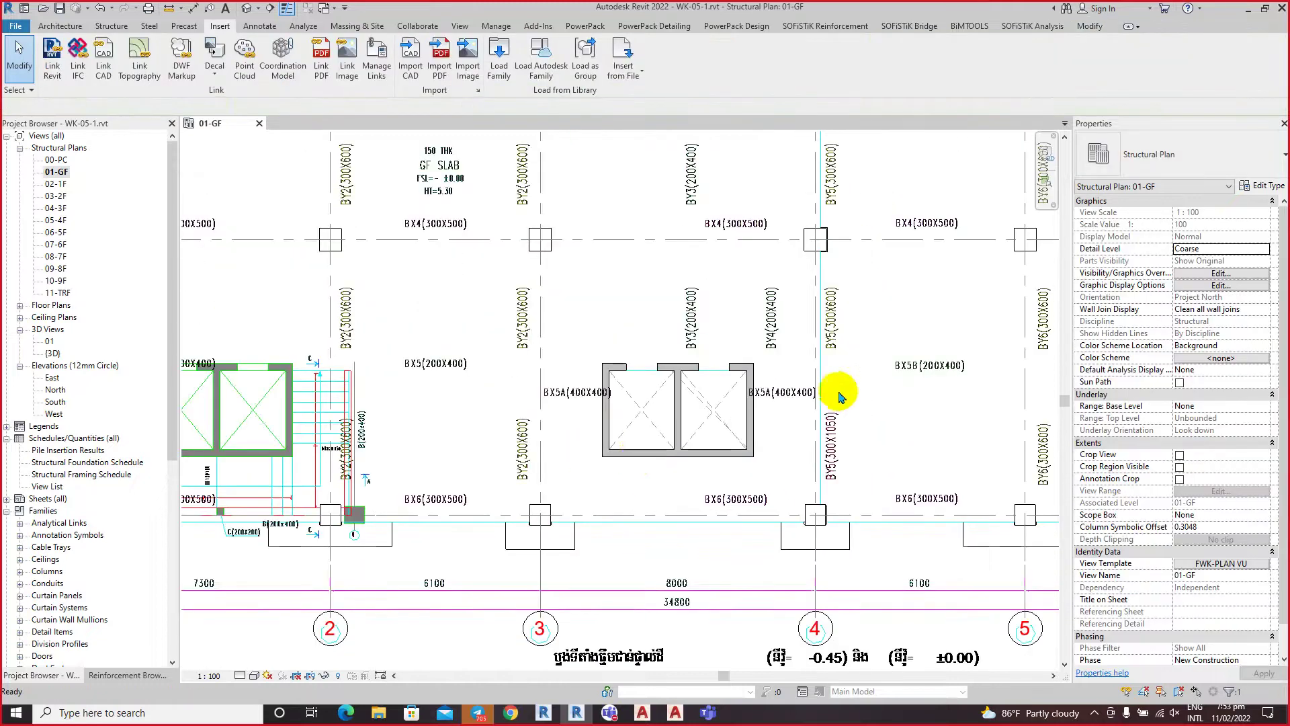
pyautogui.scroll(-2, 838, 396)
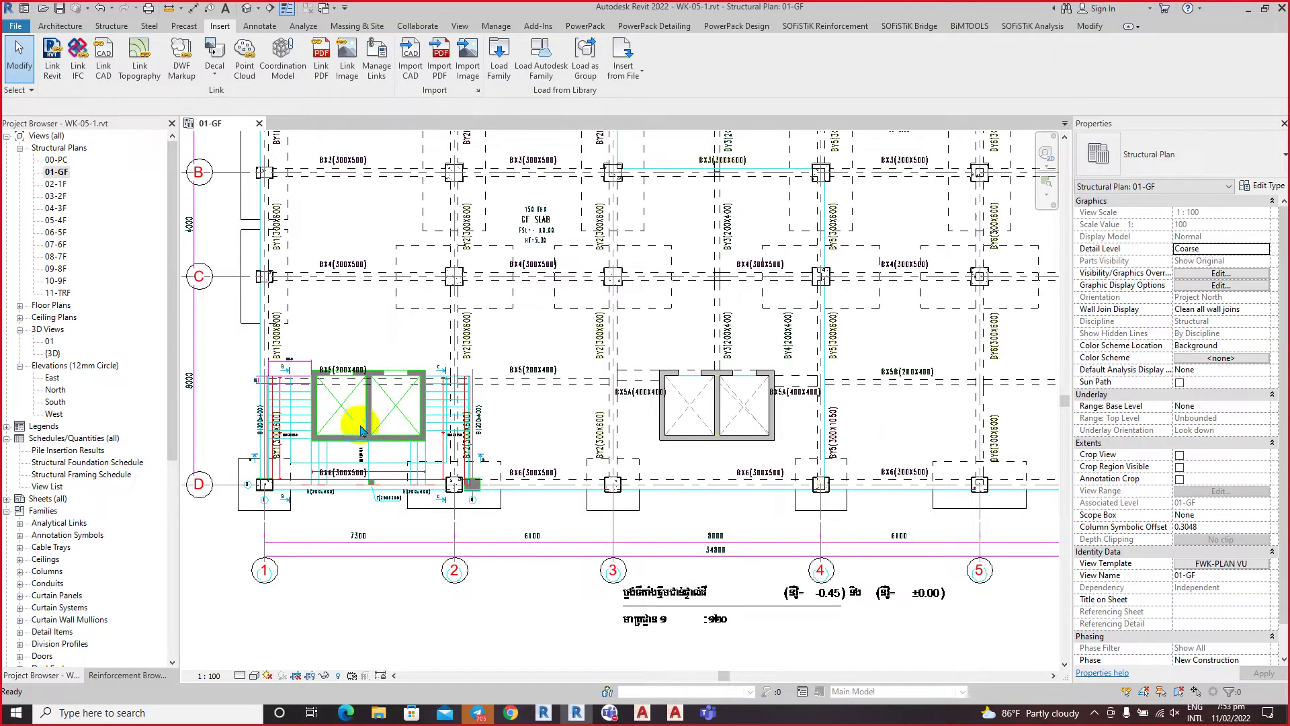
pyautogui.click(361, 430)
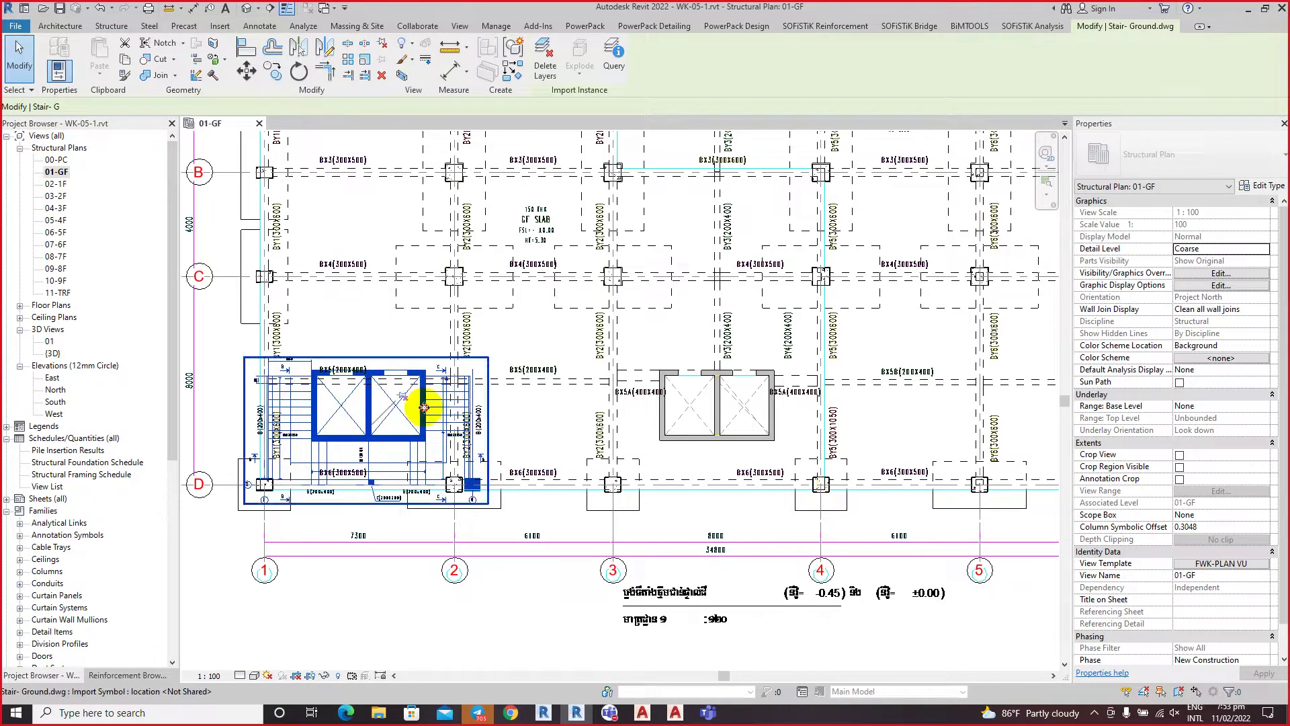
pyautogui.moveTo(424, 407); pyautogui.dragTo(755, 397)
pyautogui.scroll(3, 656, 380)
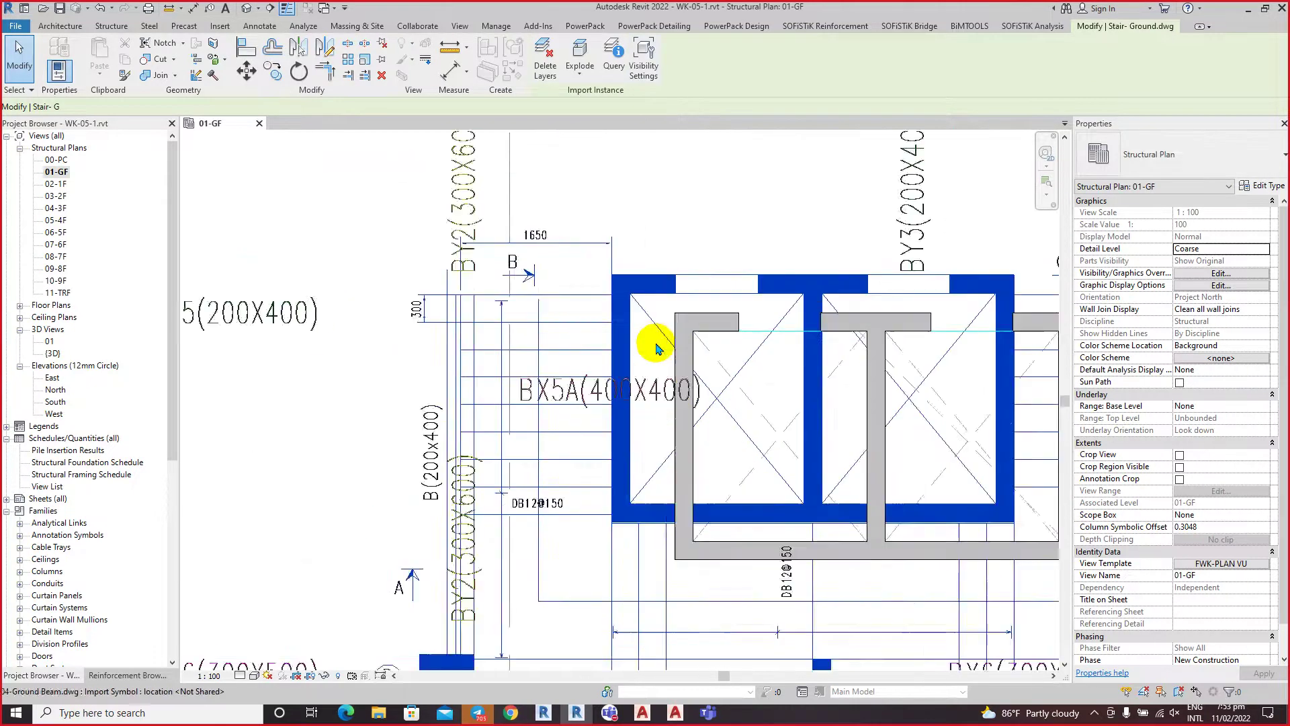
pyautogui.scroll(2, 656, 348)
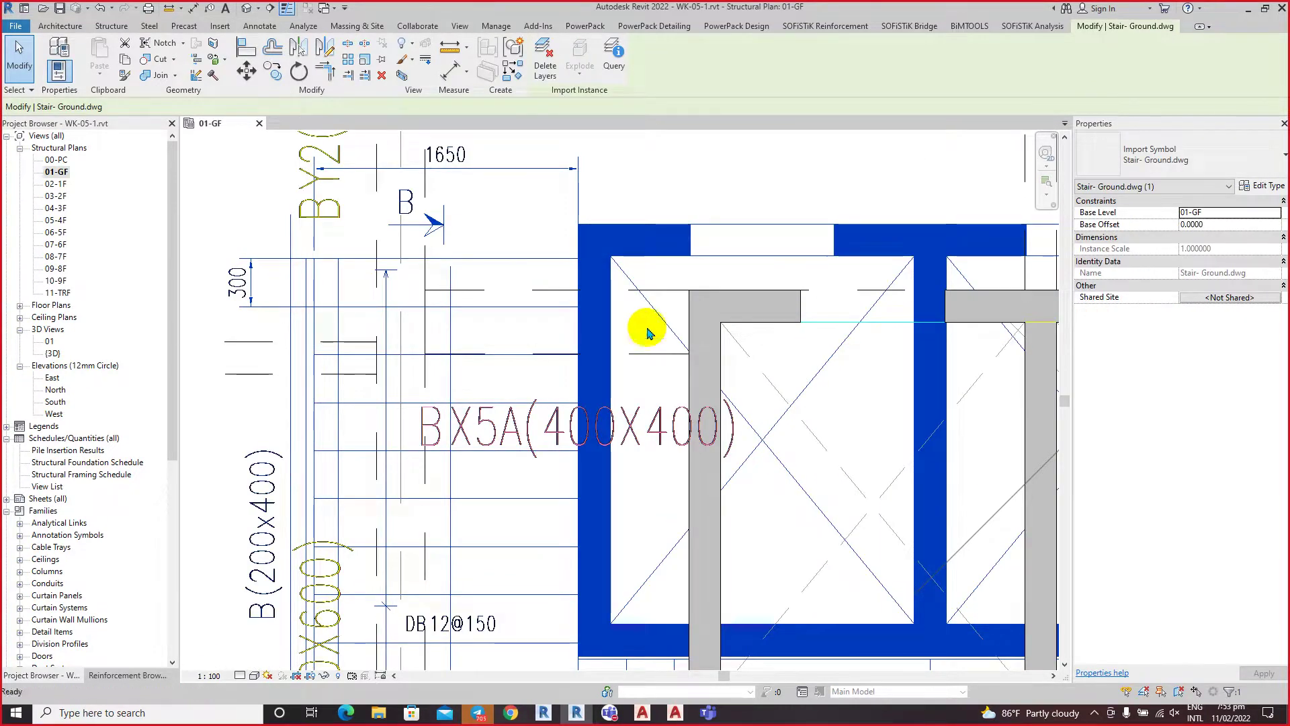
# - Move the stair drawing with MV from its wall corner onto the model wall corner
pyautogui.press('m')
pyautogui.press('v')
pyautogui.click(612, 258)
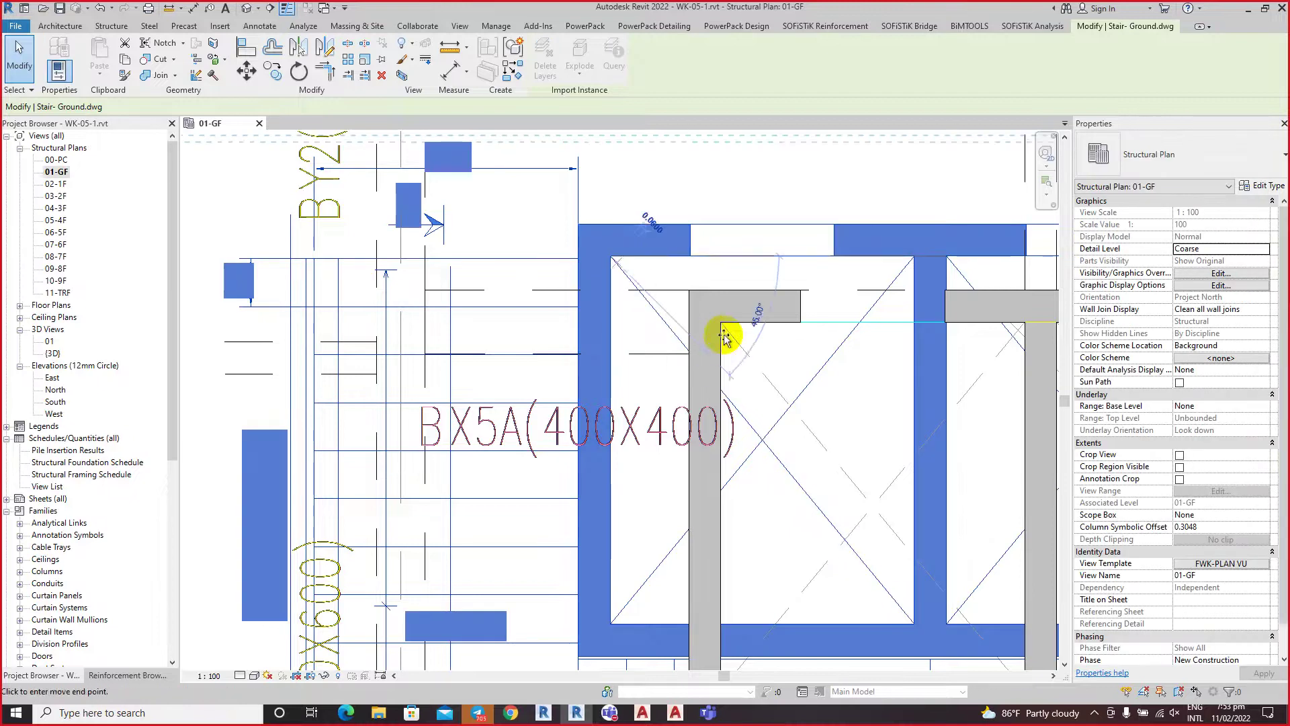
pyautogui.click(721, 324)
pyautogui.press('m')
pyautogui.press('v')
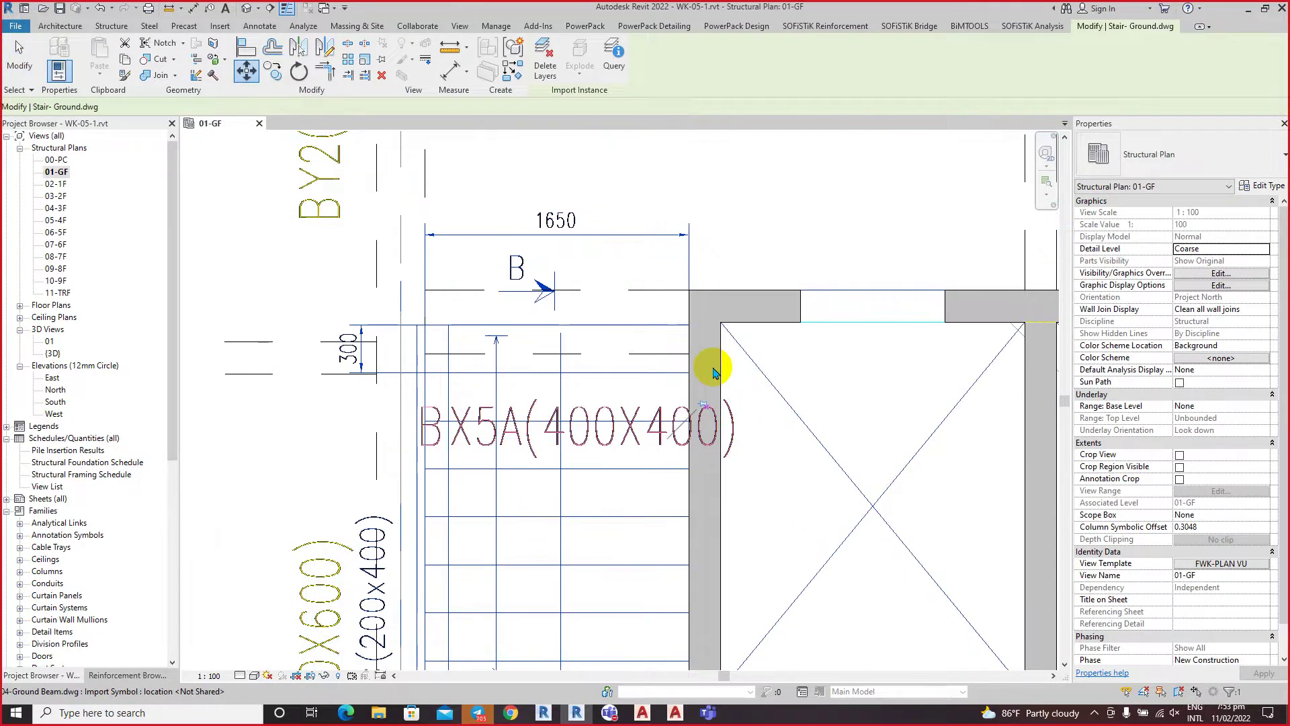
pyautogui.press('Escape')
# - Pan around the plan to check the stair drawing's alignment, then deselect it
pyautogui.scroll(-1, 712, 371)
pyautogui.scroll(-2, 735, 375)
pyautogui.moveTo(762, 403); pyautogui.dragTo(492, 400, button='middle')
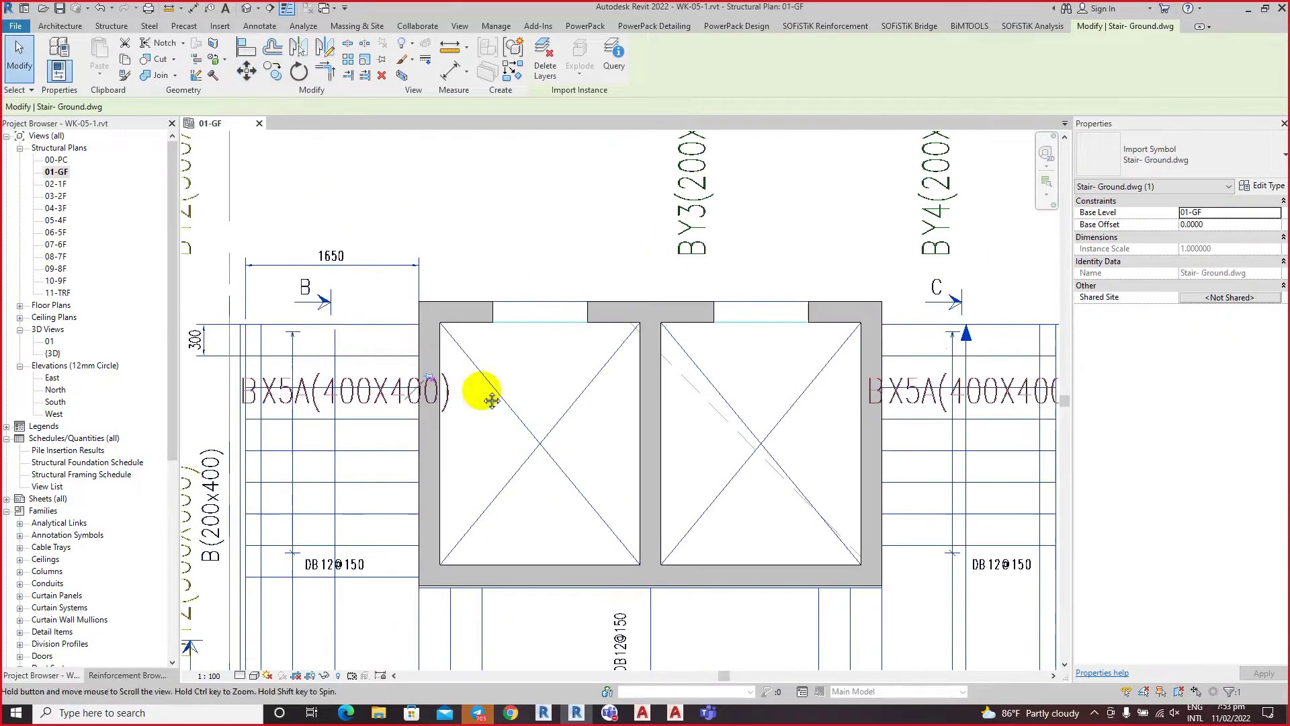
pyautogui.moveTo(720, 470); pyautogui.dragTo(787, 453, button='middle')
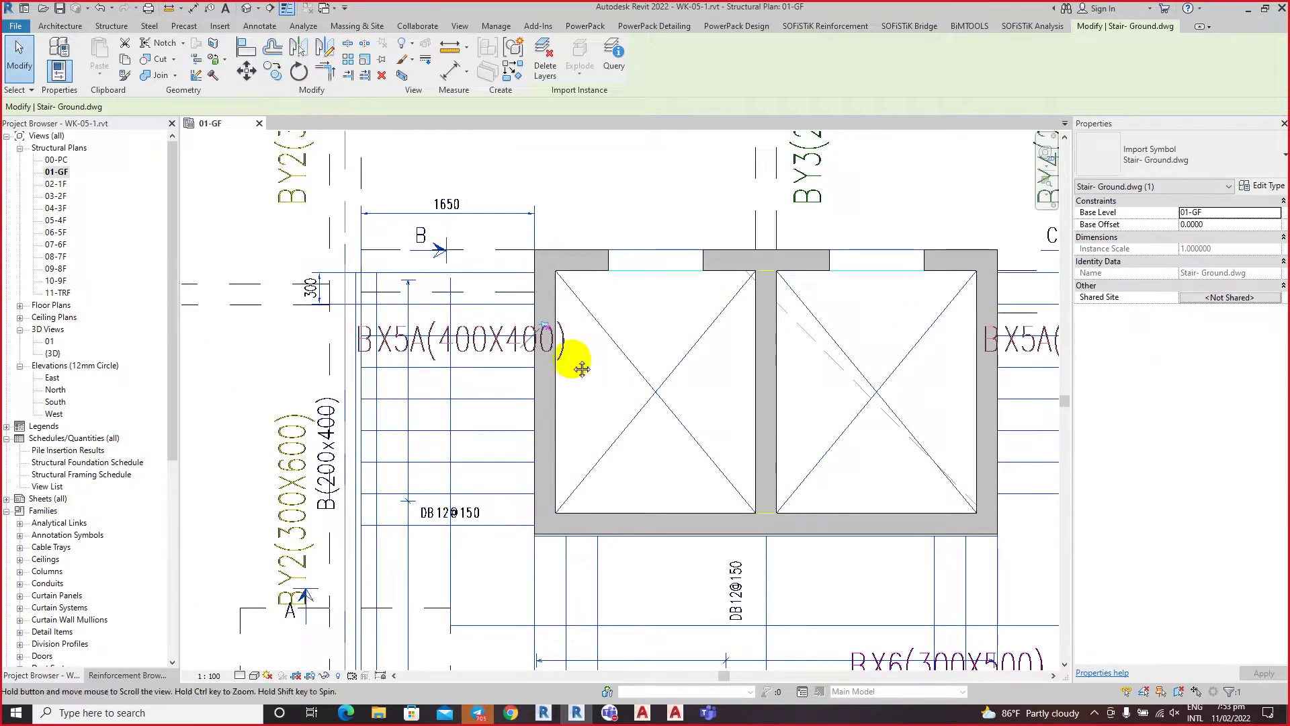
pyautogui.moveTo(582, 369); pyautogui.dragTo(579, 282, button='middle')
pyautogui.moveTo(879, 532); pyautogui.dragTo(609, 448, button='middle')
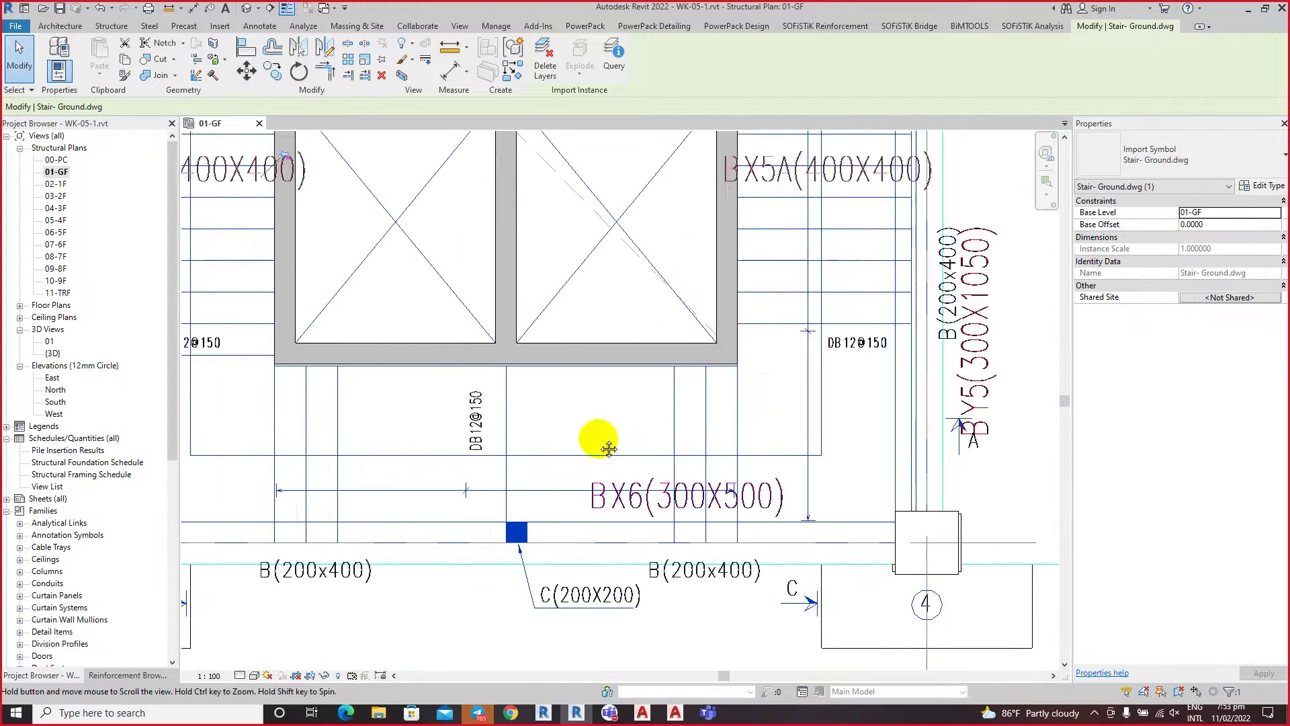
pyautogui.scroll(-1, 609, 449)
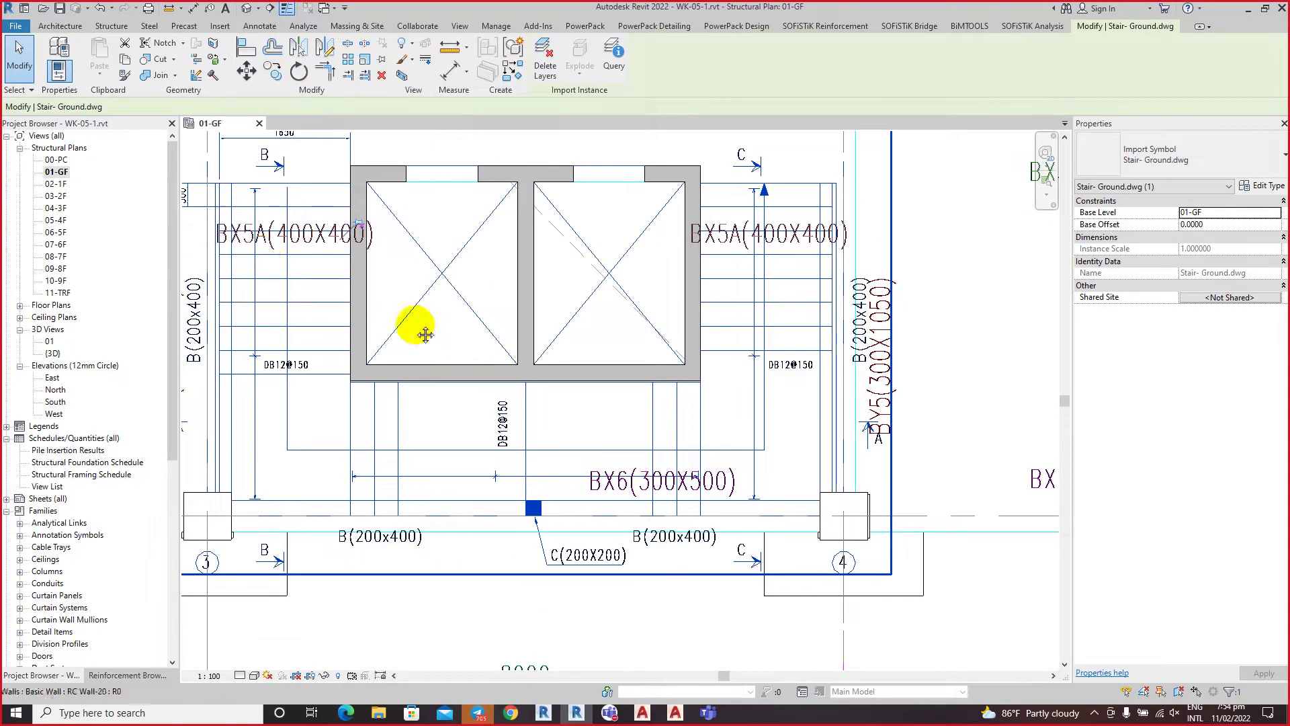
pyautogui.moveTo(425, 334); pyautogui.dragTo(495, 329, button='middle')
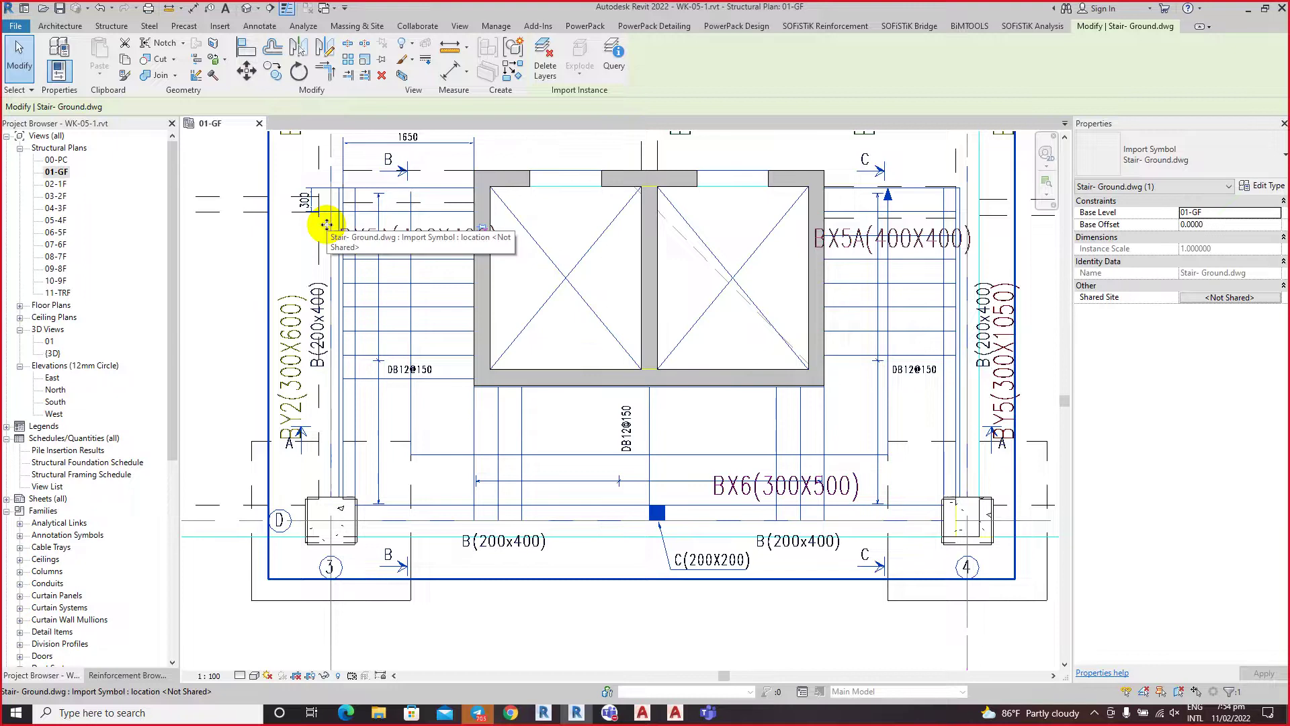
pyautogui.click(227, 297)
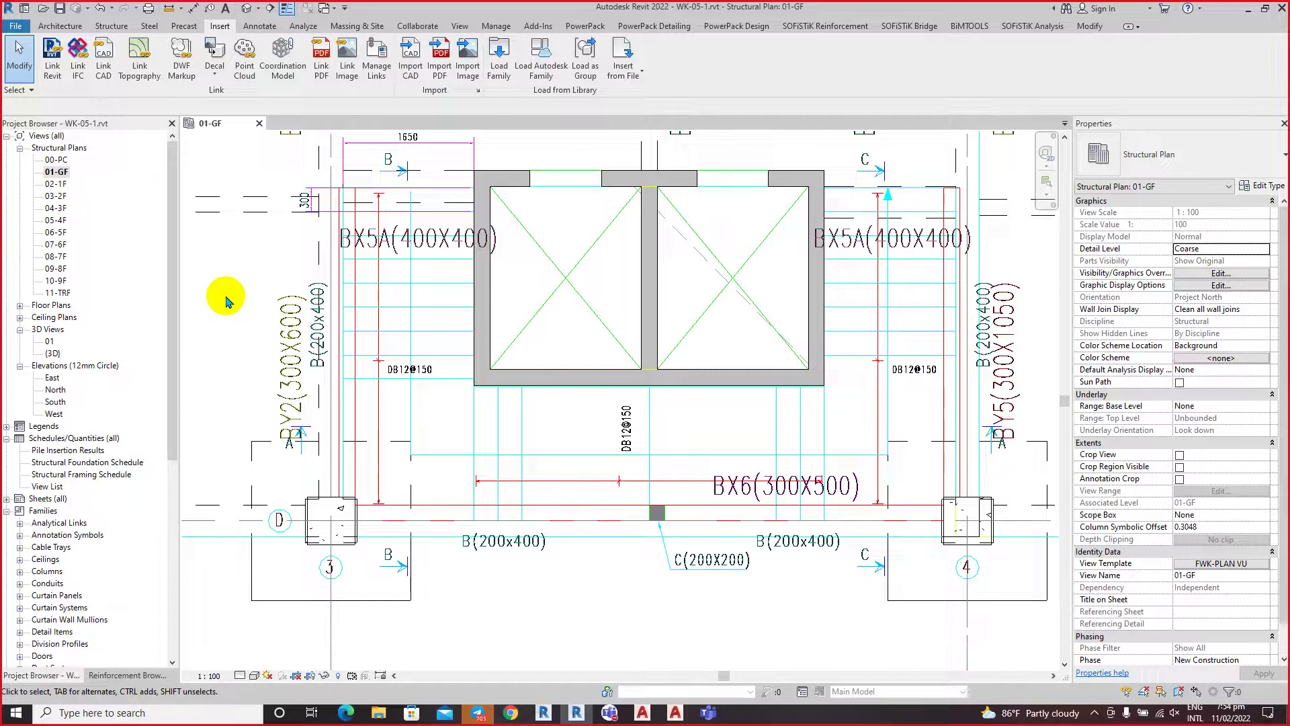
# - Start an Architecture stair of type Cast-In-Place Insitu_Concrete-150mm_Waist and open its type properties
pyautogui.click(60, 25)
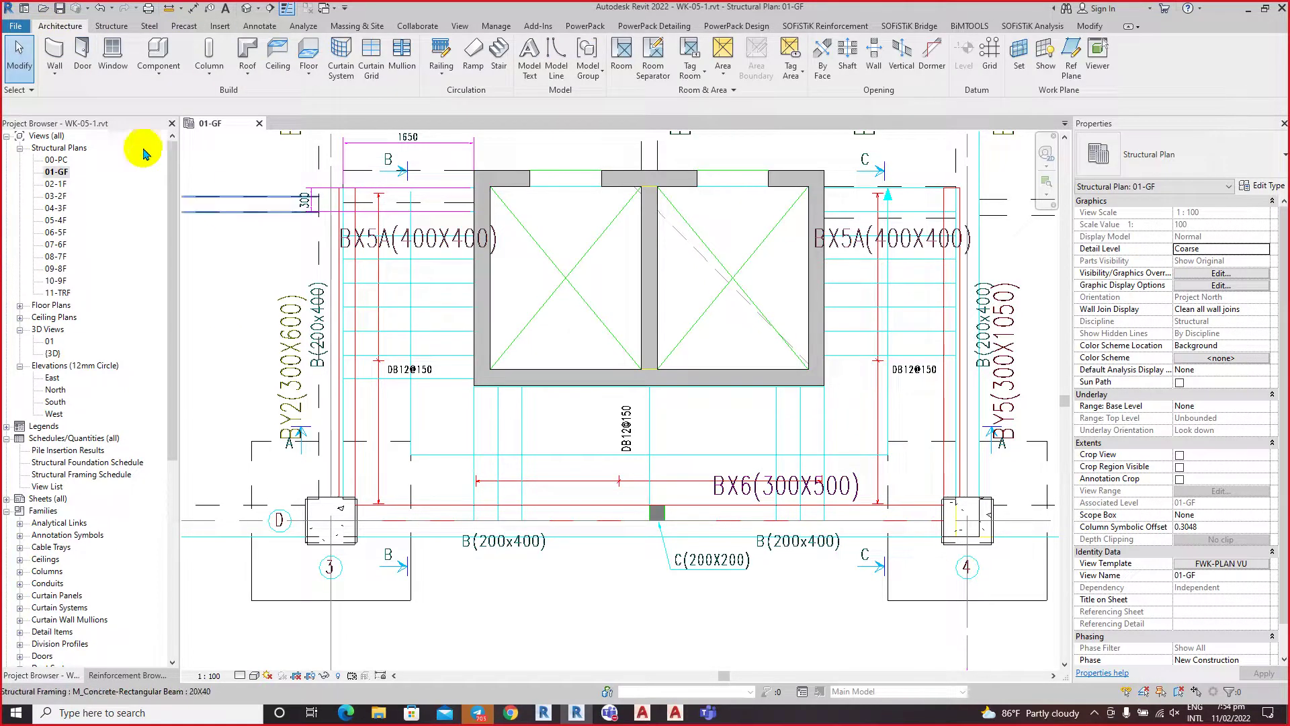
pyautogui.click(53, 50)
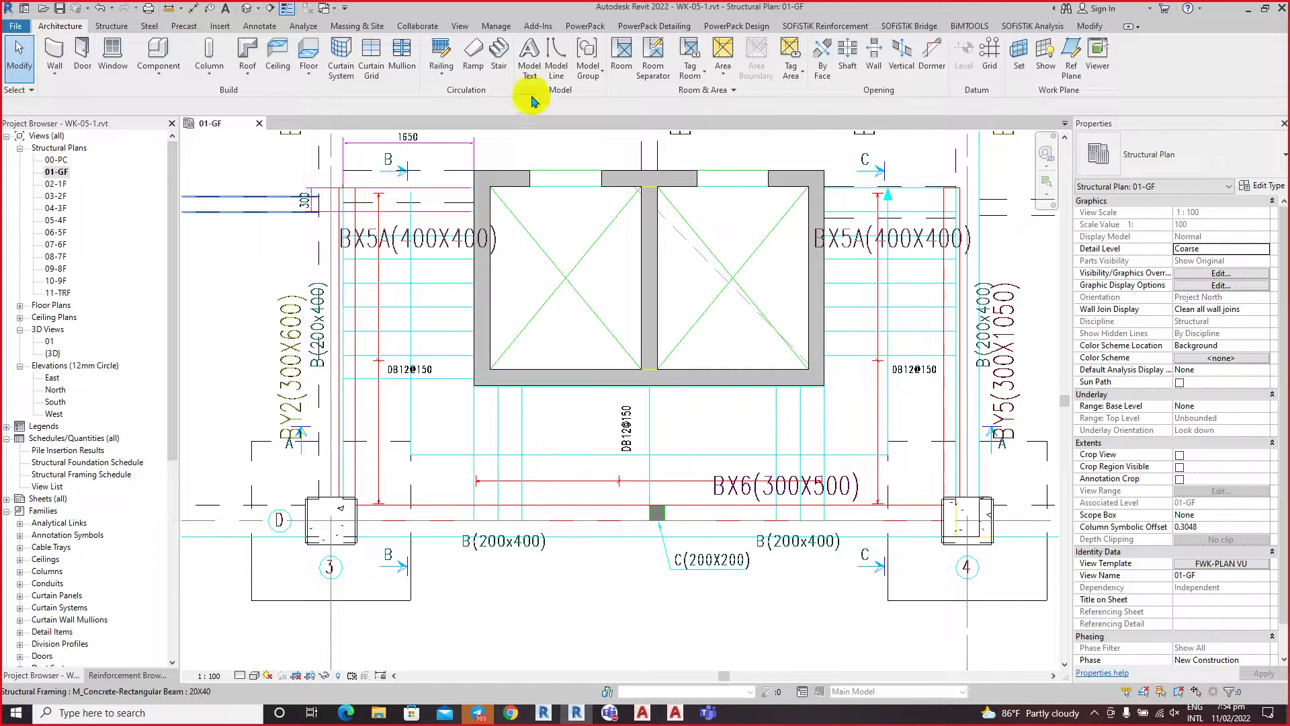
pyautogui.click(499, 54)
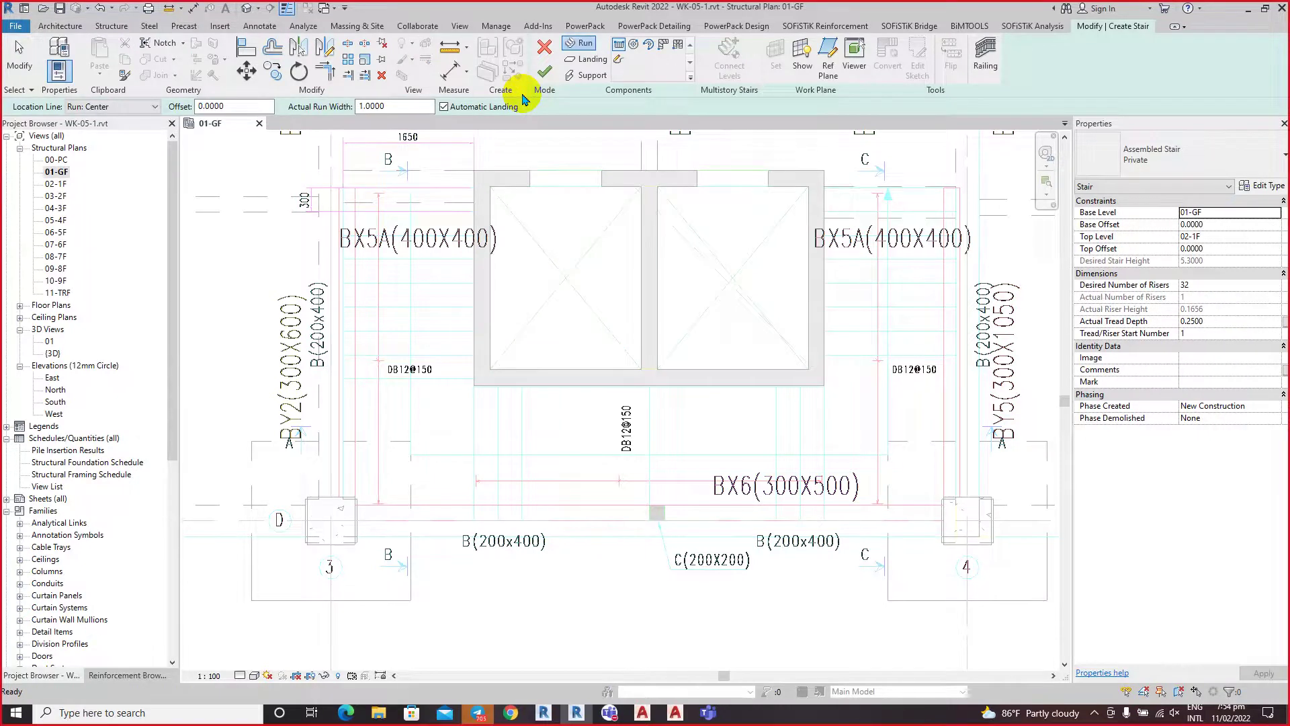
pyautogui.click(1147, 164)
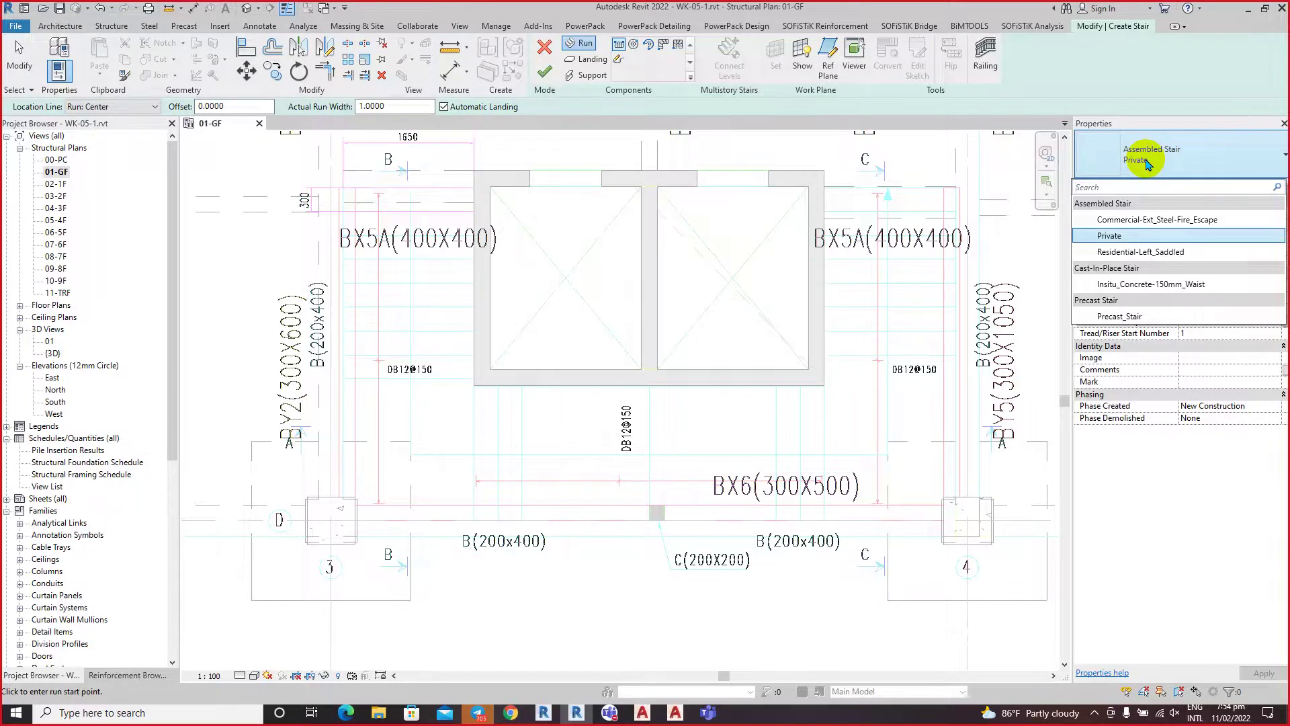
pyautogui.click(1154, 283)
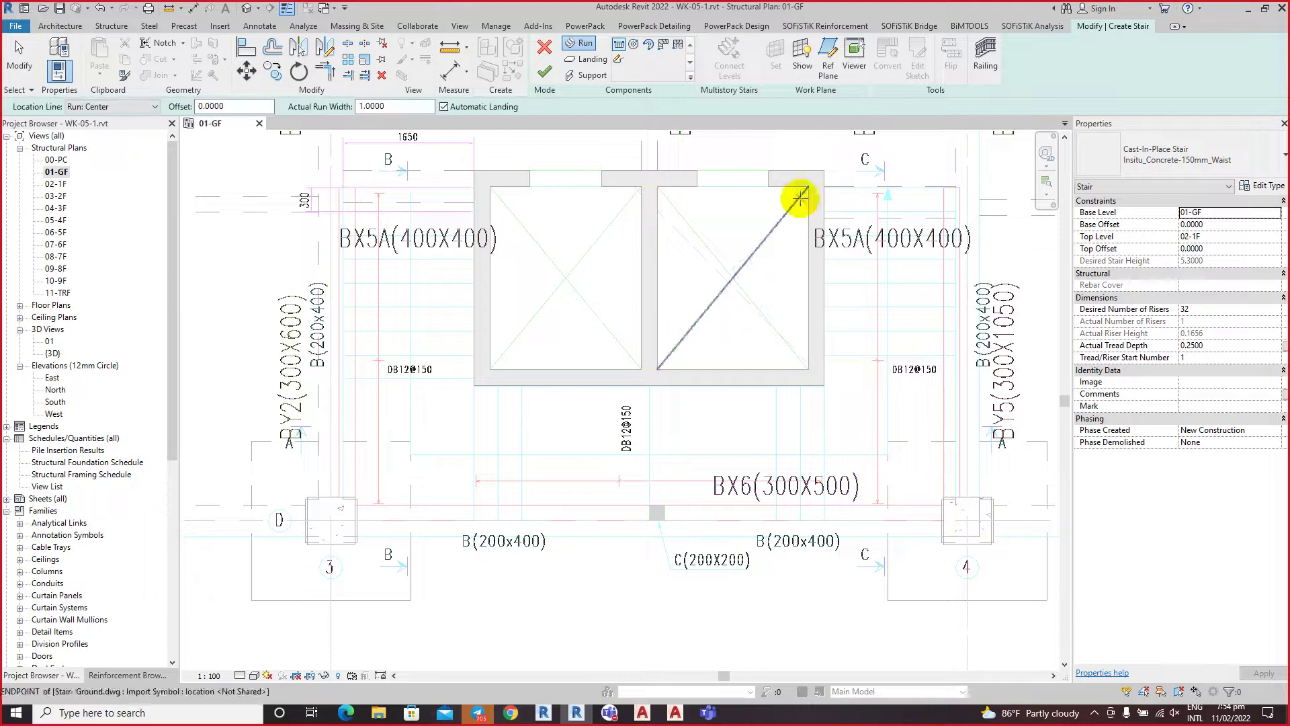
pyautogui.click(1248, 188)
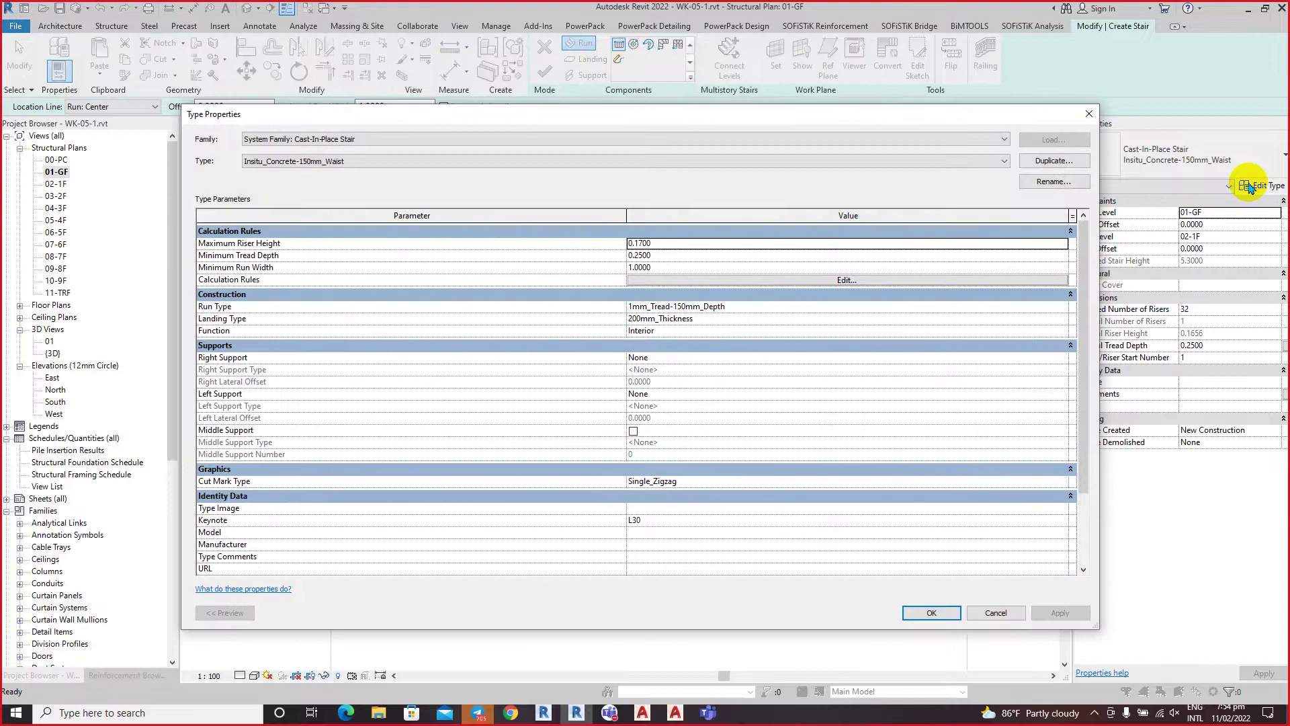
# - Duplicate the stair type and name the copy ST-01
pyautogui.click(1038, 160)
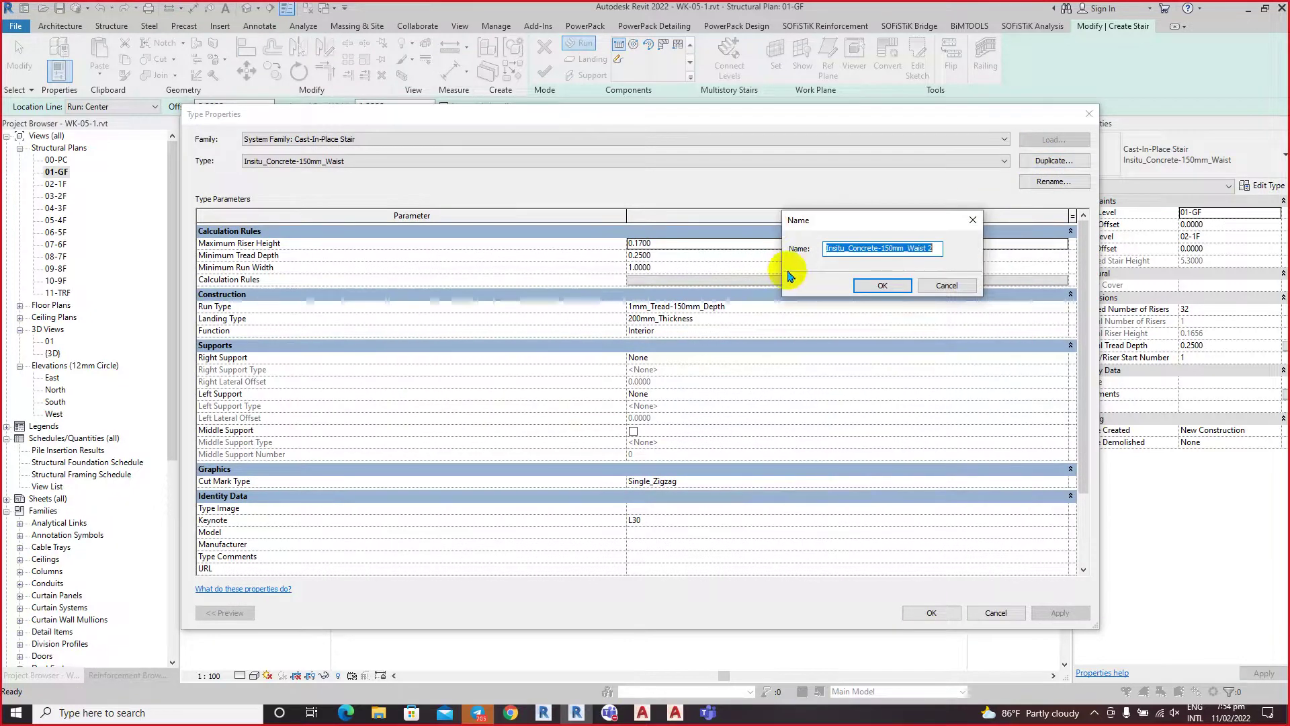
pyautogui.write('ST-01')
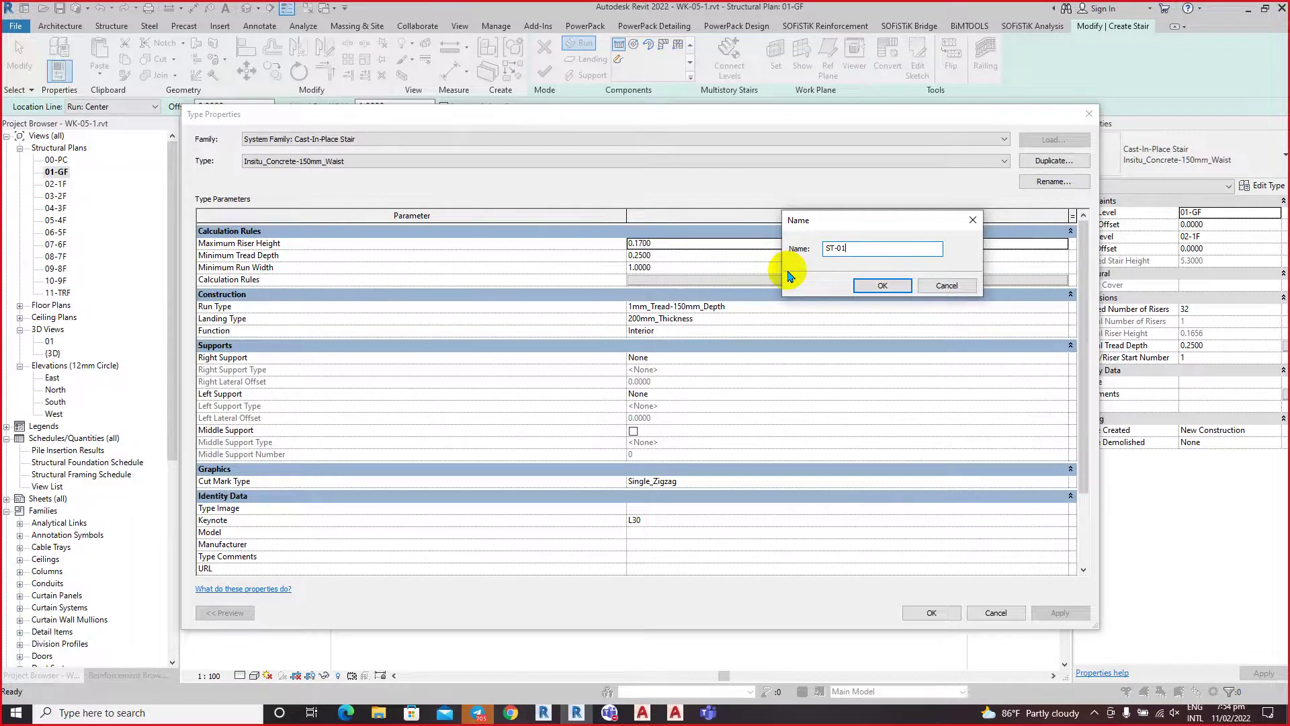
pyautogui.click(881, 287)
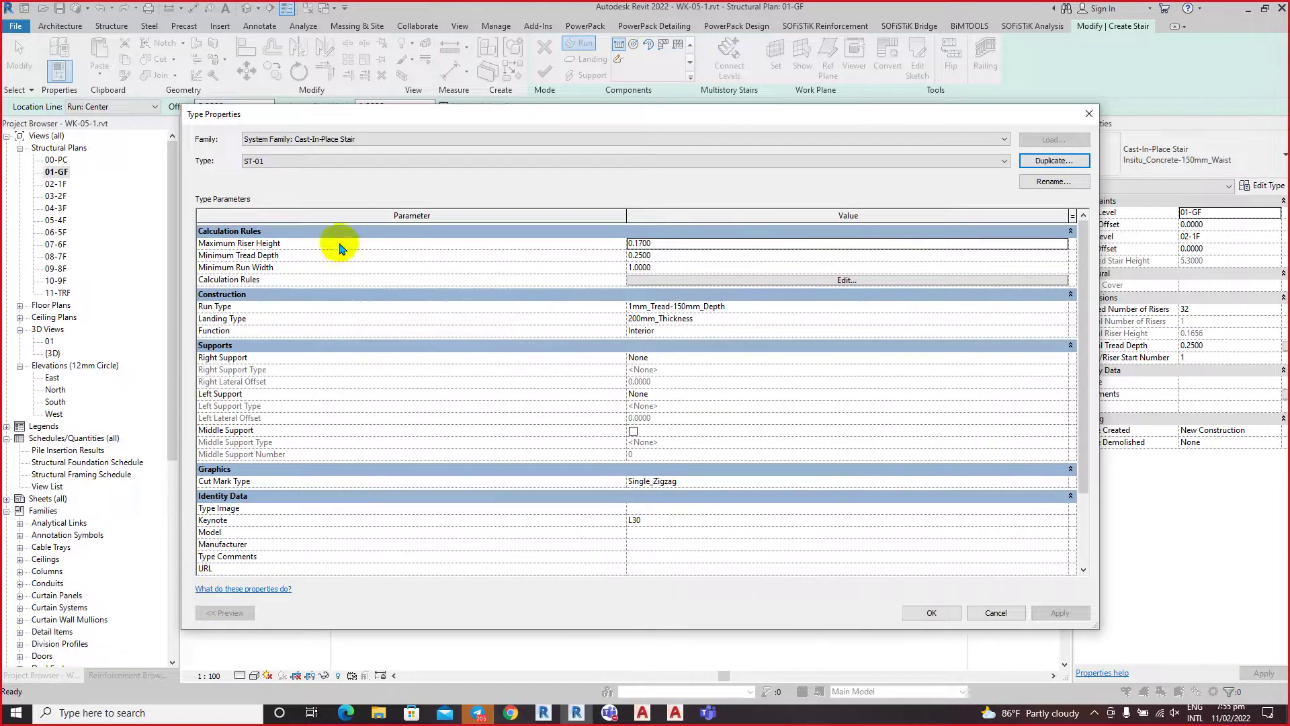
# - Give ST-01 0.2200 max riser height, 0.2500 min tread depth and 1.6500 min run width
pyautogui.click(671, 247)
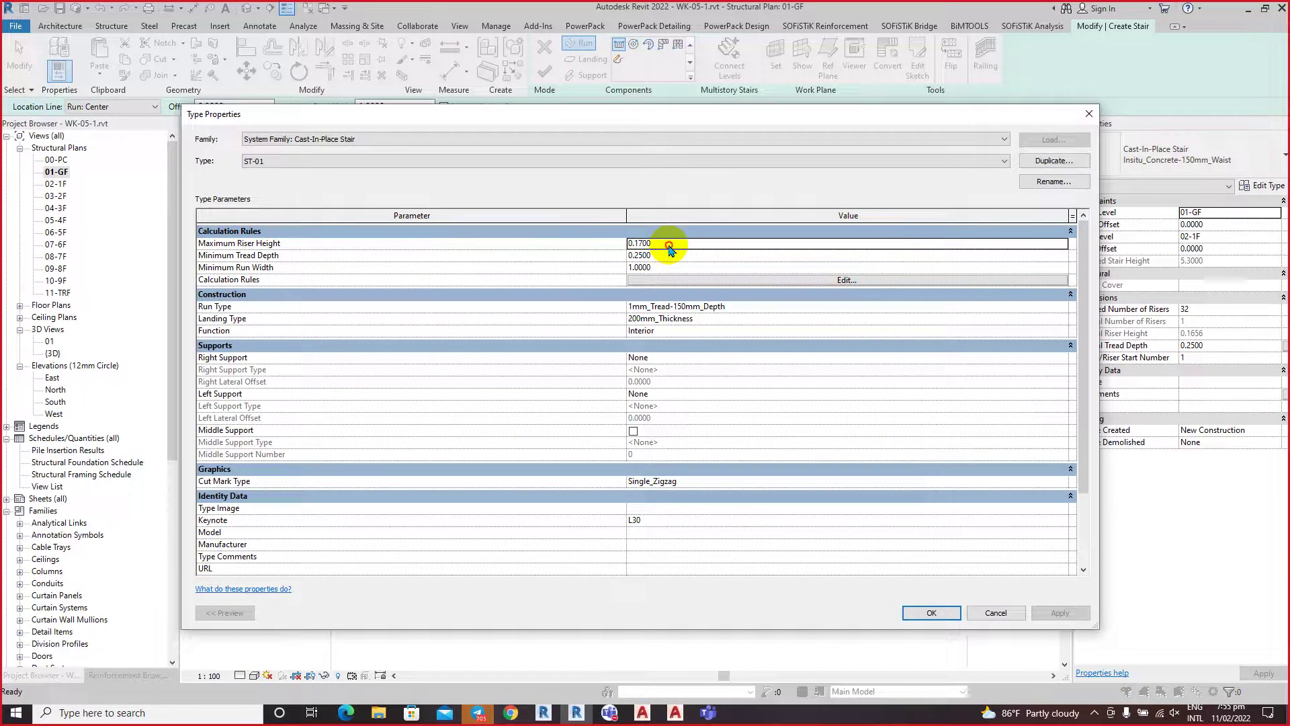
pyautogui.click(669, 246)
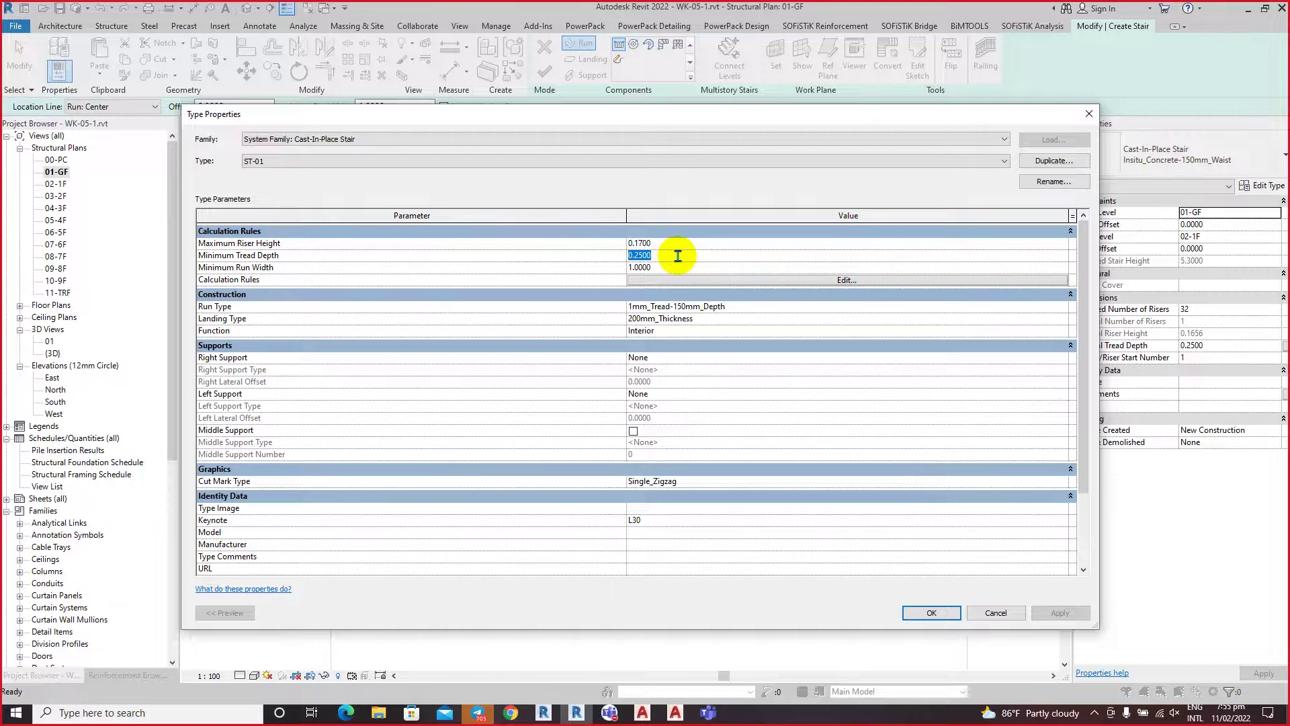
pyautogui.click(671, 268)
pyautogui.moveTo(648, 121); pyautogui.dragTo(653, 151)
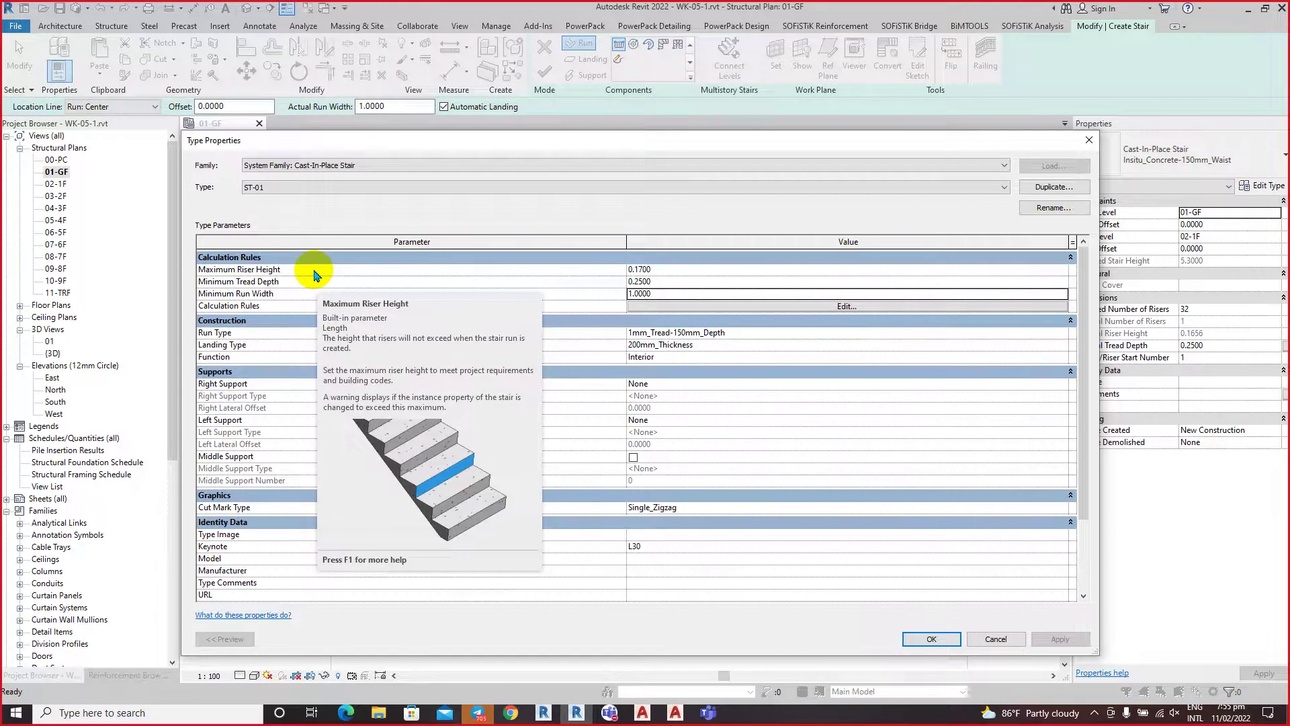
pyautogui.moveTo(239, 269)
pyautogui.click(675, 274)
pyautogui.write('0.2200')
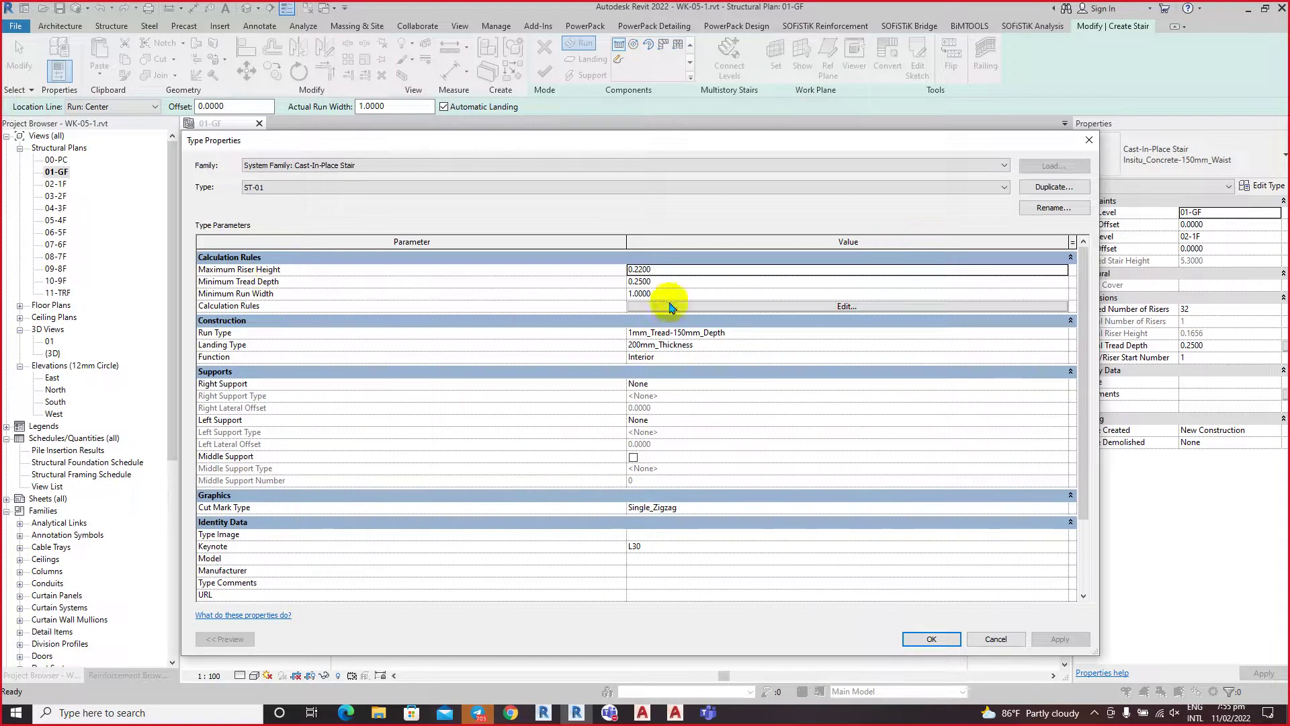
pyautogui.click(667, 281)
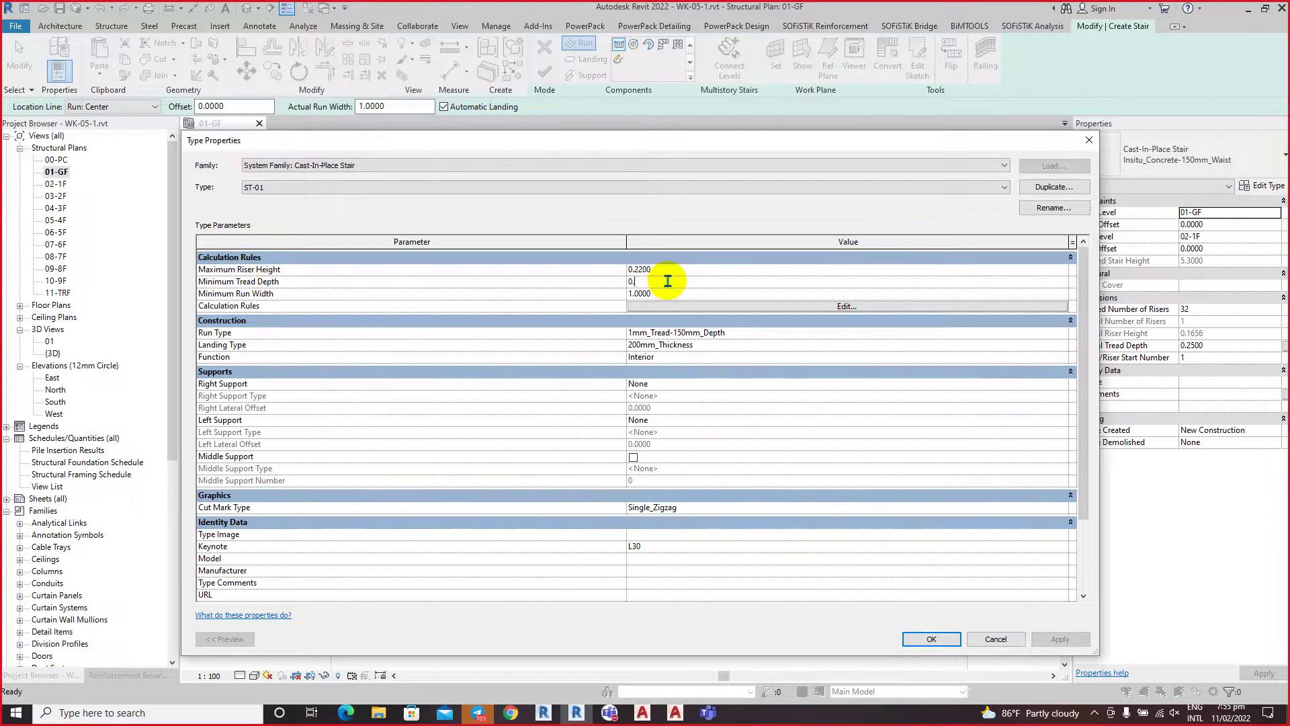
pyautogui.press('Return')
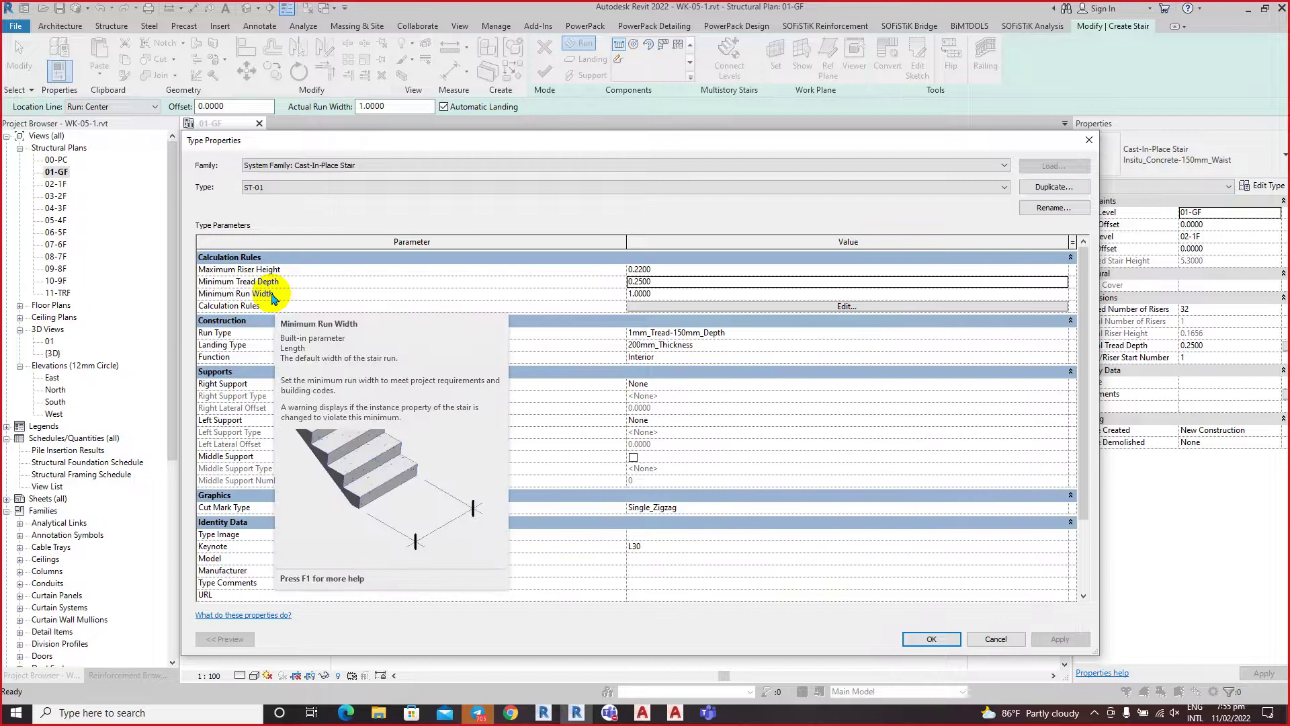
pyautogui.click(676, 294)
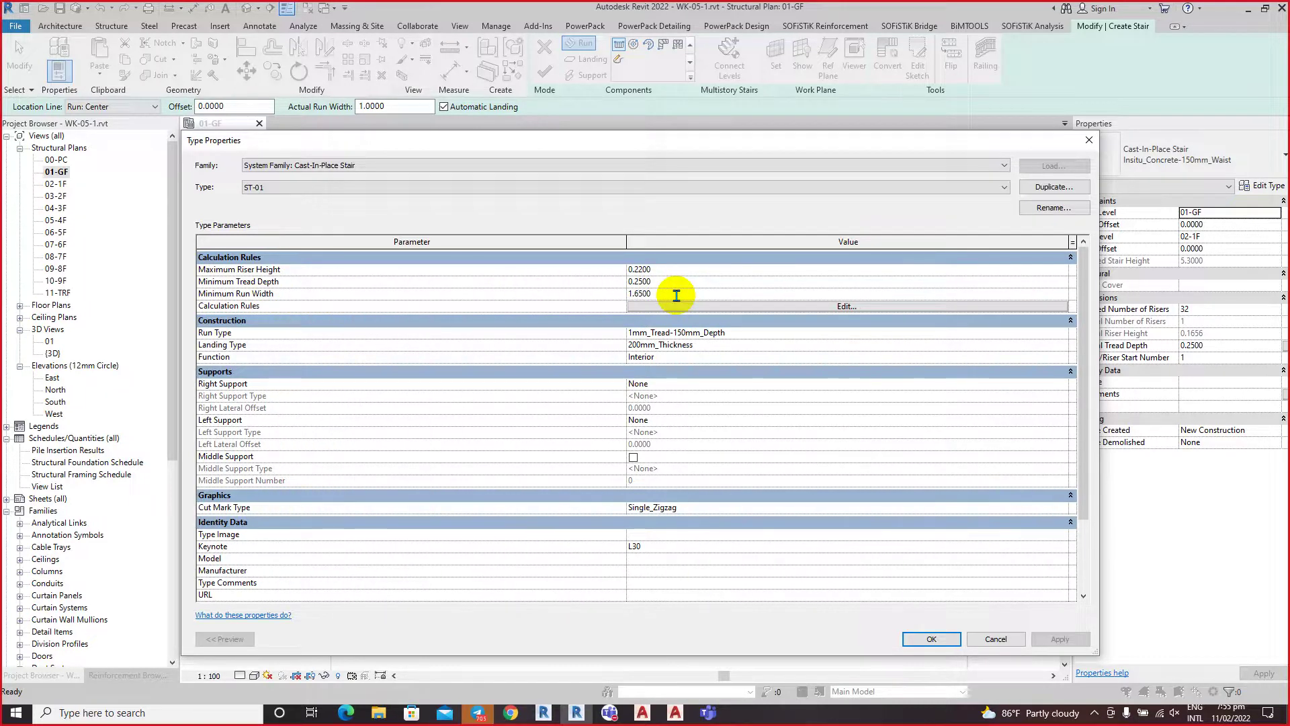
pyautogui.click(676, 295)
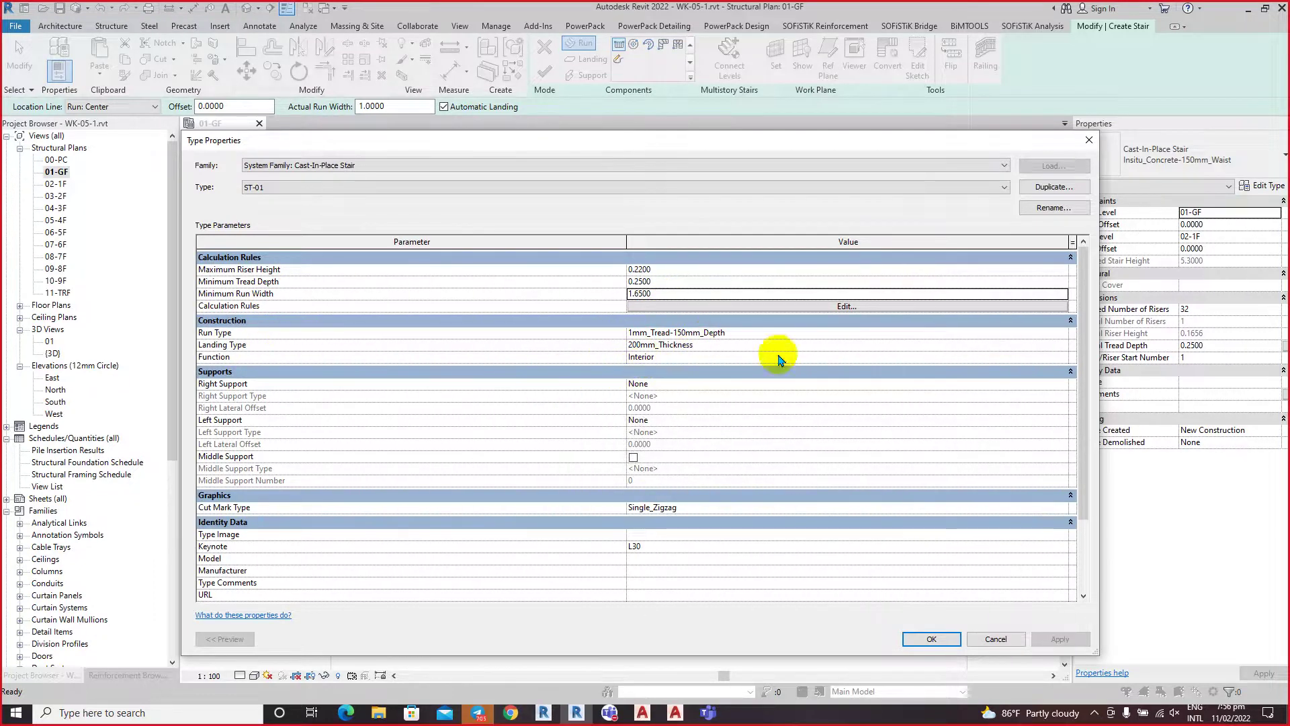
pyautogui.click(800, 333)
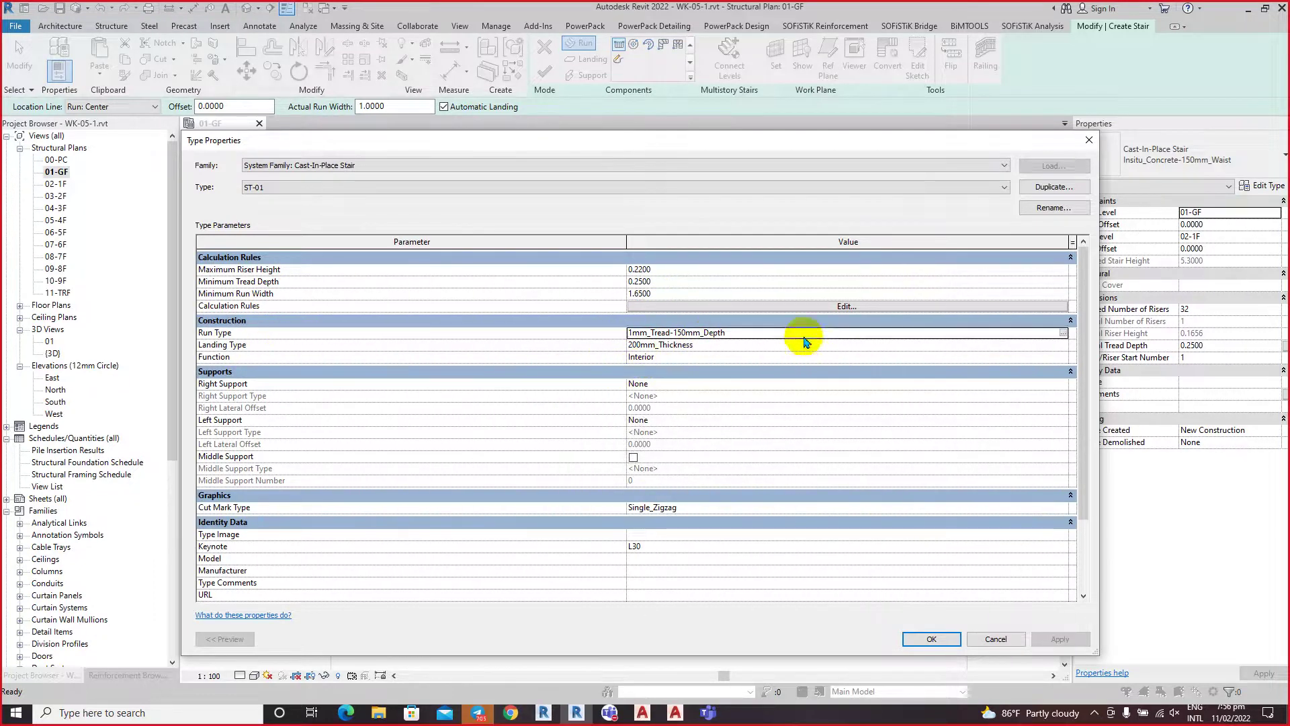
# - Duplicate the stair's run type as a new monolithic run named Thk=150mm
pyautogui.click(1063, 332)
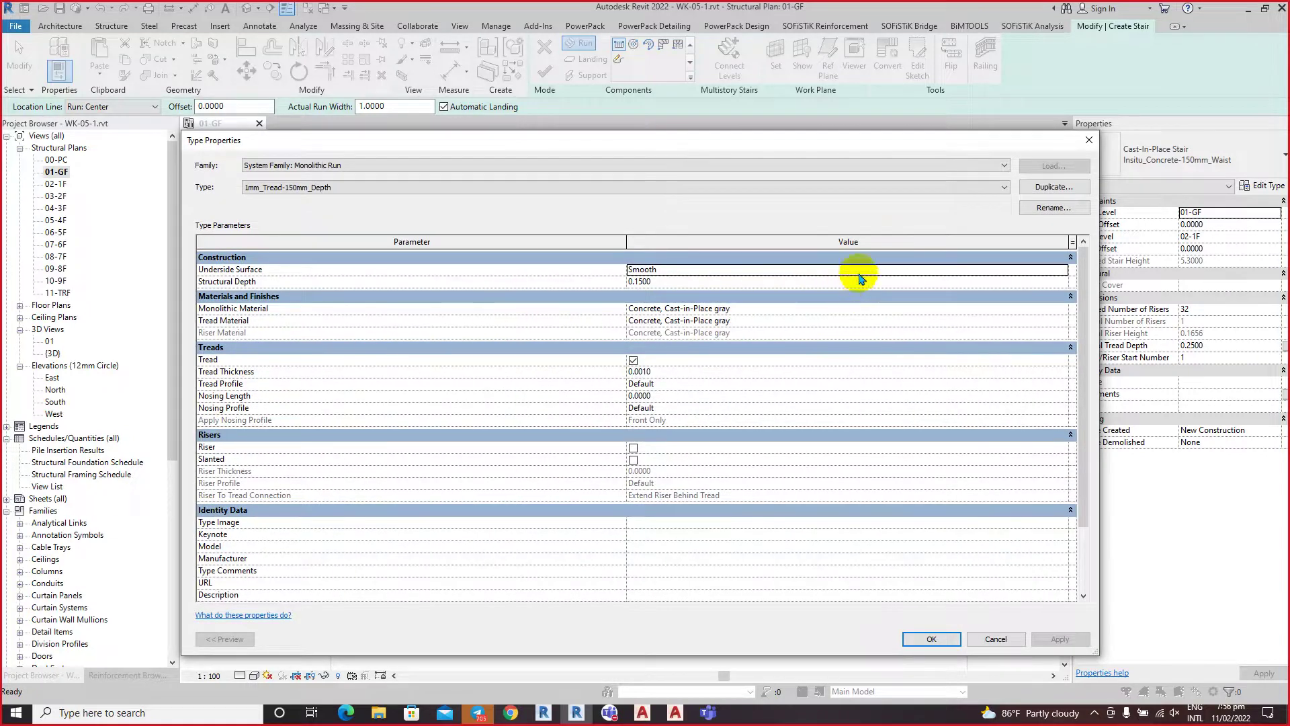
pyautogui.click(996, 639)
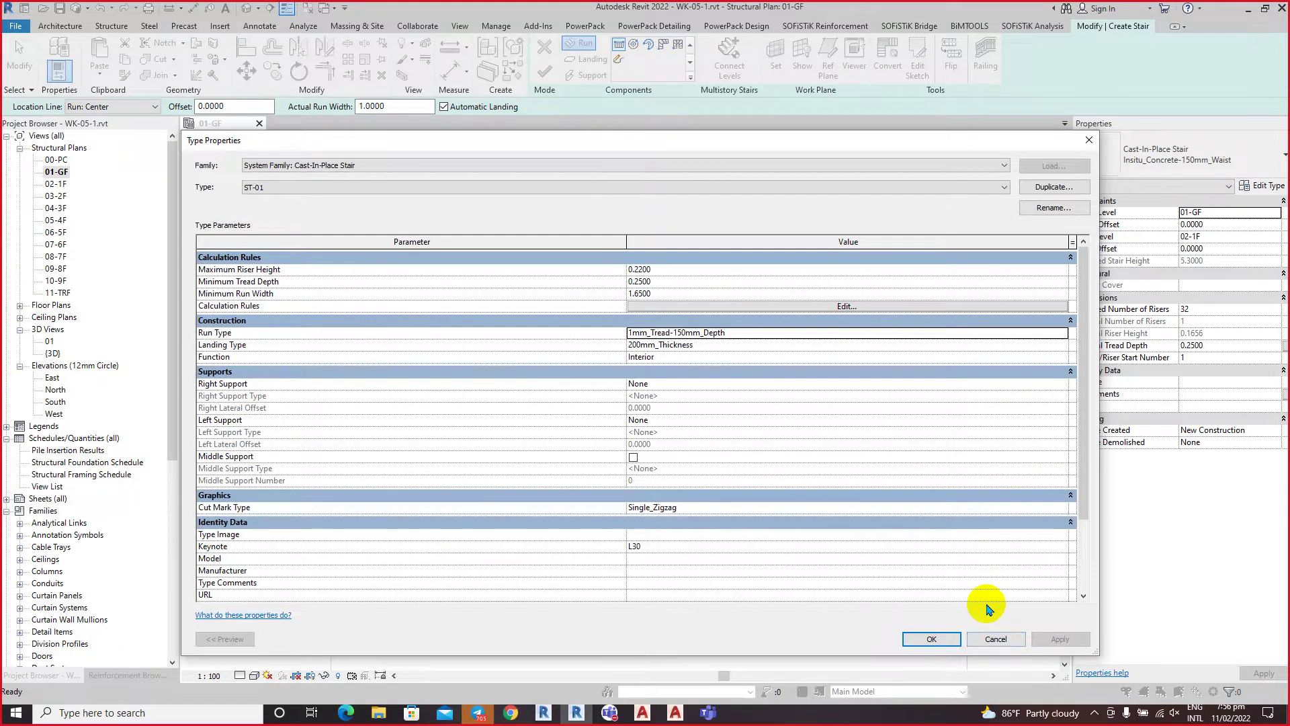
pyautogui.click(837, 333)
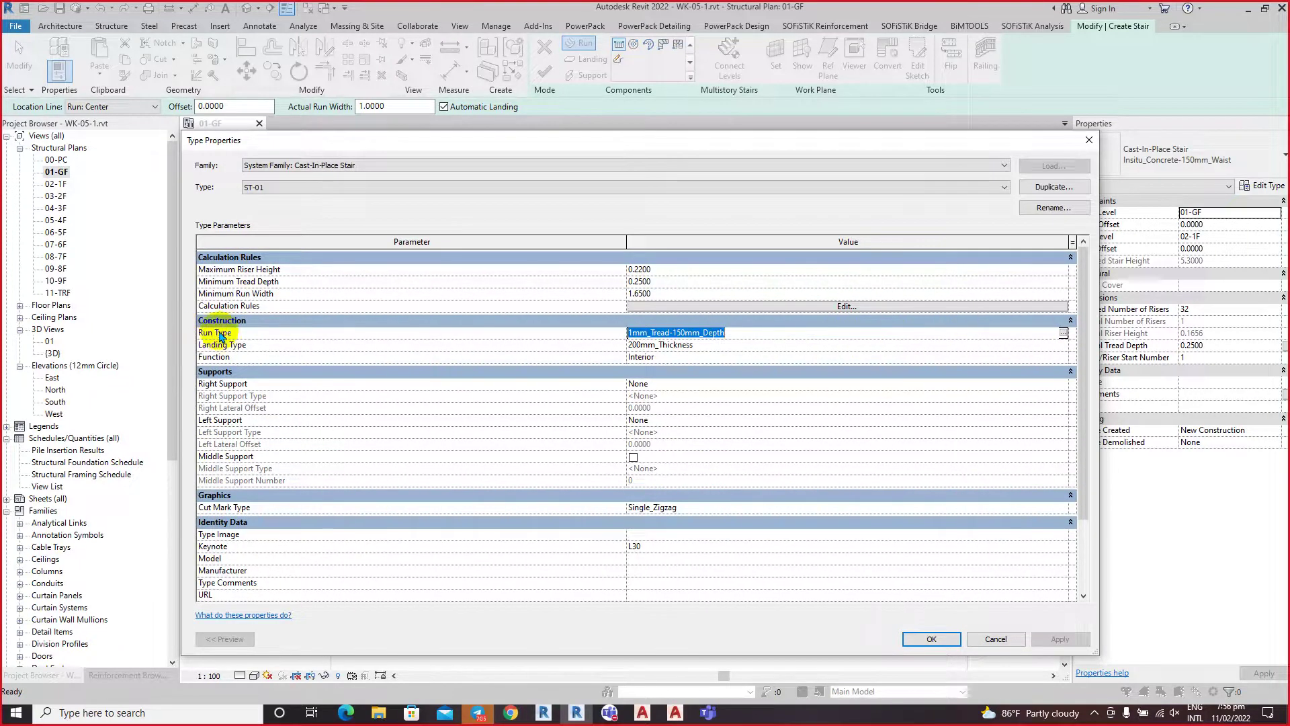
pyautogui.click(1063, 332)
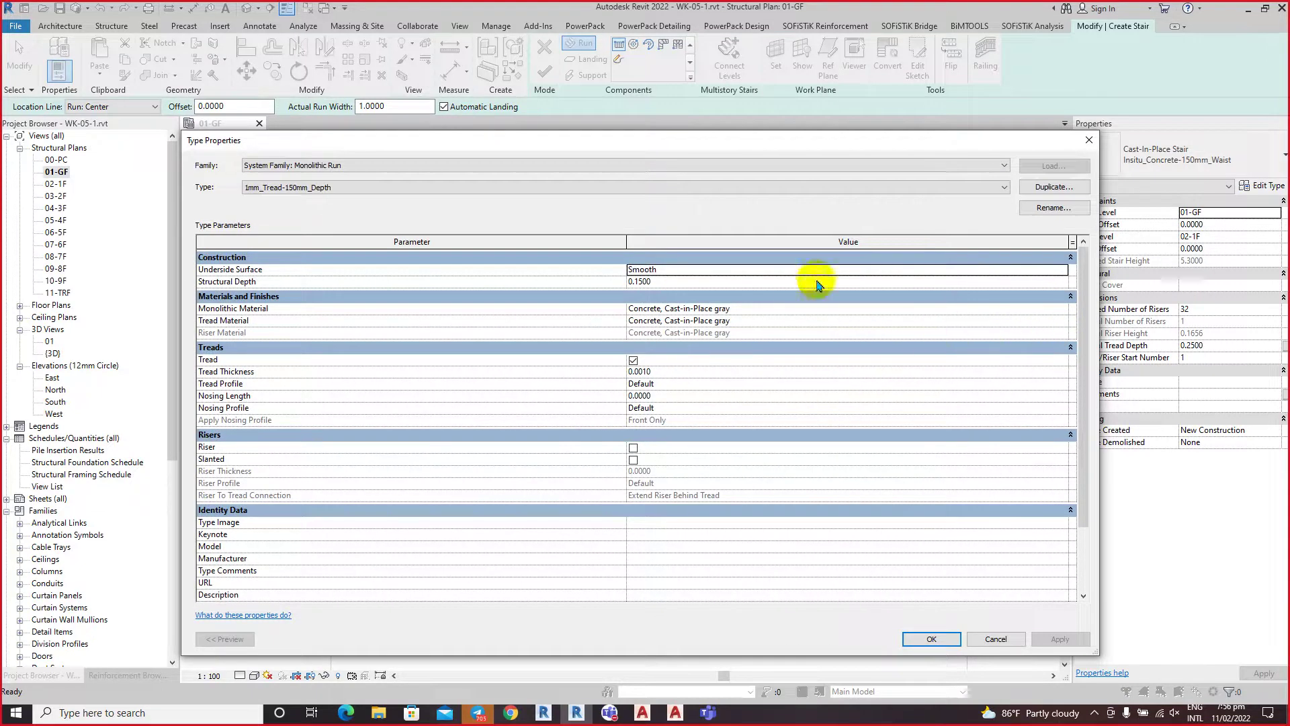
pyautogui.click(981, 188)
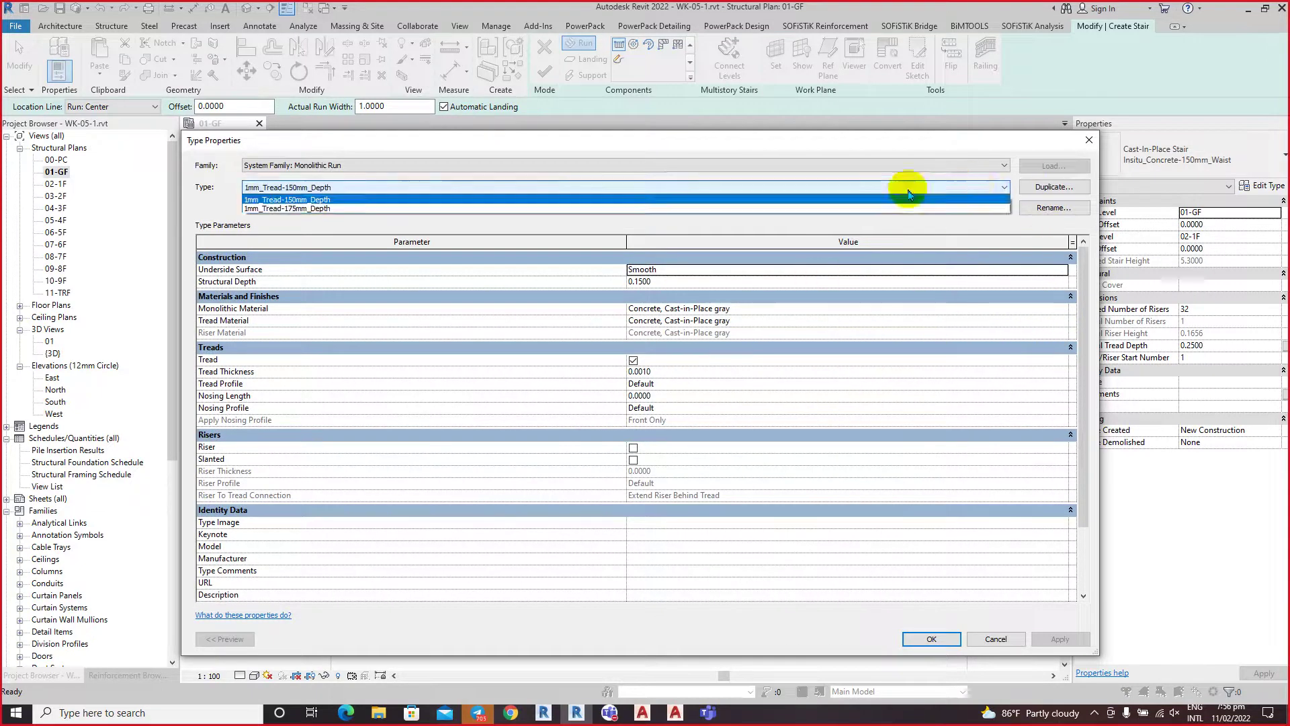
pyautogui.click(453, 239)
pyautogui.click(1038, 187)
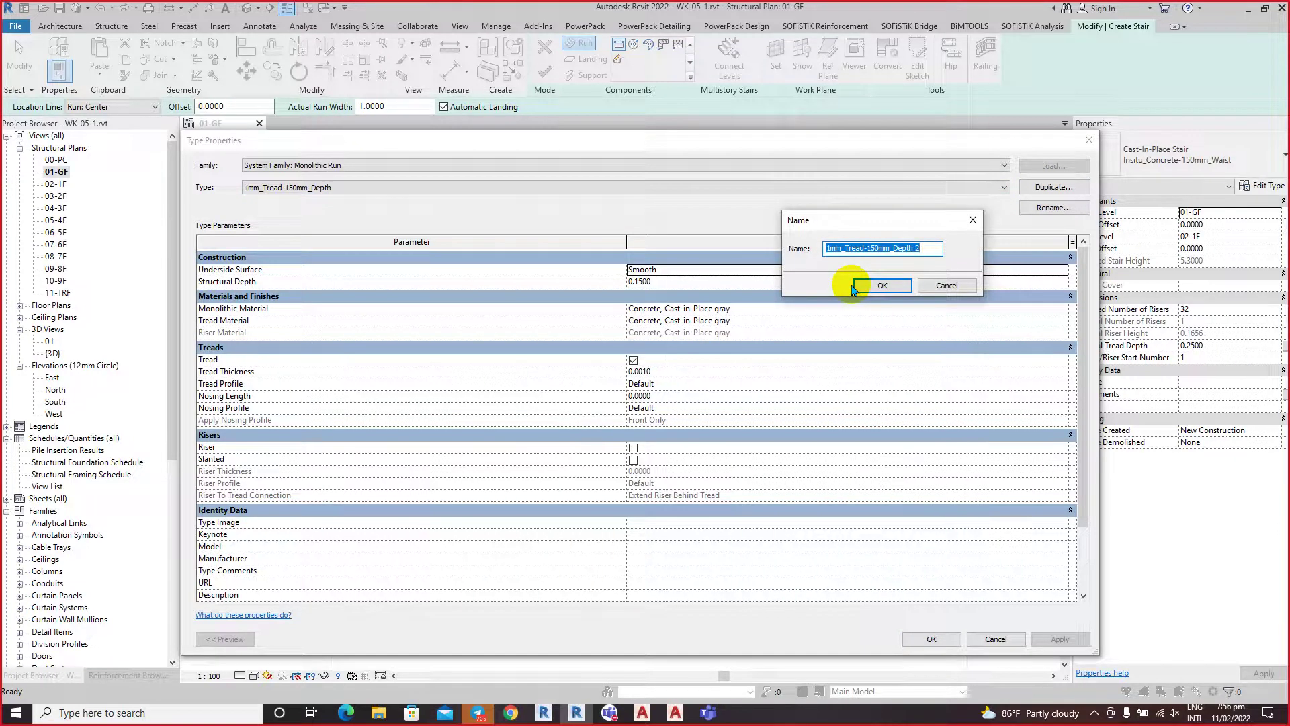
pyautogui.write('t')
pyautogui.write('Thk=1500')
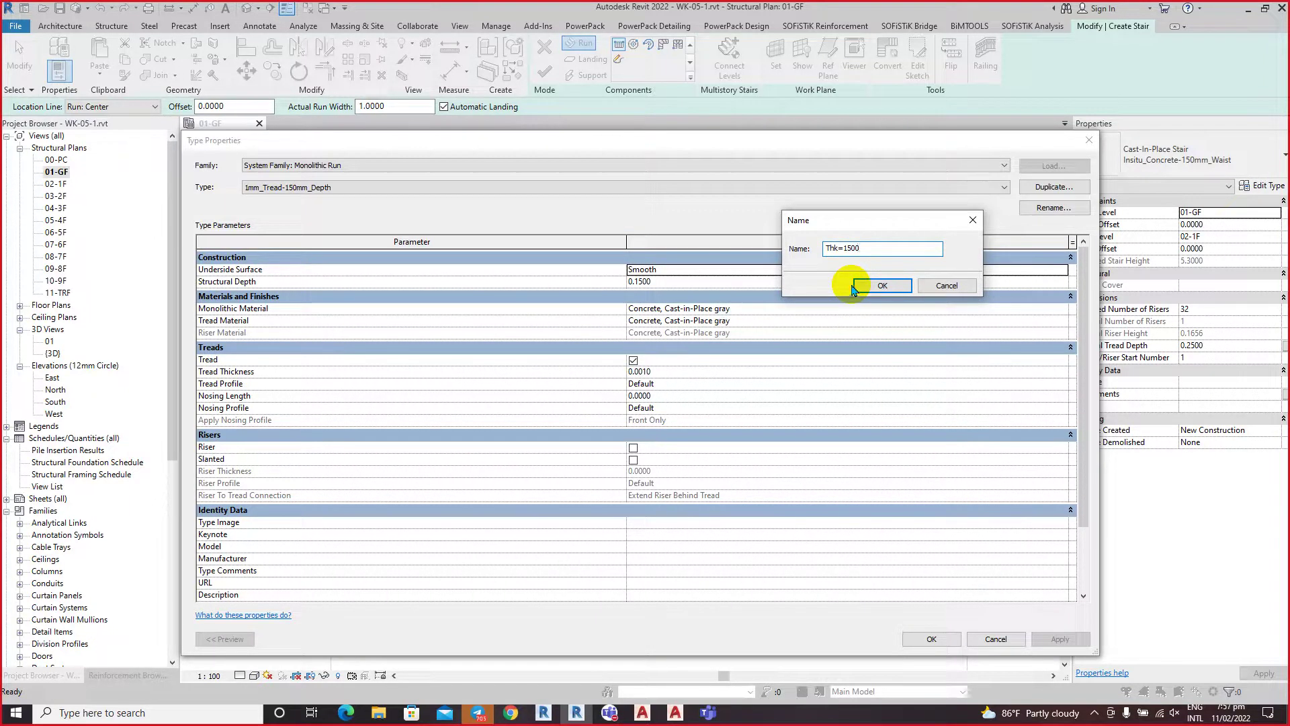
pyautogui.write('mm')
pyautogui.click(857, 287)
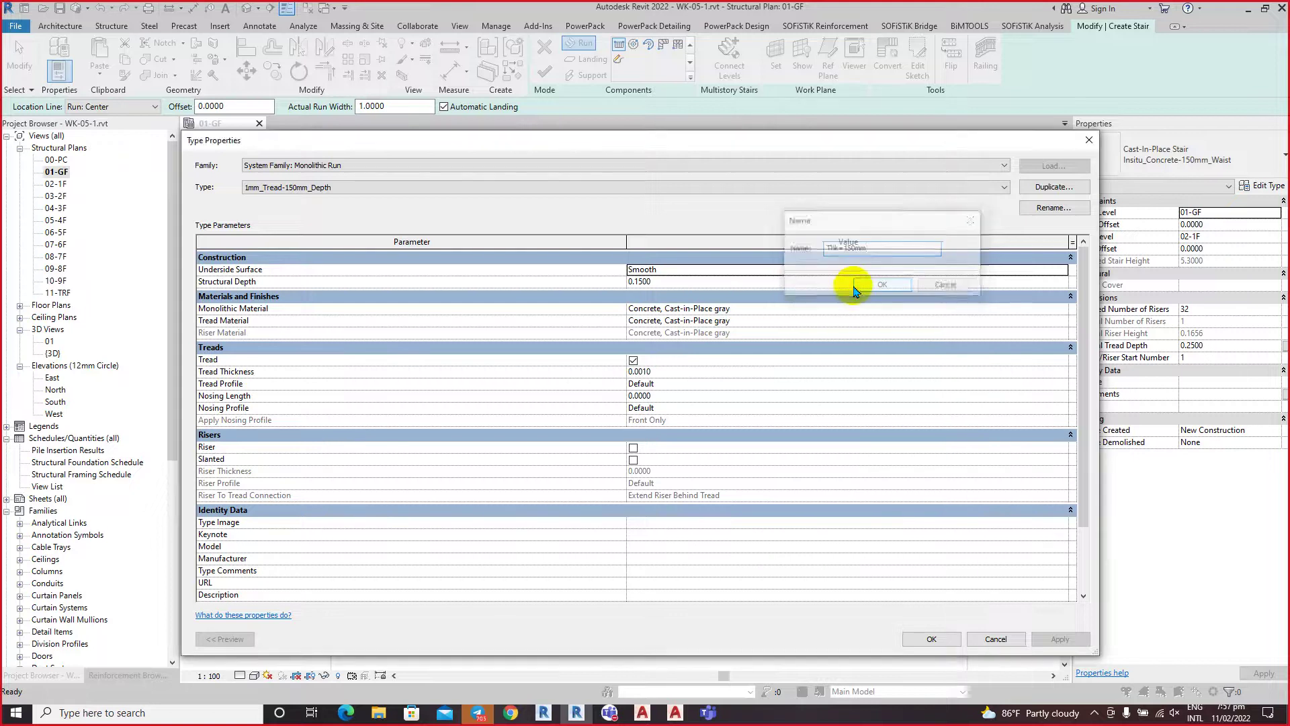
# - Keep 0.1500 structural depth and a Smooth underside, then select the Monolithic Material value
pyautogui.click(702, 281)
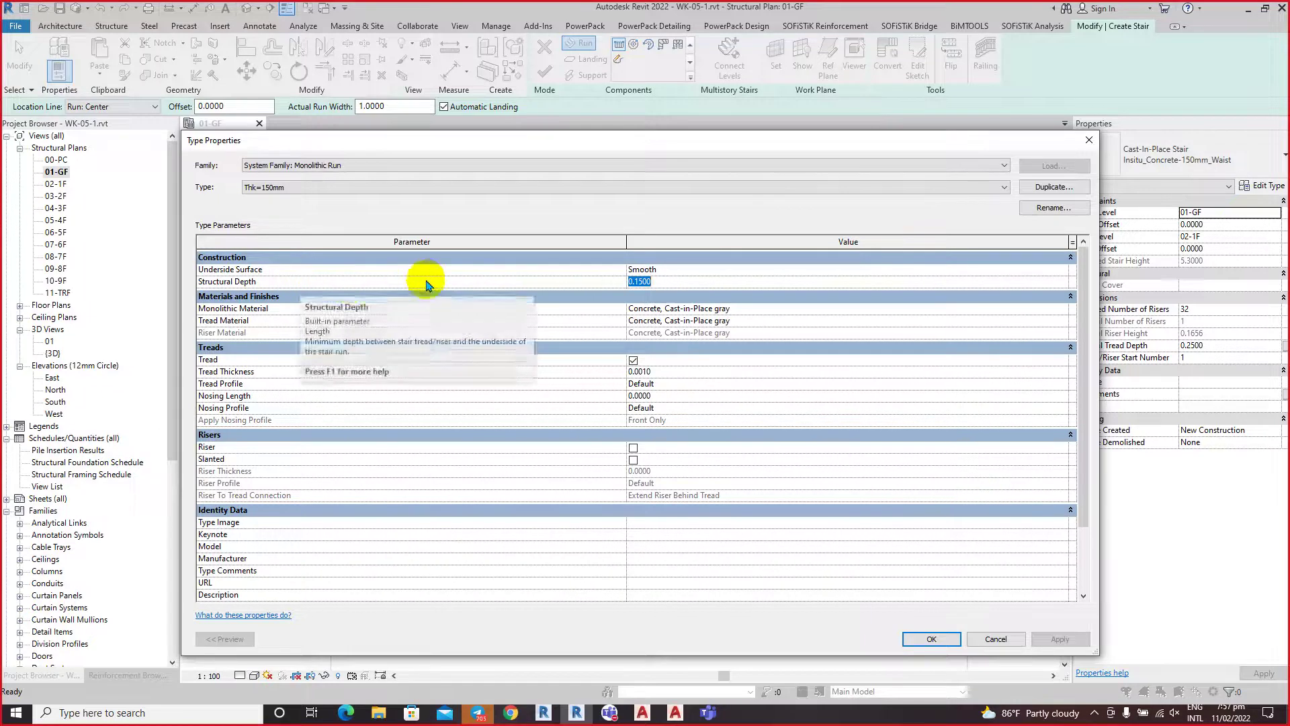
pyautogui.click(773, 271)
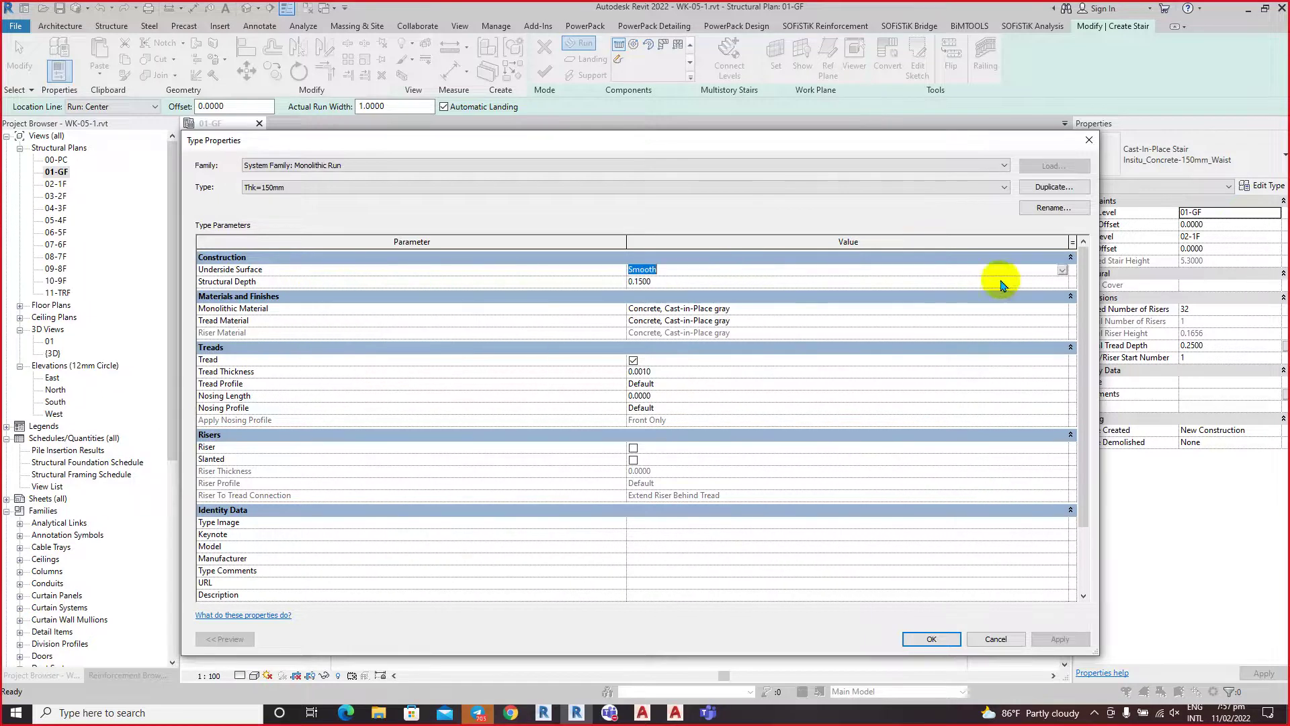
pyautogui.click(1062, 271)
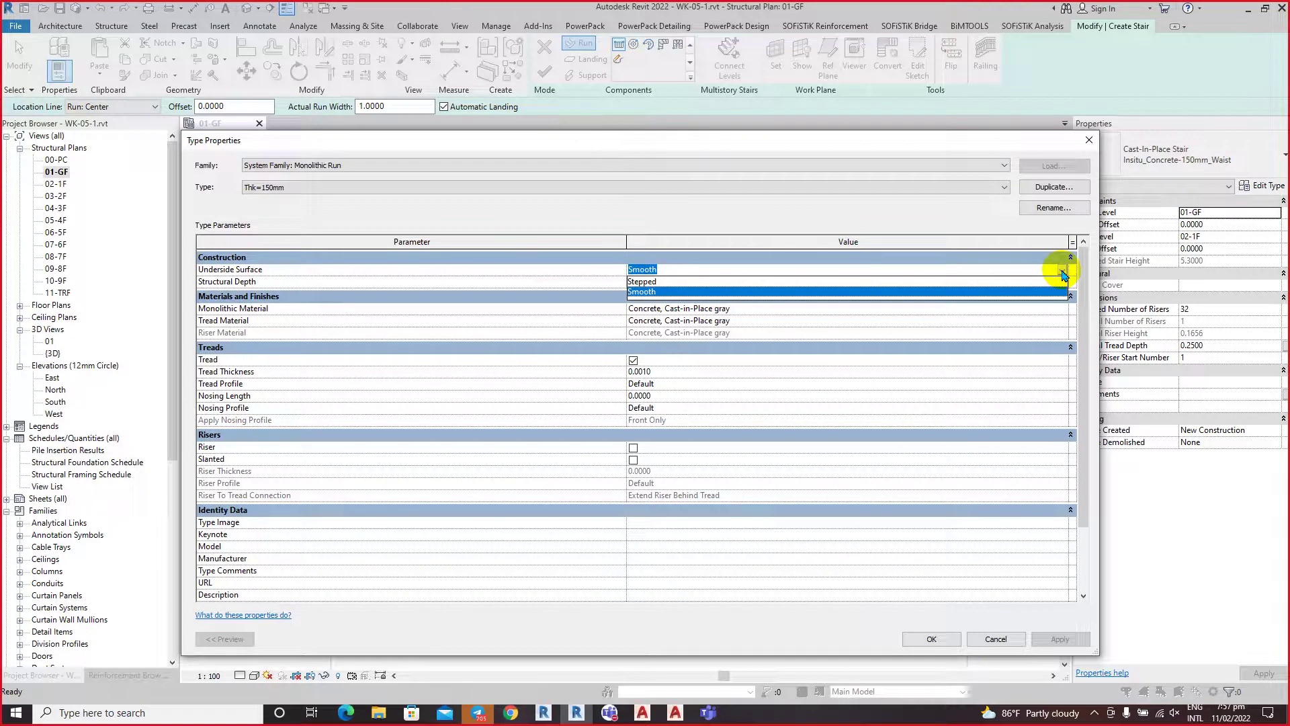
pyautogui.click(1063, 275)
pyautogui.click(684, 307)
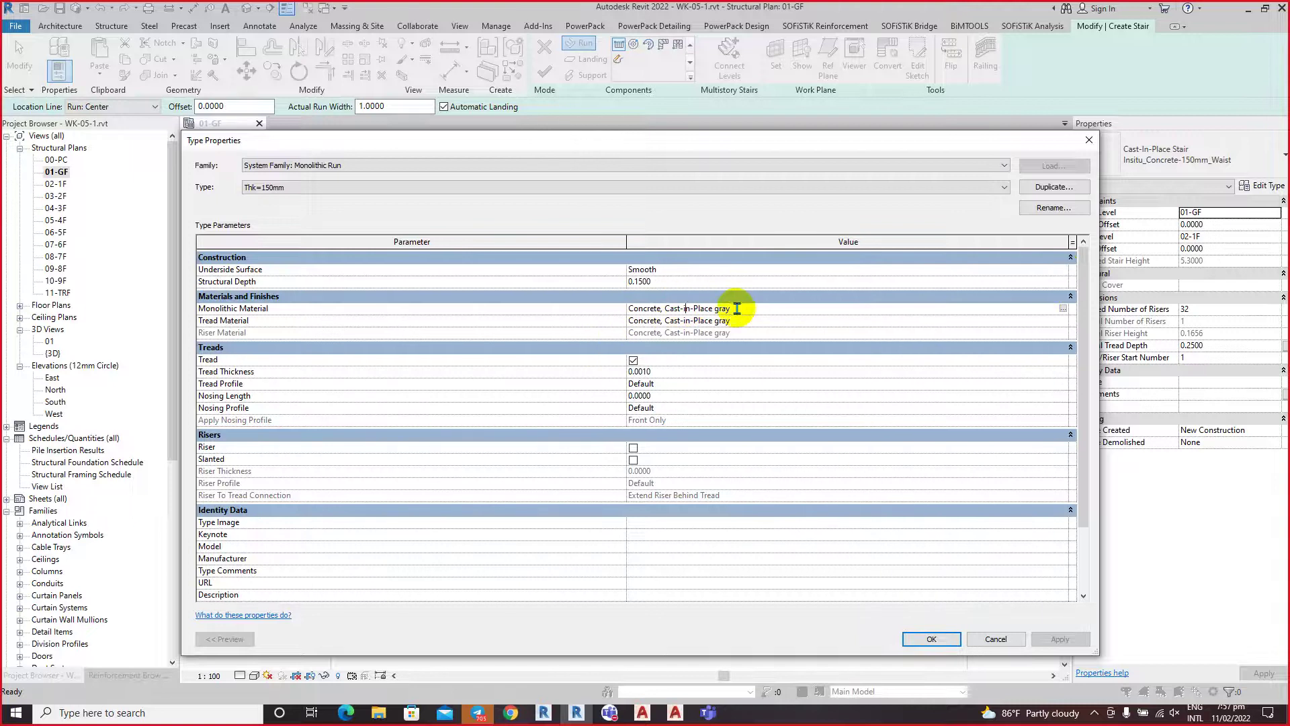
pyautogui.click(738, 308)
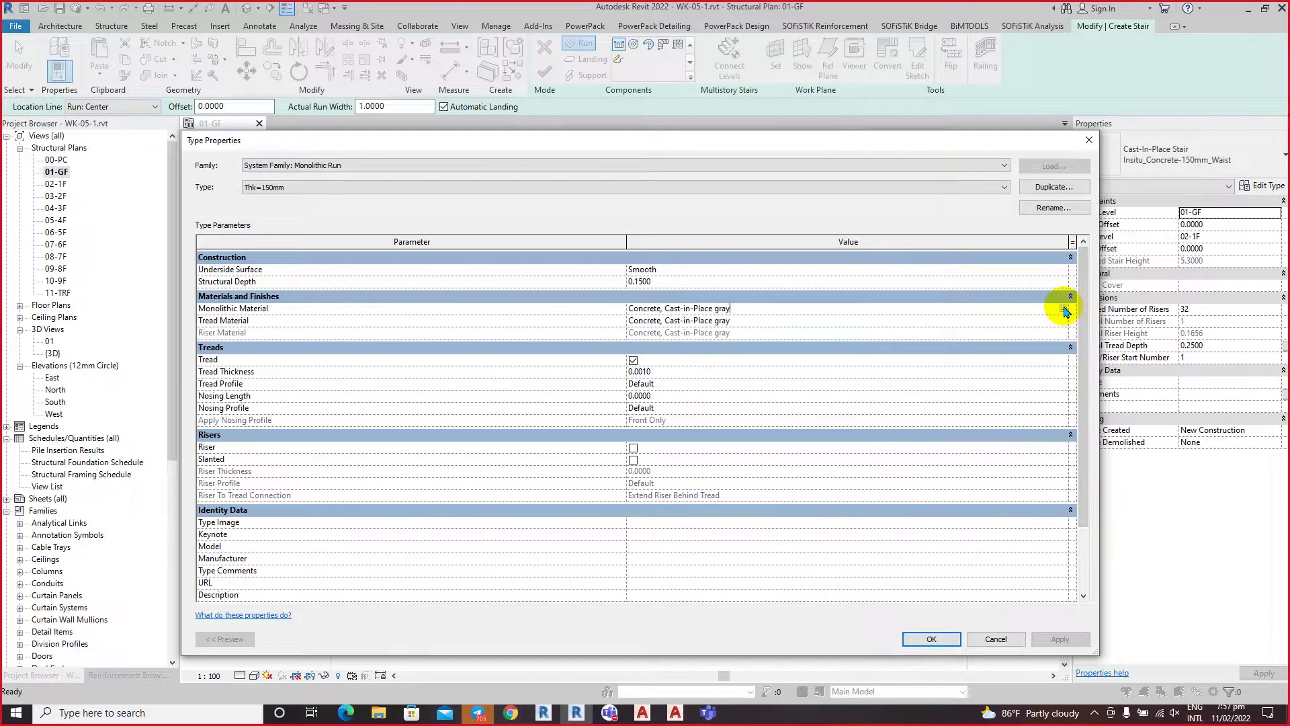
pyautogui.click(1064, 310)
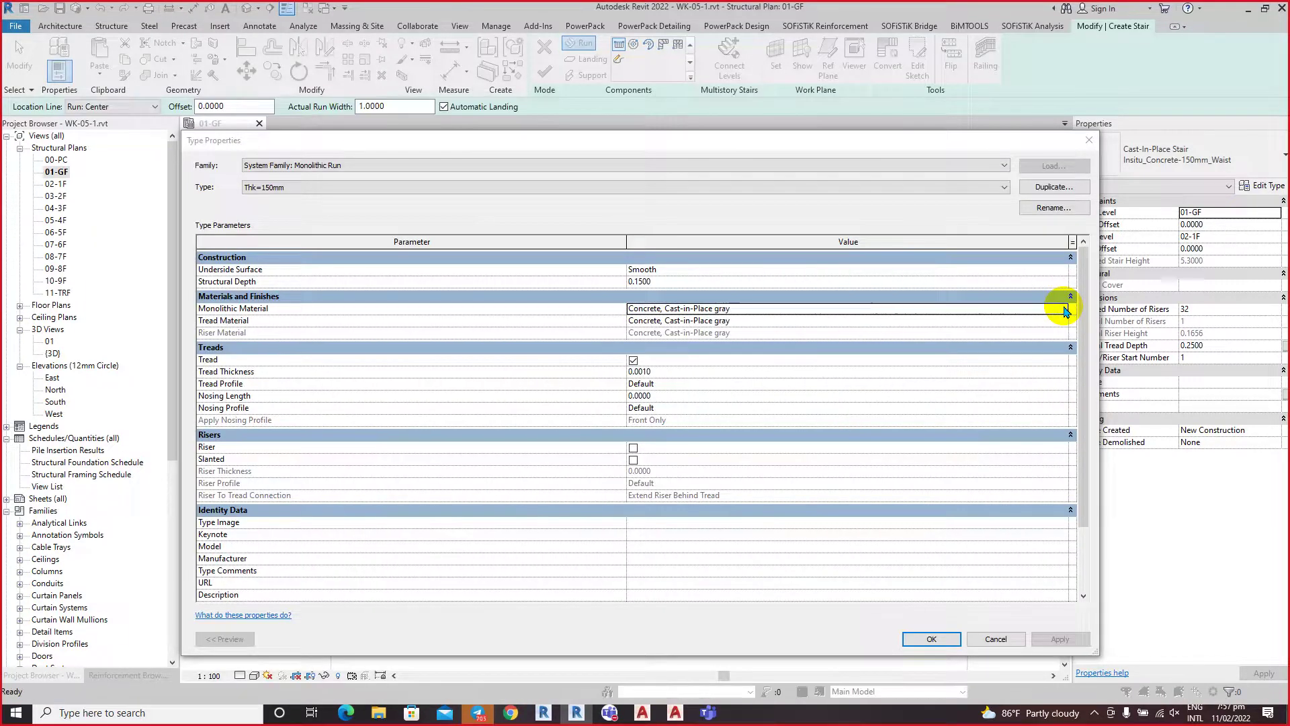
# - Duplicate f'c=30MPa into a new f'c=32MPa material and use it as the monolithic material
pyautogui.click(1065, 309)
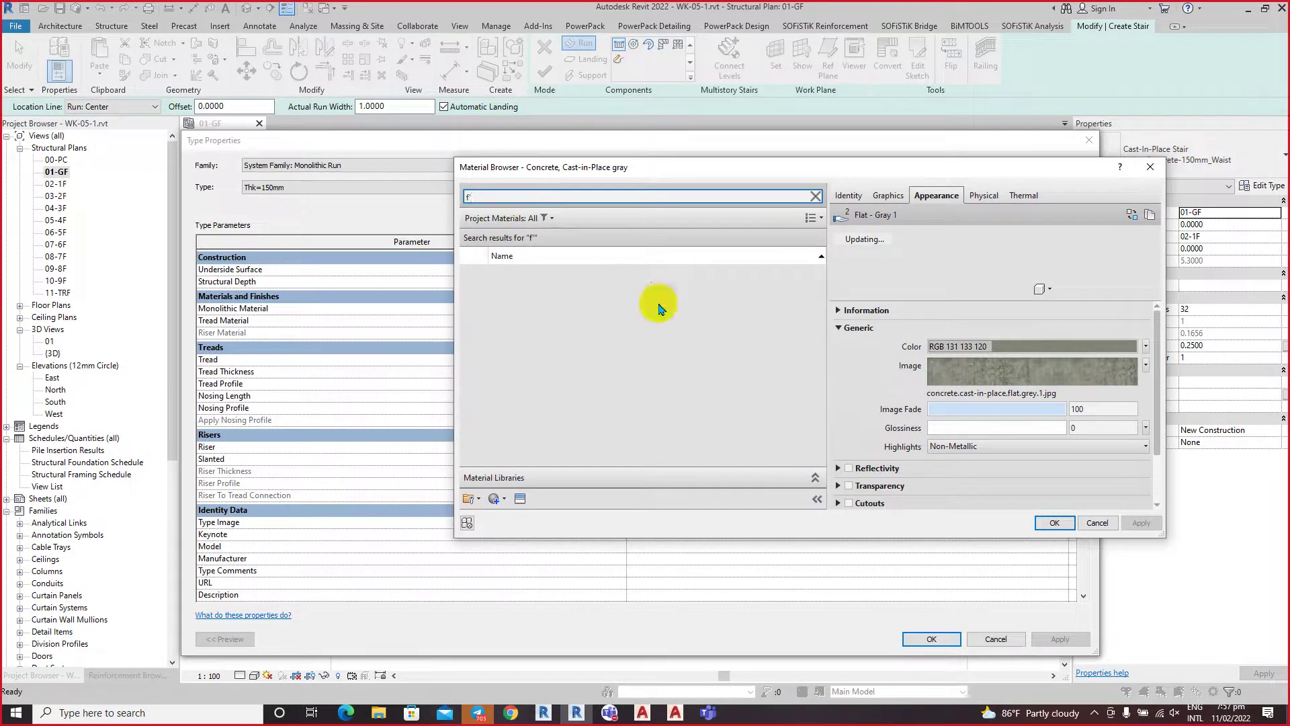
pyautogui.scroll(-2, 557, 448)
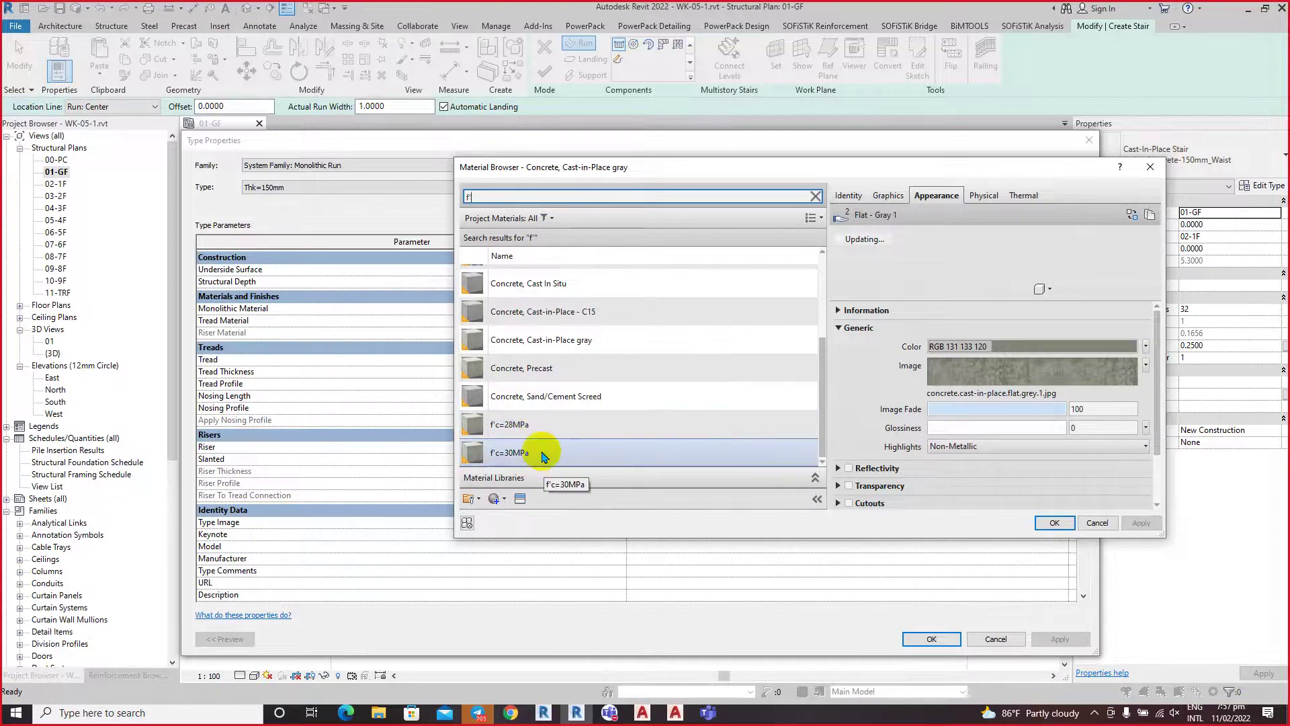
pyautogui.click(543, 456)
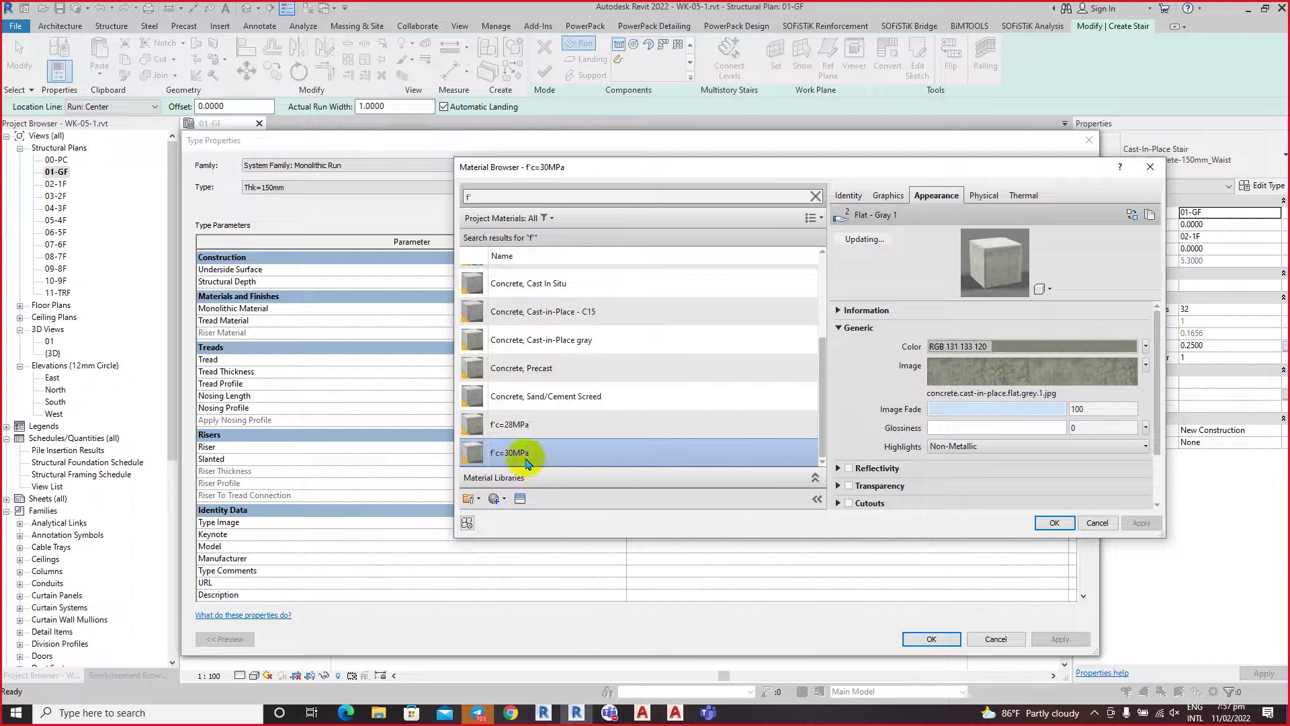
pyautogui.rightClick(526, 452)
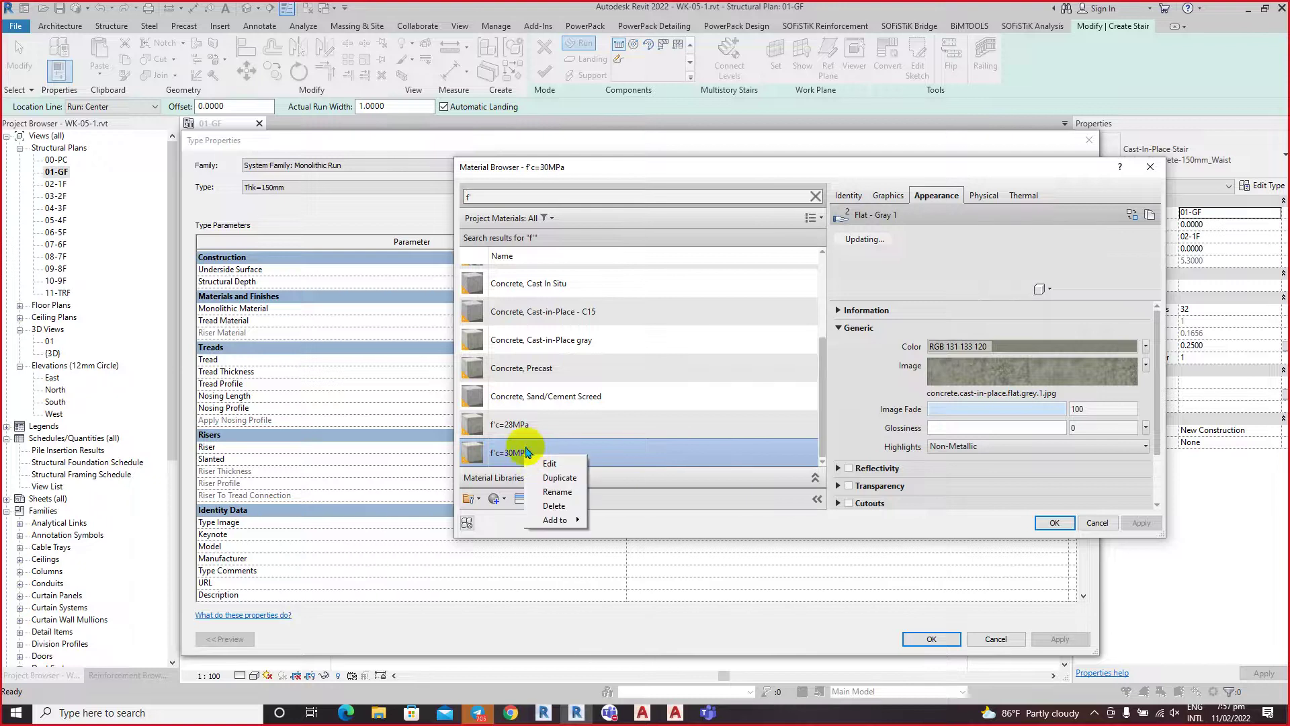
pyautogui.click(555, 478)
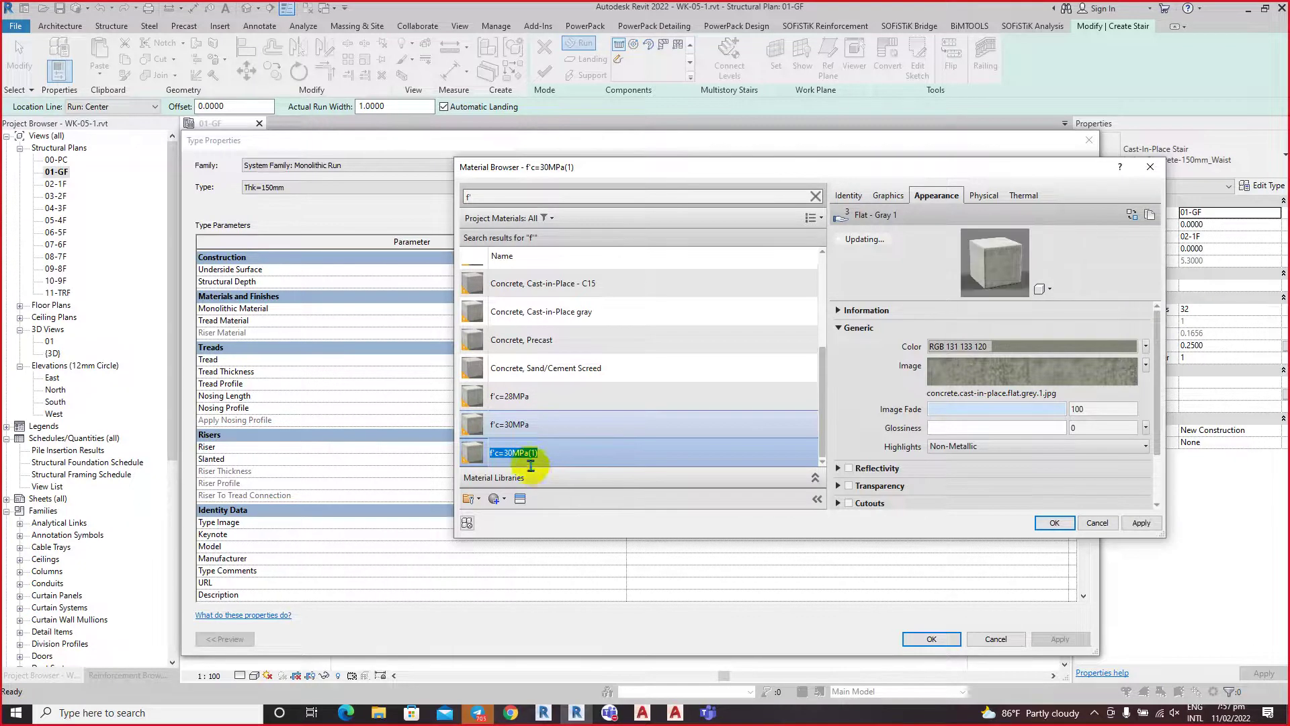
pyautogui.click(517, 457)
pyautogui.write('2')
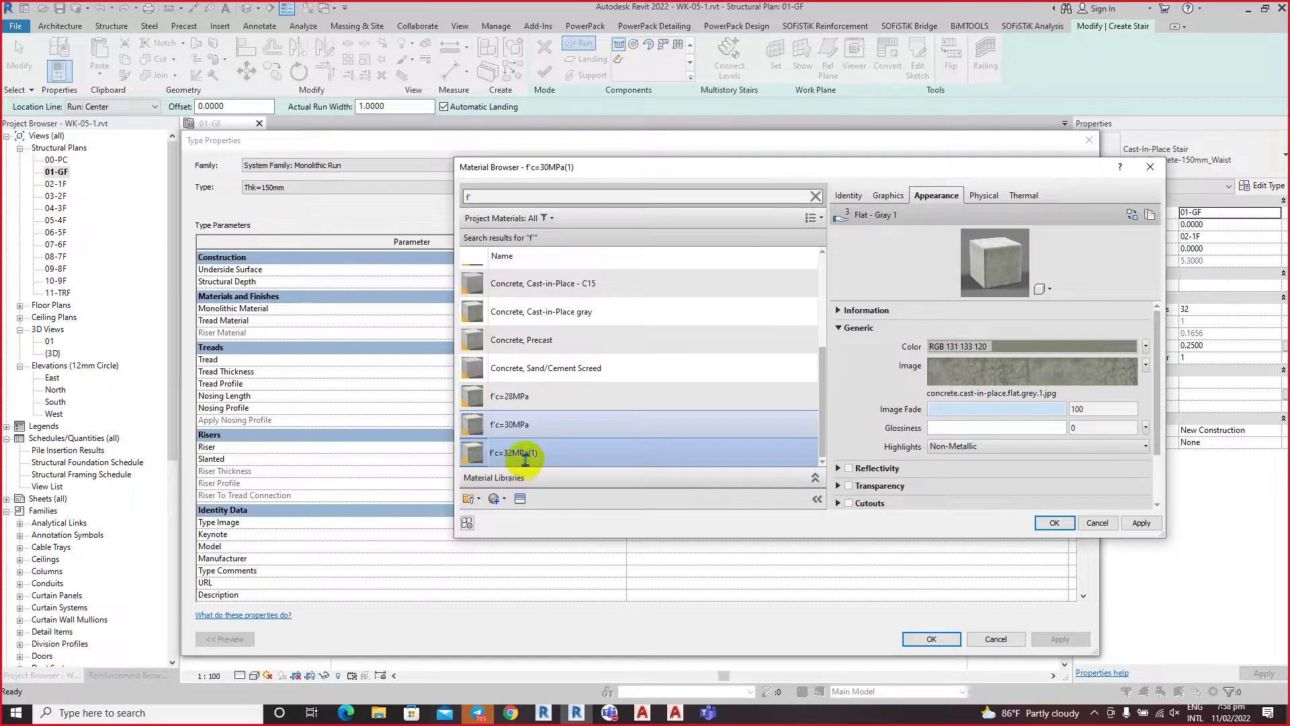
pyautogui.moveTo(557, 454)
pyautogui.mouseDown()
pyautogui.moveTo(530, 455)
pyautogui.moveTo(554, 456)
pyautogui.mouseUp()
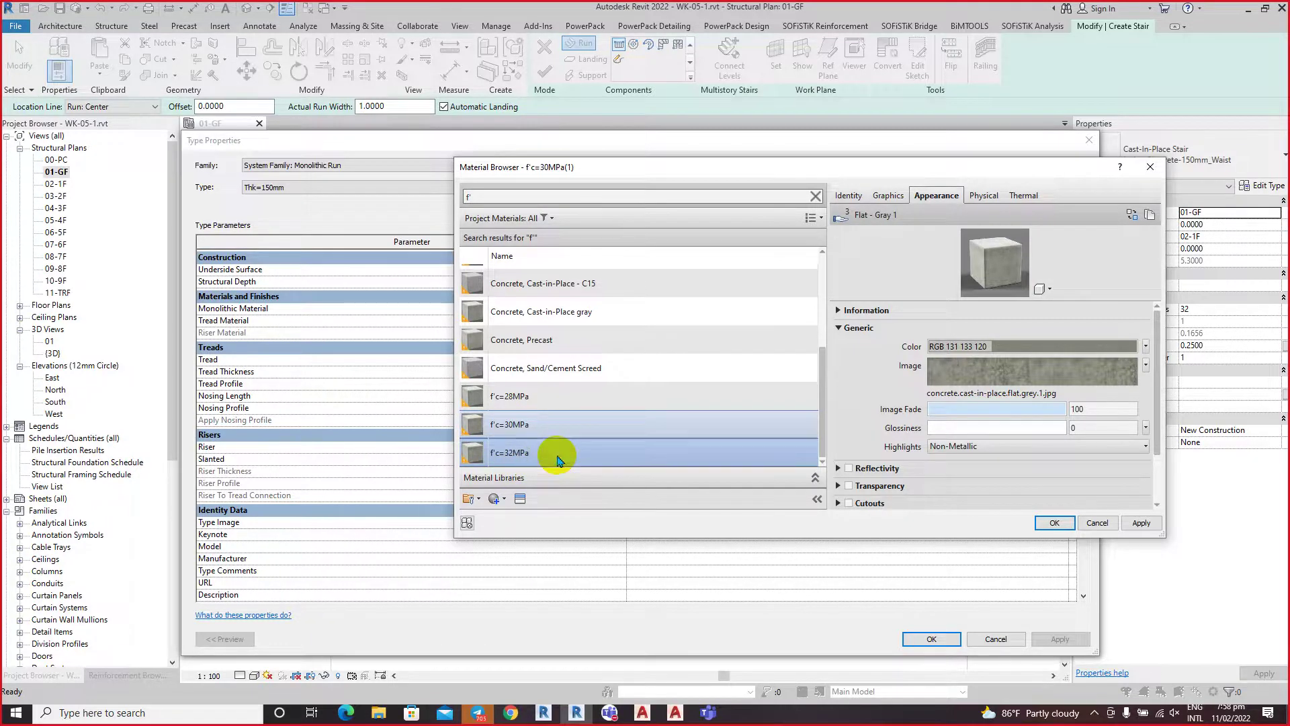
pyautogui.click(1055, 523)
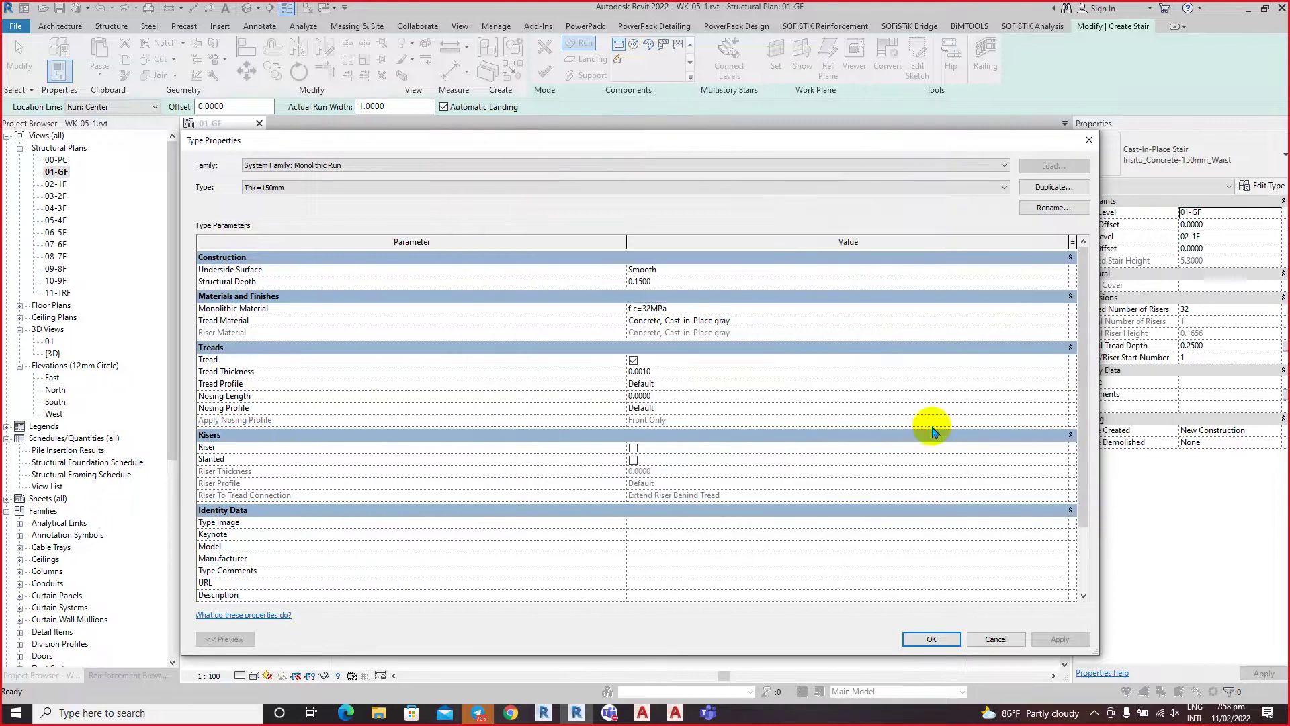
pyautogui.click(698, 320)
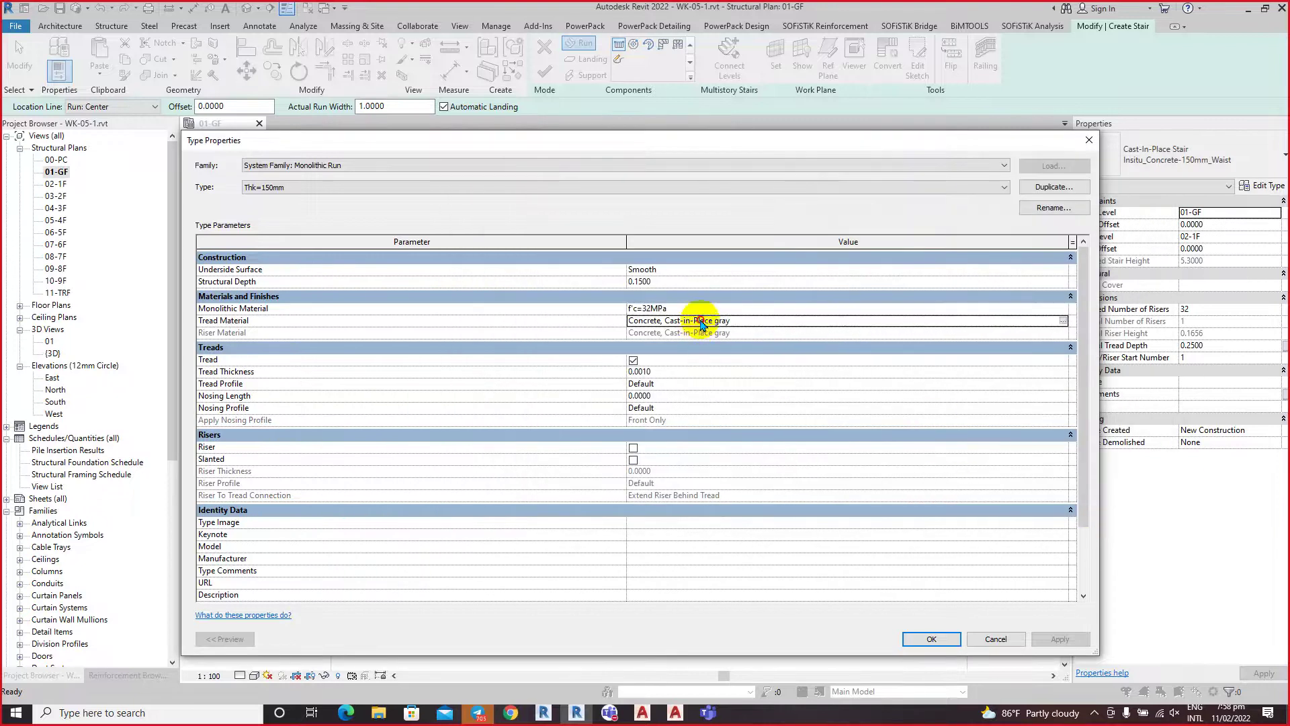
# - Set the tread material to f'c=32MPa and the tread thickness to 0
pyautogui.click(1065, 313)
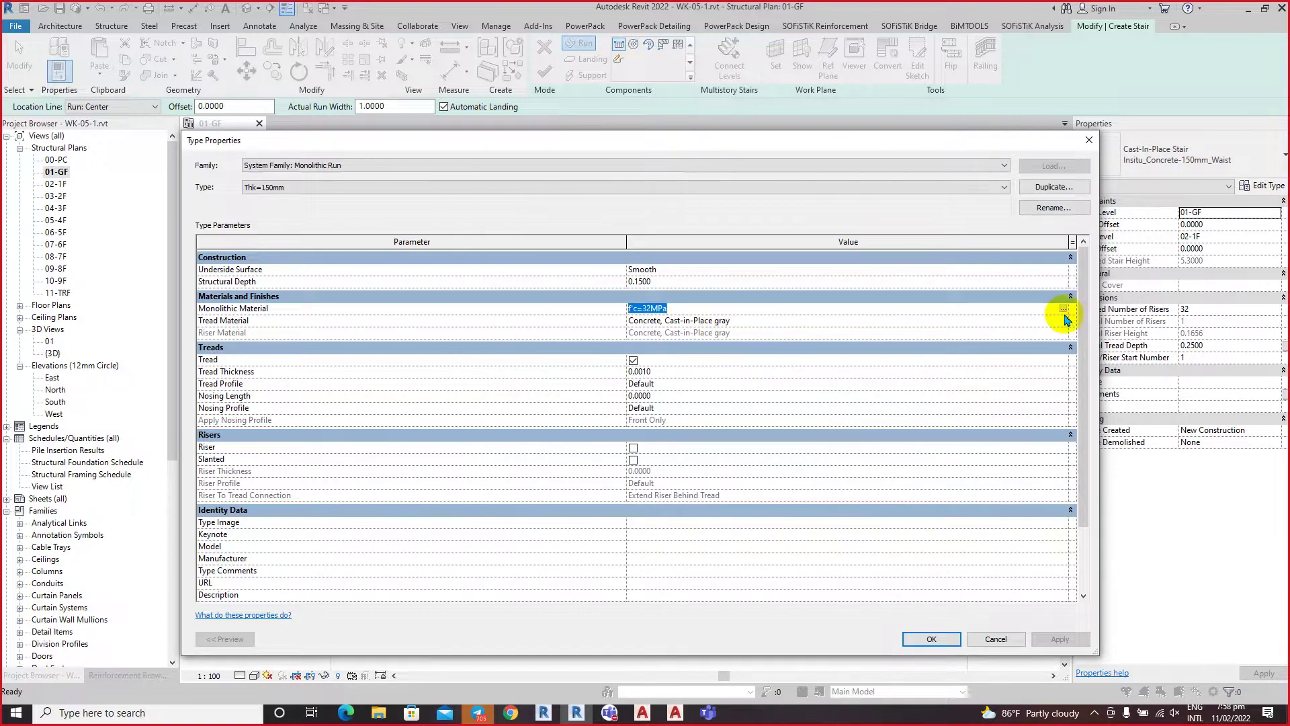
pyautogui.click(1060, 321)
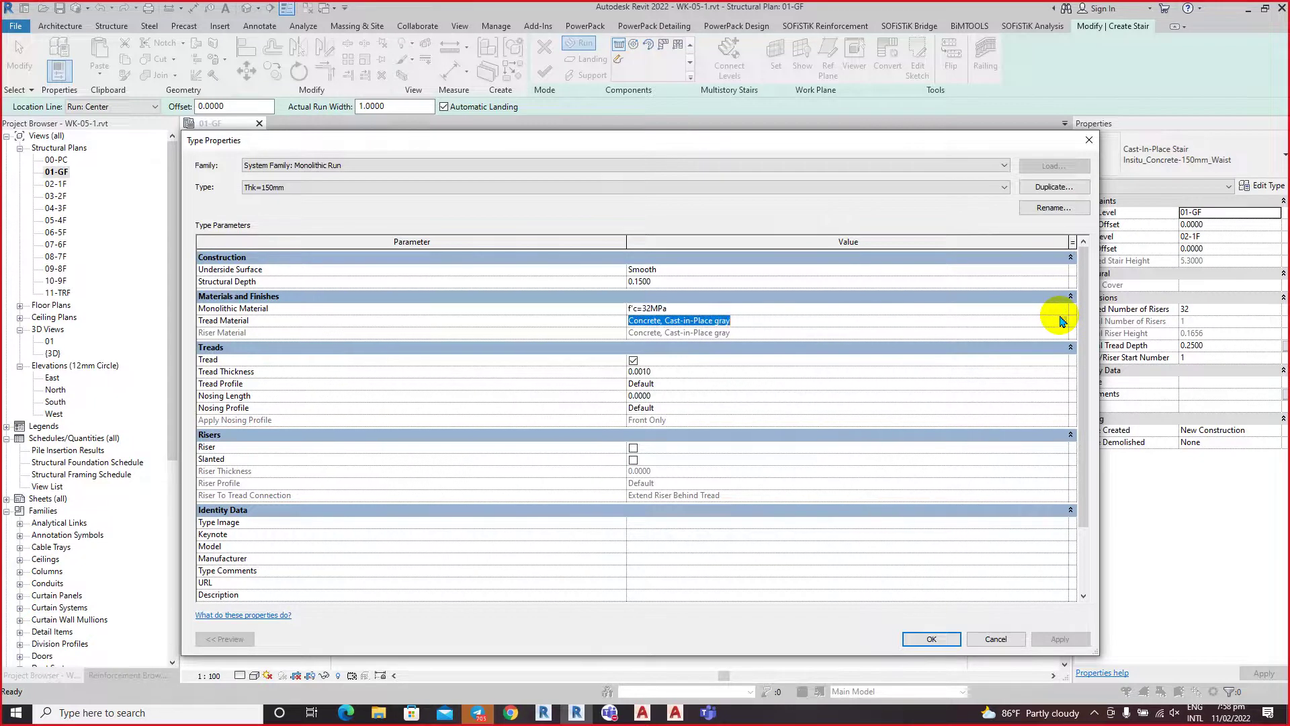
pyautogui.click(1063, 321)
pyautogui.write("f'c")
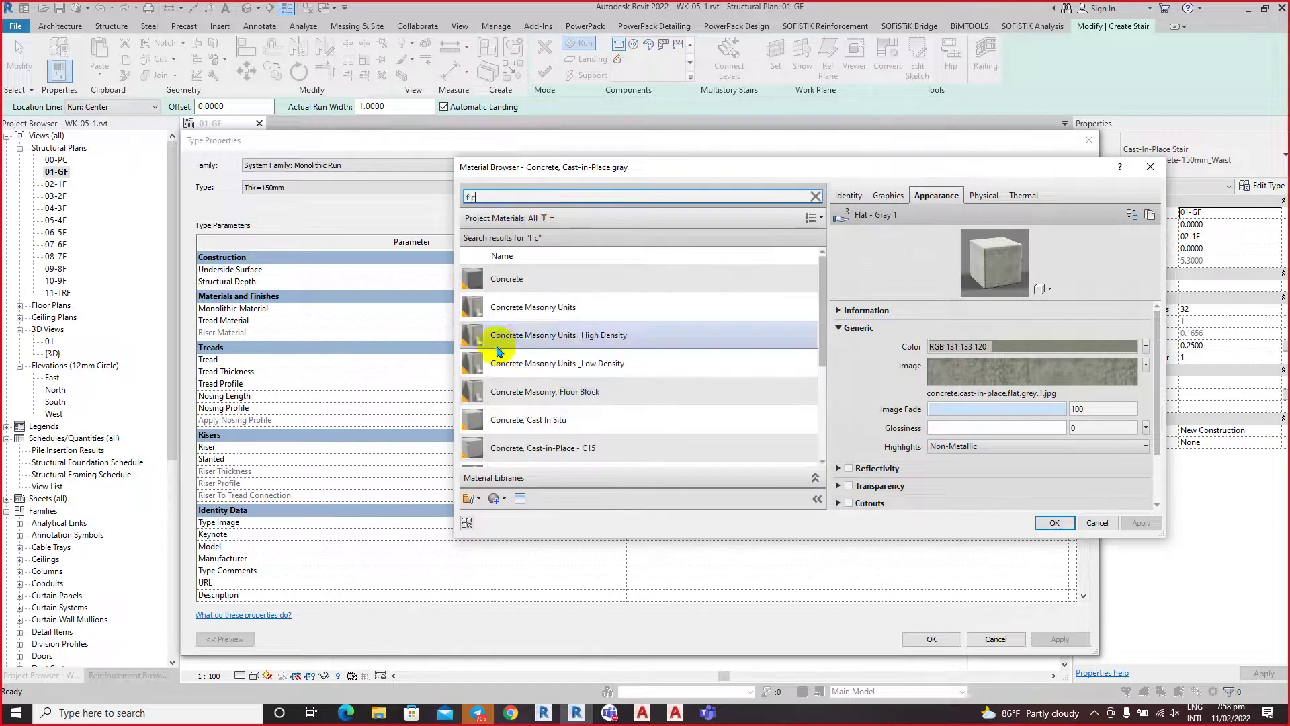
pyautogui.scroll(-3, 511, 376)
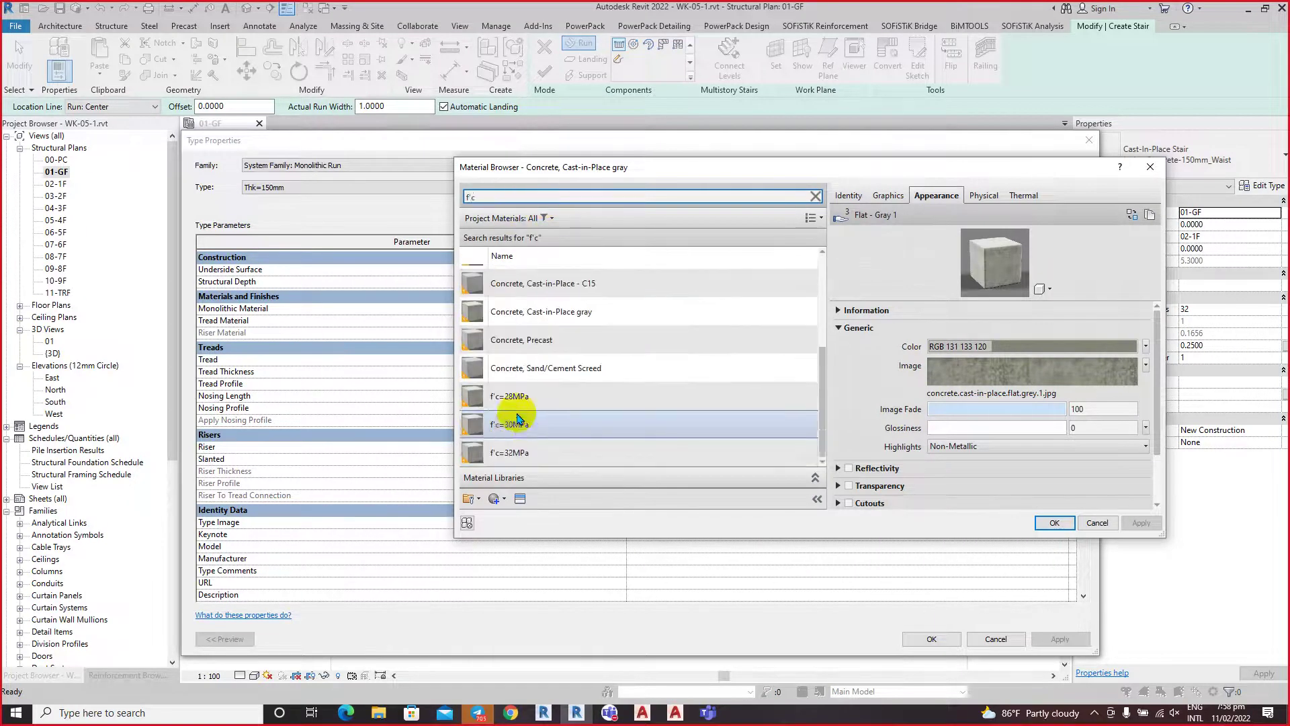
pyautogui.click(527, 447)
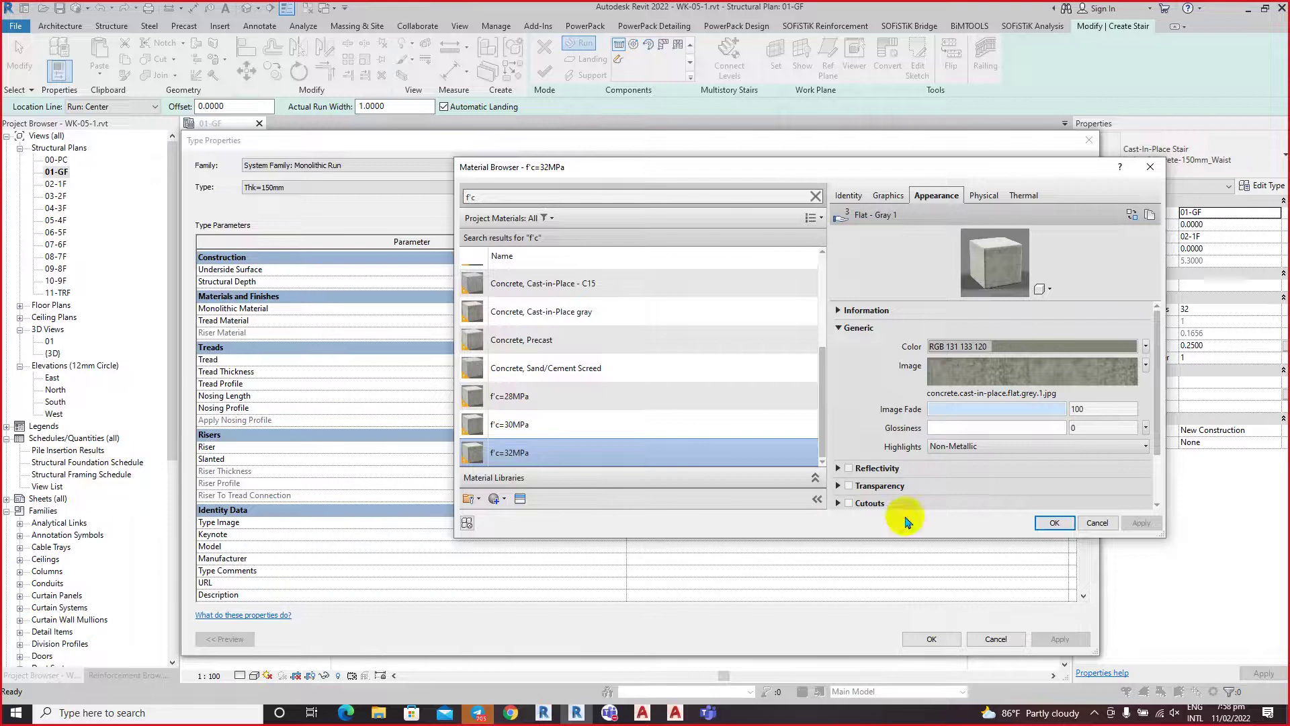
pyautogui.click(1045, 527)
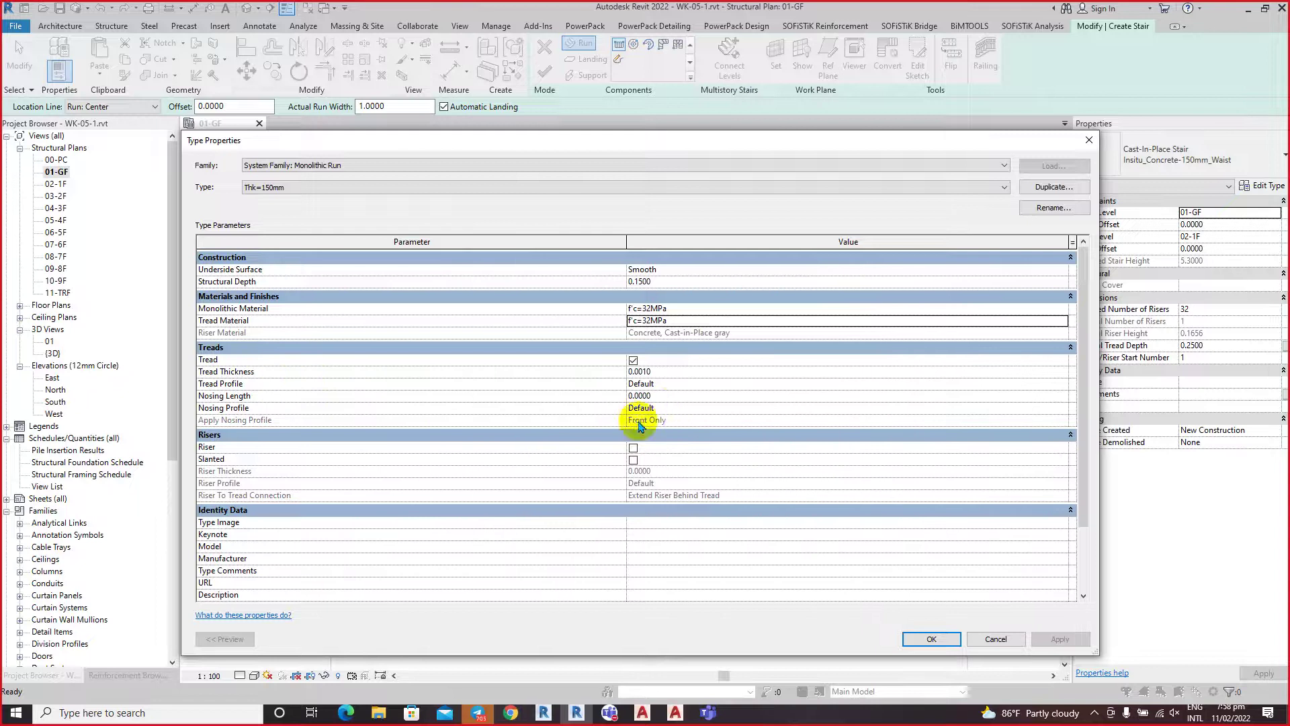
pyautogui.click(672, 372)
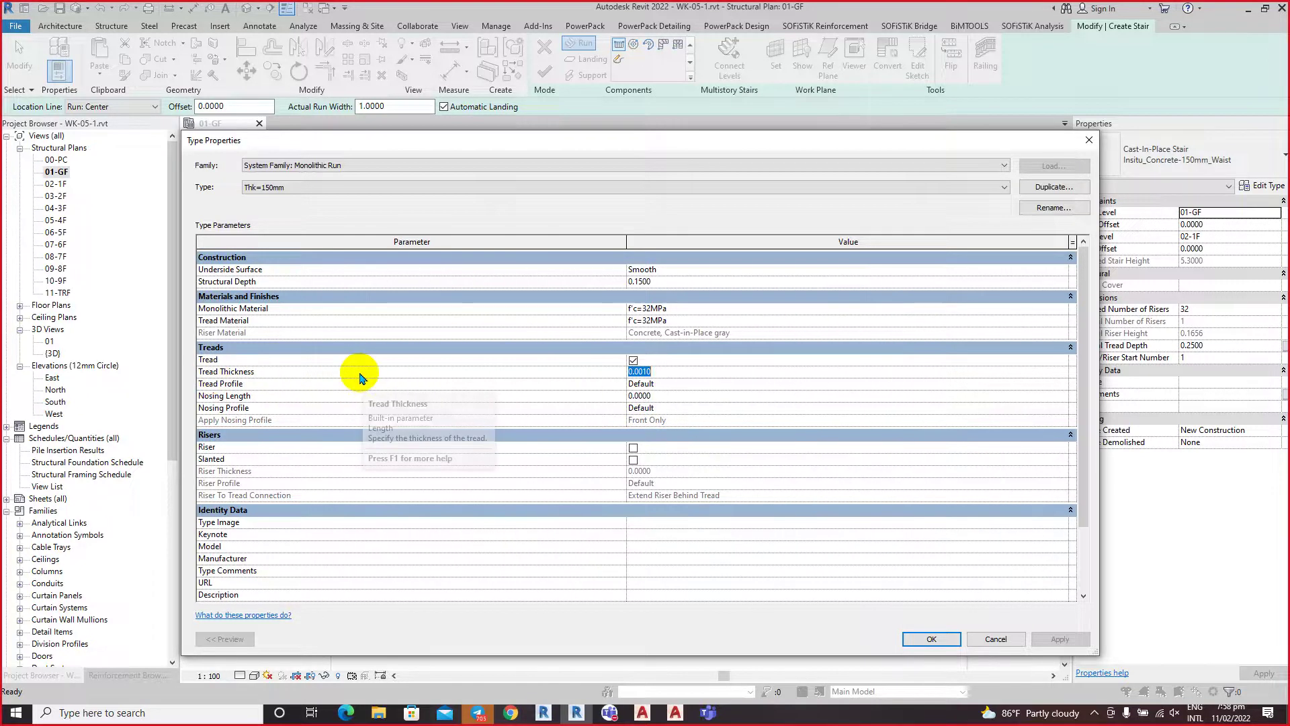
pyautogui.moveTo(226, 372)
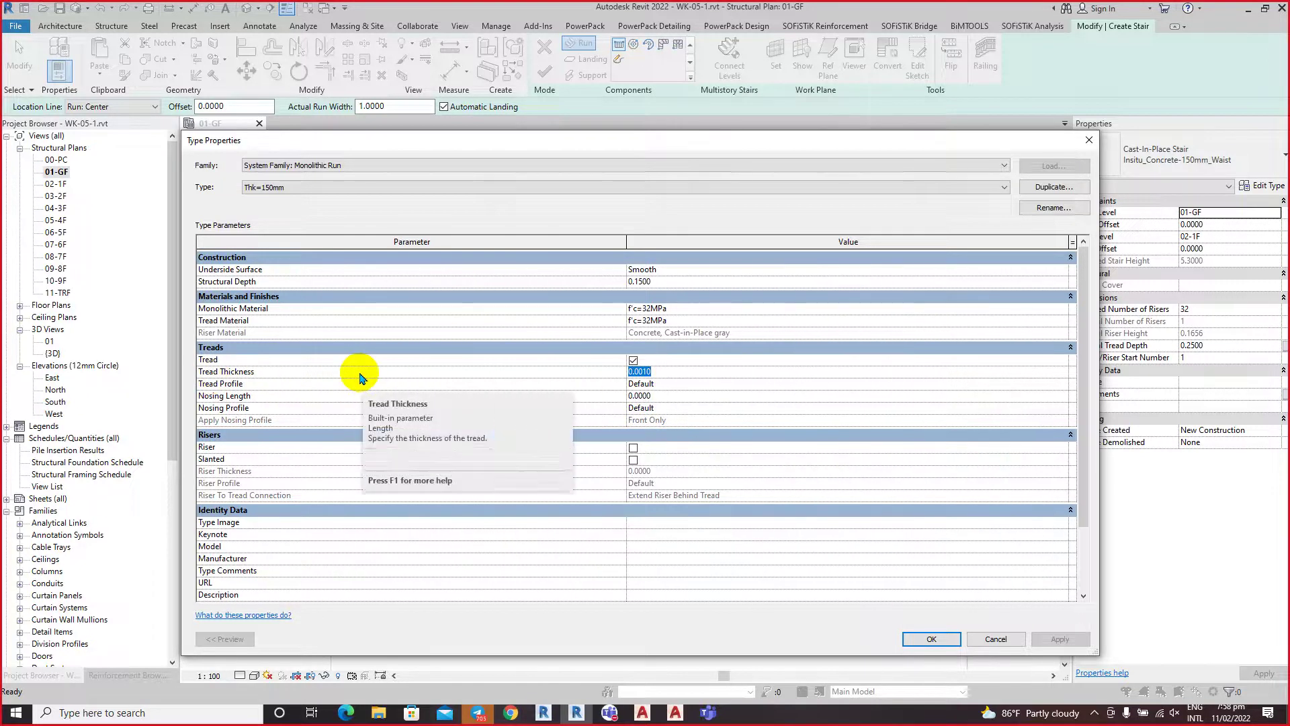
pyautogui.write('0')
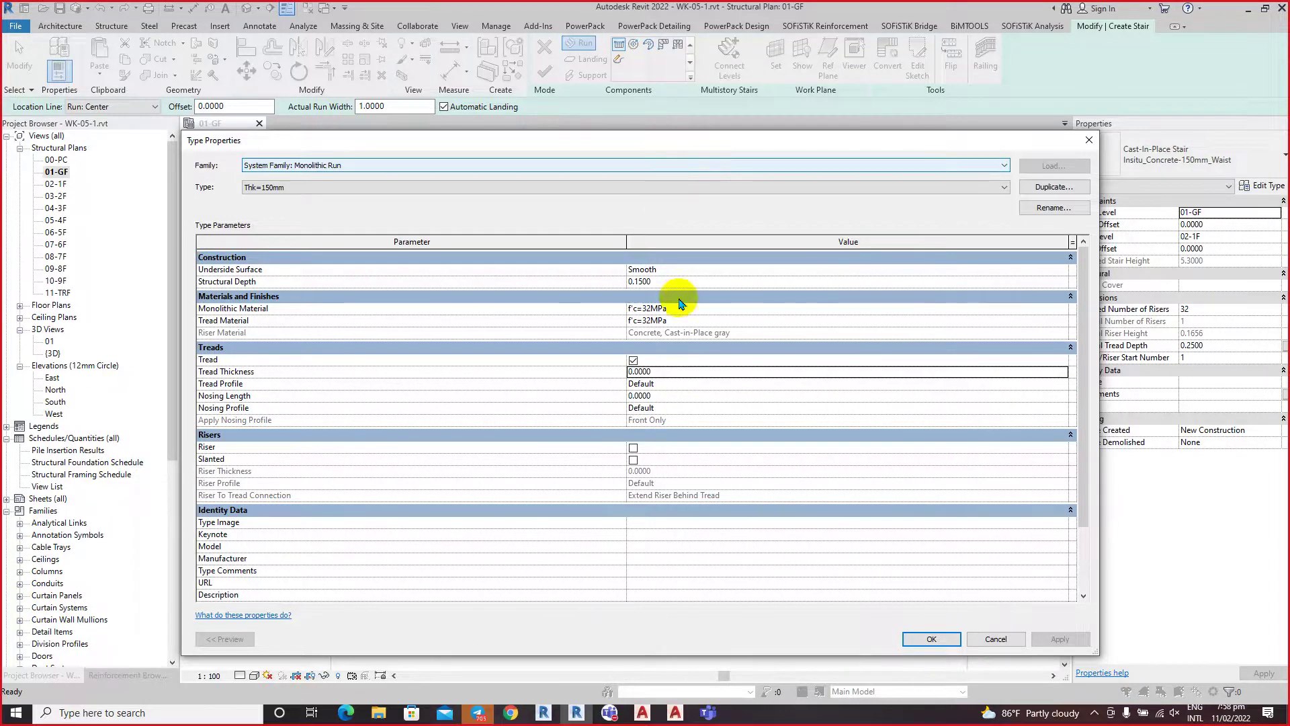
# - Back in stair type ST-01, open the 200mm_Thickness landing type properties, then switch to the AutoCAD stair drawing
pyautogui.click(930, 640)
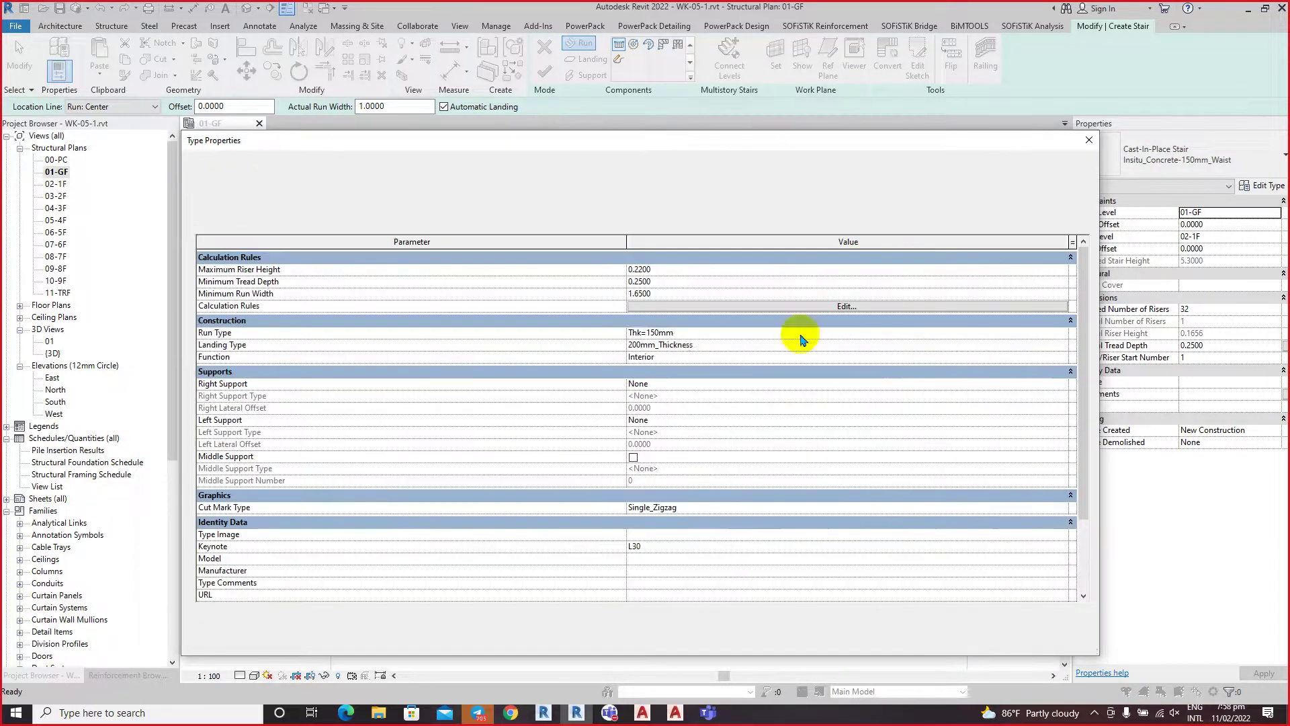
pyautogui.click(692, 346)
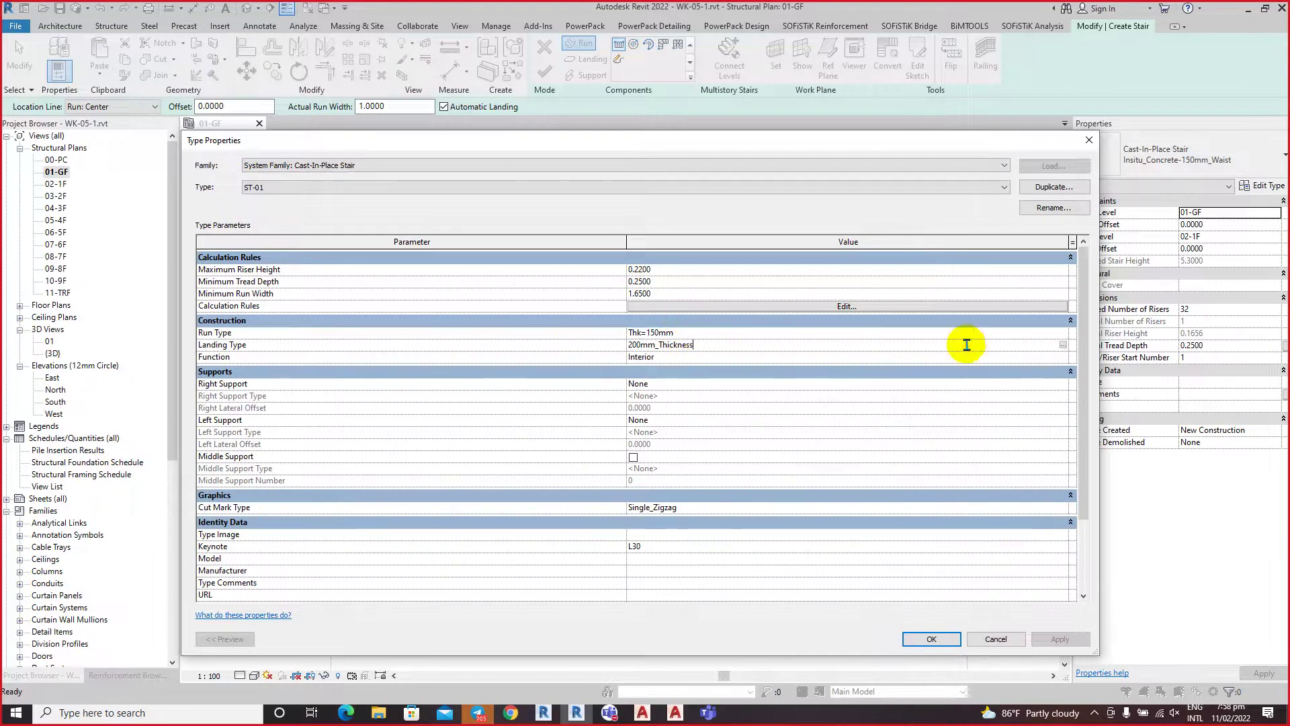
pyautogui.click(1063, 345)
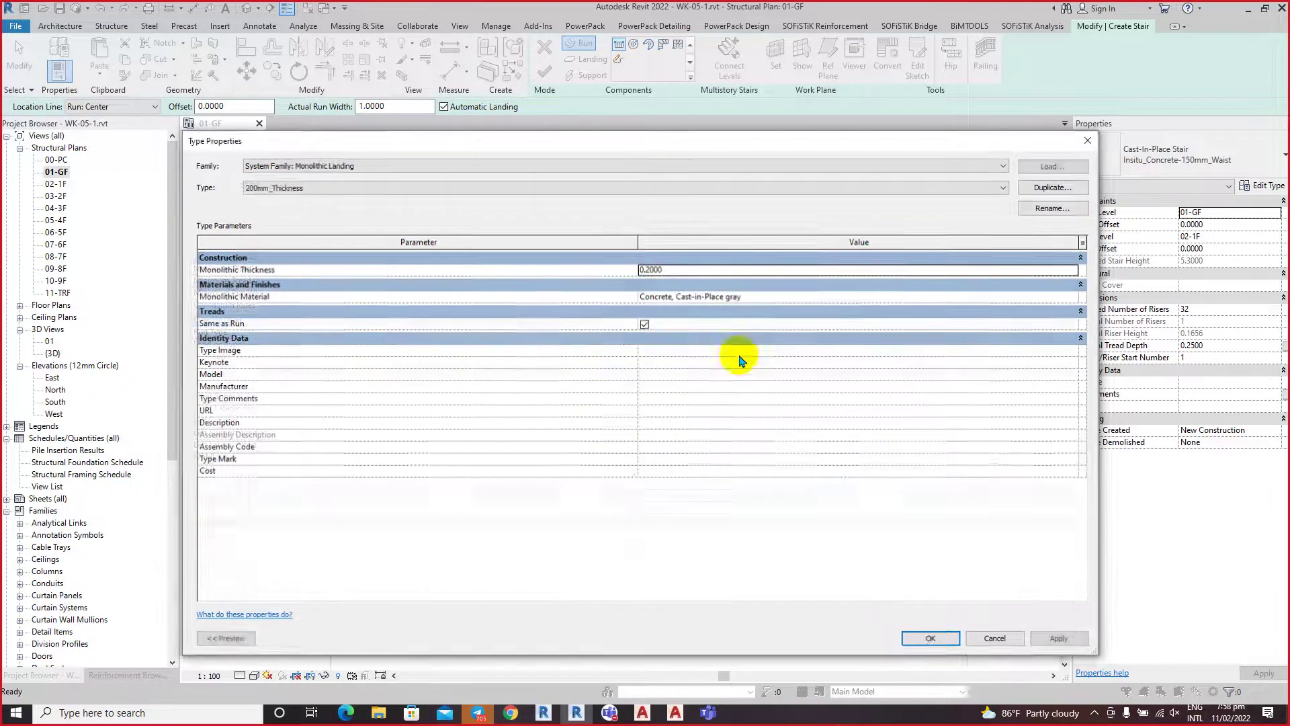
pyautogui.click(364, 188)
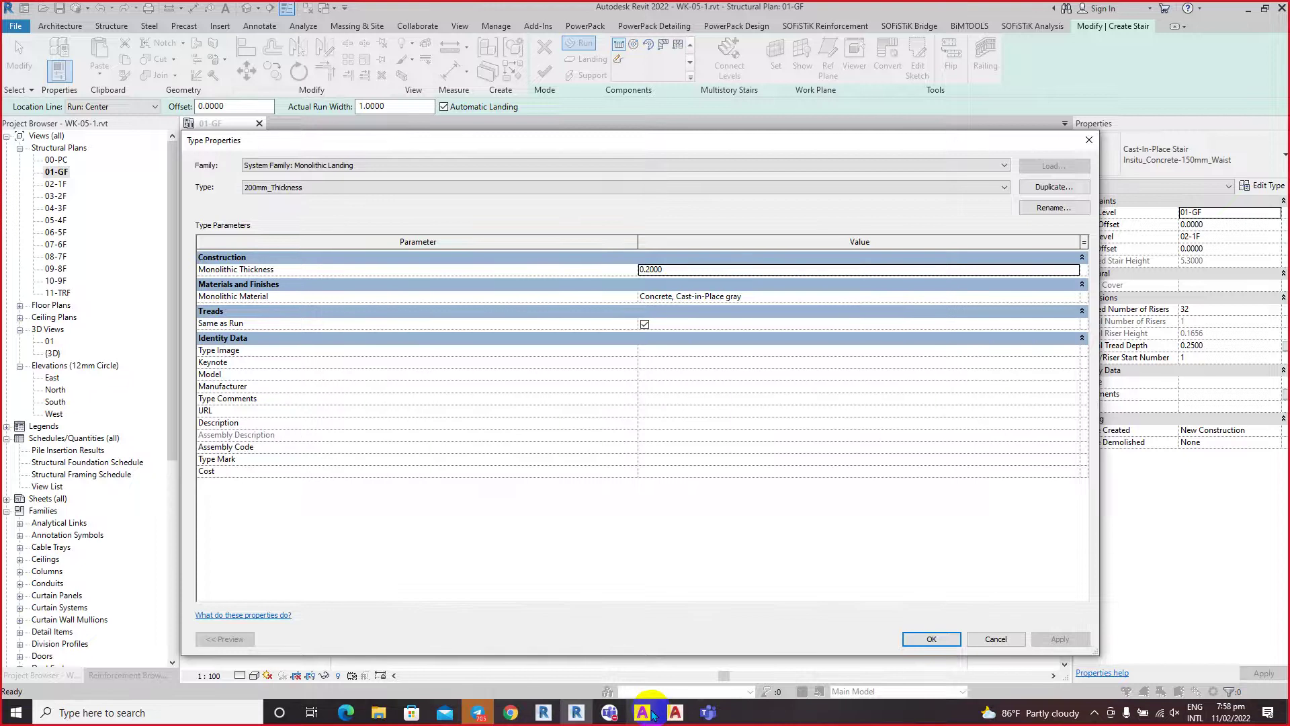
pyautogui.moveTo(641, 713)
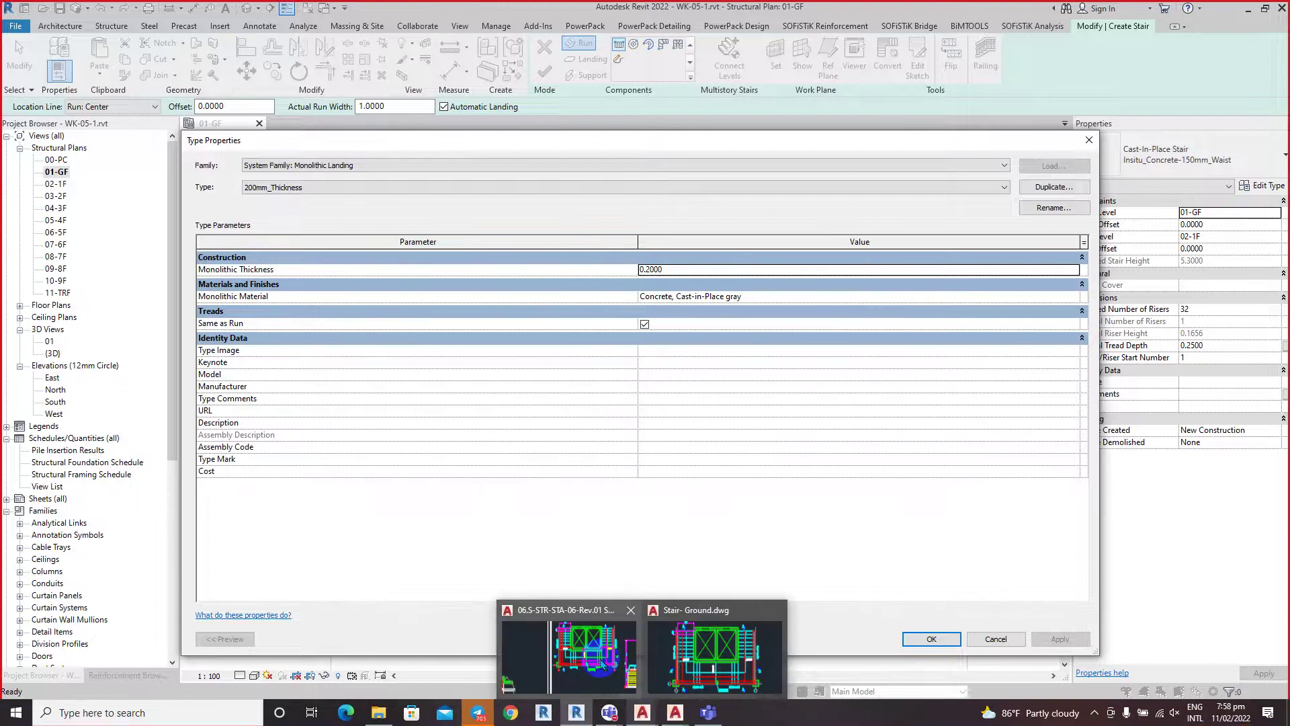
pyautogui.click(591, 644)
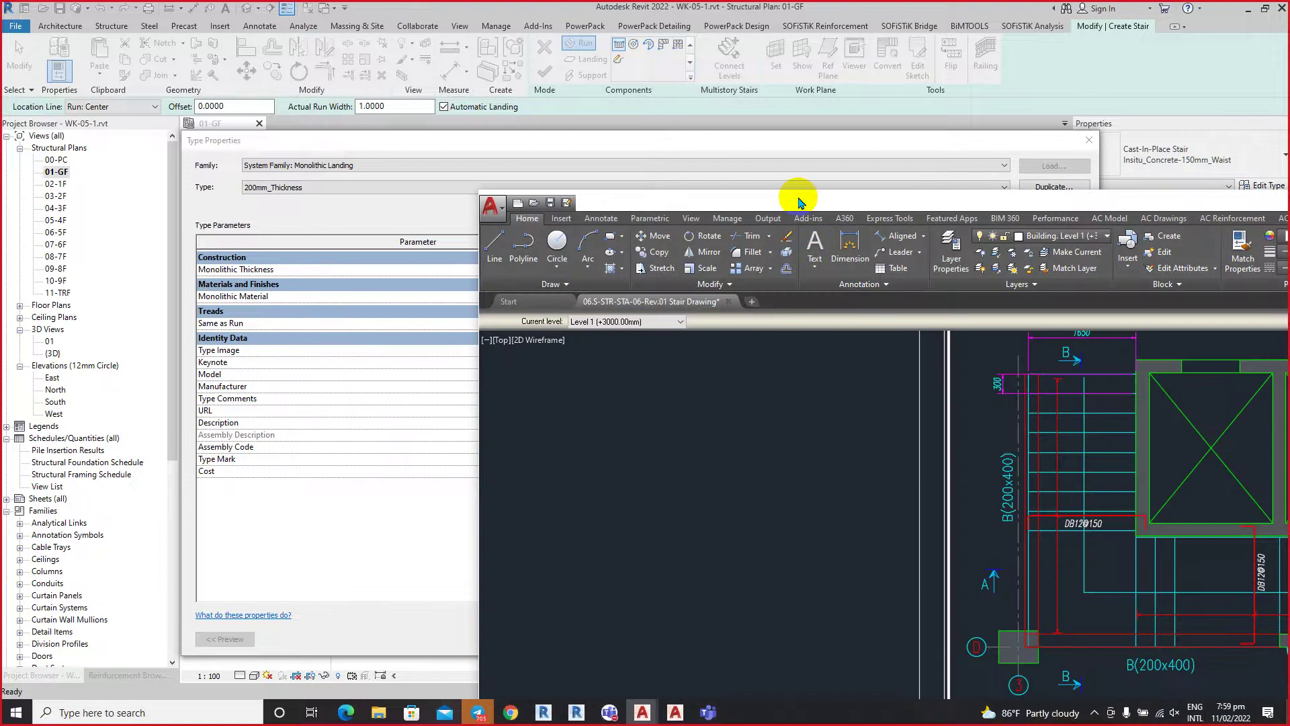
# - Maximize AutoCAD, zoom and pan around stair section A-A and its rebar, then minimize it
pyautogui.doubleClick(800, 202)
pyautogui.scroll(-2, 762, 428)
pyautogui.moveTo(763, 429)
pyautogui.mouseDown(button='middle')
pyautogui.moveTo(528, 349)
pyautogui.moveTo(300, 336)
pyautogui.mouseUp(button='middle')
pyautogui.scroll(2, 628, 424)
pyautogui.scroll(2, 668, 297)
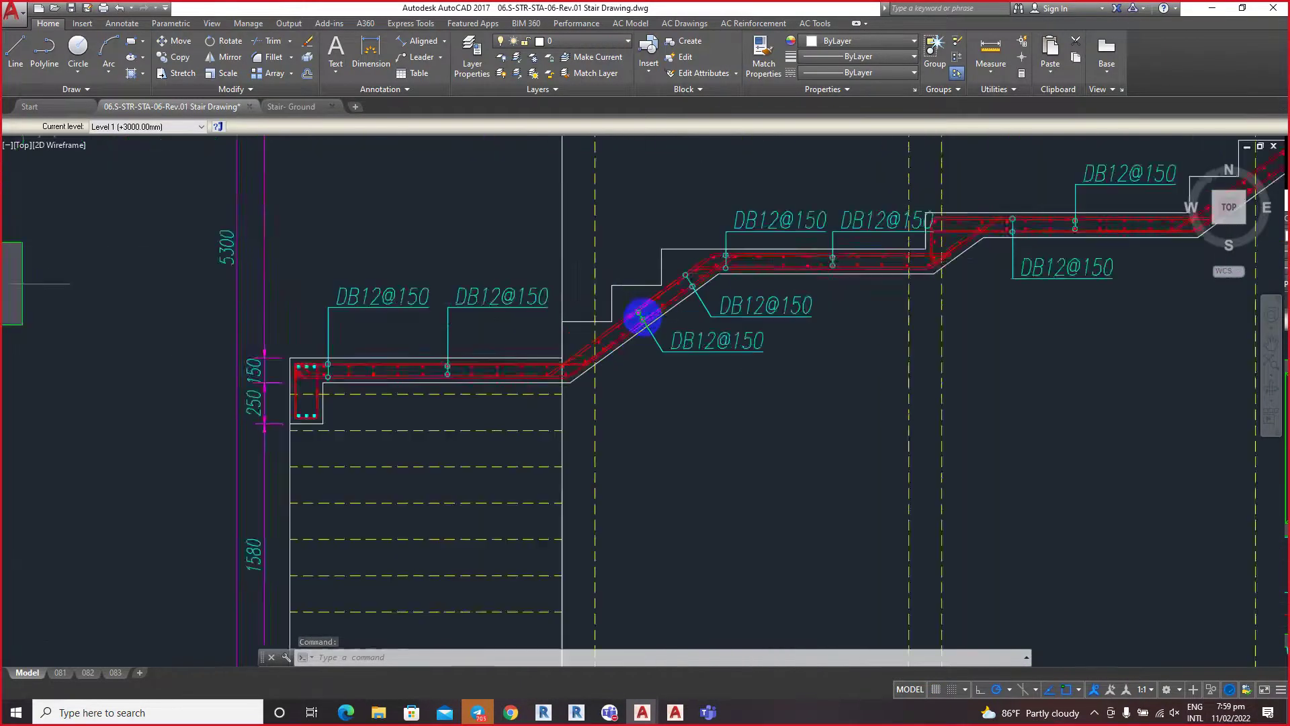
pyautogui.scroll(2, 638, 289)
pyautogui.scroll(-2, 672, 248)
pyautogui.scroll(1, 783, 255)
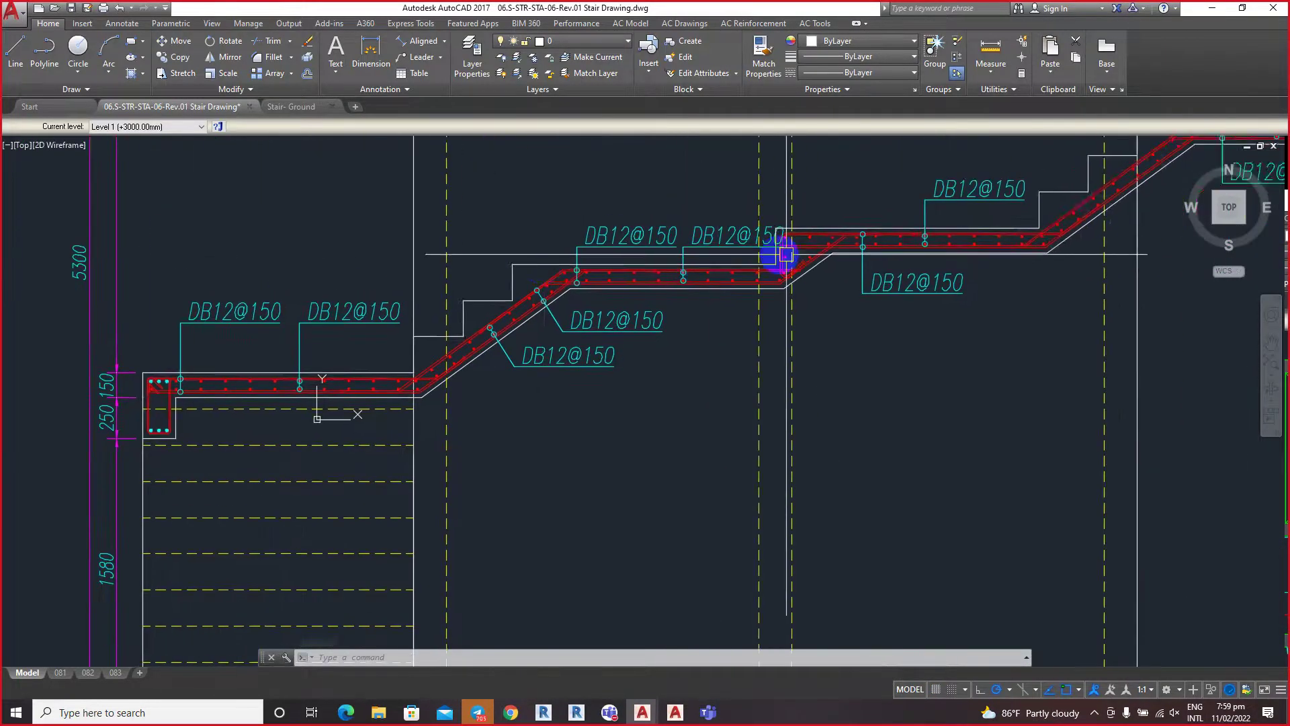
pyautogui.scroll(-1, 785, 254)
pyautogui.scroll(-1, 734, 296)
pyautogui.scroll(-2, 979, 334)
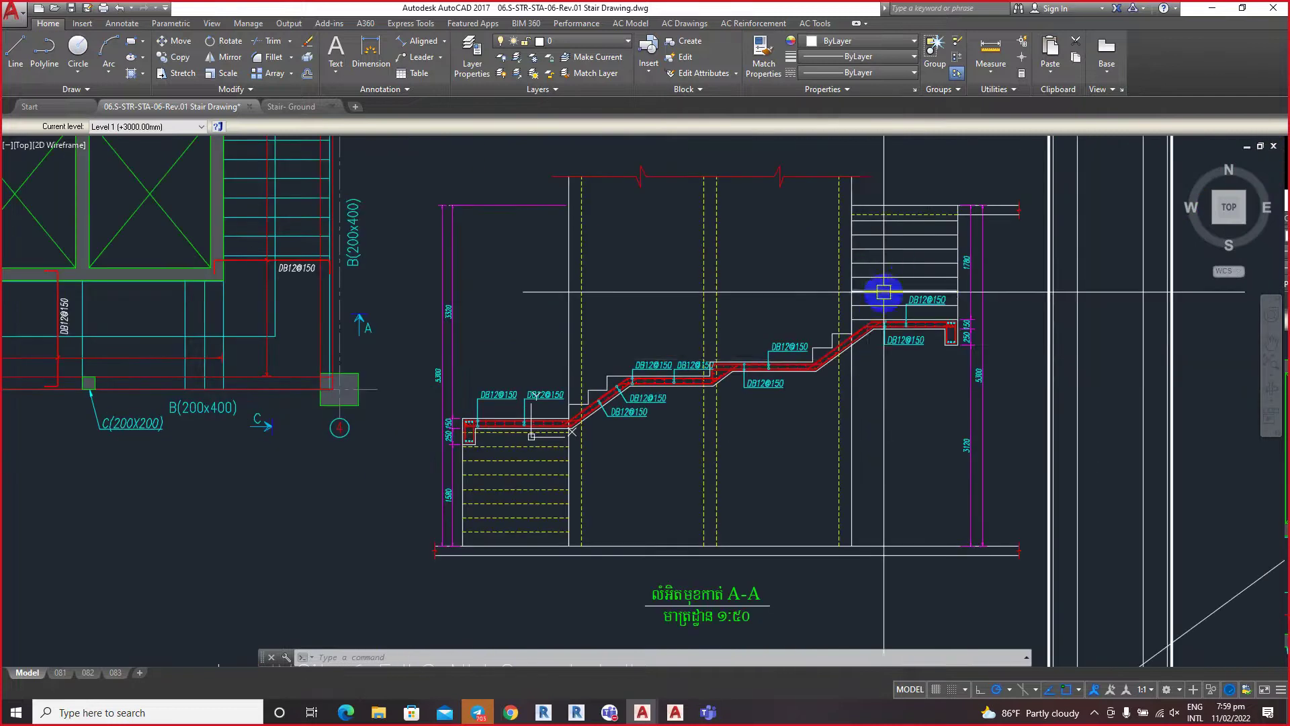
pyautogui.scroll(3, 837, 369)
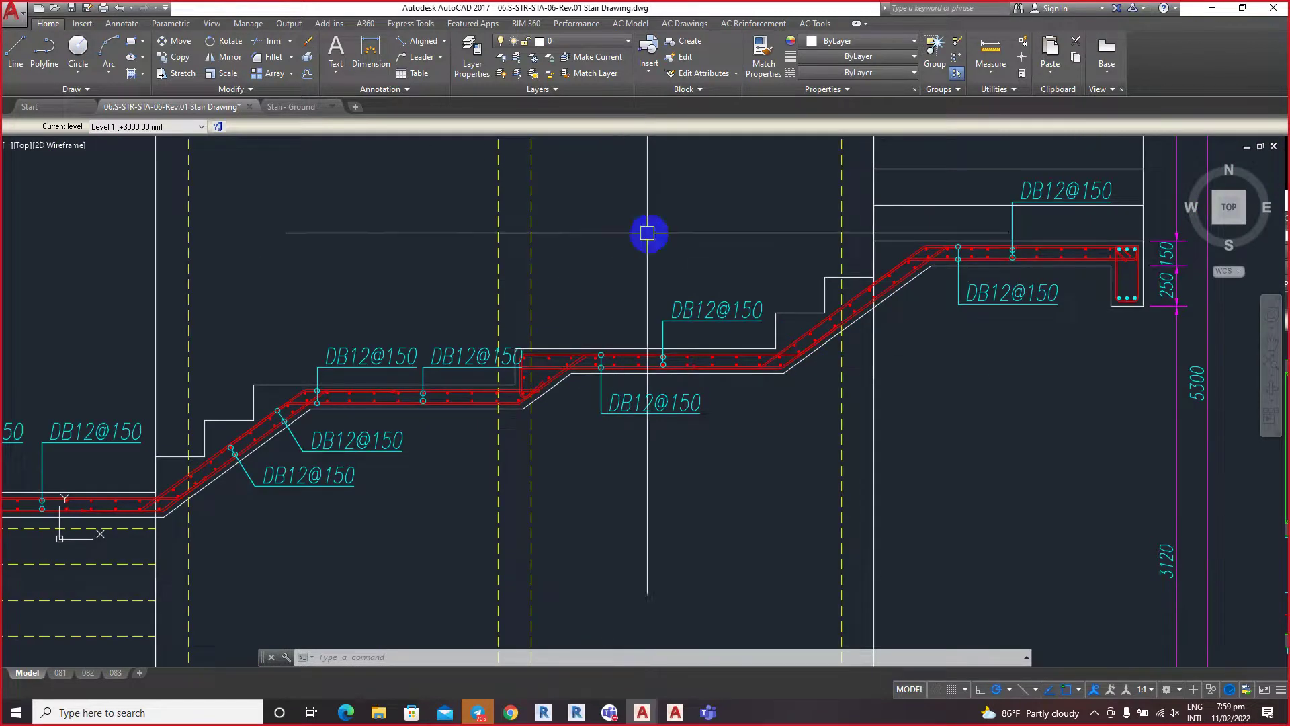
pyautogui.click(1212, 8)
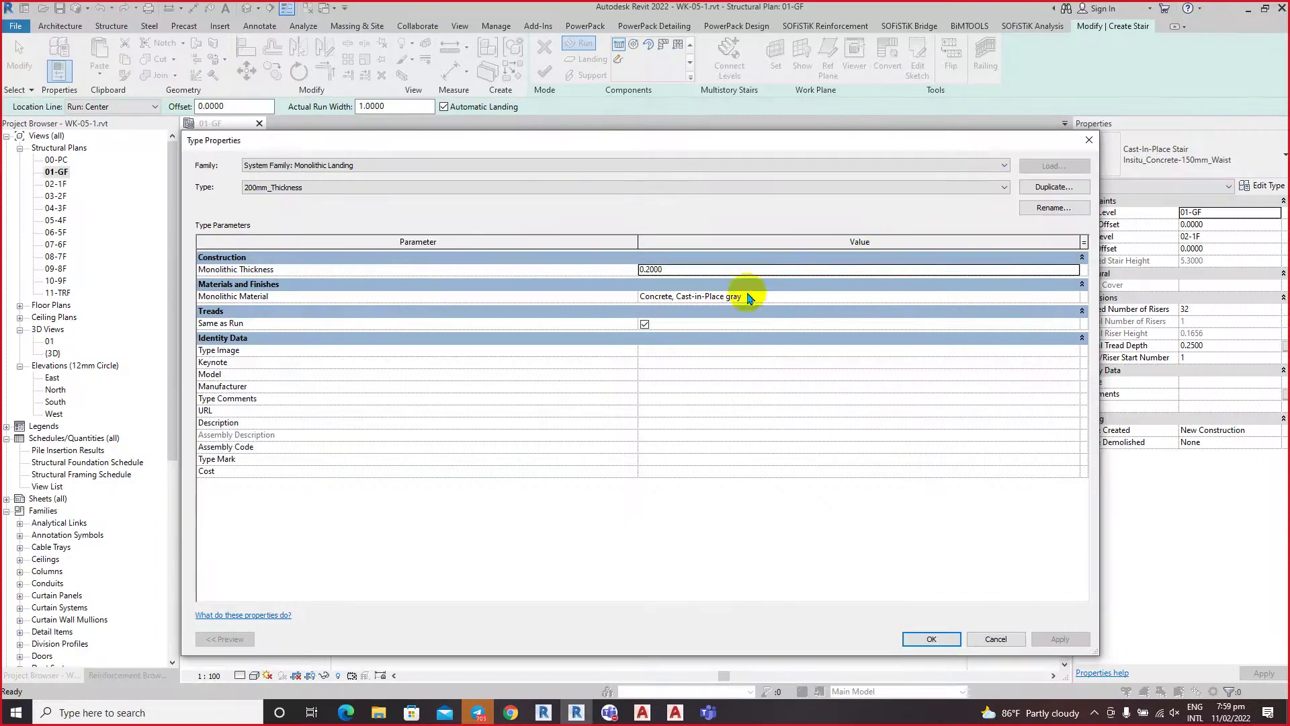
# - Set the landing's monolithic thickness to 0.15 and its material to f'c=32MPa
pyautogui.click(734, 269)
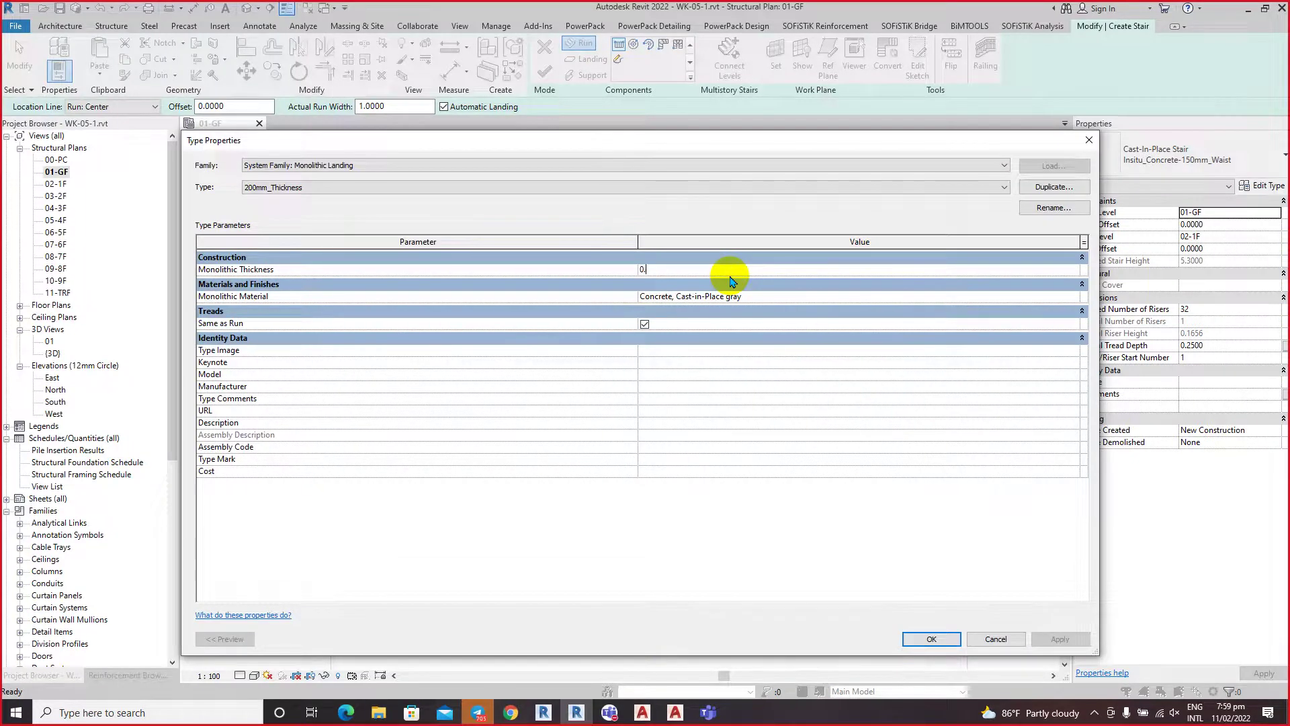
pyautogui.click(742, 296)
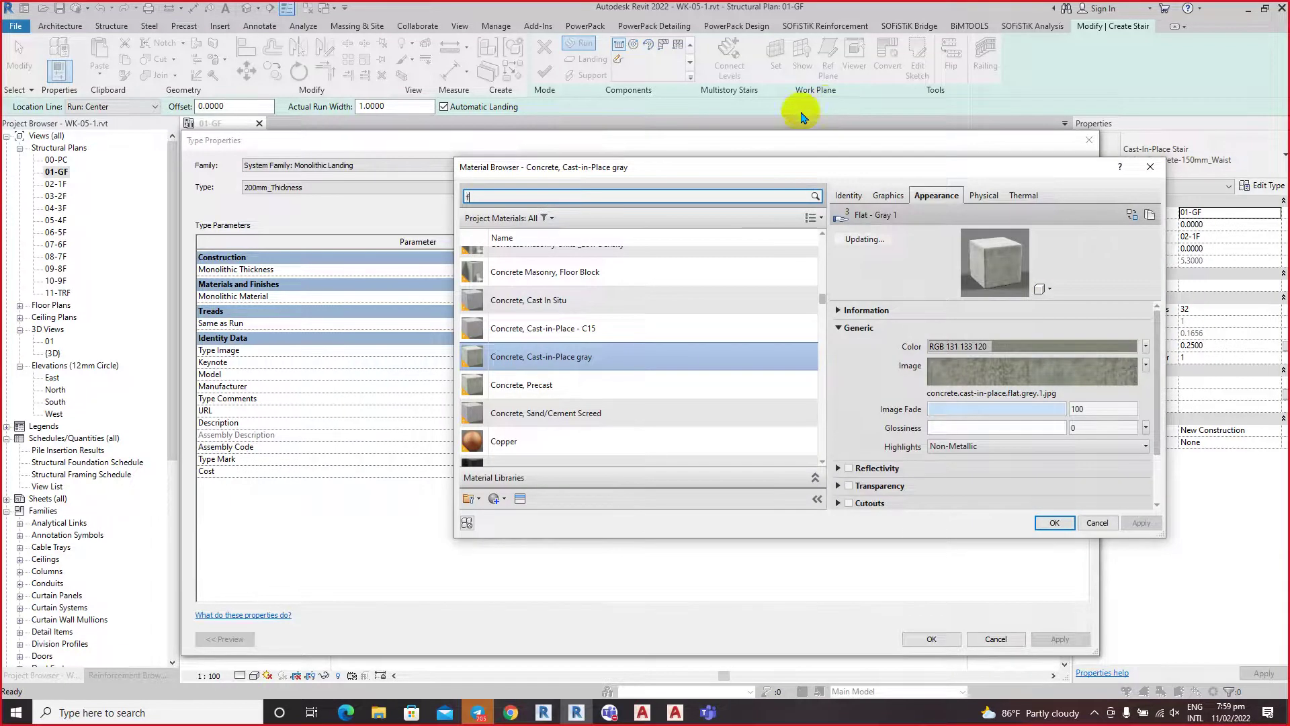
pyautogui.click(501, 196)
pyautogui.write('f')
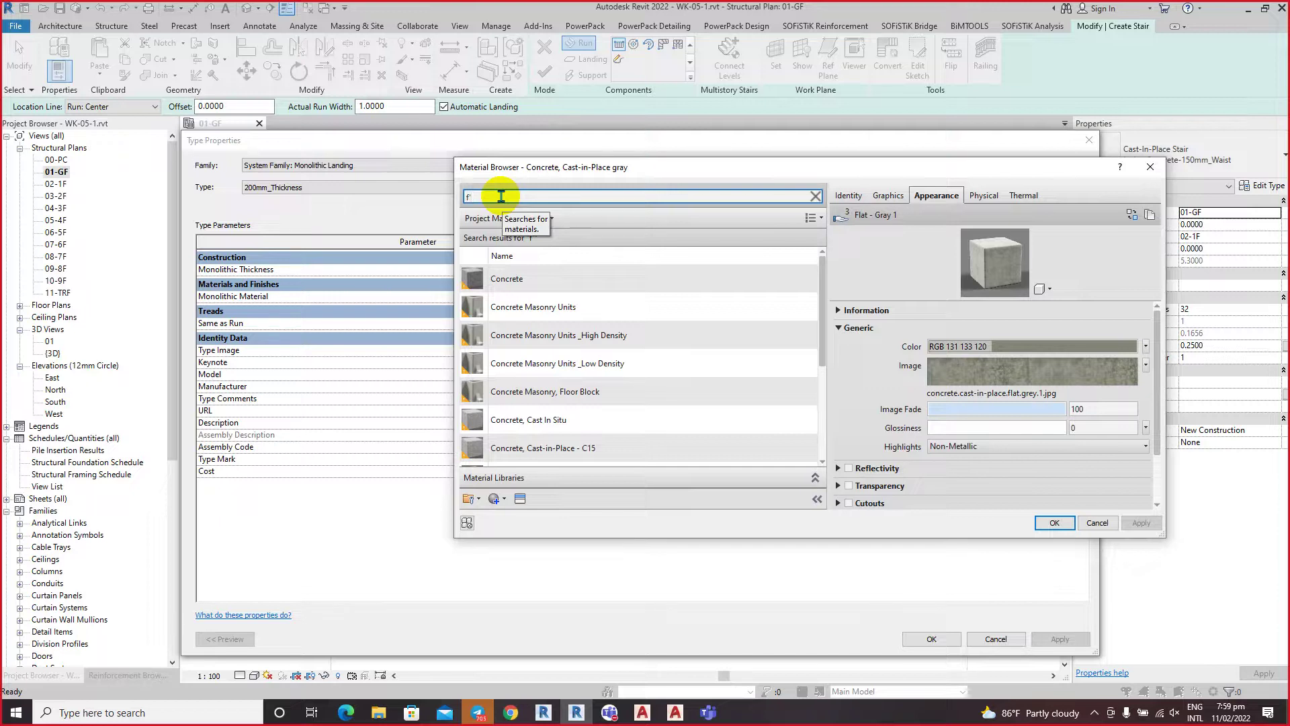
pyautogui.scroll(-3, 531, 363)
pyautogui.click(538, 453)
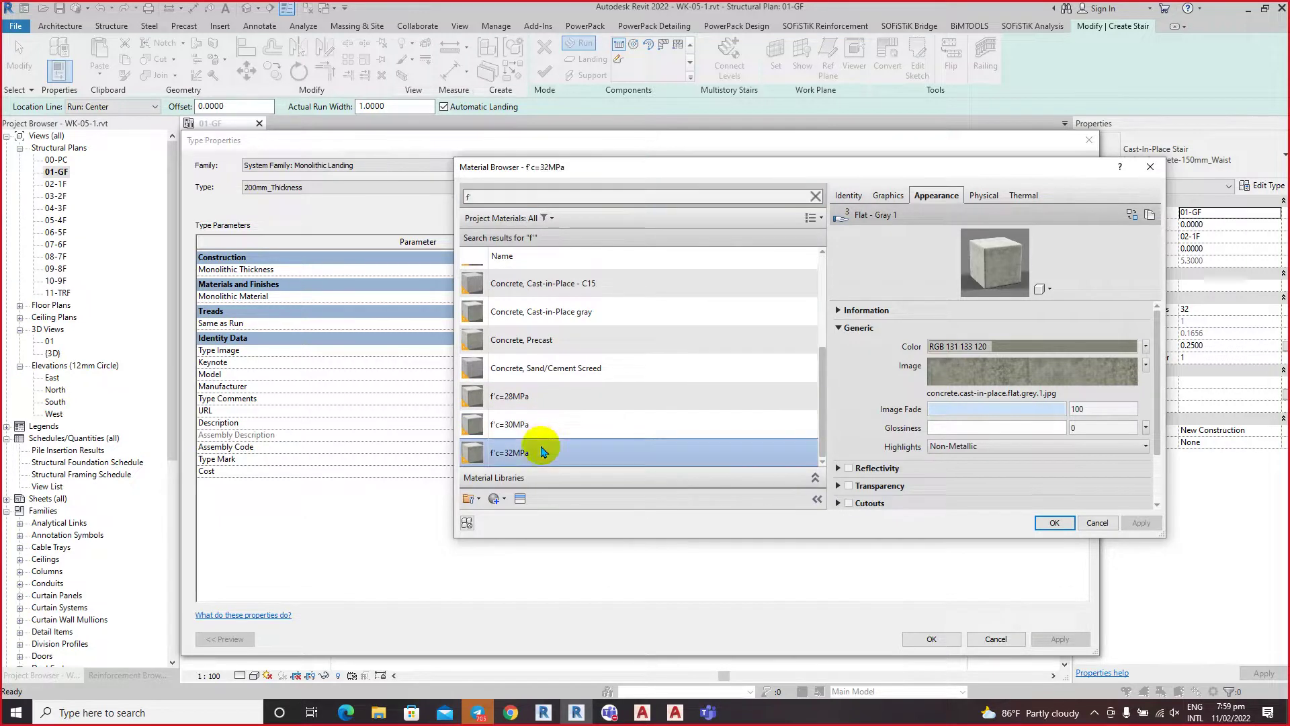
pyautogui.click(1054, 523)
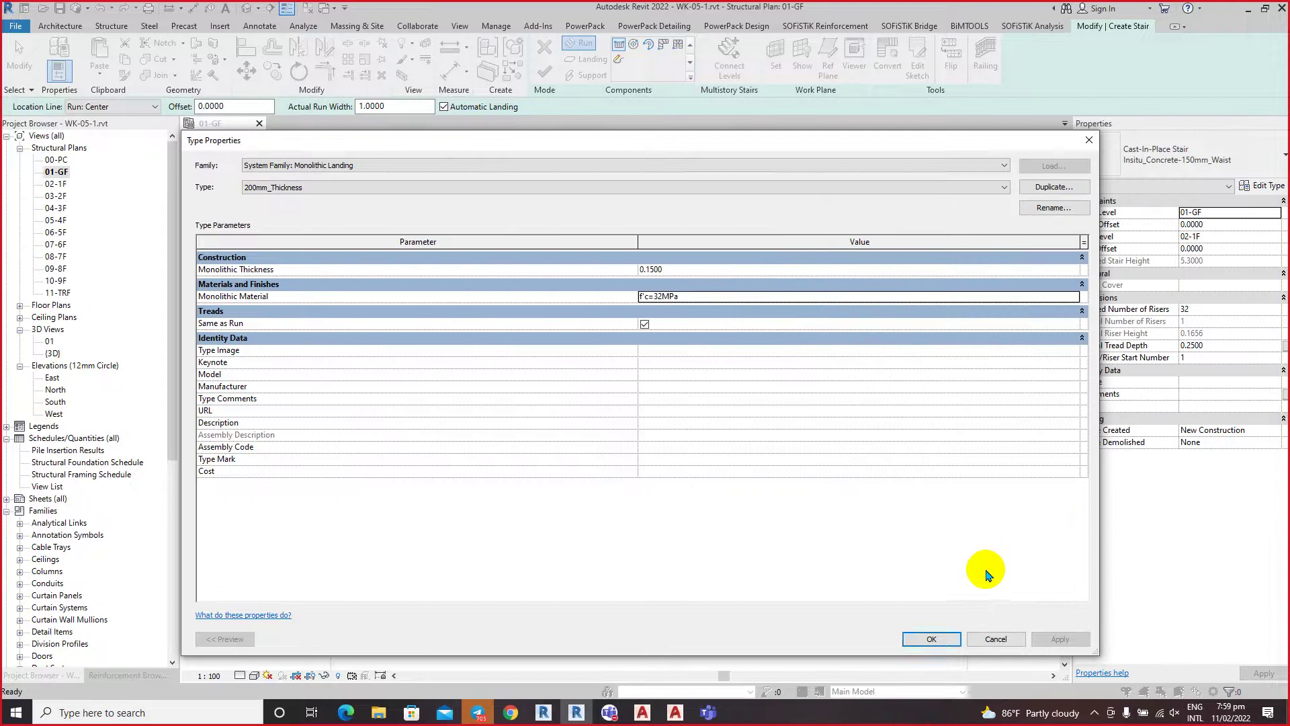
pyautogui.click(931, 639)
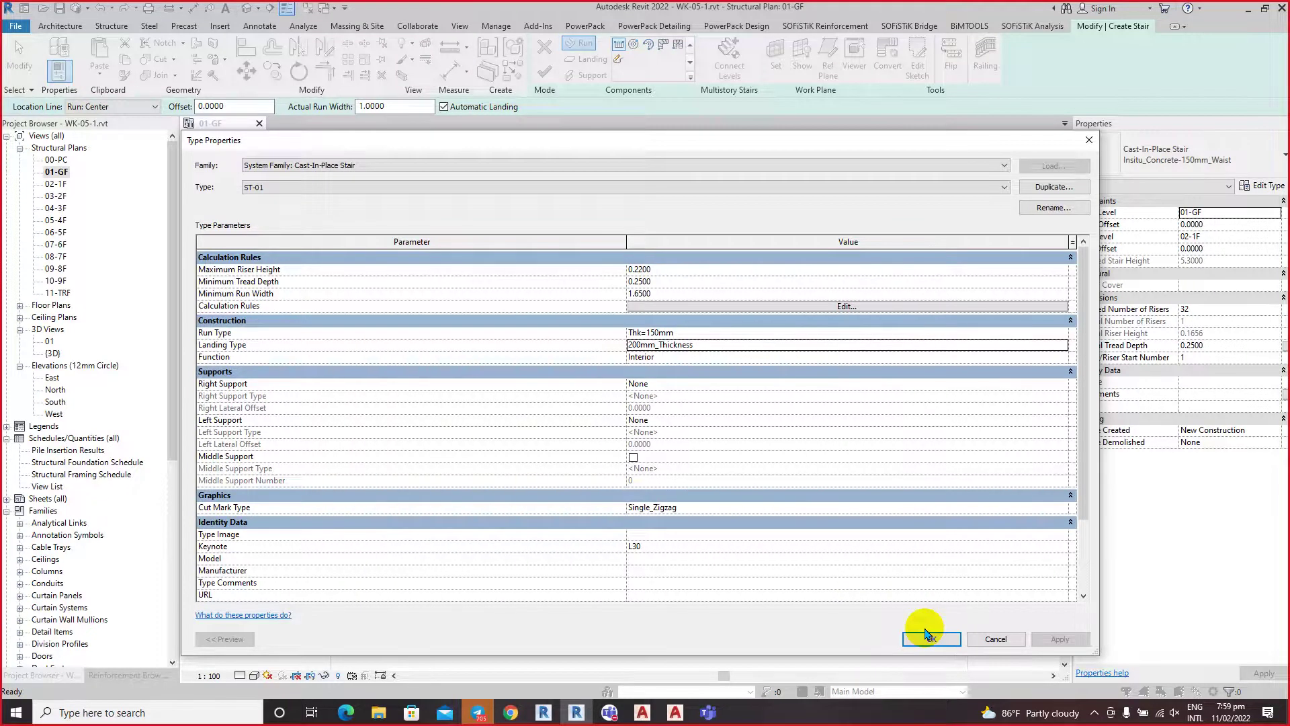
# - Duplicate the landing type as Thk=150mm and assign it as ST-01's Landing Type
pyautogui.click(705, 345)
pyautogui.click(1063, 345)
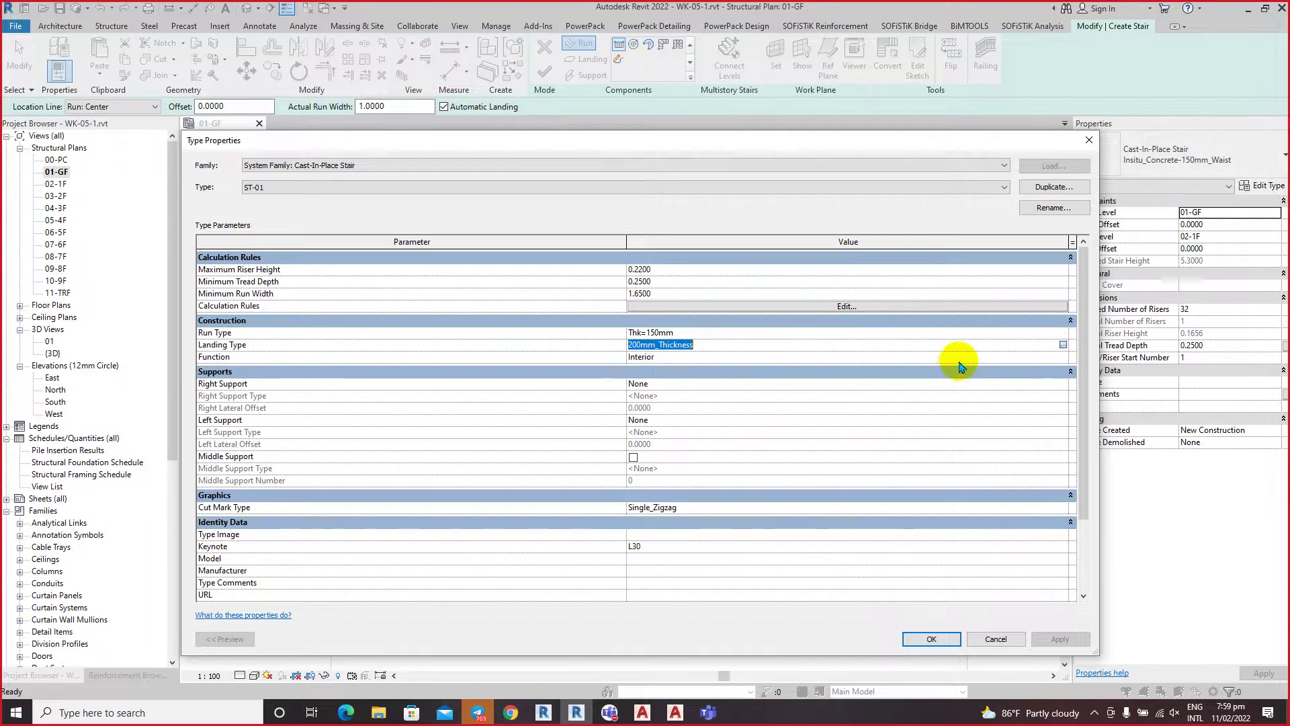
pyautogui.click(1053, 188)
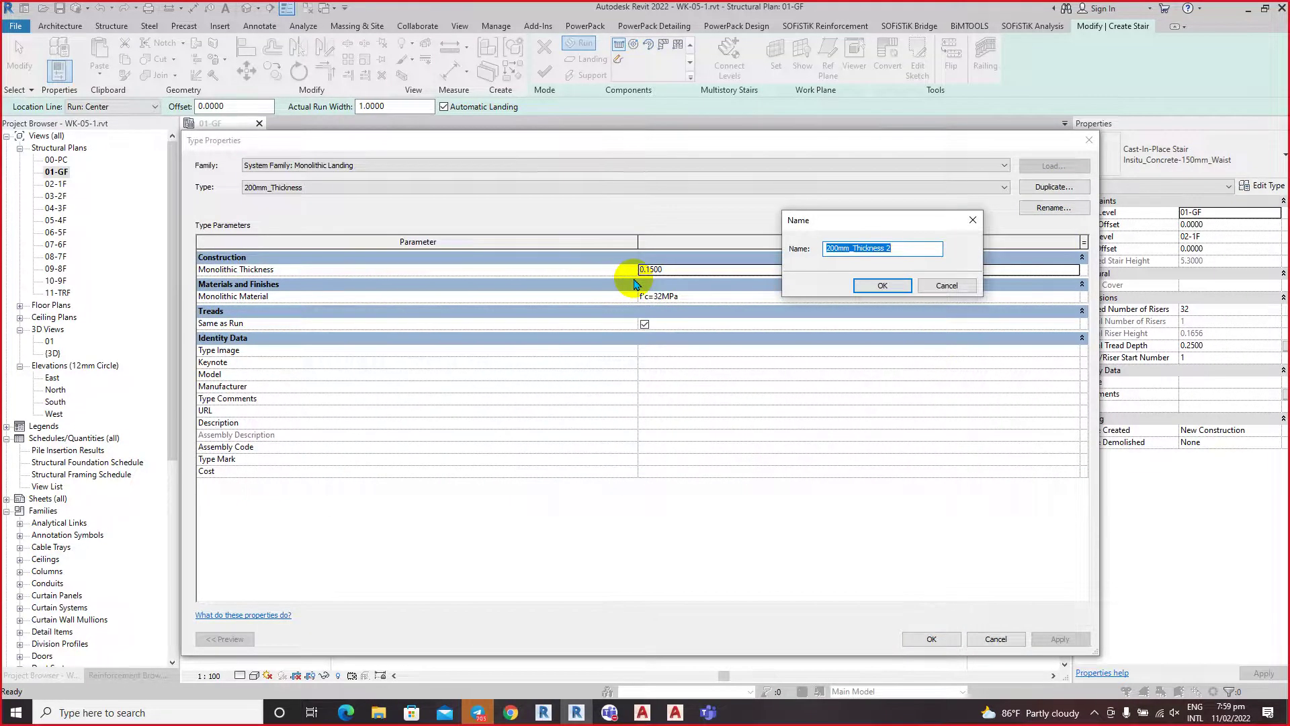
pyautogui.write('T')
pyautogui.write('-')
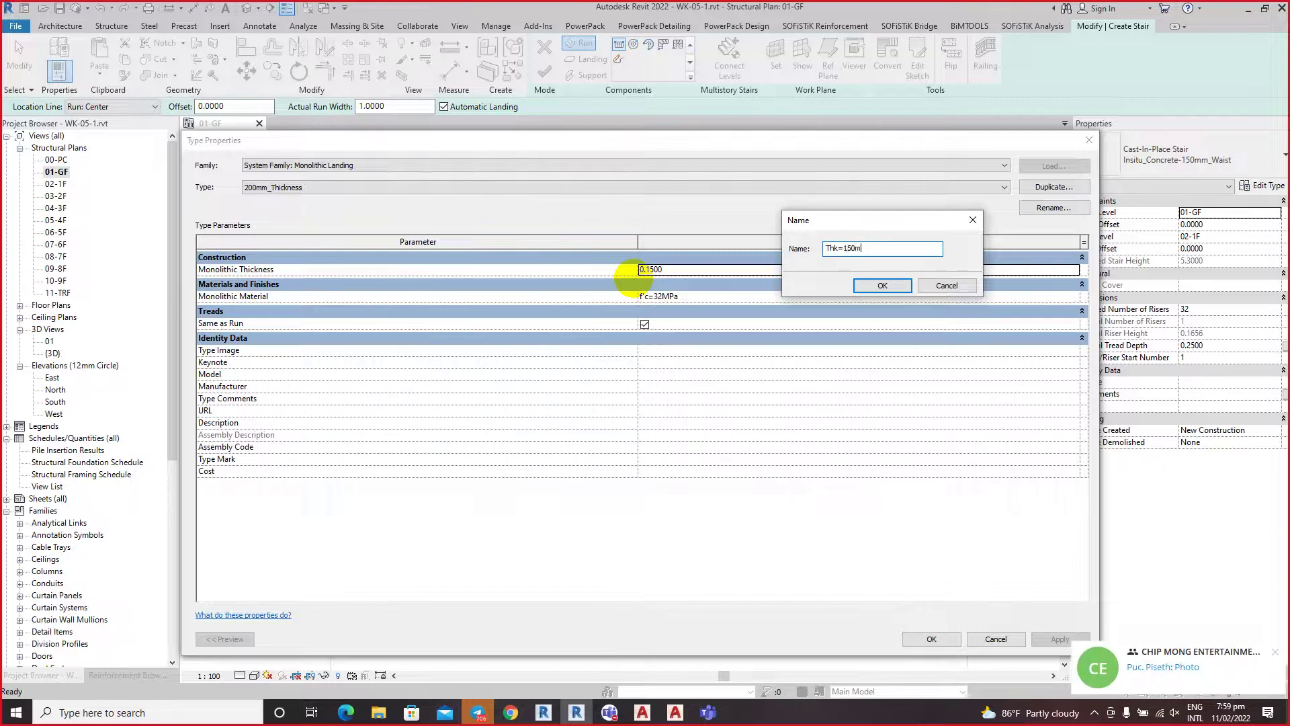
pyautogui.write('m')
pyautogui.press('Return')
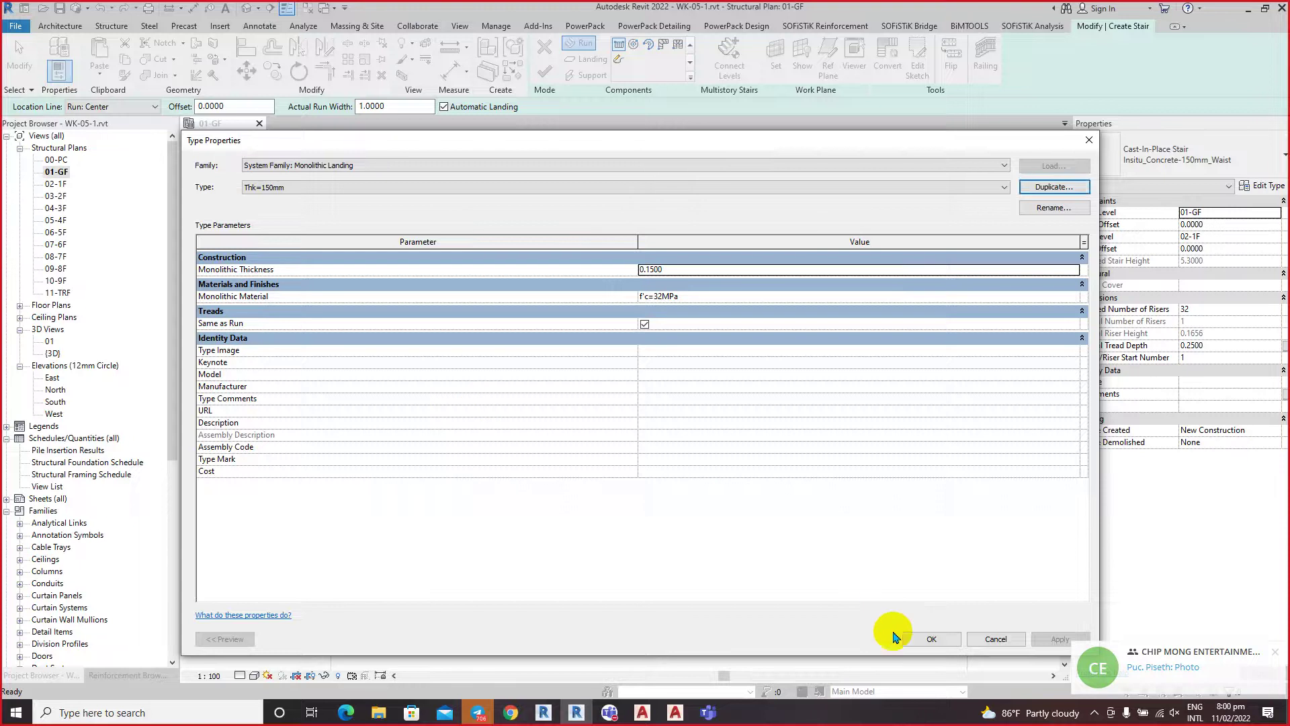
pyautogui.click(915, 639)
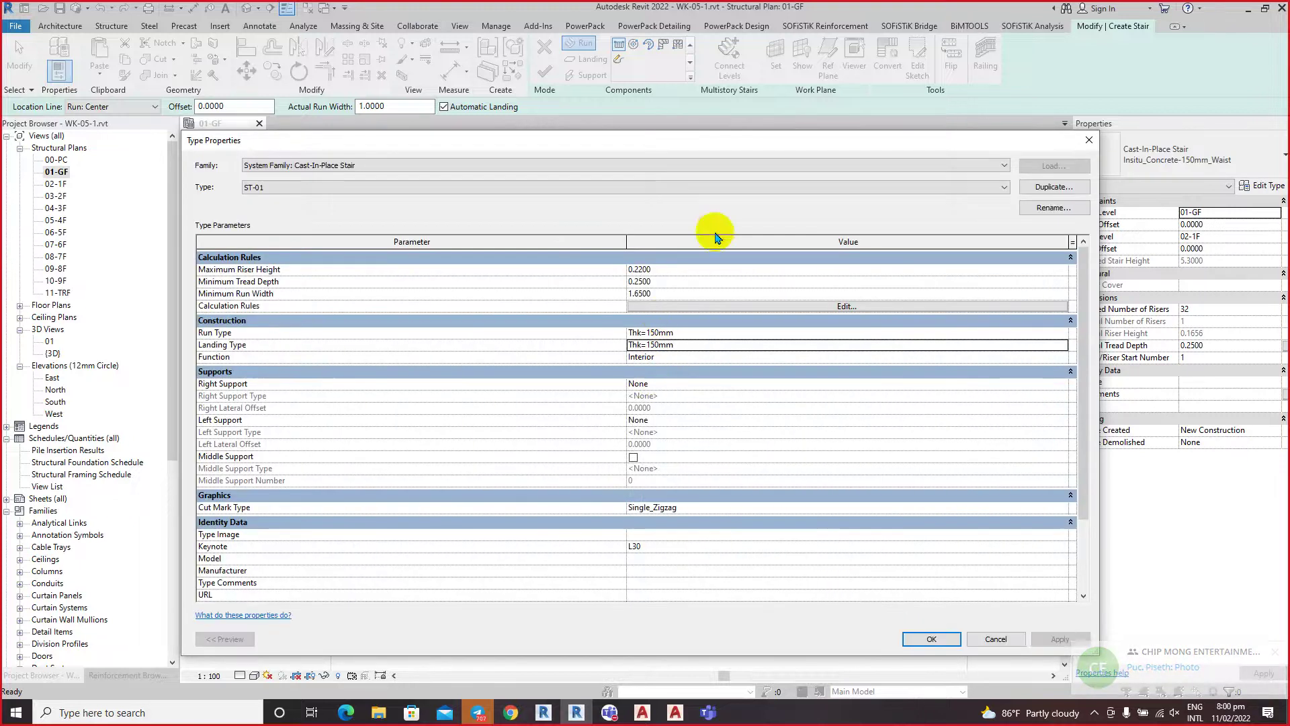
# - Close the stair type properties and sketch a stair run below the grid bubbles
pyautogui.click(950, 644)
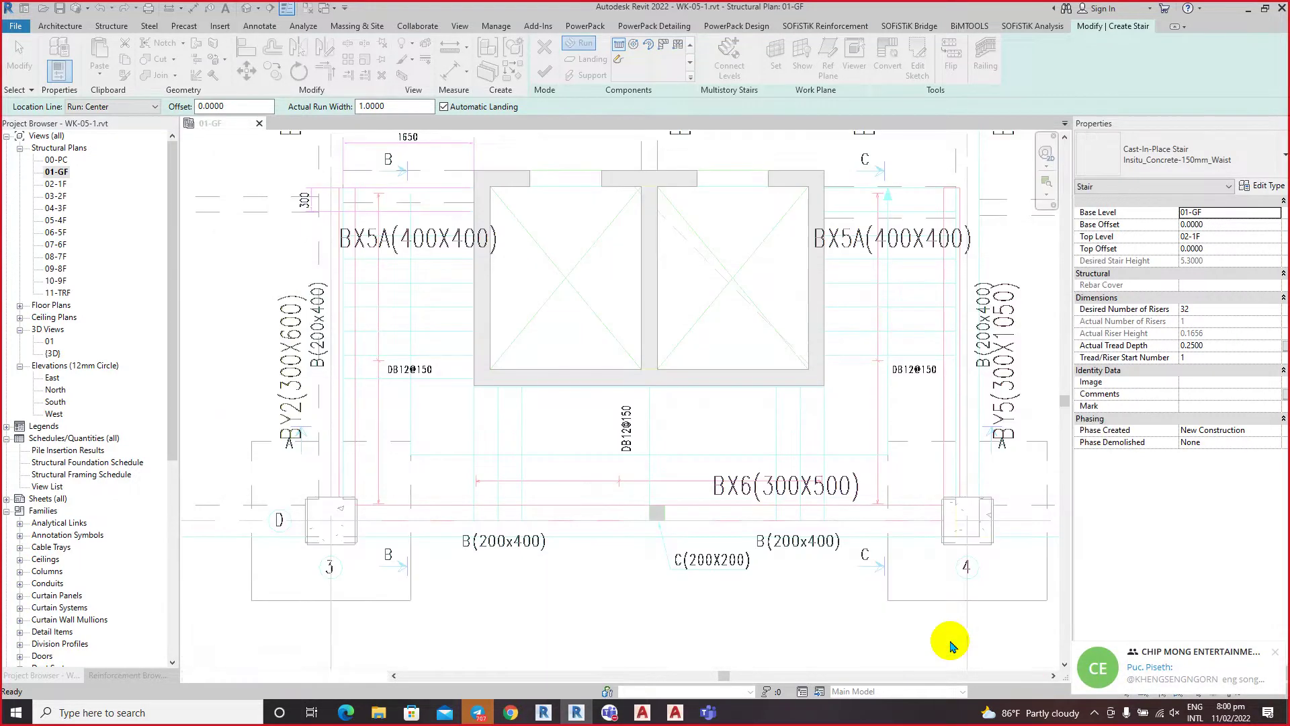
pyautogui.scroll(-2, 755, 365)
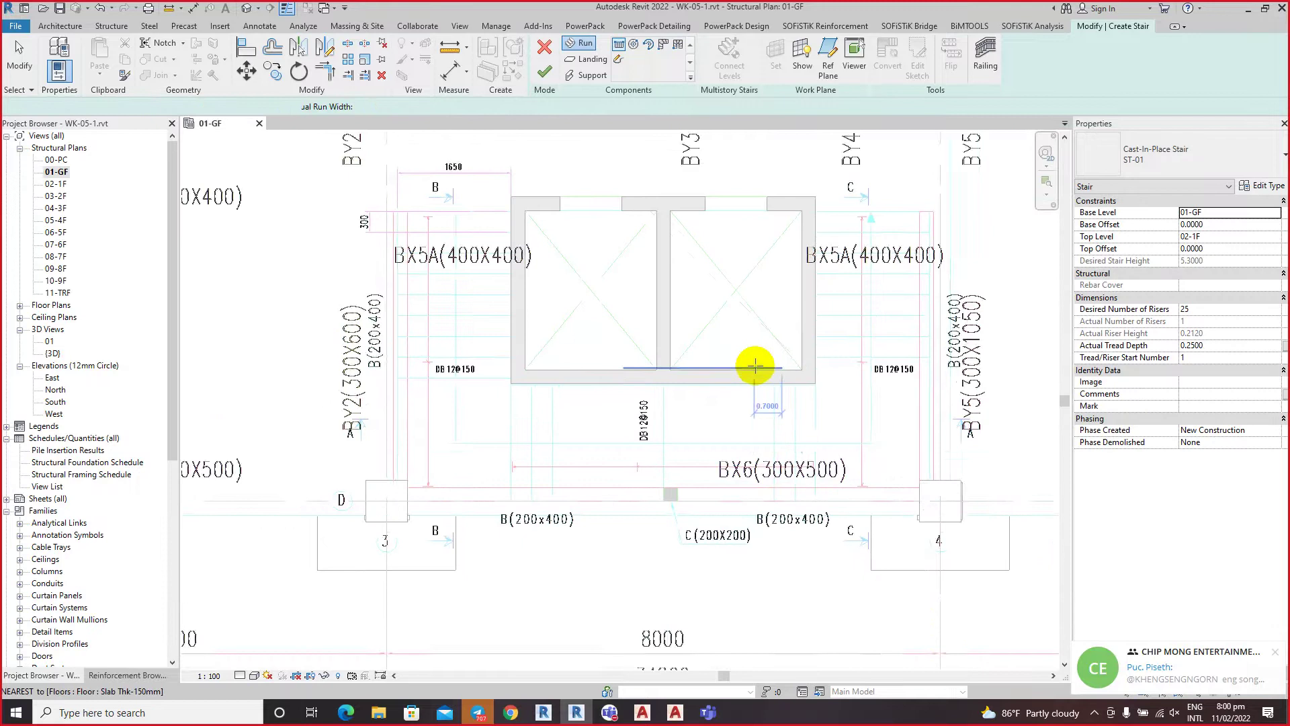
pyautogui.scroll(-2, 807, 376)
pyautogui.scroll(-2, 694, 320)
pyautogui.scroll(2, 646, 248)
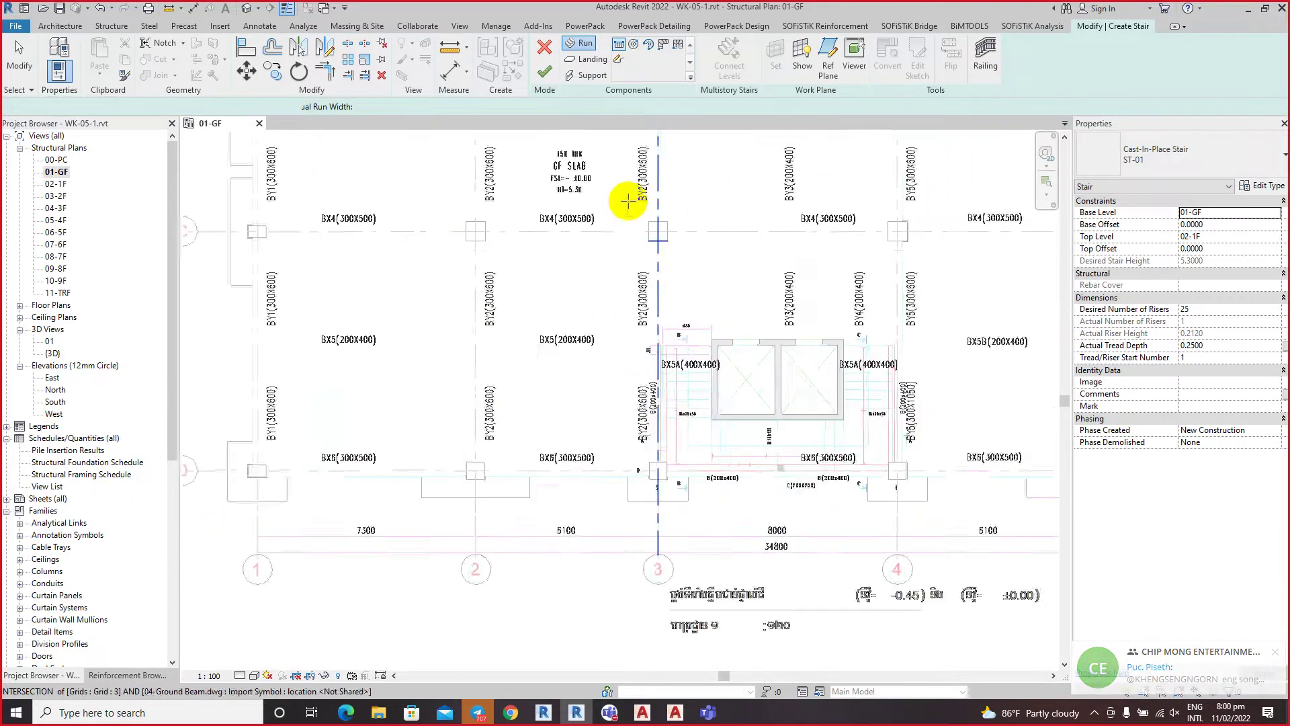
pyautogui.scroll(1, 672, 336)
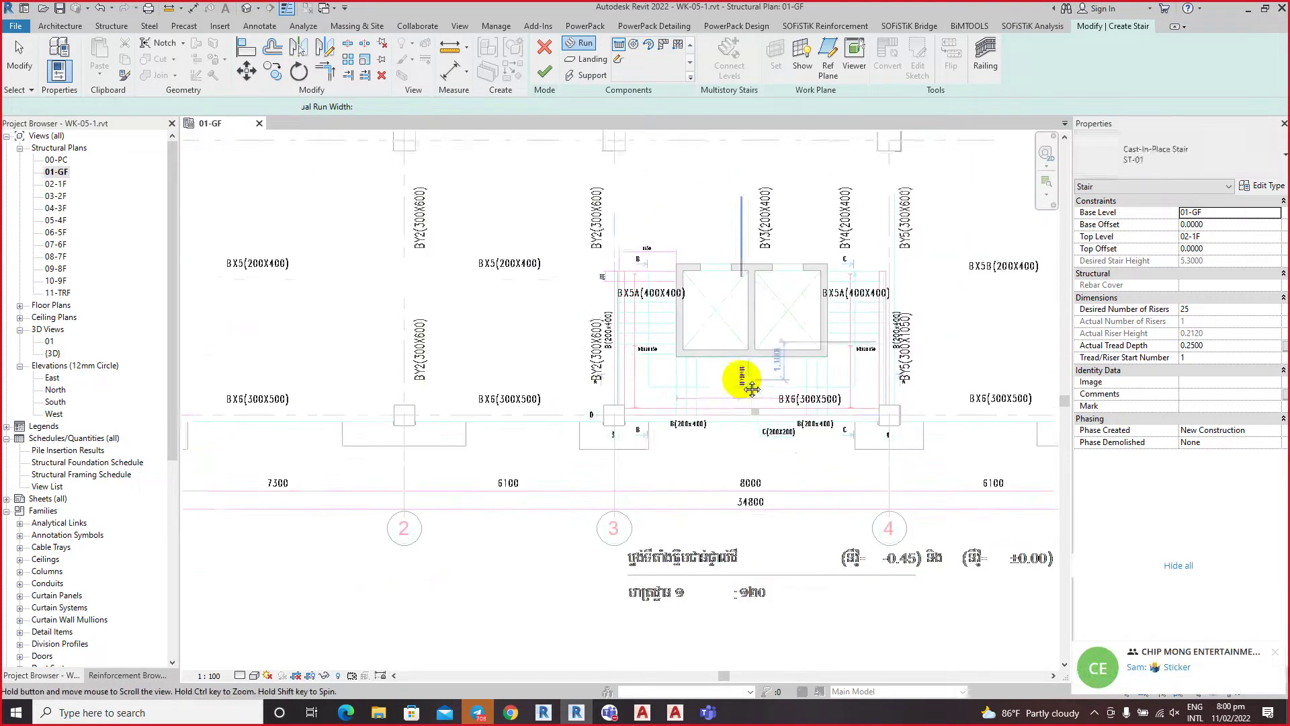
pyautogui.moveTo(757, 457); pyautogui.dragTo(705, 293, button='middle')
pyautogui.click(659, 557)
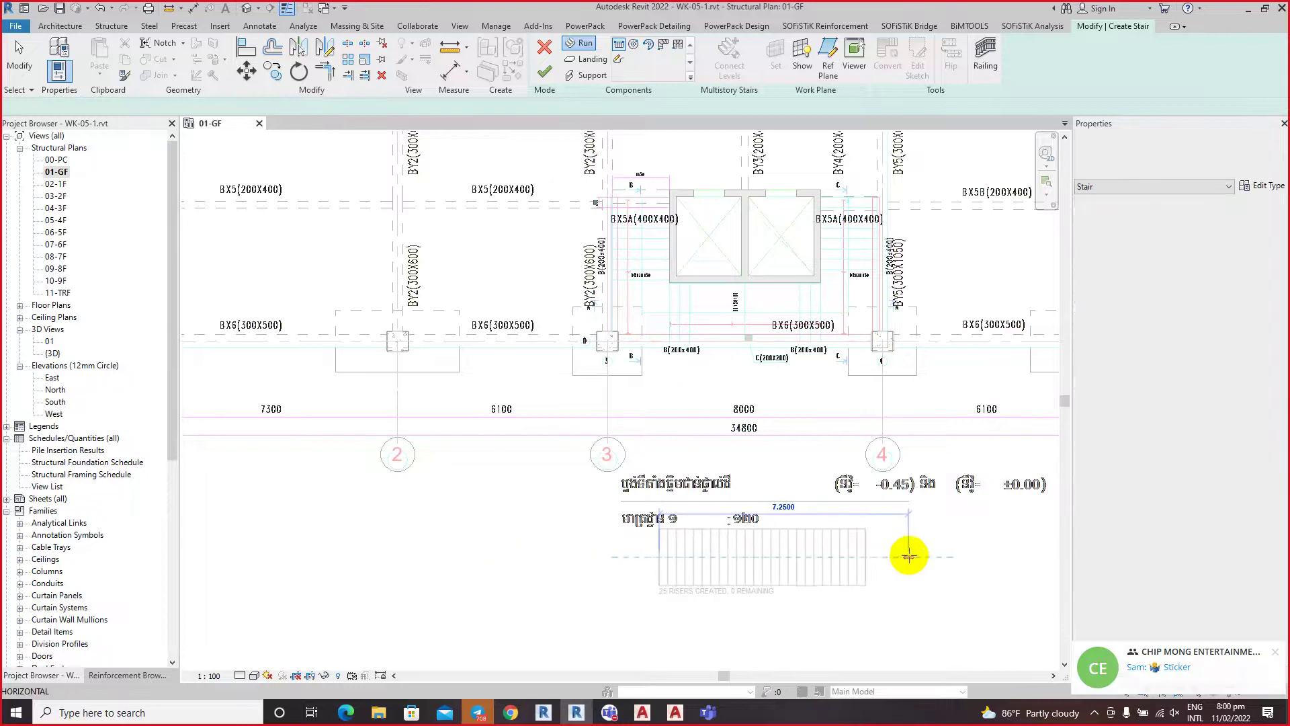
pyautogui.click(908, 556)
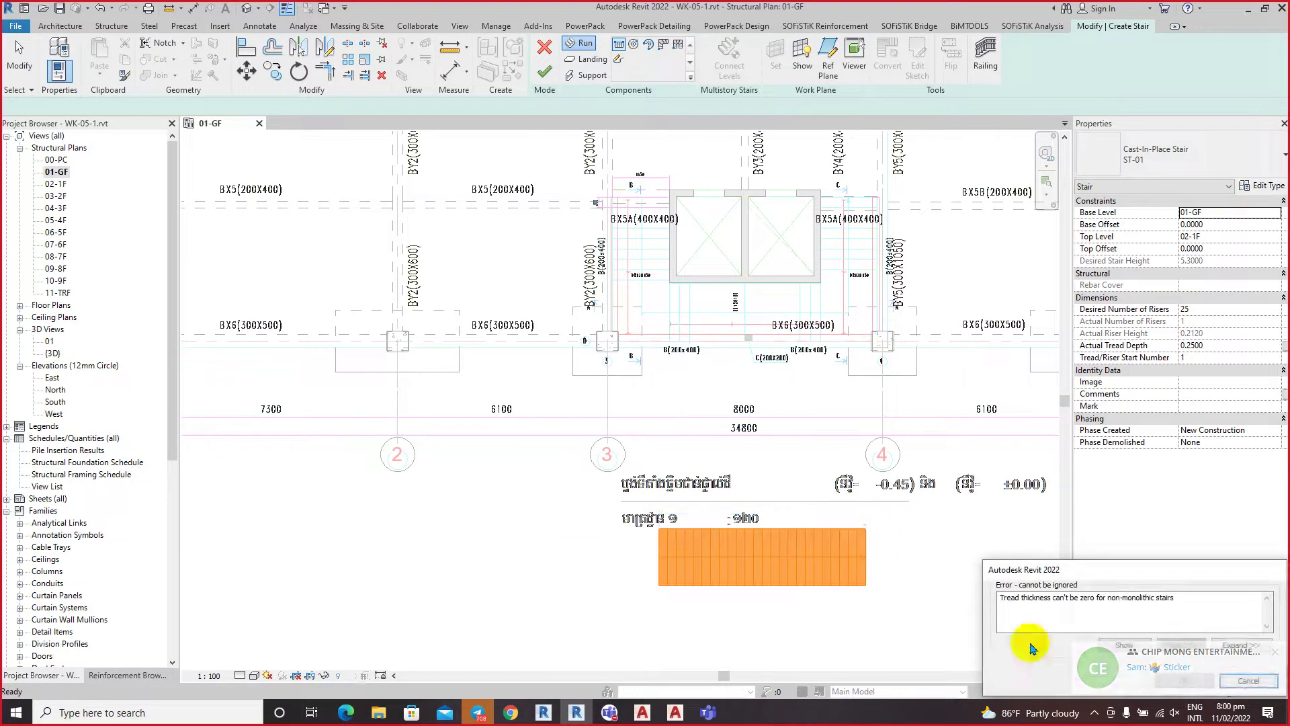
# - Cancel the zero-tread-thickness error, redraw the run, and open ST-01's type properties
pyautogui.scroll(1, 852, 585)
pyautogui.scroll(2, 852, 586)
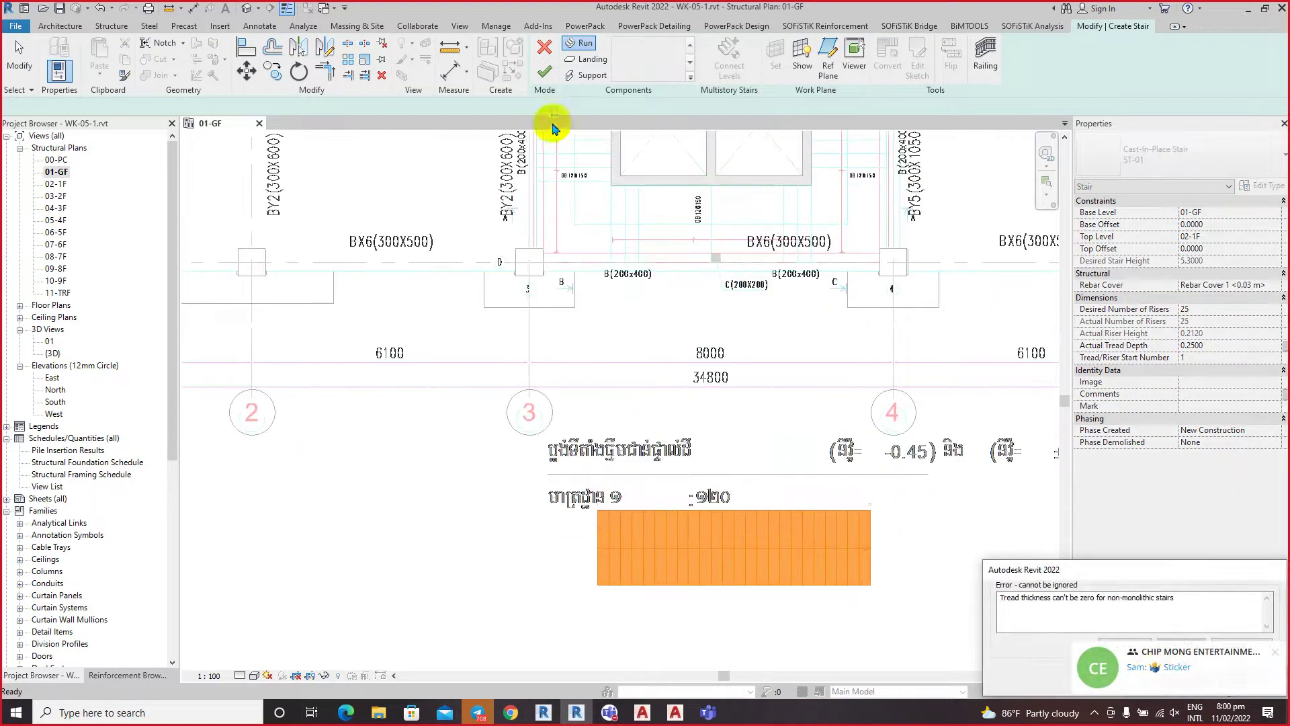
pyautogui.scroll(2, 694, 533)
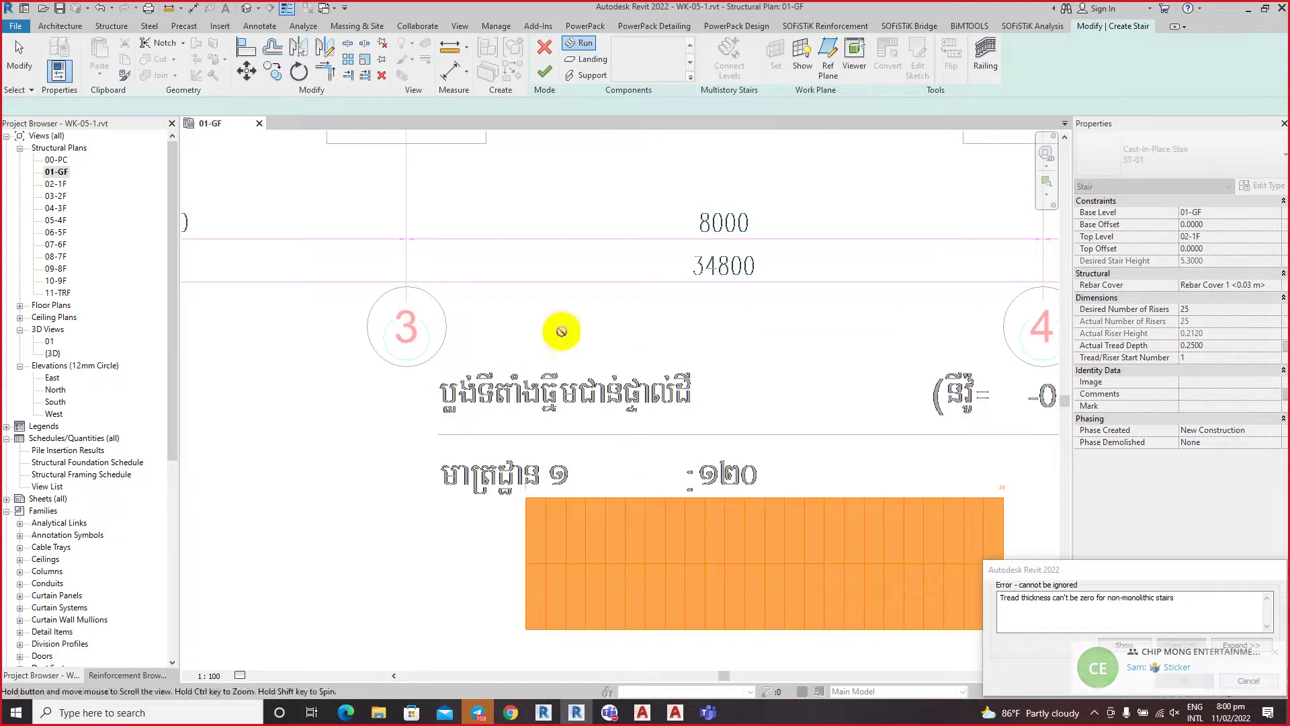
pyautogui.scroll(-1, 591, 417)
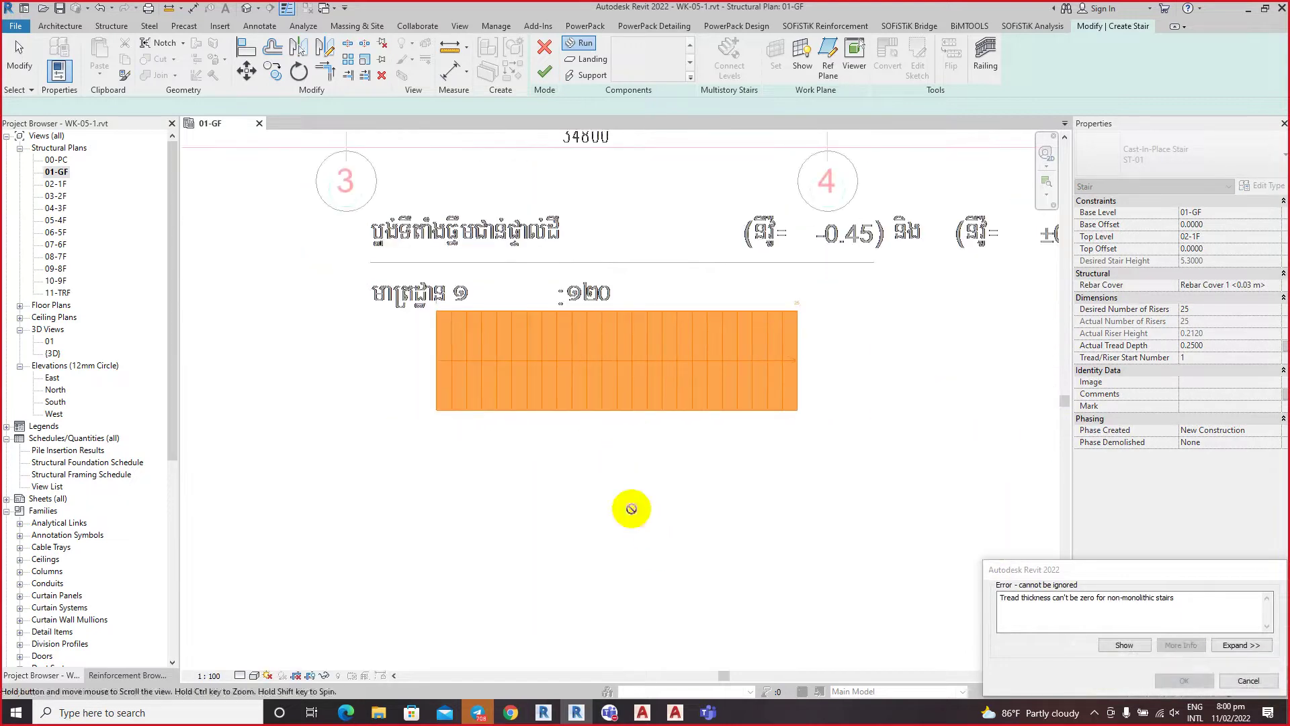
pyautogui.moveTo(627, 504); pyautogui.dragTo(614, 482, button='middle')
pyautogui.click(1237, 683)
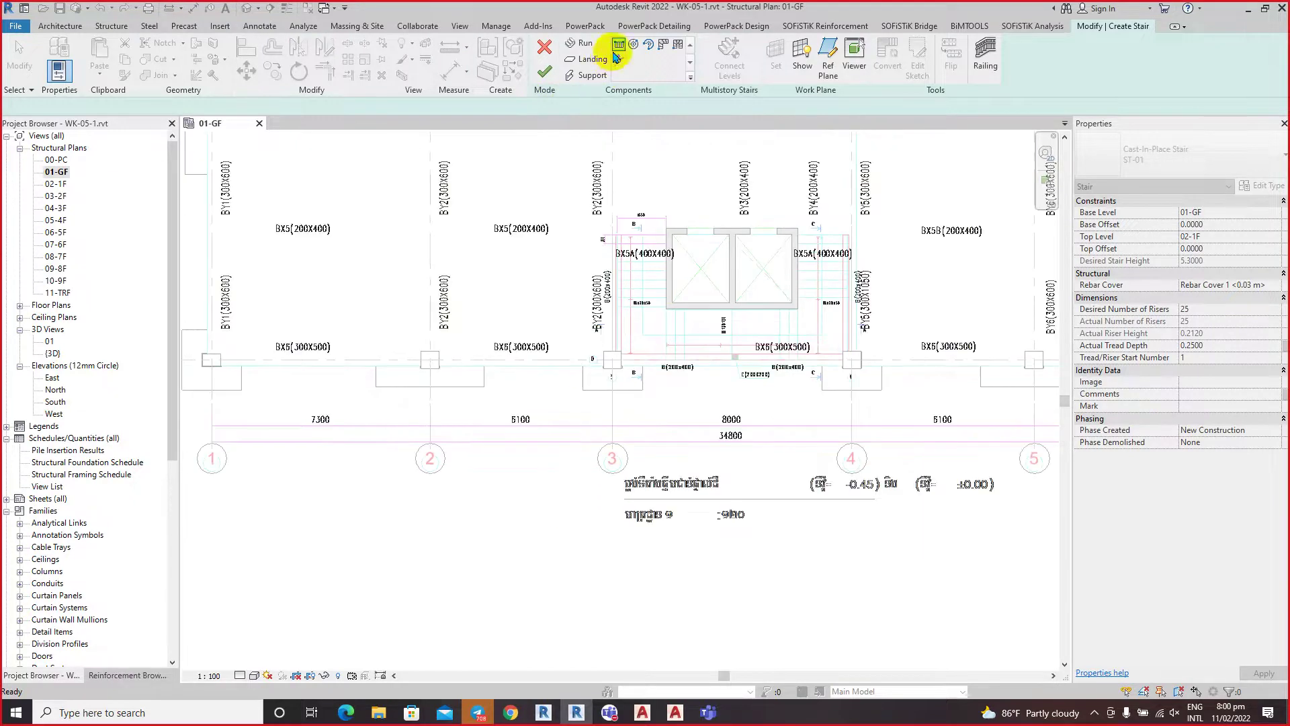
pyautogui.click(566, 578)
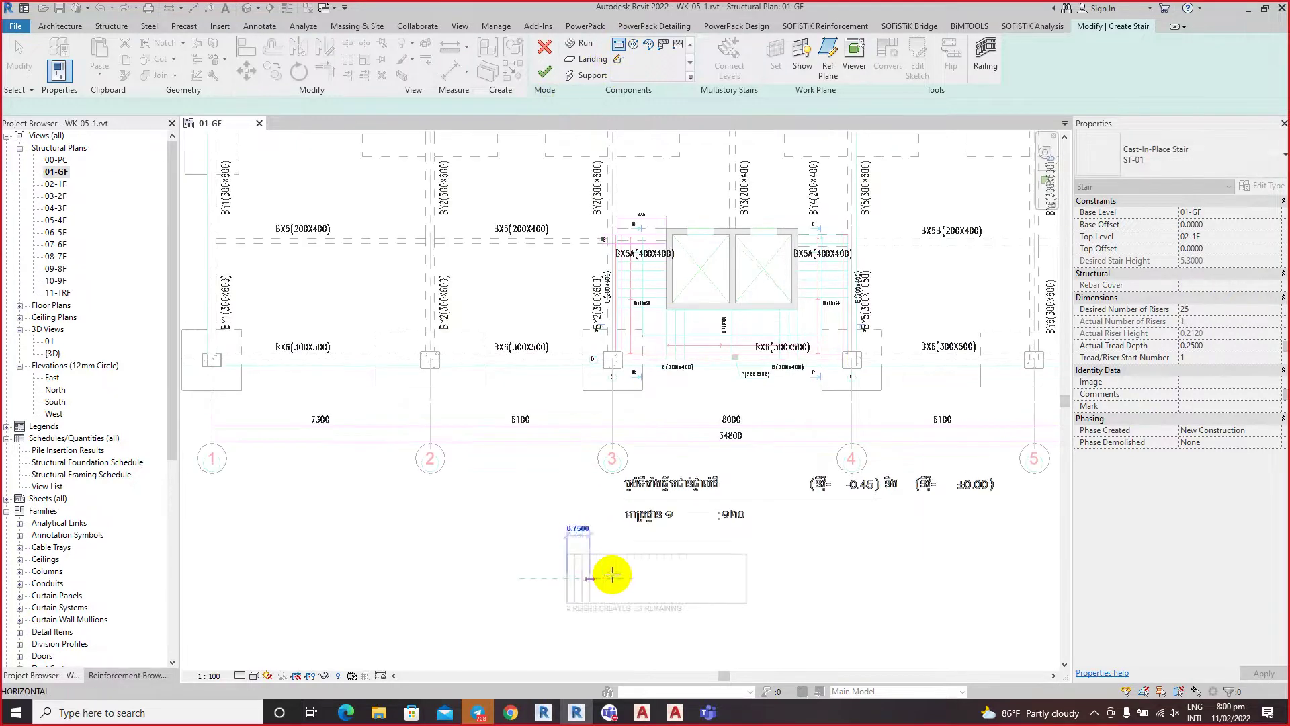
pyautogui.click(747, 578)
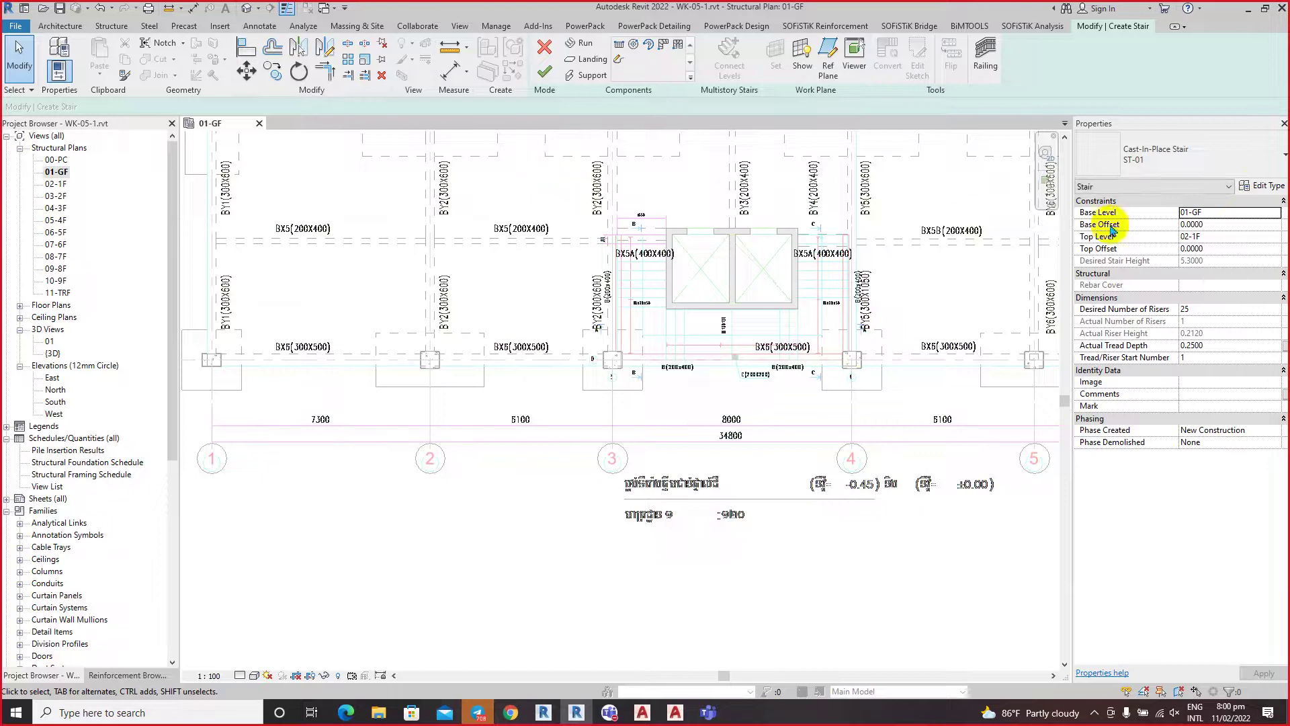
pyautogui.click(1256, 192)
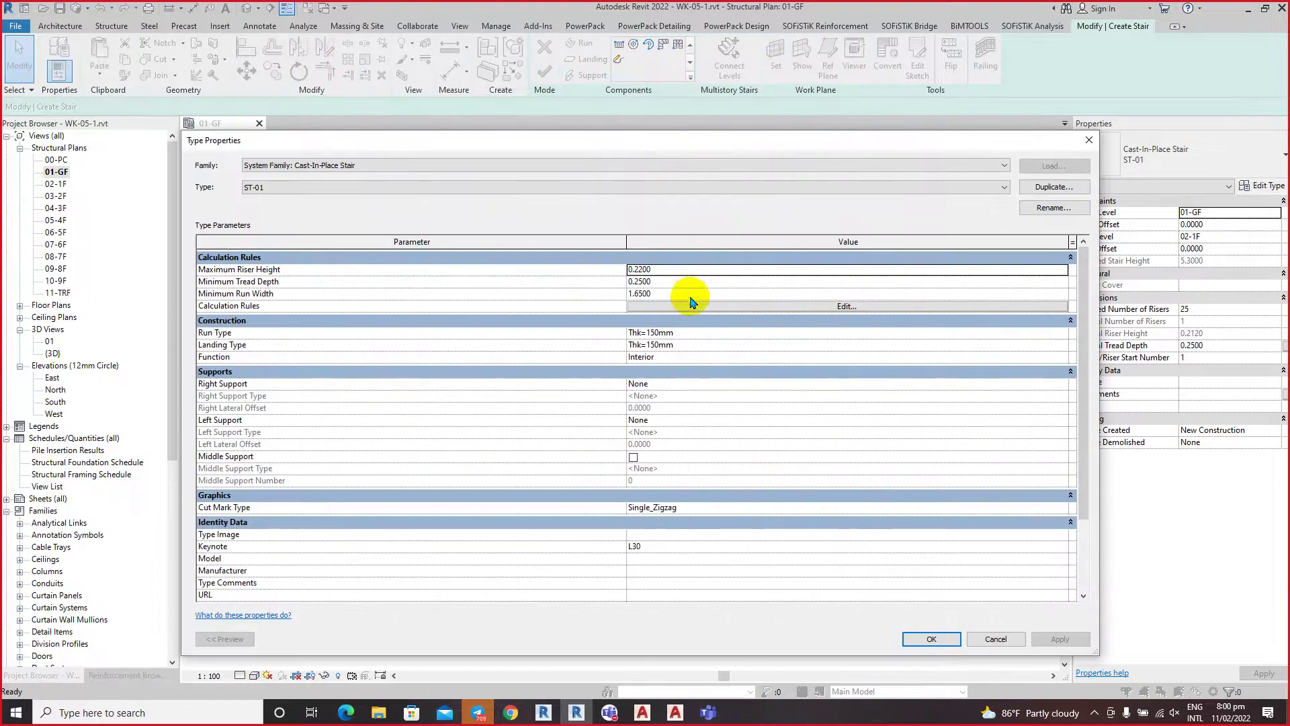
# - Check that the Thk=150mm landing type uses f'c=32MPa material
pyautogui.click(671, 347)
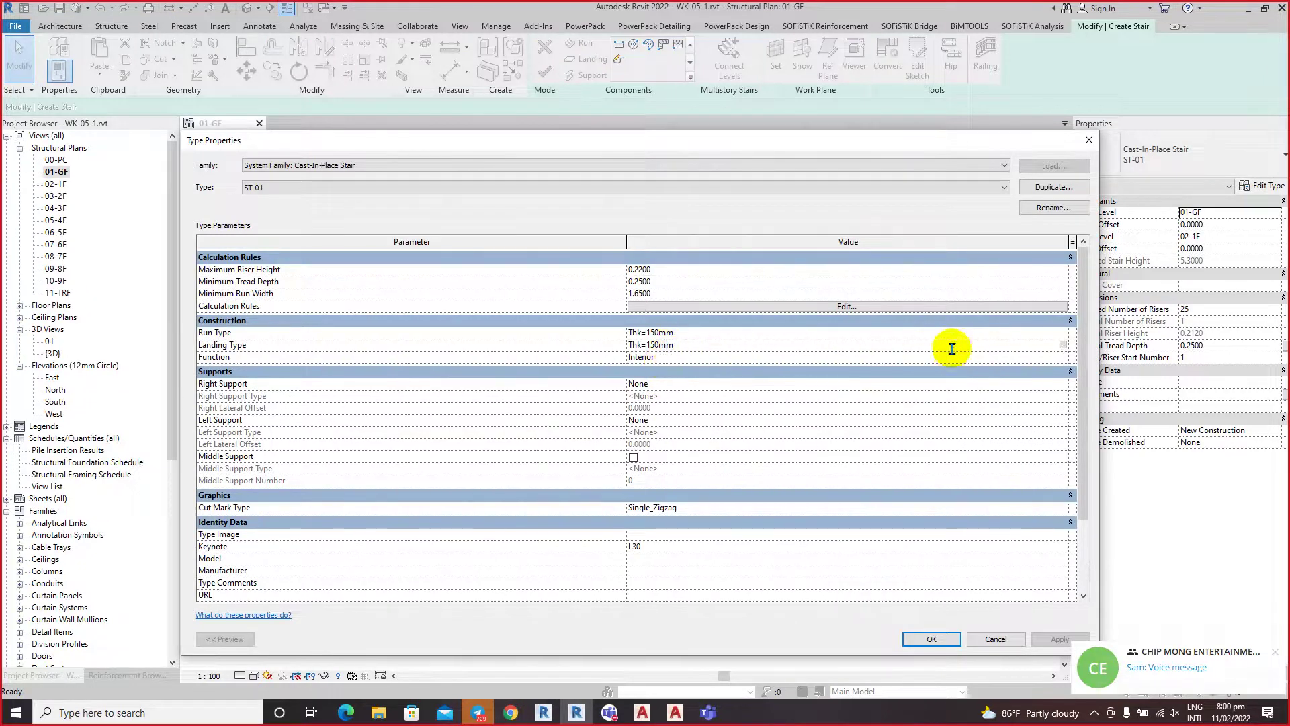
pyautogui.click(1063, 345)
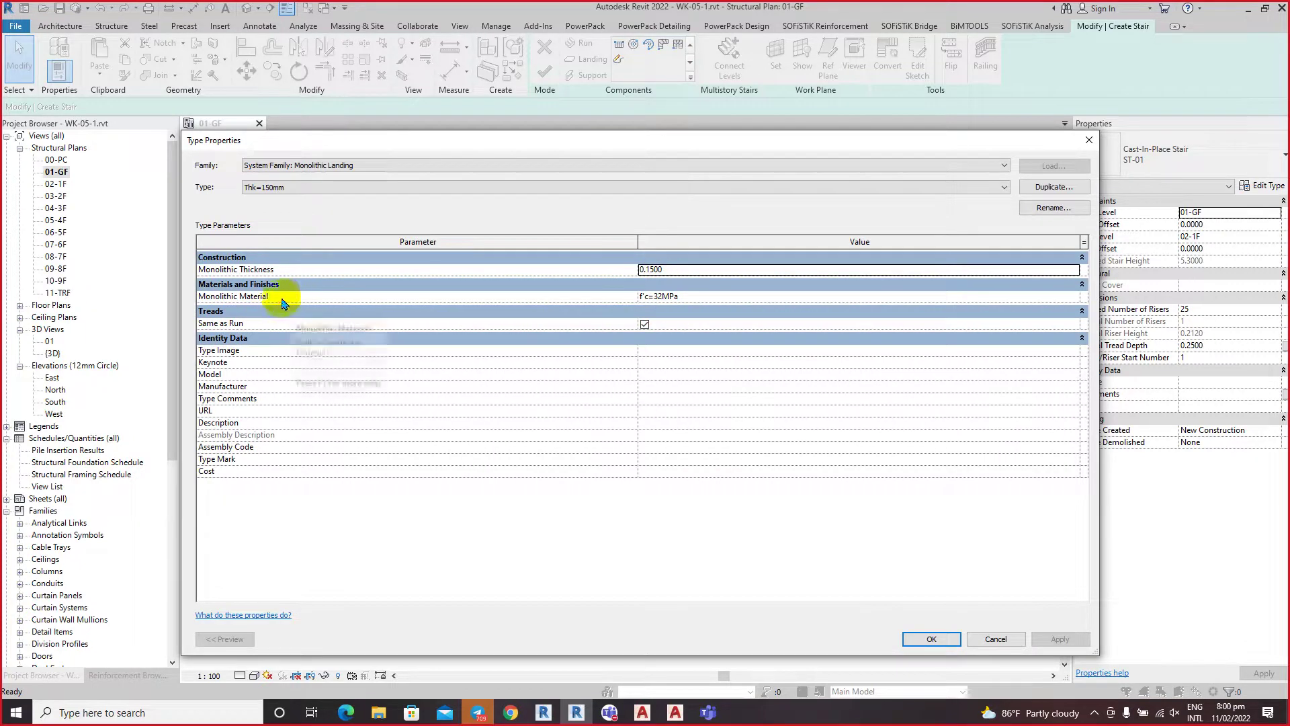
pyautogui.click(702, 297)
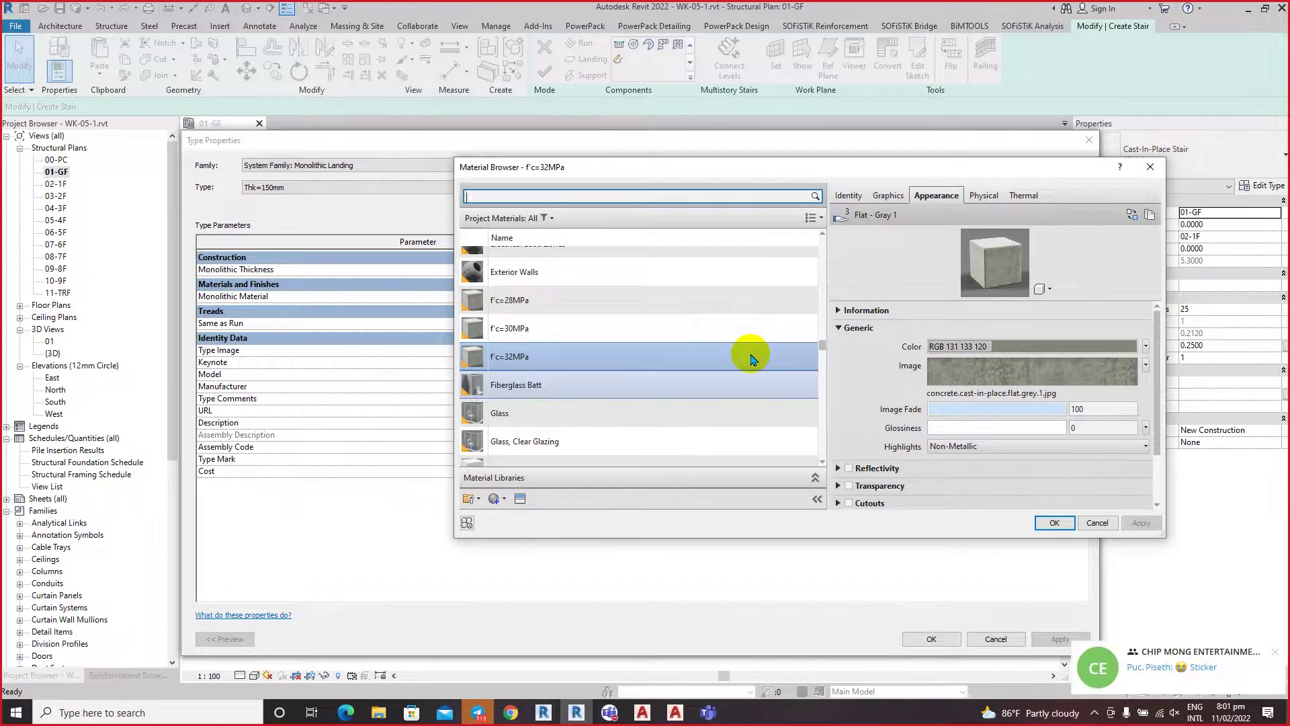
pyautogui.press('Return')
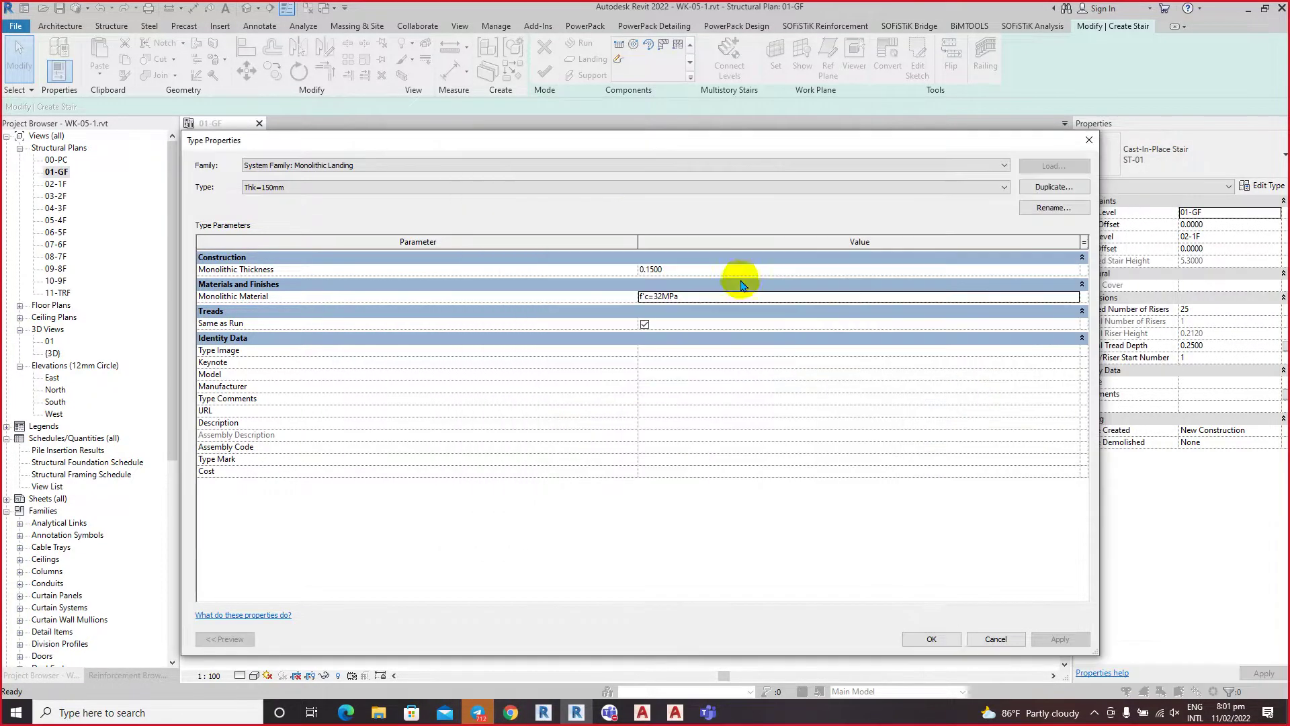
pyautogui.click(1089, 139)
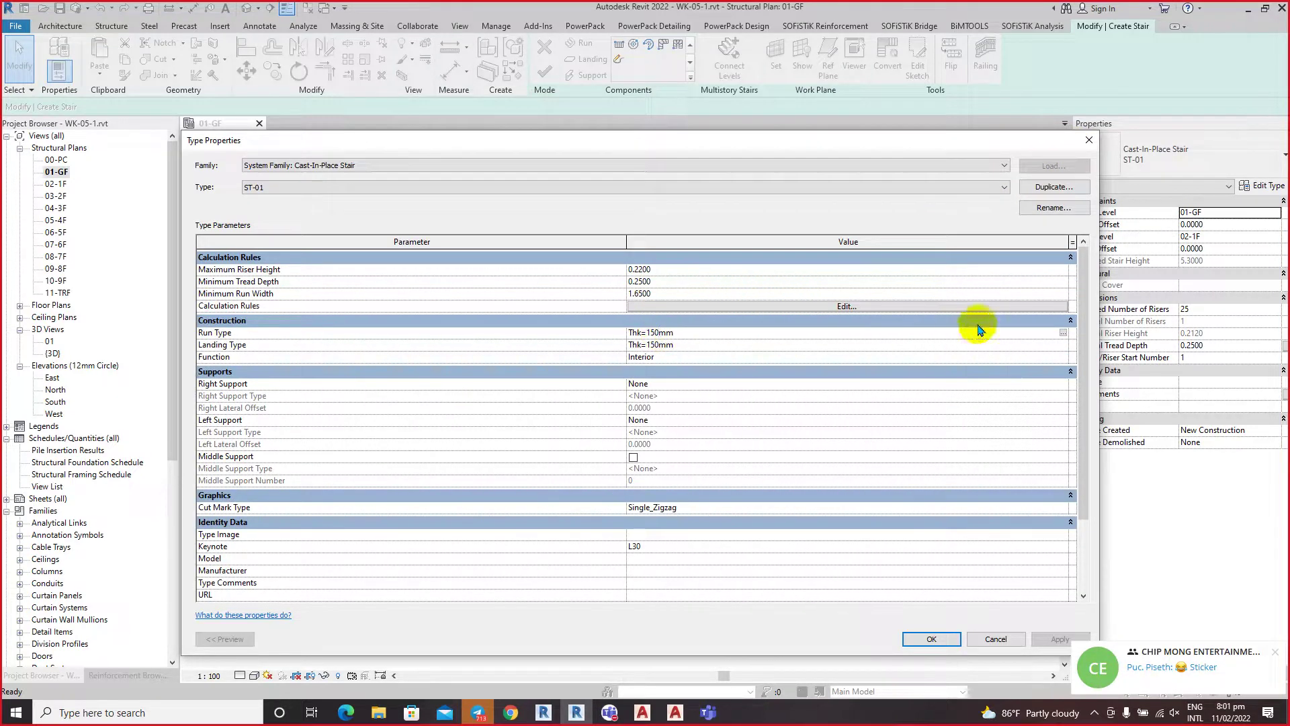
# - Set the Thk=150mm run type's Tread Thickness to 0.15
pyautogui.click(1064, 333)
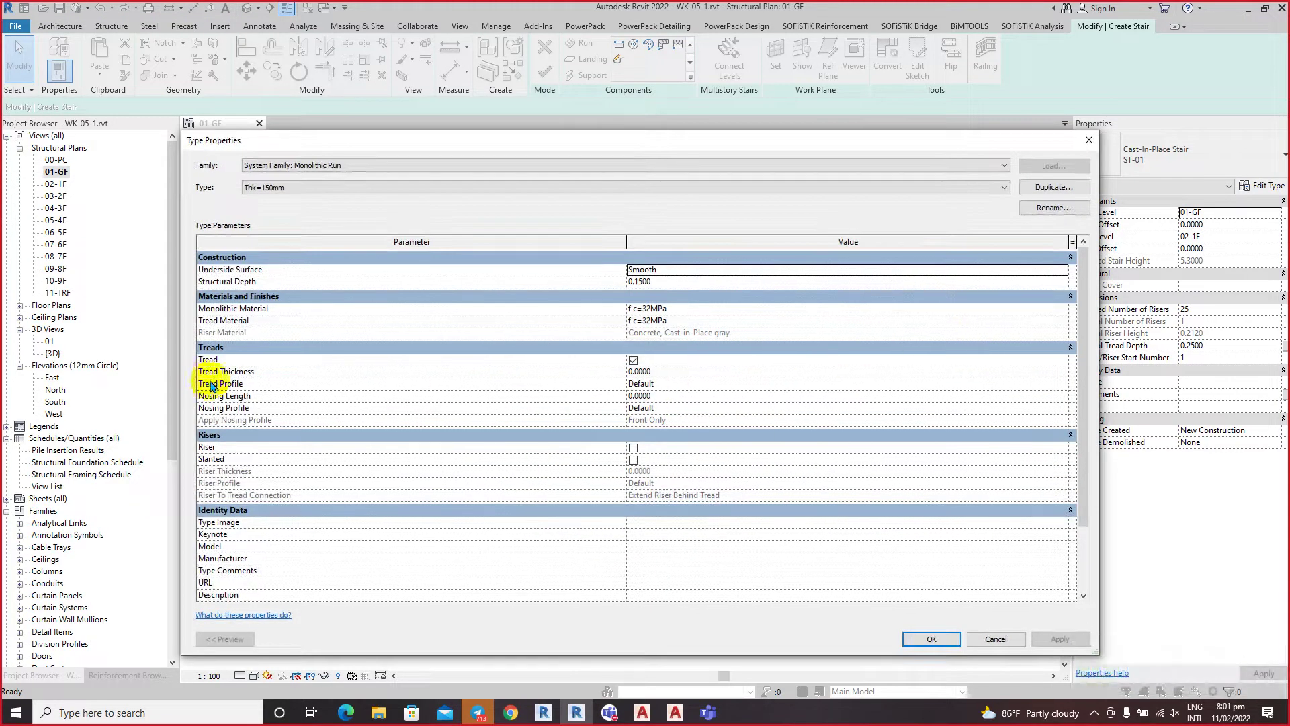
pyautogui.click(670, 374)
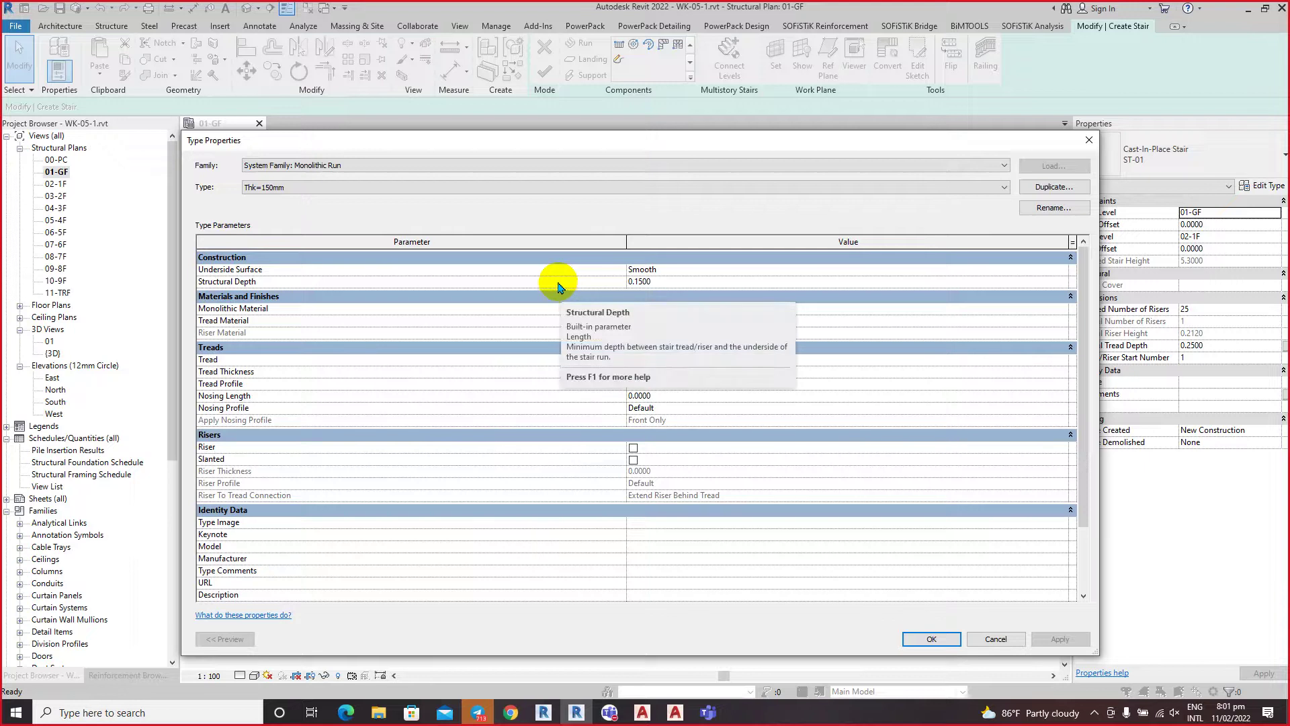
pyautogui.click(635, 372)
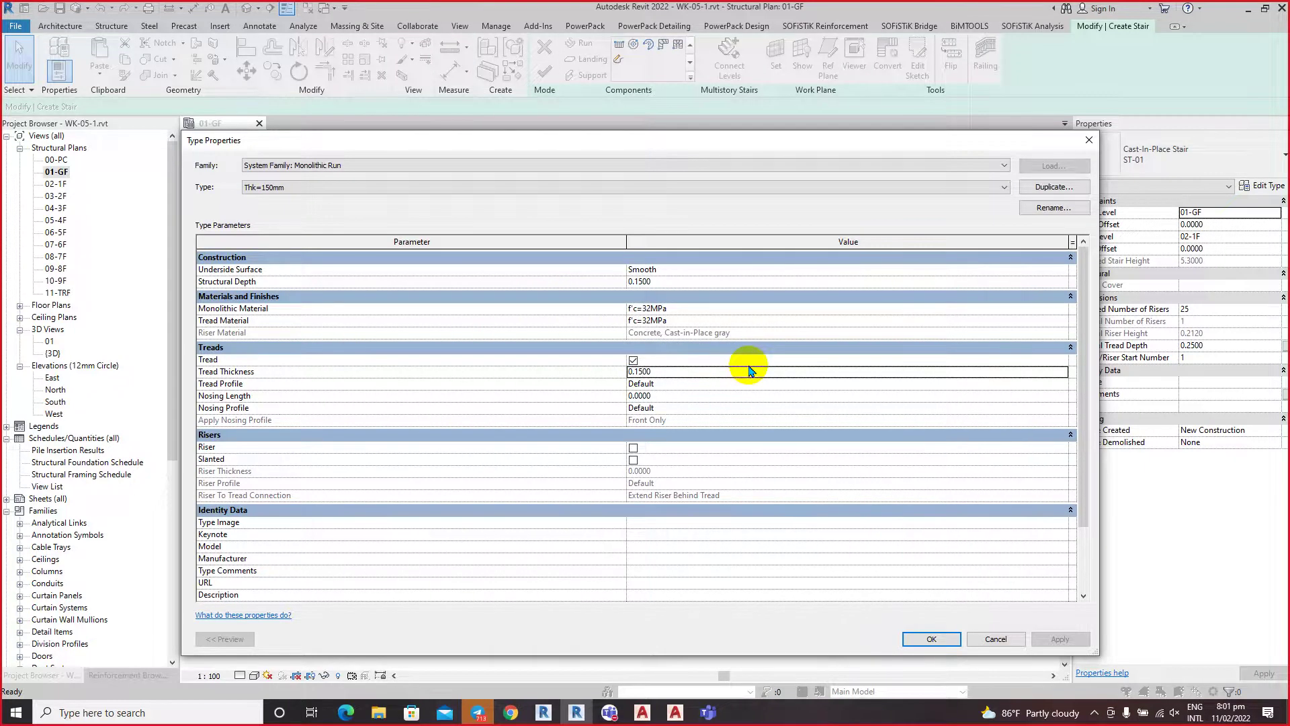
pyautogui.click(933, 642)
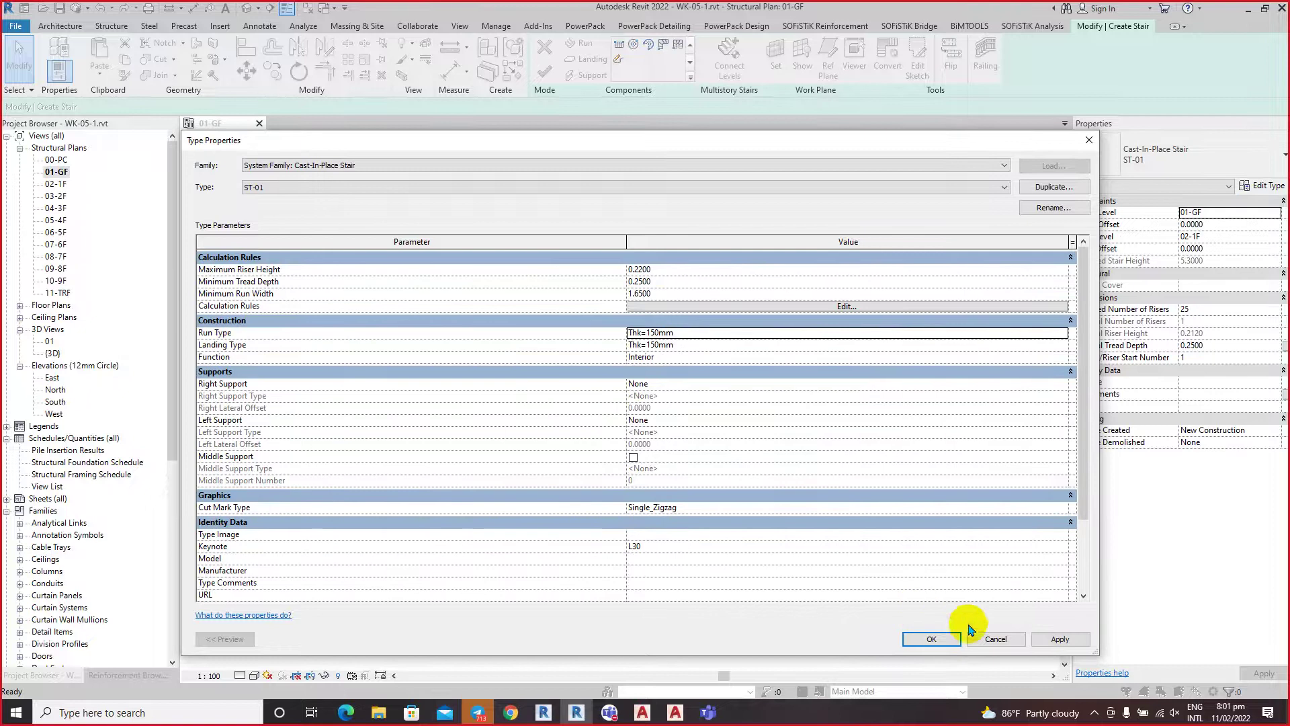
pyautogui.click(939, 641)
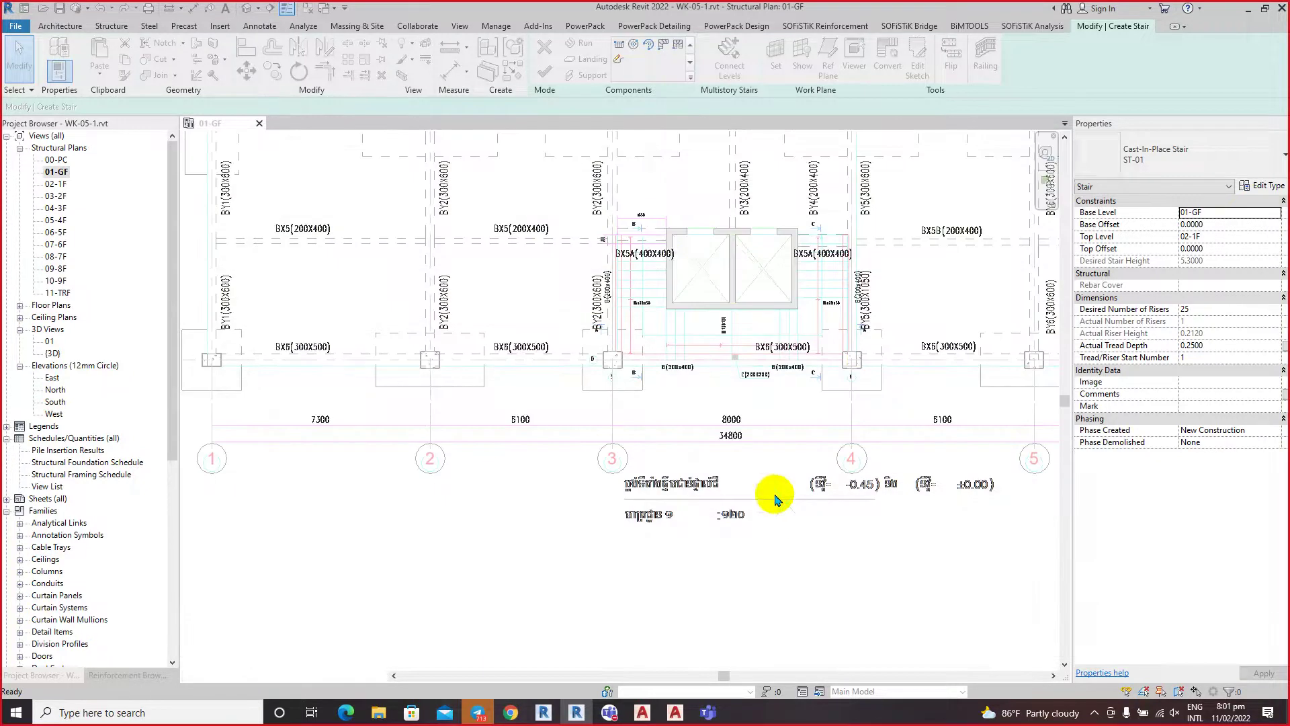
pyautogui.click(619, 44)
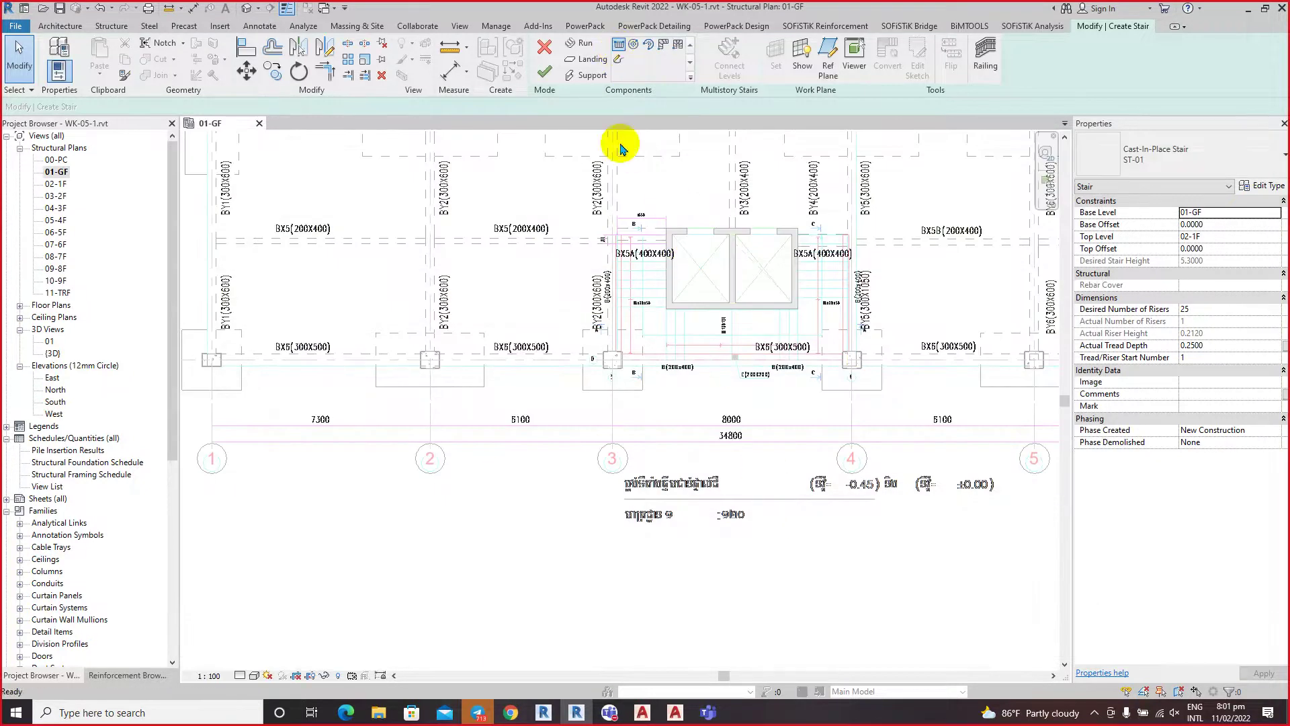
pyautogui.click(563, 579)
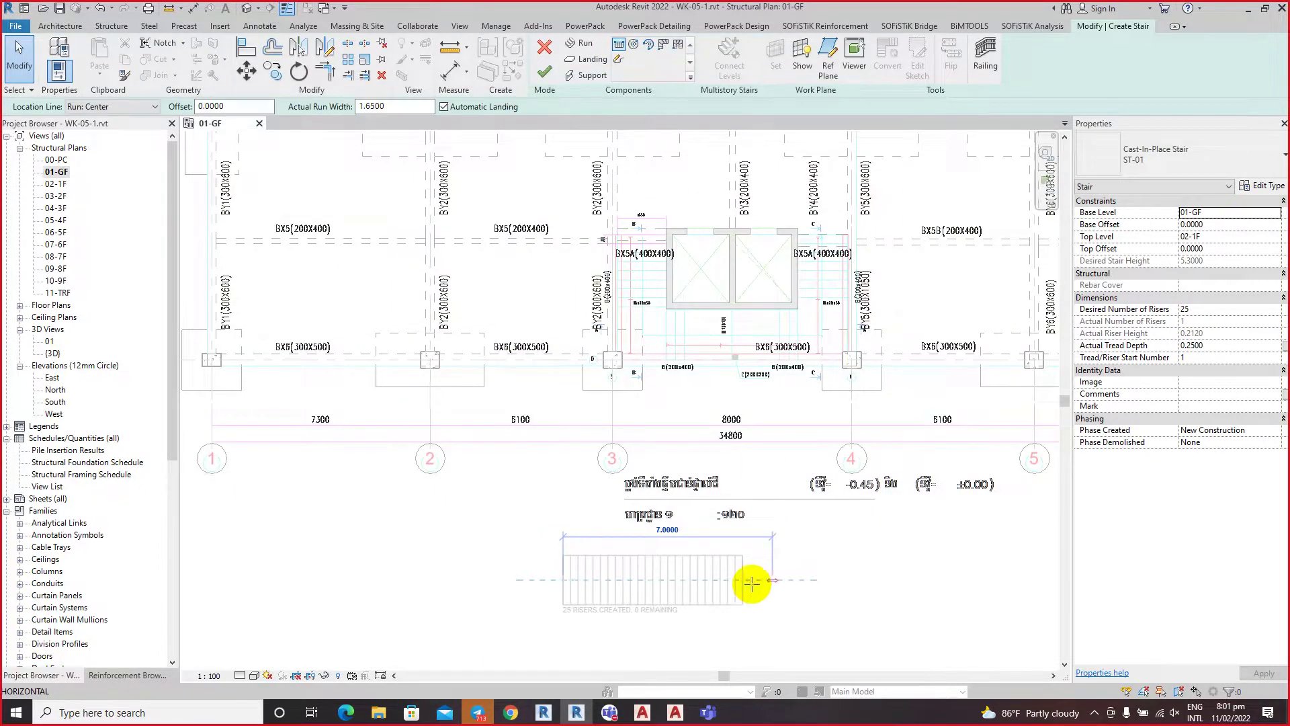
pyautogui.click(743, 582)
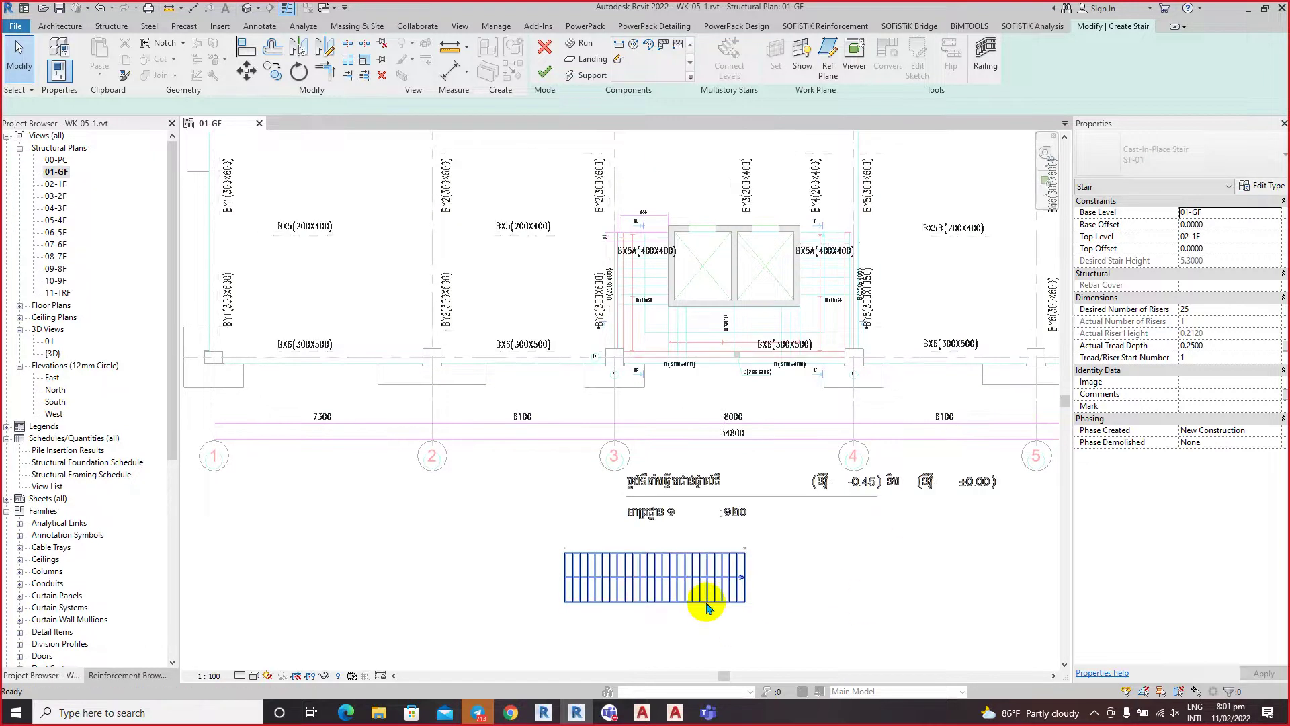
pyautogui.scroll(1, 692, 629)
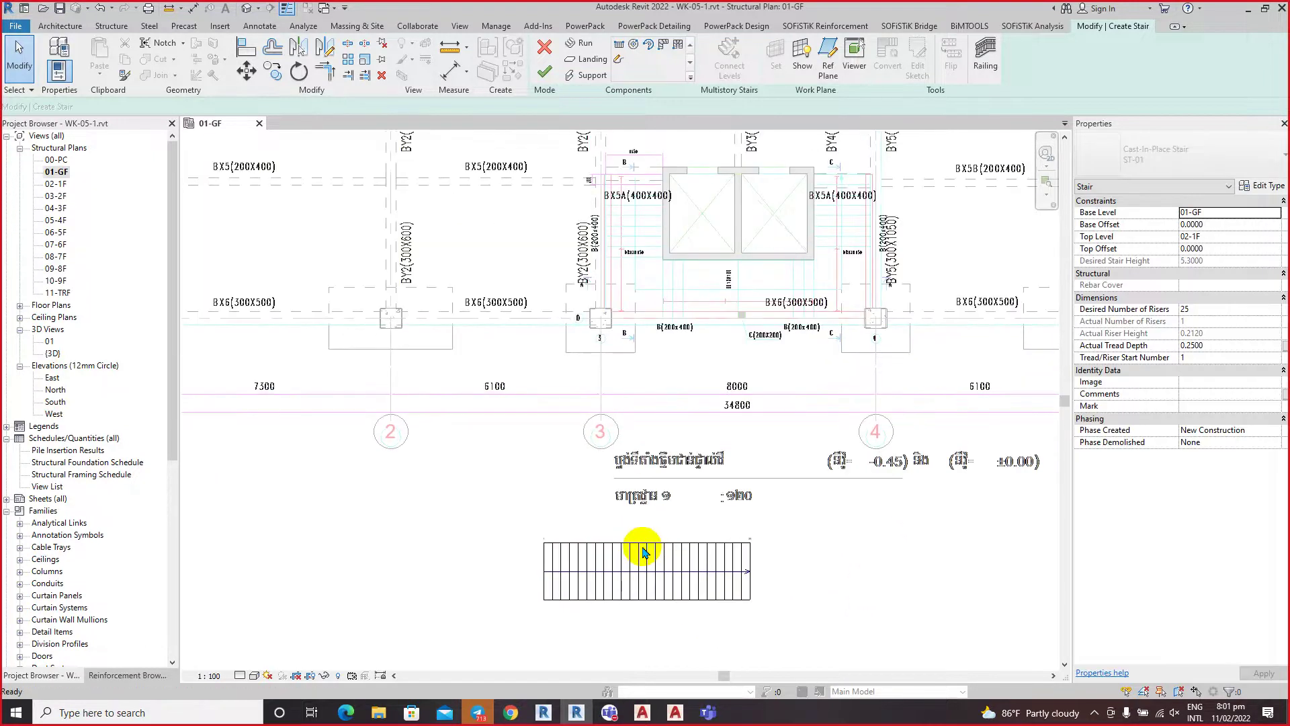
pyautogui.click(645, 551)
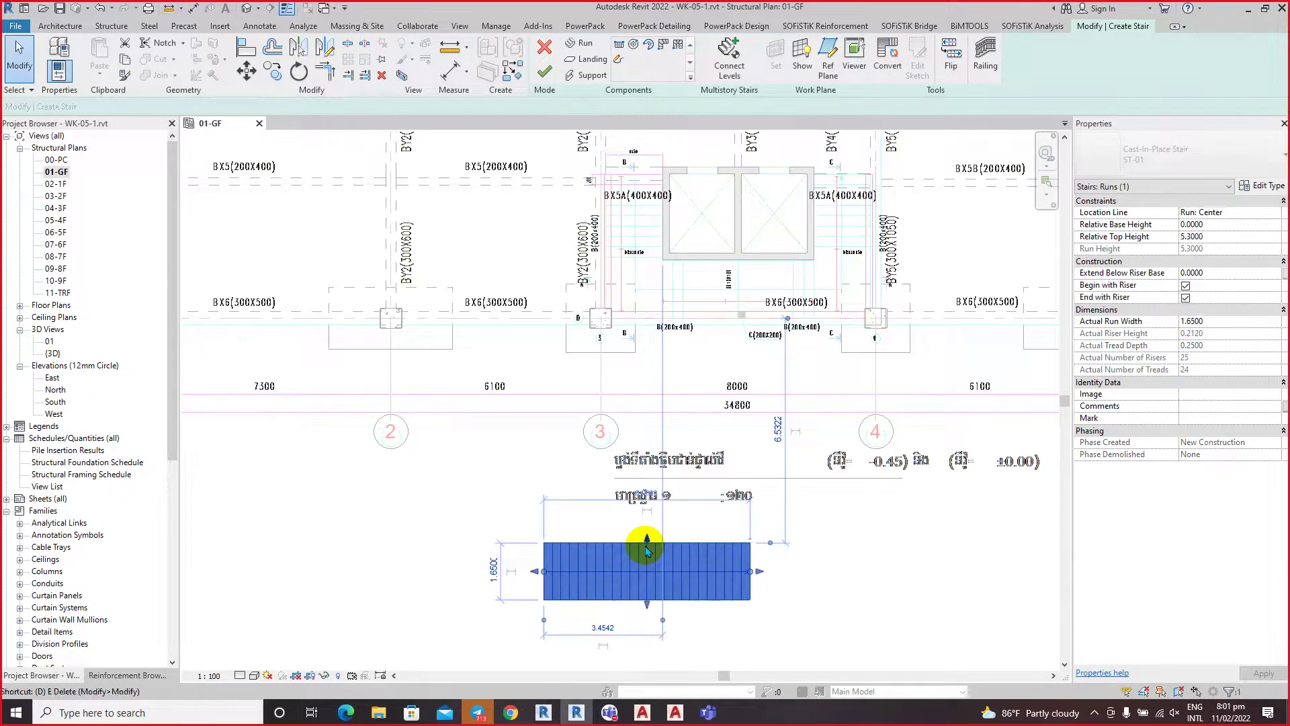
pyautogui.press('e')
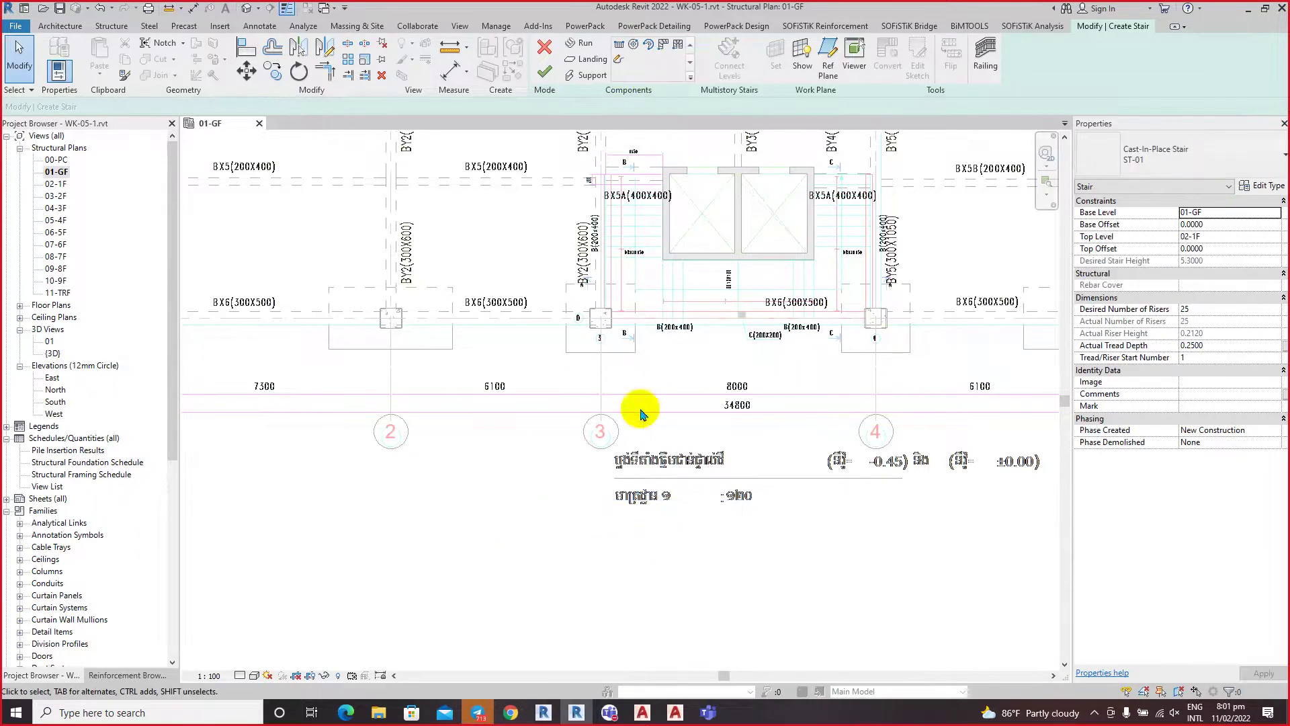
# - Verify the Thk=150mm run's 0.15 tread thickness in ST-01 and close both type dialogs
pyautogui.click(1275, 190)
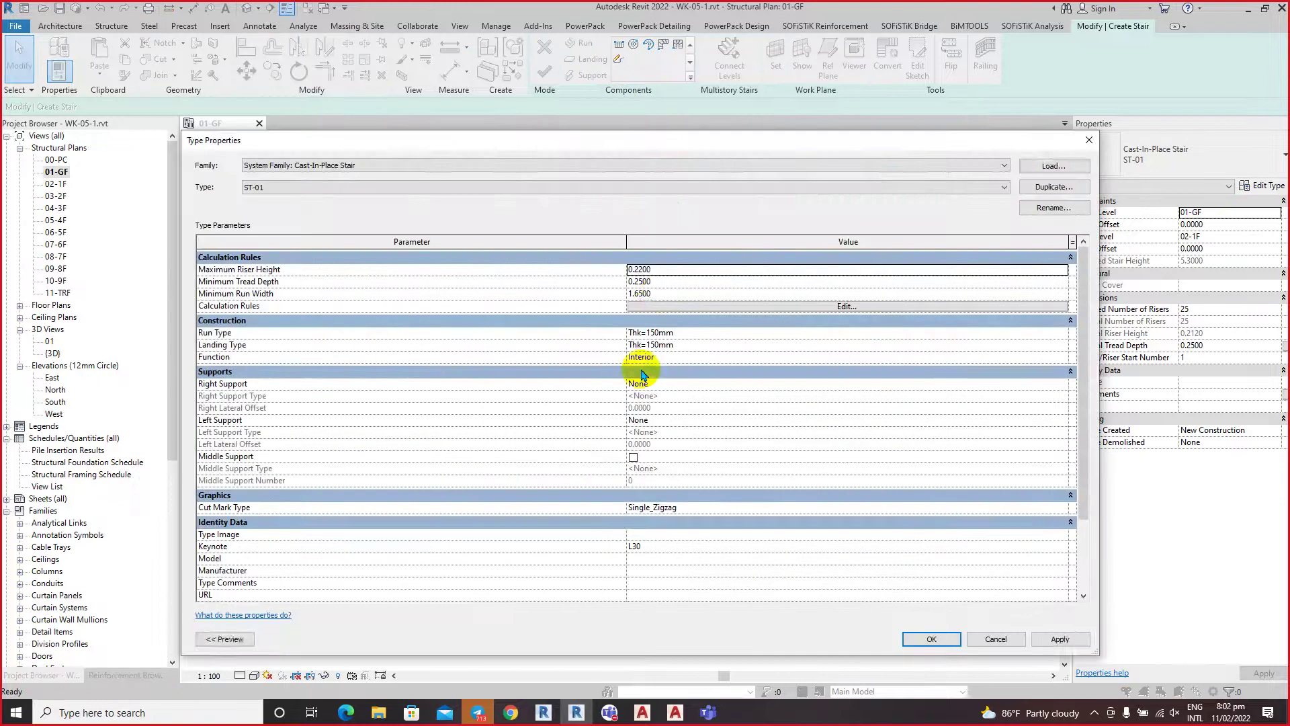
pyautogui.click(658, 294)
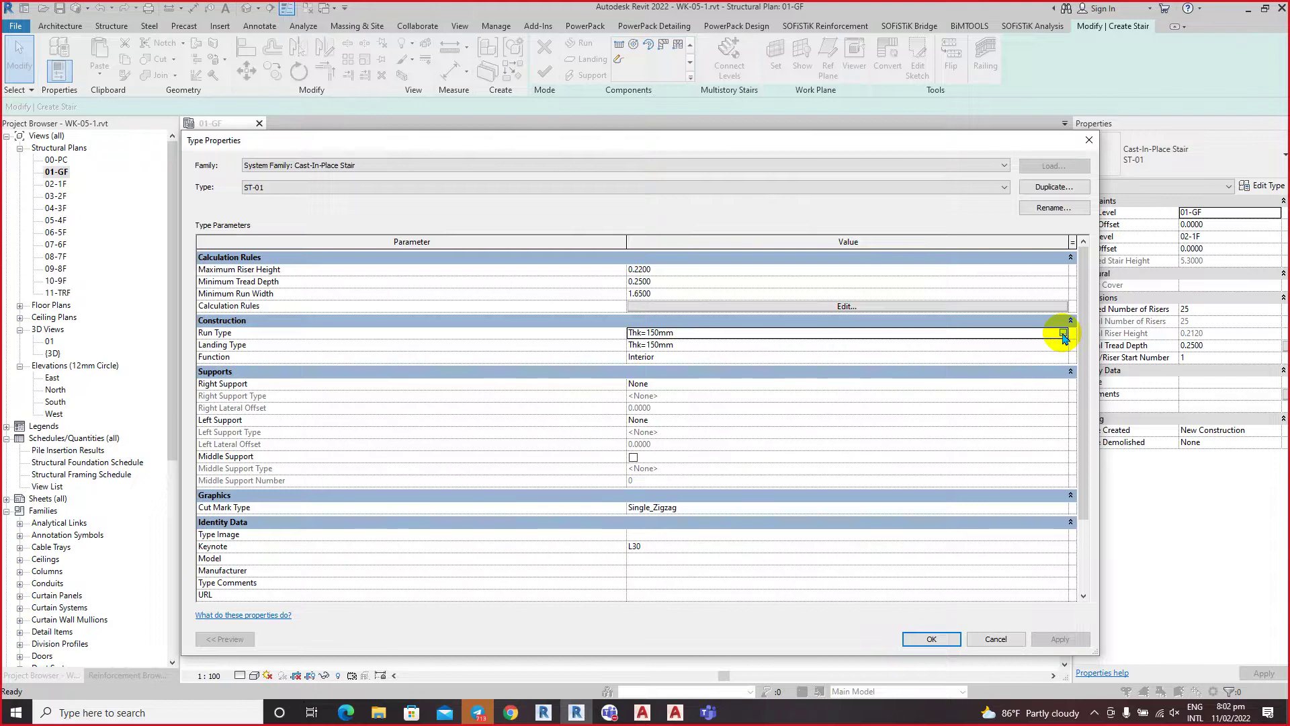
pyautogui.click(1064, 334)
pyautogui.click(645, 361)
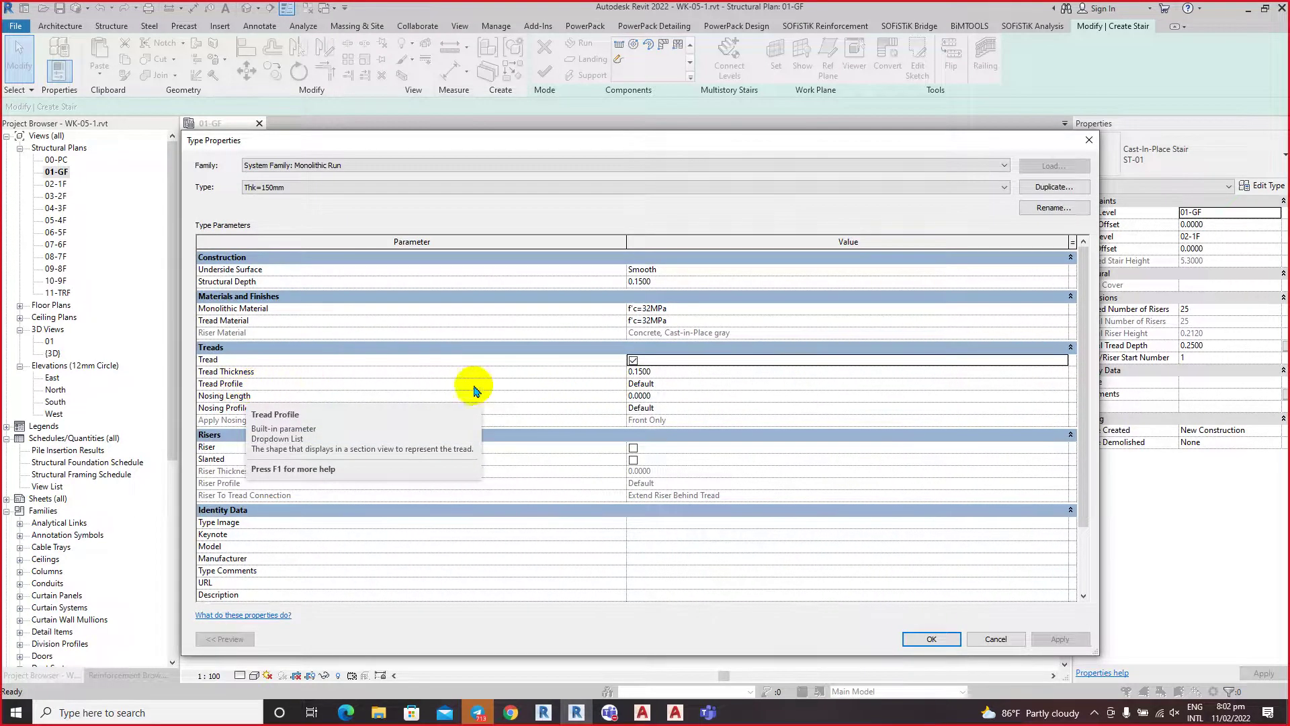
pyautogui.click(665, 371)
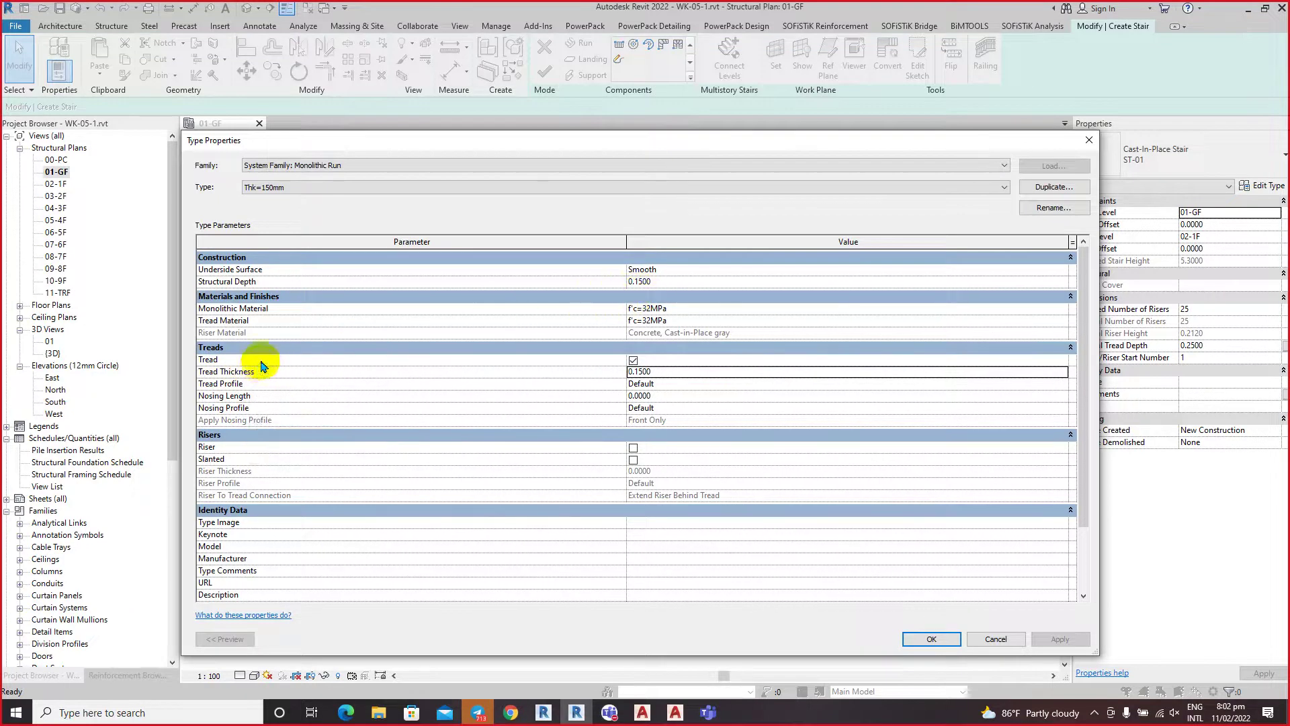
pyautogui.click(931, 638)
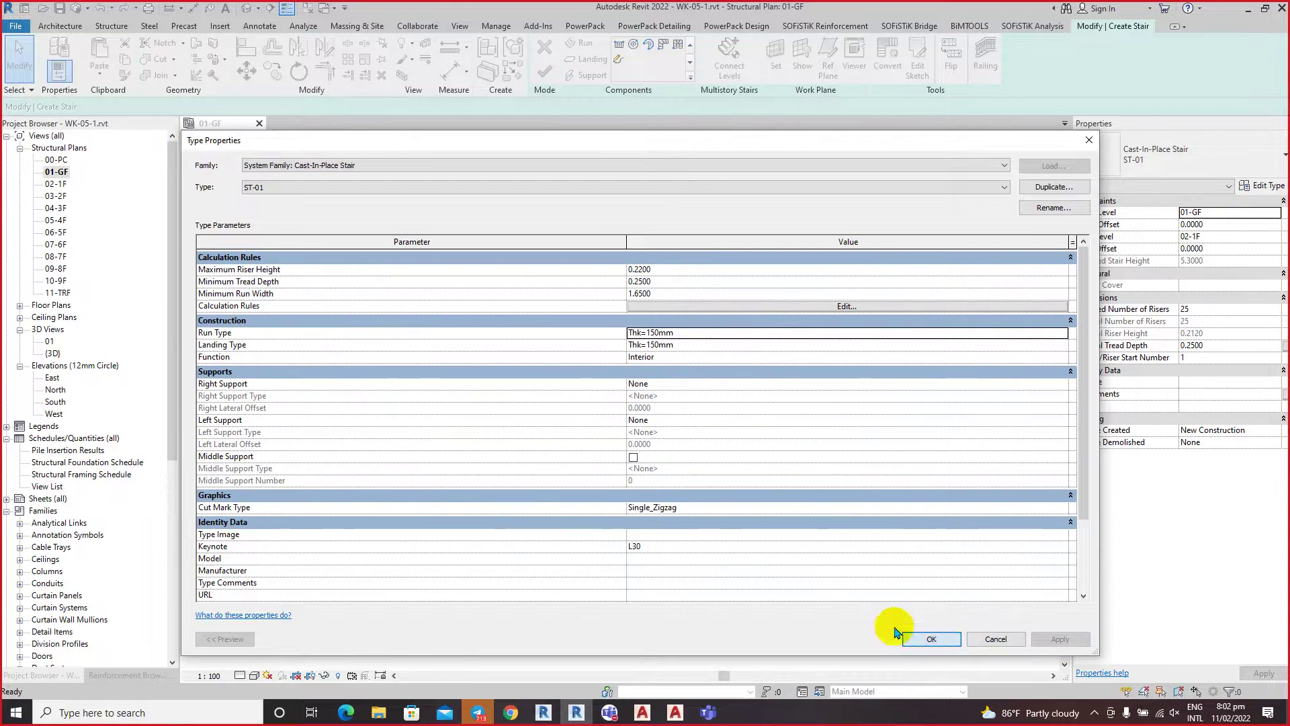
pyautogui.click(930, 640)
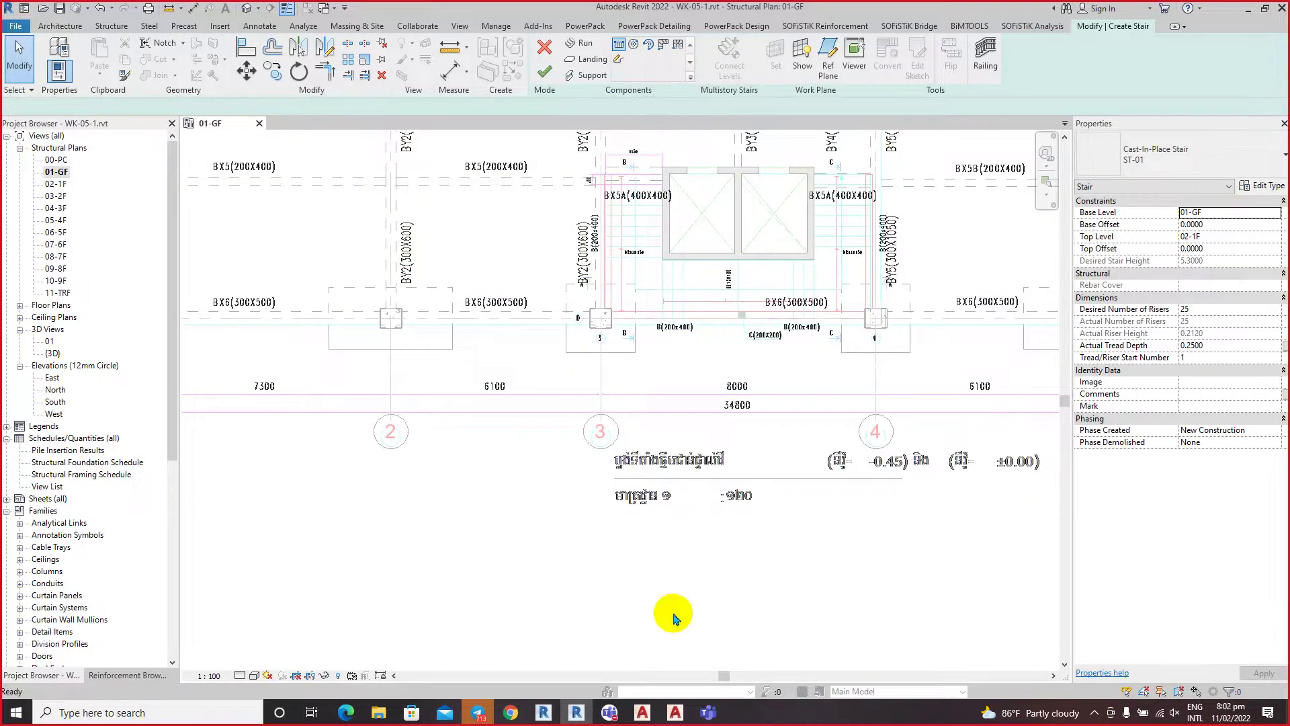
# - Sketch a 25-riser straight run below grids 3–4, finish the stair, and window-select it
pyautogui.click(647, 571)
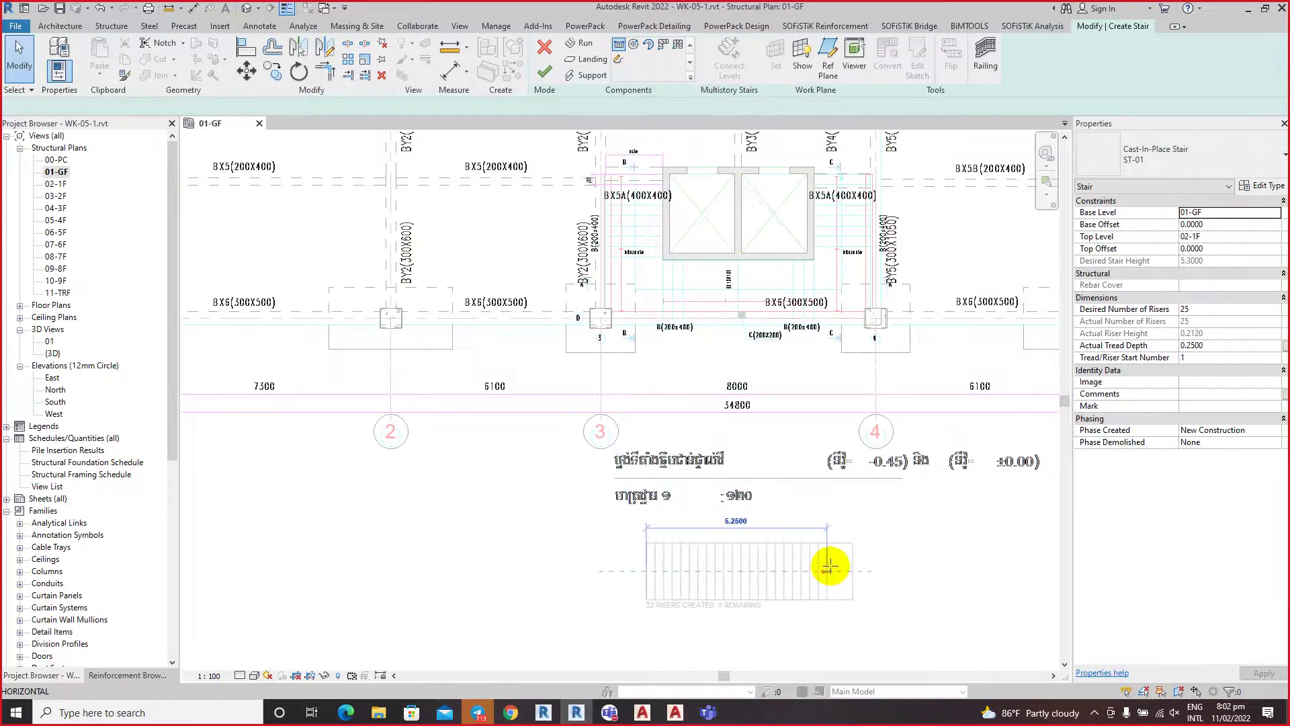
pyautogui.click(853, 571)
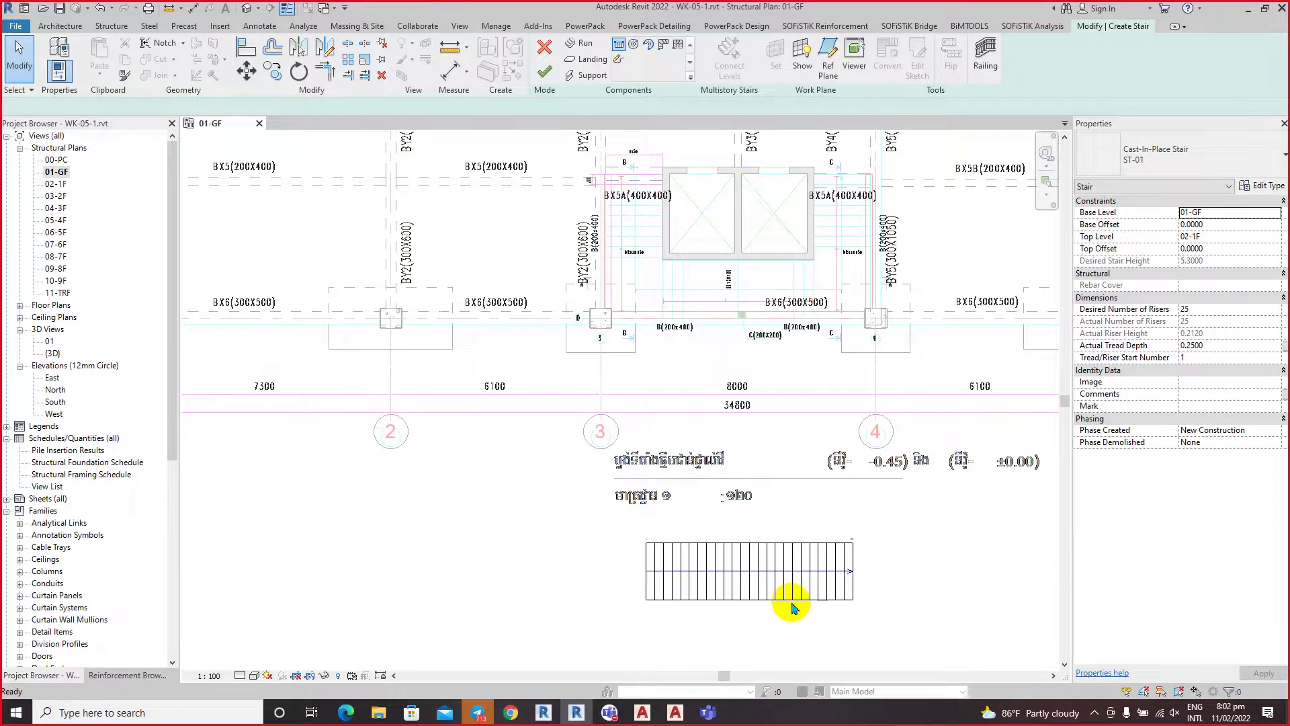
pyautogui.moveTo(740, 455); pyautogui.dragTo(714, 365, button='middle')
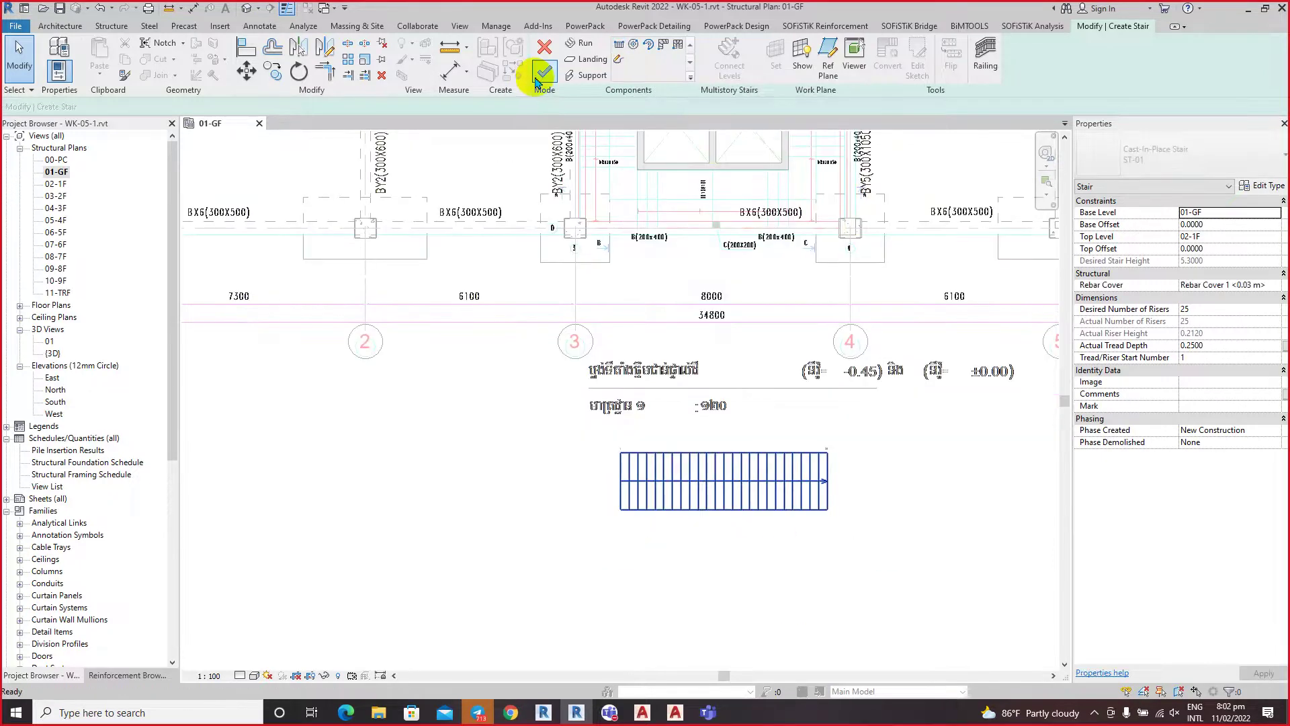
pyautogui.click(537, 77)
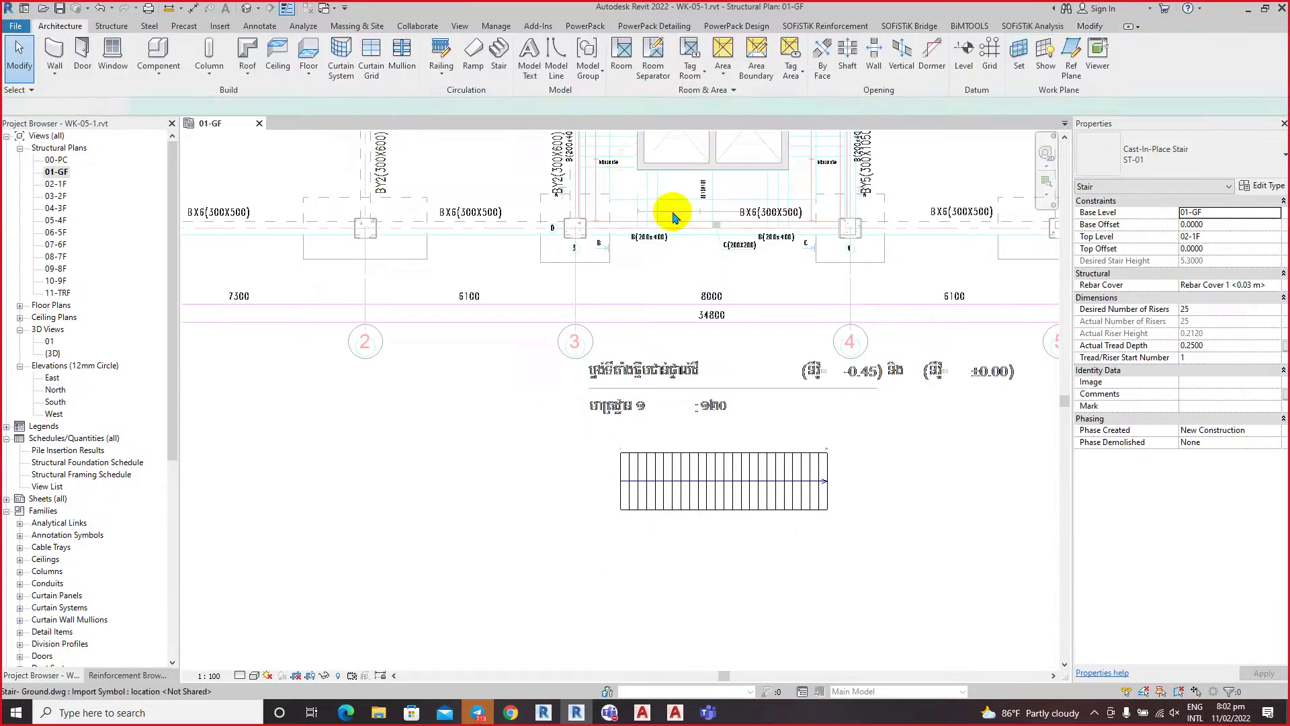
pyautogui.press('Escape')
pyautogui.scroll(2, 741, 506)
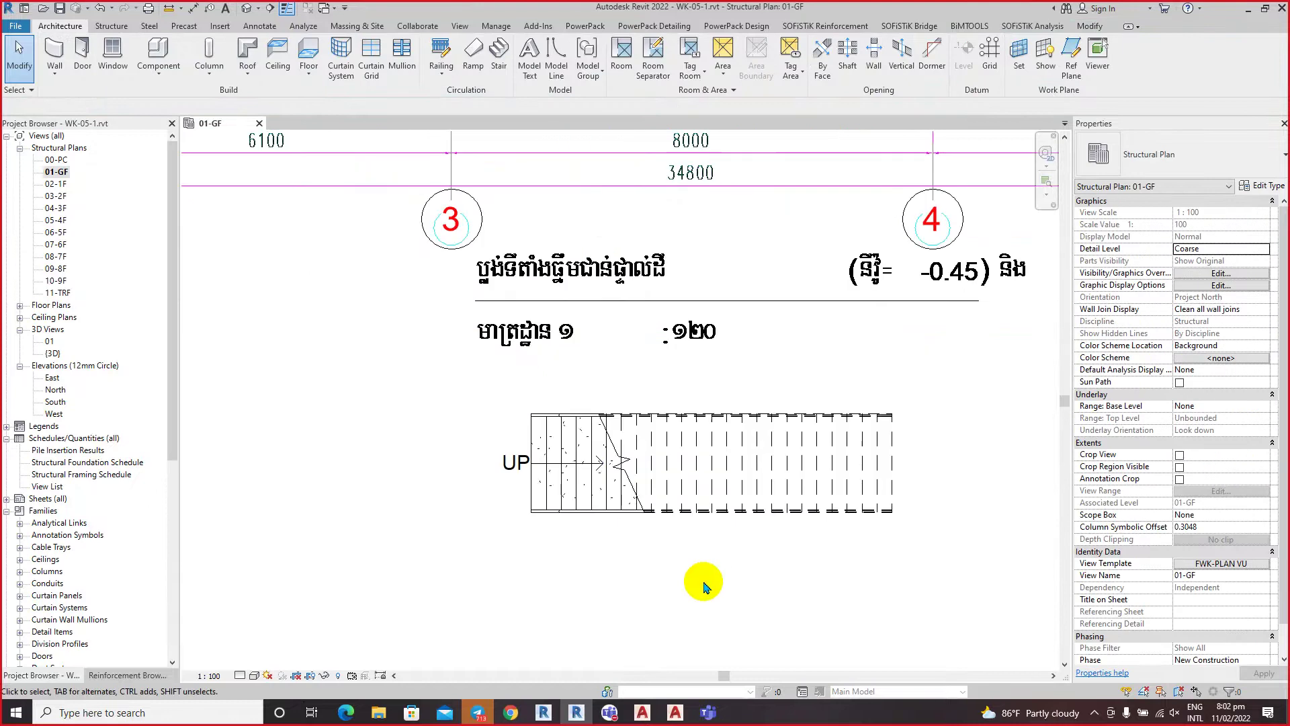
pyautogui.moveTo(433, 363); pyautogui.dragTo(909, 568)
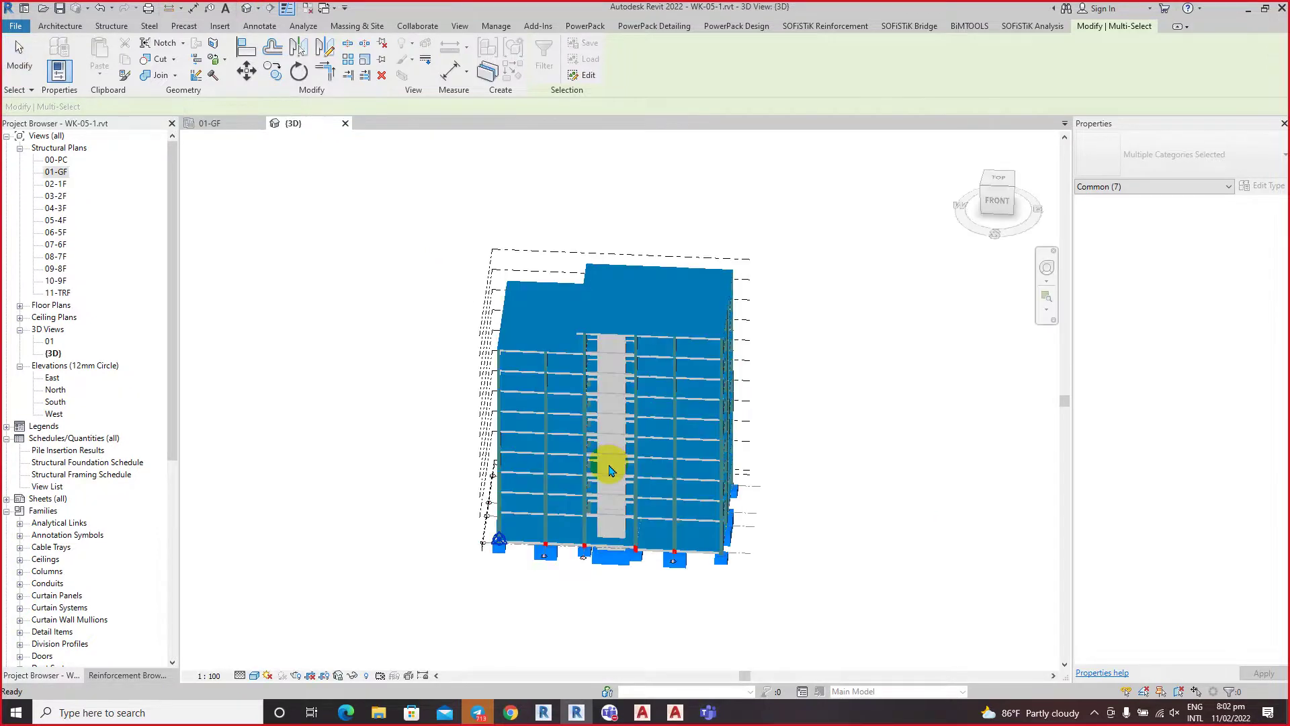
# - Zoom and orbit to the new 25-riser stair in 3D, select it, and open ST-01's type properties
pyautogui.scroll(1, 605, 461)
pyautogui.scroll(2, 600, 595)
pyautogui.scroll(3, 599, 593)
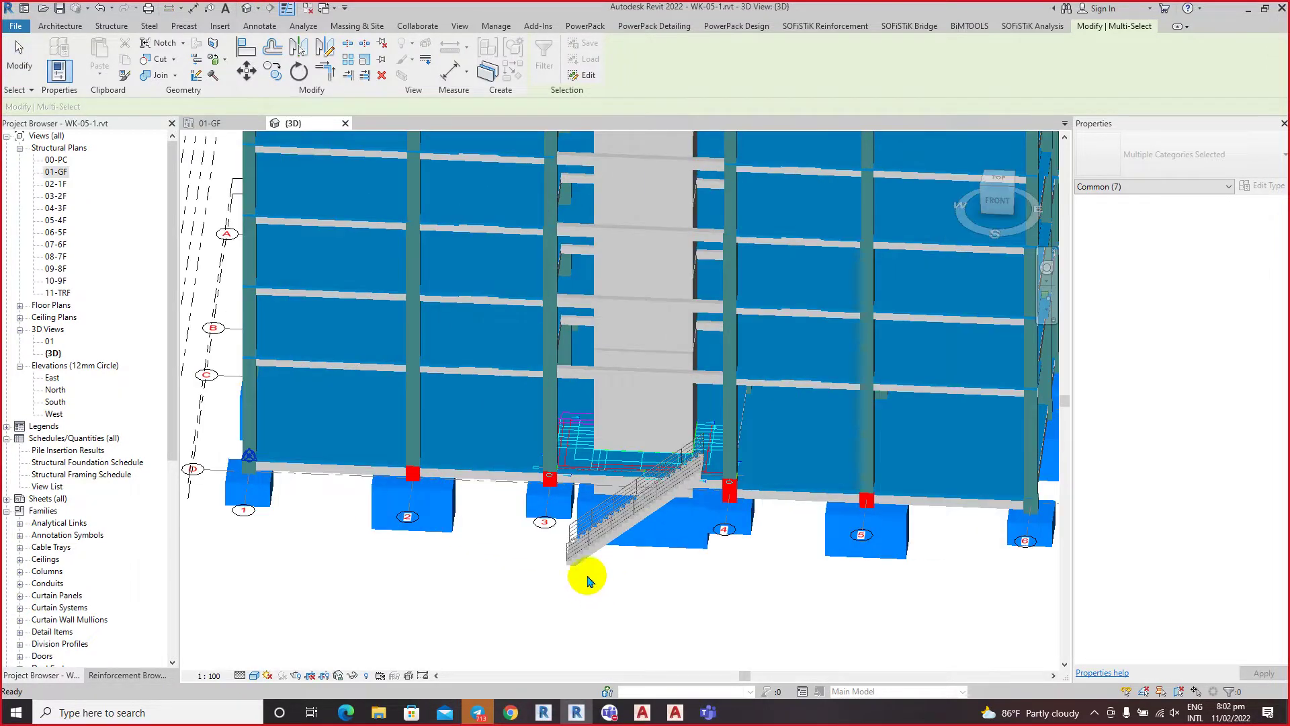
pyautogui.scroll(2, 586, 579)
pyautogui.scroll(2, 576, 561)
pyautogui.scroll(3, 574, 535)
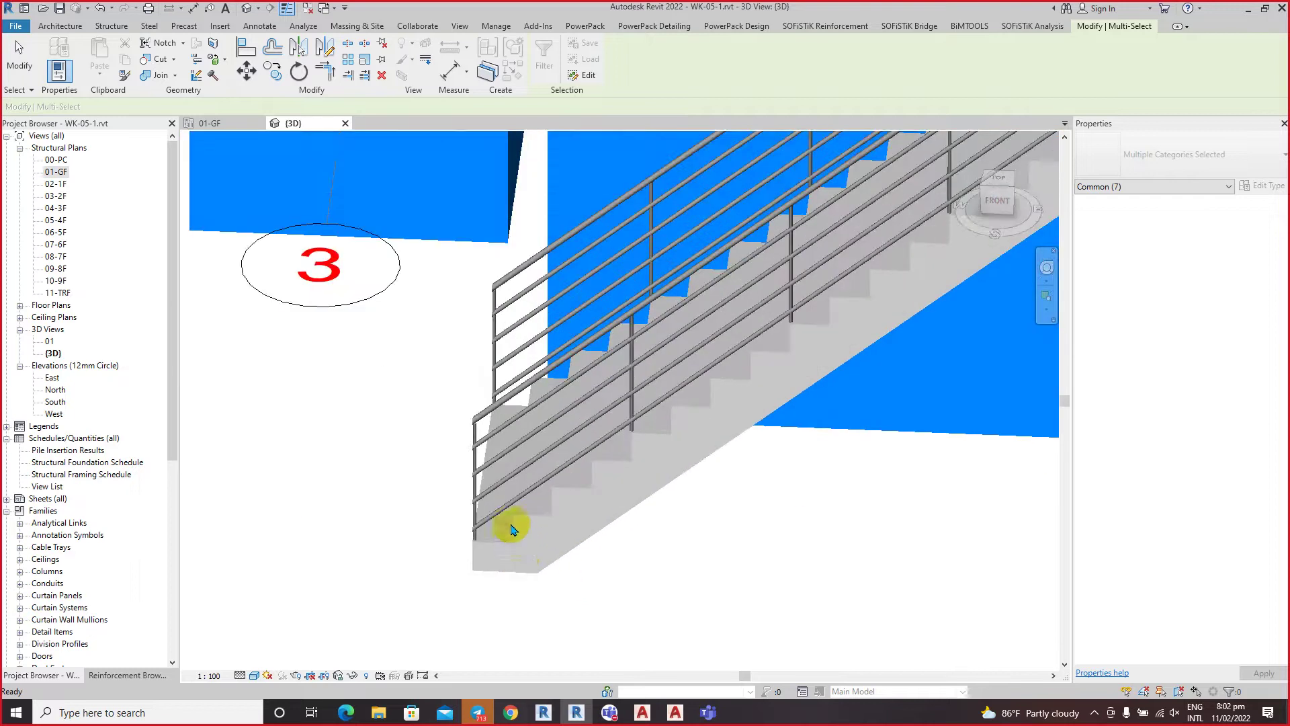
pyautogui.click(511, 529)
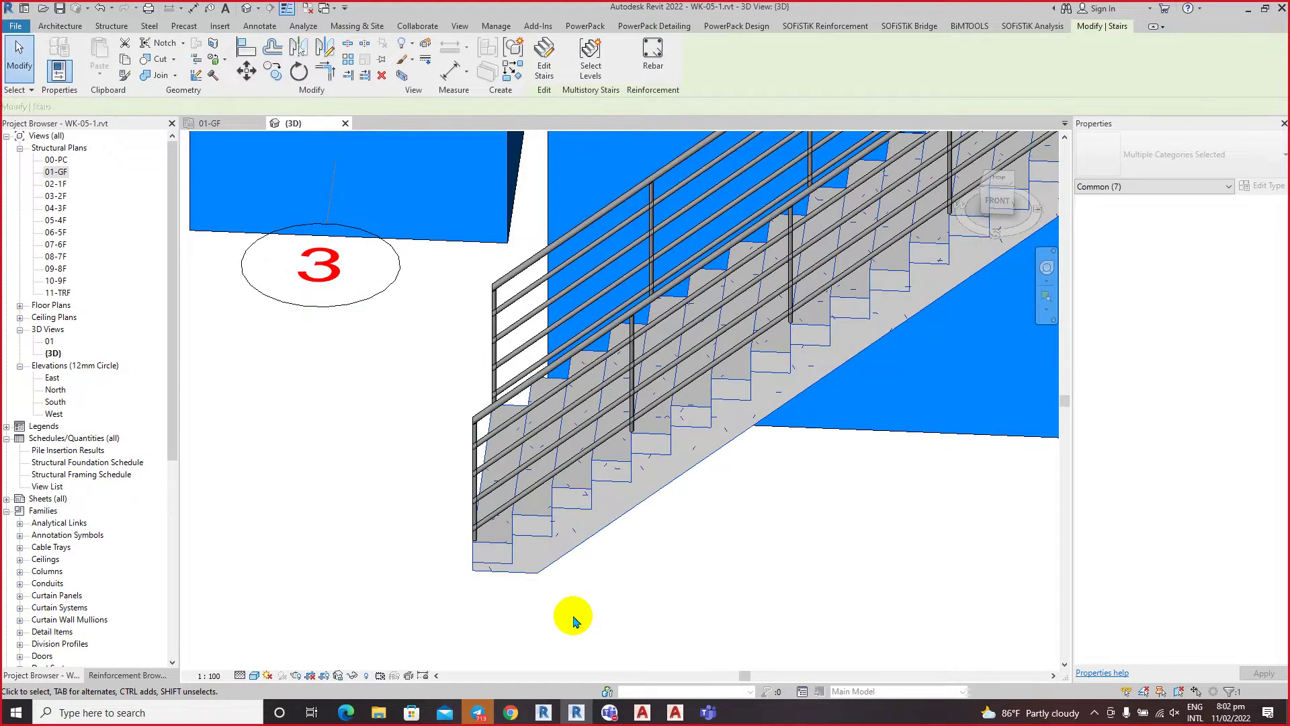
pyautogui.keyDown('shift'); pyautogui.moveTo(556, 596); pyautogui.dragTo(546, 576, button='middle'); pyautogui.keyUp('shift')
pyautogui.click(536, 570)
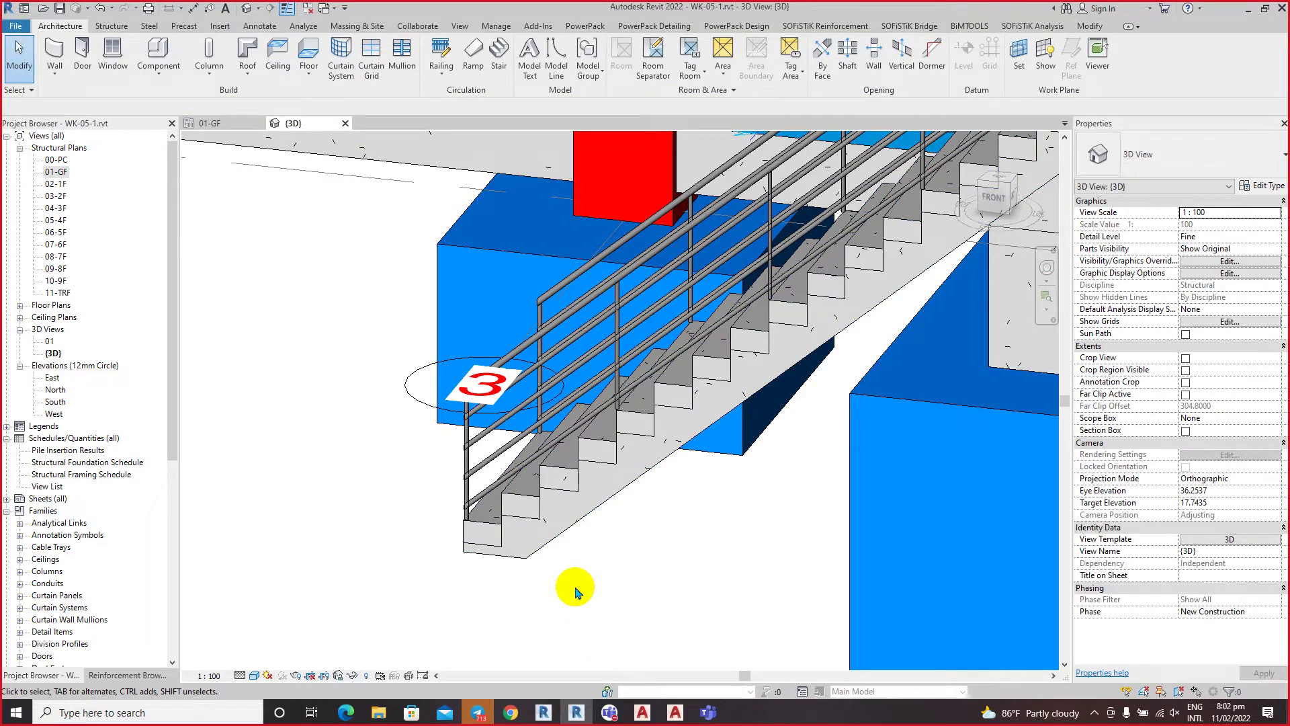
pyautogui.click(531, 541)
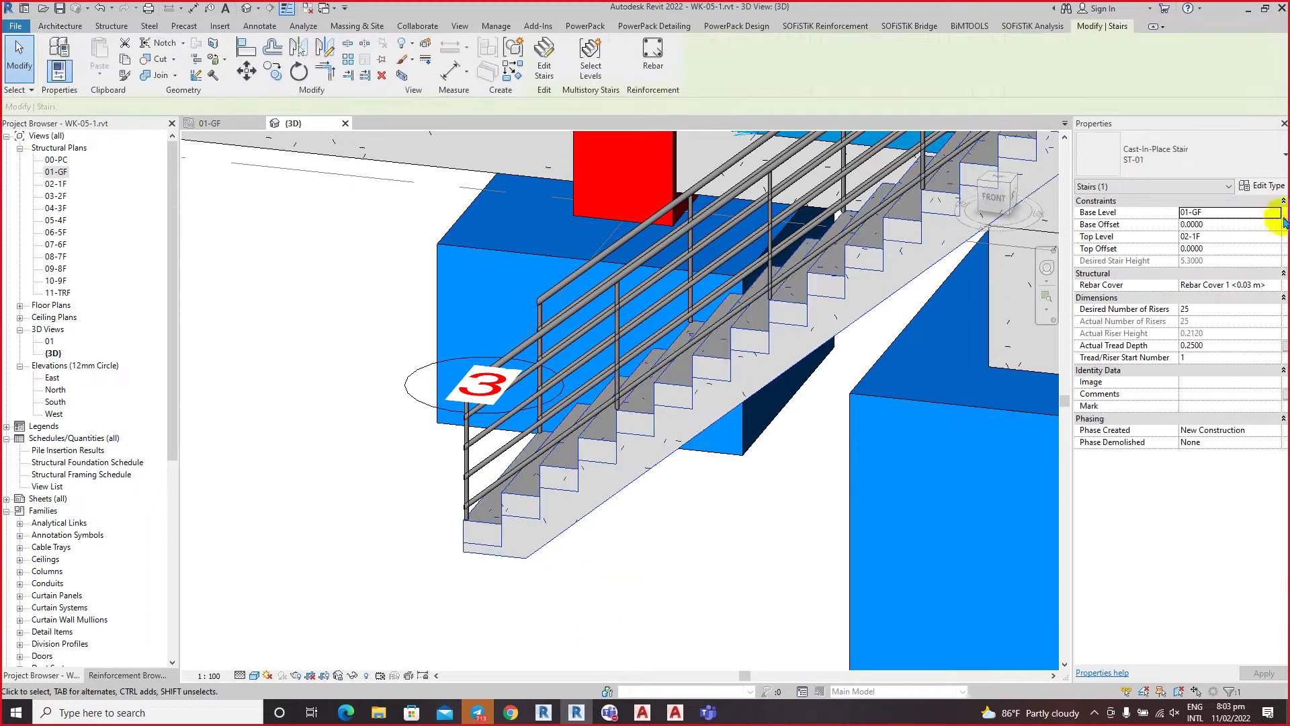
pyautogui.click(1279, 189)
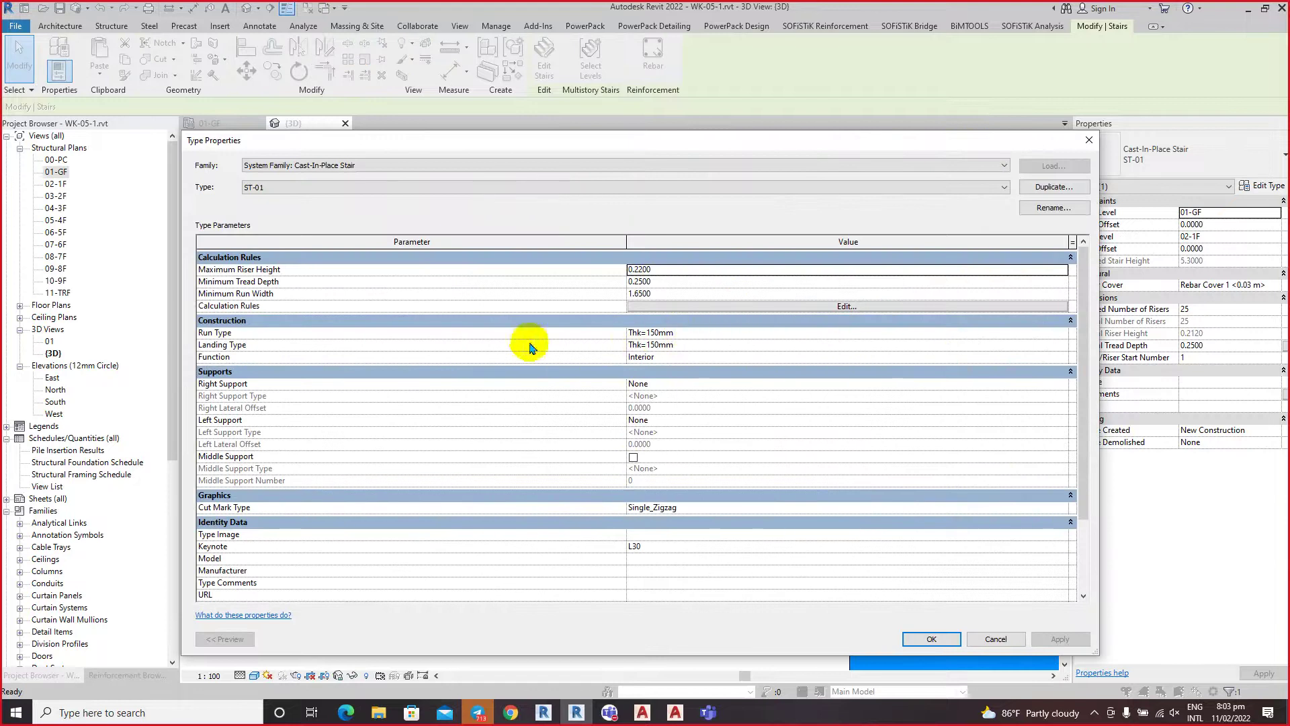
pyautogui.moveTo(621, 342)
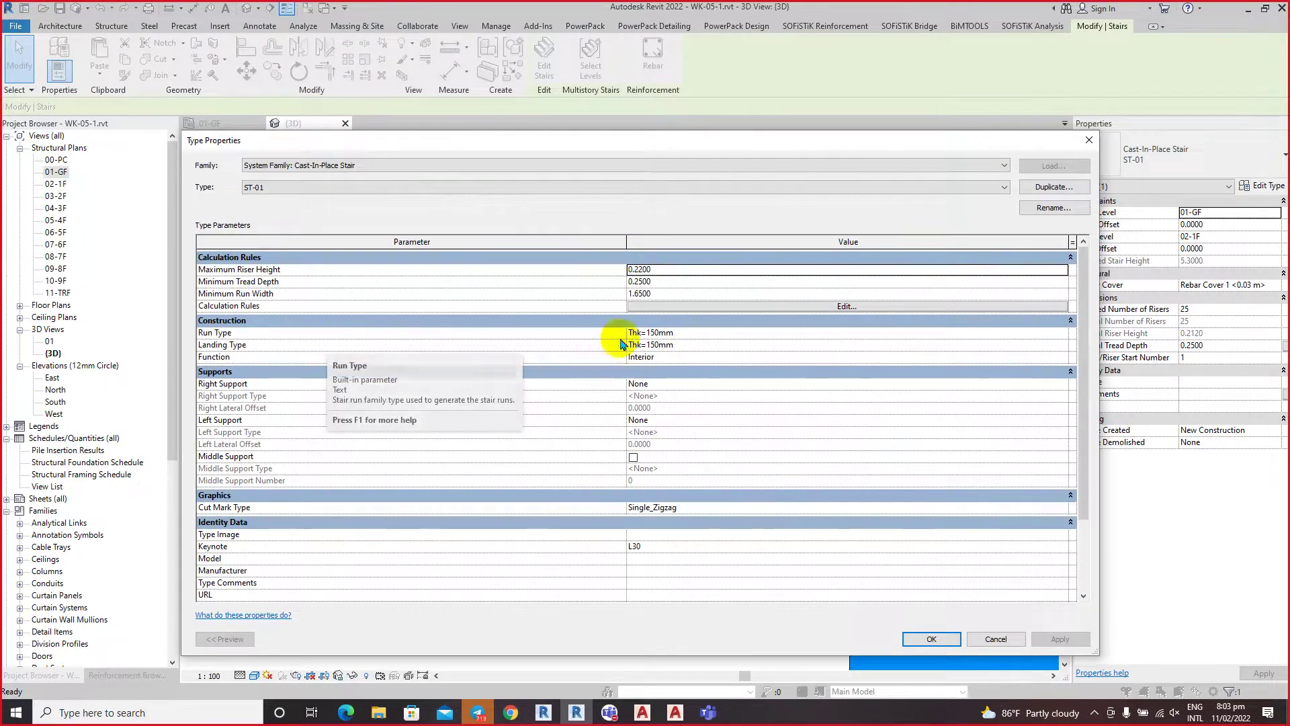
# - Set the Thk=150mm run type's Structural Depth to 0 and close both dialogs
pyautogui.click(659, 331)
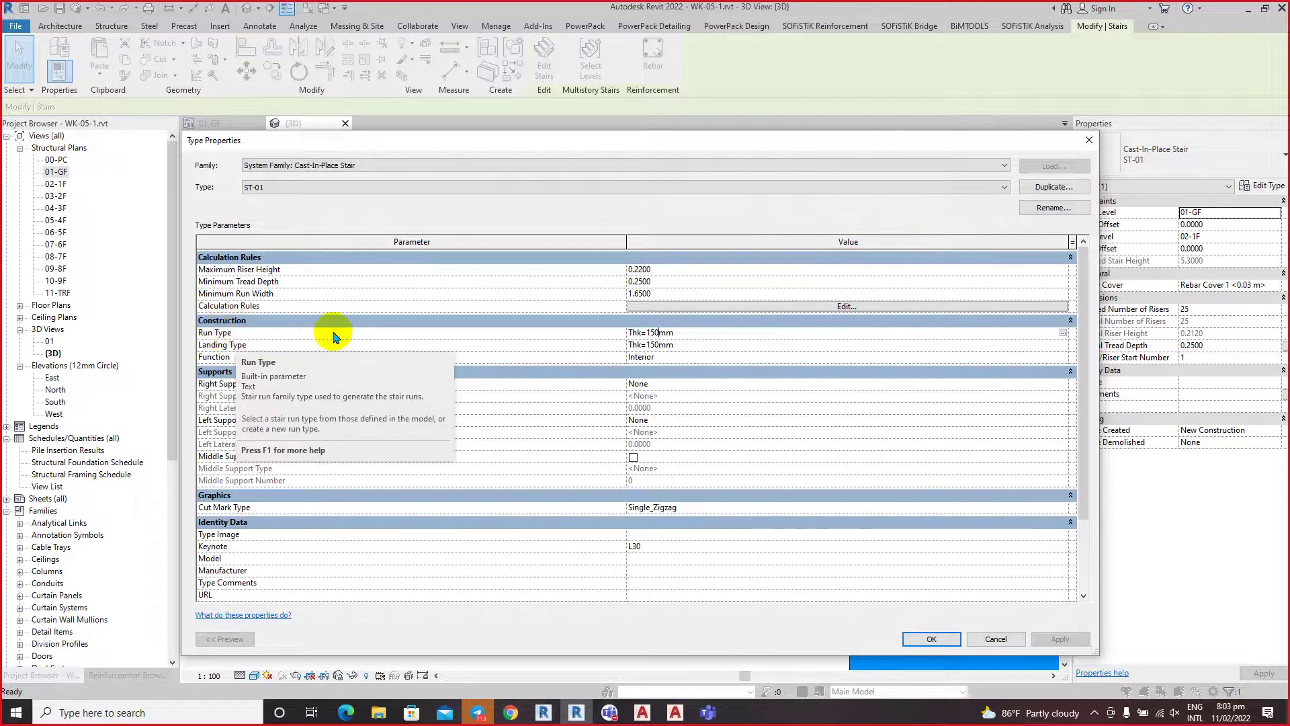
pyautogui.click(629, 334)
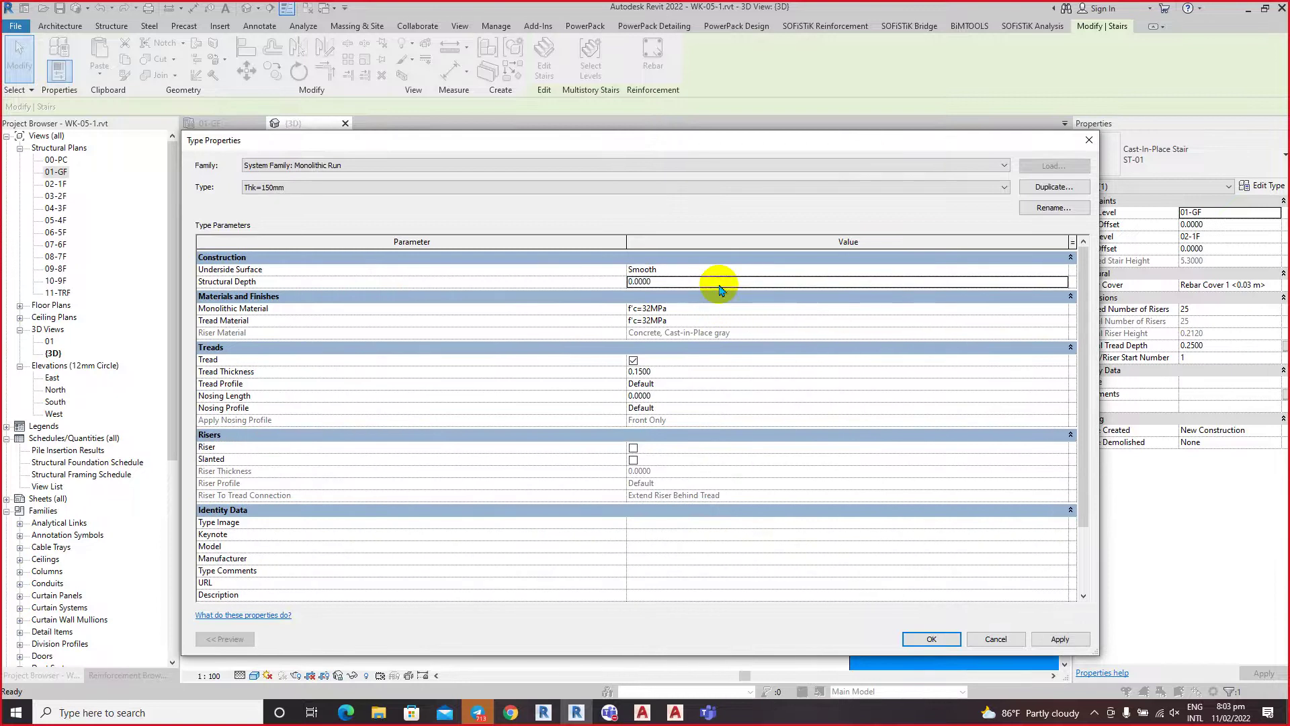
pyautogui.click(931, 635)
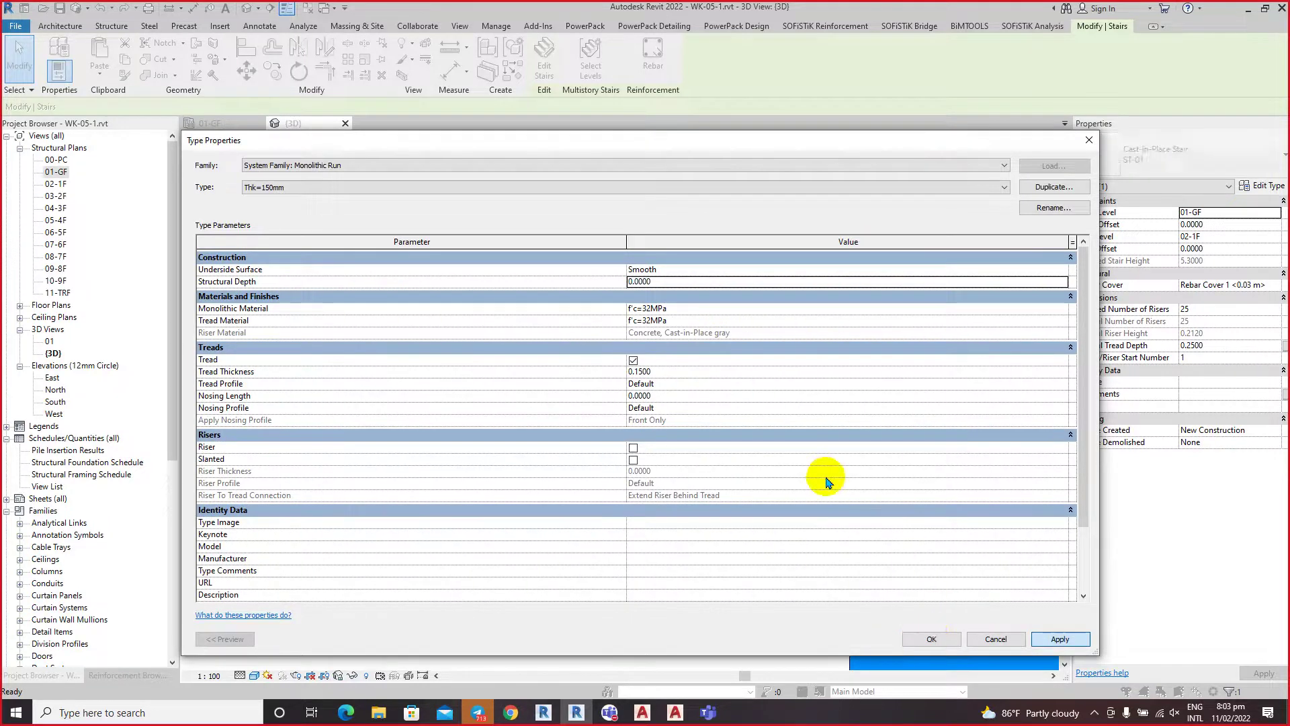
pyautogui.click(935, 638)
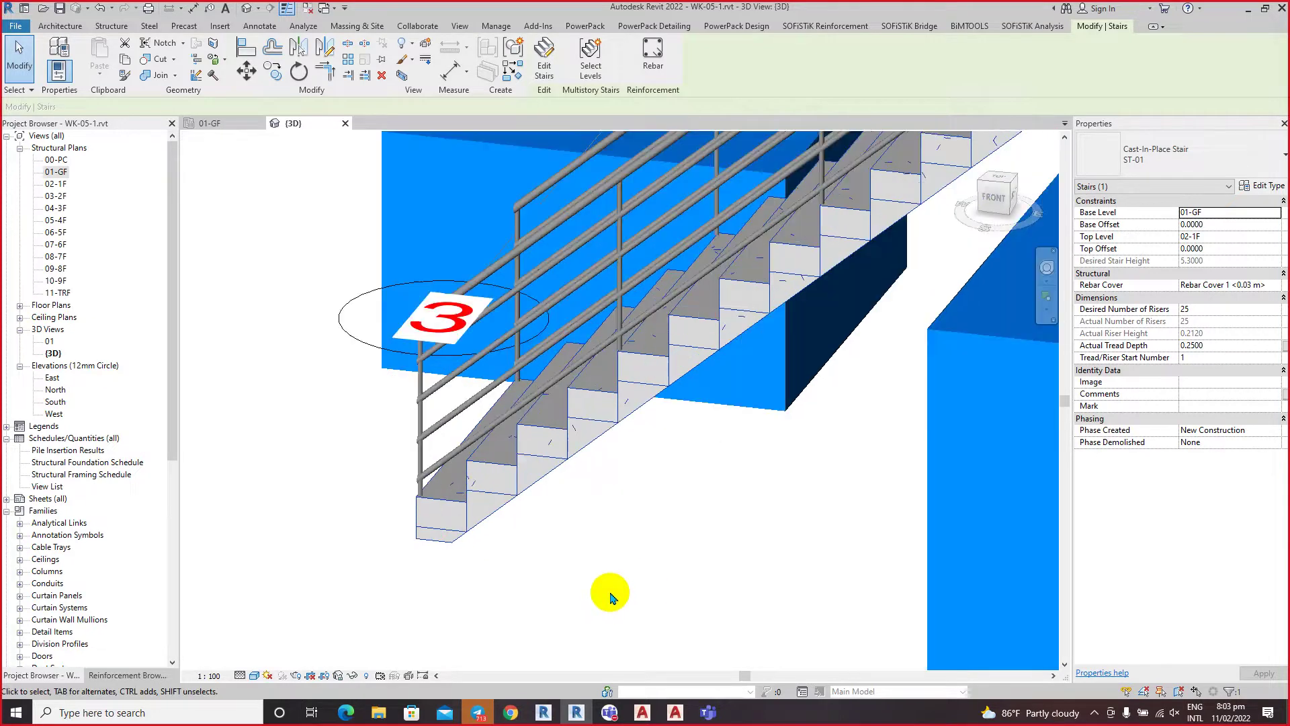
# - Reselect stair ST-01 from a higher orbit and open the Stair Calculator (2R + 1T = 0.66)
pyautogui.click(446, 598)
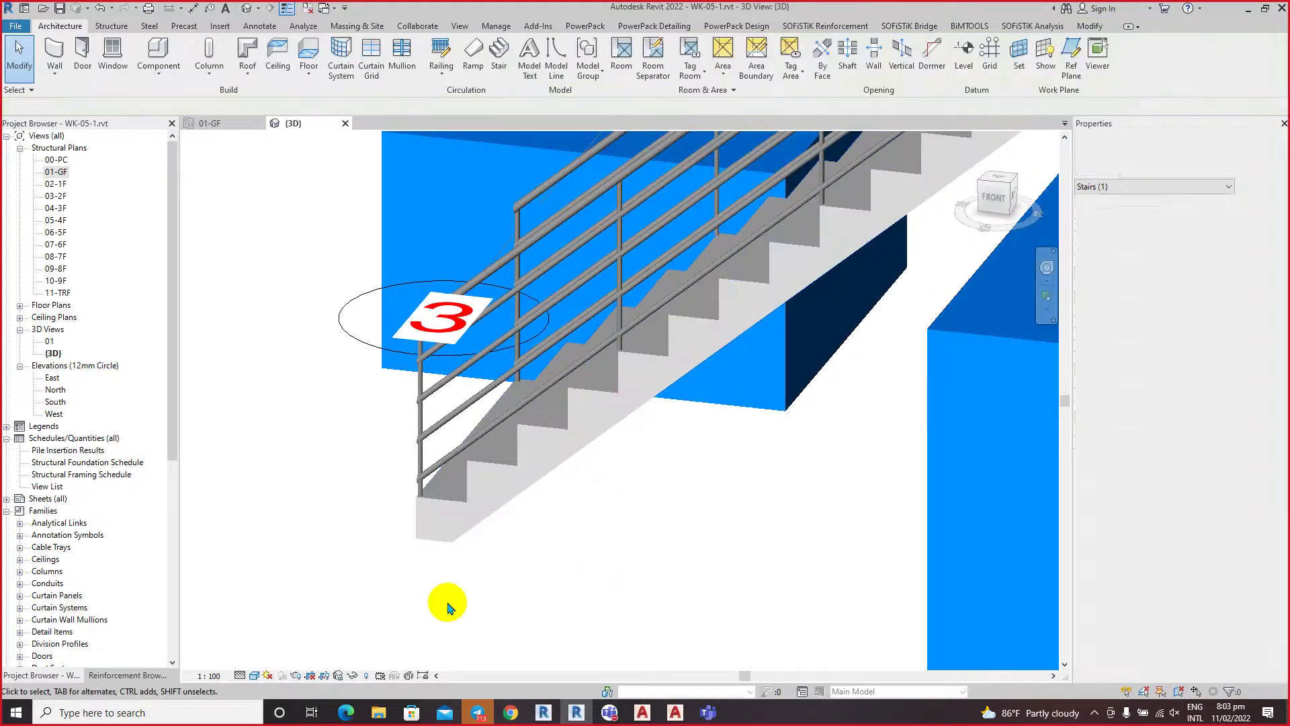
pyautogui.click(479, 469)
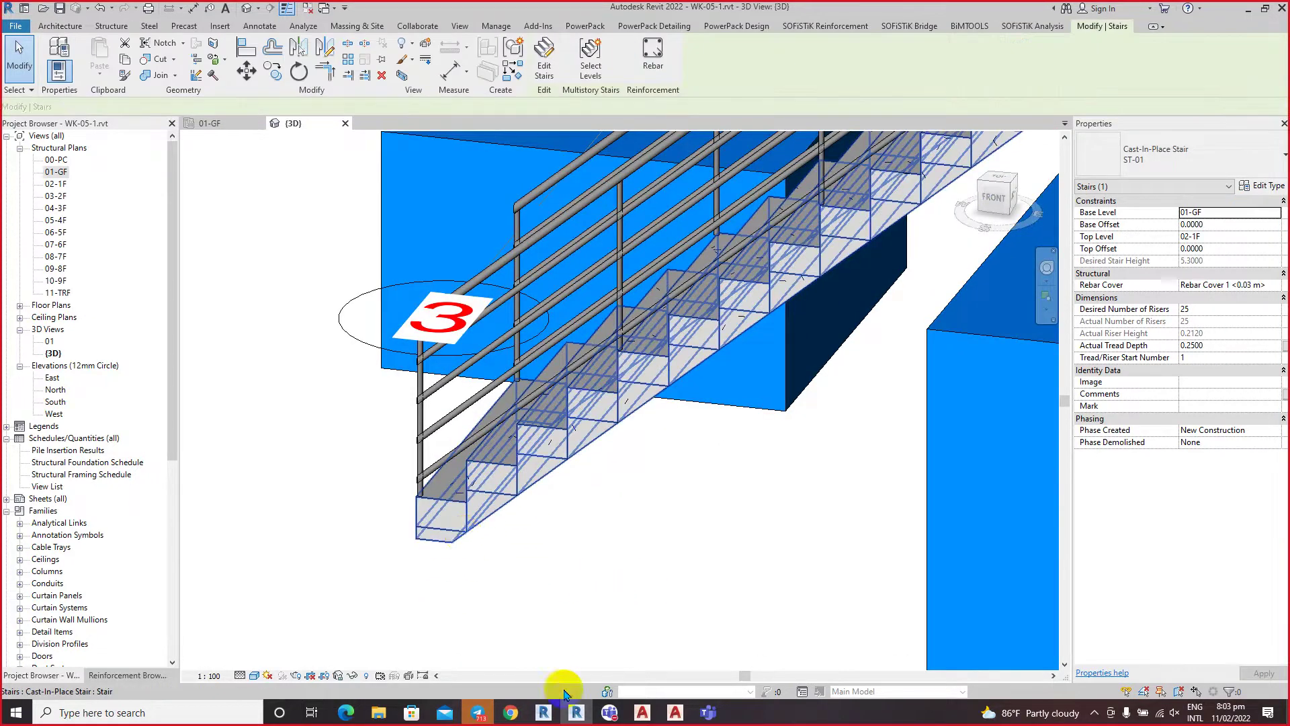
pyautogui.moveTo(585, 614)
pyautogui.keyDown('shift'); pyautogui.mouseDown(button='middle')
pyautogui.moveTo(591, 577)
pyautogui.moveTo(668, 591)
pyautogui.moveTo(596, 541)
pyautogui.moveTo(574, 547)
pyautogui.moveTo(590, 614)
pyautogui.moveTo(541, 449)
pyautogui.mouseUp(button='middle'); pyautogui.keyUp('shift')
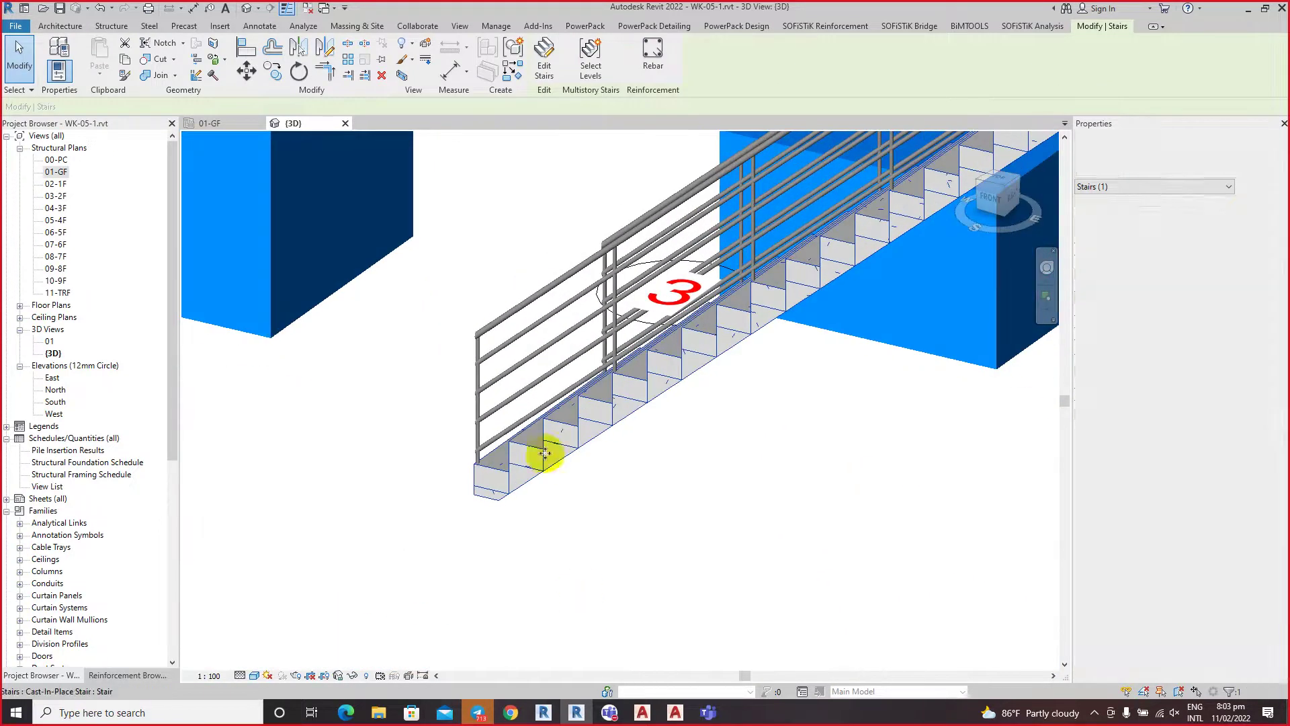
pyautogui.scroll(3, 542, 449)
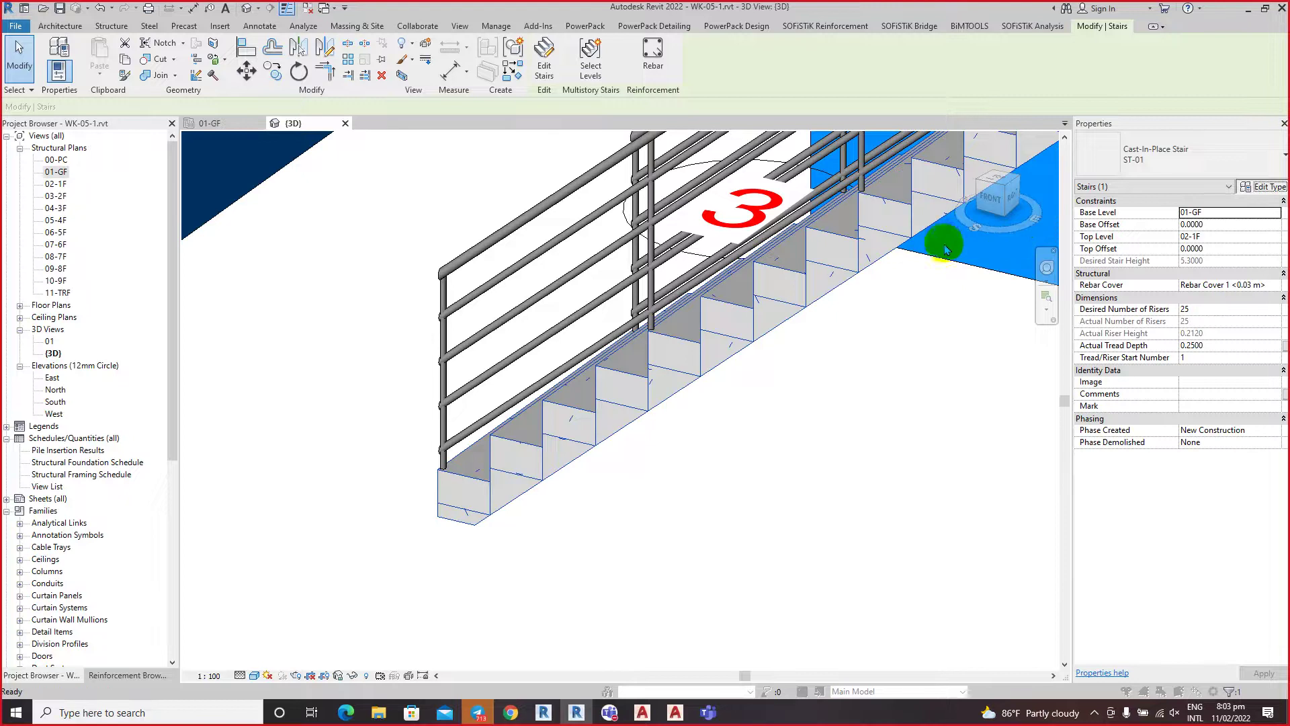
pyautogui.doubleClick(946, 249)
# - Check the stair calculation rules, then set the Thk=150mm run type's structural depth to 0.1500
pyautogui.click(747, 308)
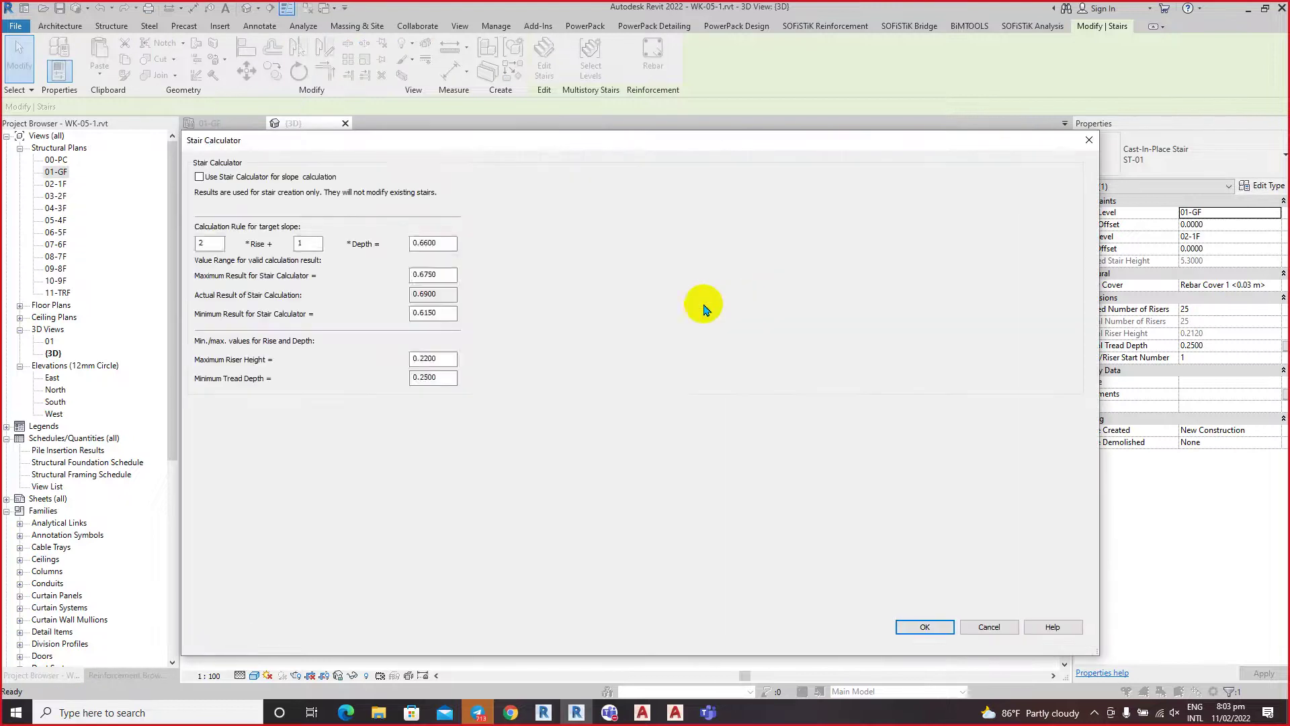
pyautogui.click(1006, 629)
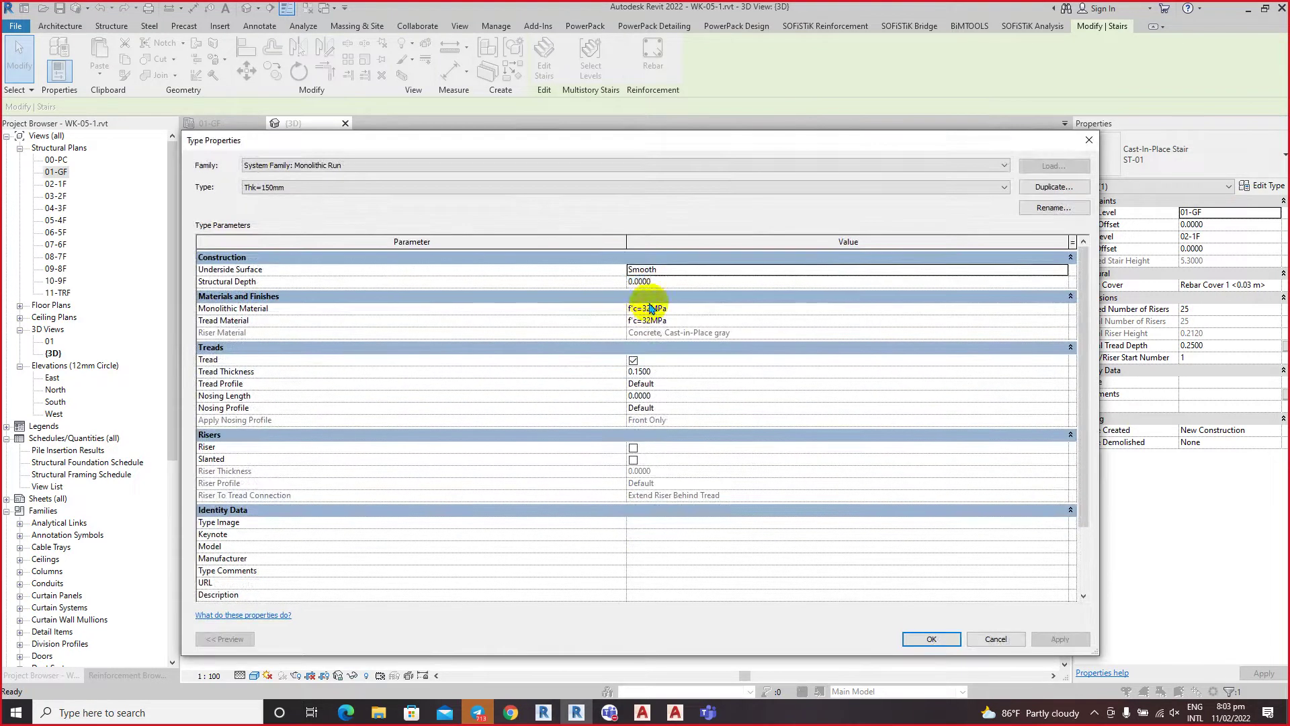
pyautogui.click(668, 280)
pyautogui.click(649, 371)
pyautogui.write('0.0010')
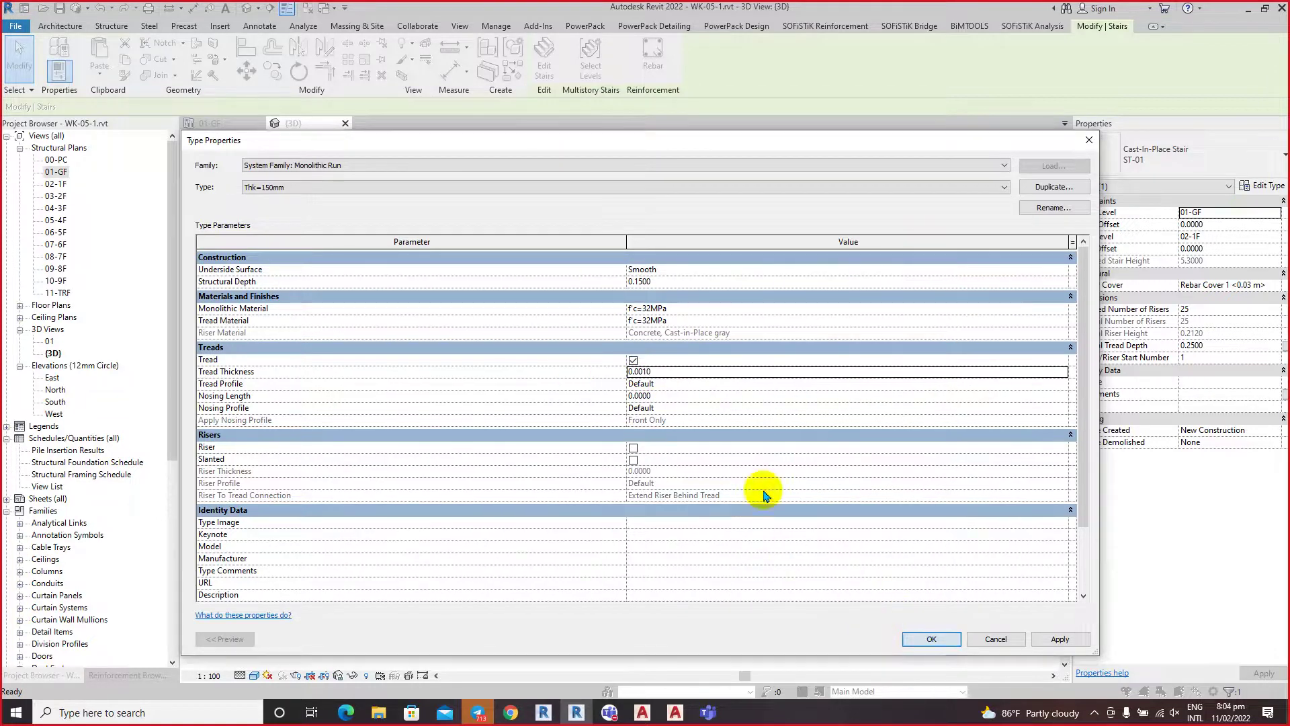
pyautogui.press('Return')
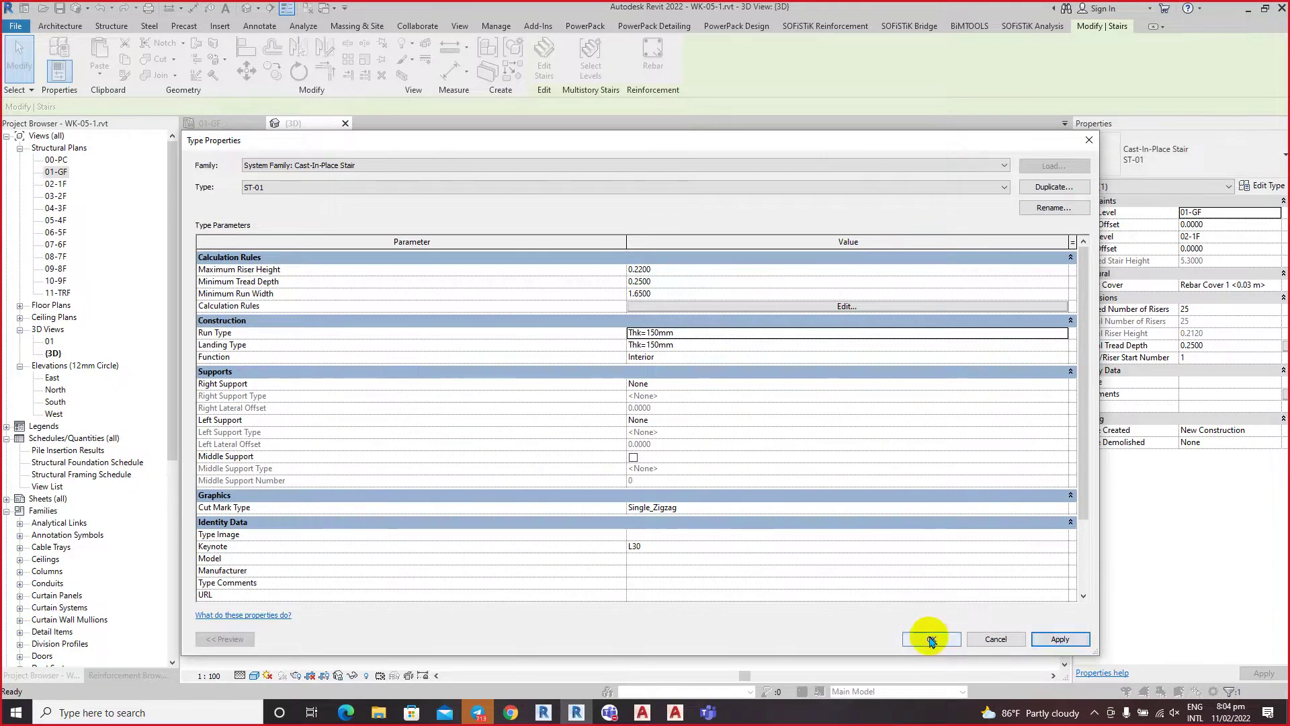
pyautogui.click(901, 639)
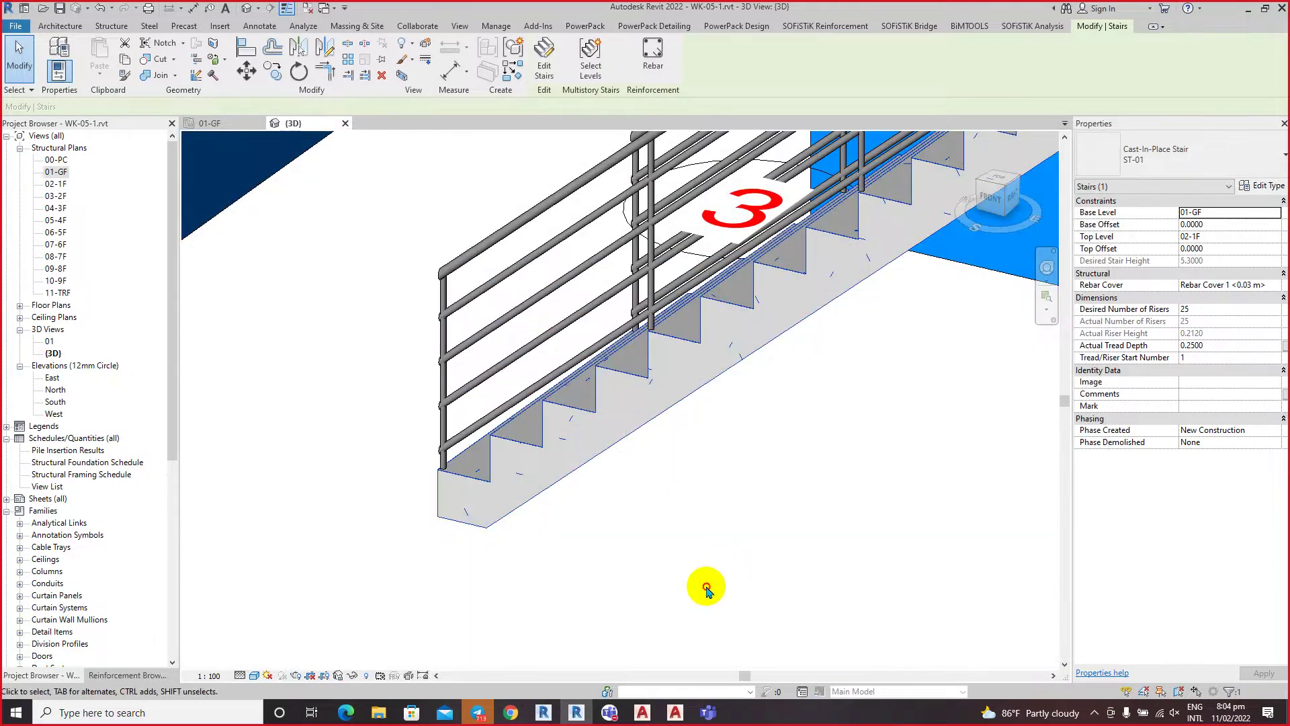
# - Orbit the 3D view to a low side angle and select the ST-01 stair
pyautogui.moveTo(706, 583)
pyautogui.keyDown('shift'); pyautogui.mouseDown(button='middle')
pyautogui.moveTo(691, 591)
pyautogui.moveTo(740, 608)
pyautogui.moveTo(628, 598)
pyautogui.mouseUp(button='middle'); pyautogui.keyUp('shift')
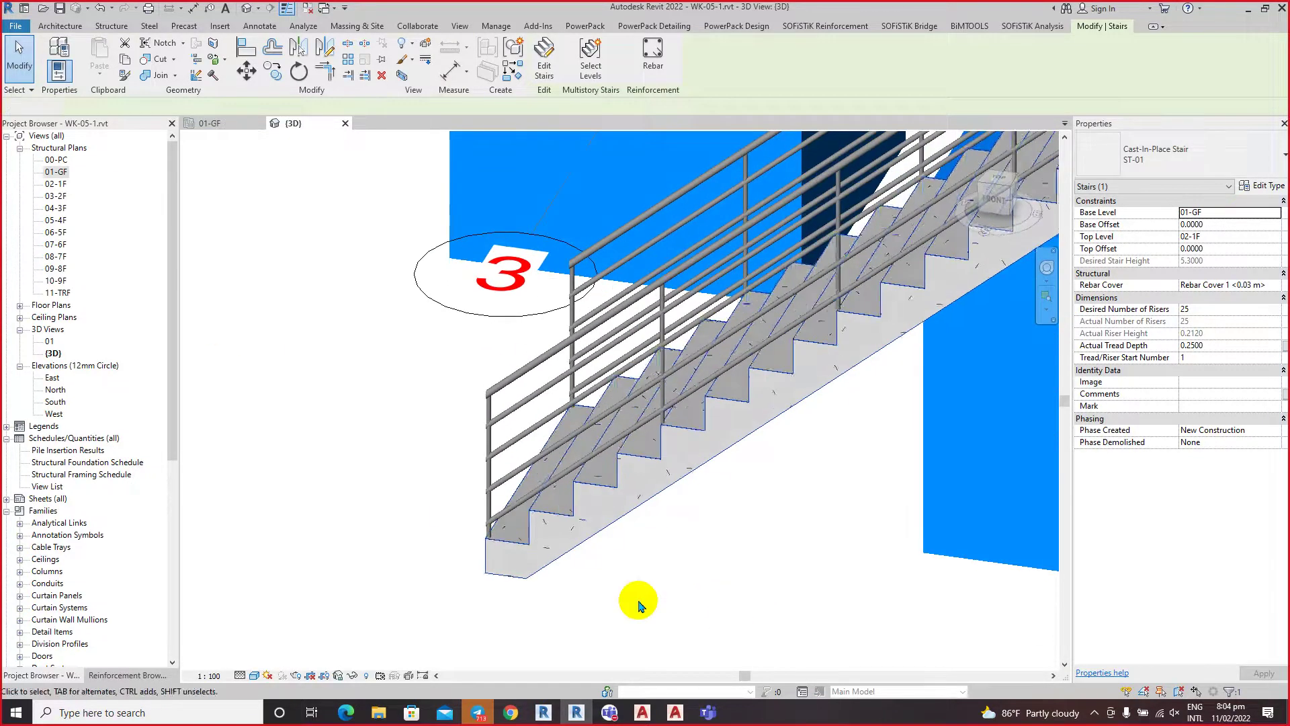
pyautogui.click(628, 599)
pyautogui.click(548, 562)
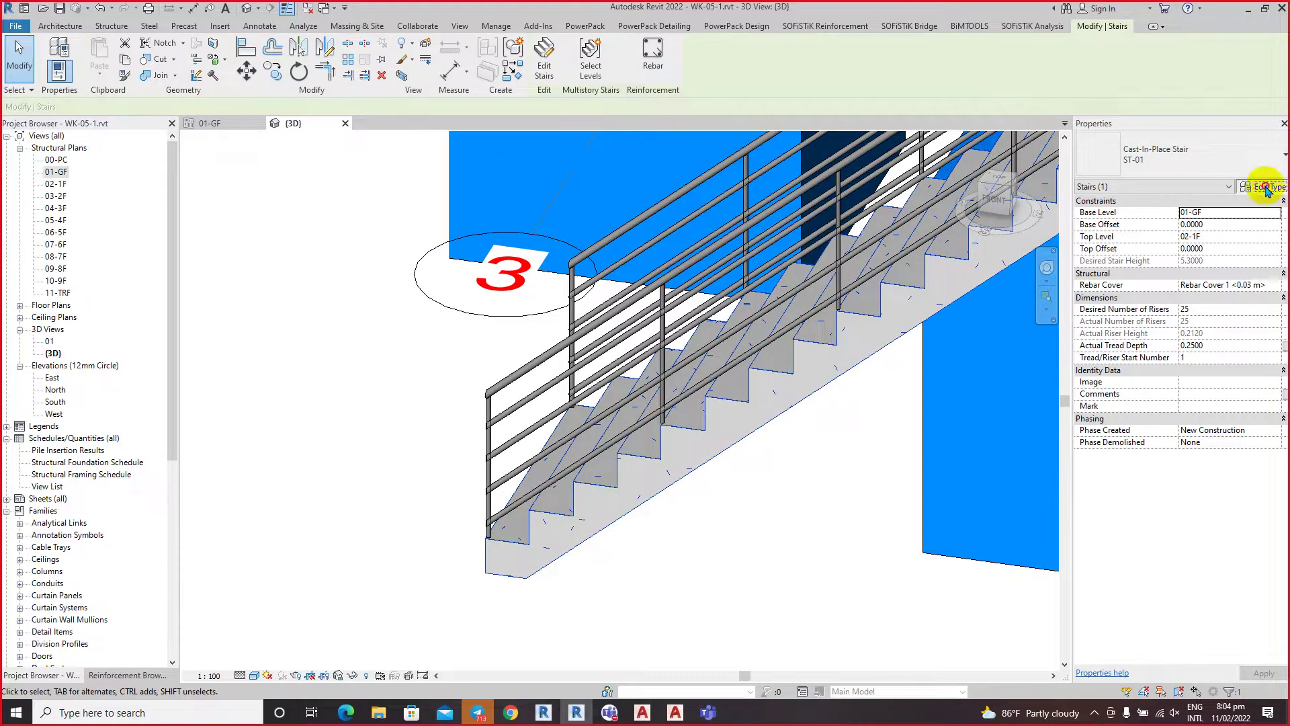
# - Try a zero tread thickness on the Thk=150mm run type and dismiss the resulting error
pyautogui.click(1263, 186)
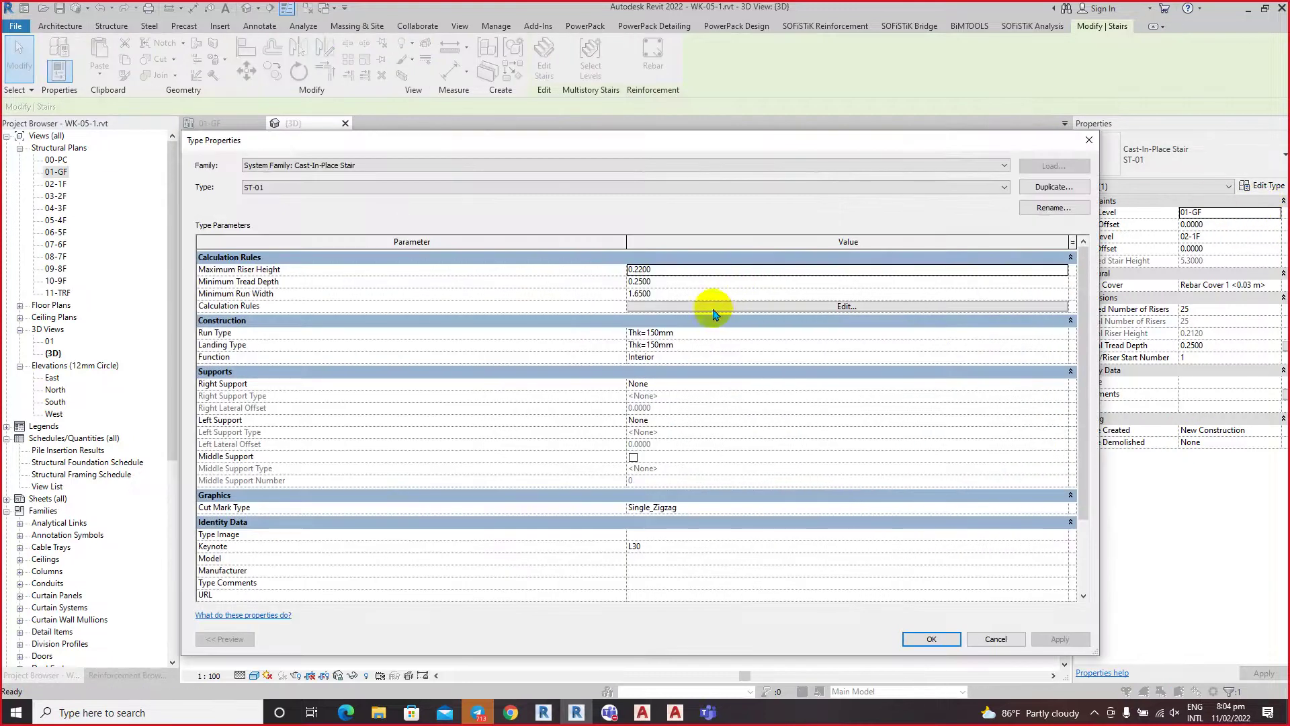
pyautogui.click(947, 331)
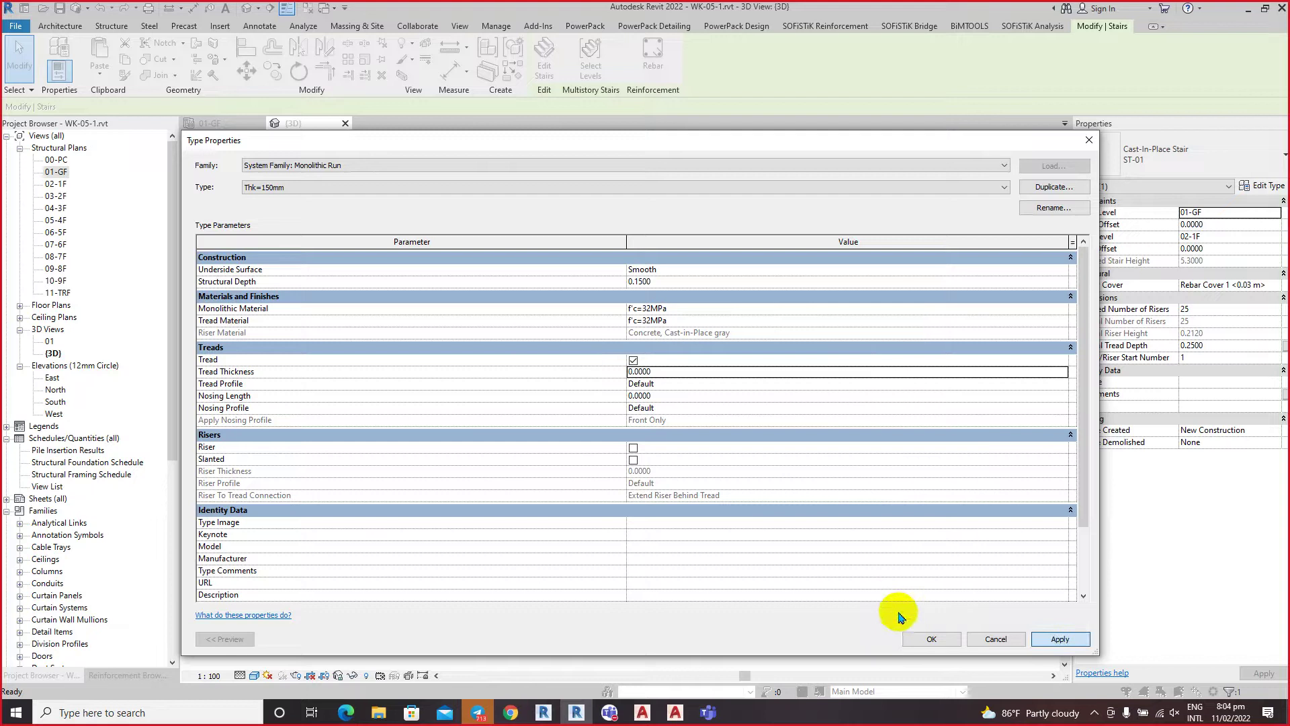
pyautogui.click(922, 638)
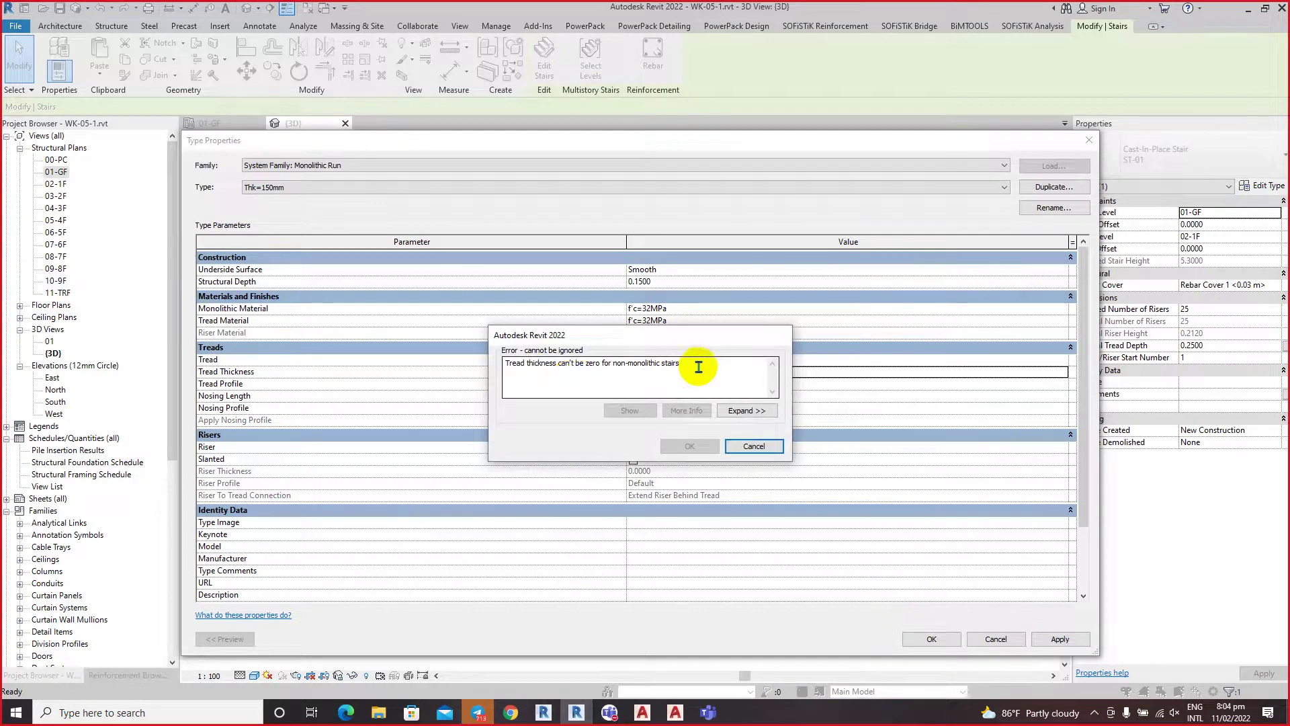
pyautogui.moveTo(699, 367); pyautogui.dragTo(412, 367)
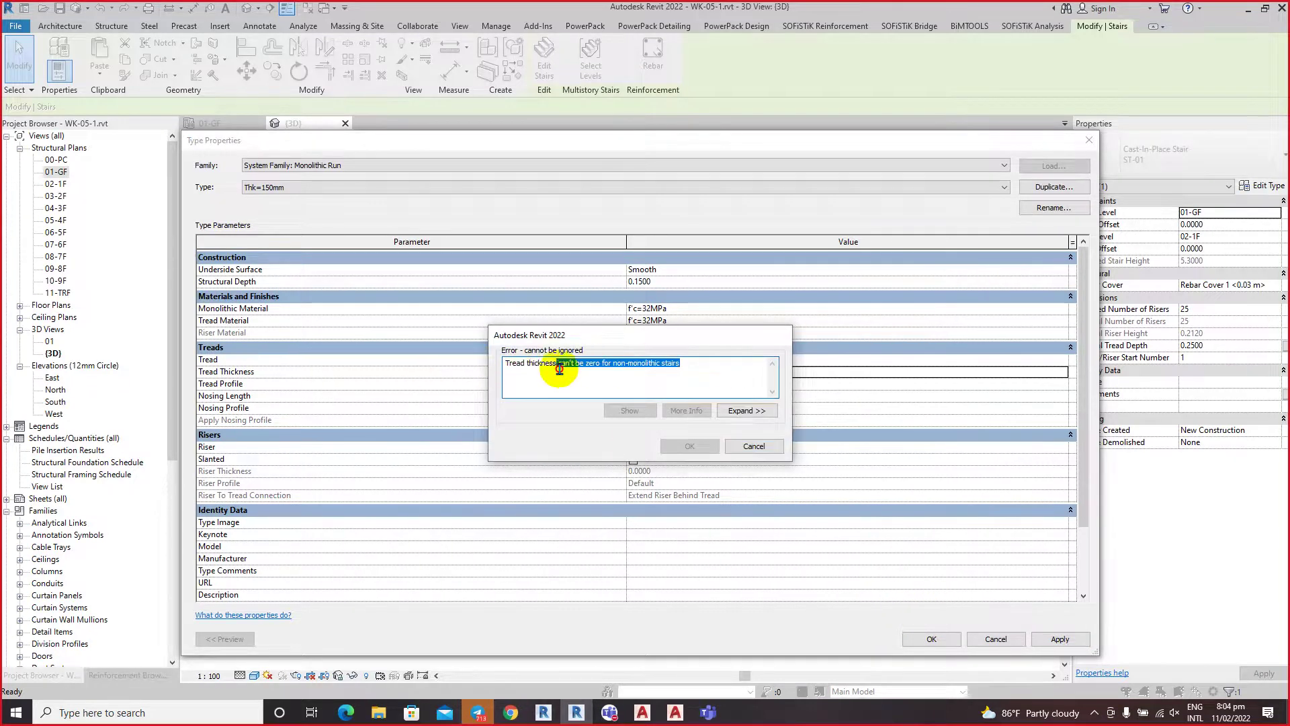
pyautogui.moveTo(559, 368); pyautogui.dragTo(488, 348)
pyautogui.click(753, 446)
pyautogui.write('0.001')
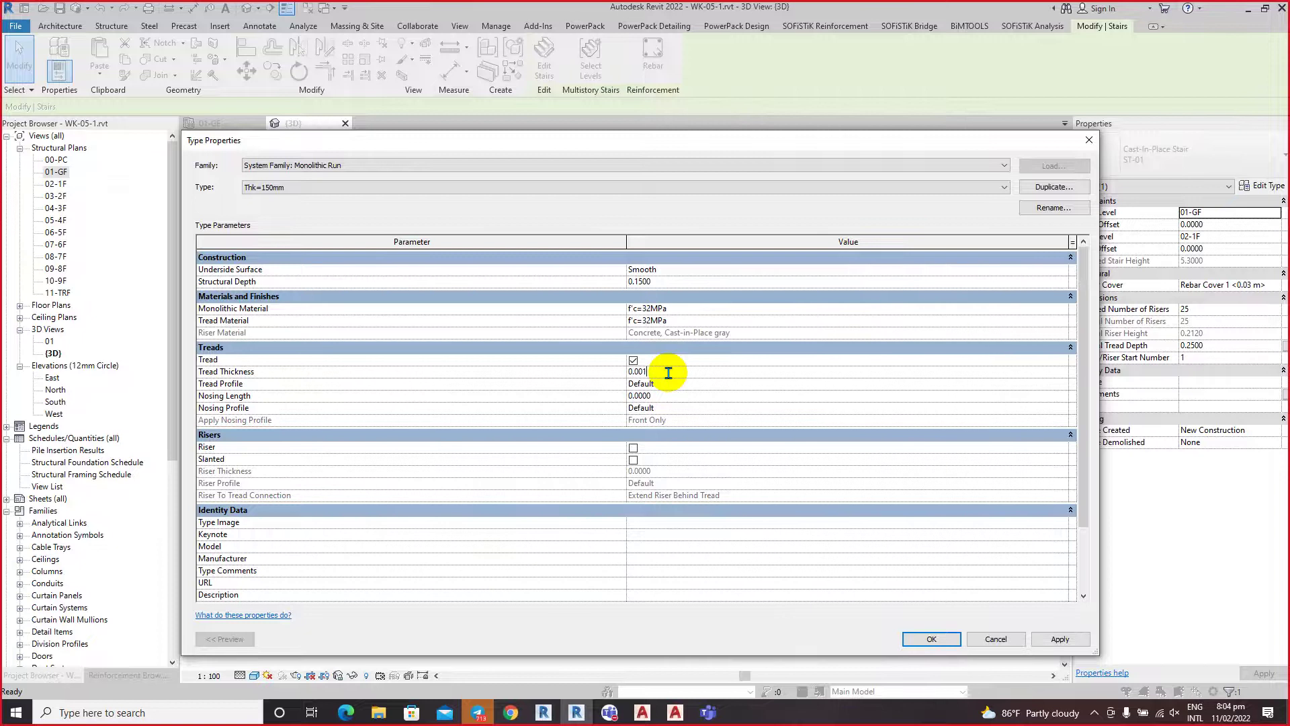
# - Commit a 0.0010 tread thickness and close both Type Properties dialogs
pyautogui.press('Return')
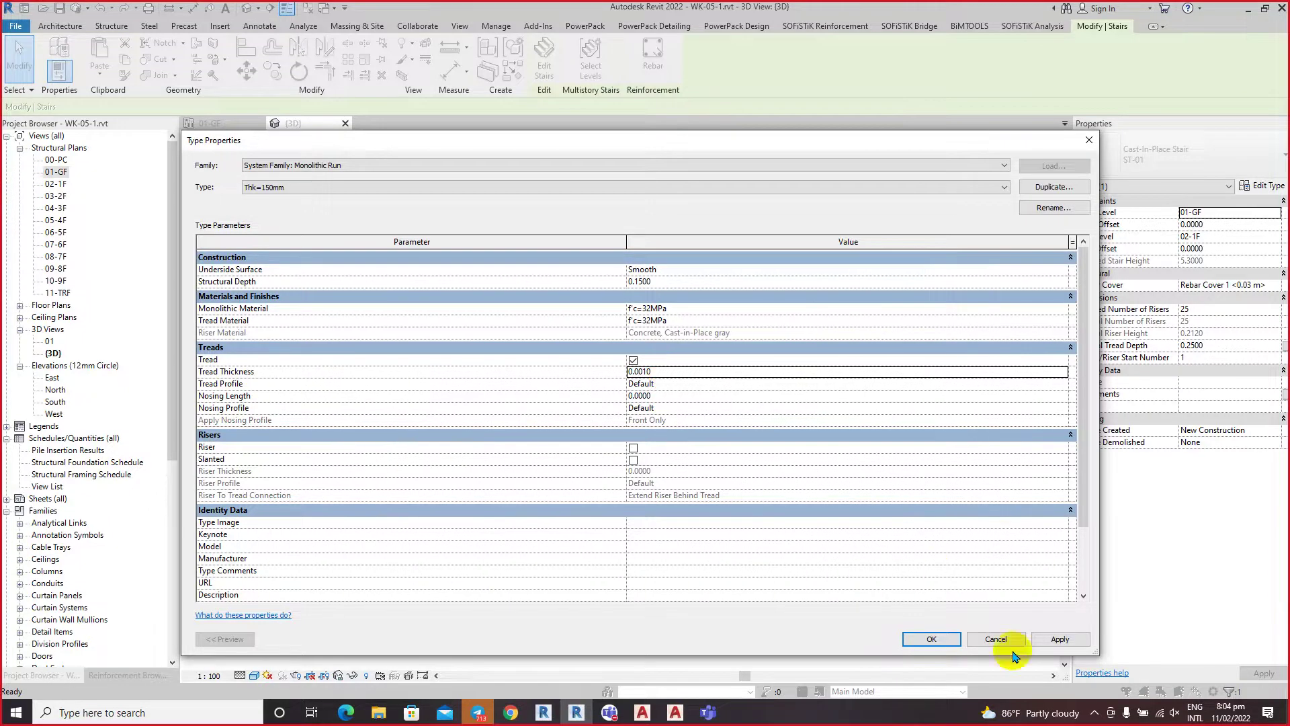
pyautogui.click(1060, 638)
pyautogui.click(935, 638)
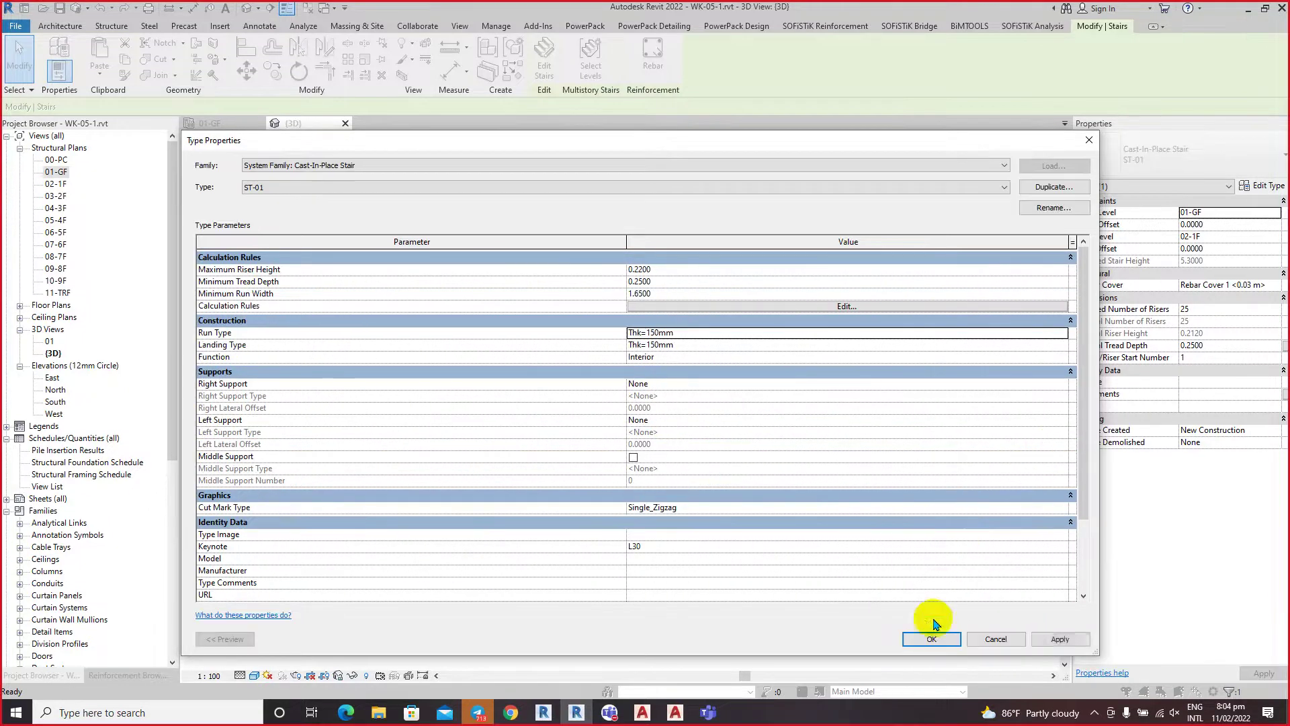
pyautogui.click(931, 638)
pyautogui.press('Escape')
# - Delete both 900mm_Pipe railings from the stair and return to the 01-GF plan
pyautogui.scroll(-3, 821, 557)
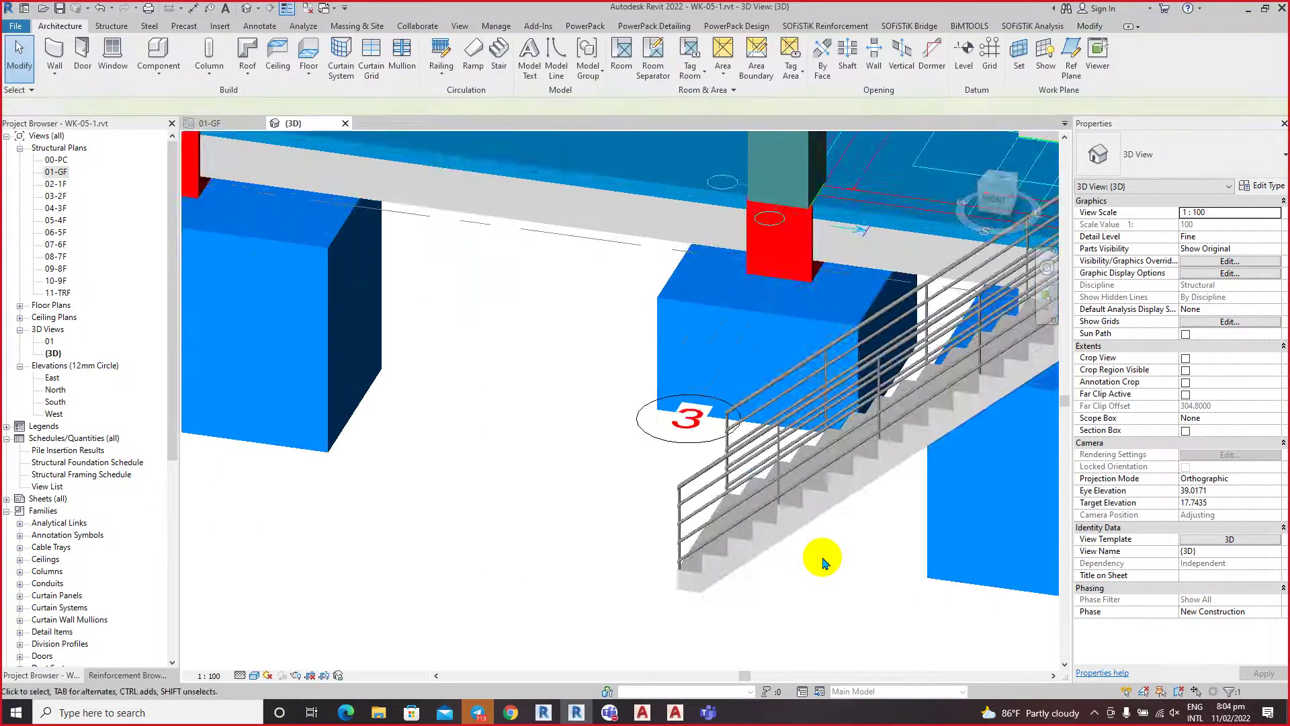
pyautogui.scroll(-3, 821, 546)
pyautogui.moveTo(821, 546)
pyautogui.keyDown('shift'); pyautogui.mouseDown(button='middle')
pyautogui.moveTo(966, 605)
pyautogui.moveTo(951, 582)
pyautogui.moveTo(857, 608)
pyautogui.moveTo(910, 594)
pyautogui.moveTo(916, 533)
pyautogui.moveTo(1103, 527)
pyautogui.moveTo(907, 495)
pyautogui.moveTo(884, 551)
pyautogui.mouseUp(button='middle'); pyautogui.keyUp('shift')
pyautogui.scroll(3, 823, 362)
pyautogui.click(809, 375)
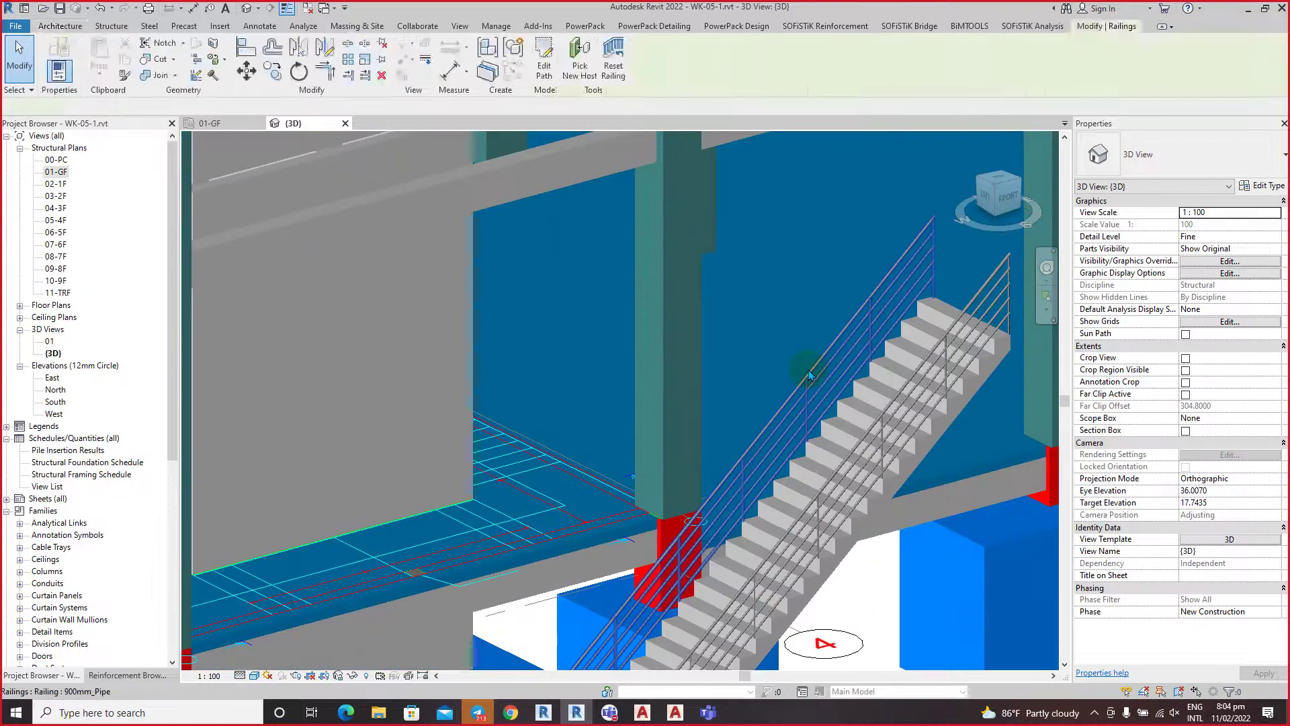
pyautogui.press('Delete')
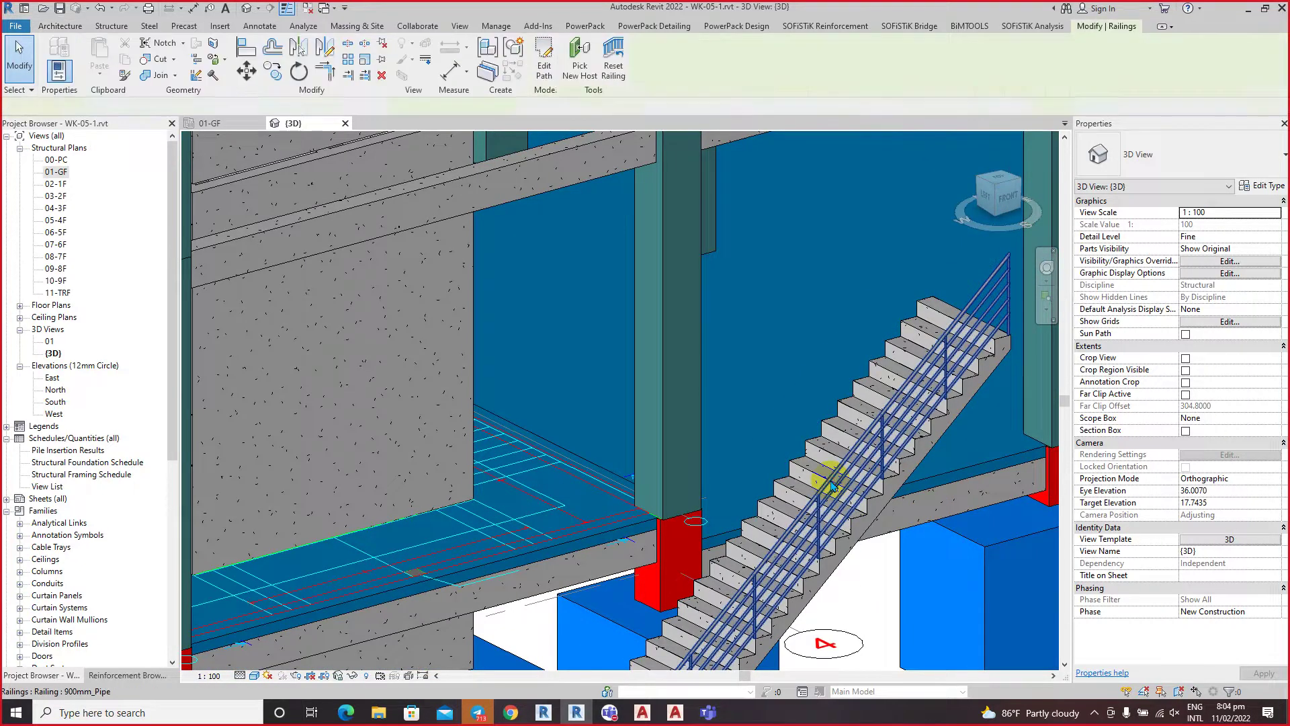
pyautogui.click(831, 485)
pyautogui.press('Delete')
pyautogui.moveTo(836, 545)
pyautogui.keyDown('shift'); pyautogui.mouseDown(button='middle')
pyautogui.moveTo(752, 561)
pyautogui.moveTo(815, 576)
pyautogui.moveTo(901, 562)
pyautogui.mouseUp(button='middle'); pyautogui.keyUp('shift')
pyautogui.click(208, 123)
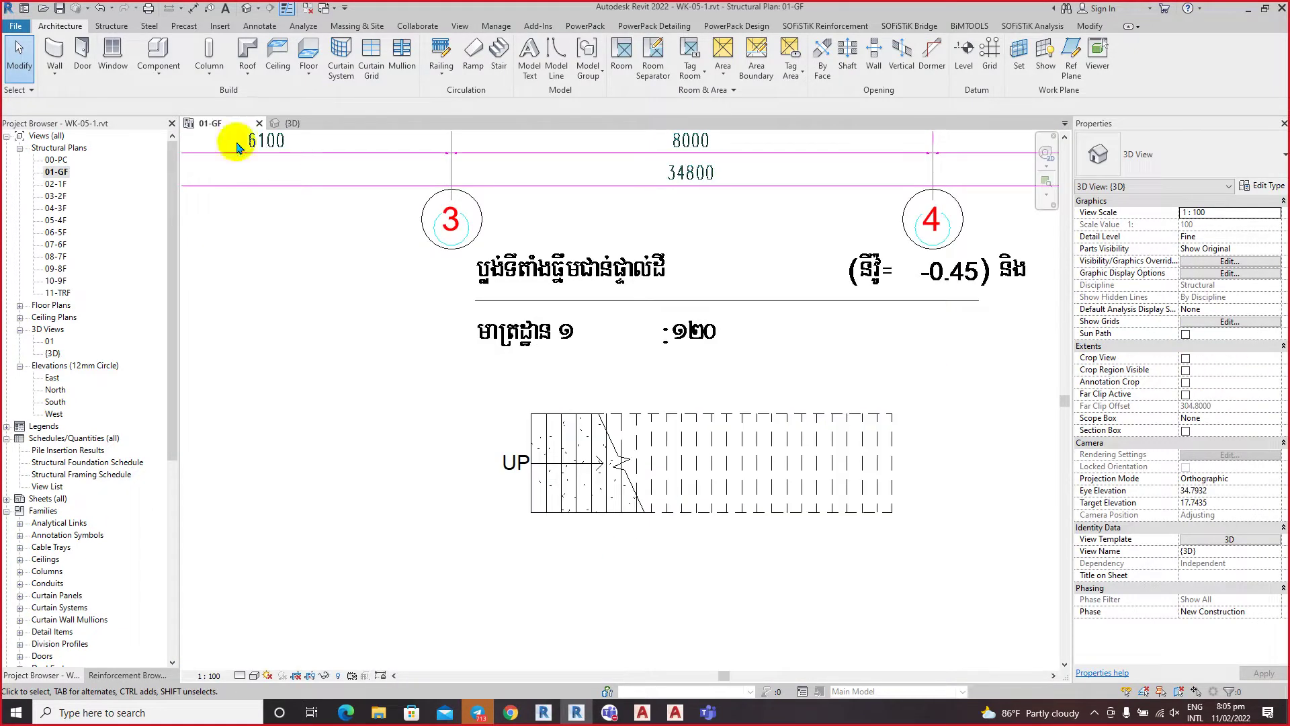
# - Draw a section lengthwise through the stair, shorten its depth, and open the Detail 0 view
pyautogui.click(497, 483)
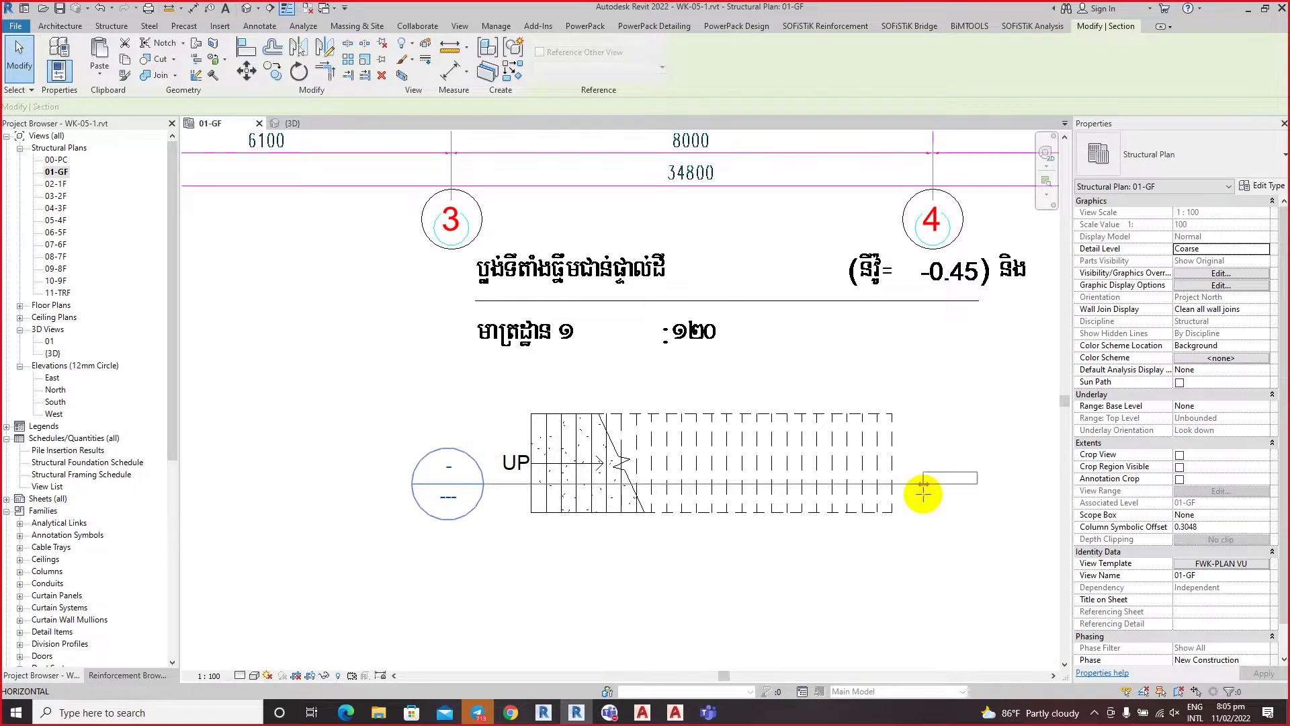
pyautogui.click(924, 493)
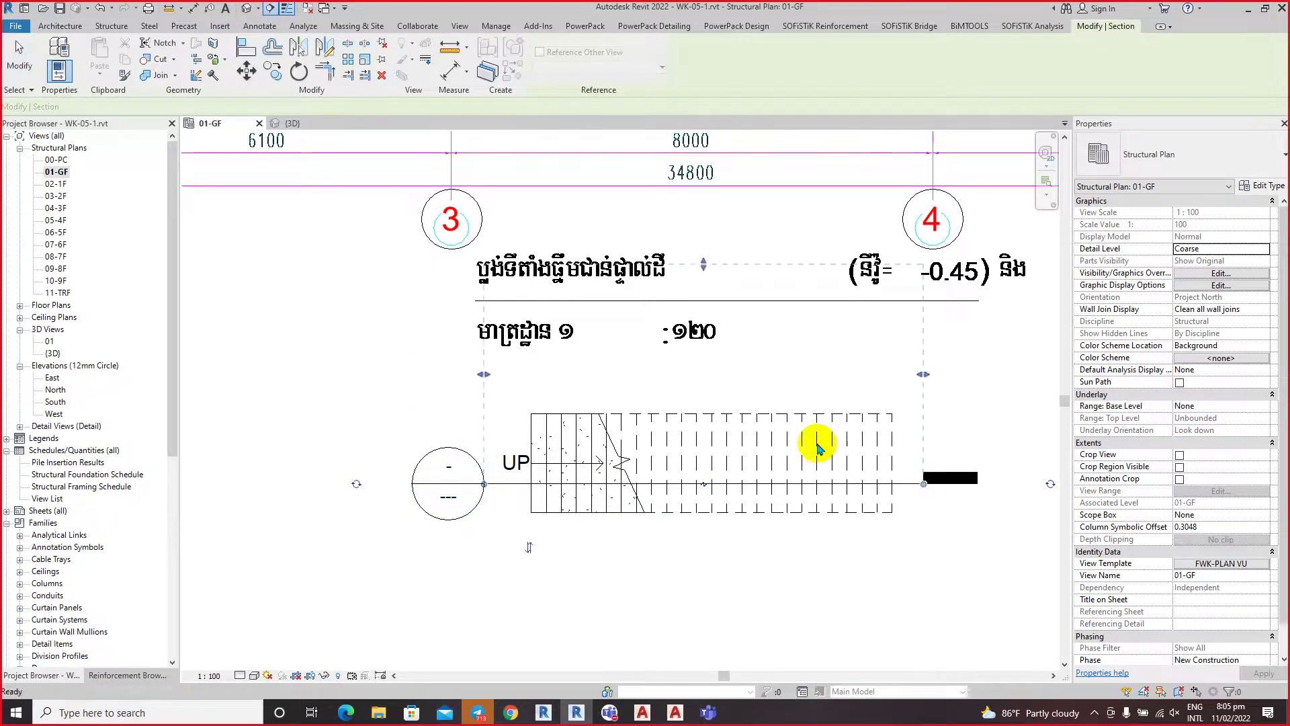
pyautogui.moveTo(704, 264); pyautogui.dragTo(700, 363)
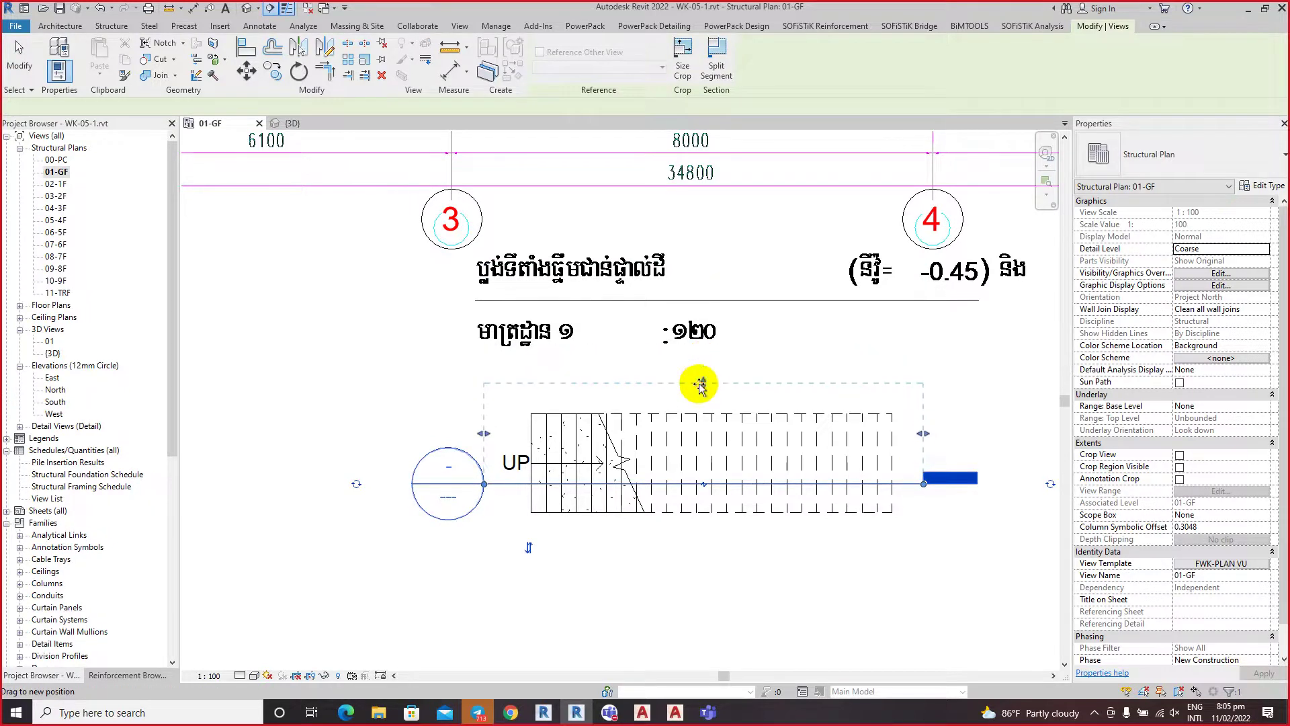
pyautogui.rightClick(700, 385)
pyautogui.click(737, 111)
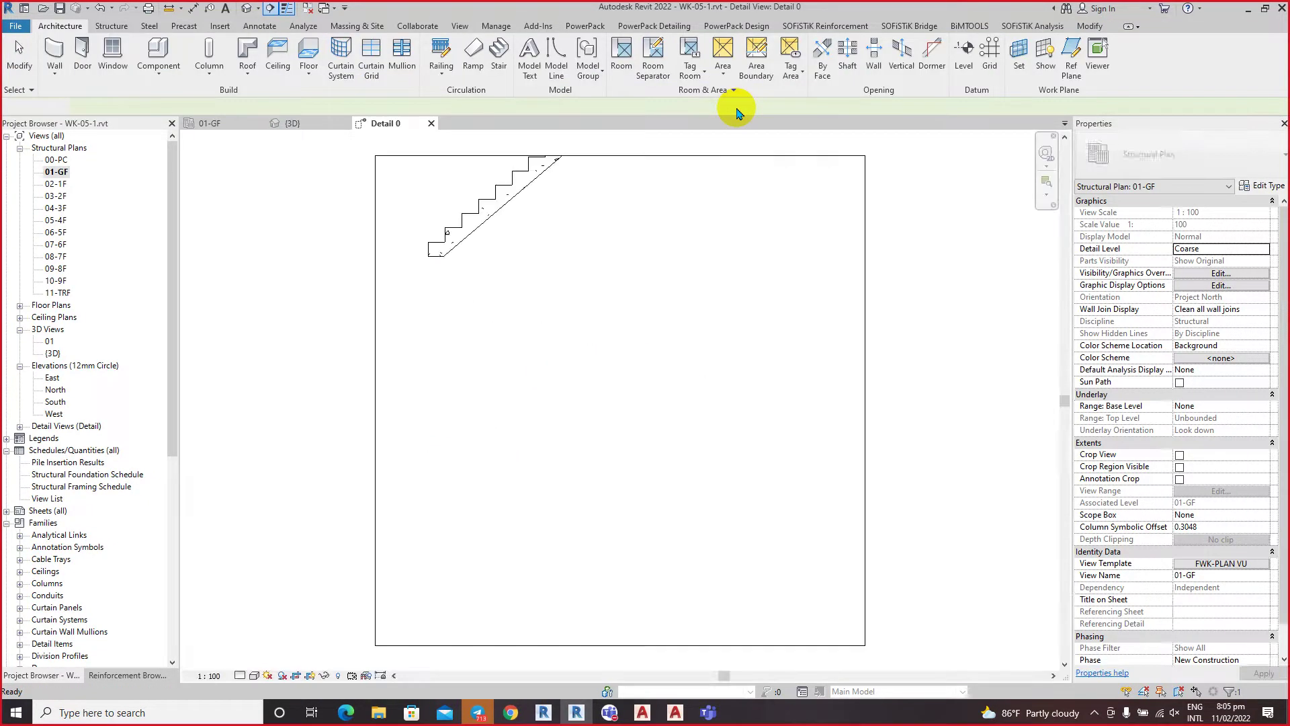
# - Adjust the Detail 0 crop boundary's top and bottom edges to frame the whole stair flight
pyautogui.moveTo(633, 270); pyautogui.dragTo(623, 405, button='middle')
pyautogui.scroll(-2, 613, 377)
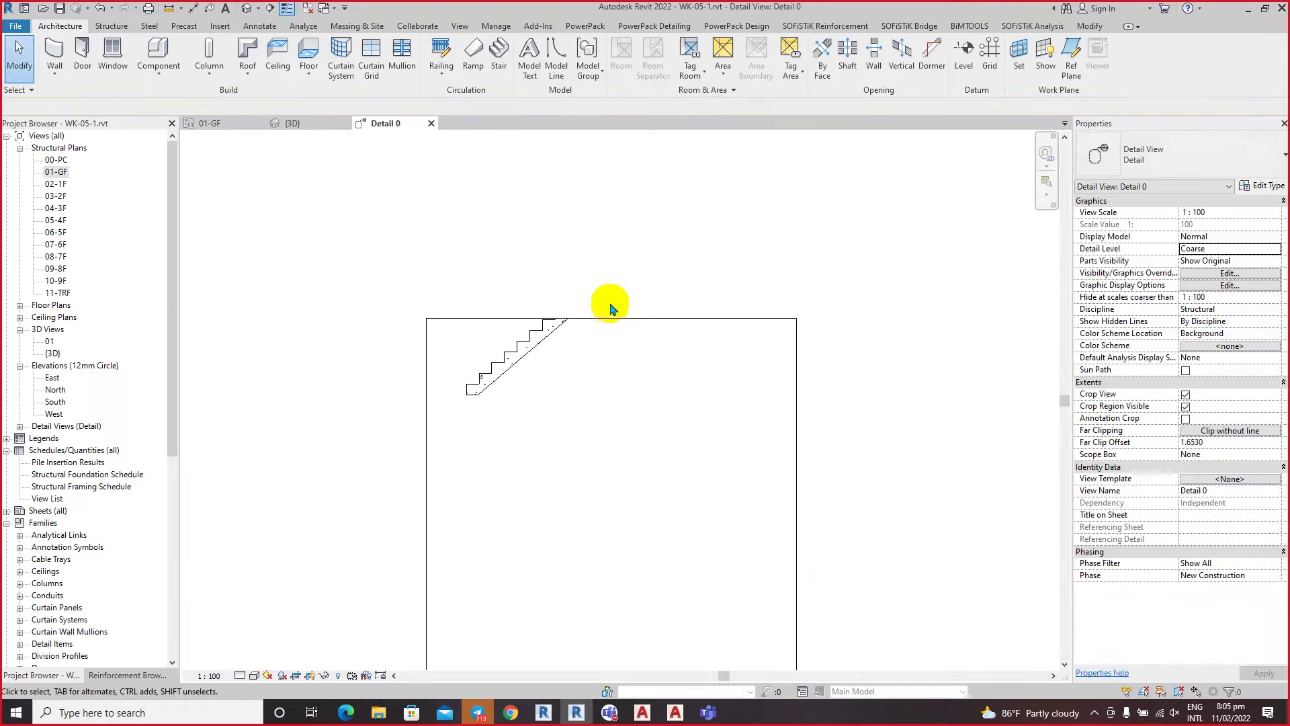
pyautogui.click(611, 319)
pyautogui.moveTo(611, 318); pyautogui.dragTo(611, 178)
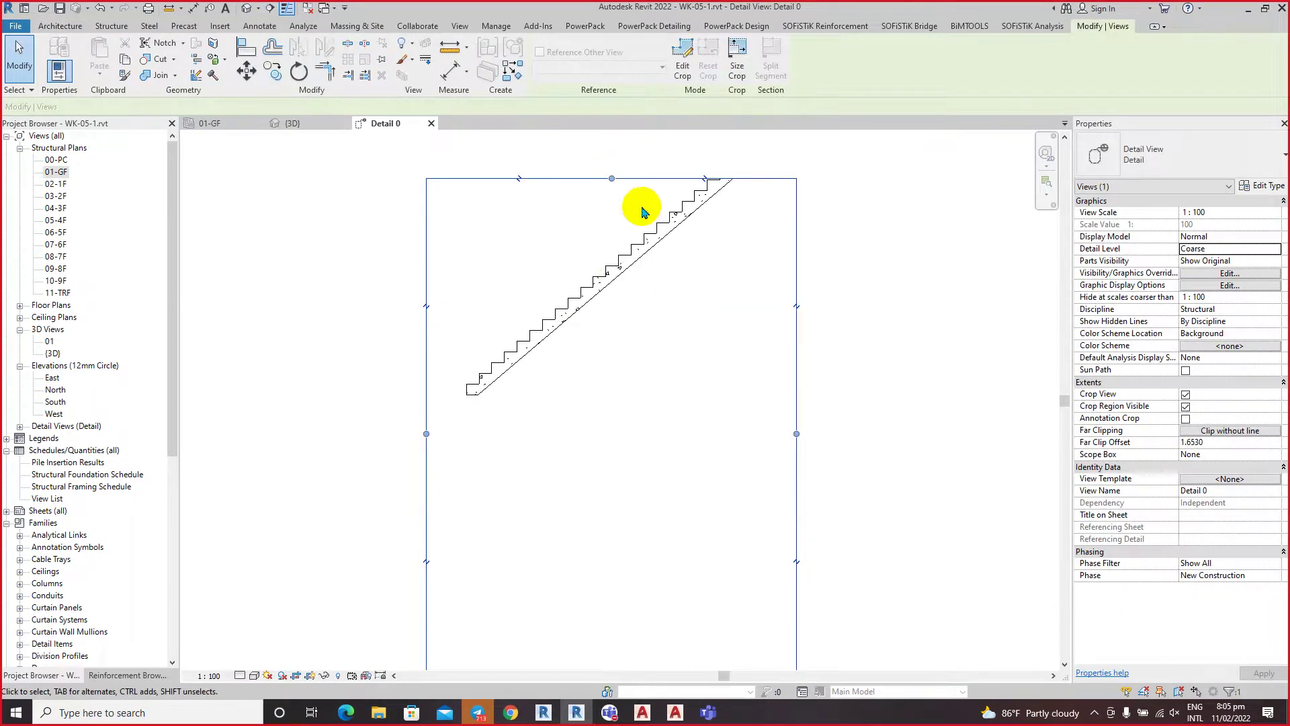
pyautogui.scroll(-1, 638, 207)
pyautogui.moveTo(639, 207); pyautogui.dragTo(656, 330, button='middle')
pyautogui.moveTo(631, 328)
pyautogui.mouseDown()
pyautogui.moveTo(628, 248)
pyautogui.moveTo(615, 304)
pyautogui.mouseUp()
pyautogui.moveTo(613, 441); pyautogui.dragTo(646, 334, button='middle')
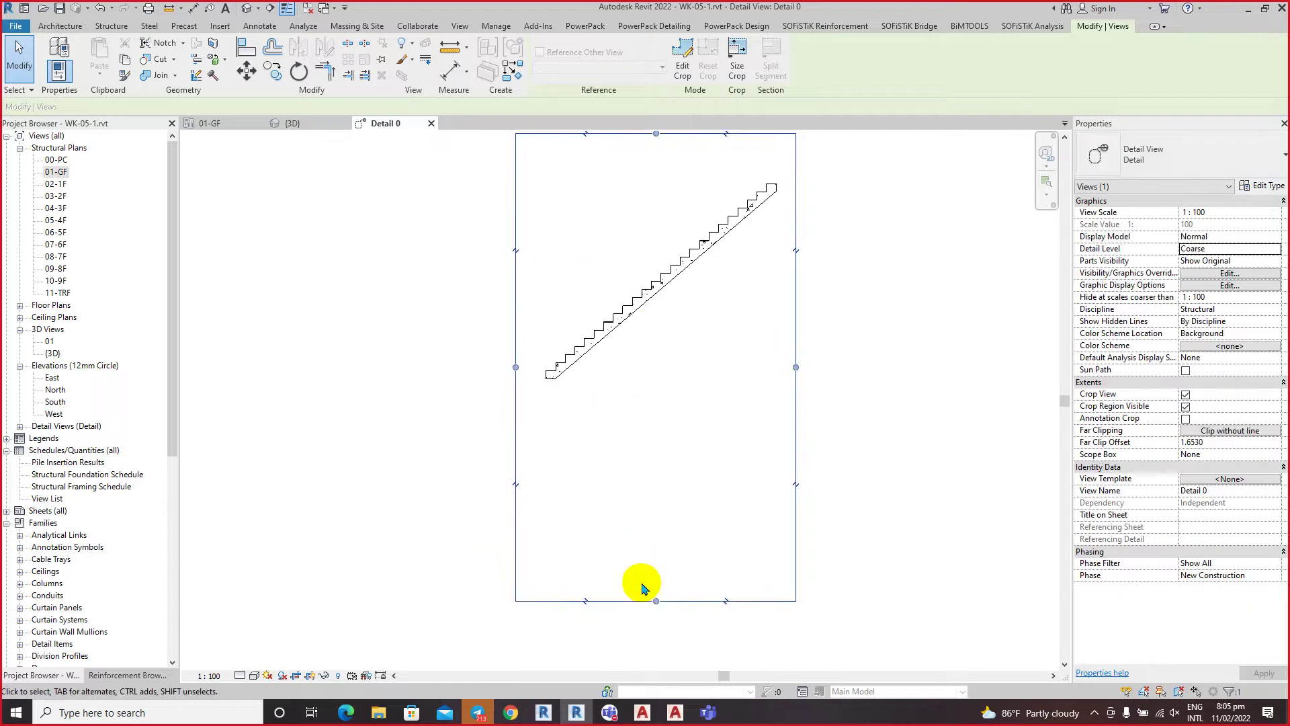
pyautogui.moveTo(641, 587); pyautogui.dragTo(632, 422)
pyautogui.moveTo(633, 156); pyautogui.dragTo(663, 216)
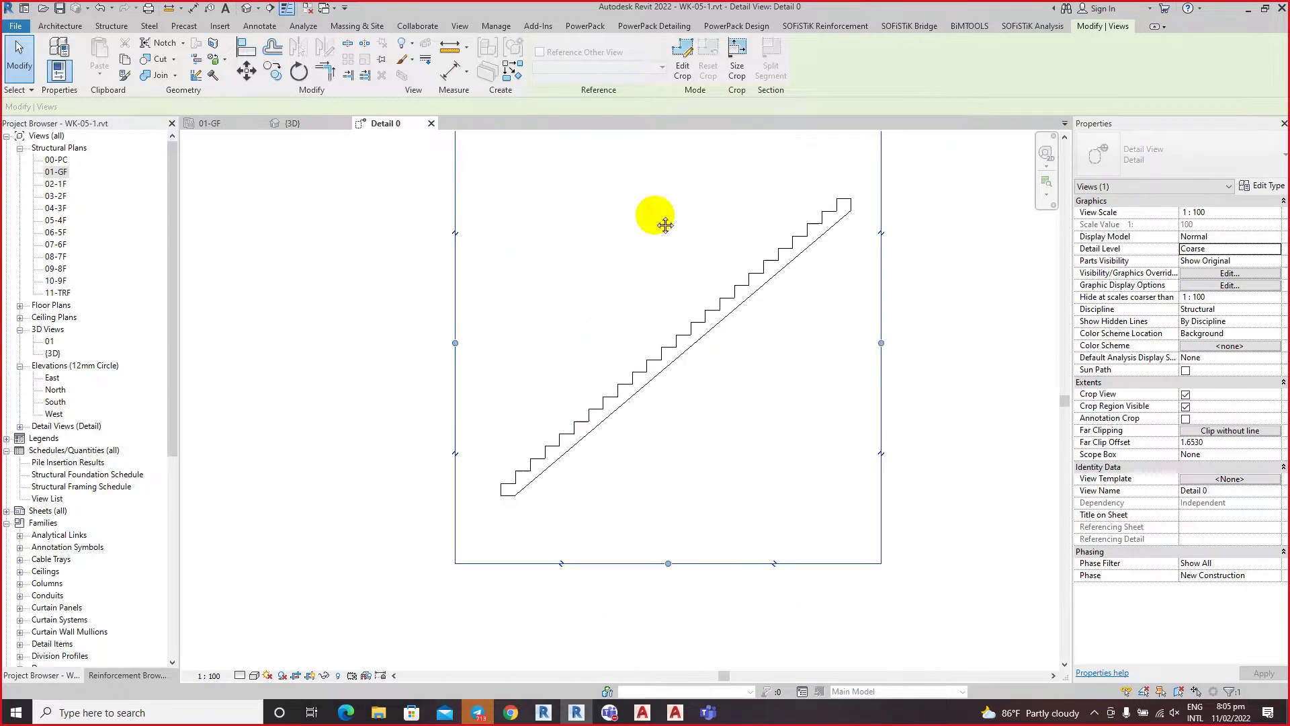
pyautogui.scroll(3, 538, 471)
pyautogui.scroll(3, 518, 534)
pyautogui.scroll(2, 525, 518)
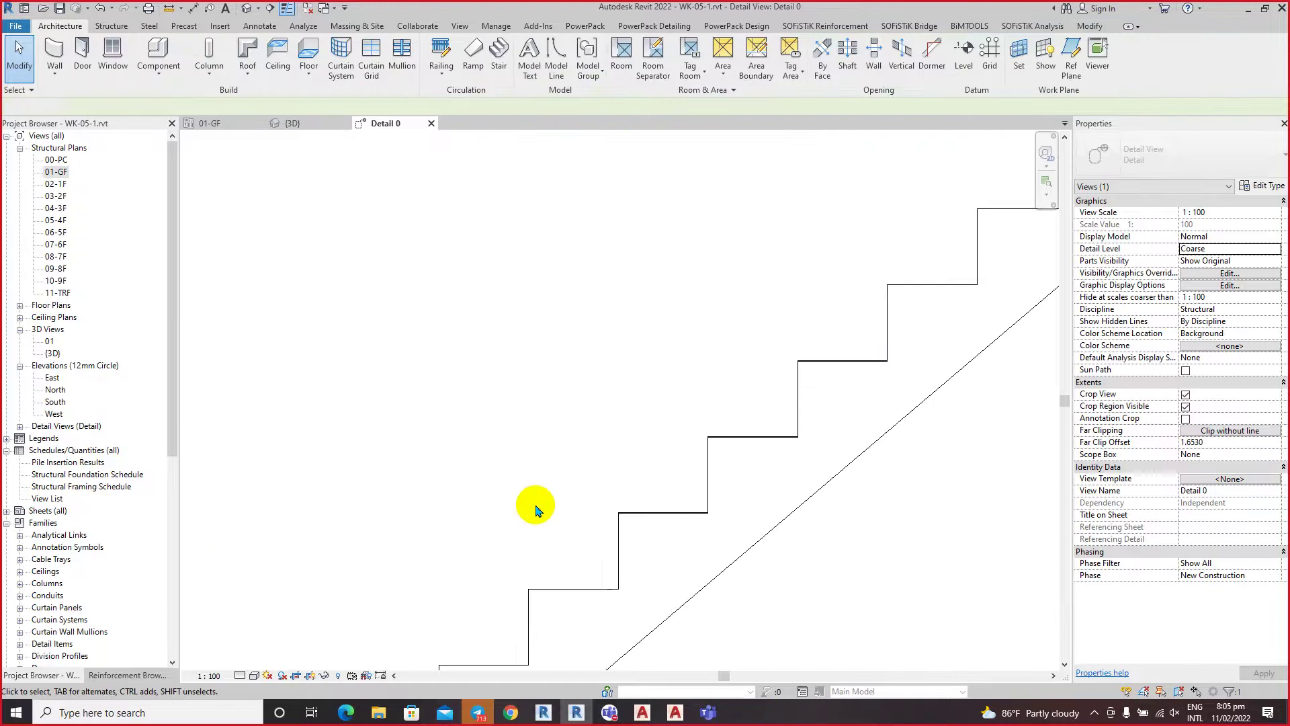
pyautogui.scroll(2, 536, 403)
pyautogui.click(595, 464)
pyautogui.scroll(2, 598, 463)
pyautogui.scroll(2, 645, 403)
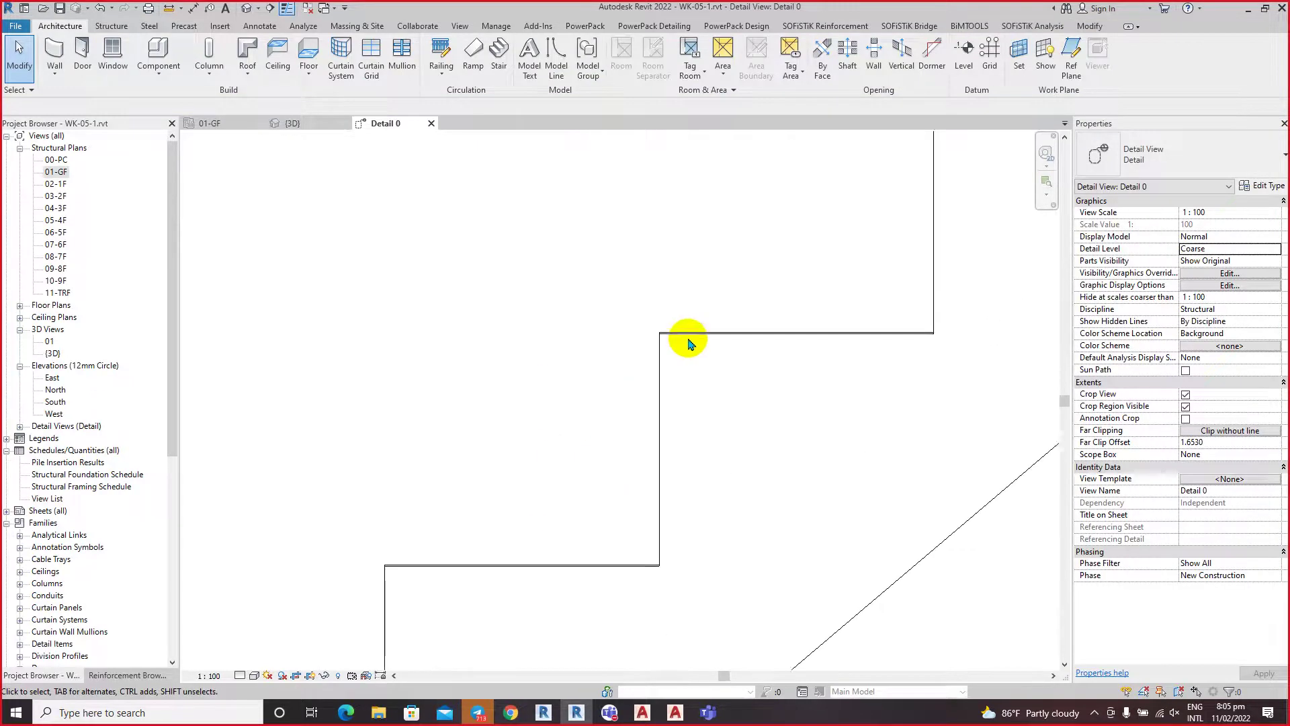
pyautogui.scroll(2, 665, 329)
pyautogui.scroll(1, 625, 333)
pyautogui.scroll(1, 530, 336)
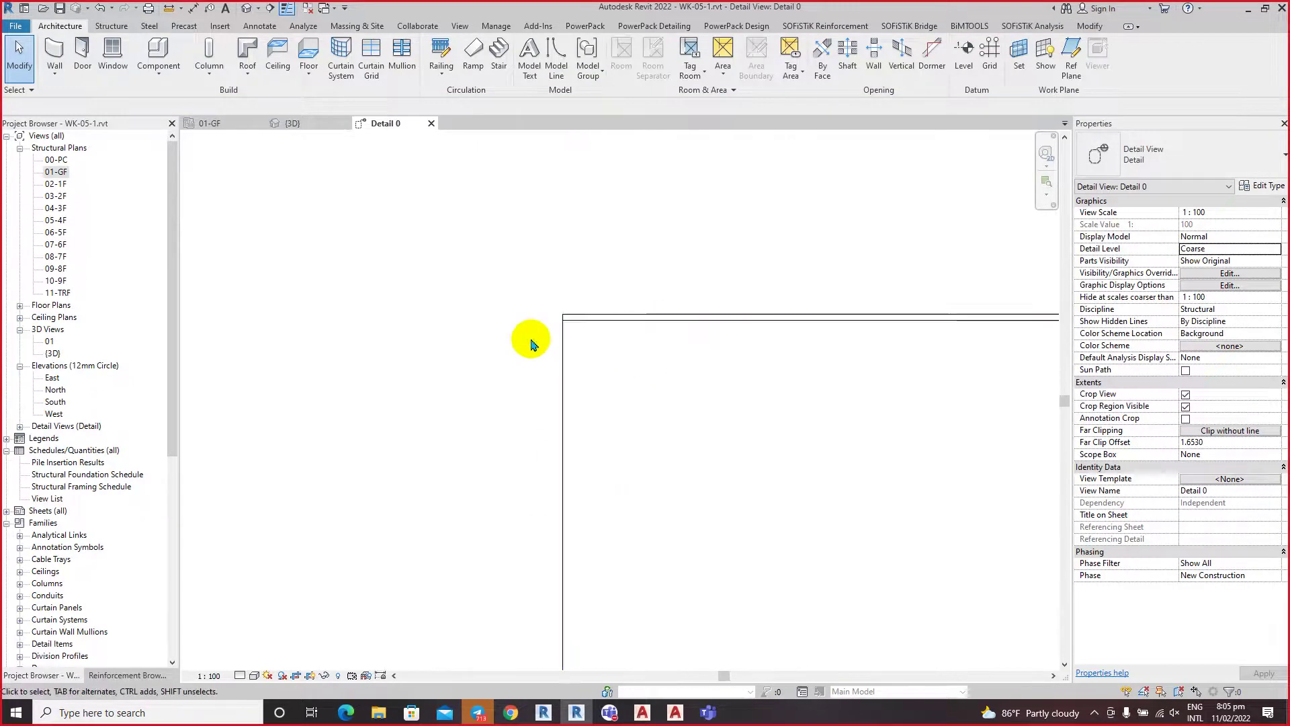
pyautogui.scroll(1, 497, 322)
pyautogui.scroll(1, 464, 312)
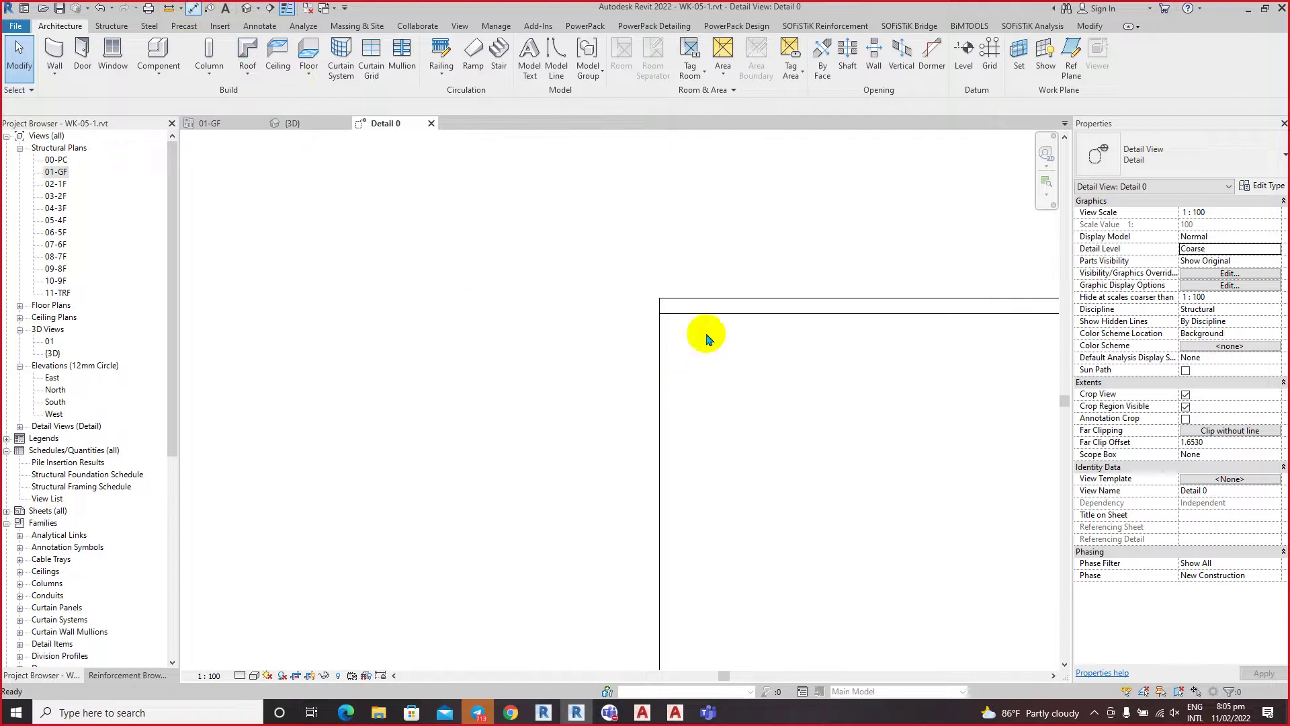
# - Start an aligned dimension (DI) and pan the section to locate the stair risers
pyautogui.press('d')
pyautogui.press('i')
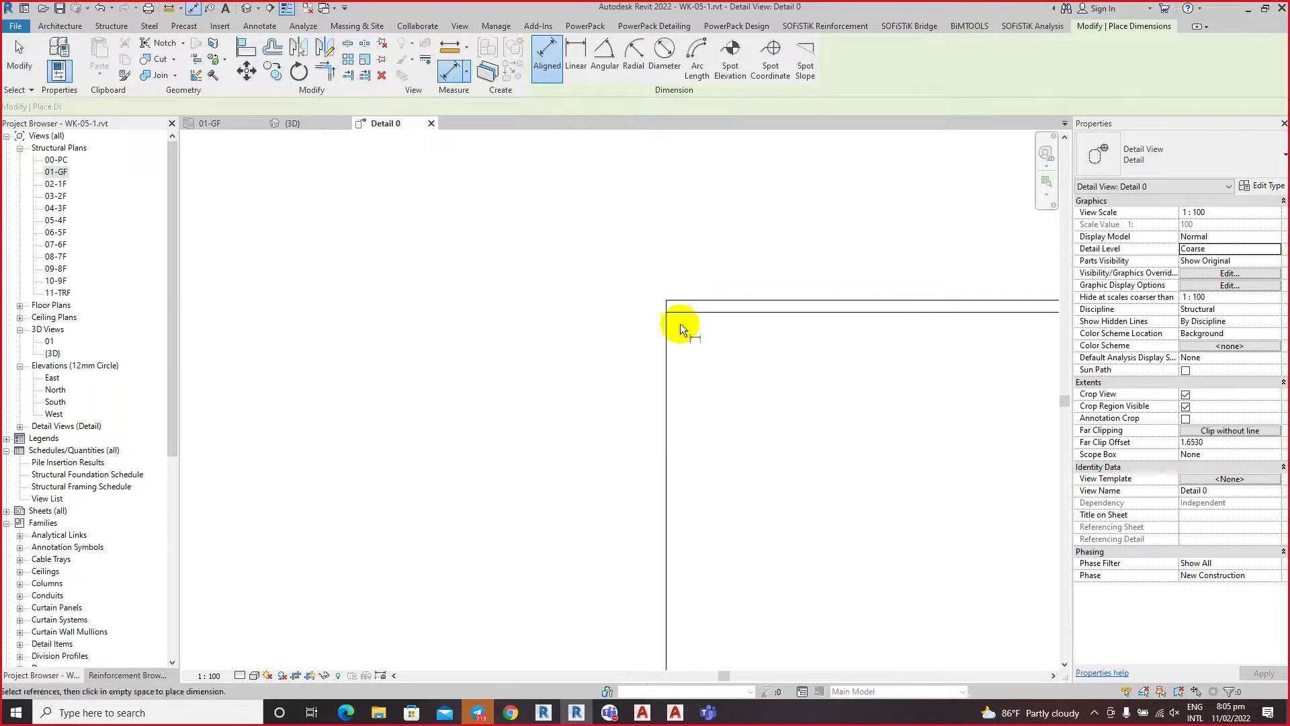
pyautogui.moveTo(683, 312); pyautogui.dragTo(684, 348, button='middle')
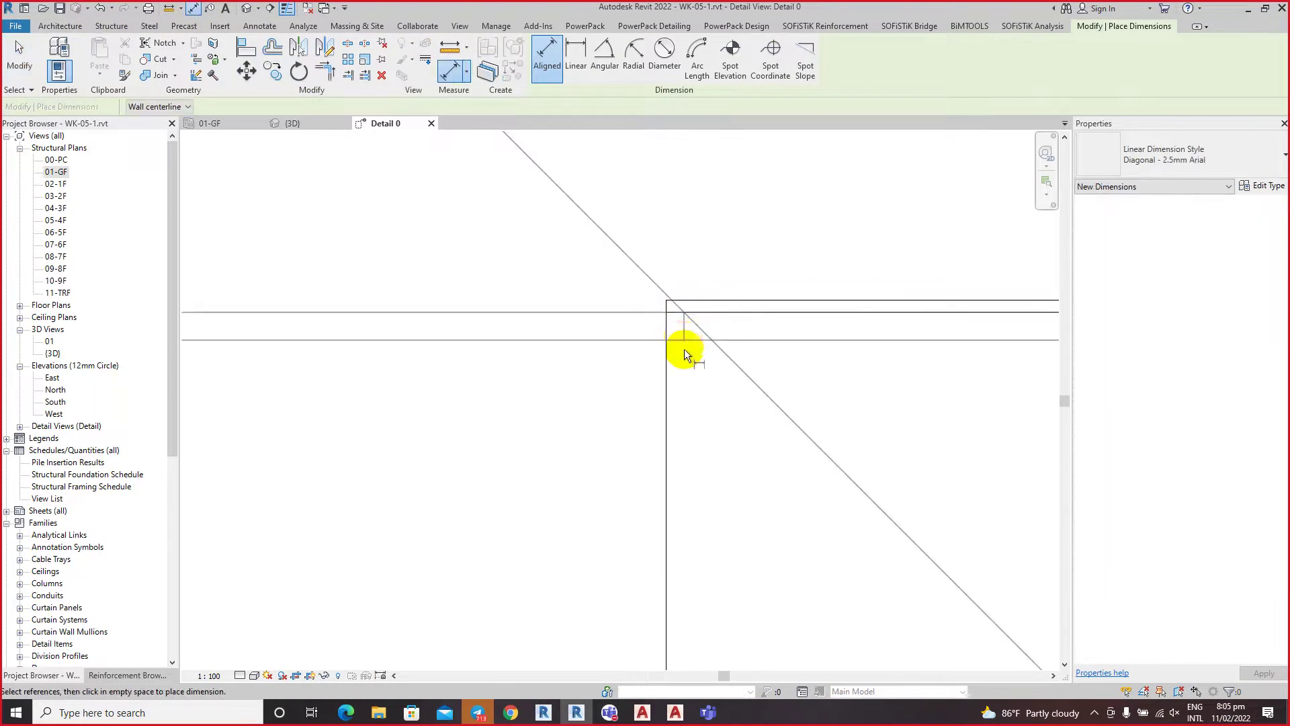
pyautogui.moveTo(664, 448); pyautogui.dragTo(680, 273, button='middle')
pyautogui.scroll(-2, 660, 342)
pyautogui.moveTo(660, 342); pyautogui.dragTo(584, 509, button='middle')
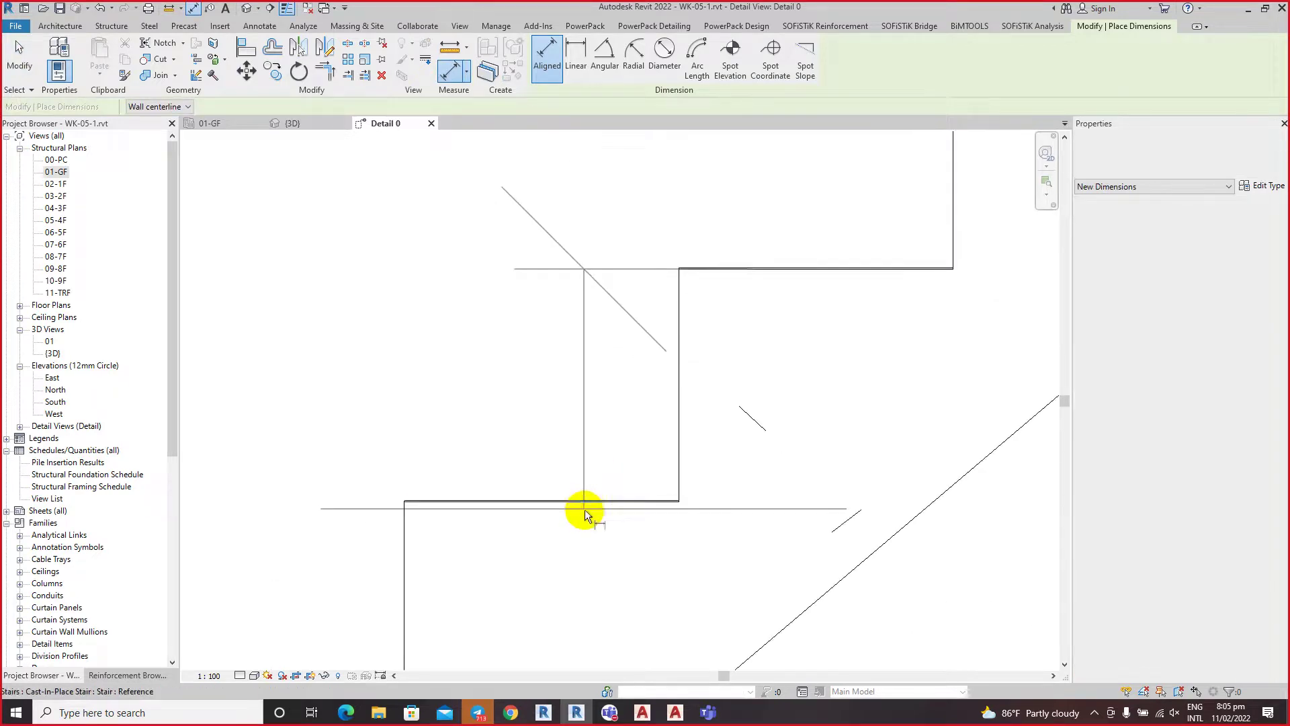
pyautogui.scroll(-1, 585, 443)
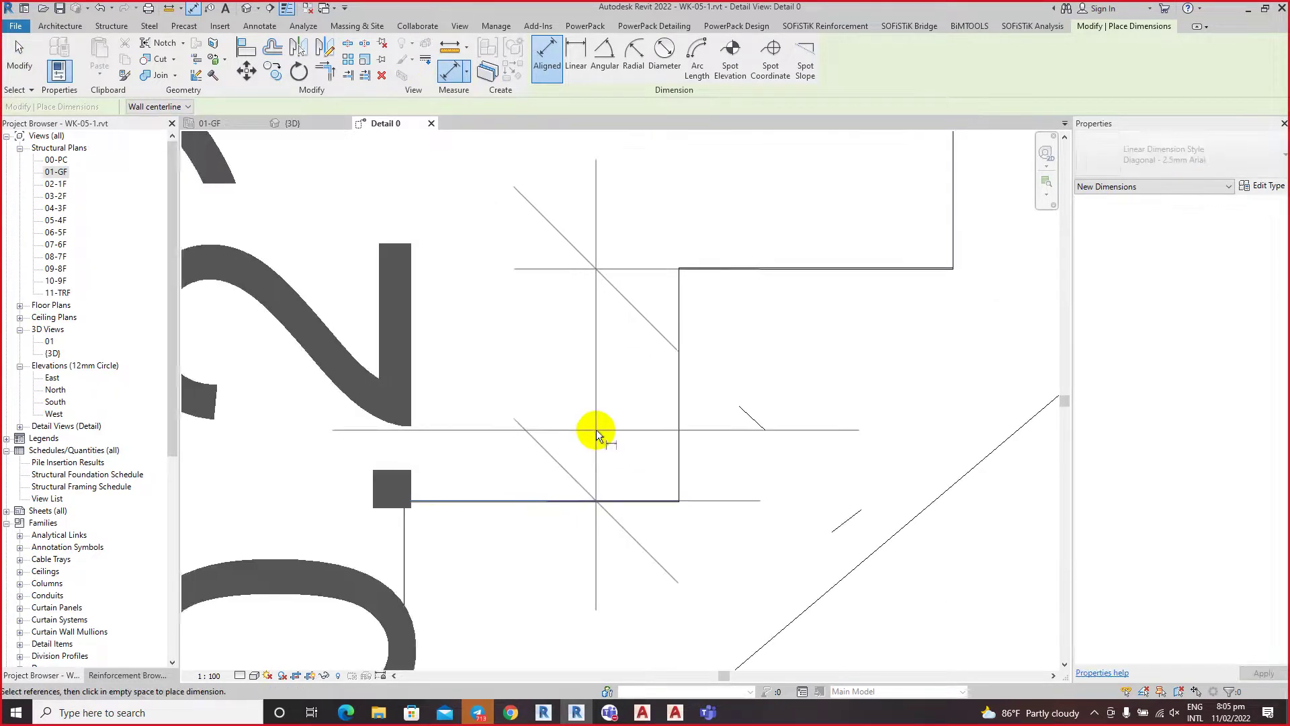
pyautogui.scroll(-1, 595, 434)
pyautogui.scroll(1, 595, 433)
pyautogui.scroll(2, 605, 484)
pyautogui.scroll(2, 700, 222)
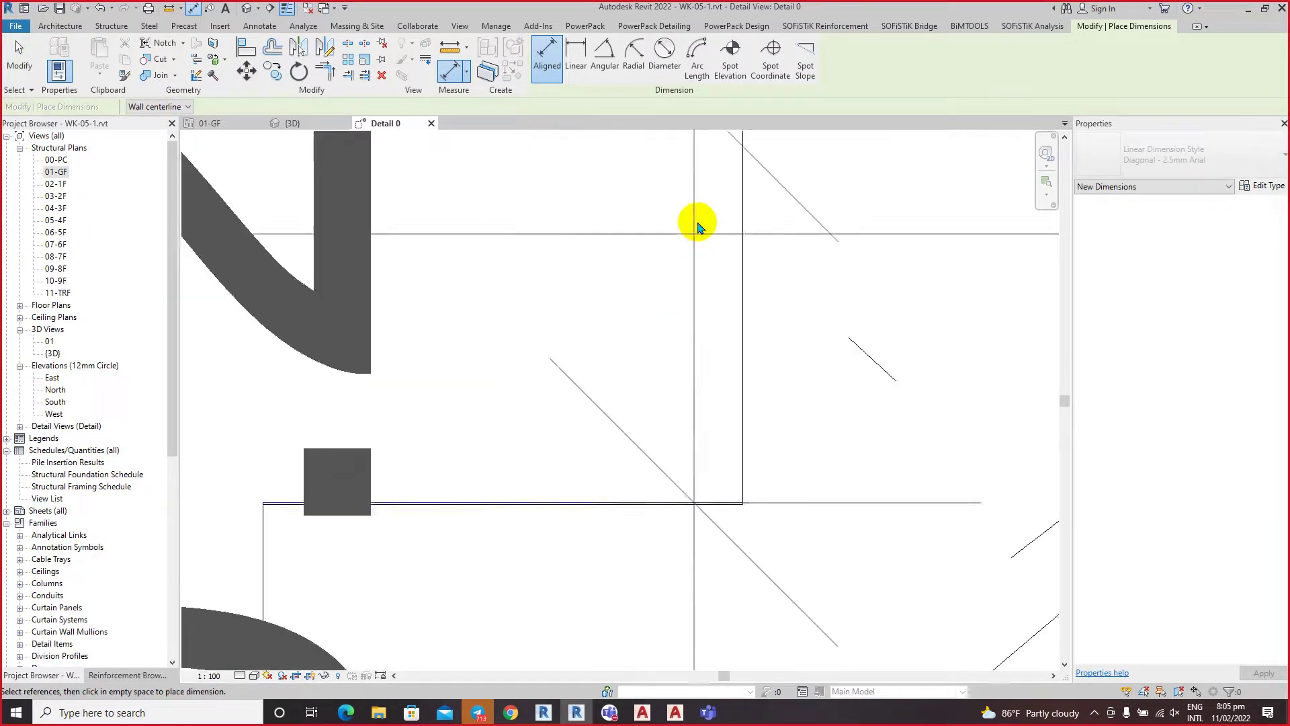
pyautogui.scroll(2, 742, 150)
pyautogui.press('Escape')
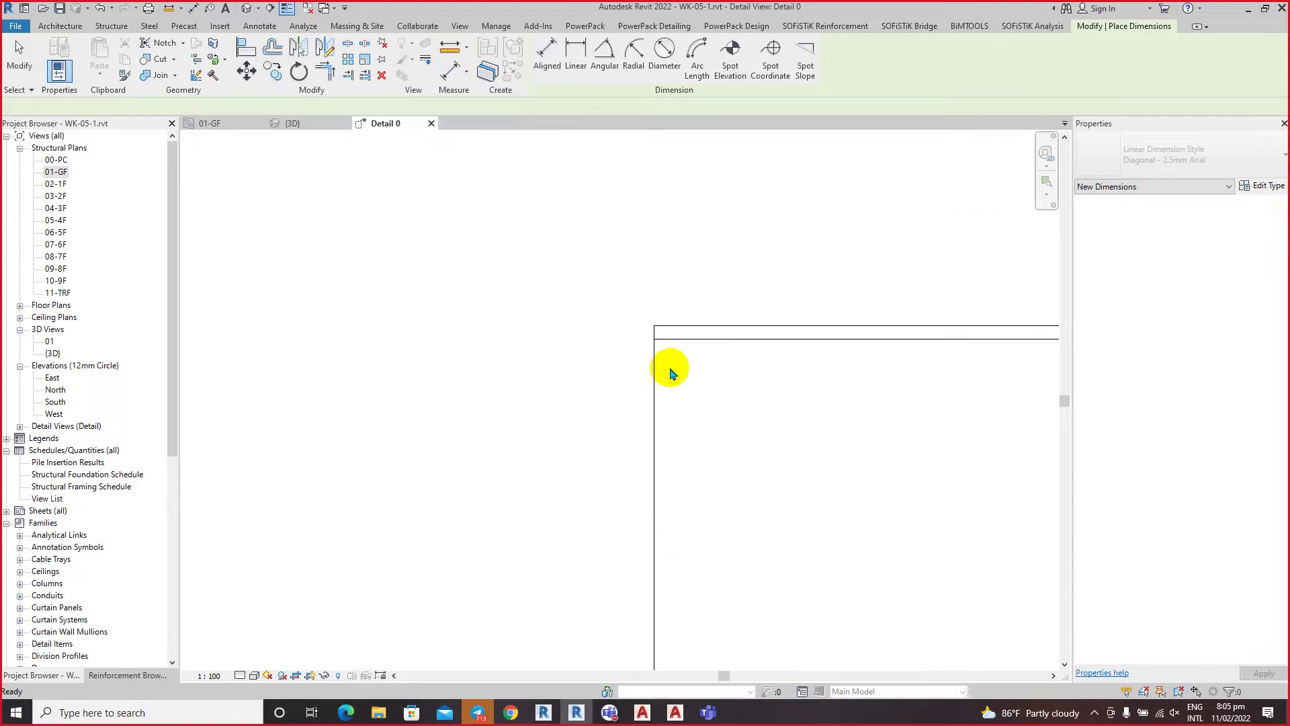
# - Pick the top line and a riser corner as dimension references, then cancel
pyautogui.press('d')
pyautogui.press('i')
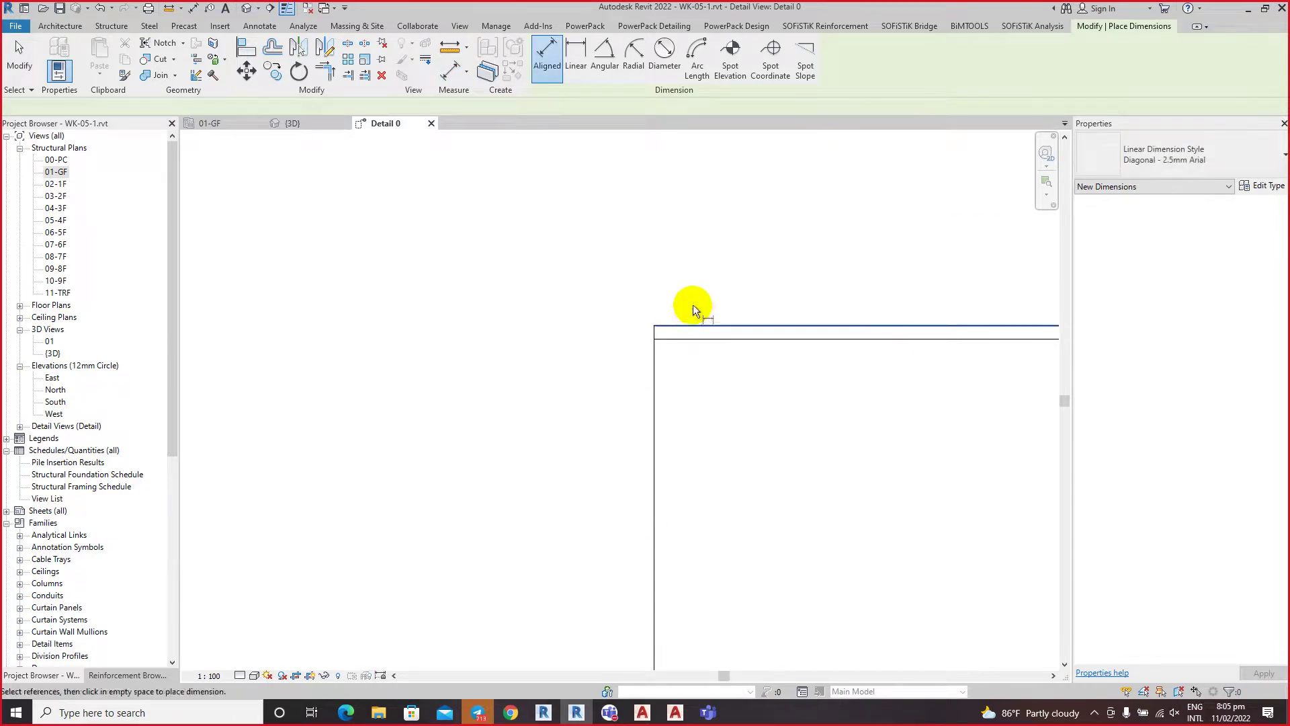
pyautogui.click(682, 326)
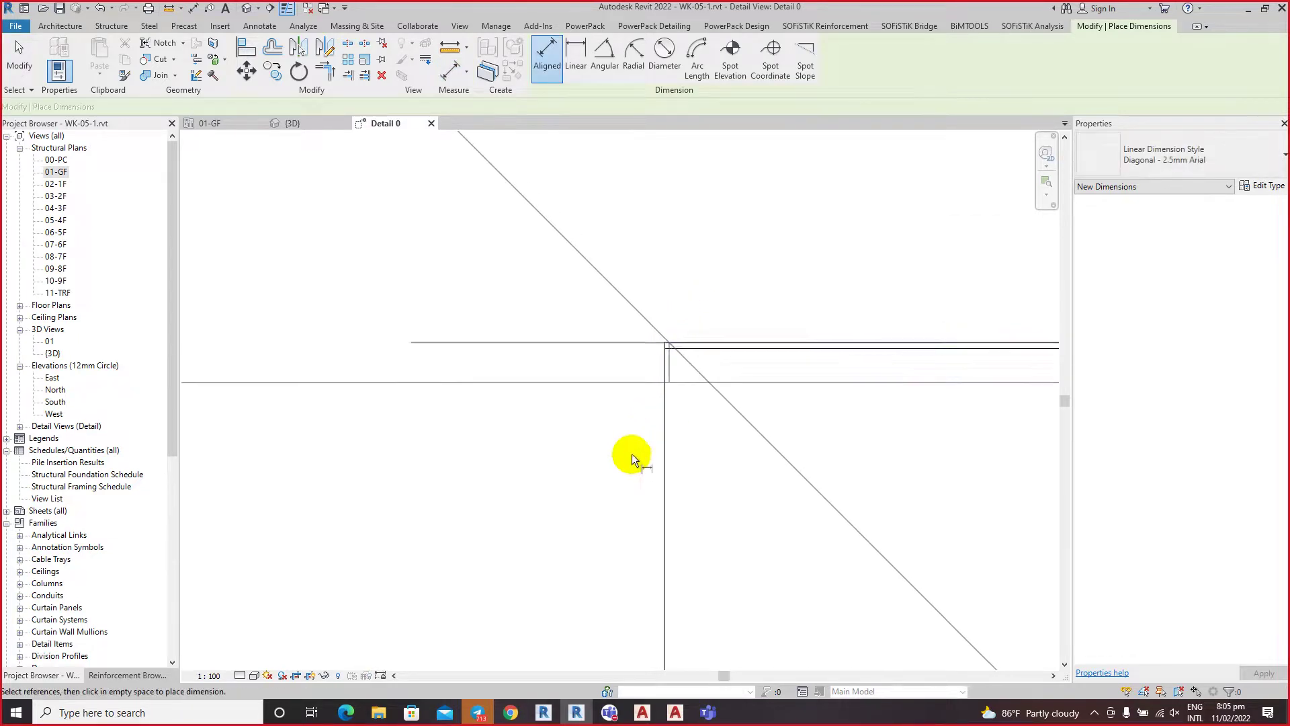
pyautogui.scroll(3, 696, 266)
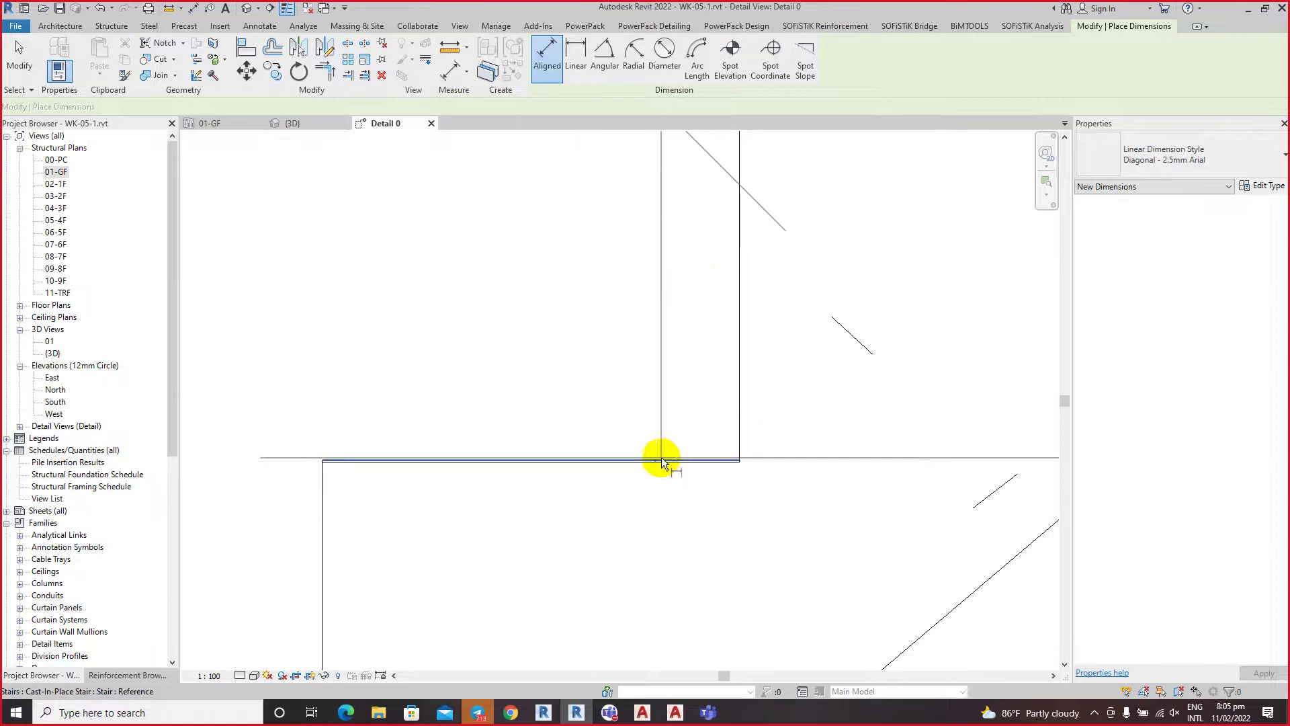
pyautogui.scroll(2, 673, 463)
pyautogui.scroll(2, 679, 464)
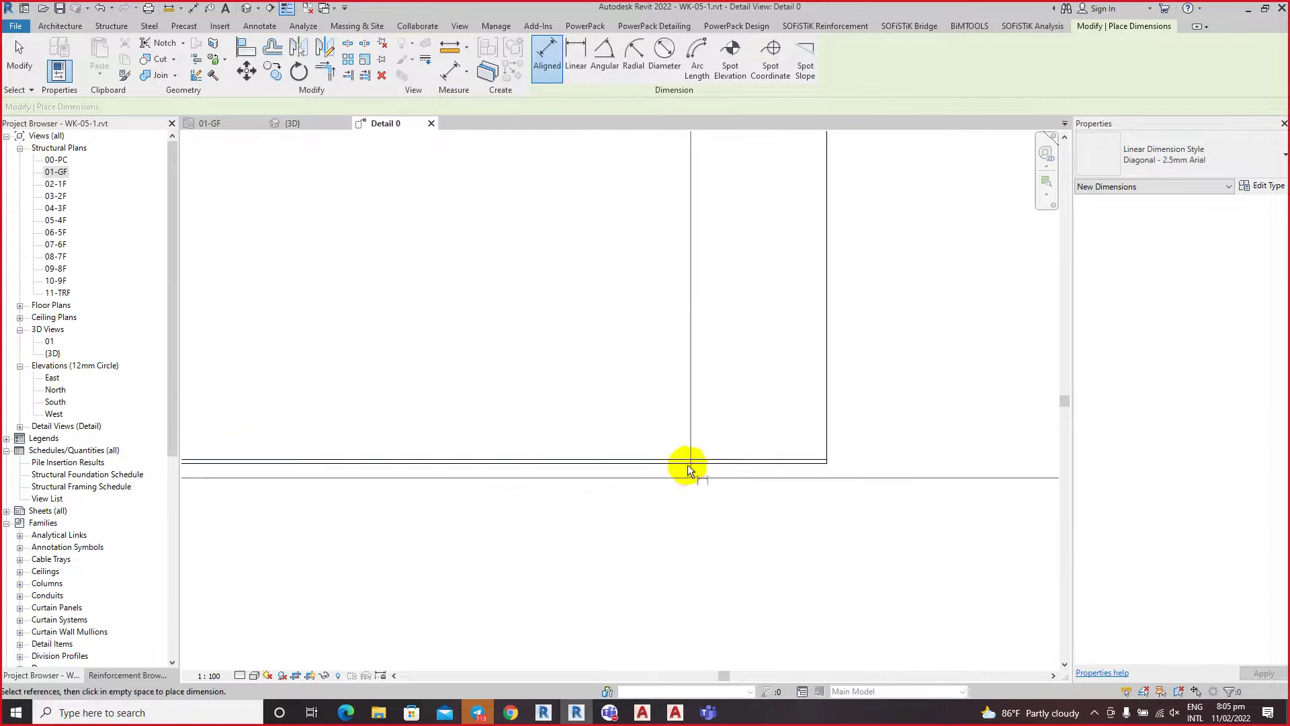
pyautogui.click(688, 465)
pyautogui.scroll(-2, 659, 470)
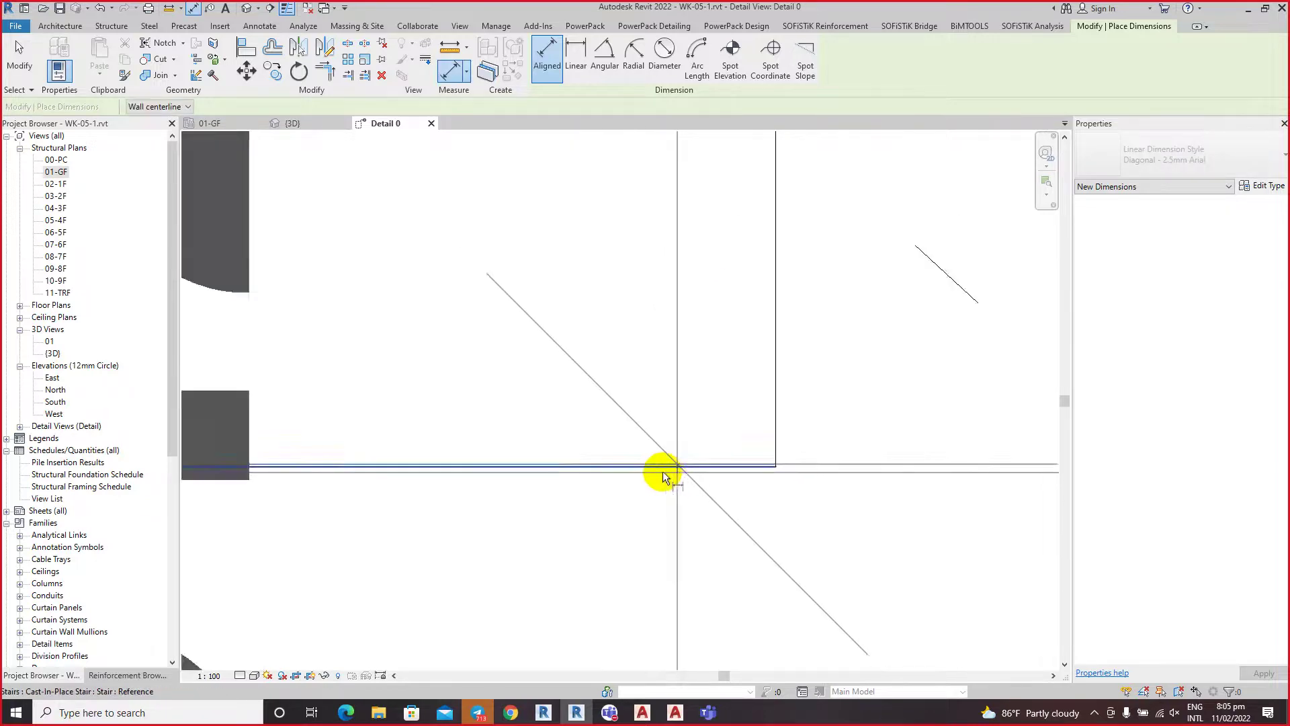
pyautogui.scroll(-2, 637, 461)
pyautogui.scroll(-5, 632, 454)
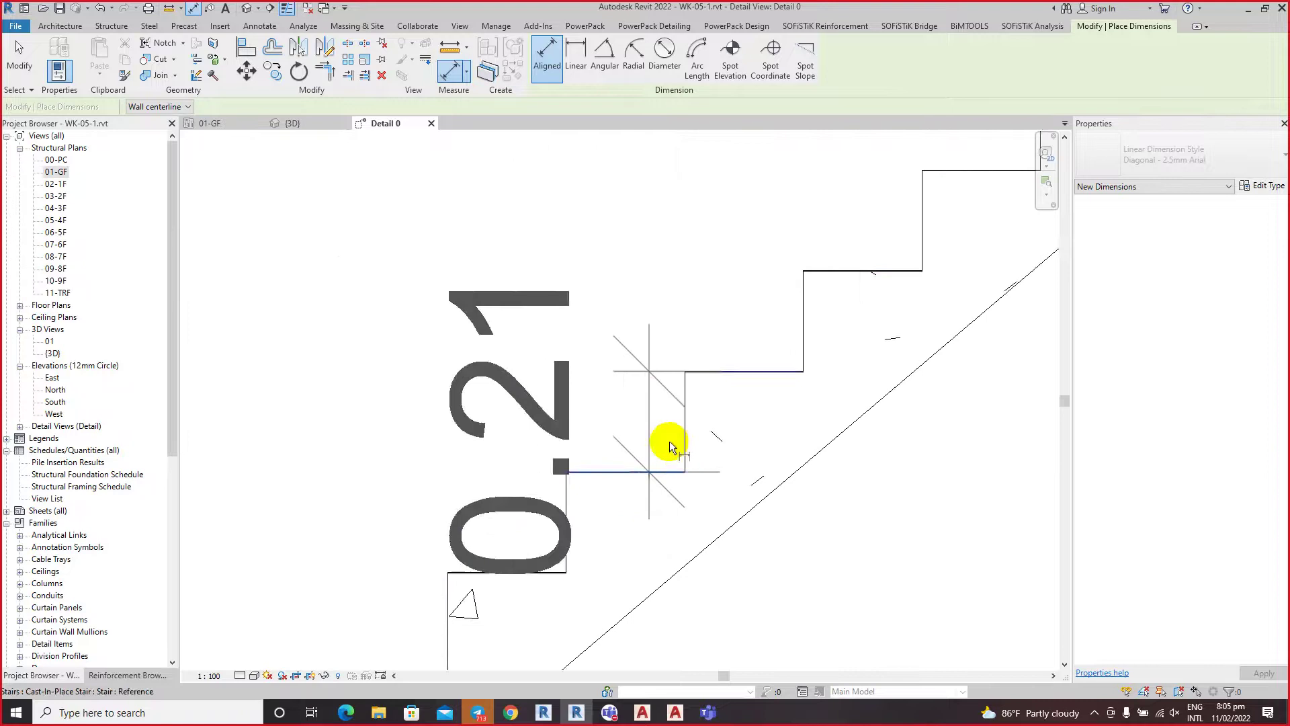
pyautogui.scroll(6, 662, 477)
pyautogui.scroll(3, 682, 487)
pyautogui.scroll(3, 732, 484)
pyautogui.press('Escape')
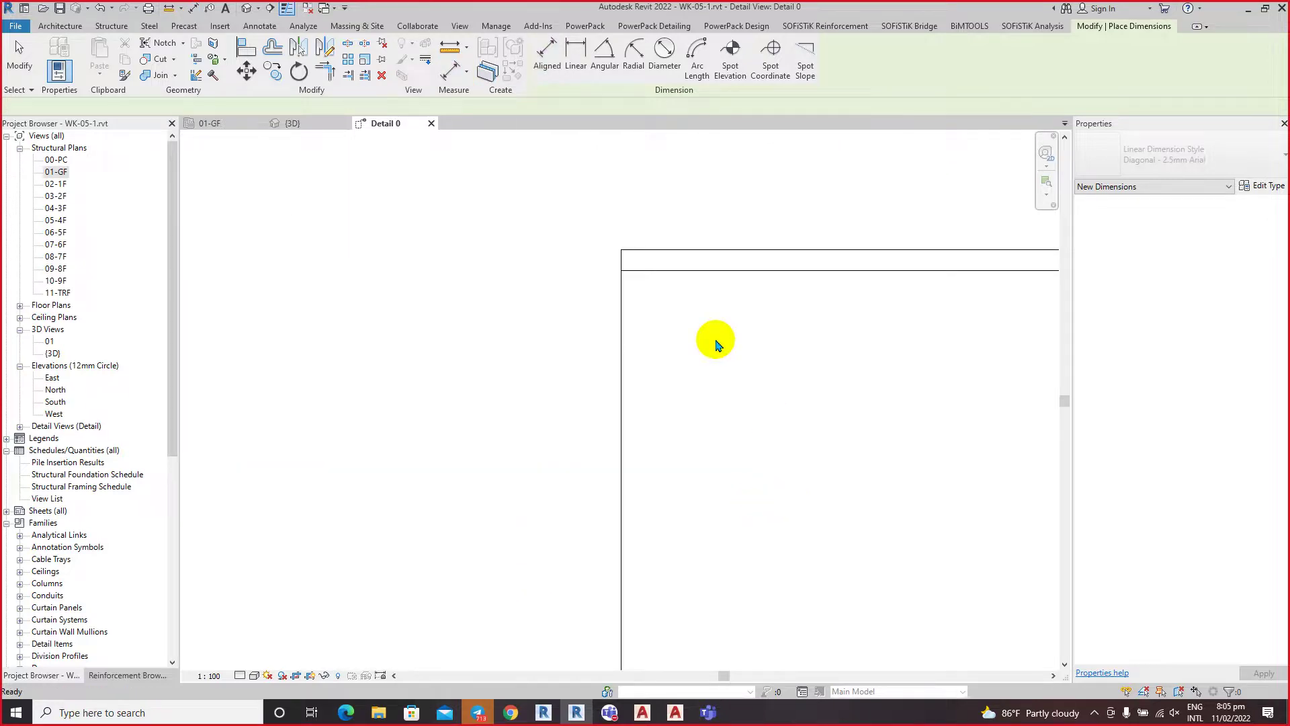
# - Place the 0.21 aligned riser dimension beside the stair, then select the stair
pyautogui.press('d')
pyautogui.press('i')
pyautogui.scroll(-2, 658, 269)
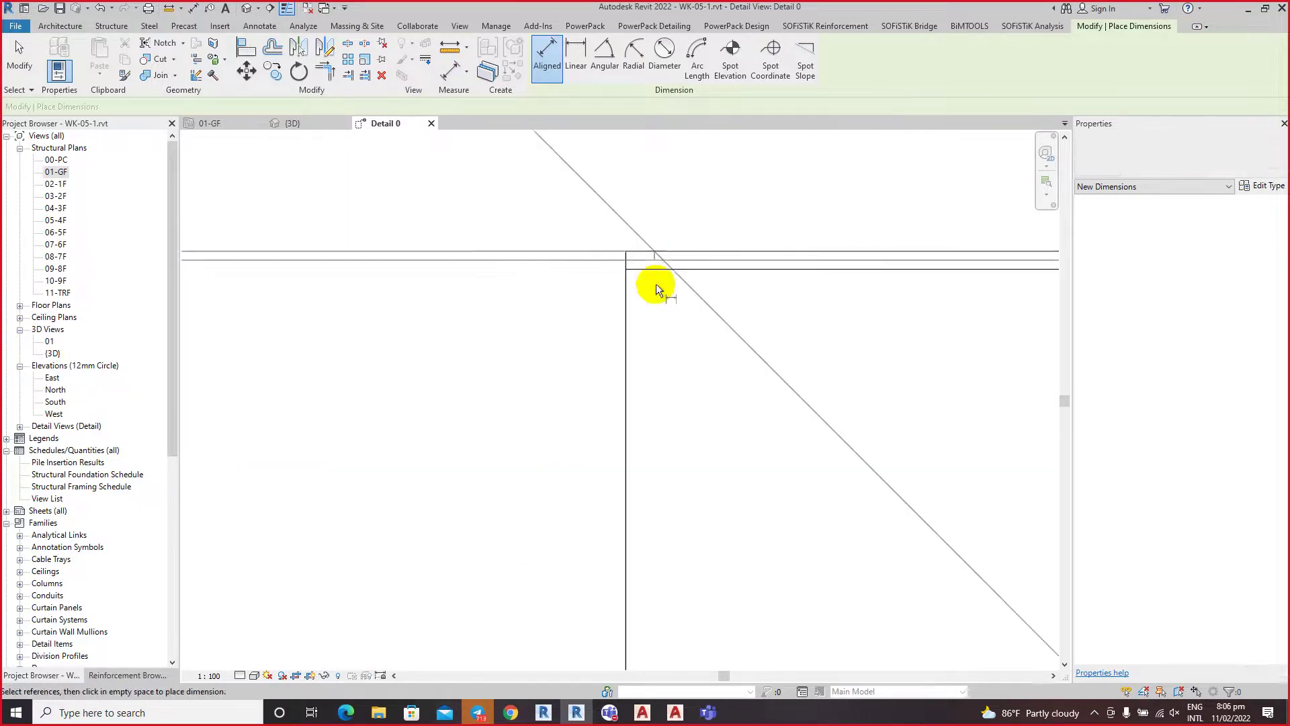
pyautogui.moveTo(660, 325); pyautogui.dragTo(708, 193, button='middle')
pyautogui.scroll(-2, 672, 282)
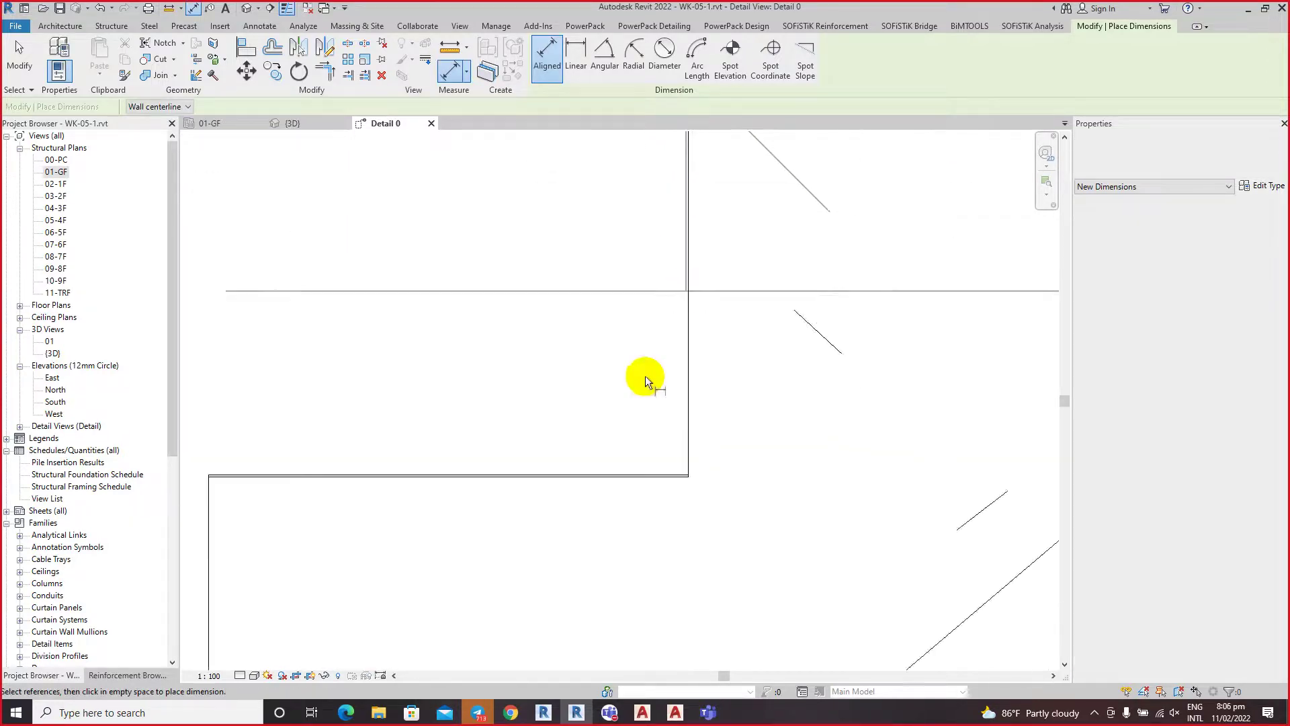
pyautogui.scroll(3, 639, 478)
pyautogui.scroll(1, 659, 459)
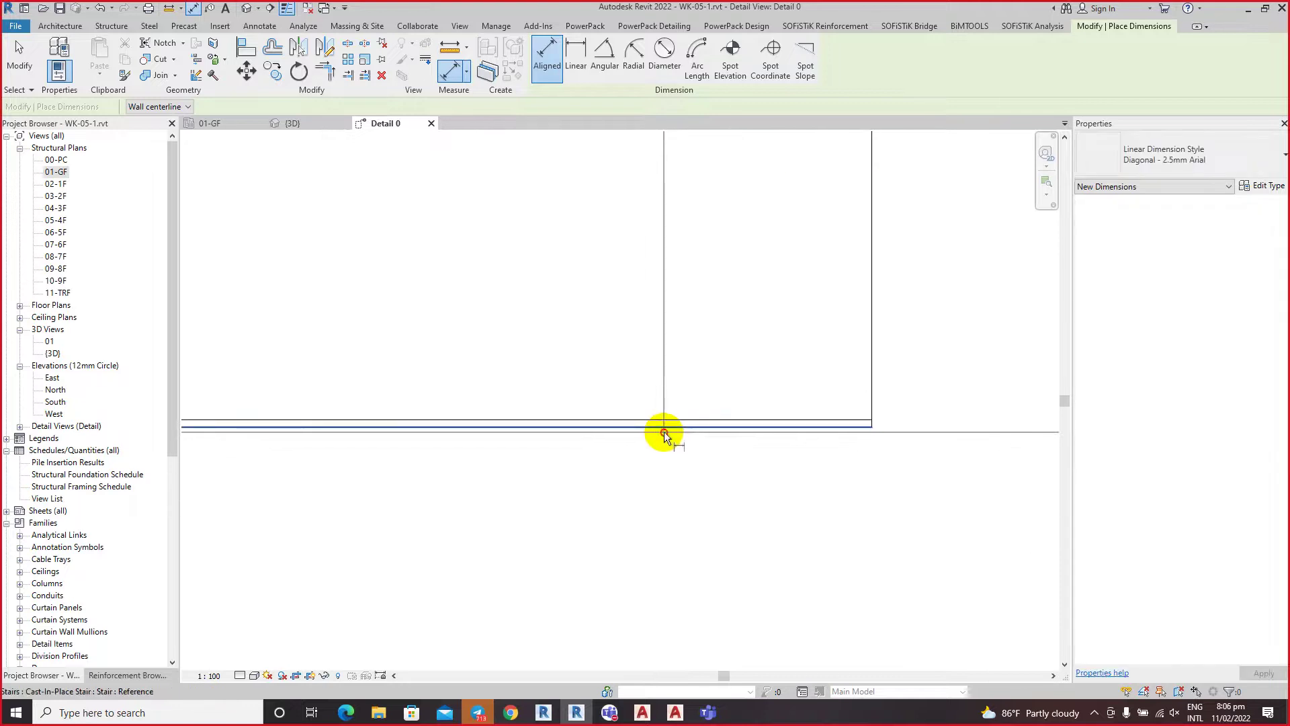
pyautogui.scroll(-1, 657, 403)
pyautogui.scroll(-2, 649, 457)
pyautogui.scroll(-2, 647, 454)
pyautogui.scroll(-1, 571, 436)
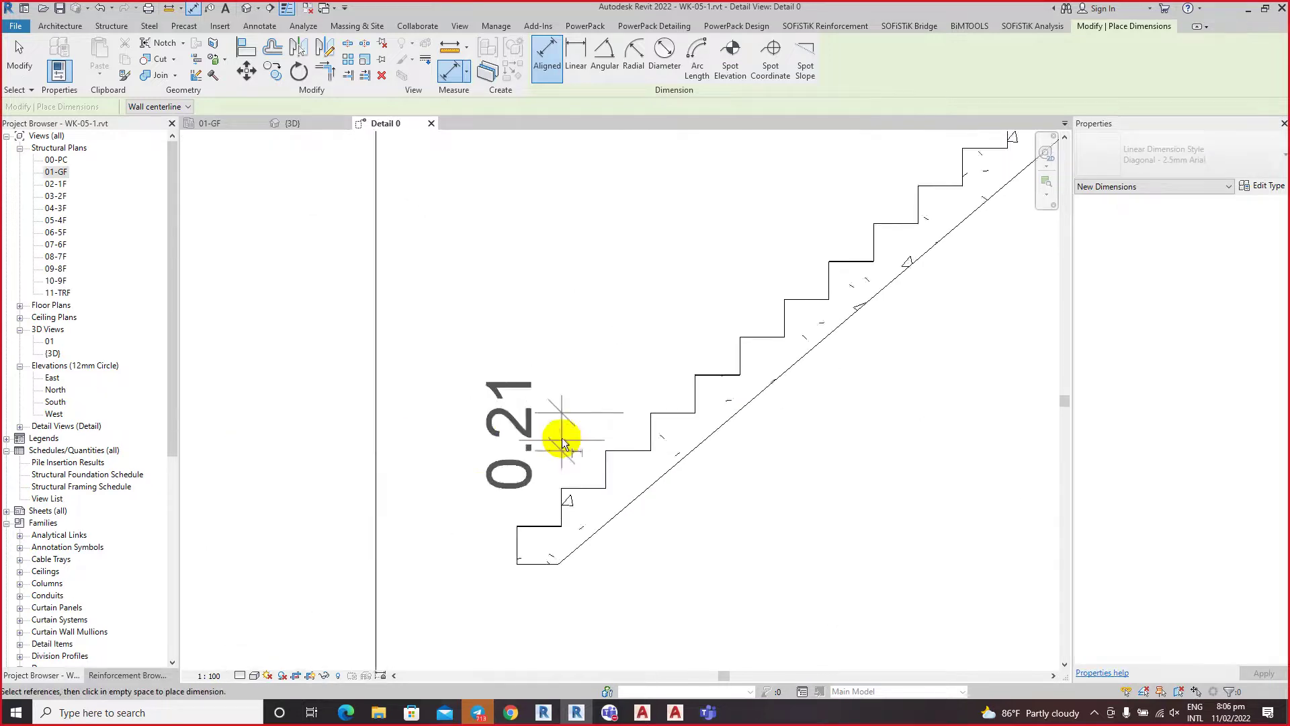
pyautogui.scroll(1, 565, 426)
pyautogui.scroll(1, 558, 363)
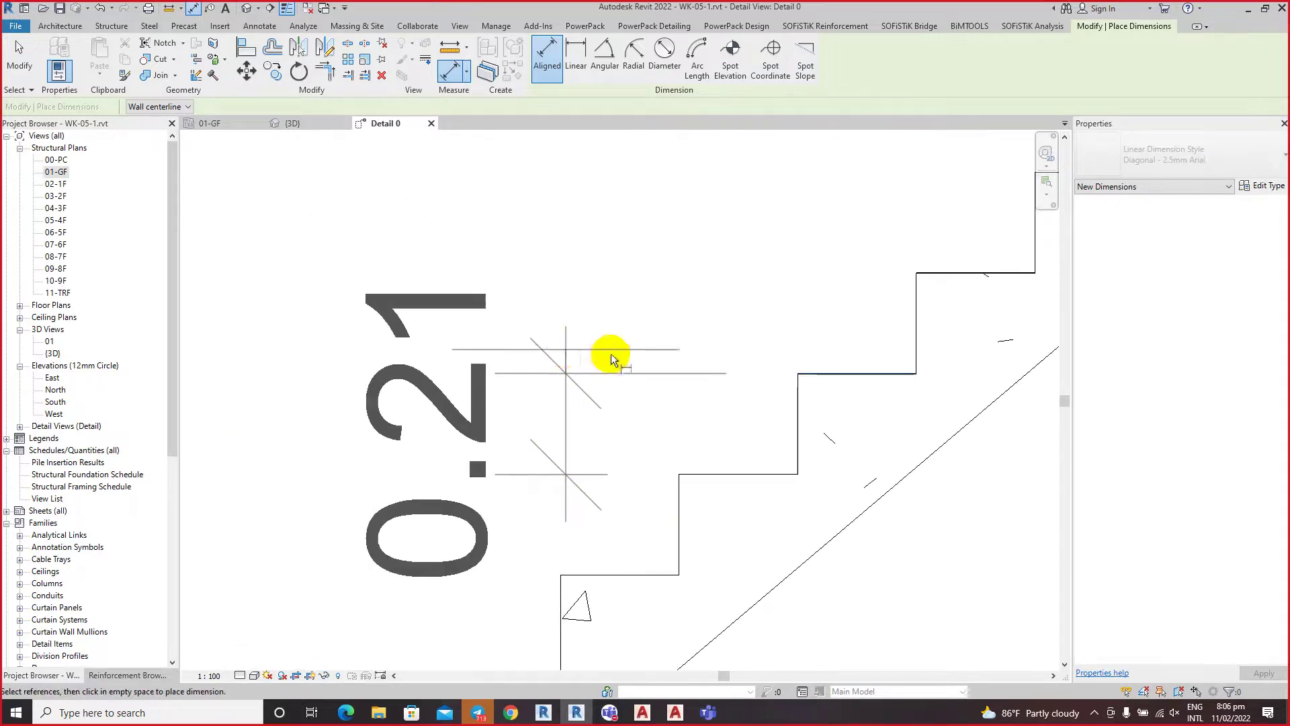
pyautogui.click(622, 494)
pyautogui.press('Escape')
pyautogui.press('Escape')
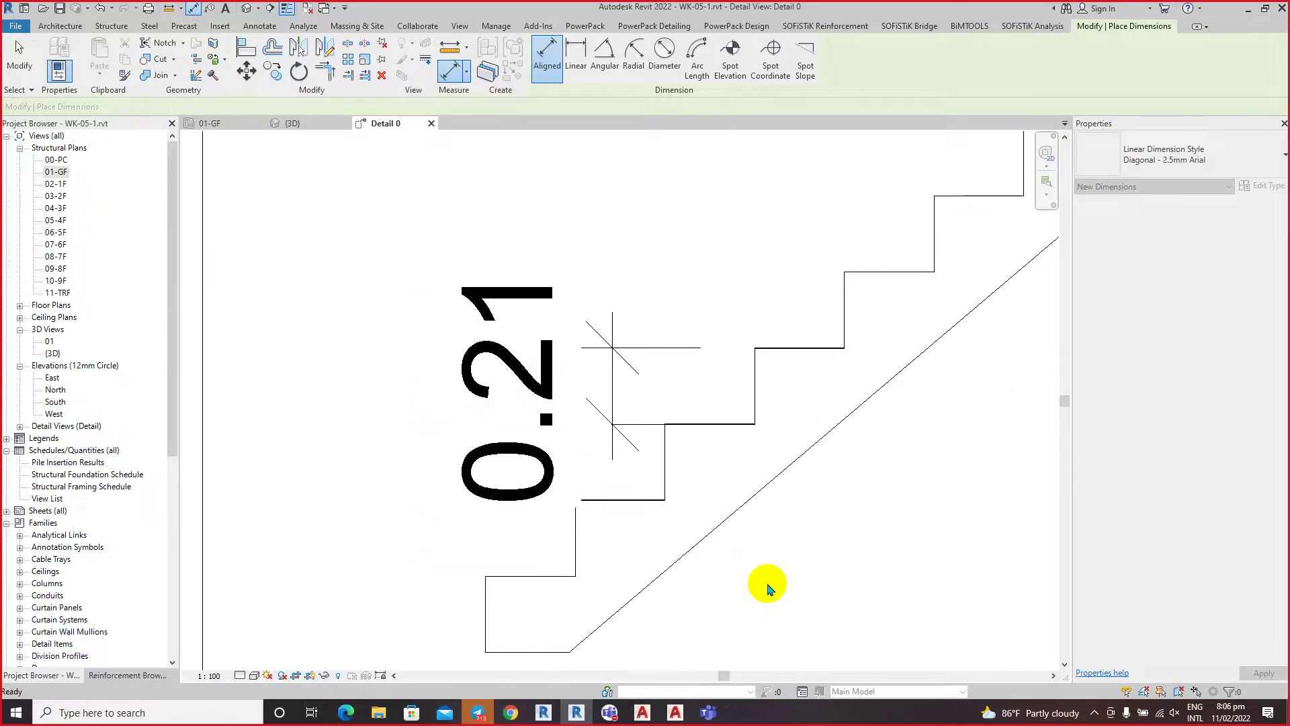
pyautogui.click(728, 524)
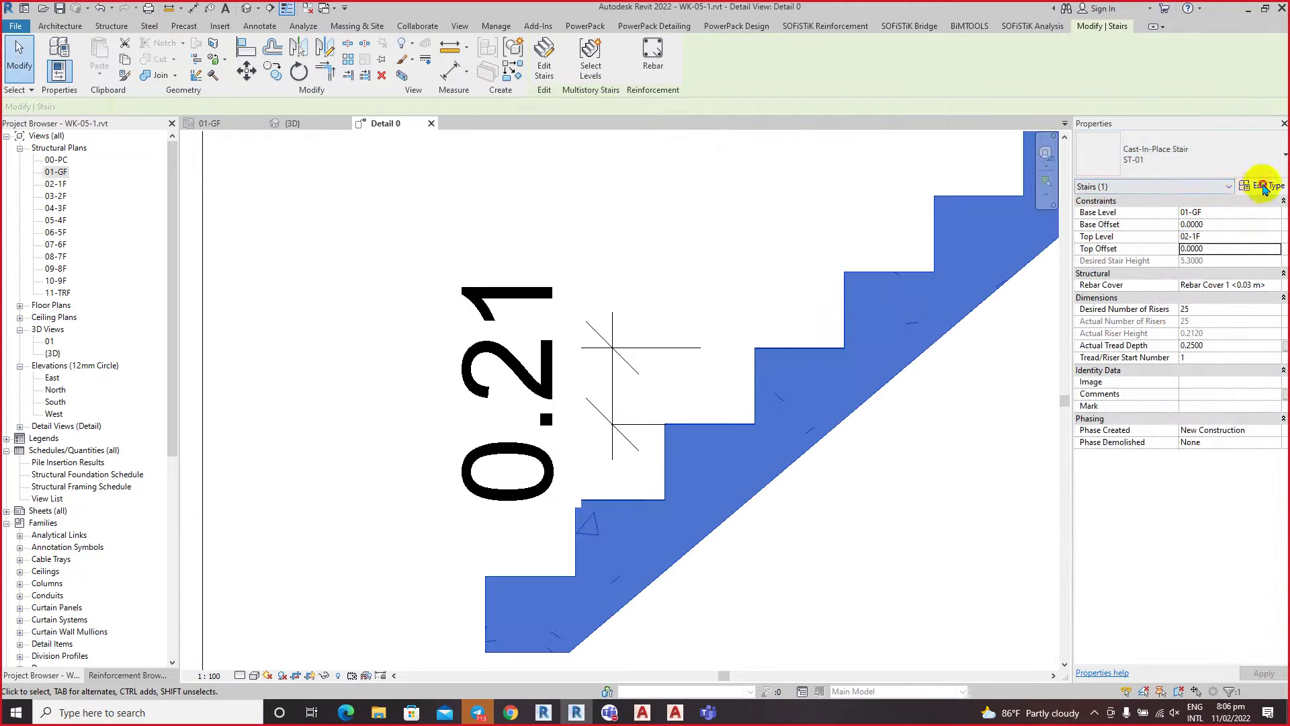
pyautogui.press('e')
pyautogui.press('t')
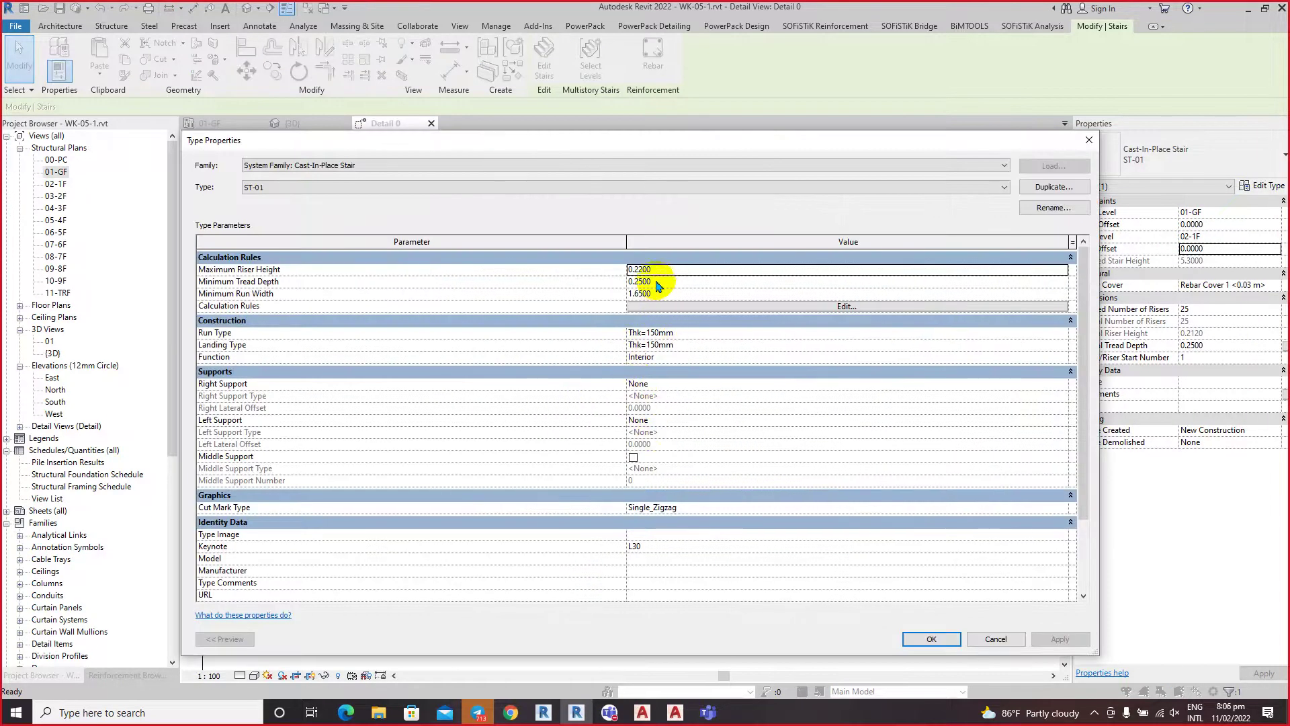
pyautogui.click(997, 639)
pyautogui.scroll(2, 619, 404)
pyautogui.scroll(3, 692, 446)
pyautogui.scroll(3, 690, 461)
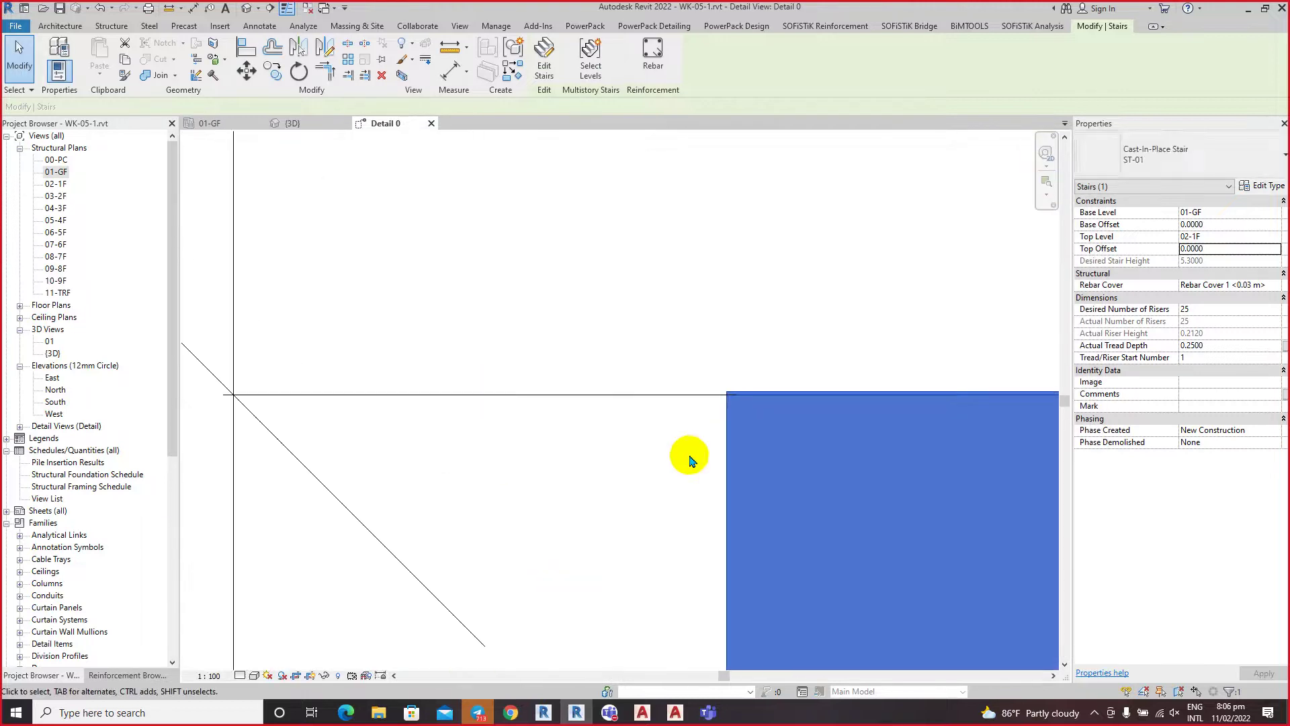
pyautogui.click(690, 460)
pyautogui.scroll(2, 700, 432)
pyautogui.moveTo(700, 432); pyautogui.dragTo(406, 527, button='middle')
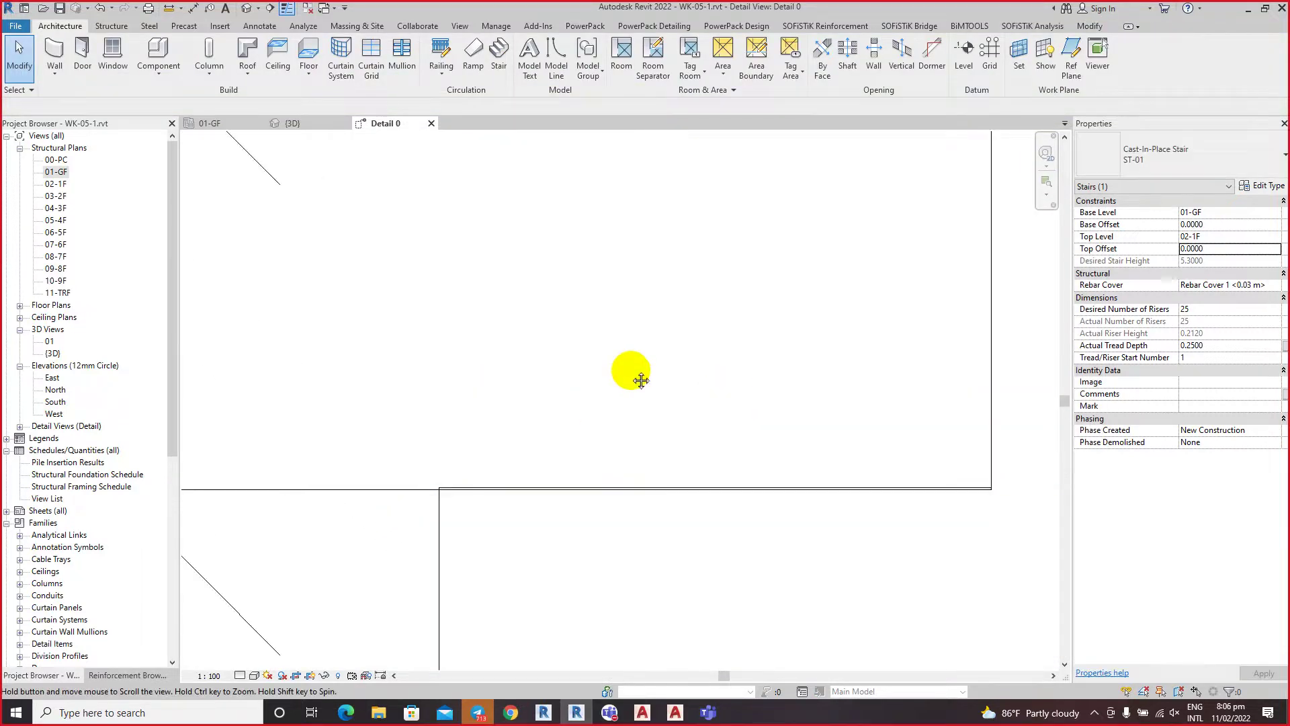
pyautogui.moveTo(642, 381); pyautogui.dragTo(682, 351, button='middle')
pyautogui.scroll(-2, 682, 351)
pyautogui.click(810, 268)
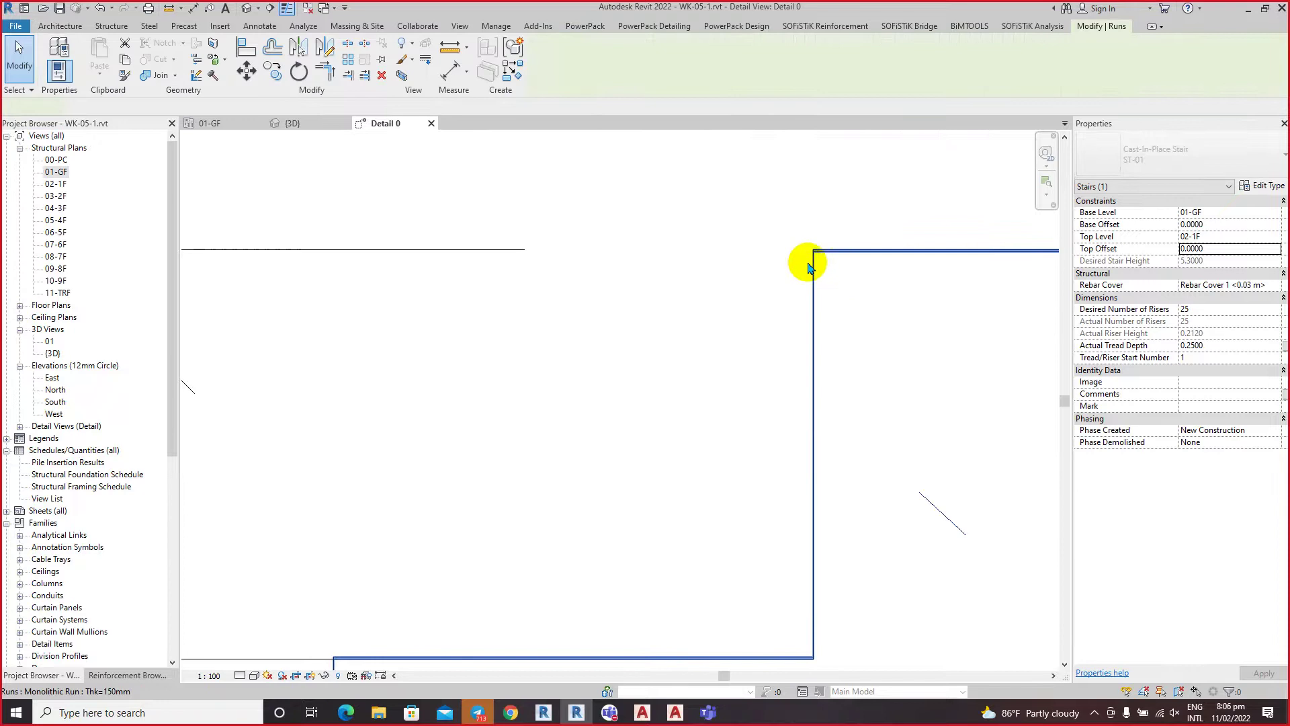
pyautogui.click(731, 250)
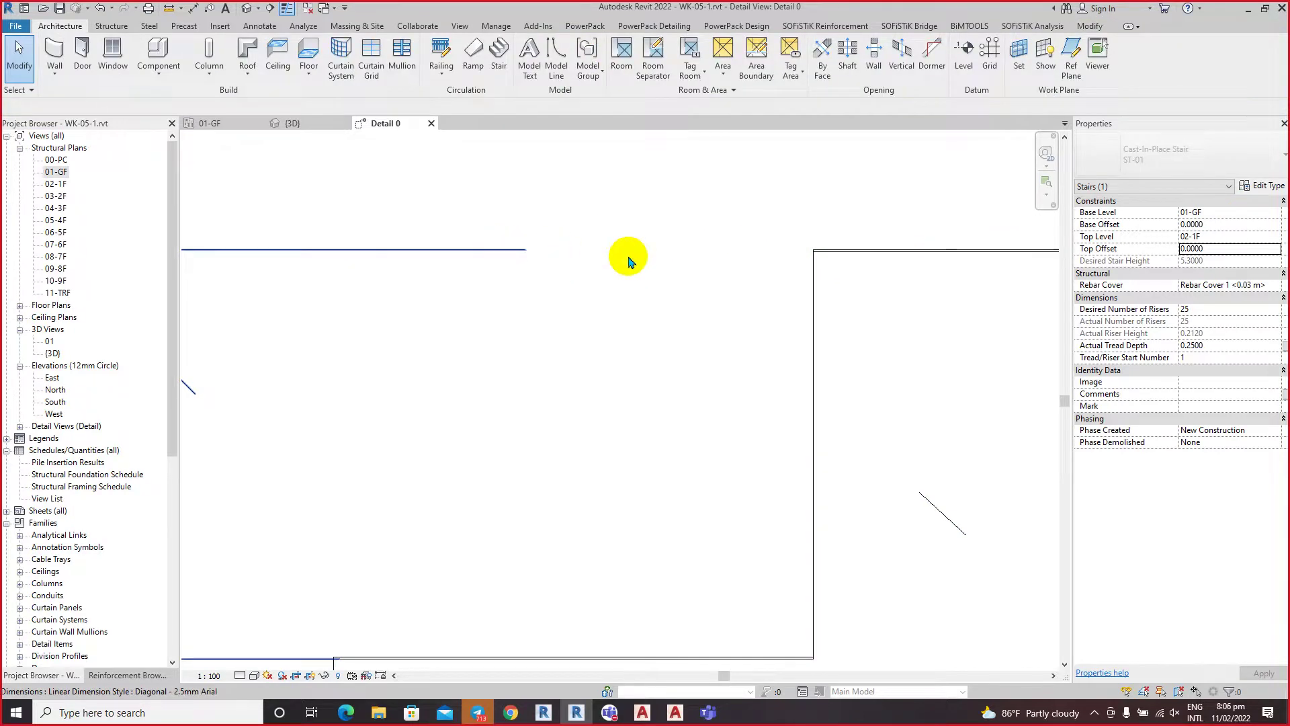
pyautogui.click(722, 258)
pyautogui.scroll(-3, 772, 331)
pyautogui.scroll(-3, 783, 348)
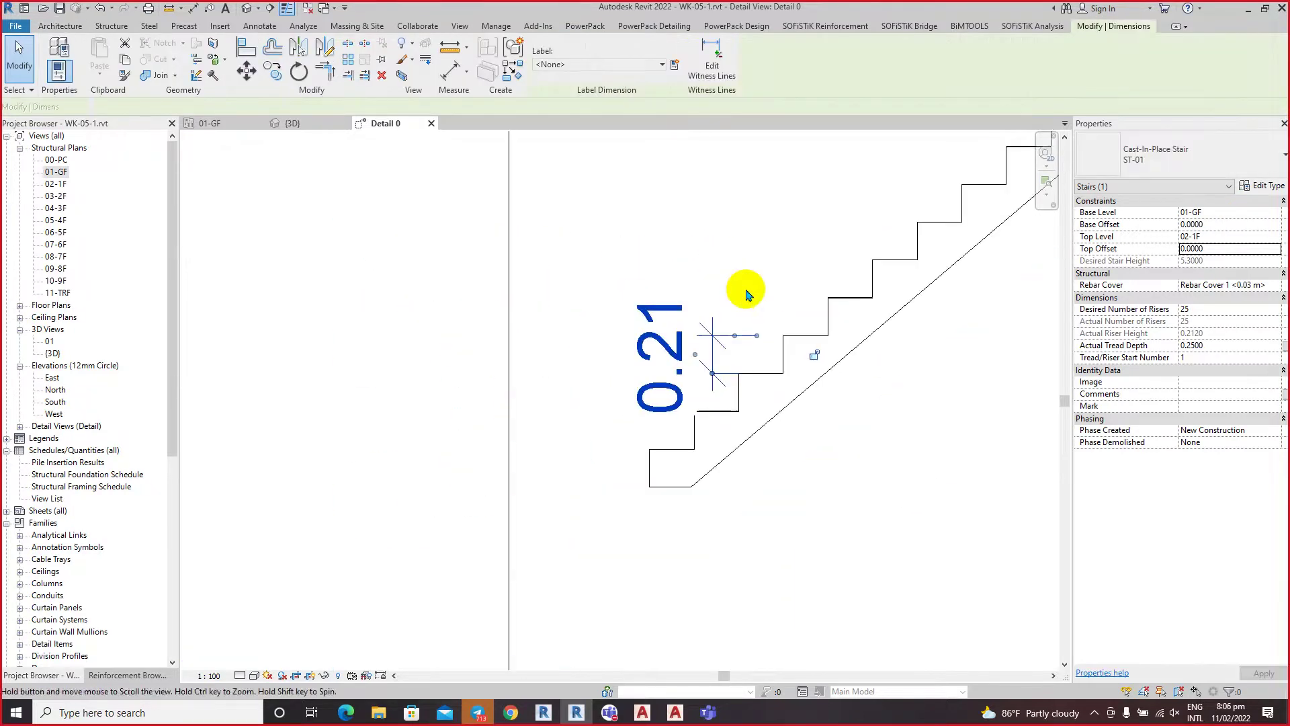
pyautogui.click(702, 440)
pyautogui.scroll(3, 700, 446)
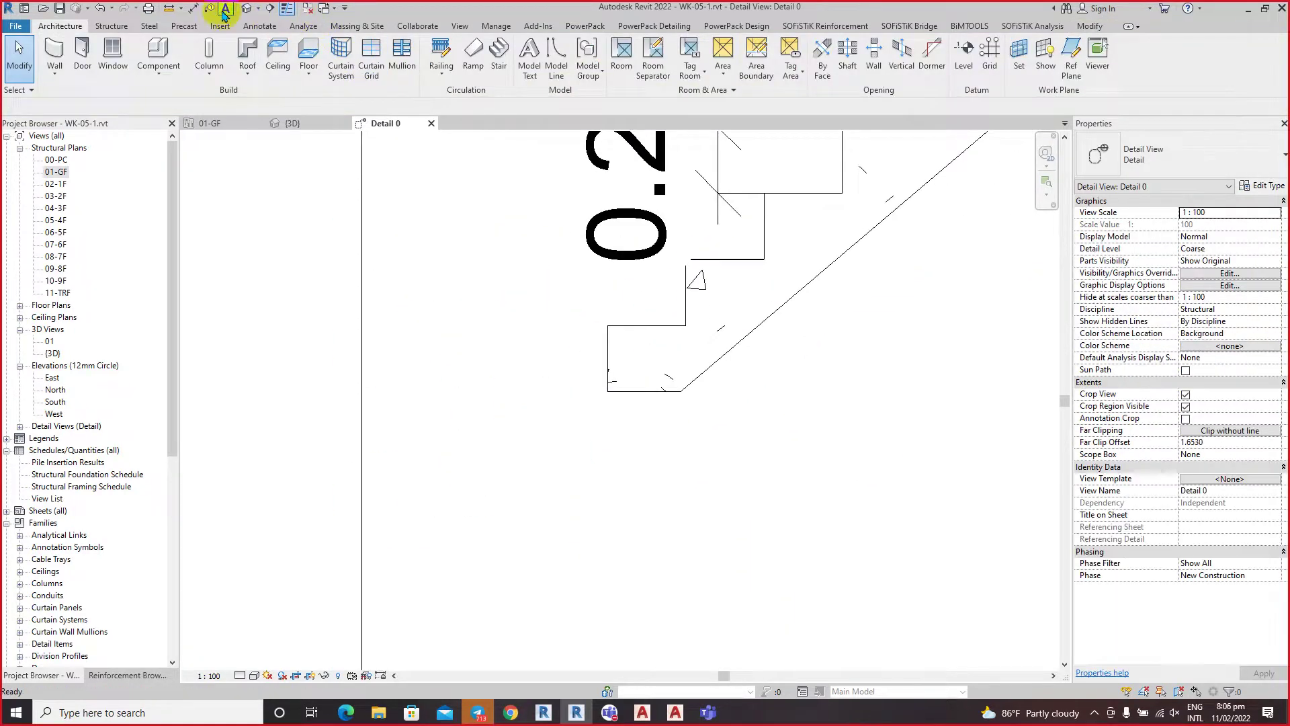
pyautogui.scroll(2, 739, 376)
pyautogui.press('d')
pyautogui.press('i')
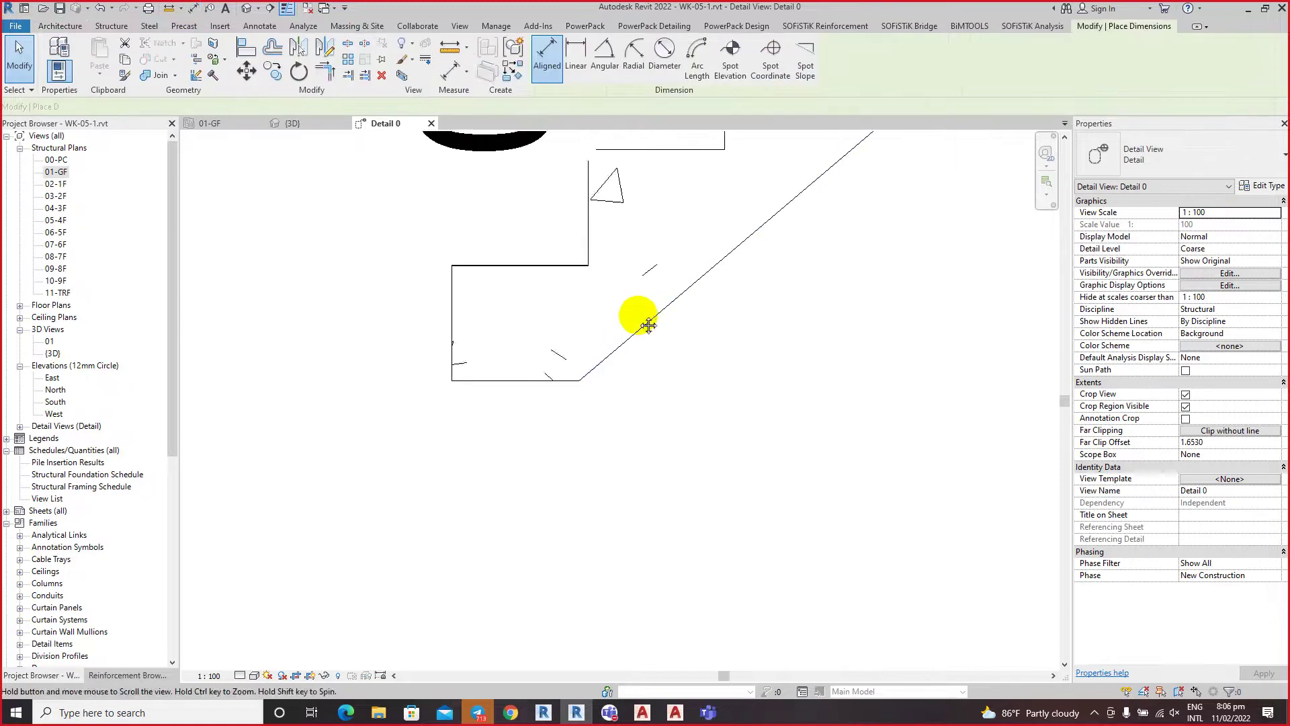
# - Pick the next step edge for a tread-depth dimension, then cancel it
pyautogui.scroll(2, 639, 403)
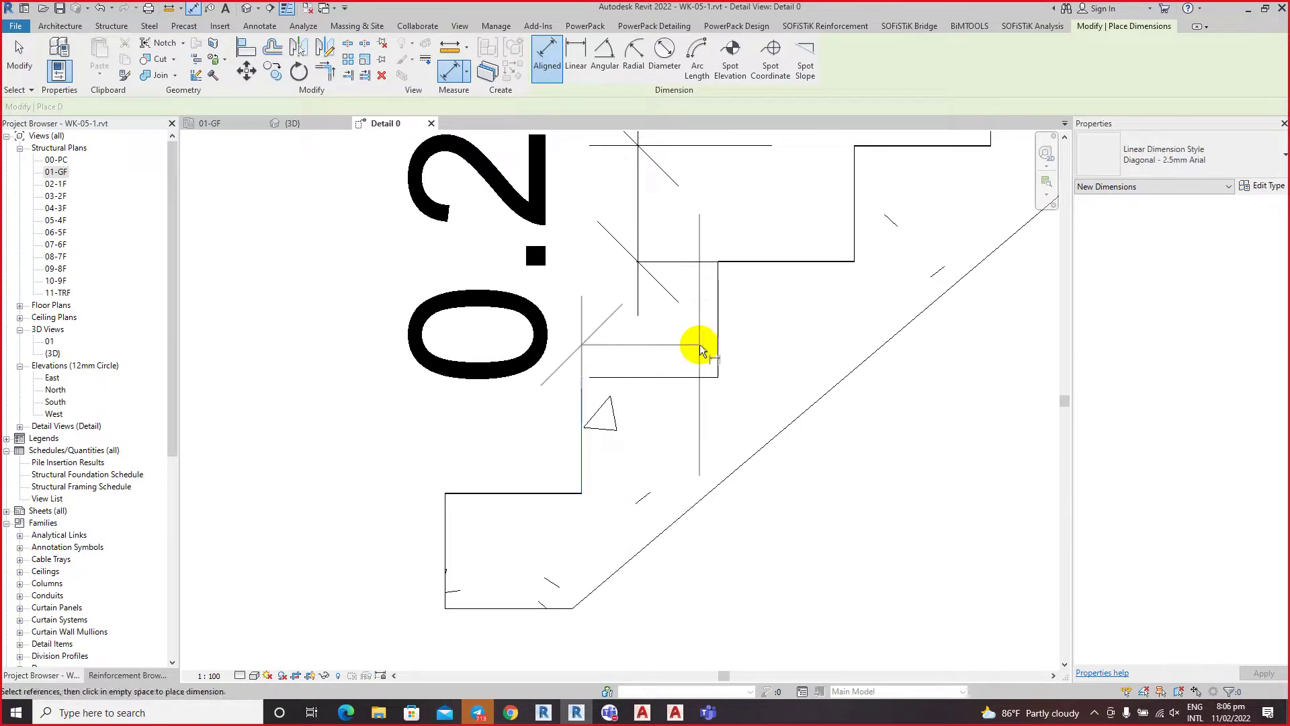
pyautogui.click(715, 346)
pyautogui.scroll(-1, 713, 348)
pyautogui.scroll(-1, 717, 440)
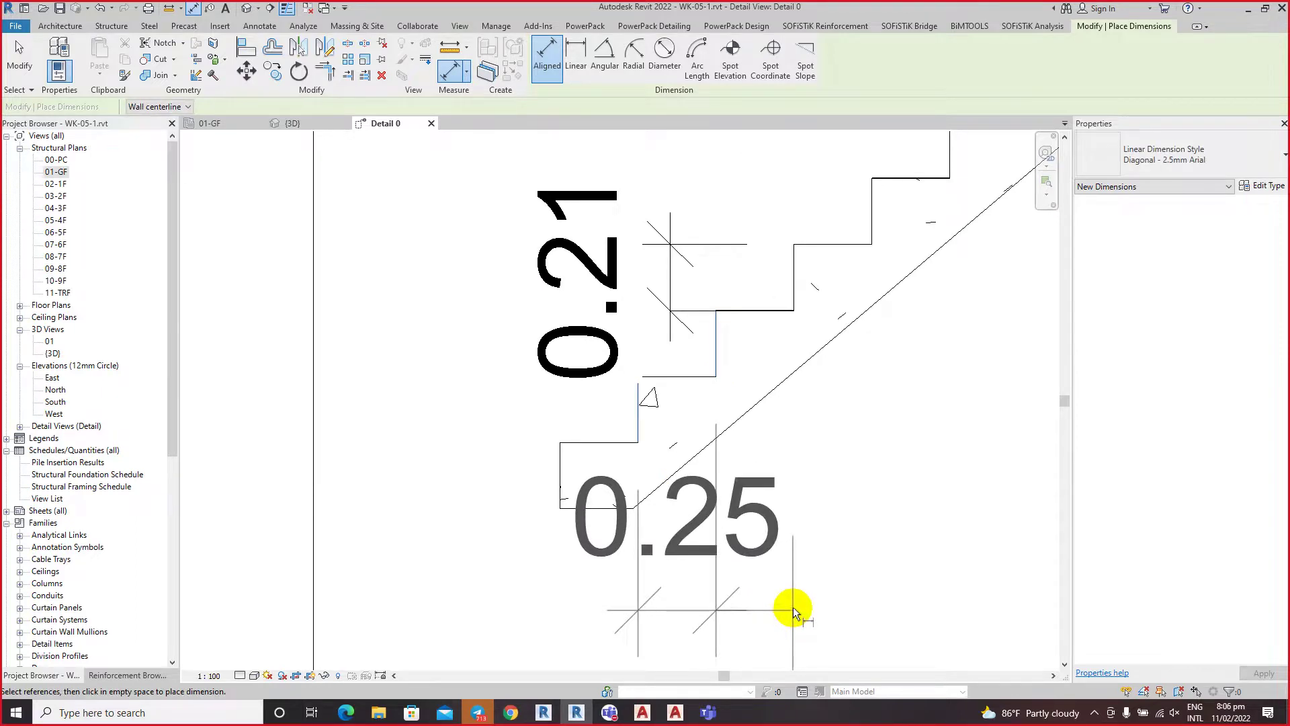
pyautogui.scroll(2, 790, 356)
pyautogui.press('Escape')
pyautogui.press('Escape')
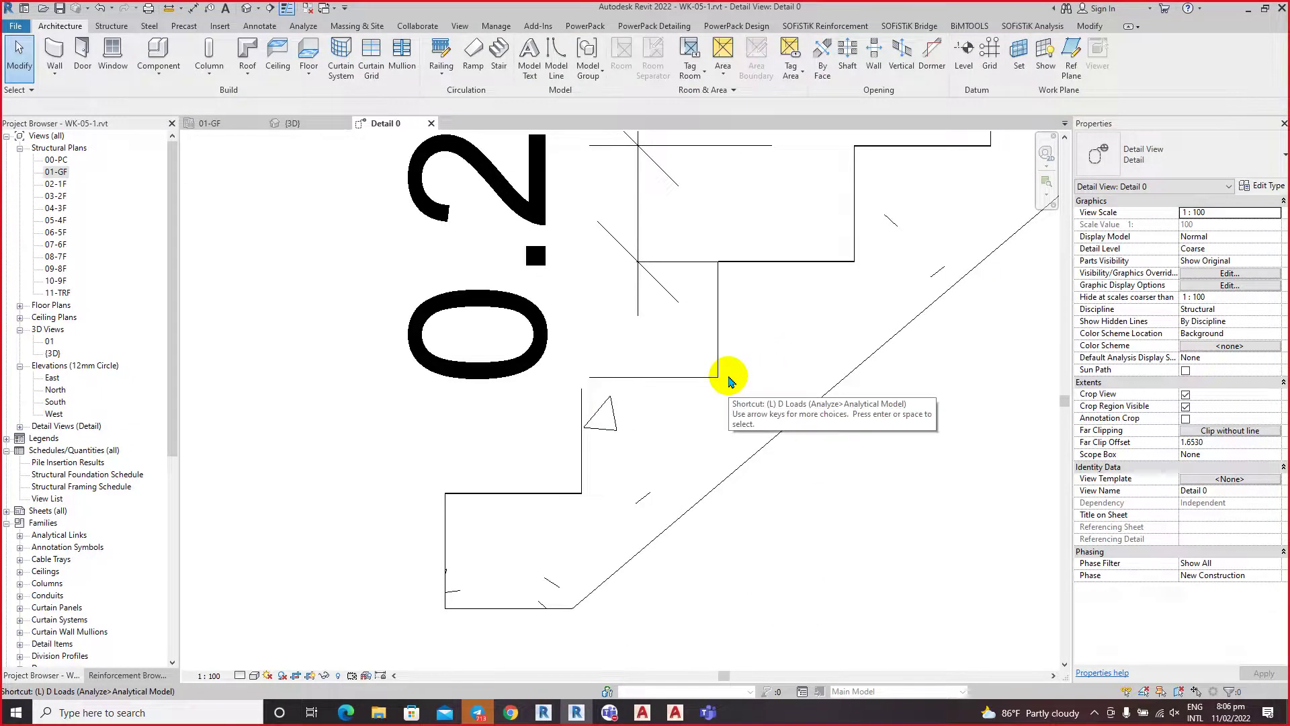
# - Draw a detail line (DL) from the riser corner to the sloped stair underside
pyautogui.press('Escape')
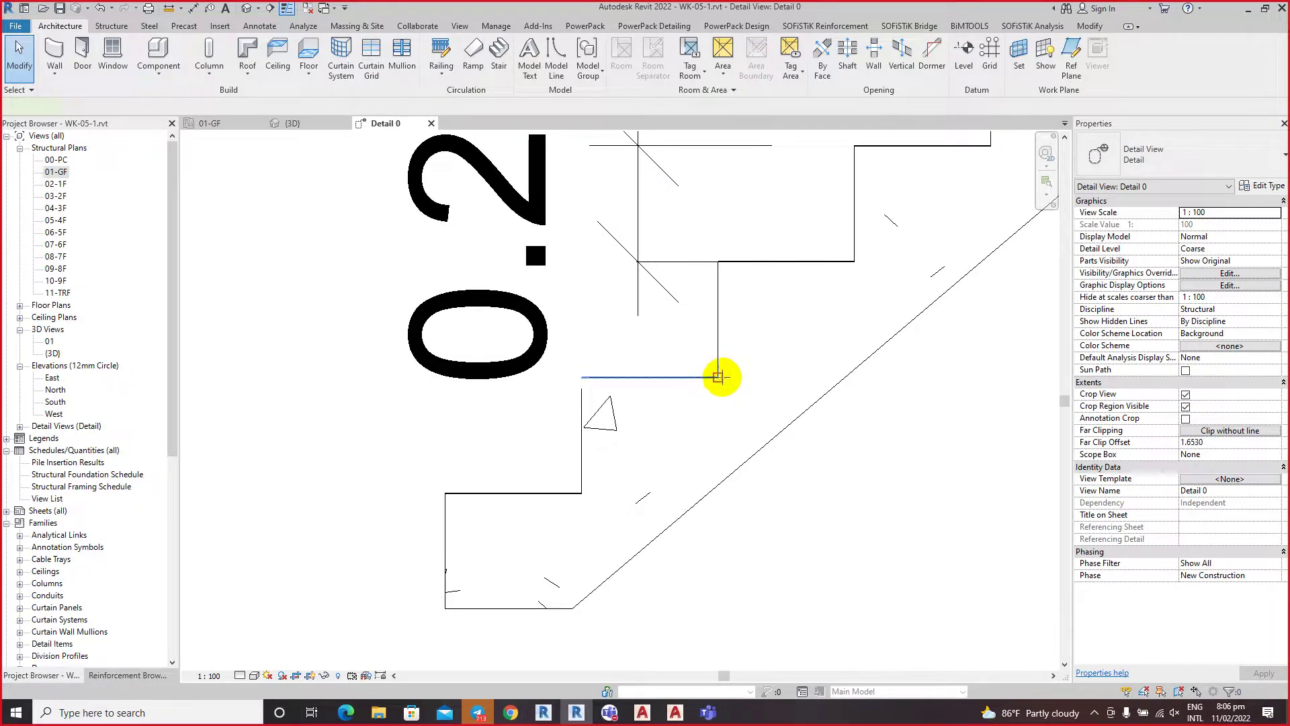
pyautogui.press('d')
pyautogui.press('l')
pyautogui.click(717, 377)
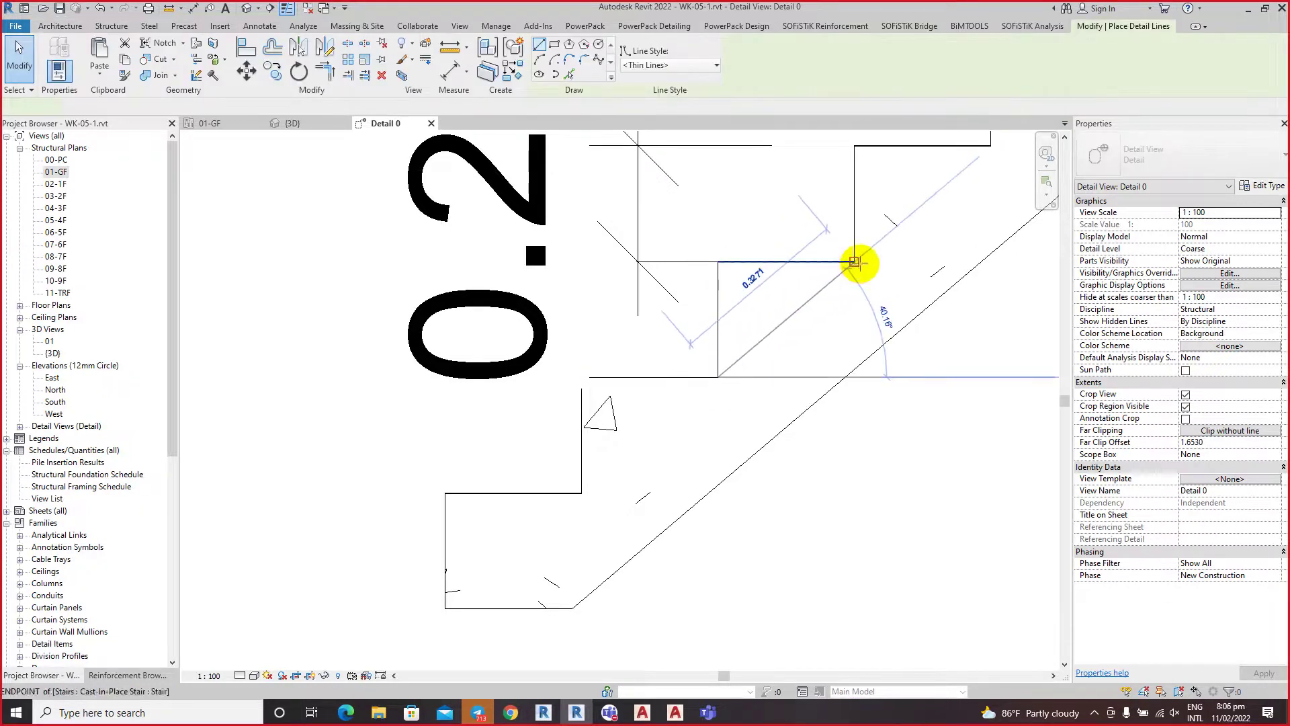
pyautogui.click(854, 261)
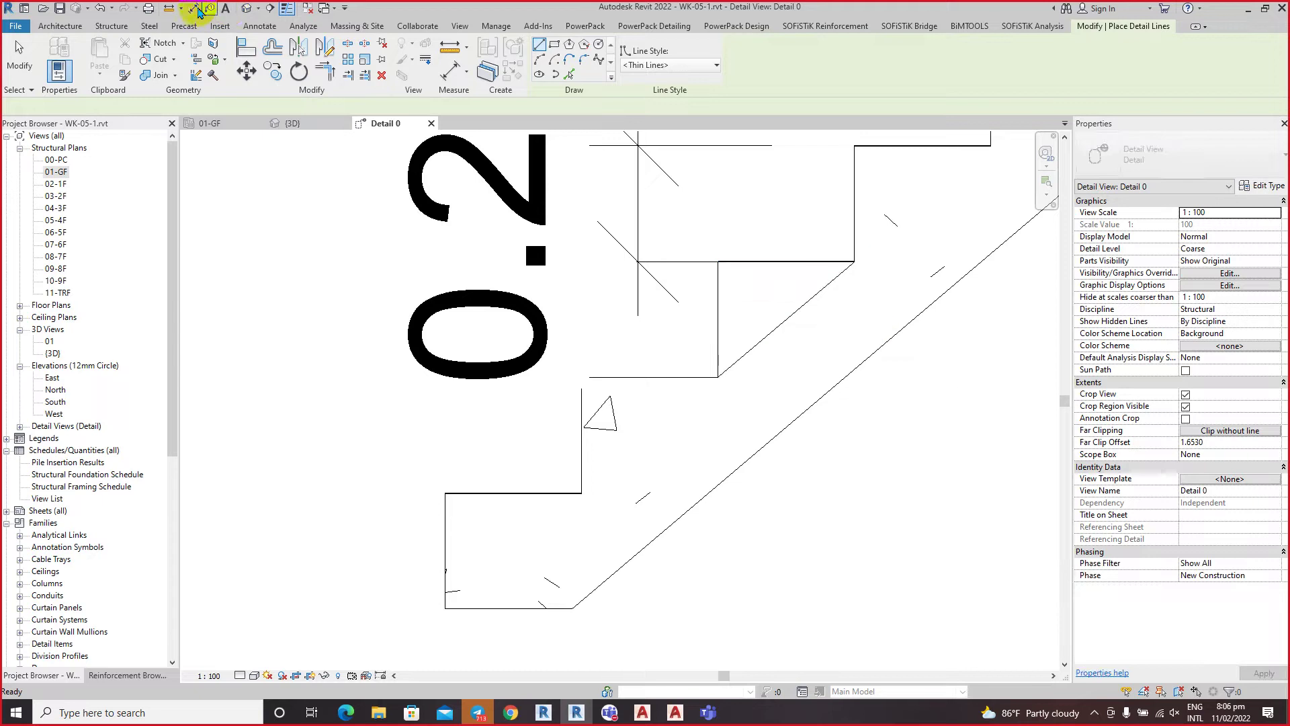
pyautogui.press('Escape')
# - Measure from the diagonal detail line to the stair underside as a trial dimension
pyautogui.press('d')
pyautogui.press('i')
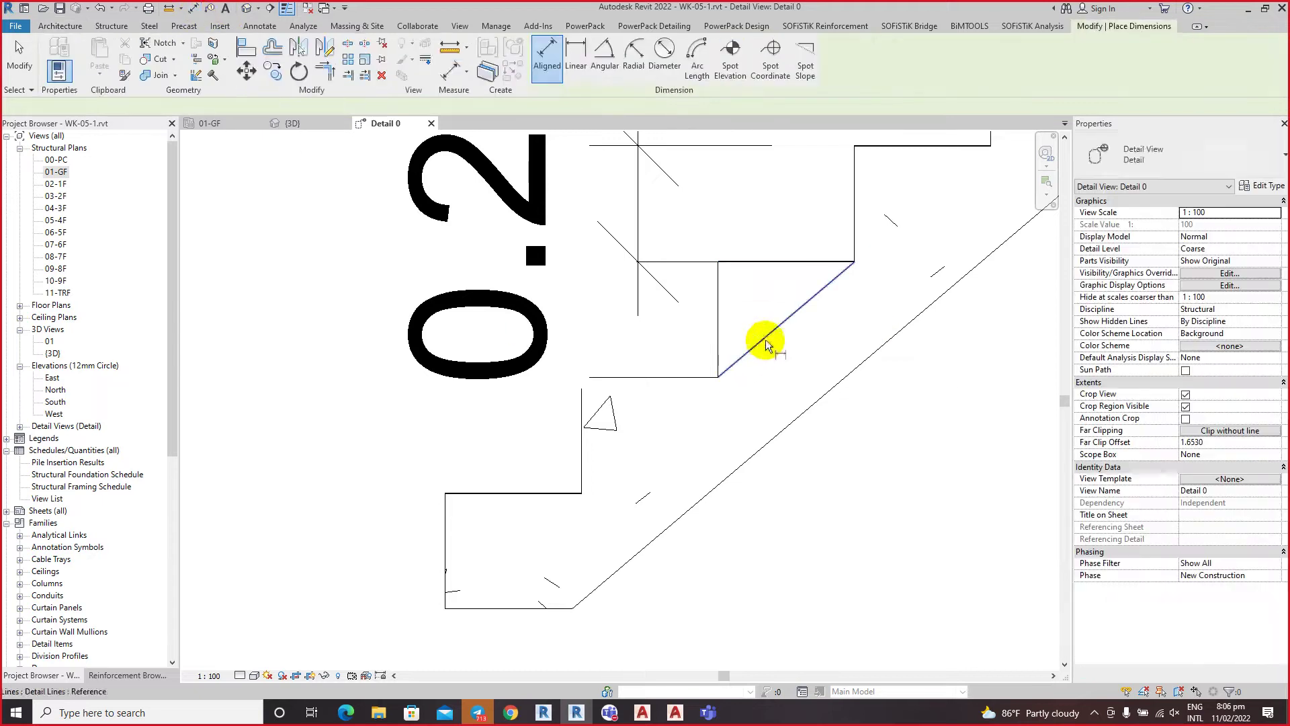
pyautogui.click(830, 397)
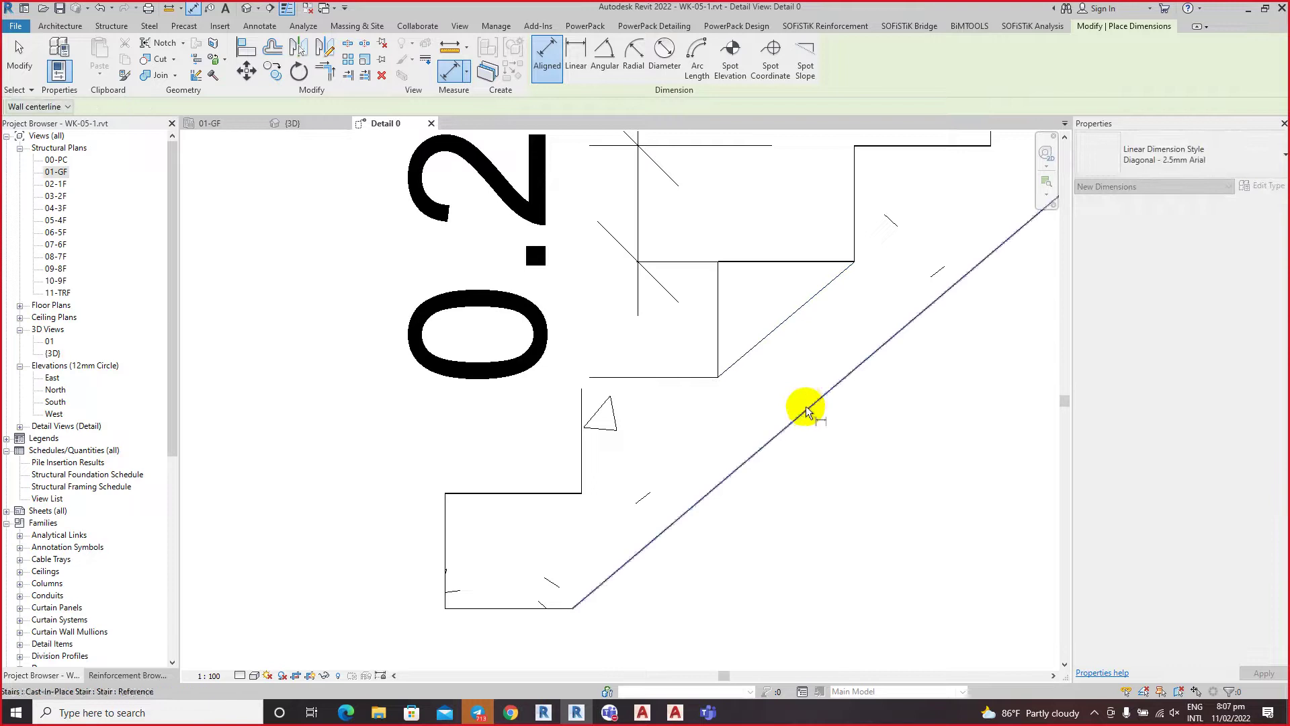
pyautogui.click(776, 333)
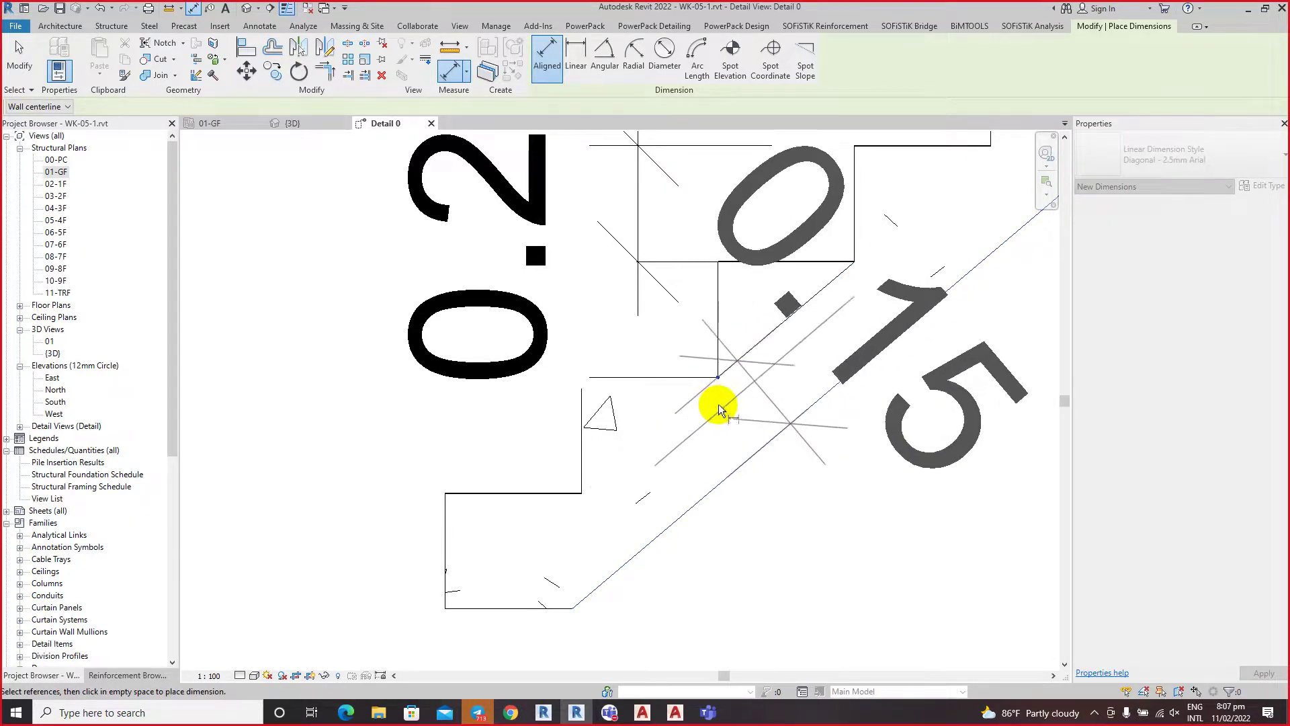
pyautogui.scroll(-2, 719, 404)
pyautogui.scroll(-2, 726, 407)
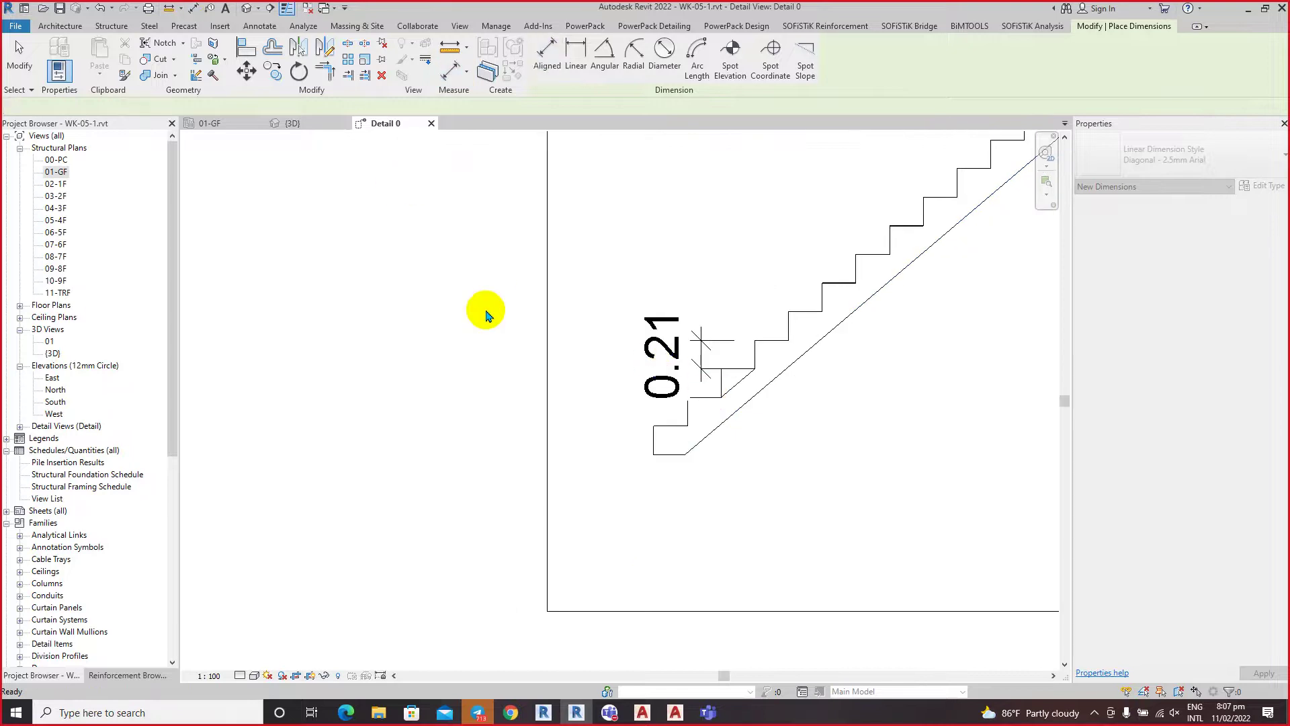
# - Dimension the stair section from bottom to top landing, placing 5.09 on the right
pyautogui.press('Escape')
pyautogui.press('Escape')
pyautogui.click(201, 14)
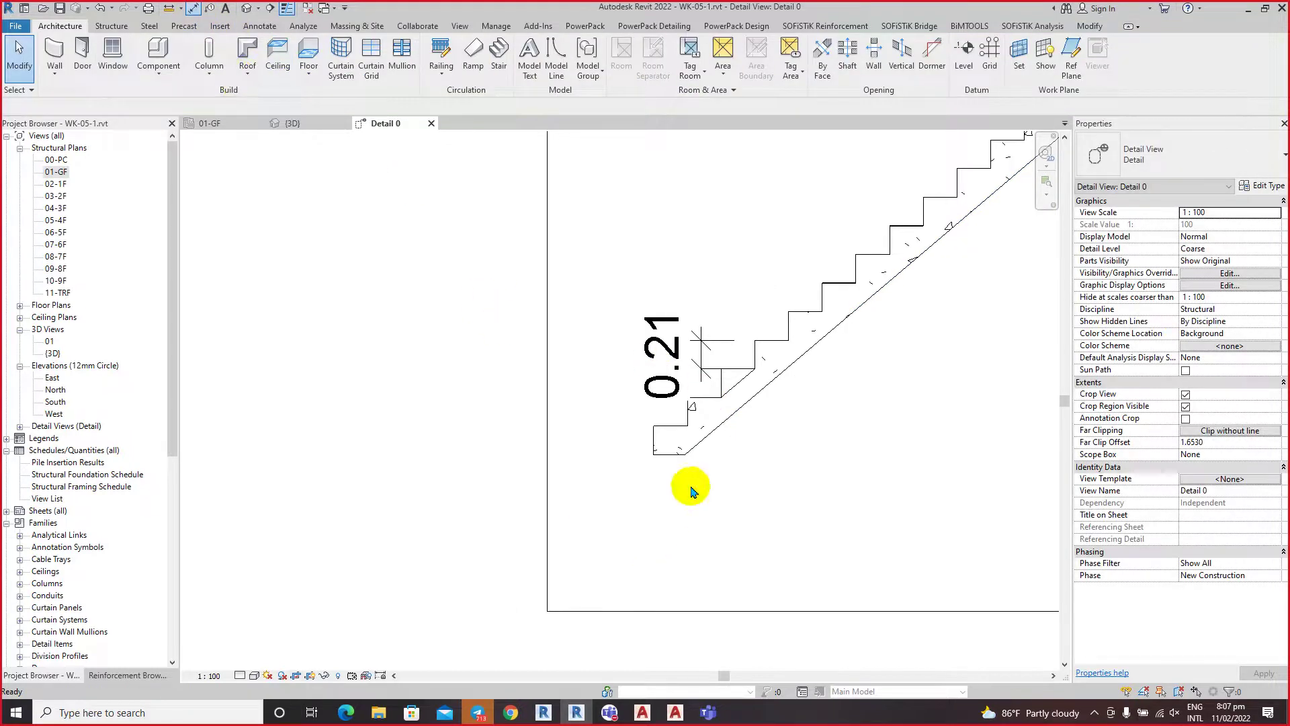
pyautogui.scroll(-2, 672, 457)
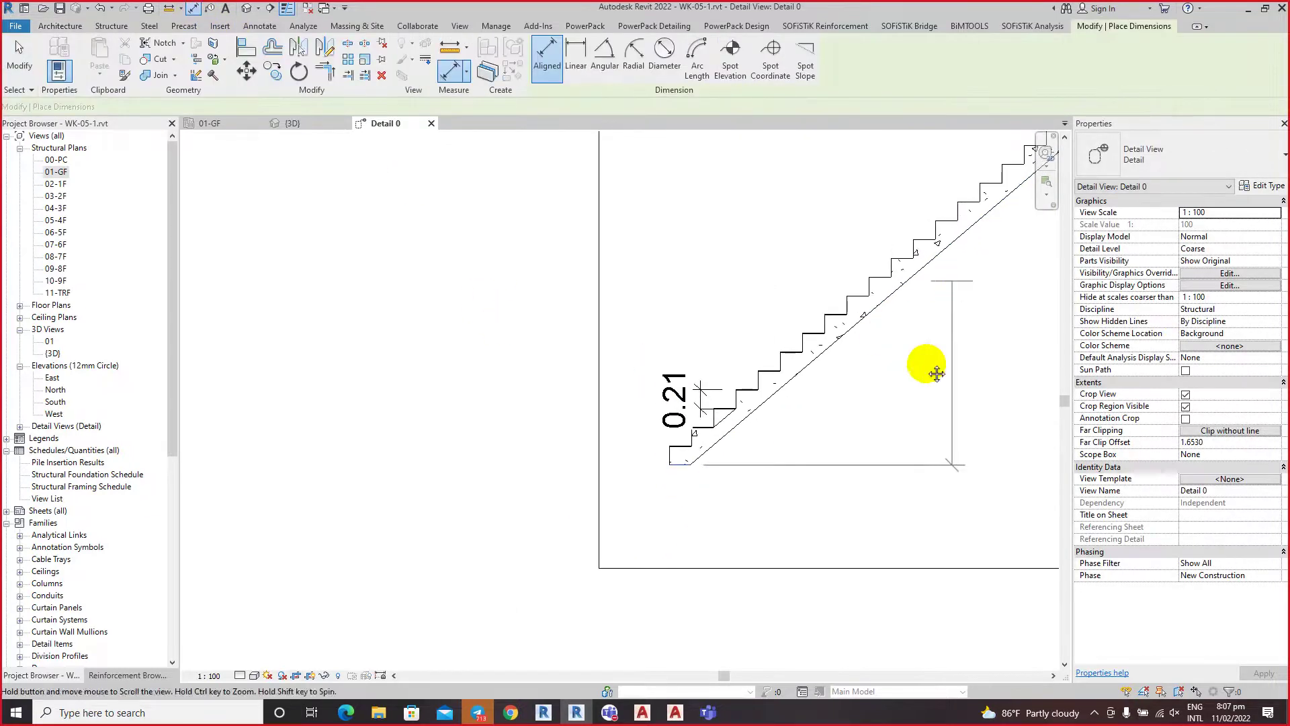
pyautogui.moveTo(927, 365); pyautogui.dragTo(832, 527, button='middle')
pyautogui.click(684, 491)
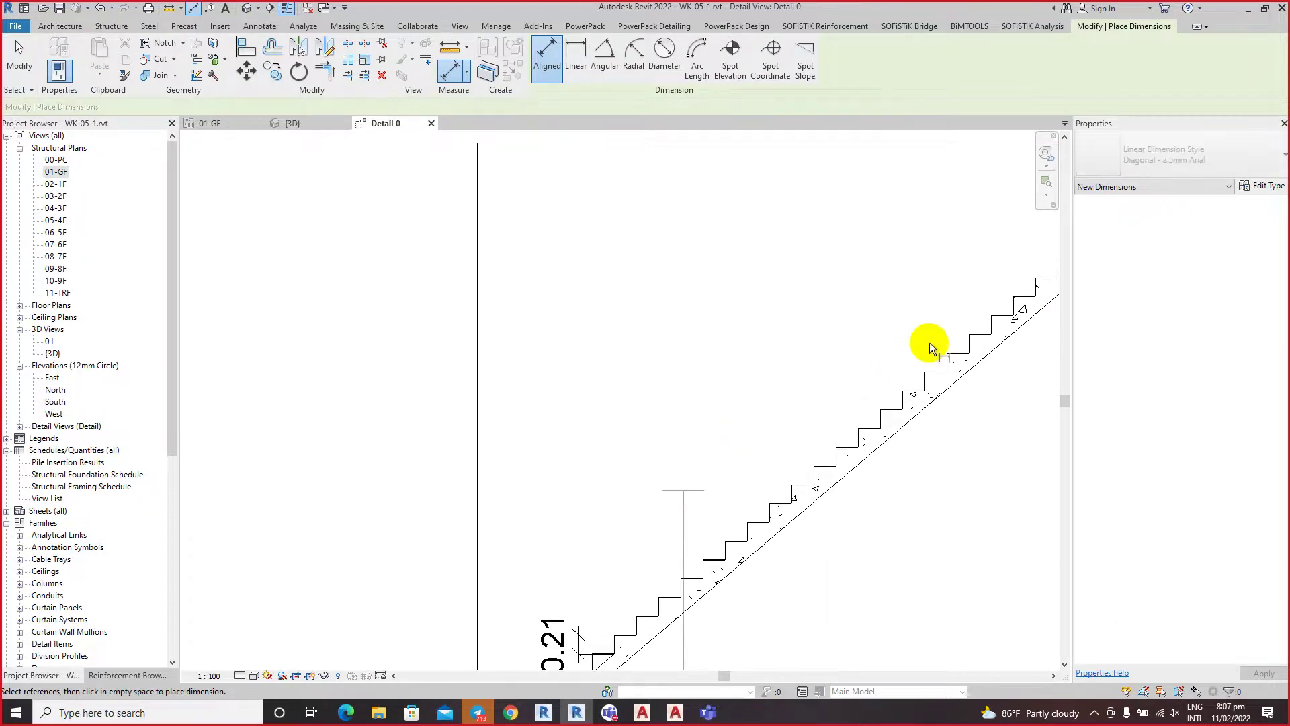
pyautogui.moveTo(930, 341); pyautogui.dragTo(510, 397, button='middle')
pyautogui.scroll(2, 628, 297)
pyautogui.scroll(2, 758, 280)
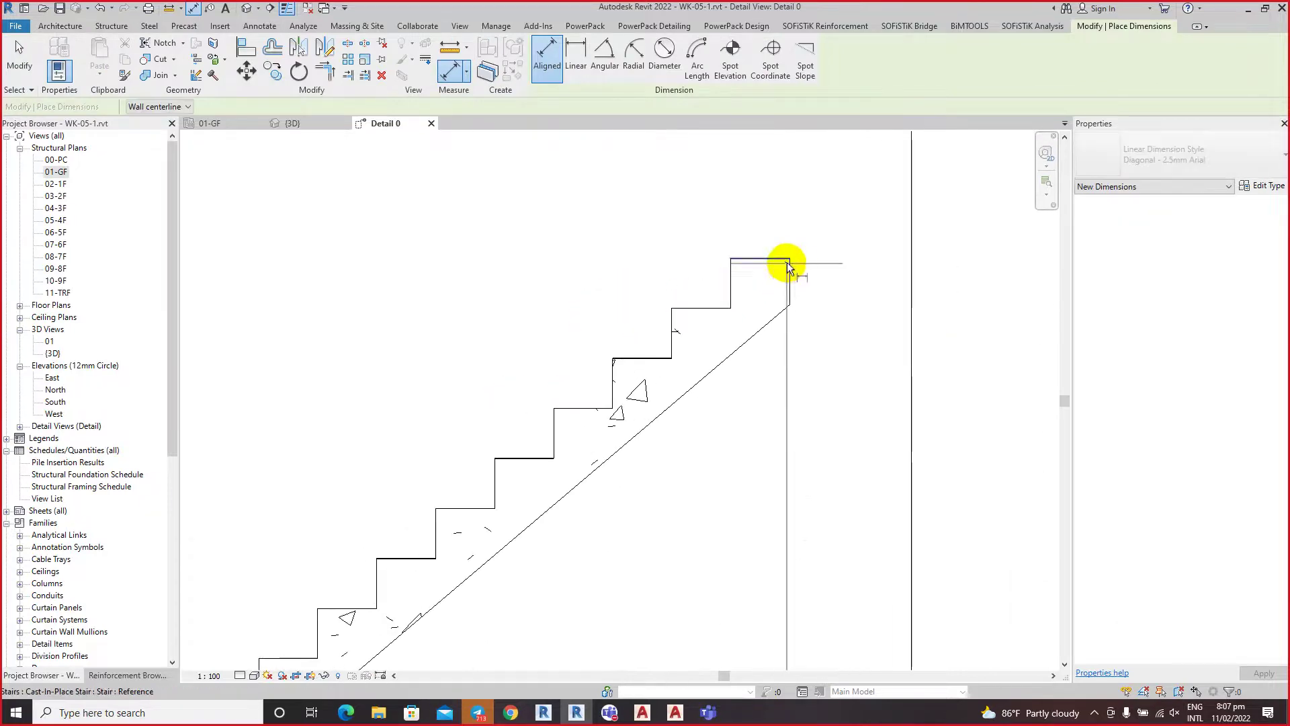
pyautogui.click(788, 262)
pyautogui.scroll(-2, 799, 296)
pyautogui.scroll(-3, 823, 383)
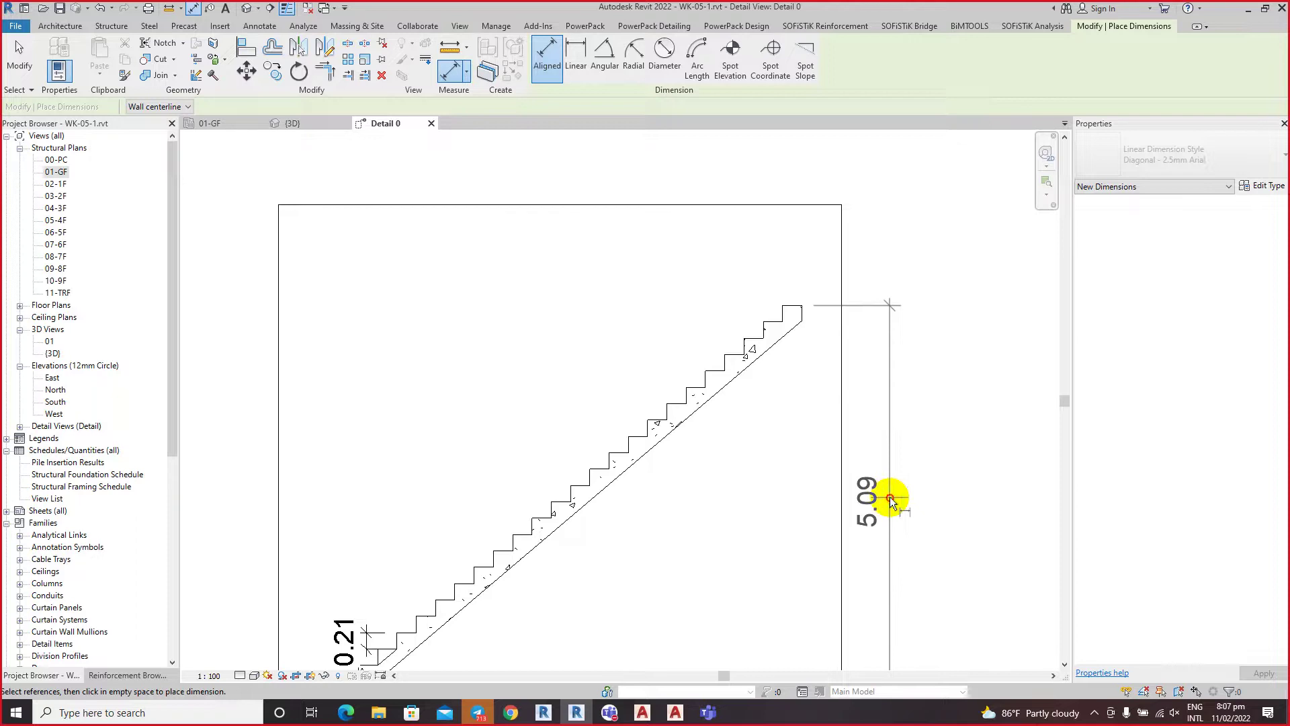
pyautogui.click(890, 498)
pyautogui.moveTo(896, 475); pyautogui.dragTo(893, 445, button='middle')
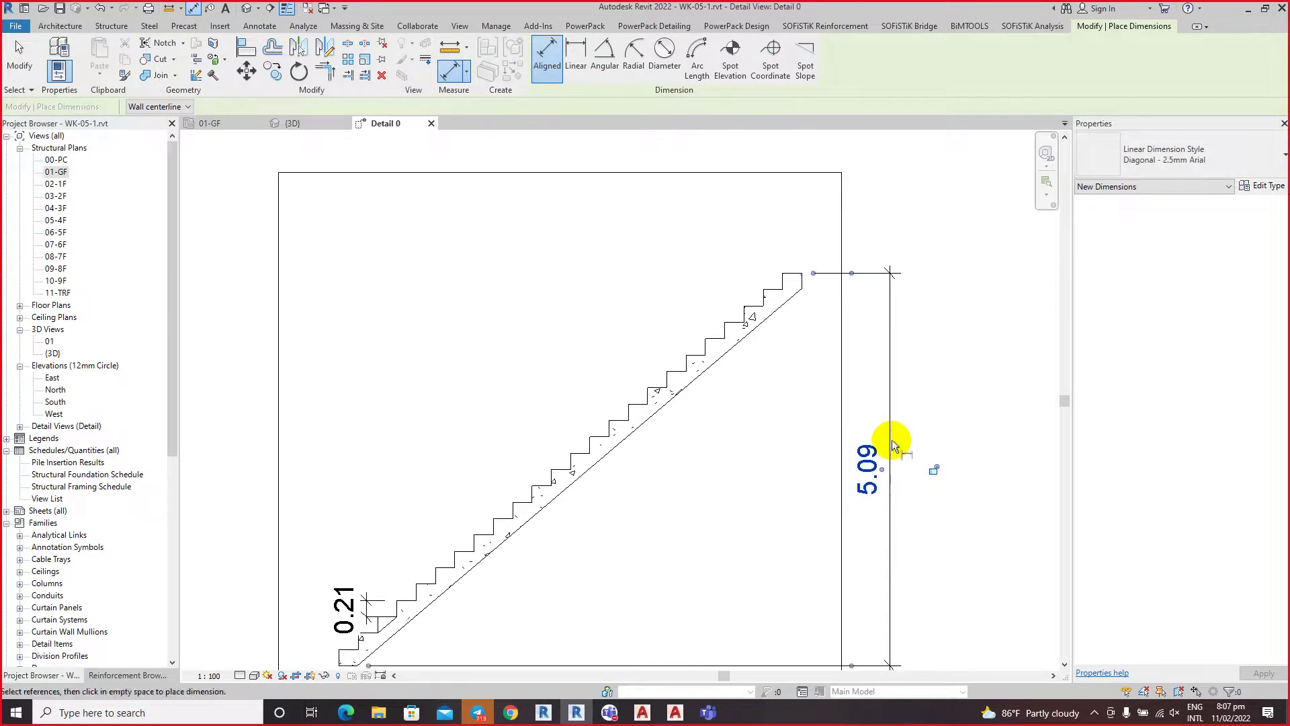
pyautogui.press('Escape')
pyautogui.press('Escape')
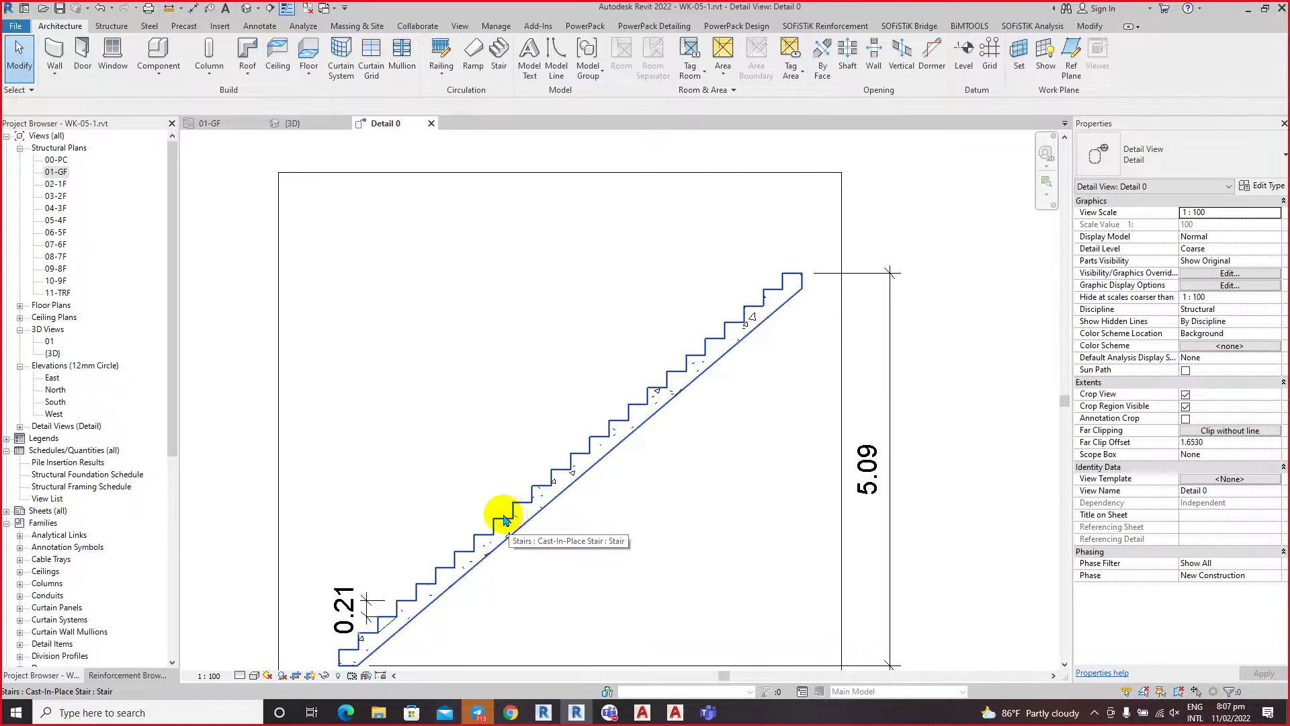
# - Inspect the stair top and window-select the 5.09 dimension to check it, then deselect
pyautogui.scroll(2, 896, 447)
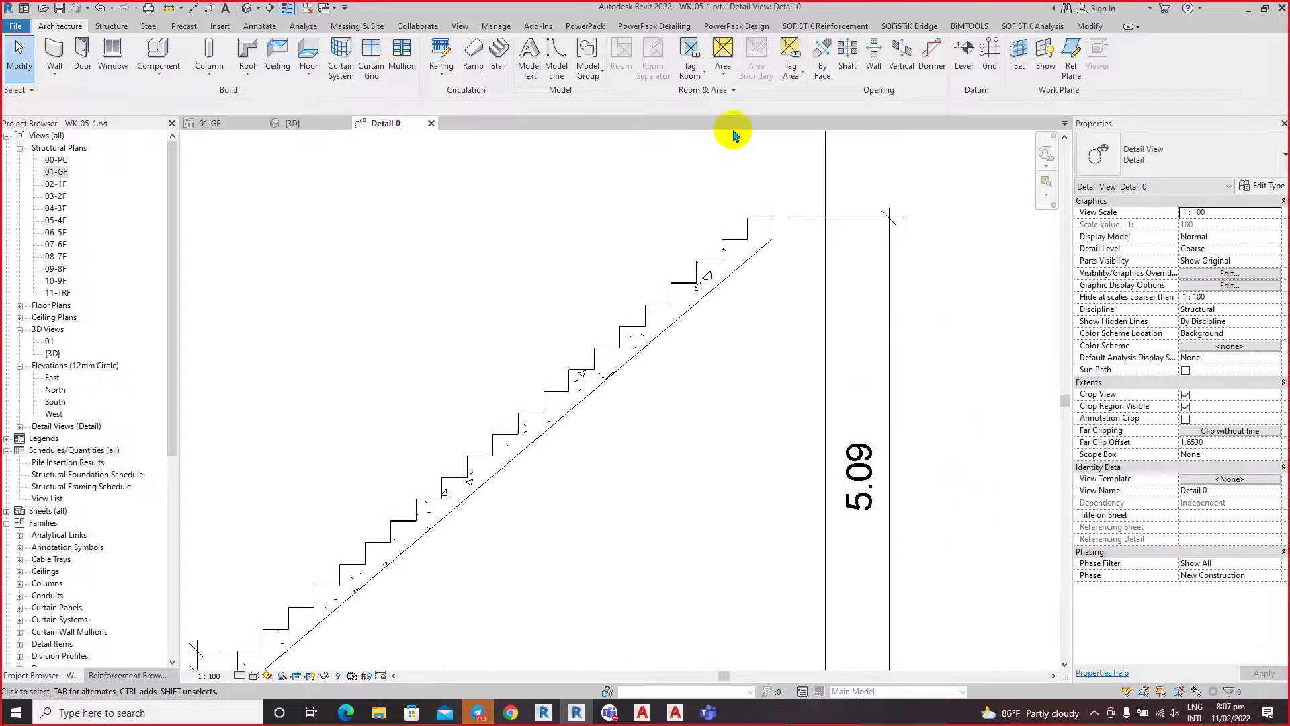
pyautogui.scroll(1, 762, 248)
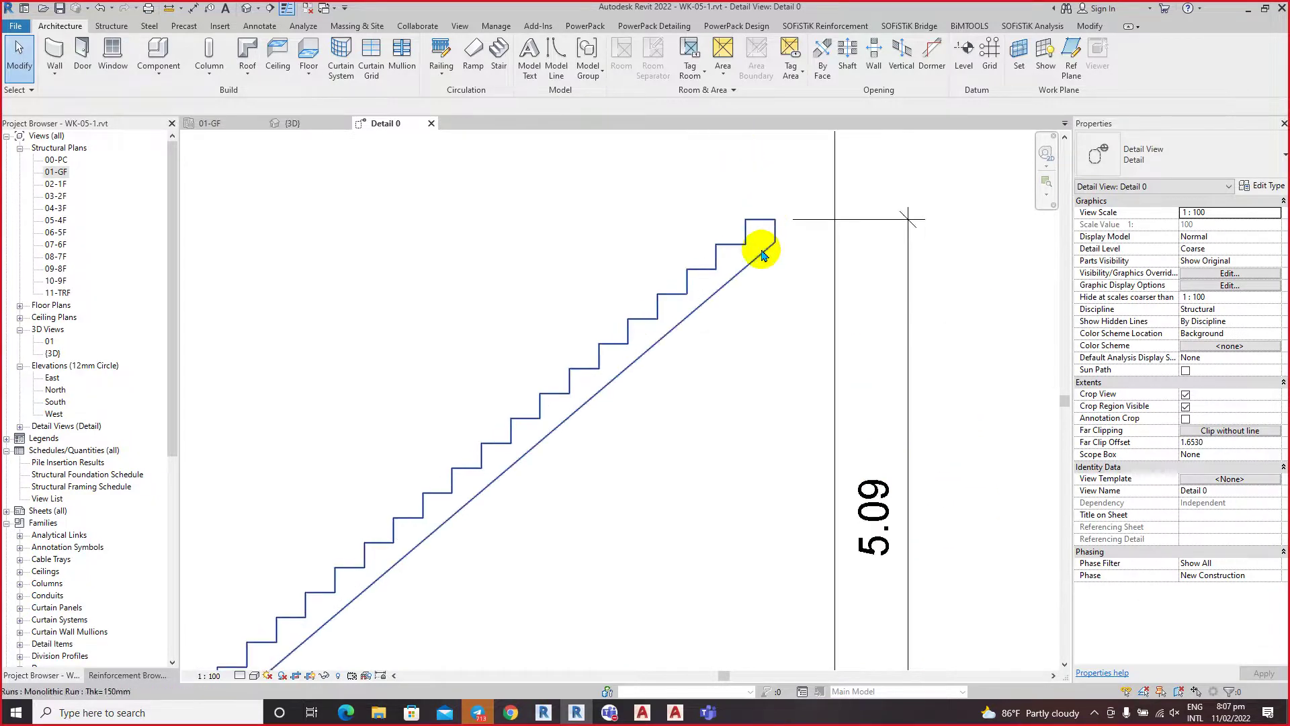
pyautogui.scroll(2, 766, 249)
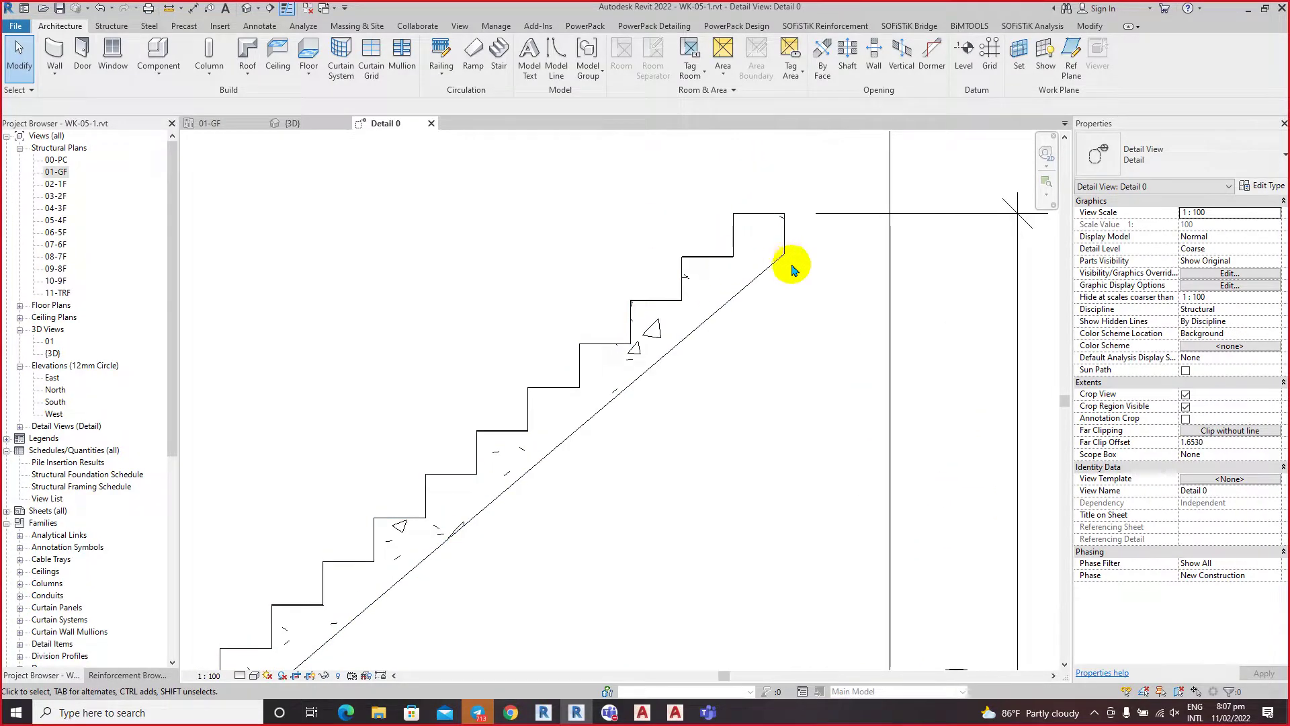
pyautogui.moveTo(792, 268); pyautogui.dragTo(724, 311, button='middle')
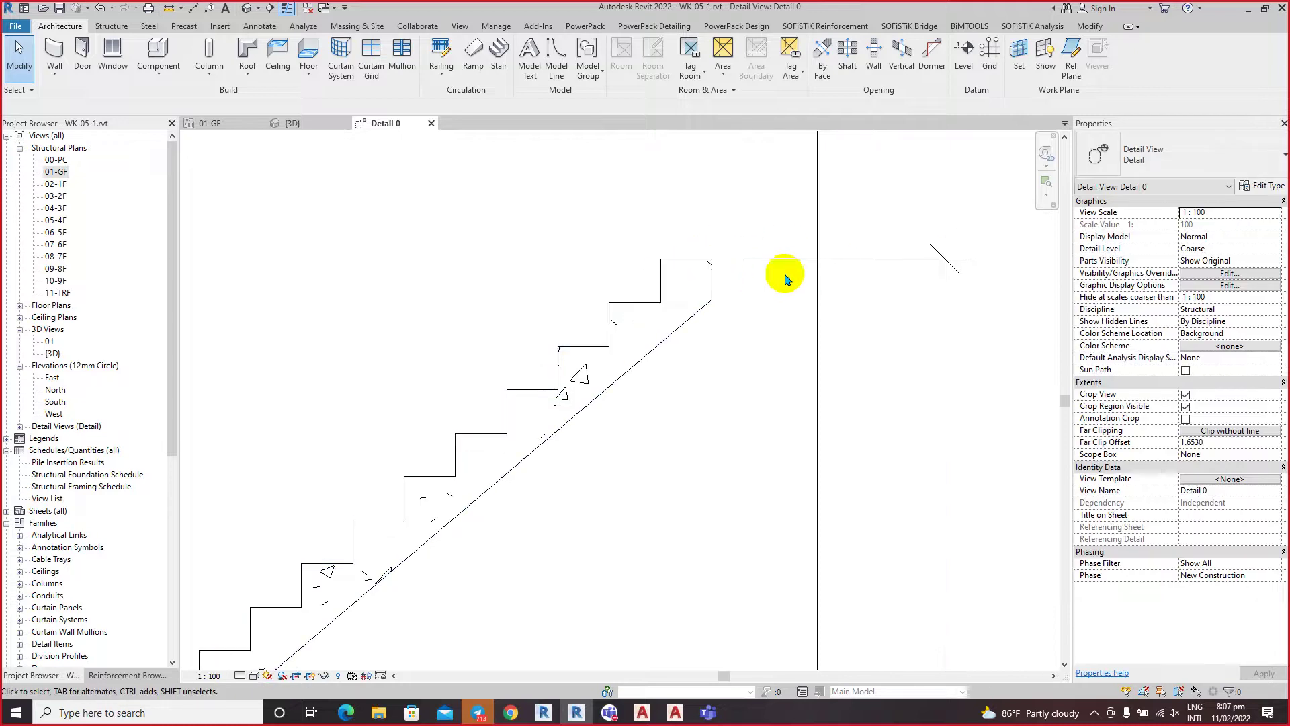
pyautogui.scroll(-2, 964, 279)
pyautogui.scroll(-1, 988, 221)
pyautogui.scroll(1, 864, 359)
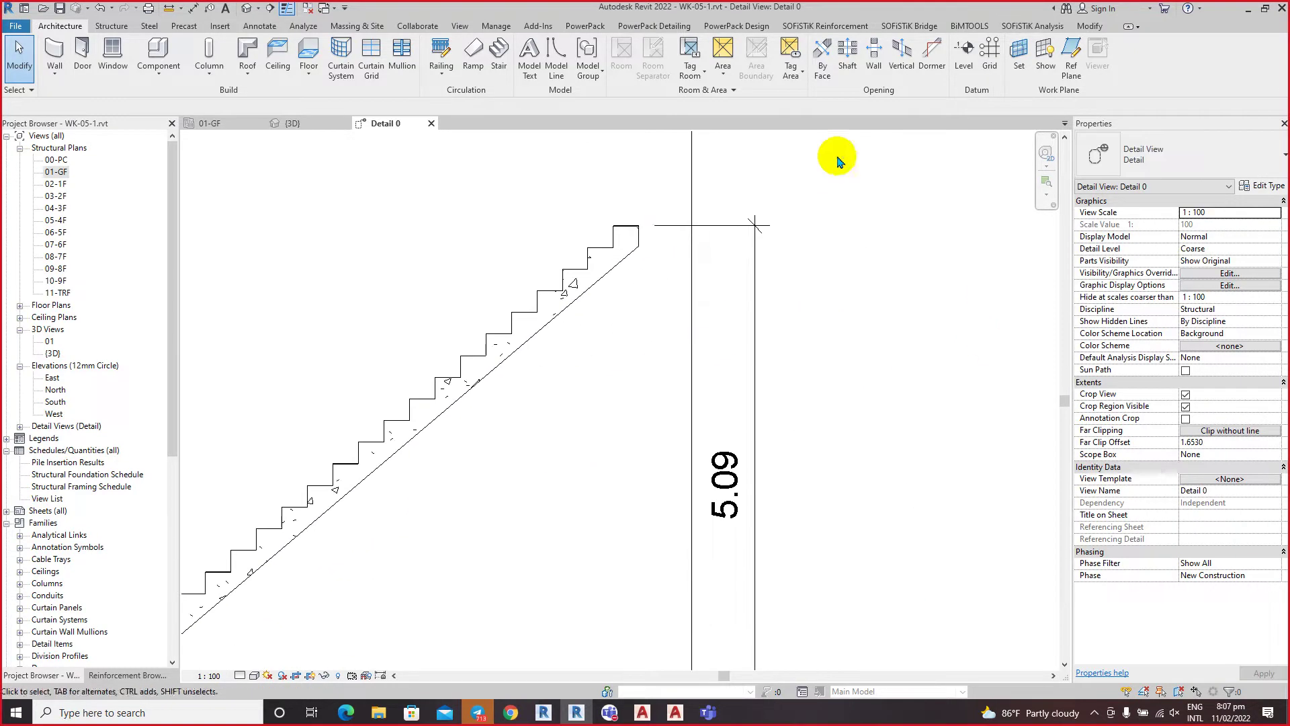
pyautogui.moveTo(829, 152)
pyautogui.mouseDown()
pyautogui.moveTo(705, 311)
pyautogui.moveTo(714, 327)
pyautogui.mouseUp()
pyautogui.scroll(-2, 714, 328)
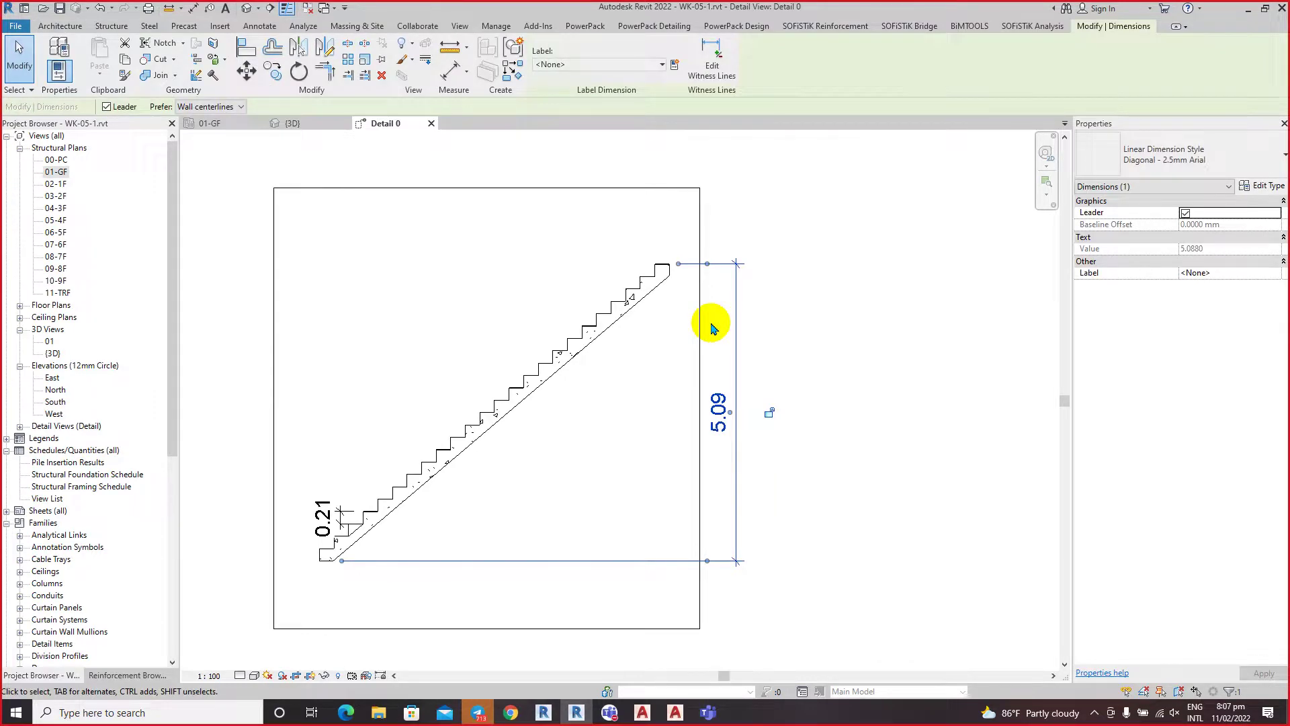
pyautogui.scroll(-1, 672, 343)
pyautogui.scroll(-1, 497, 302)
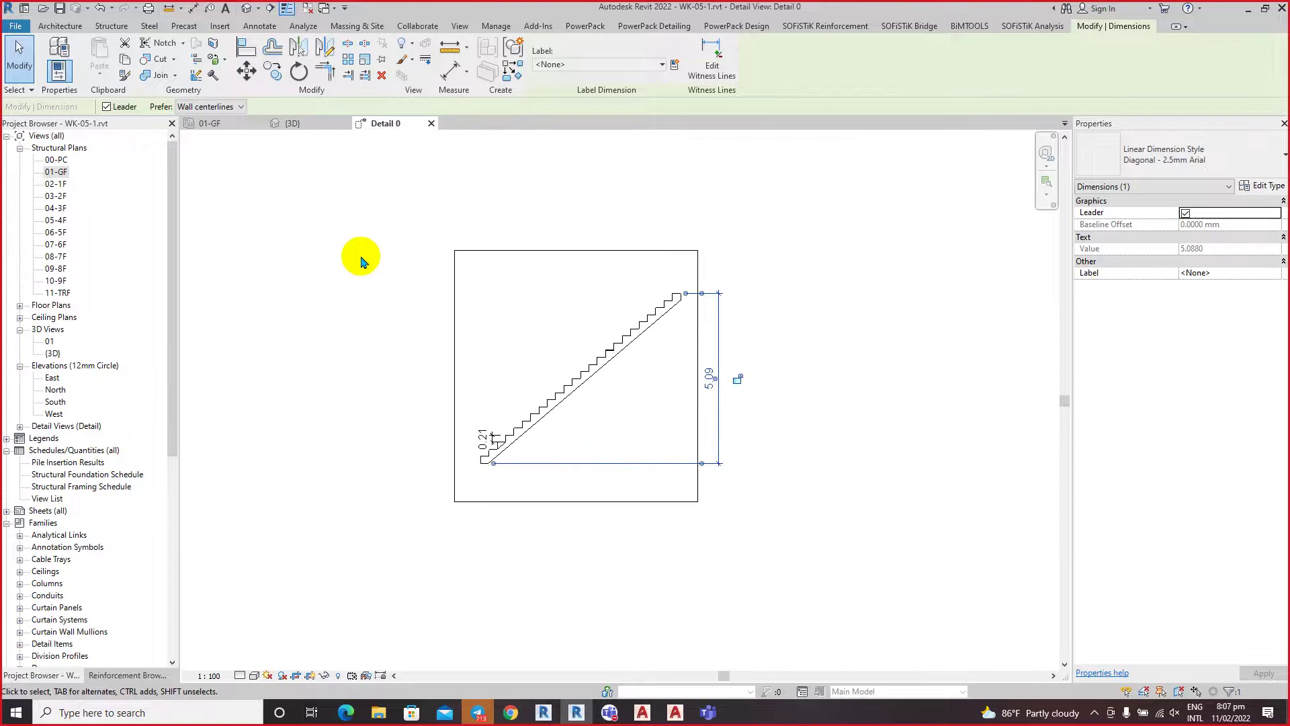
pyautogui.scroll(-2, 360, 259)
pyautogui.click(363, 202)
# - Delete the stair and its annotations in the 01-GF plan, accepting the removal of Detail 0
pyautogui.click(298, 123)
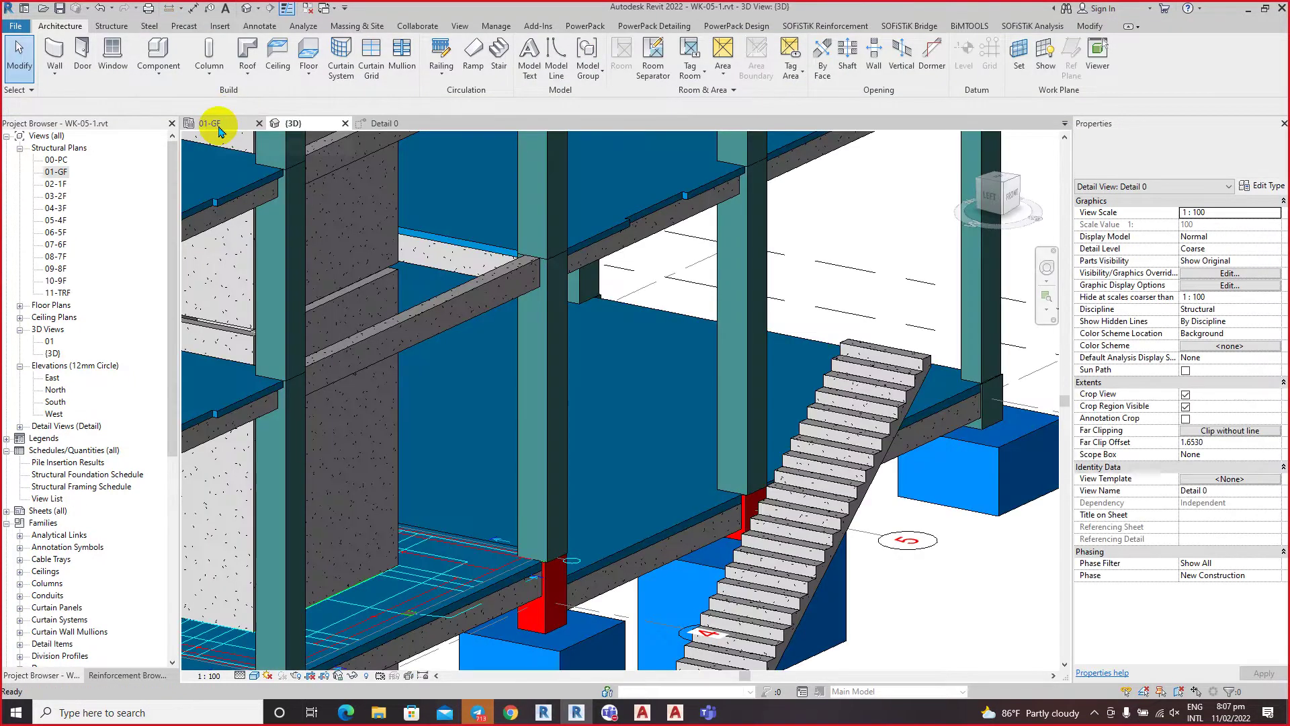
pyautogui.click(214, 124)
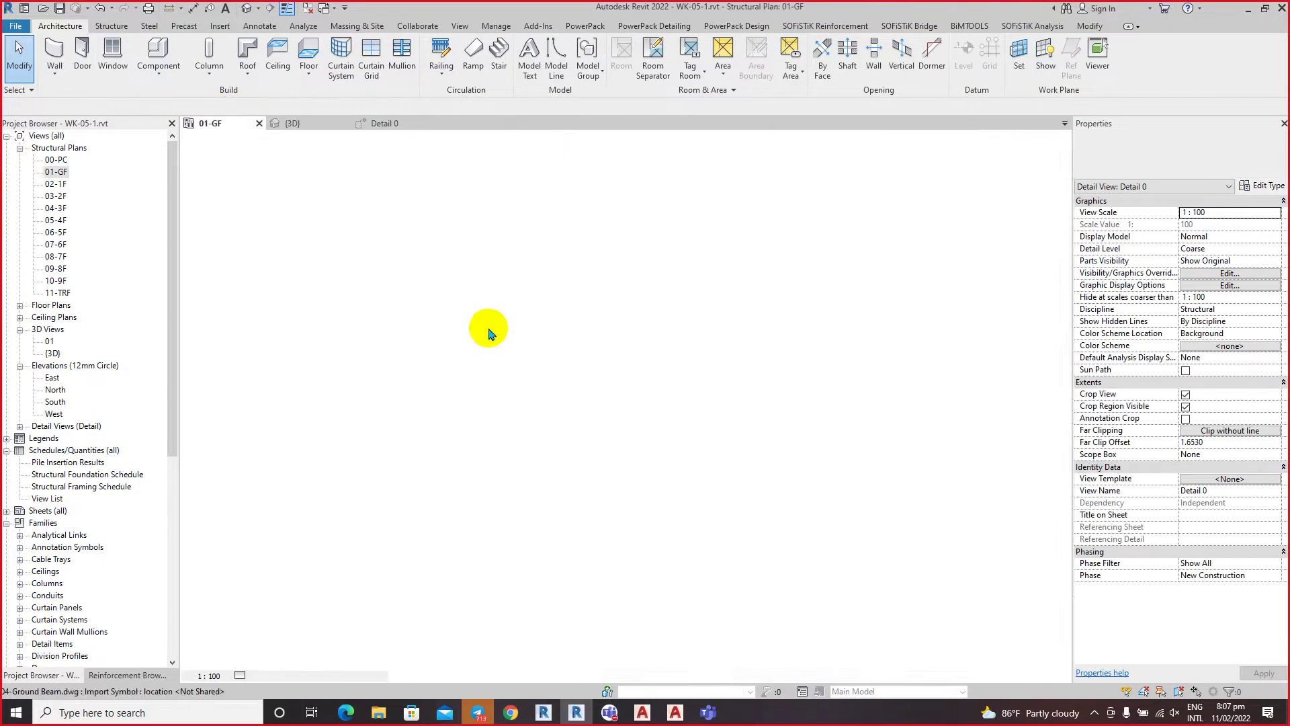
pyautogui.moveTo(329, 360); pyautogui.dragTo(1001, 564)
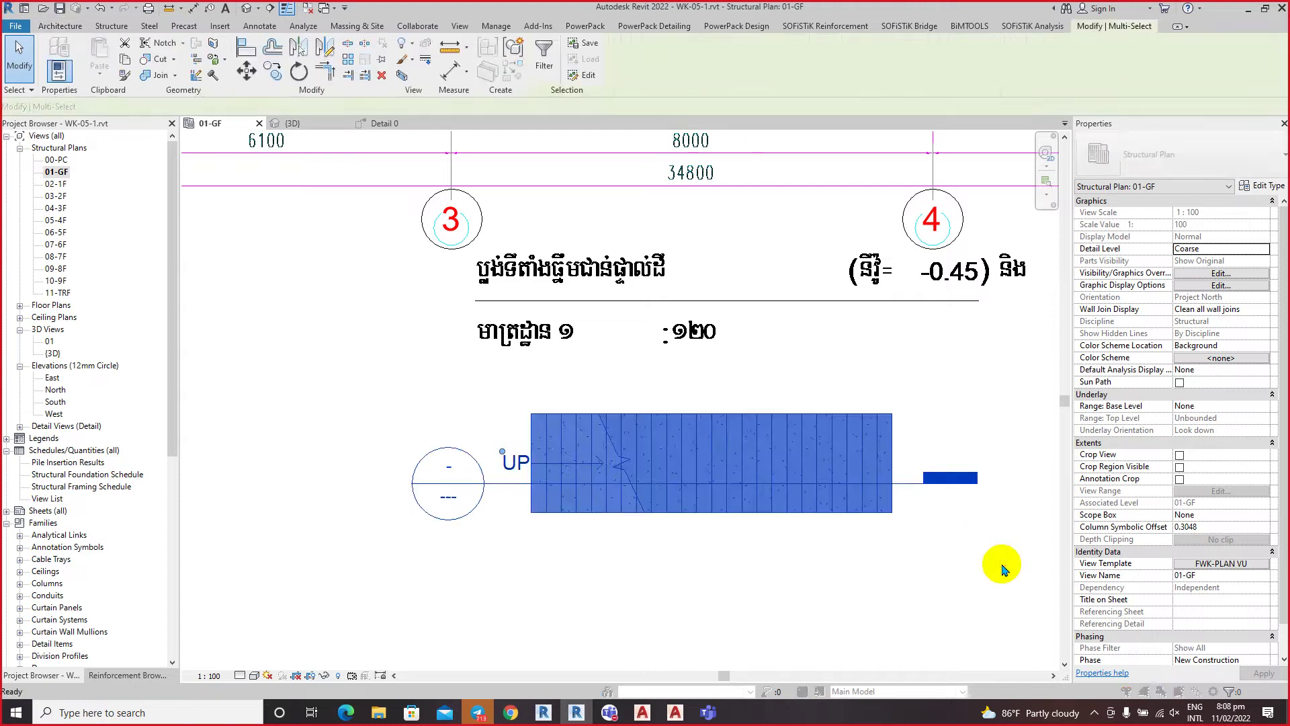
pyautogui.press('Delete')
pyautogui.click(694, 400)
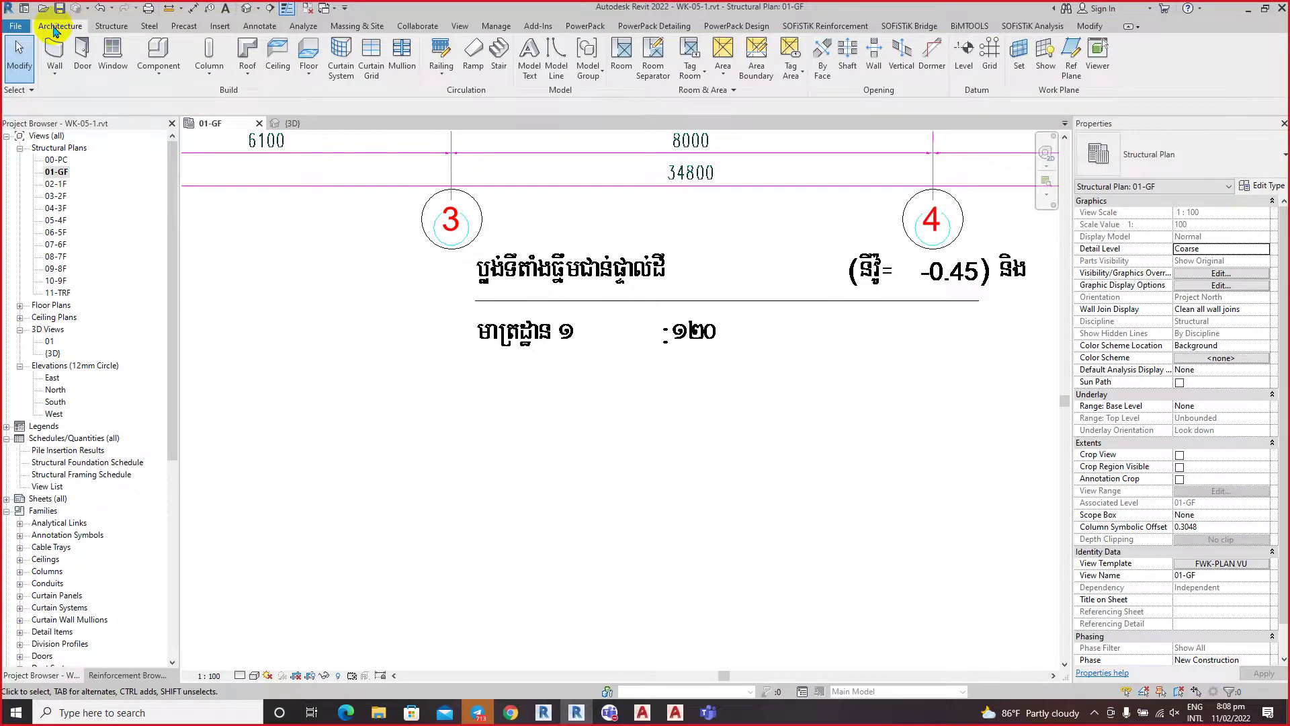
# - Start a new stair on 01-GF and discard the first run's start point
pyautogui.click(499, 57)
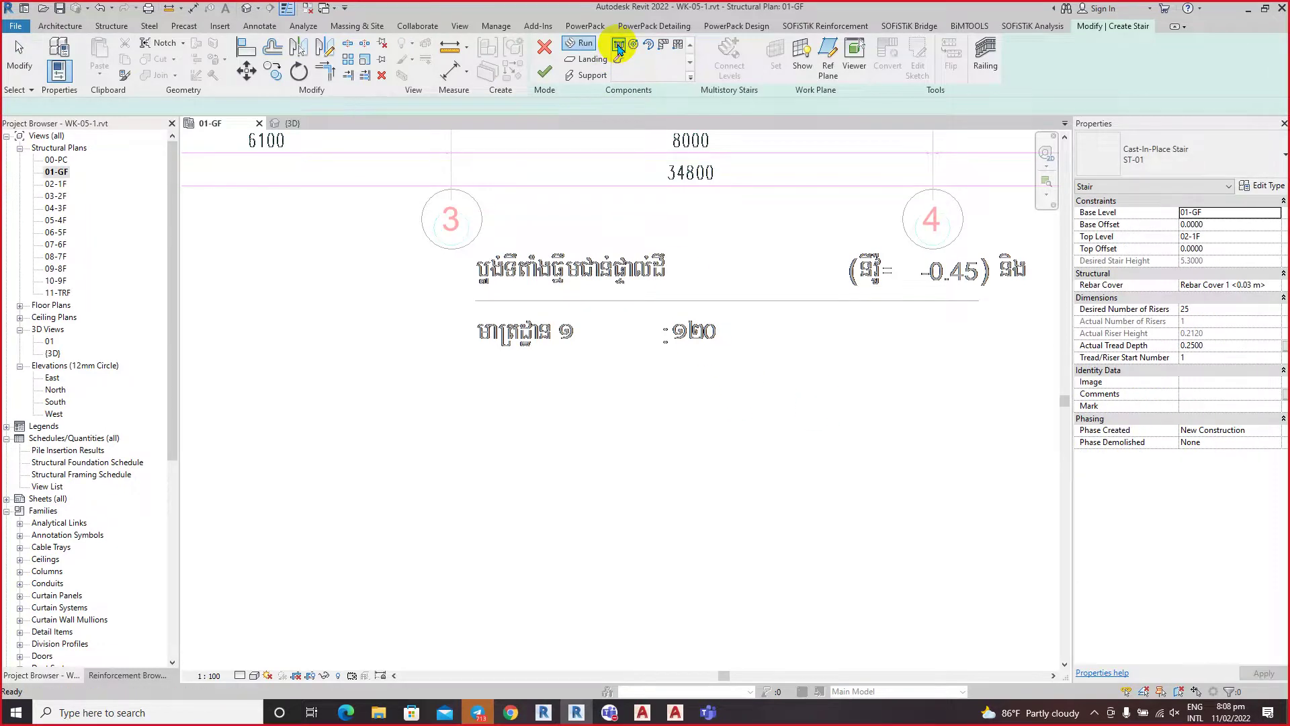
pyautogui.click(498, 526)
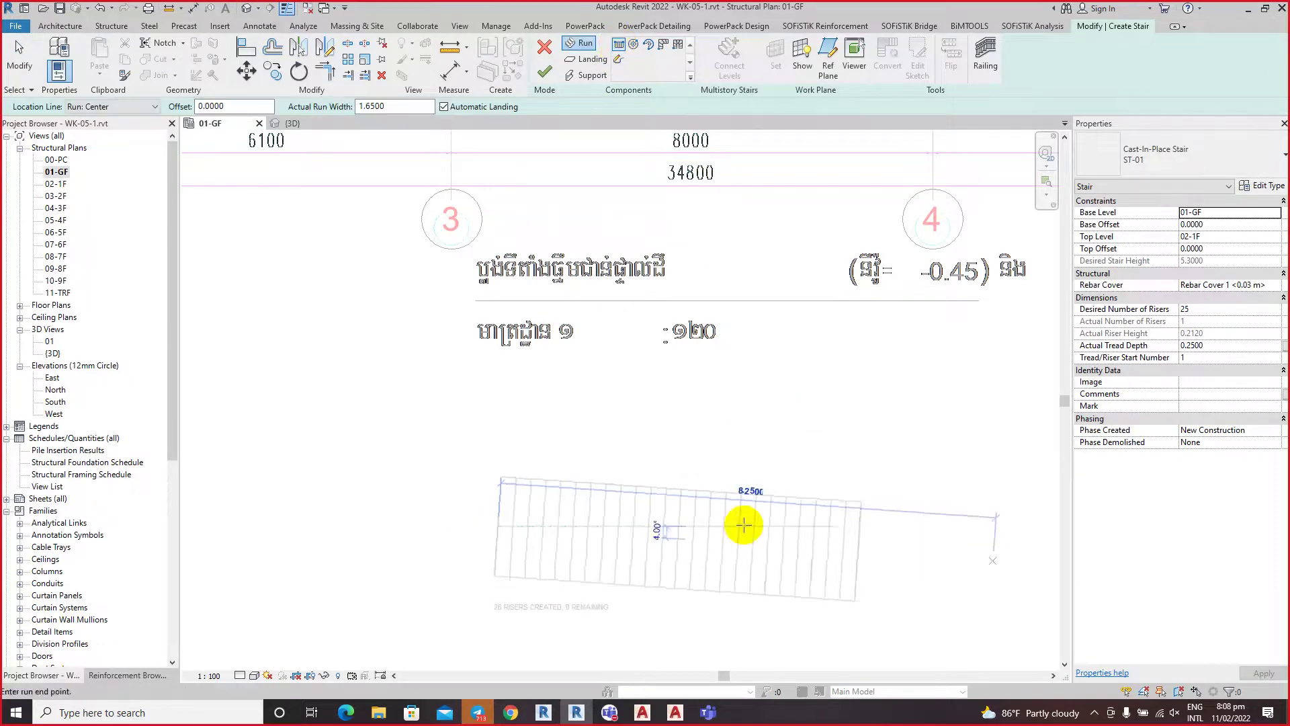
pyautogui.press('Escape')
pyautogui.press('Escape')
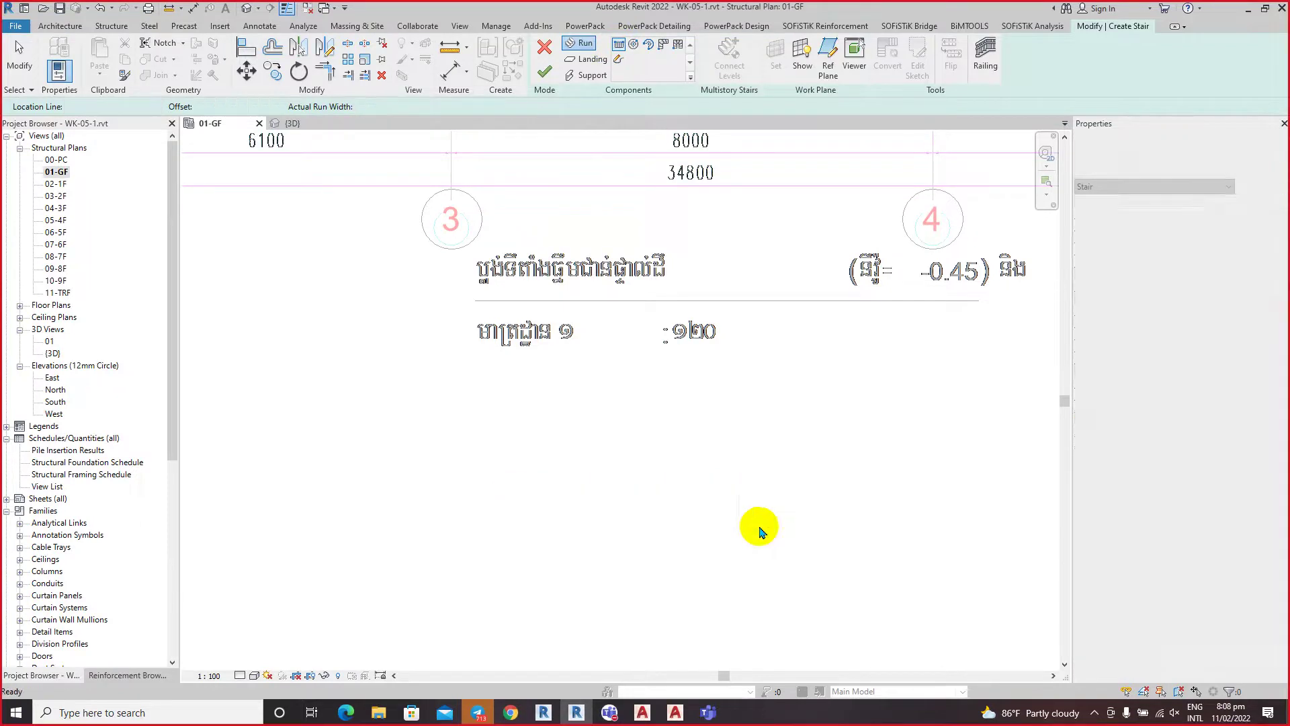
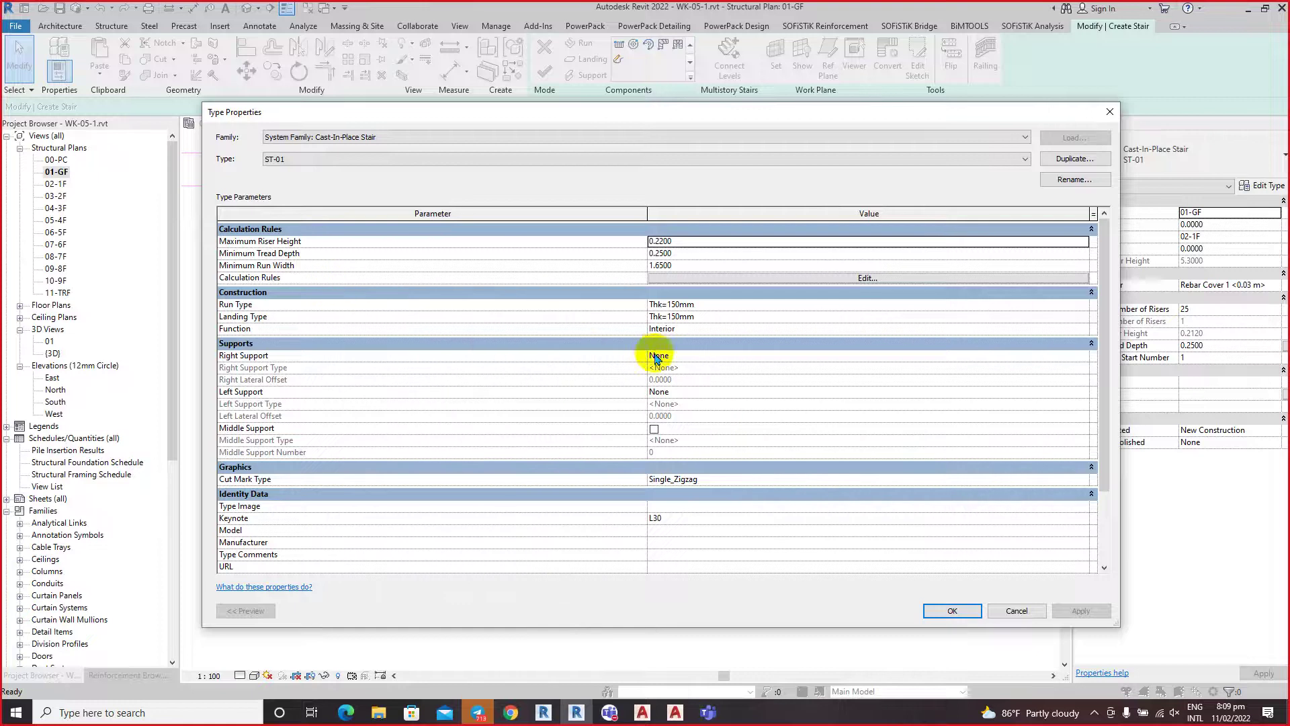
# - From ST-01's type properties, open the Thk=150mm Monolithic Run type (0.1500 depth, f'c=32MPa)
pyautogui.click(695, 309)
pyautogui.click(708, 316)
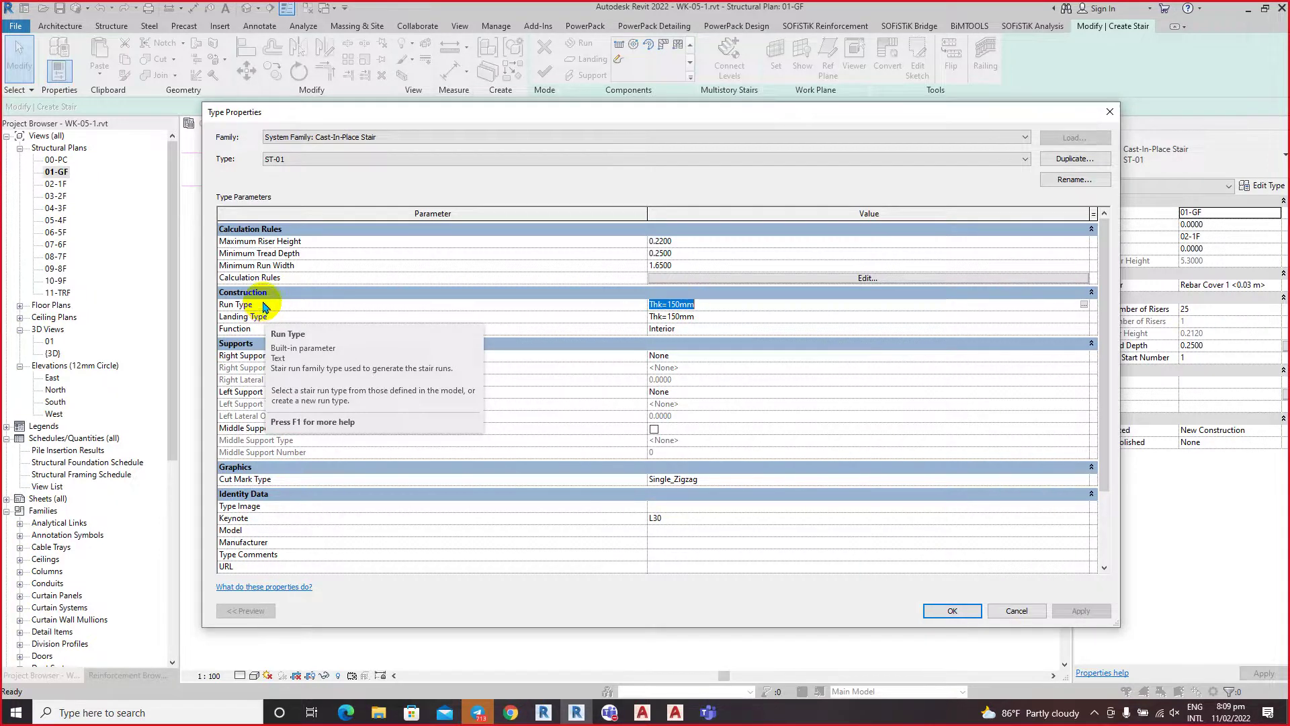
pyautogui.click(1085, 306)
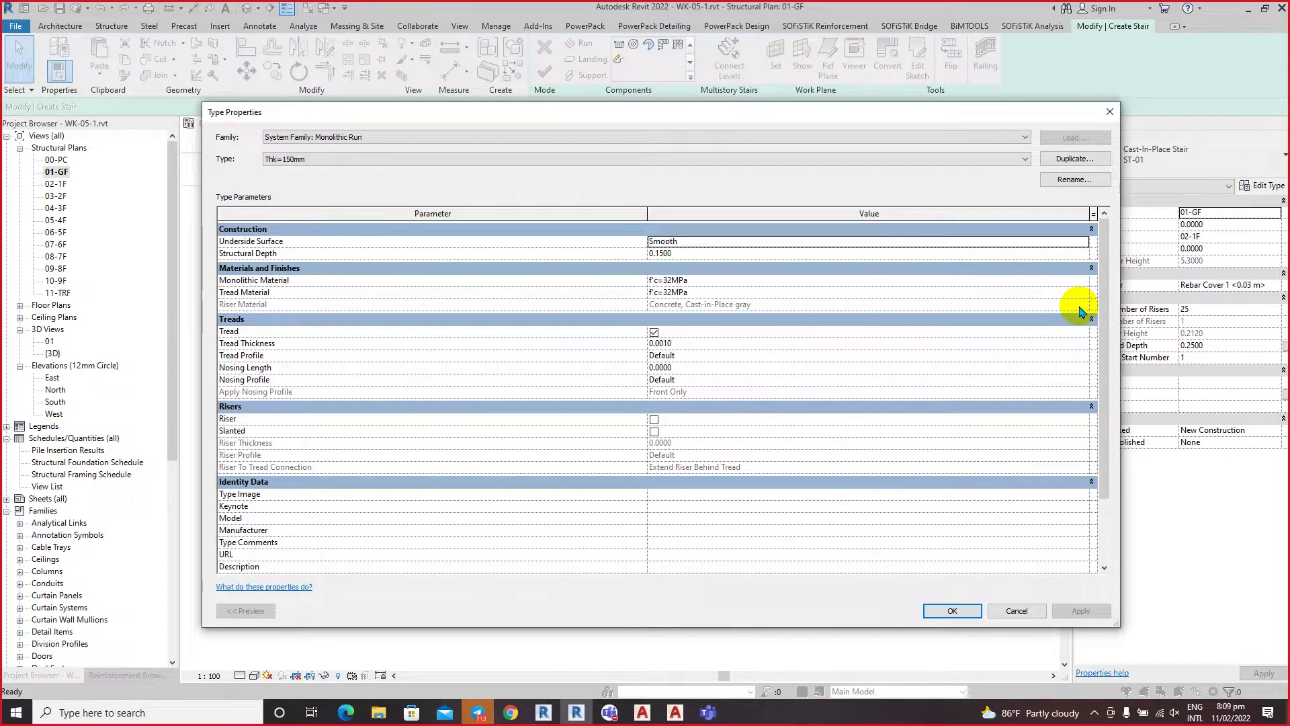
pyautogui.click(702, 282)
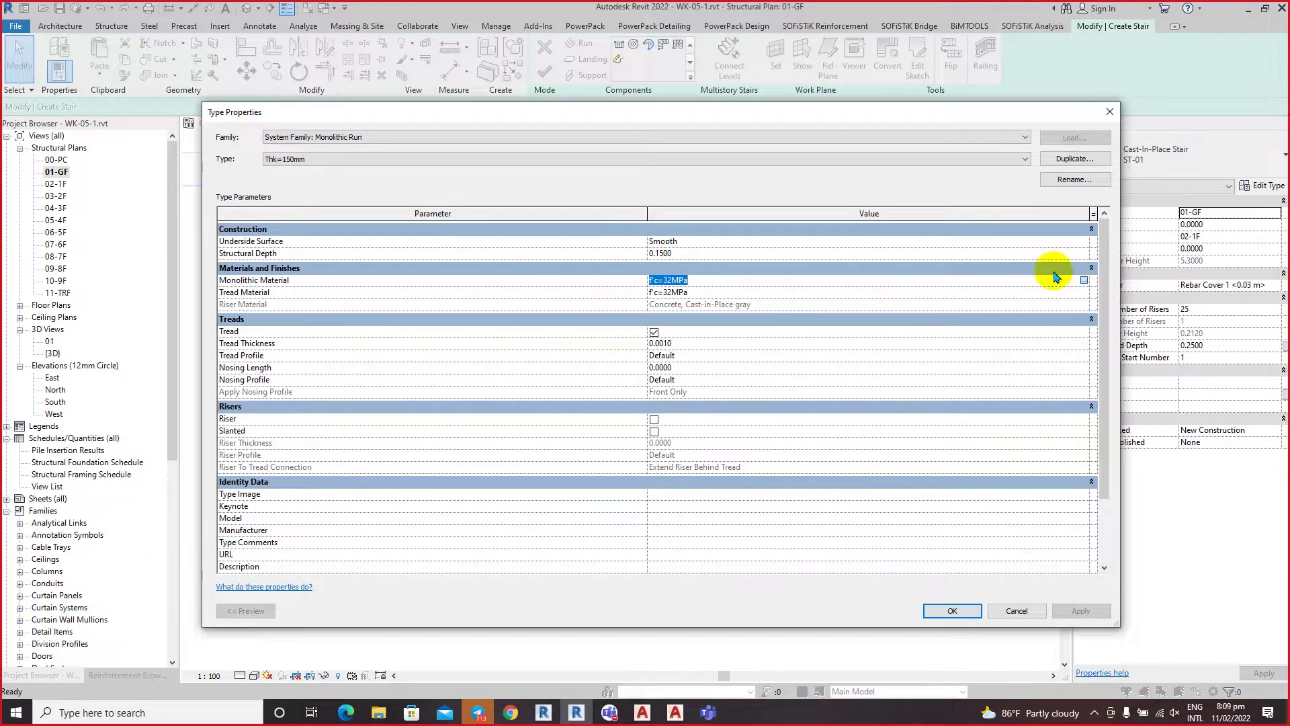
pyautogui.click(1084, 280)
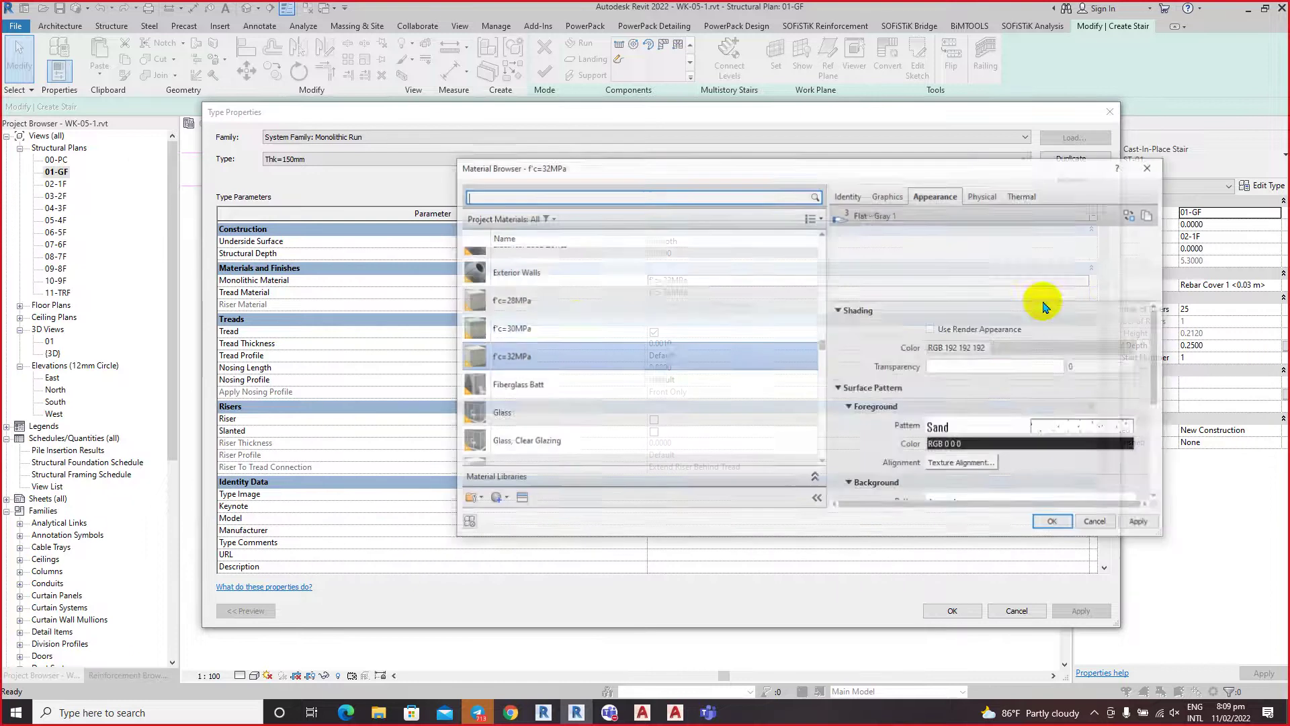
pyautogui.click(1150, 166)
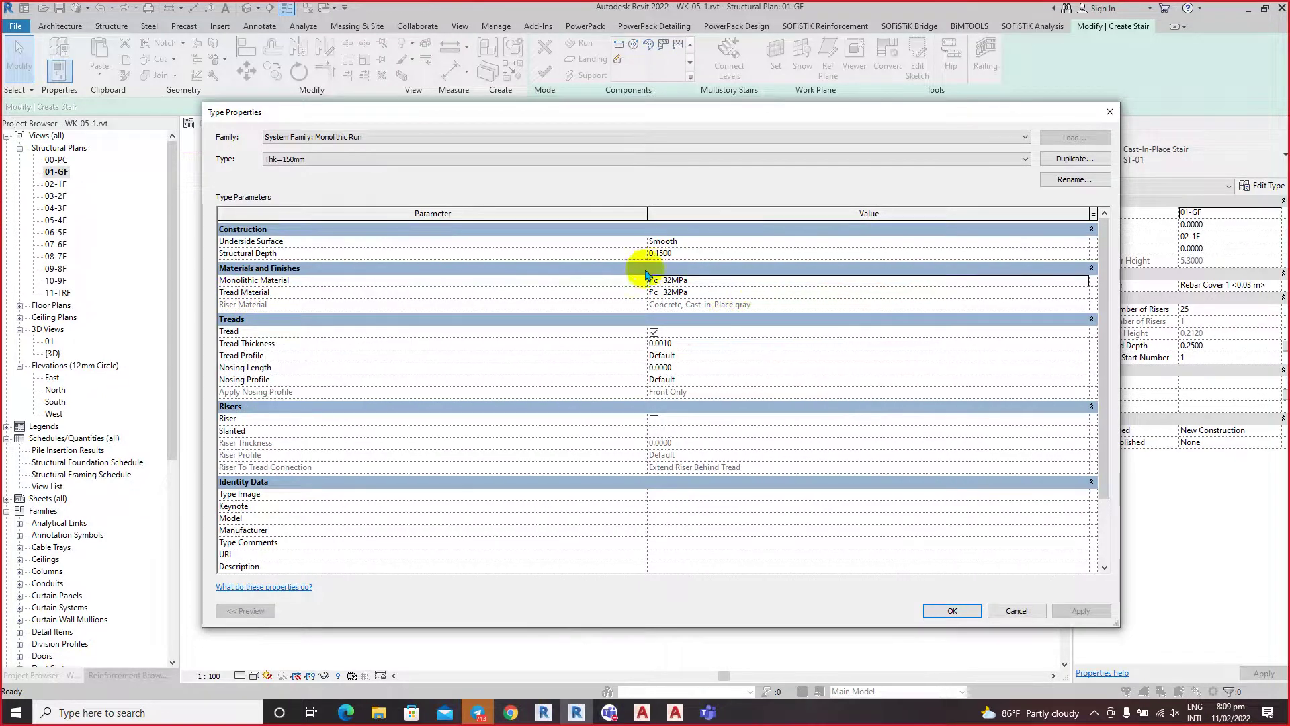
# - Set the Thk=150mm run's tread thickness to 0.0001
pyautogui.click(665, 280)
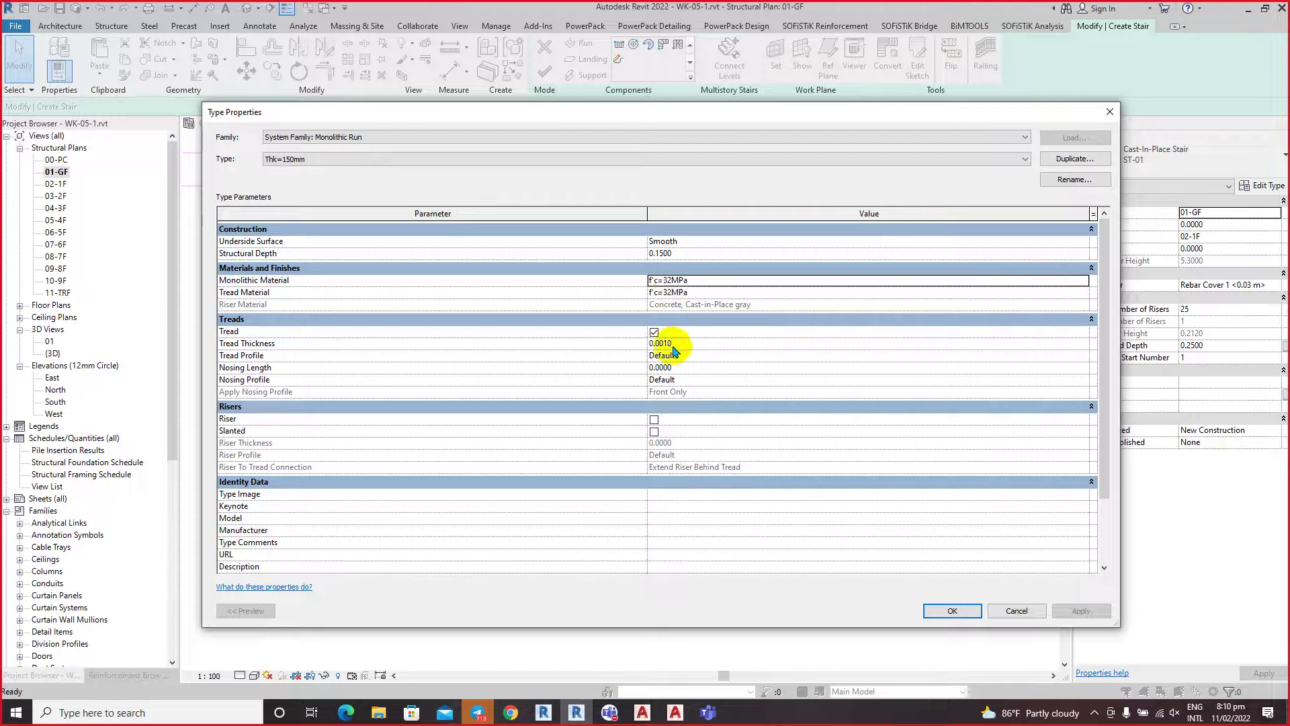
pyautogui.moveTo(667, 344); pyautogui.dragTo(700, 345)
pyautogui.write('0.0001')
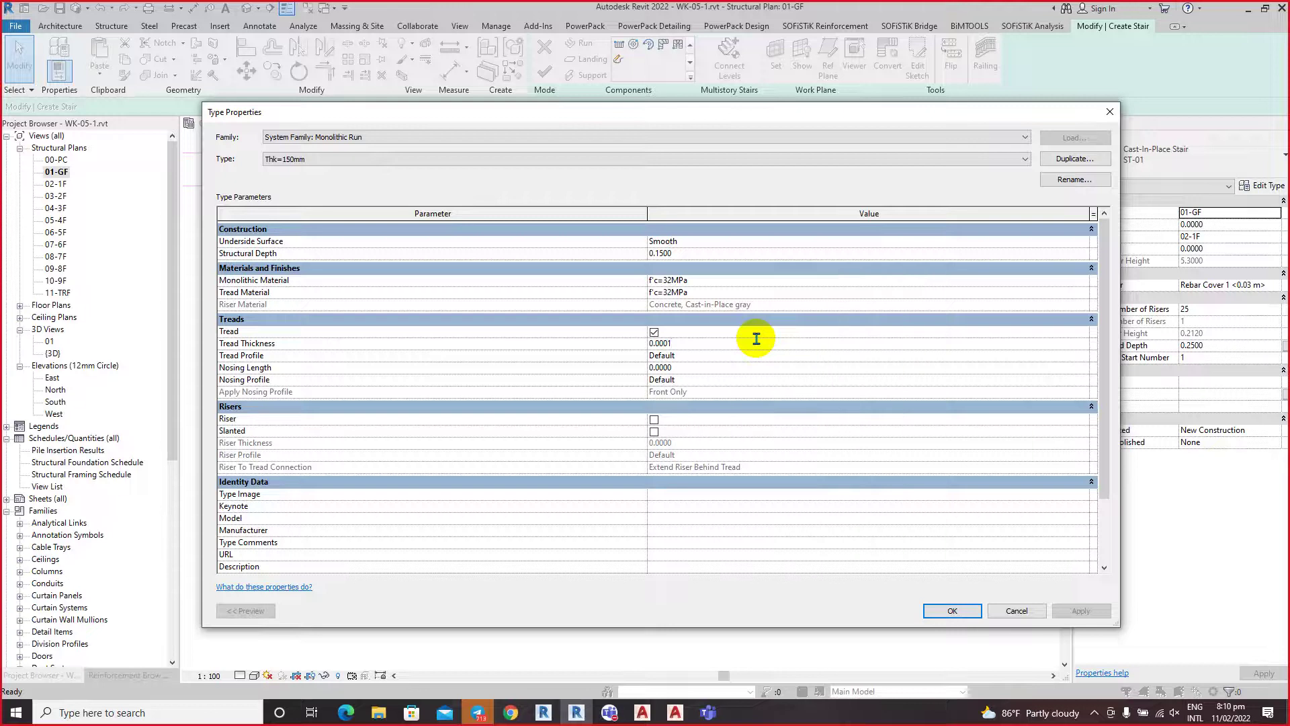
pyautogui.click(724, 358)
# - Keep the Default tread profile and accept the run settings, returning to ST-01
pyautogui.click(720, 340)
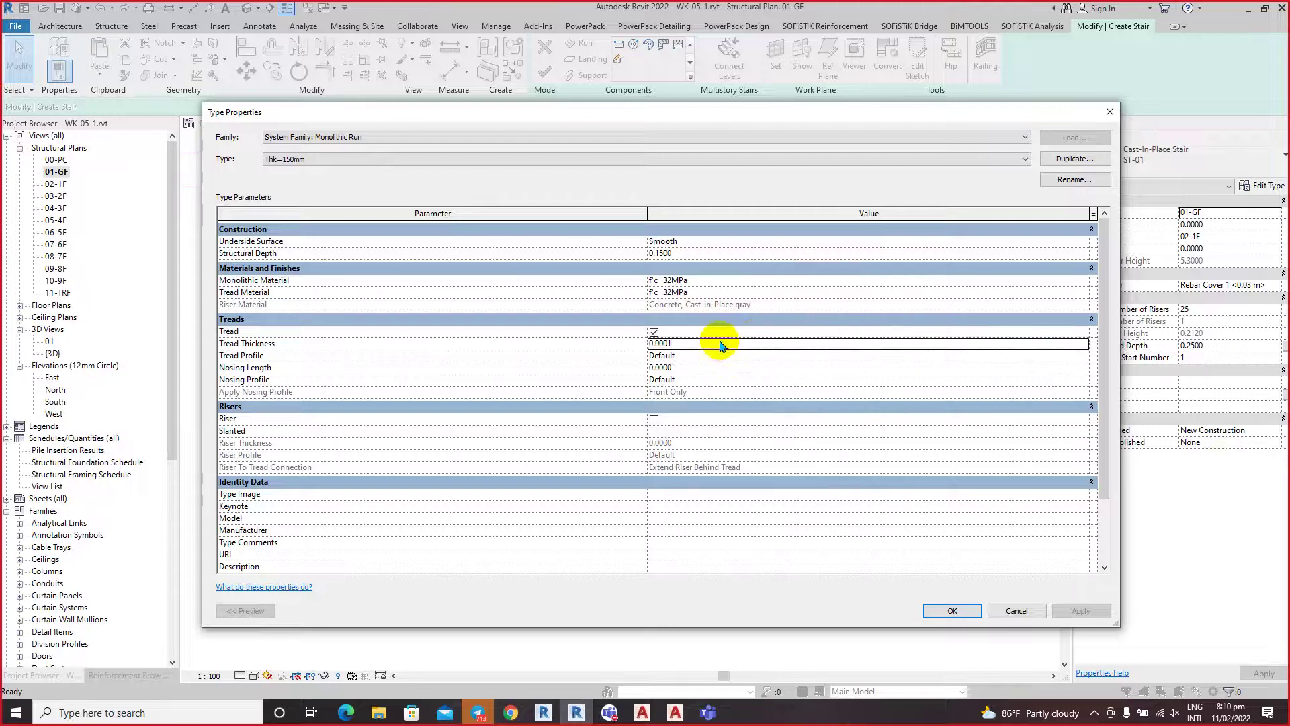
pyautogui.click(790, 356)
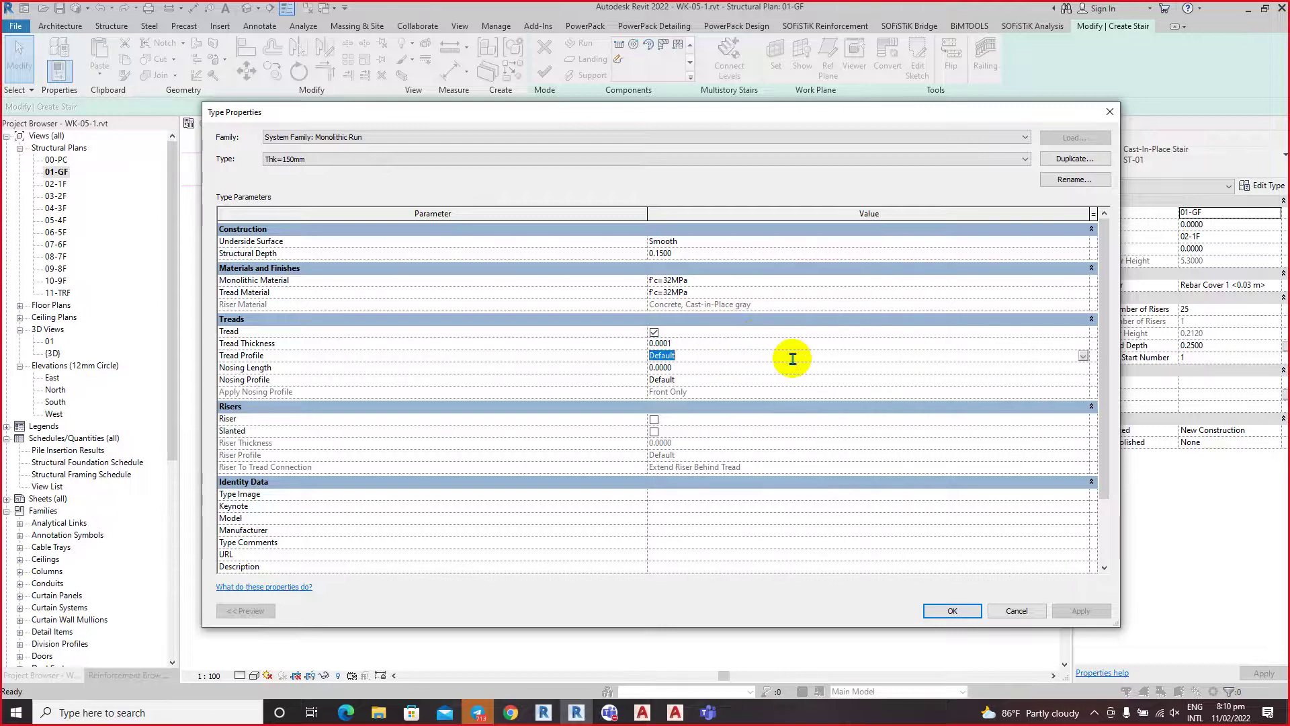
pyautogui.click(1083, 356)
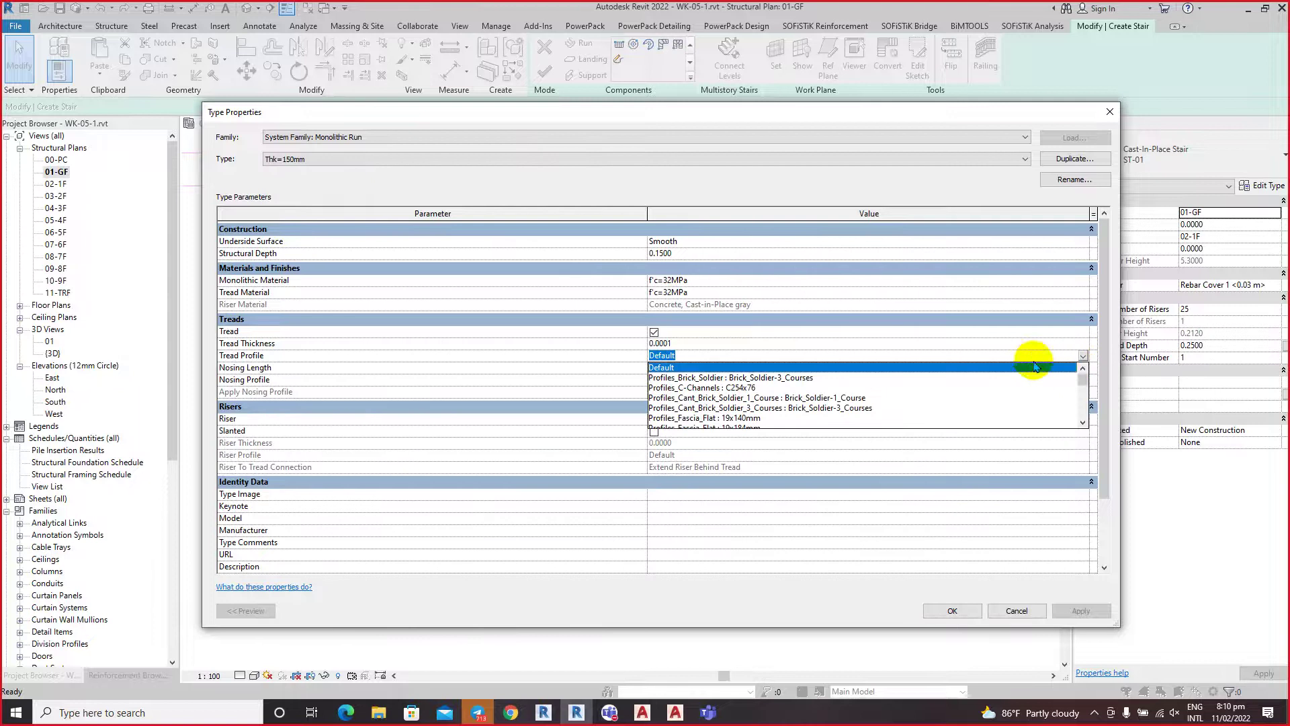
pyautogui.scroll(-2, 973, 378)
pyautogui.scroll(1, 972, 378)
pyautogui.scroll(1, 973, 378)
pyautogui.scroll(1, 973, 379)
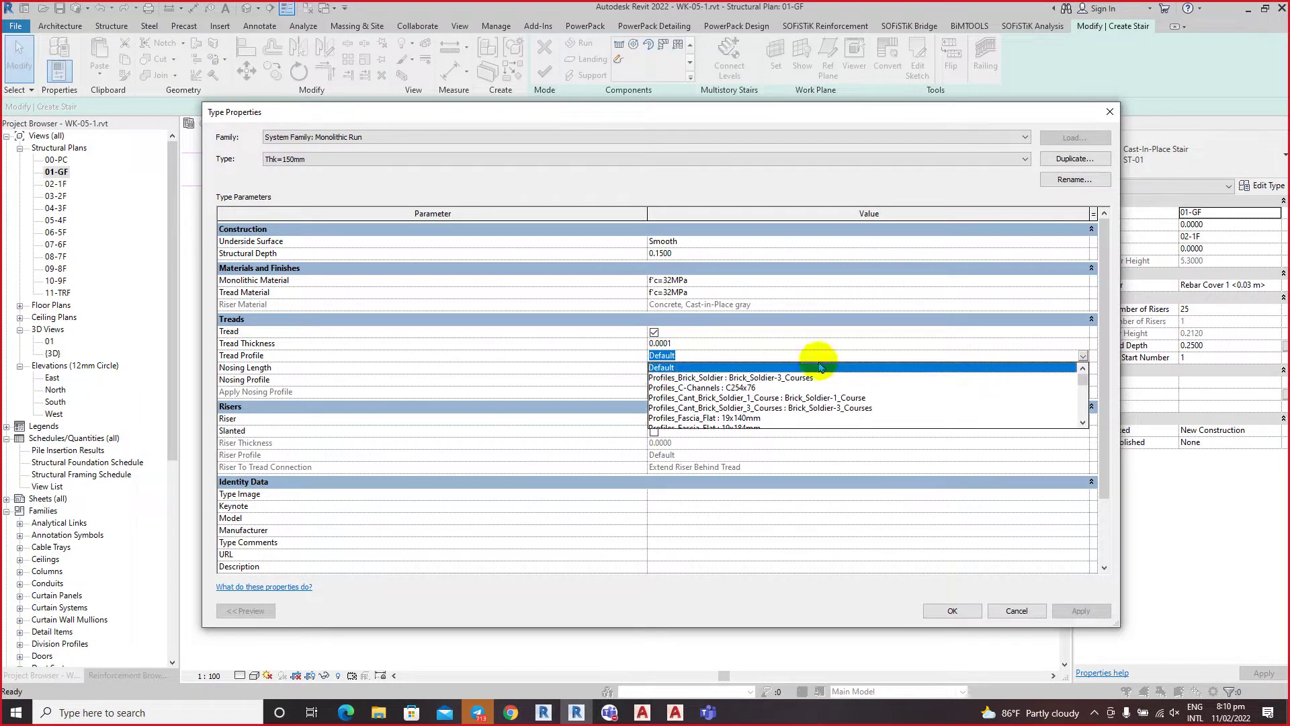
pyautogui.click(667, 352)
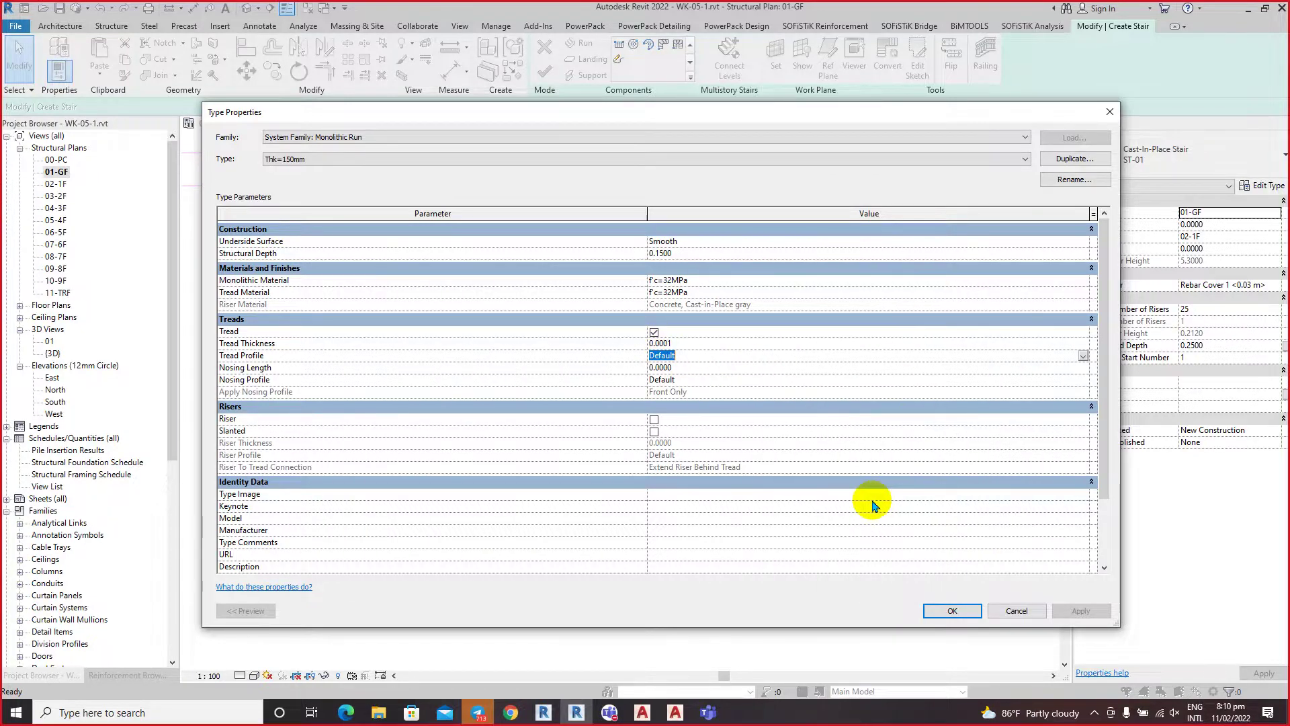
pyautogui.click(953, 610)
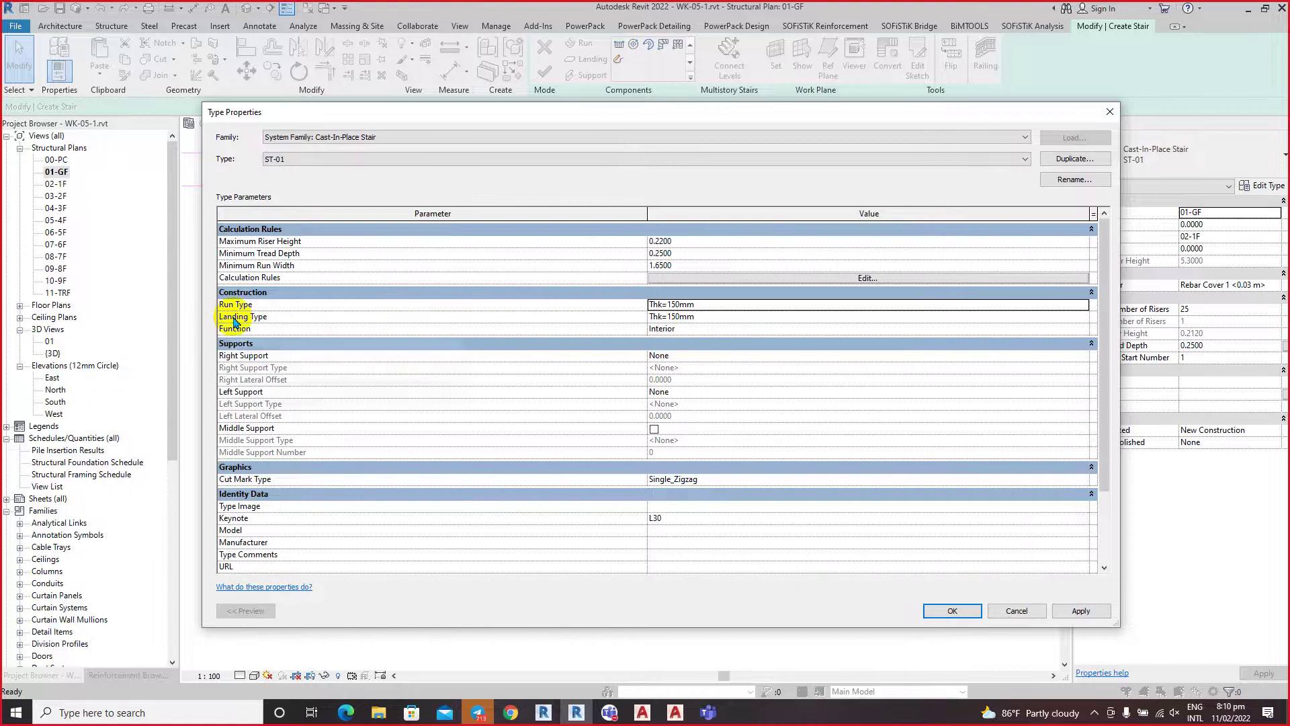
# - Switch from Revit to the AutoCAD 04.2 S-STR-BE-04 F1 F2 & F3-Rev.01 Beam Drawing
pyautogui.click(716, 318)
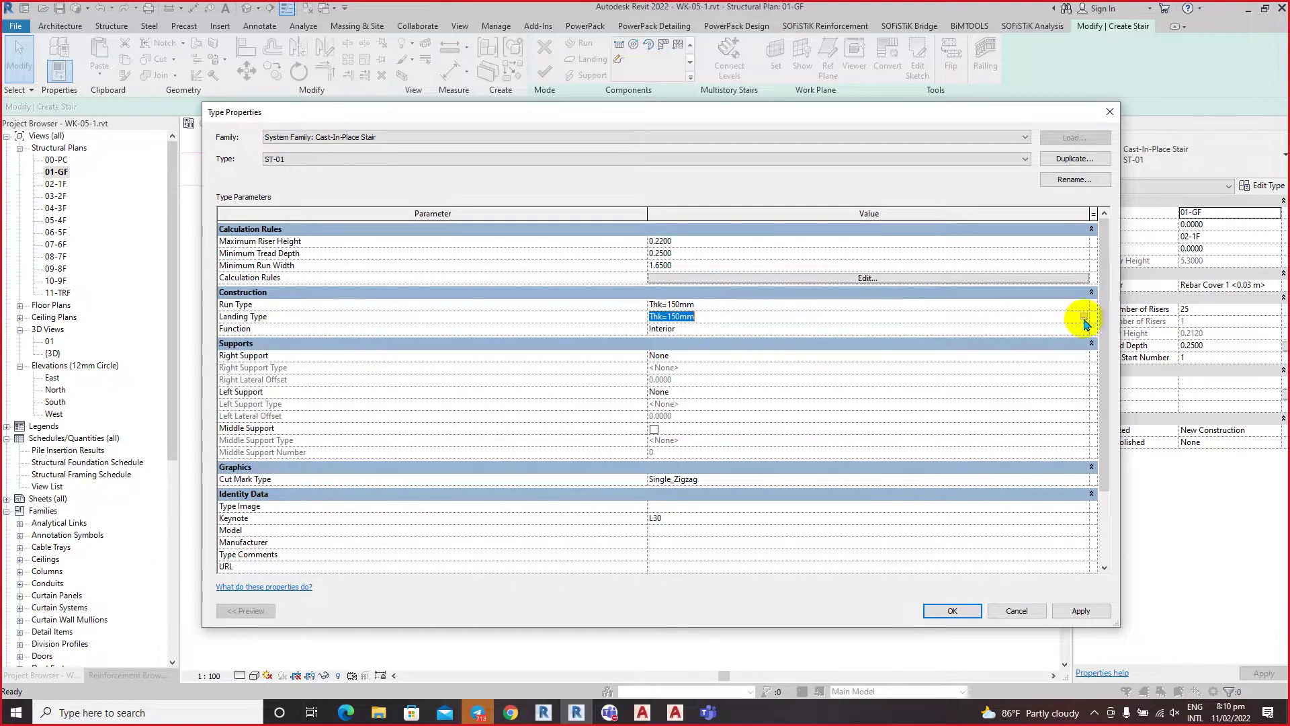
pyautogui.click(677, 707)
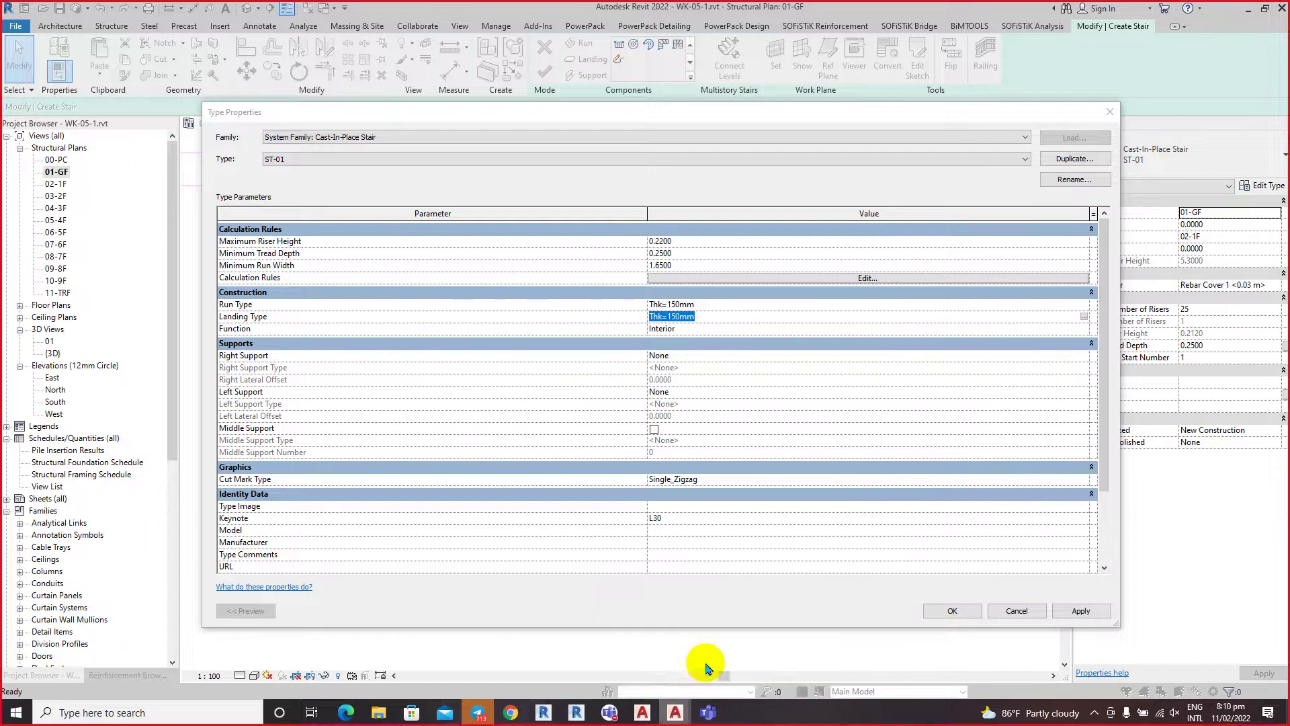
pyautogui.click(706, 667)
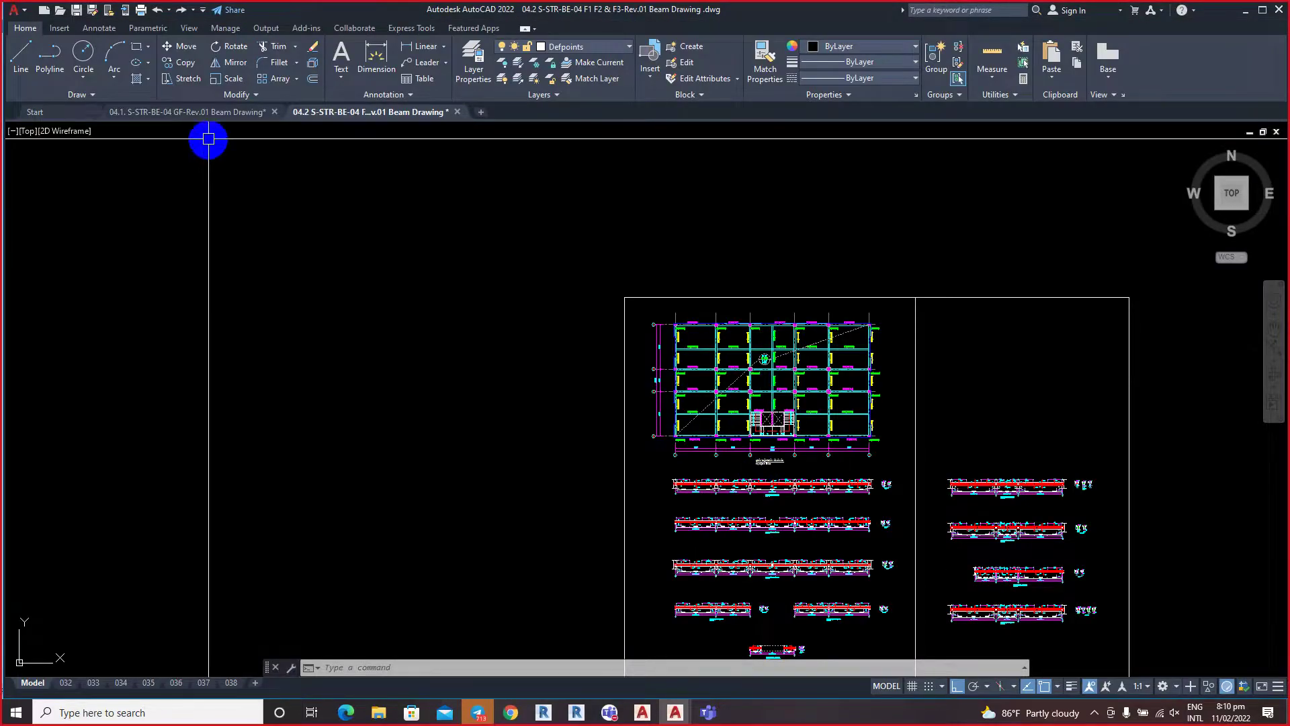
# - Bring up the 06.S-STR-STA-06-Rev.01 Stair Drawing in a maximized AutoCAD window
pyautogui.click(675, 711)
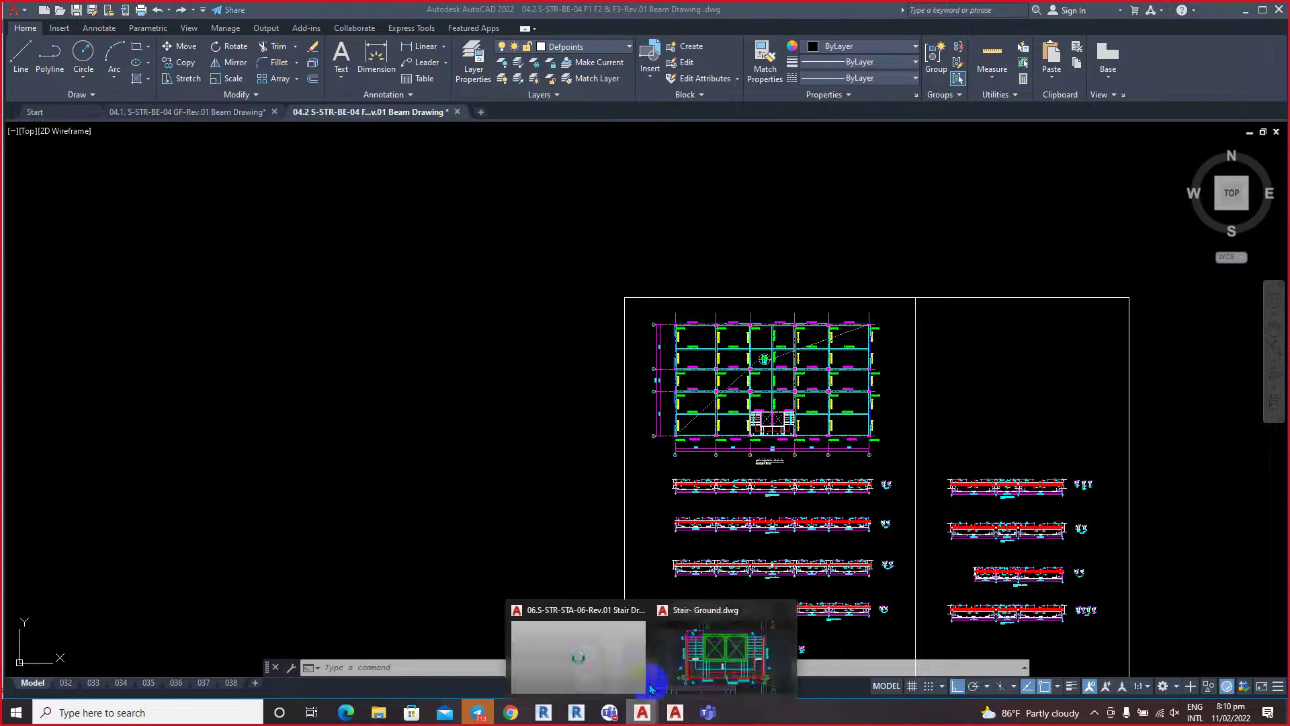
pyautogui.click(693, 613)
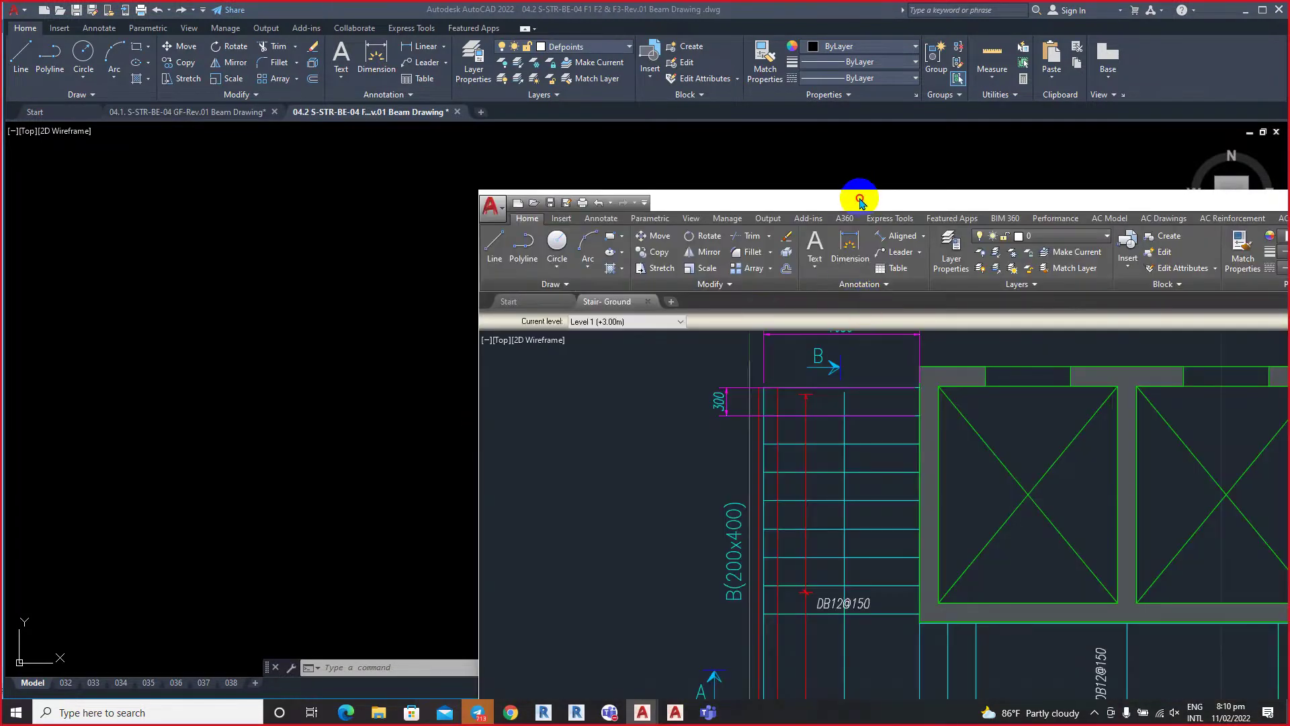
pyautogui.doubleClick(858, 197)
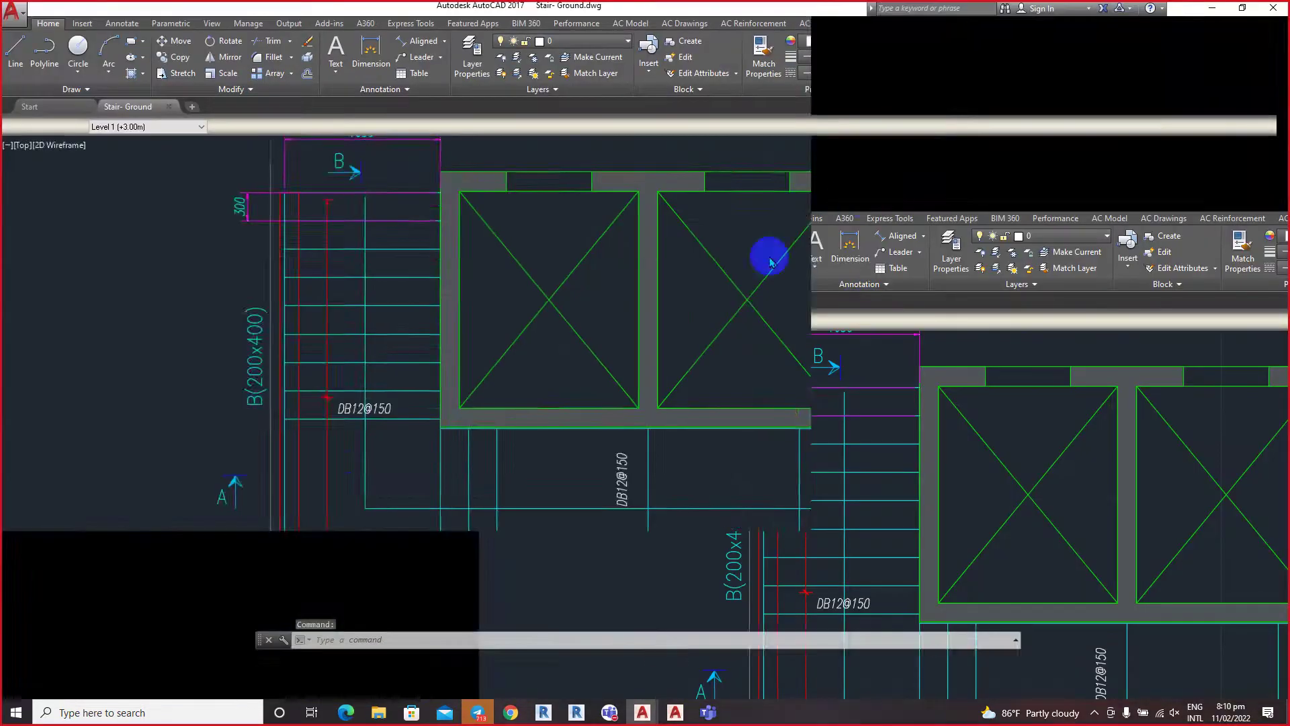
pyautogui.scroll(-6, 816, 420)
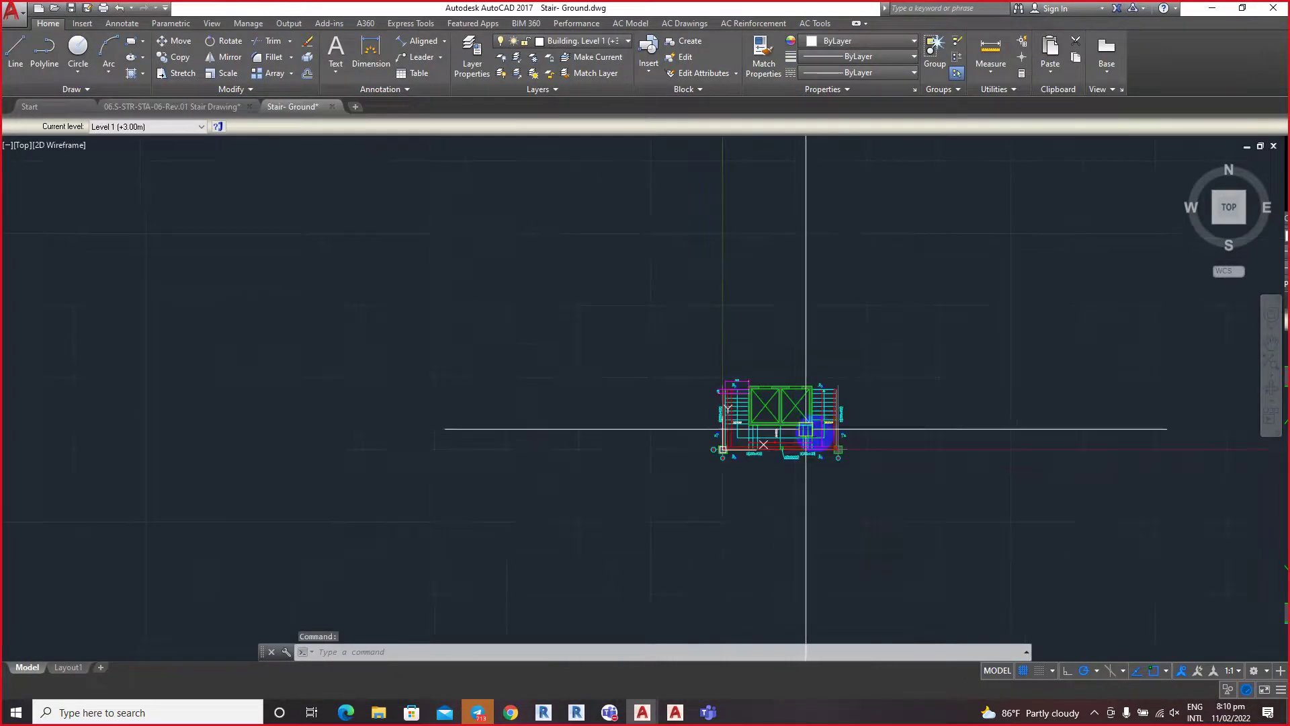
pyautogui.click(151, 108)
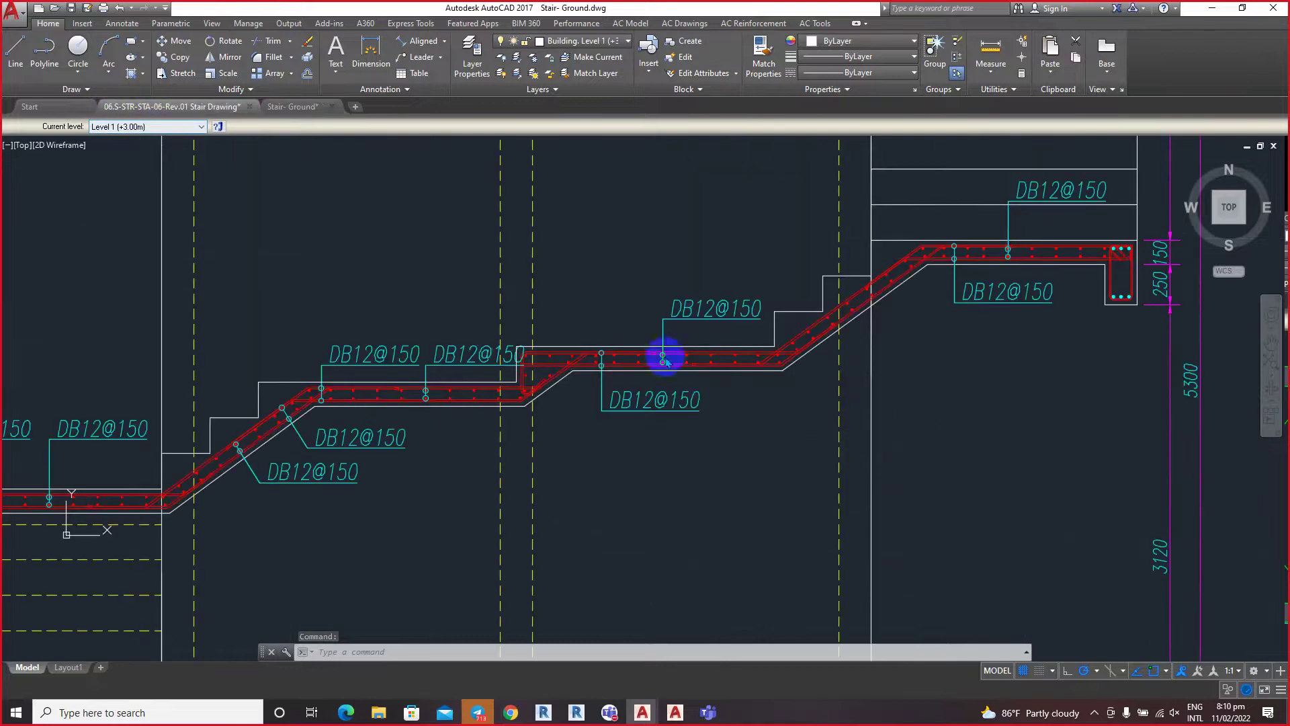
pyautogui.scroll(4, 647, 359)
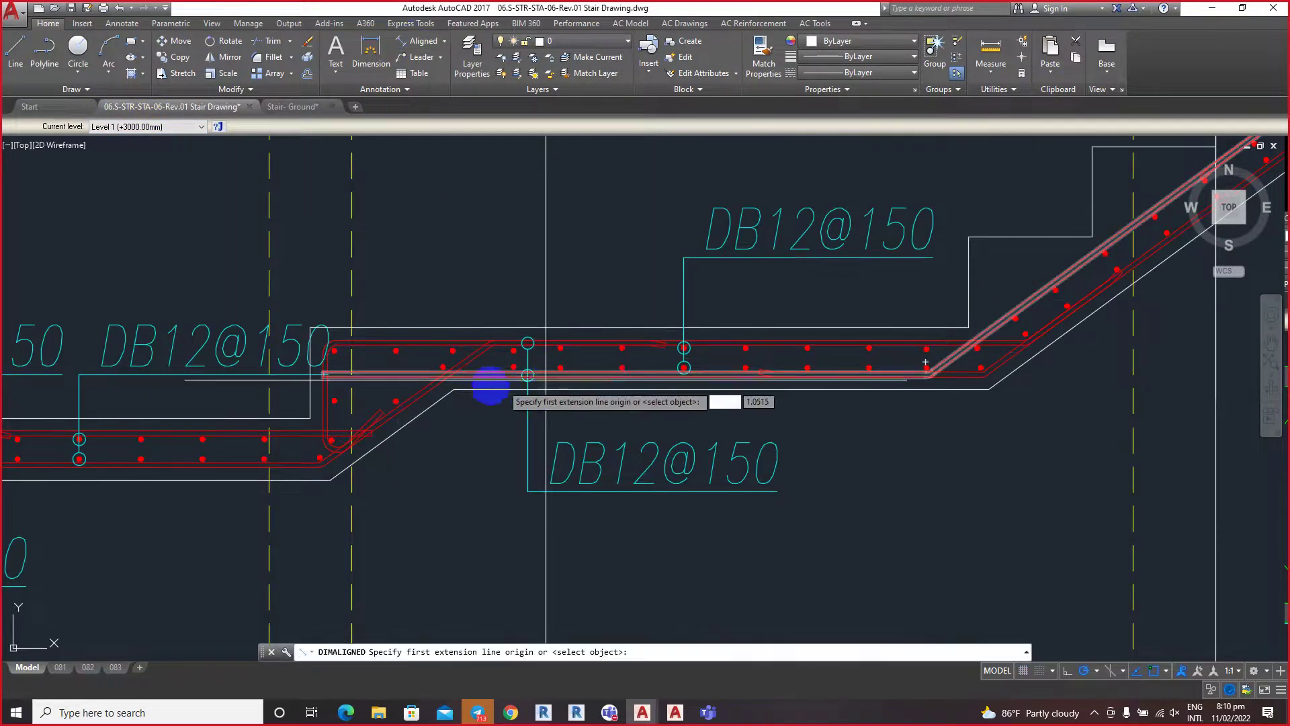
# - Add a 150 aligned dimension for the stair slab thickness, then minimize the stair drawing
pyautogui.click(454, 391)
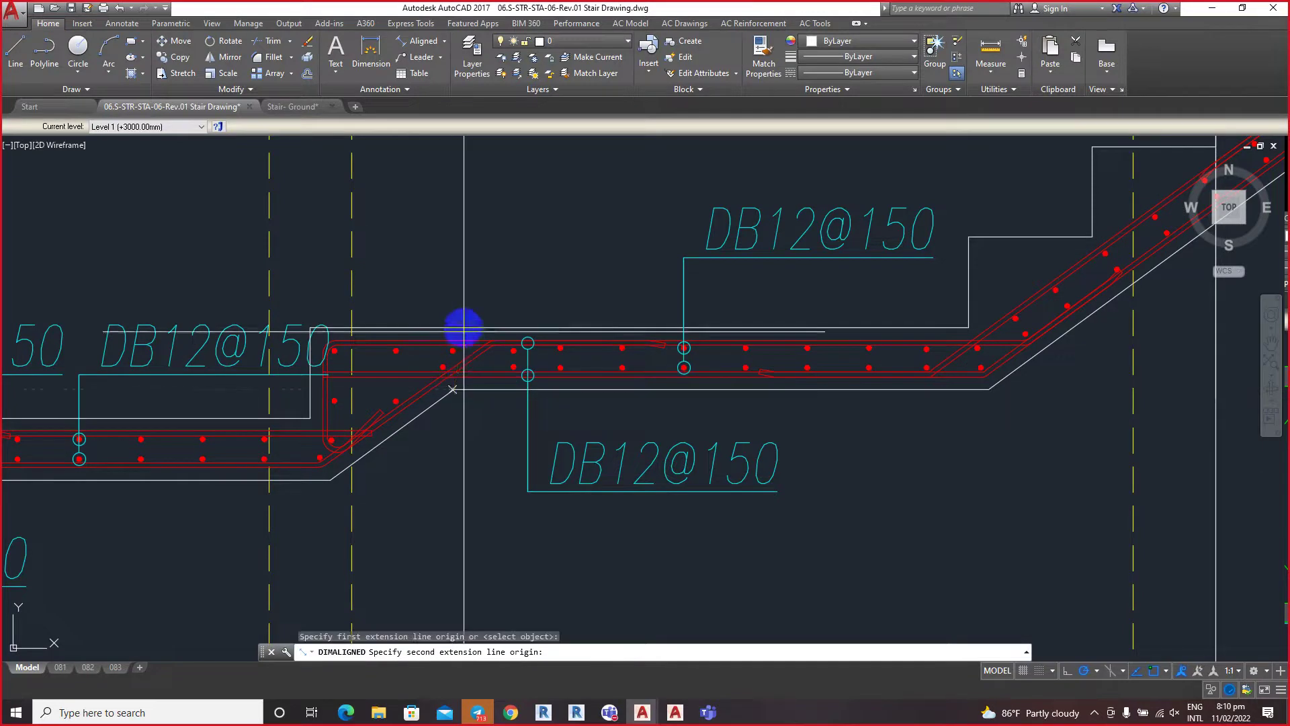
pyautogui.click(453, 328)
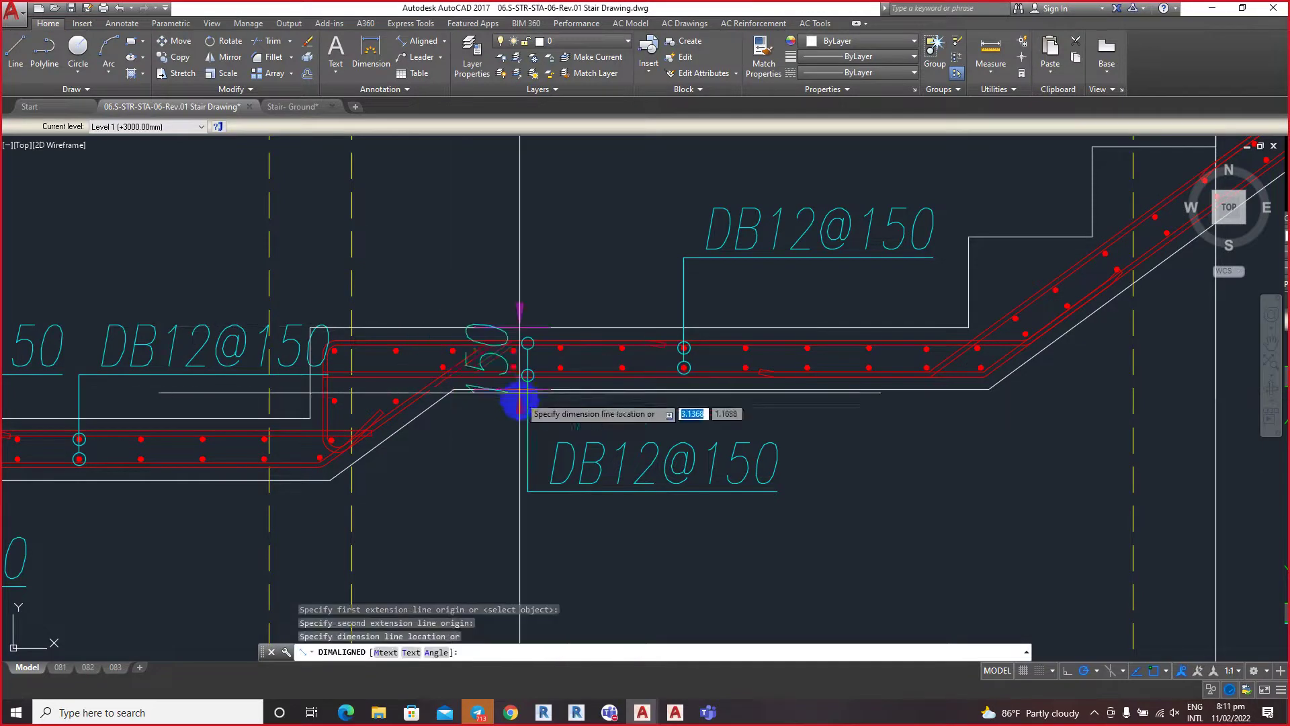
pyautogui.click(496, 413)
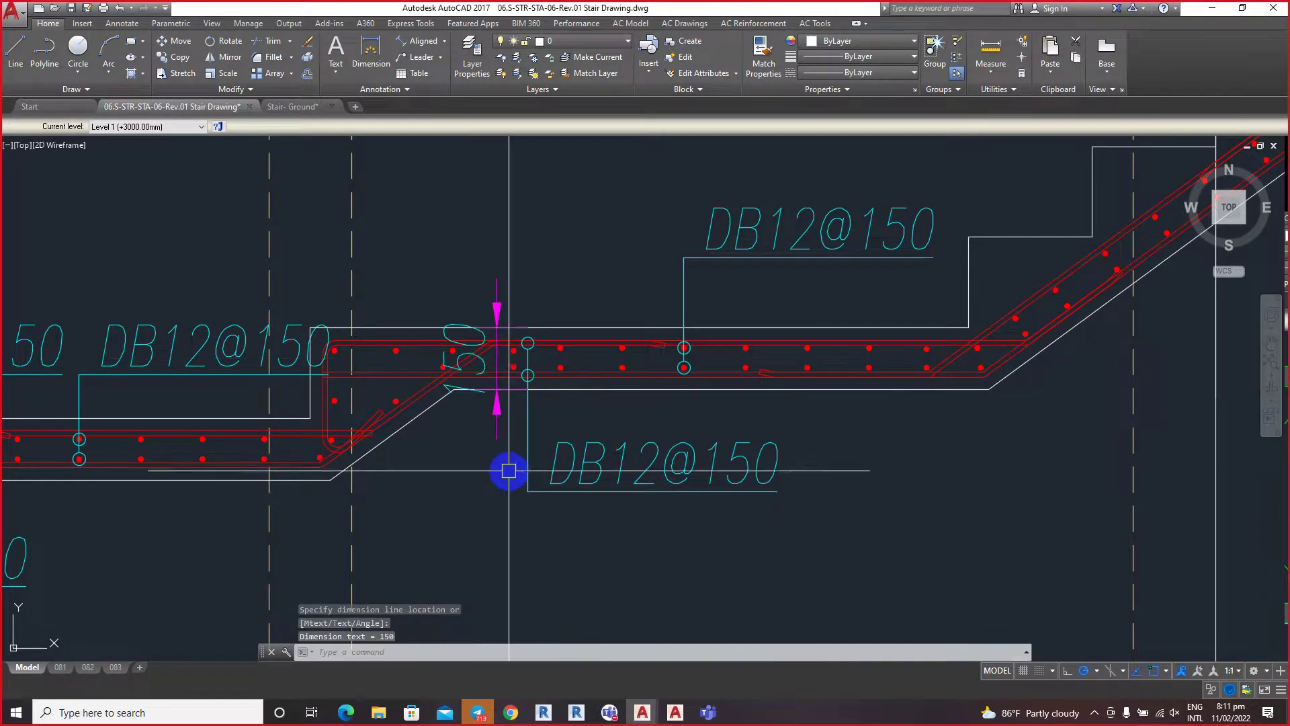
pyautogui.moveTo(510, 469)
pyautogui.mouseDown(button='middle')
pyautogui.moveTo(614, 452)
pyautogui.moveTo(598, 495)
pyautogui.moveTo(925, 369)
pyautogui.moveTo(324, 574)
pyautogui.moveTo(1224, 383)
pyautogui.mouseUp(button='middle')
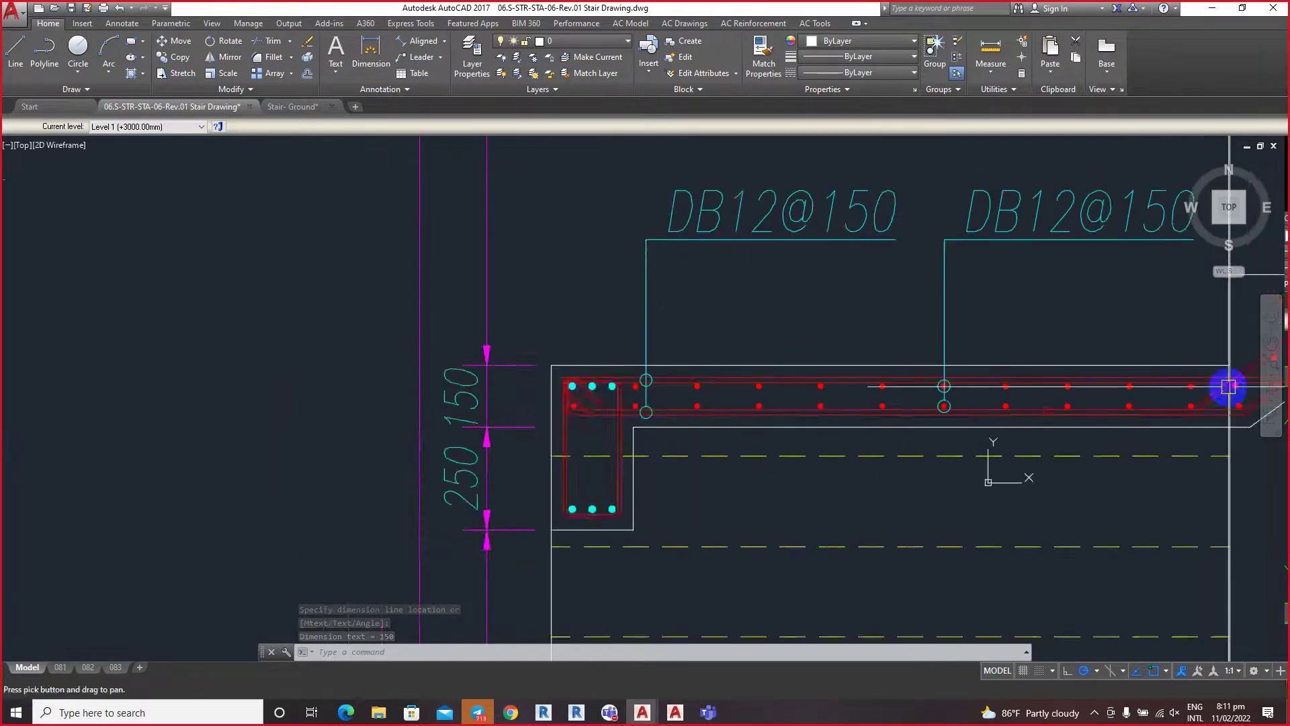
pyautogui.scroll(-2, 657, 484)
pyautogui.scroll(-3, 818, 469)
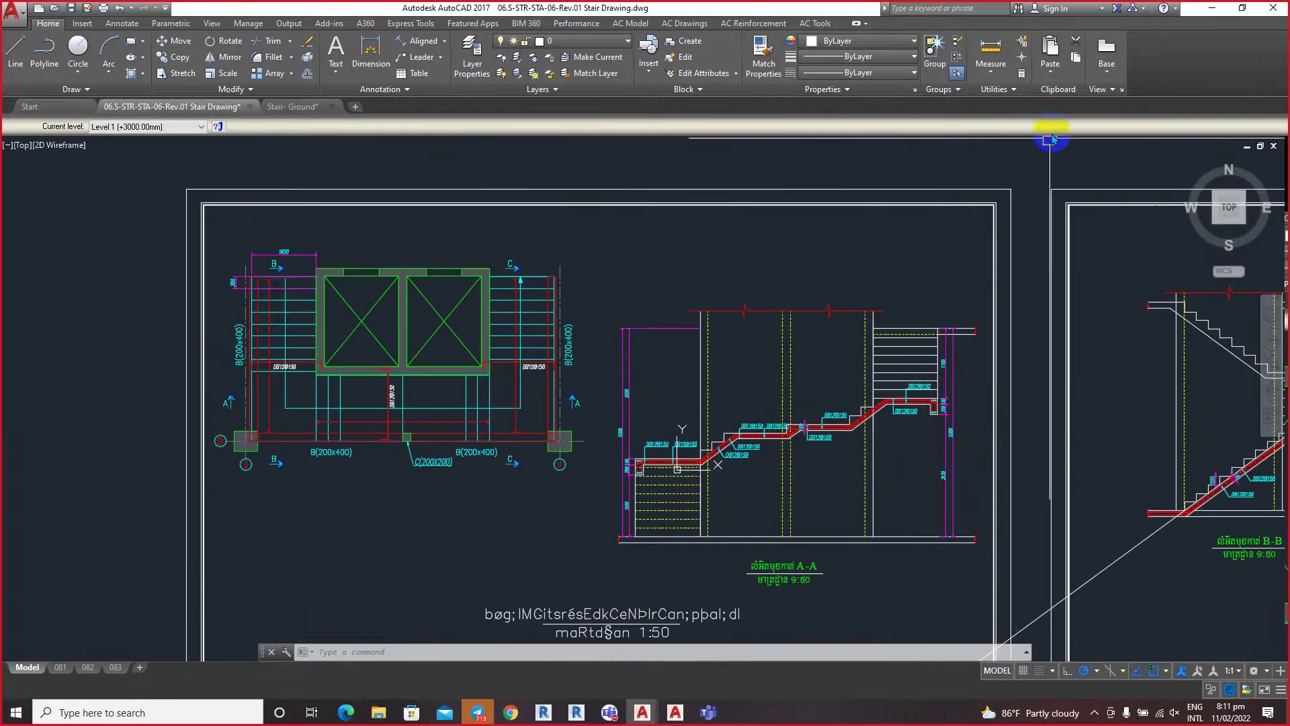
pyautogui.click(1202, 14)
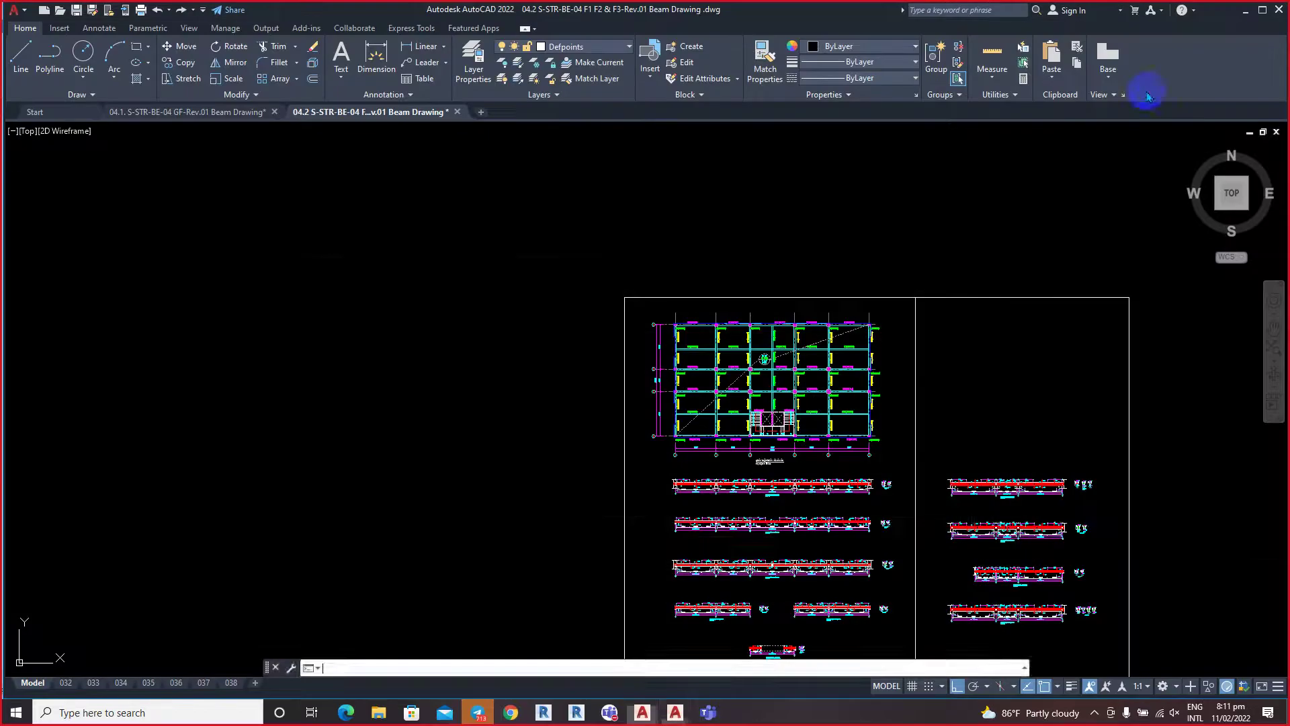
# - Back in Revit, inspect the Thk=150mm landing type properties and close them unchanged
pyautogui.click(572, 714)
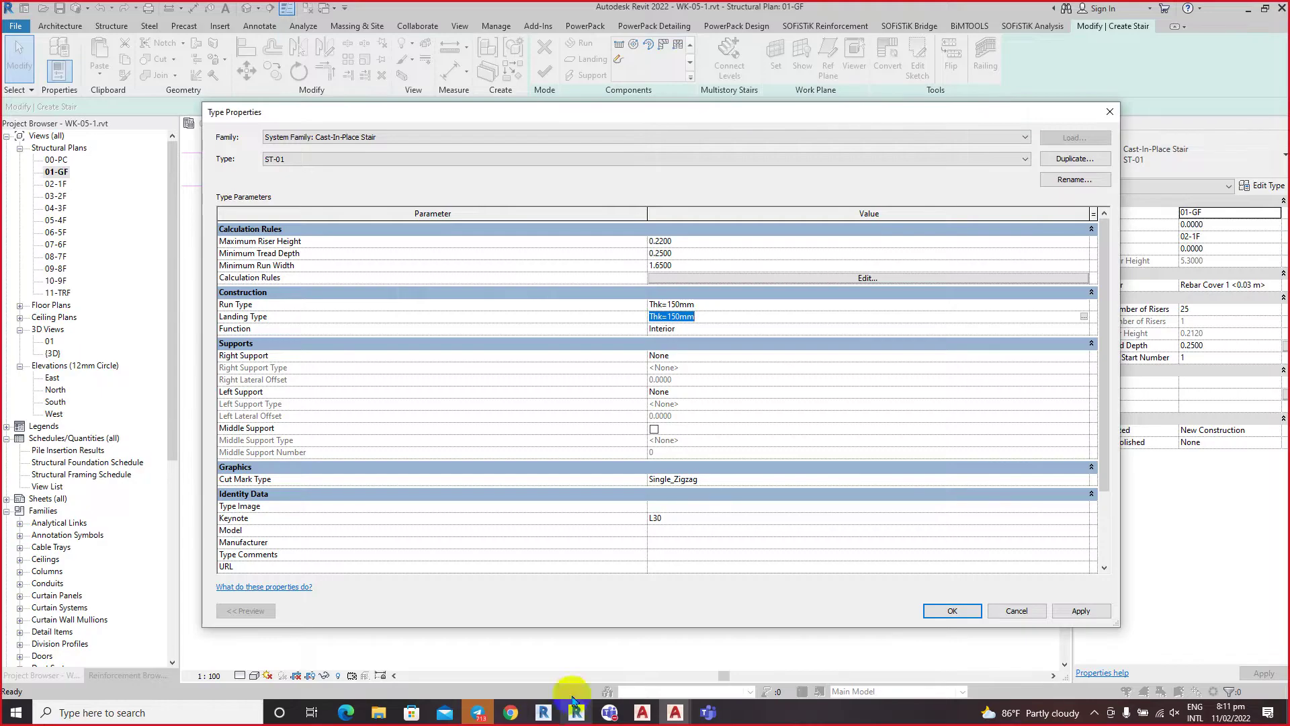
pyautogui.click(1082, 315)
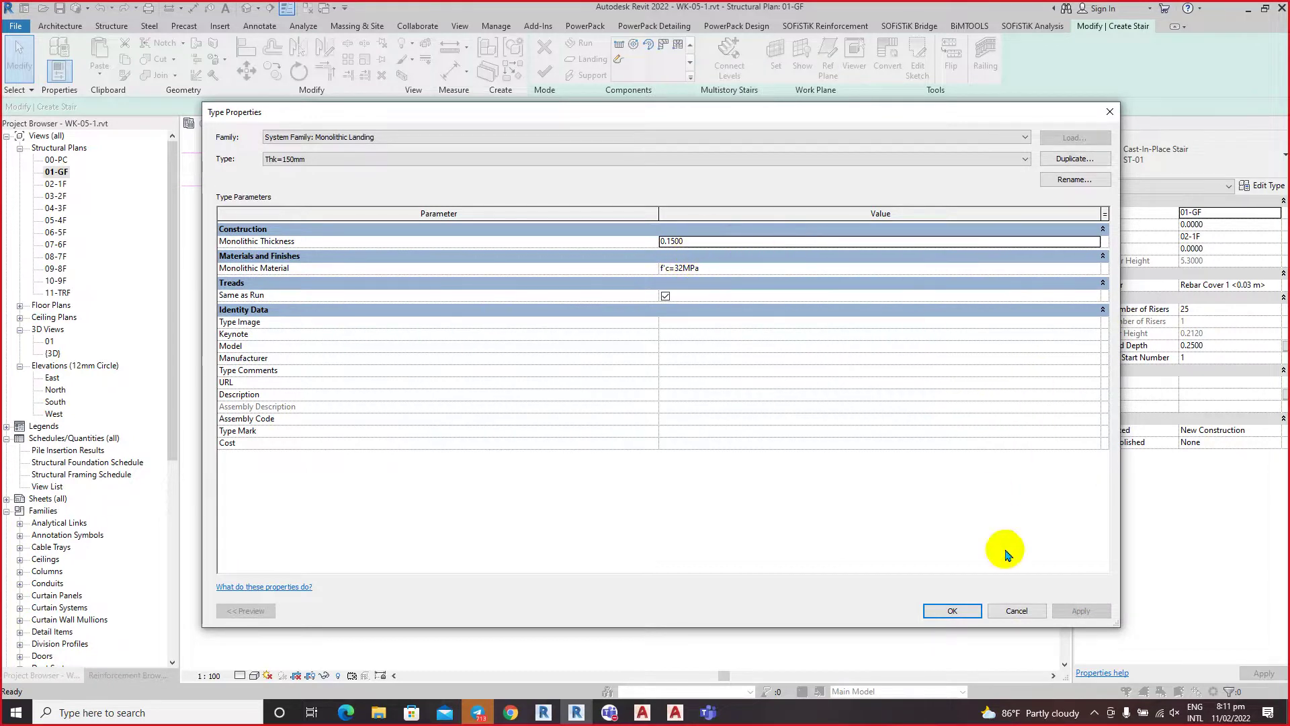
pyautogui.click(1021, 610)
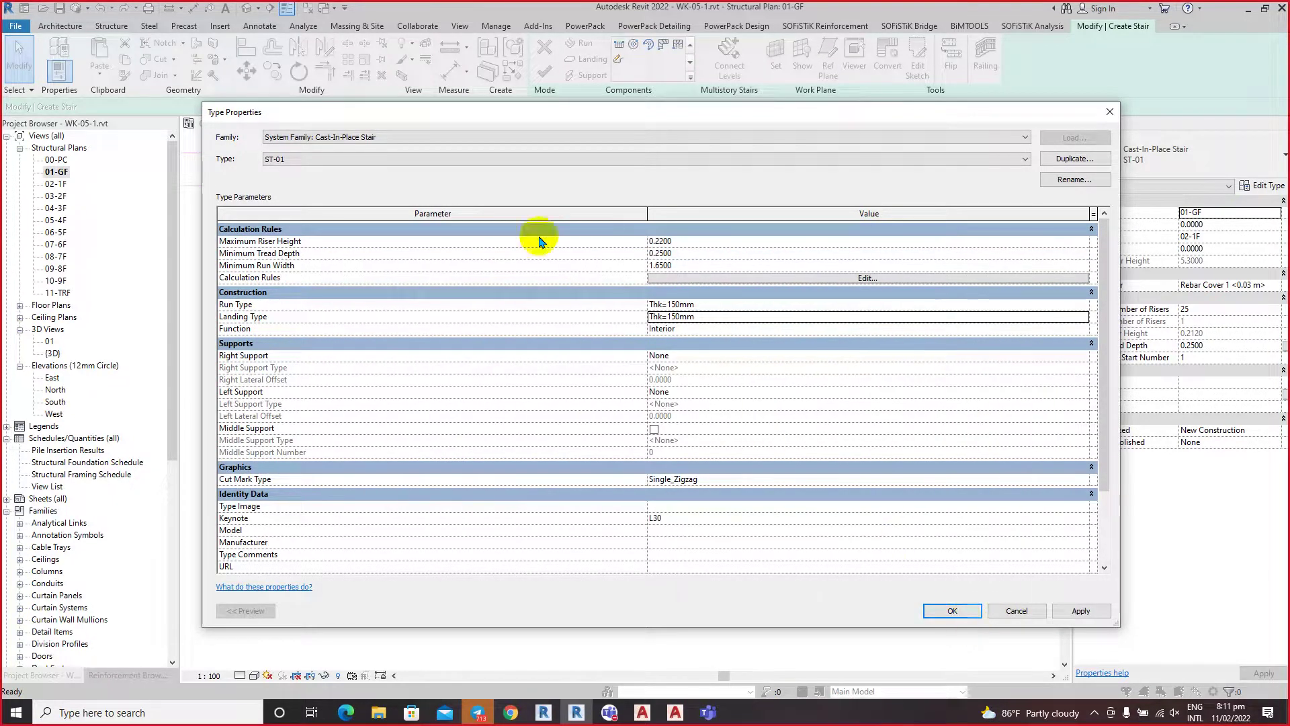
# - Review ST-01's maximum riser height and Construction group, keeping Right Support at None
pyautogui.click(676, 242)
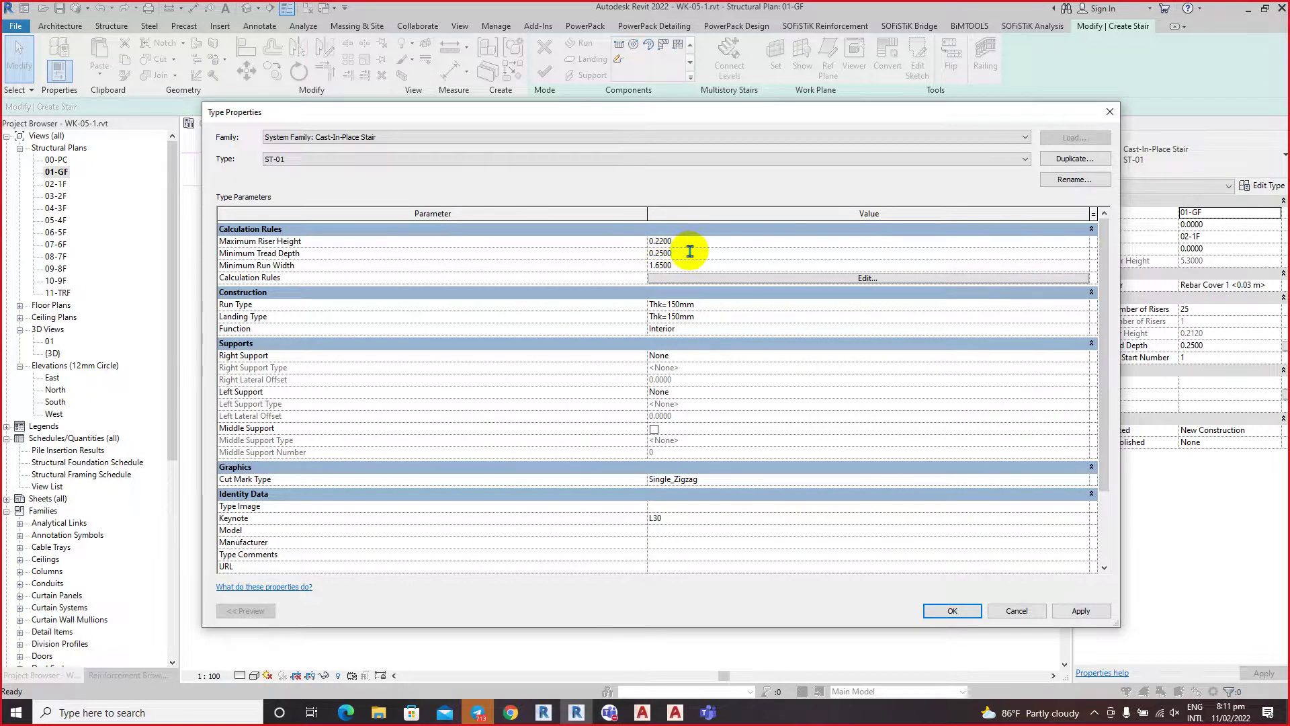
pyautogui.click(705, 296)
pyautogui.click(699, 293)
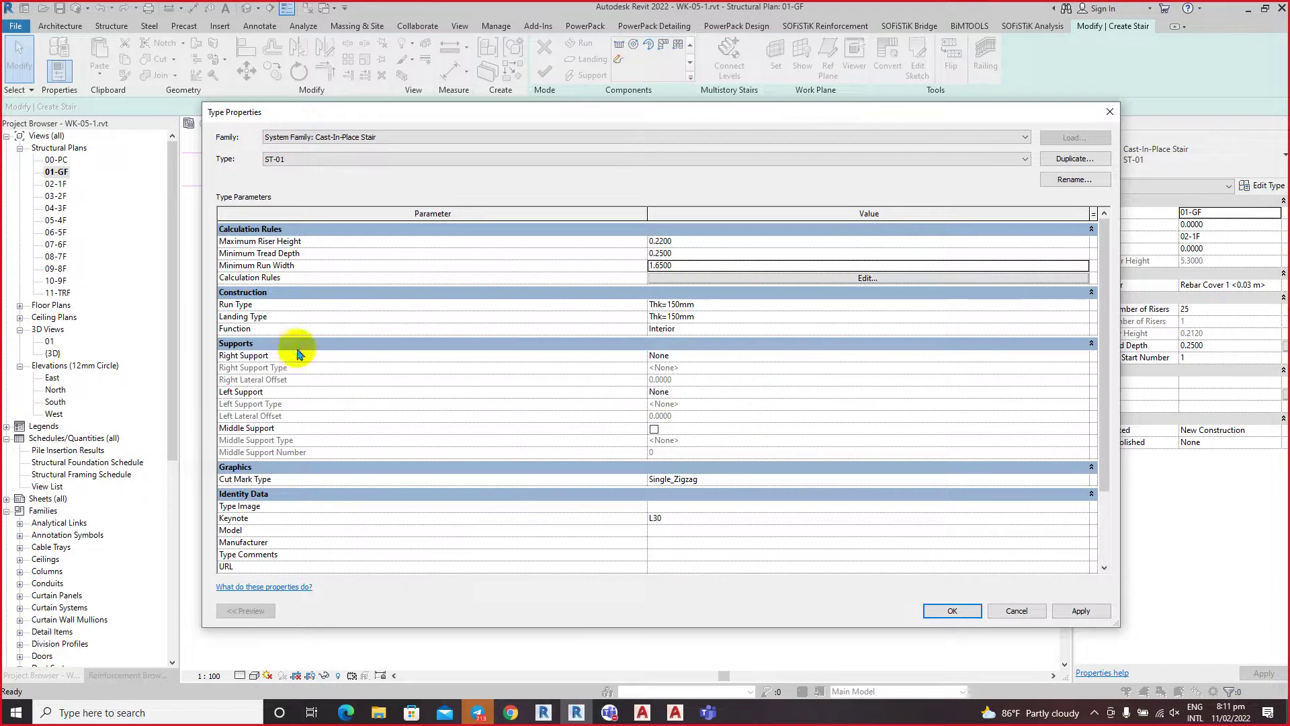
pyautogui.click(739, 355)
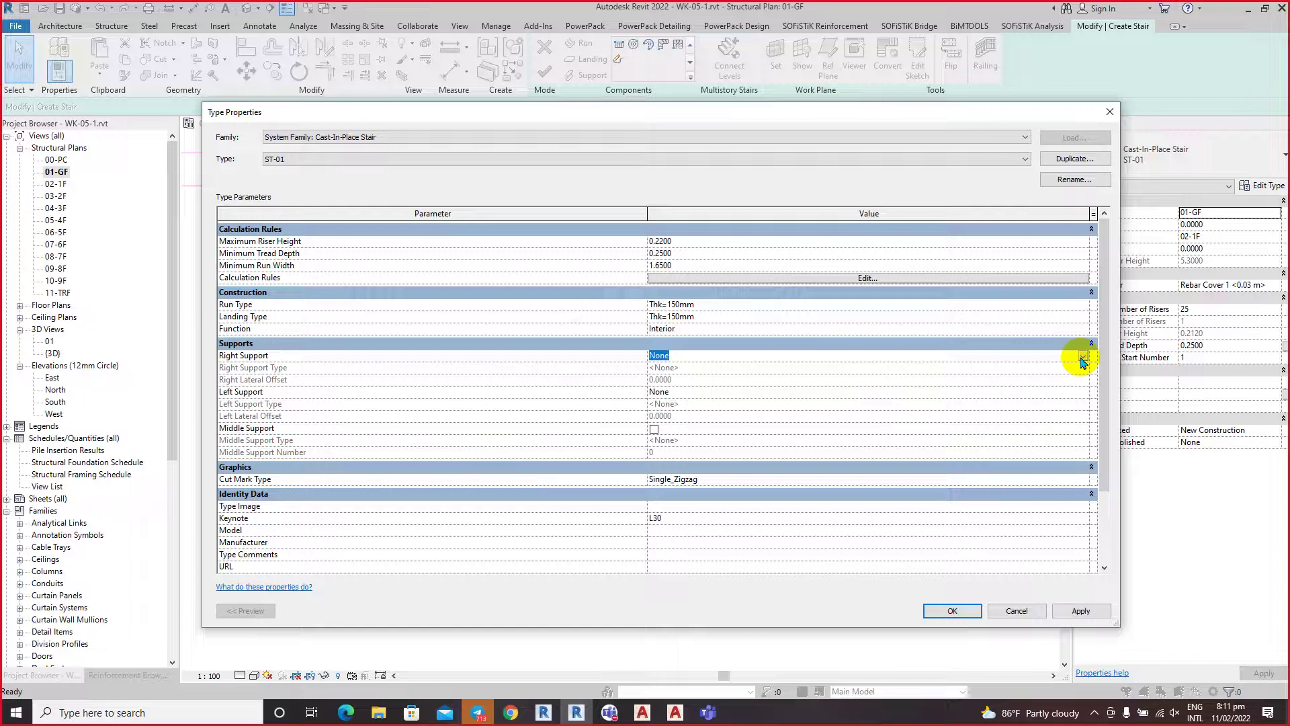
pyautogui.click(1082, 356)
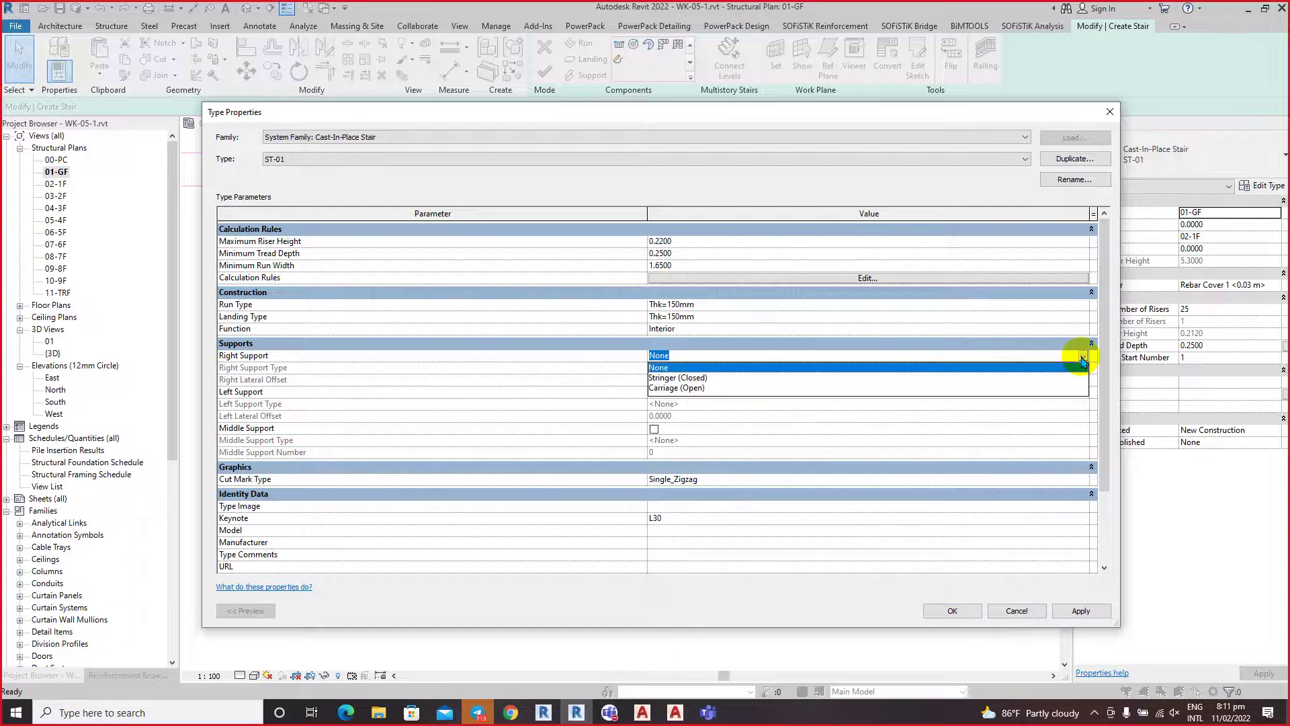
pyautogui.click(1083, 361)
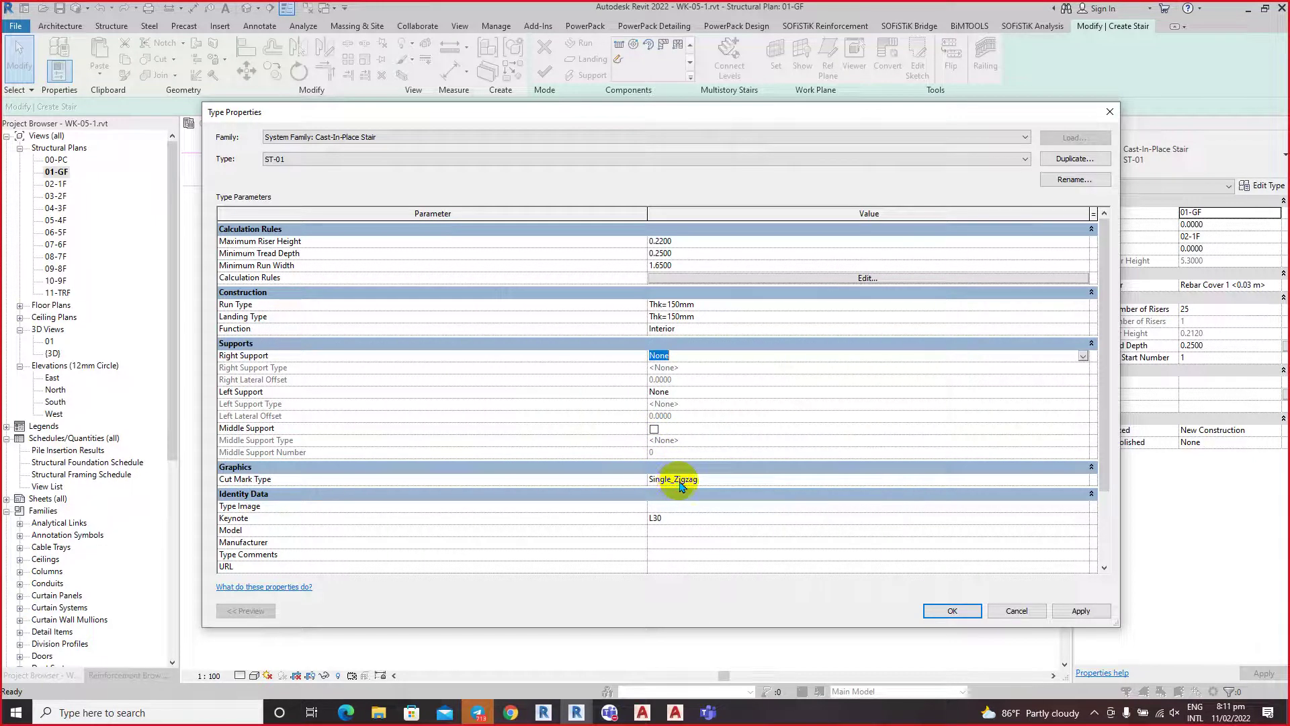
# - Keep Single_Zigzag as the cut mark type and close the stair type properties
pyautogui.click(706, 483)
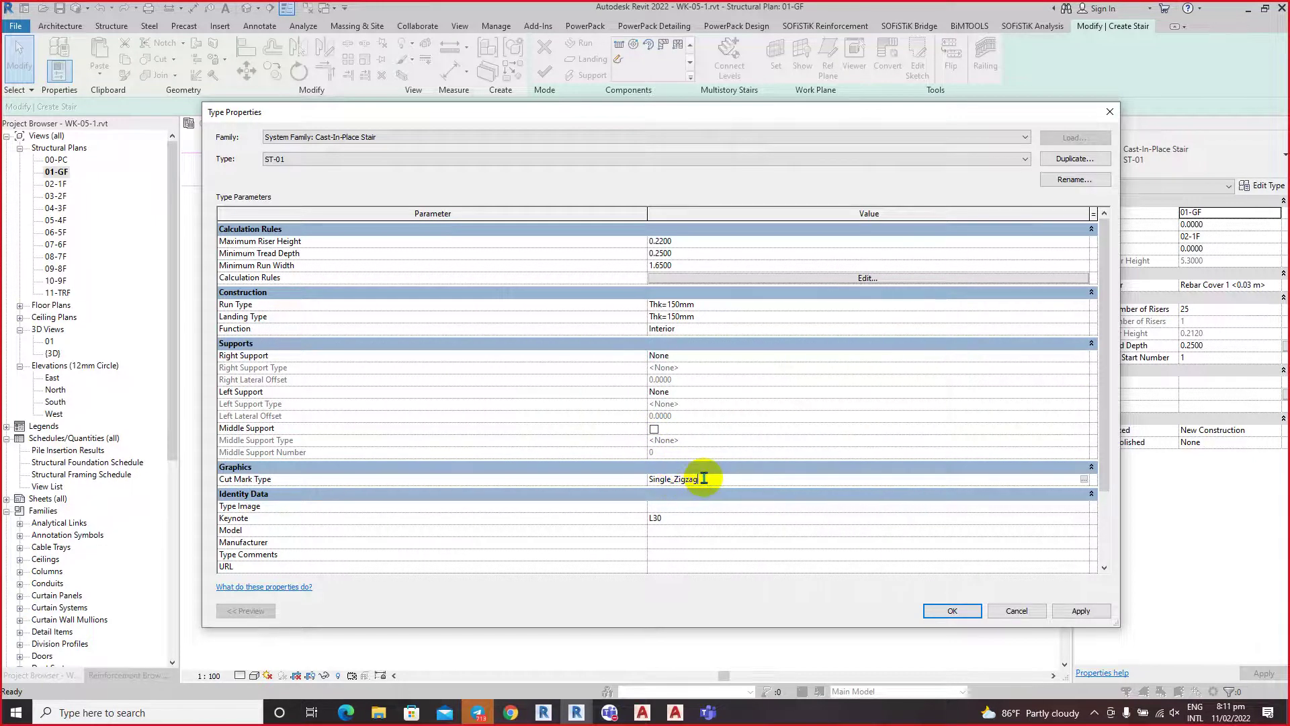
pyautogui.click(1082, 482)
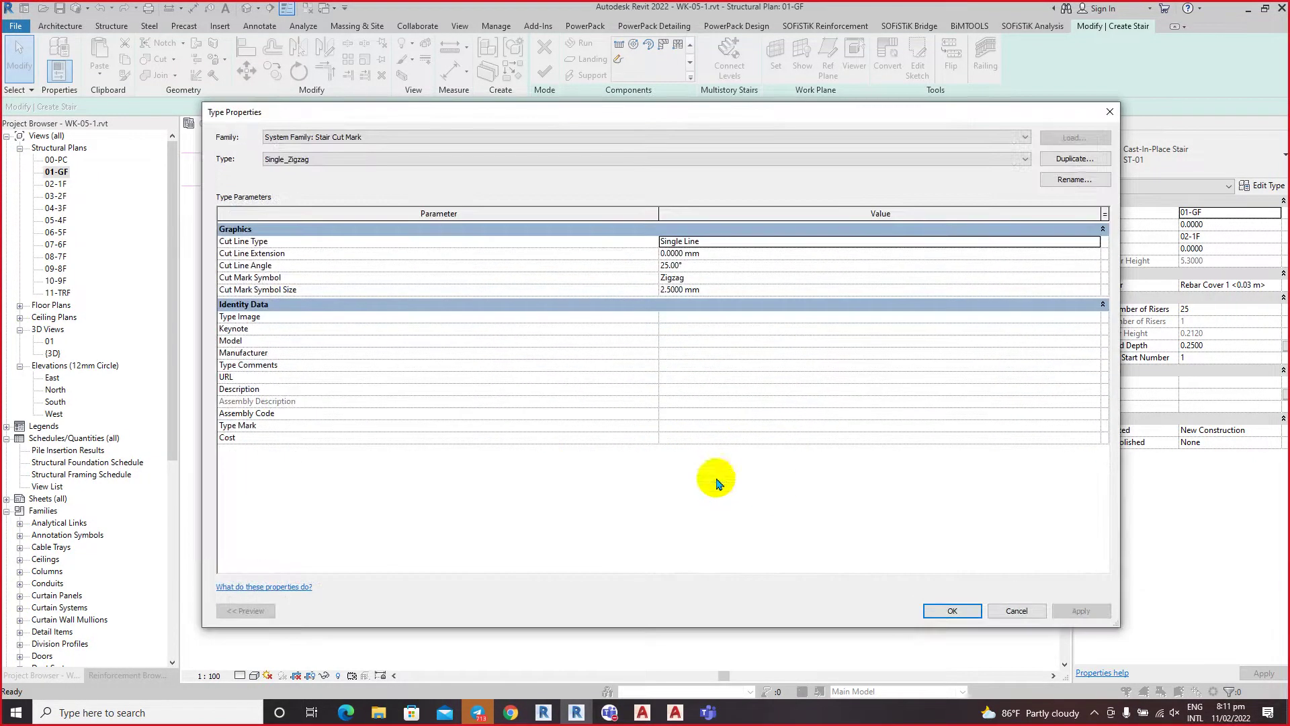
pyautogui.click(330, 160)
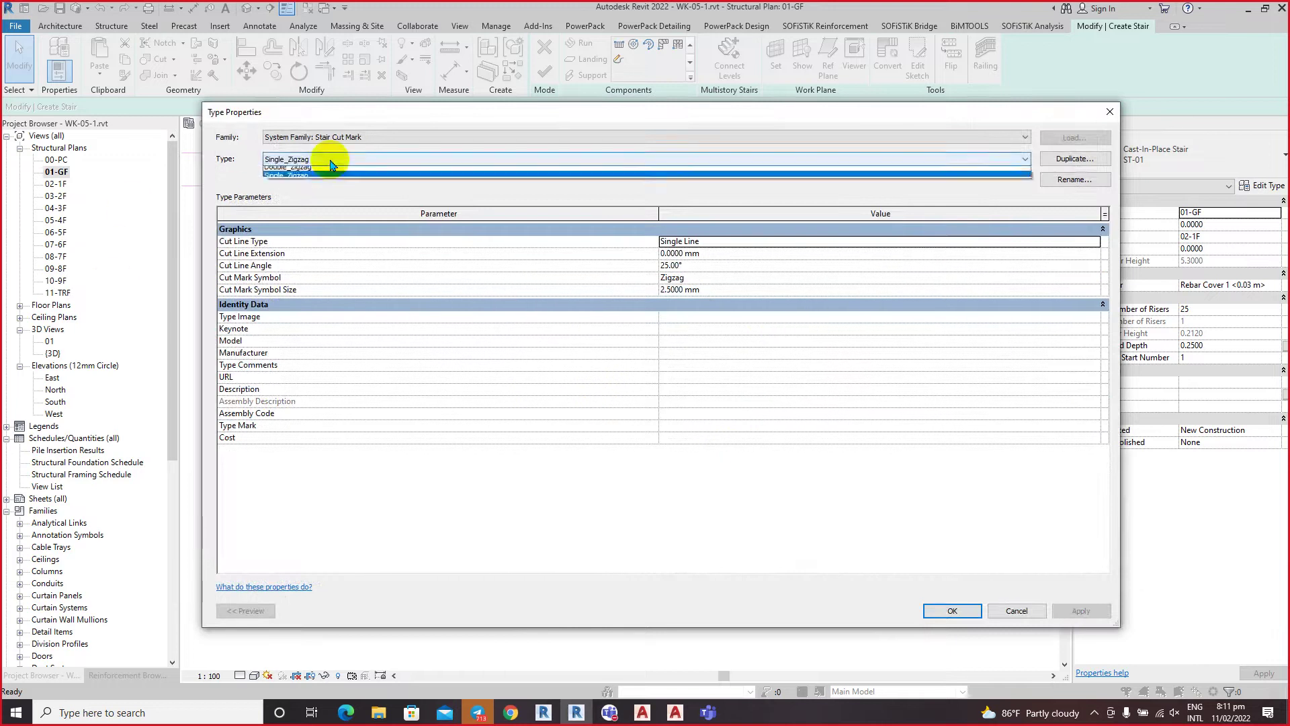
pyautogui.click(330, 165)
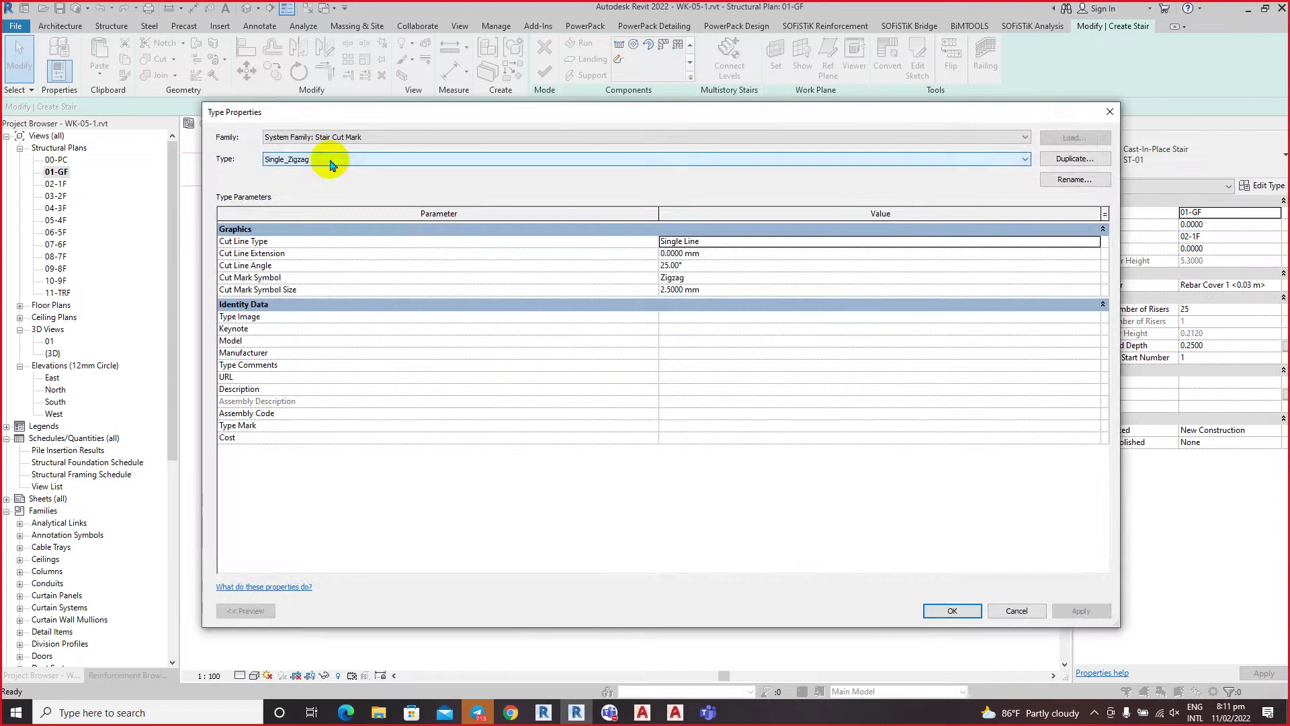
pyautogui.click(1014, 610)
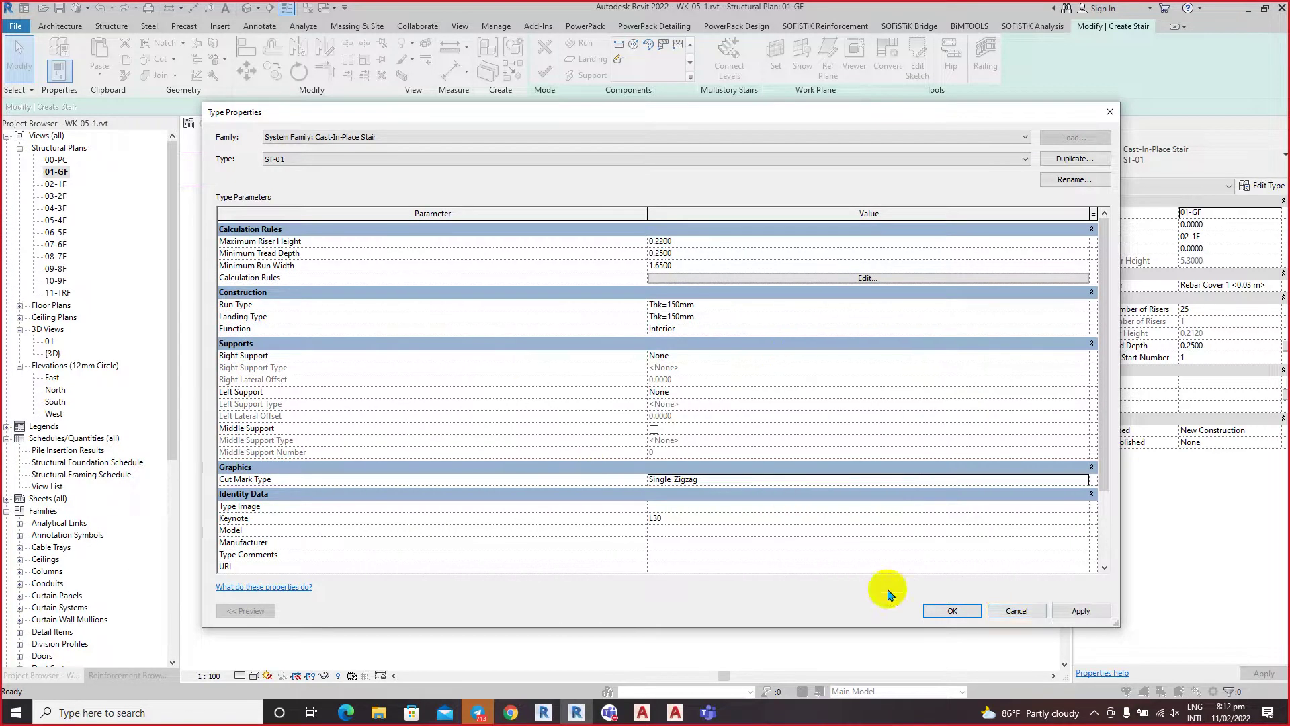
pyautogui.click(1035, 610)
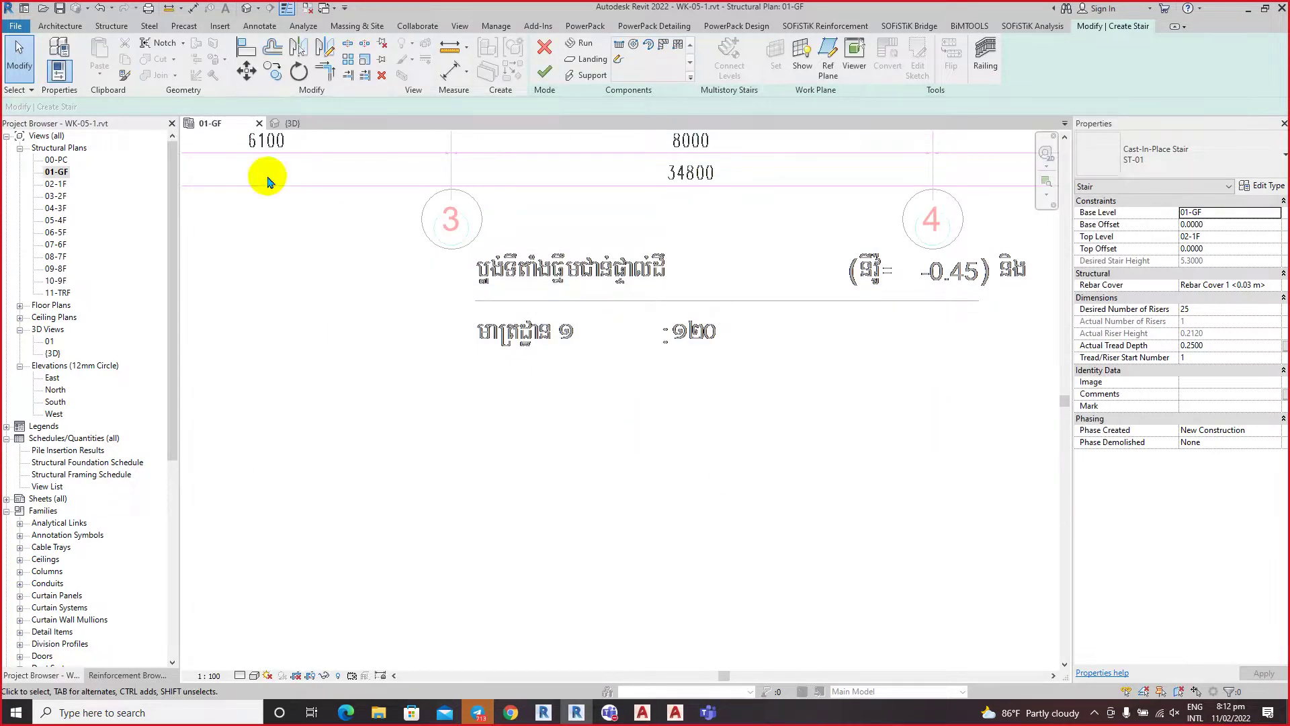
# - Bring the stair core beams into view and reopen the ST-01 type properties
pyautogui.scroll(-1, 788, 409)
pyautogui.scroll(-1, 668, 394)
pyautogui.moveTo(590, 547); pyautogui.dragTo(605, 629, button='middle')
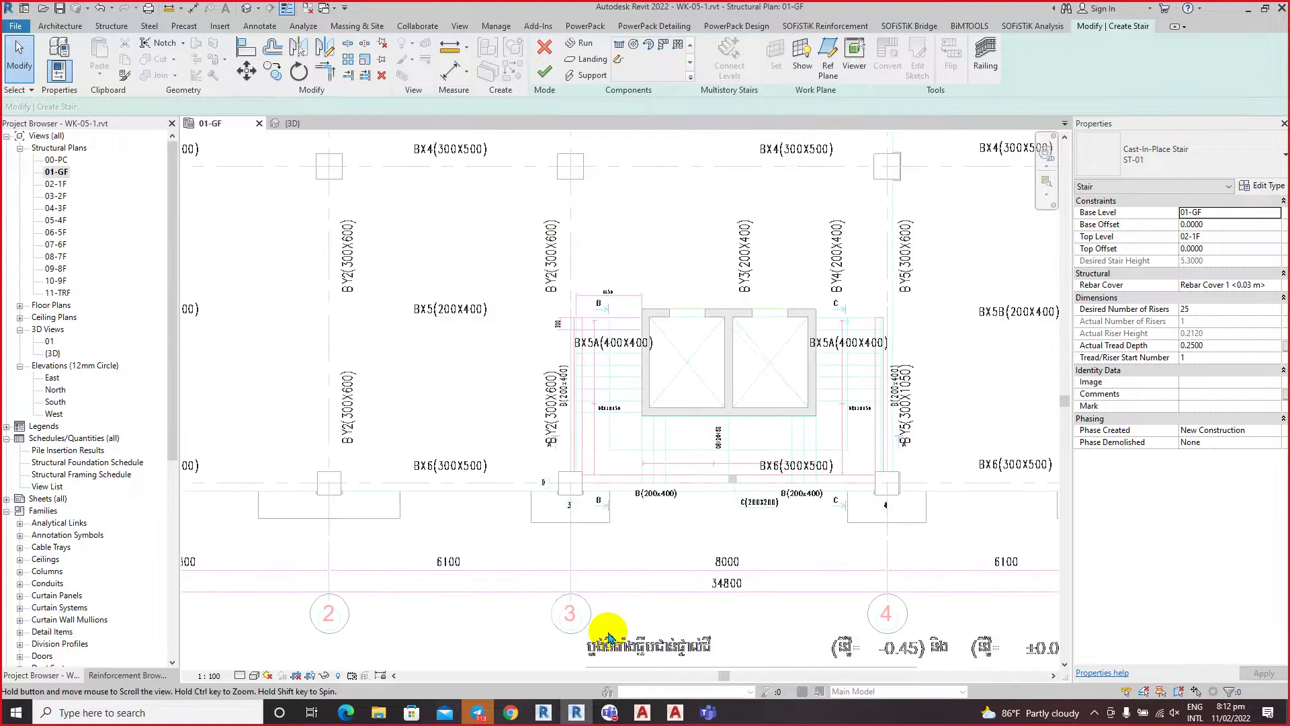
pyautogui.click(1269, 185)
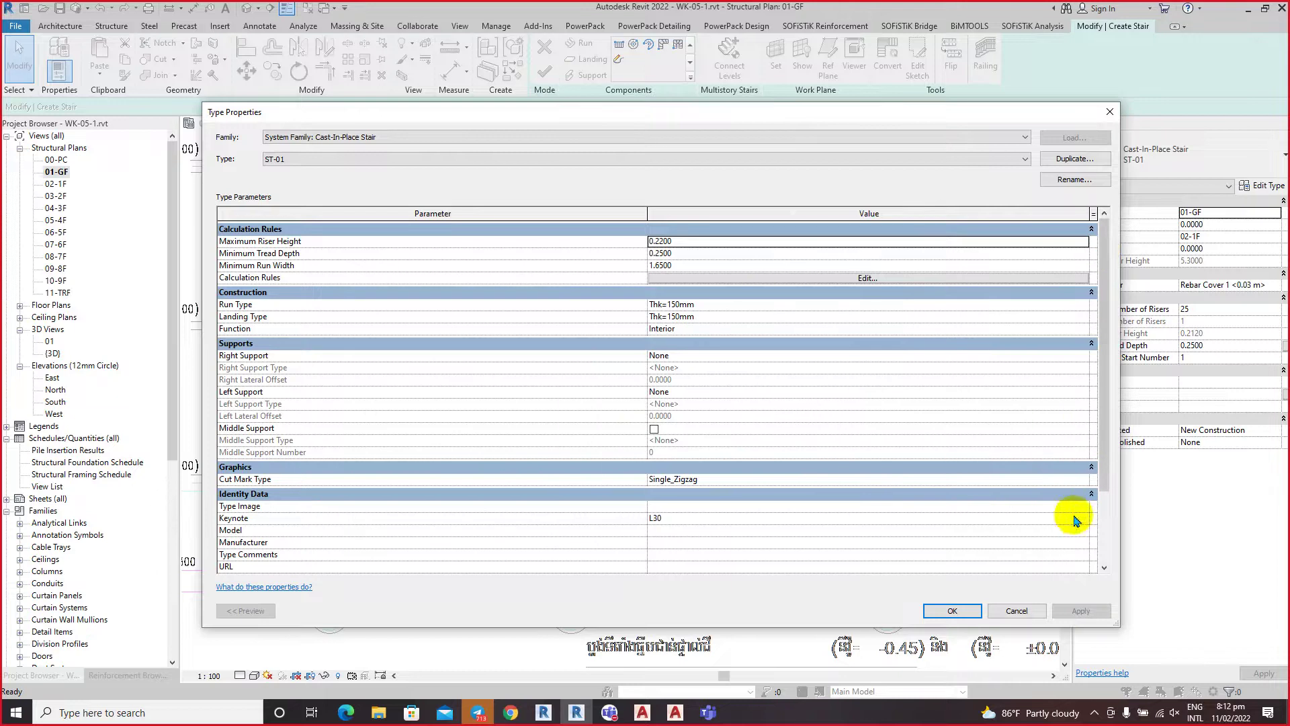
# - Review ST-01's maximum riser height, Thk=150mm landing, left/right supports and keynote L30, then close
pyautogui.click(677, 239)
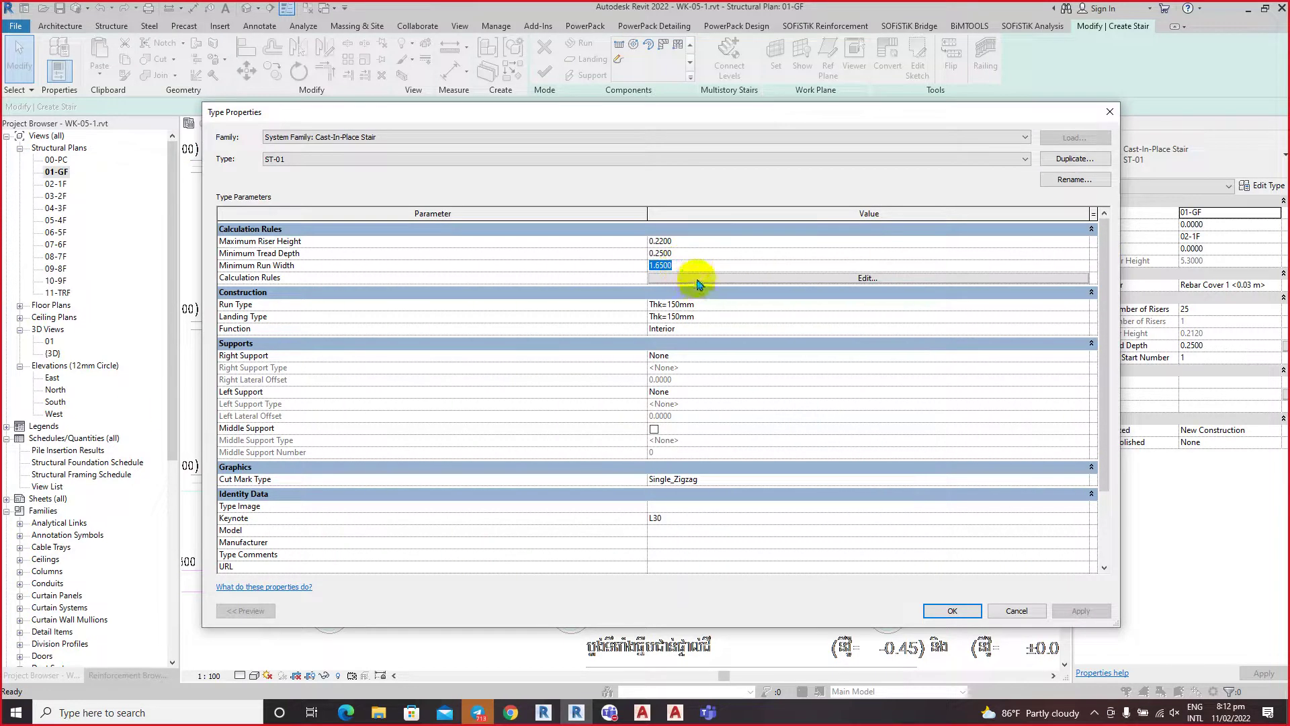
pyautogui.click(706, 315)
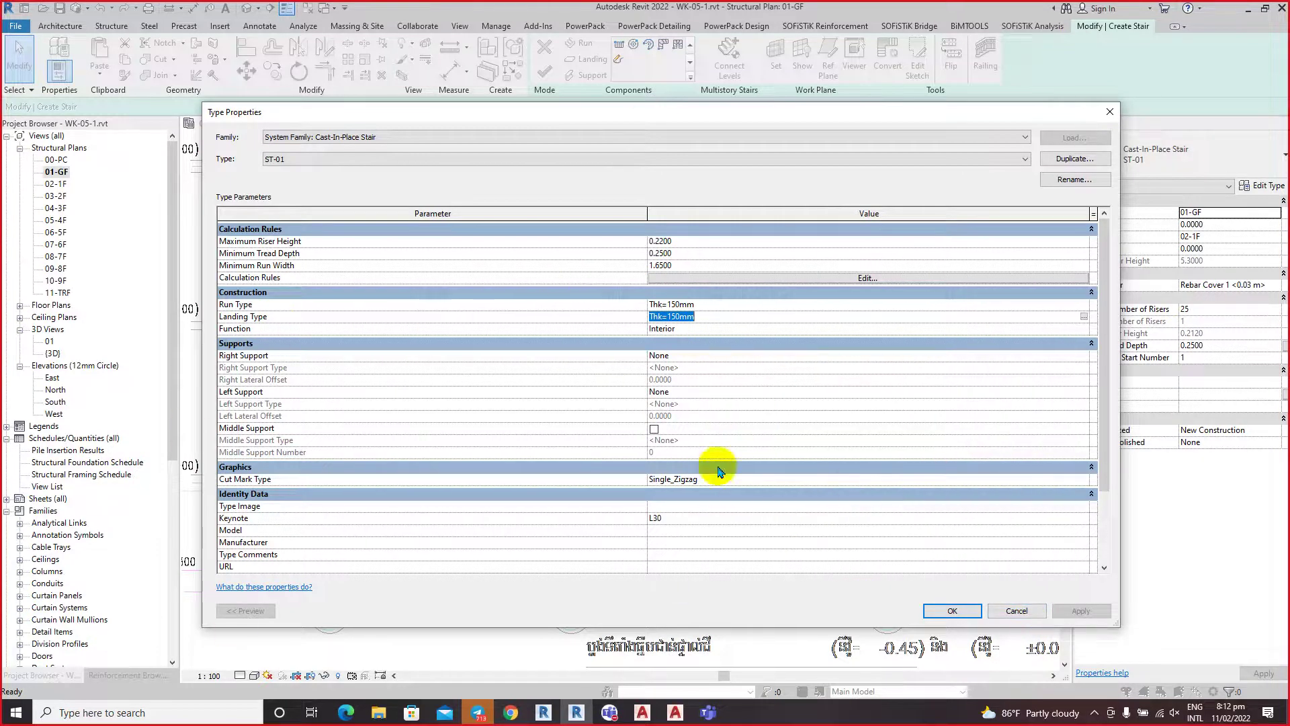
pyautogui.click(683, 357)
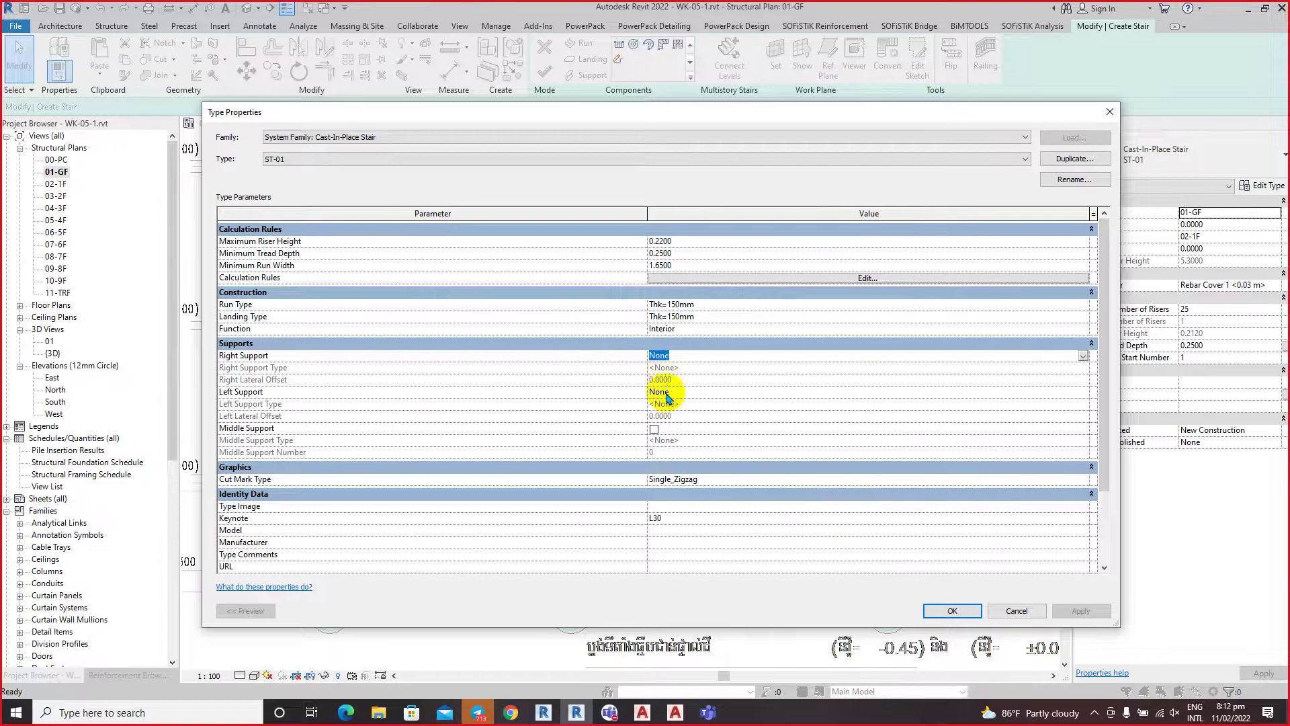
pyautogui.click(667, 396)
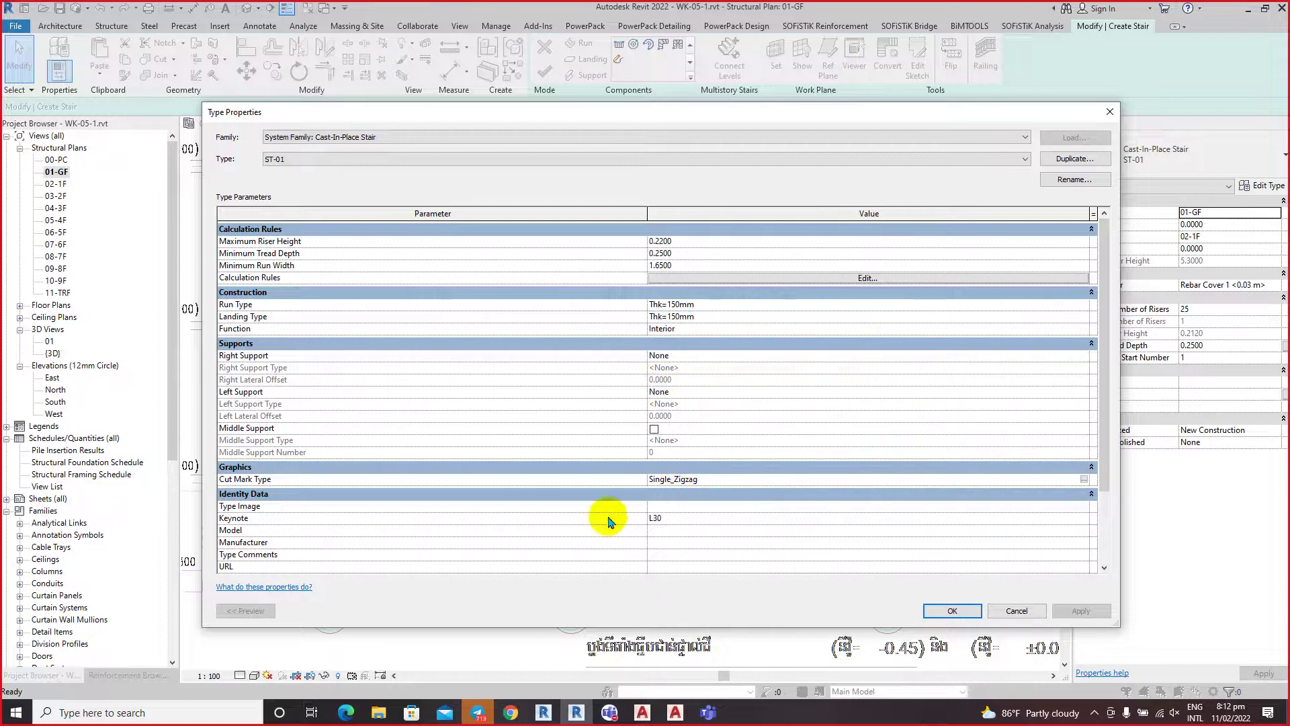
pyautogui.click(651, 518)
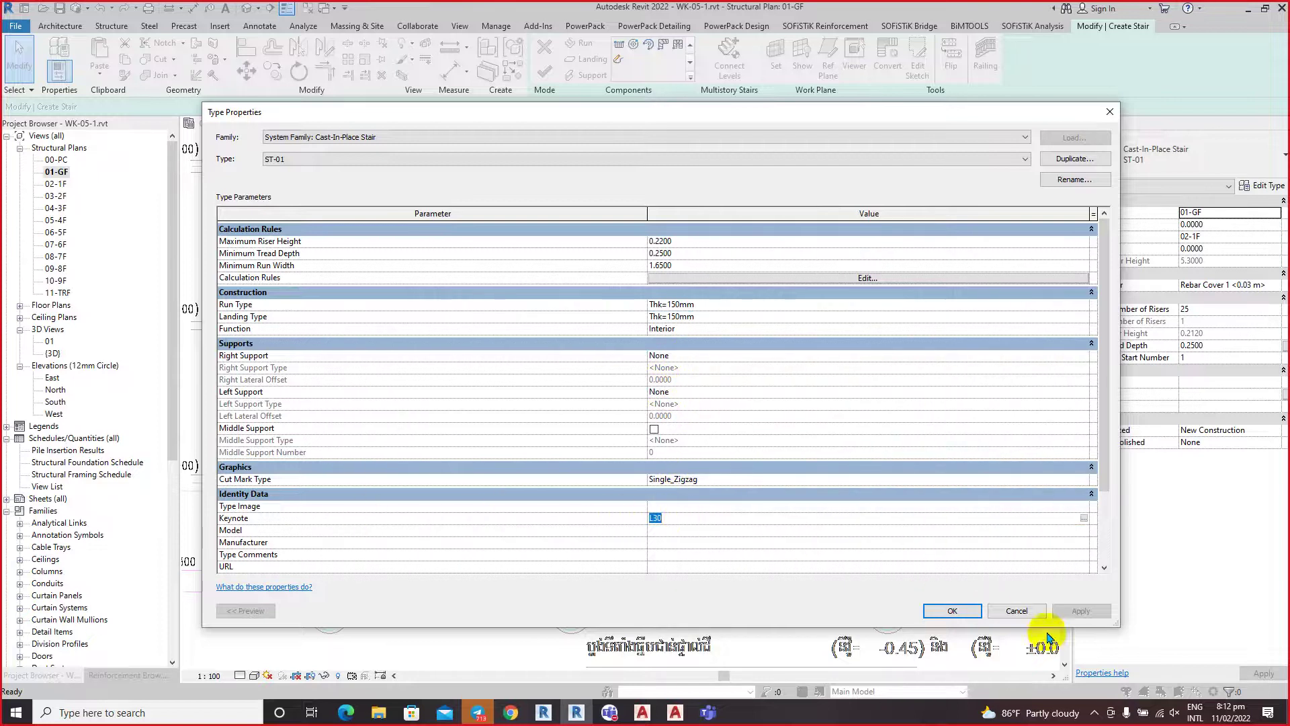
pyautogui.click(1017, 610)
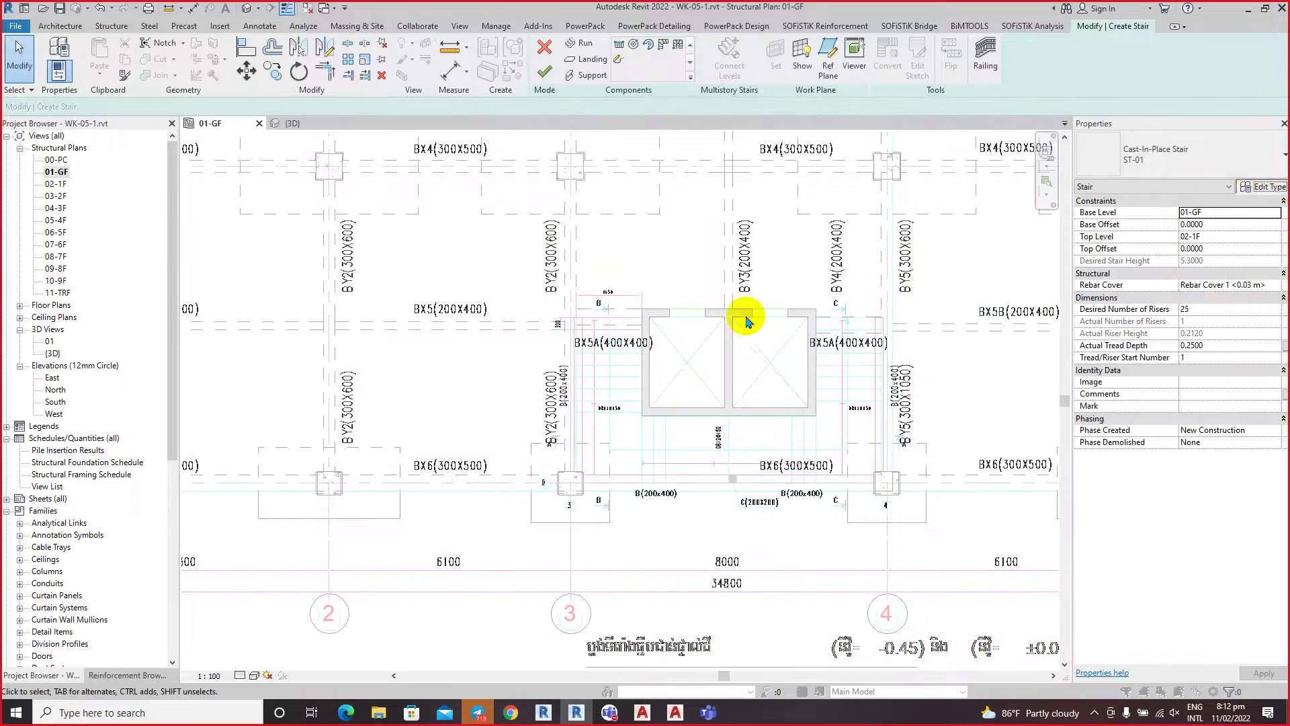
# - Reopen ST-01's type properties, then bring up the full BIM-QS Course Teams meeting window
pyautogui.doubleClick(719, 333)
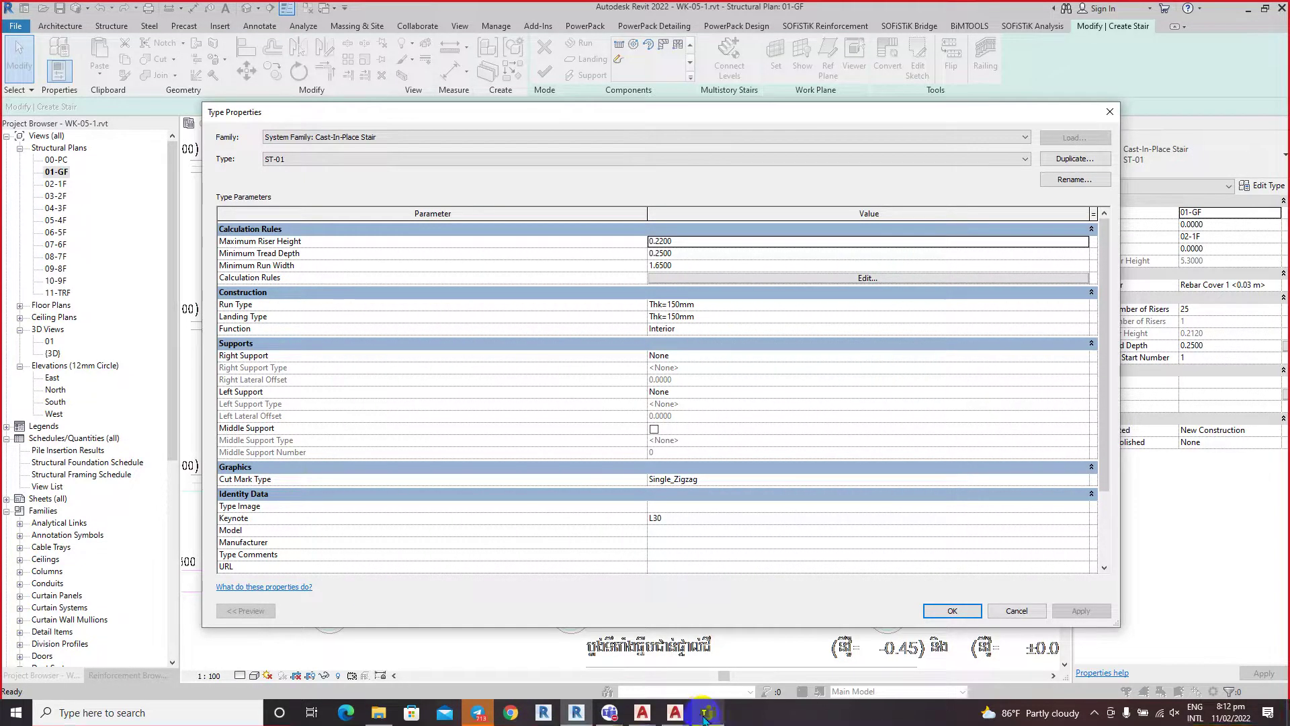
pyautogui.moveTo(708, 713)
pyautogui.click(735, 674)
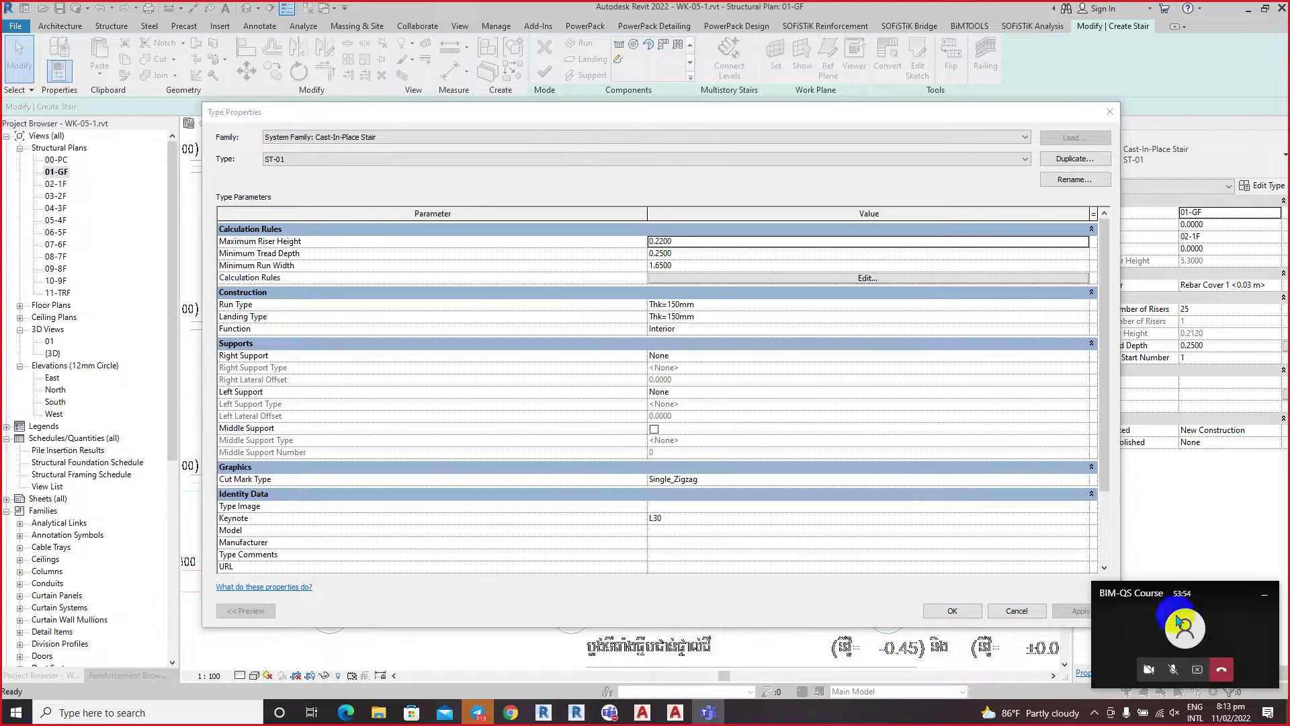
pyautogui.click(1183, 619)
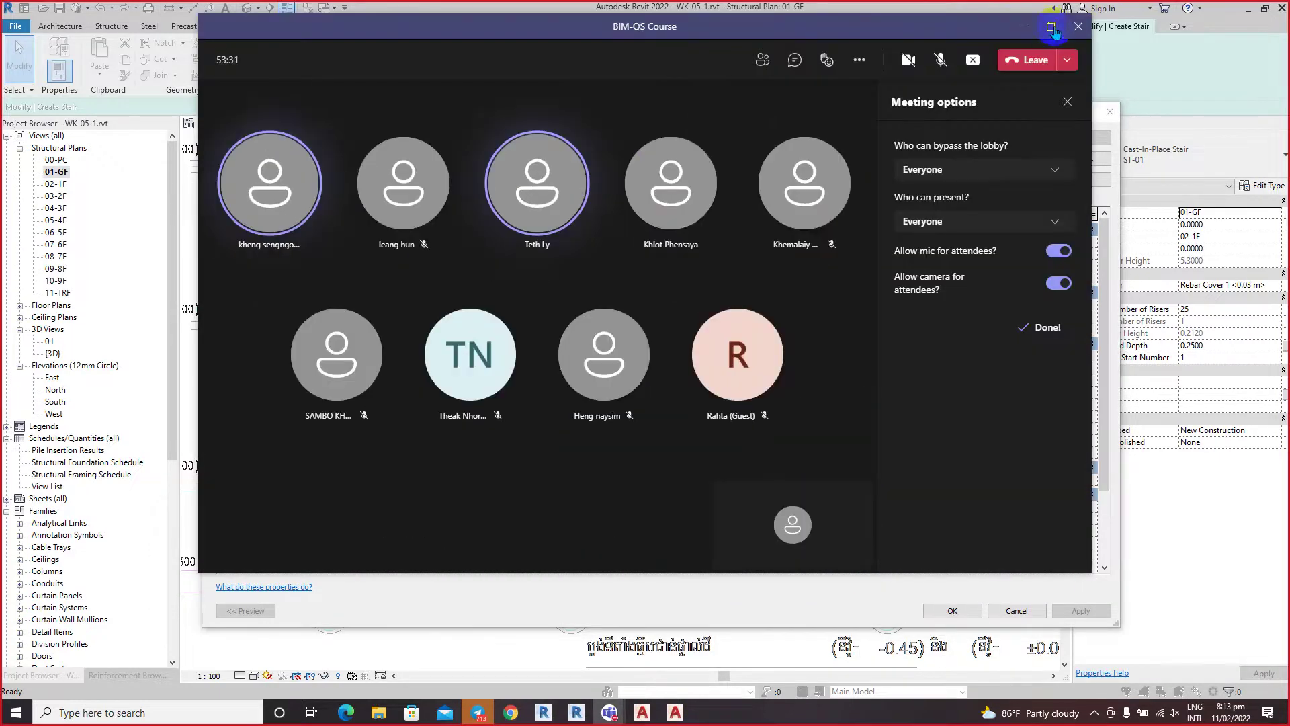
# - Maximize the BIM-QS Course meeting window and close its Meeting options panel
pyautogui.click(1052, 26)
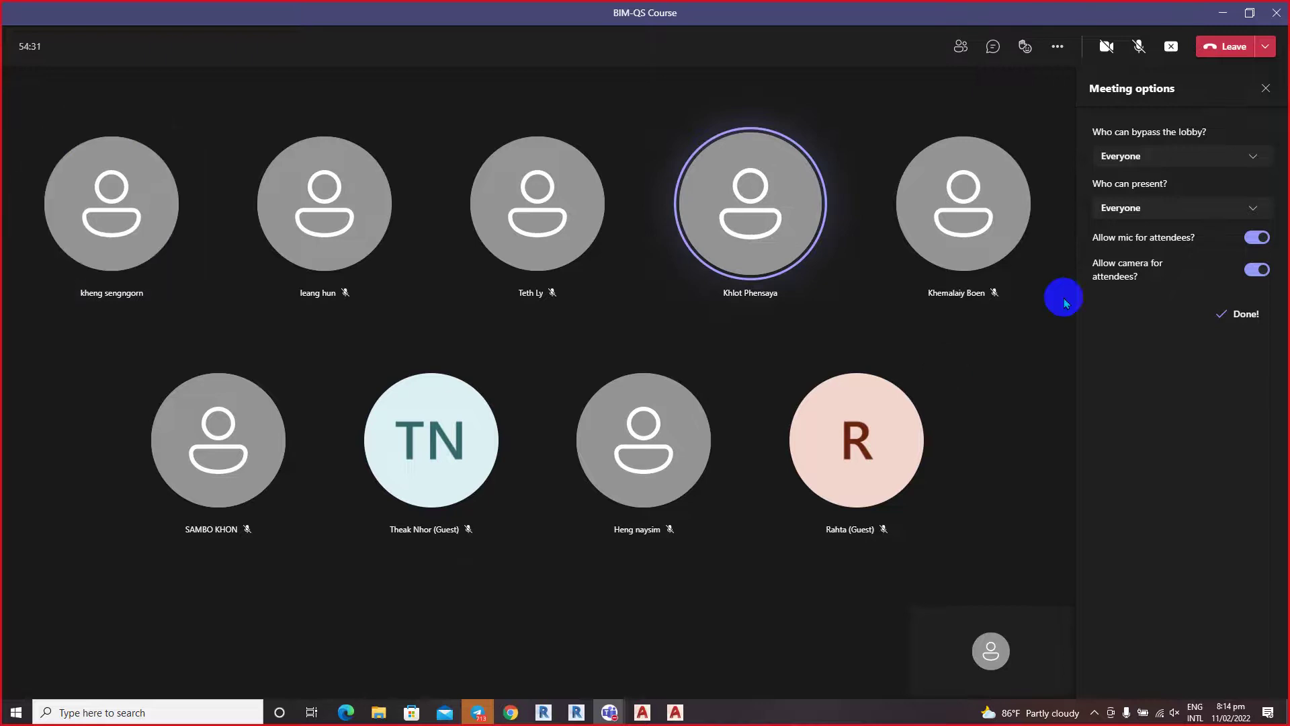
pyautogui.click(1216, 314)
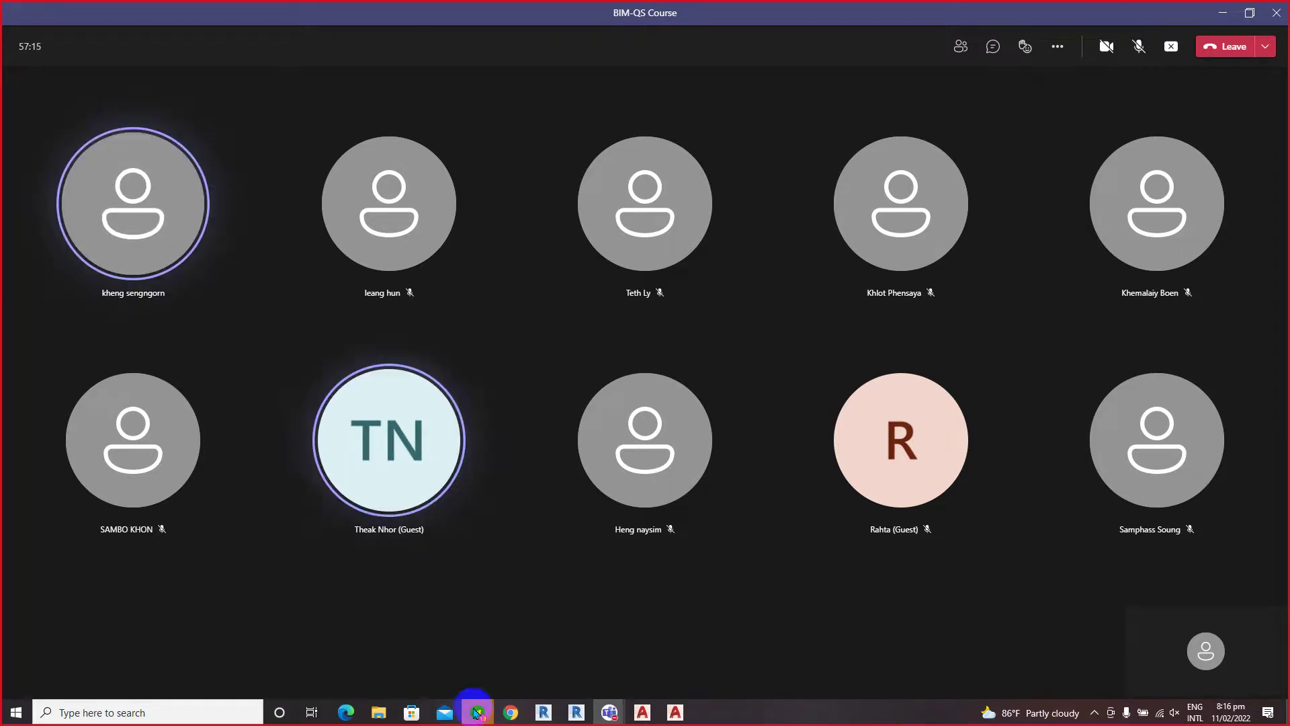
# - Close ST-01's type properties and cancel stair edit mode, discarding the empty stair
pyautogui.moveTo(542, 712)
pyautogui.click(588, 645)
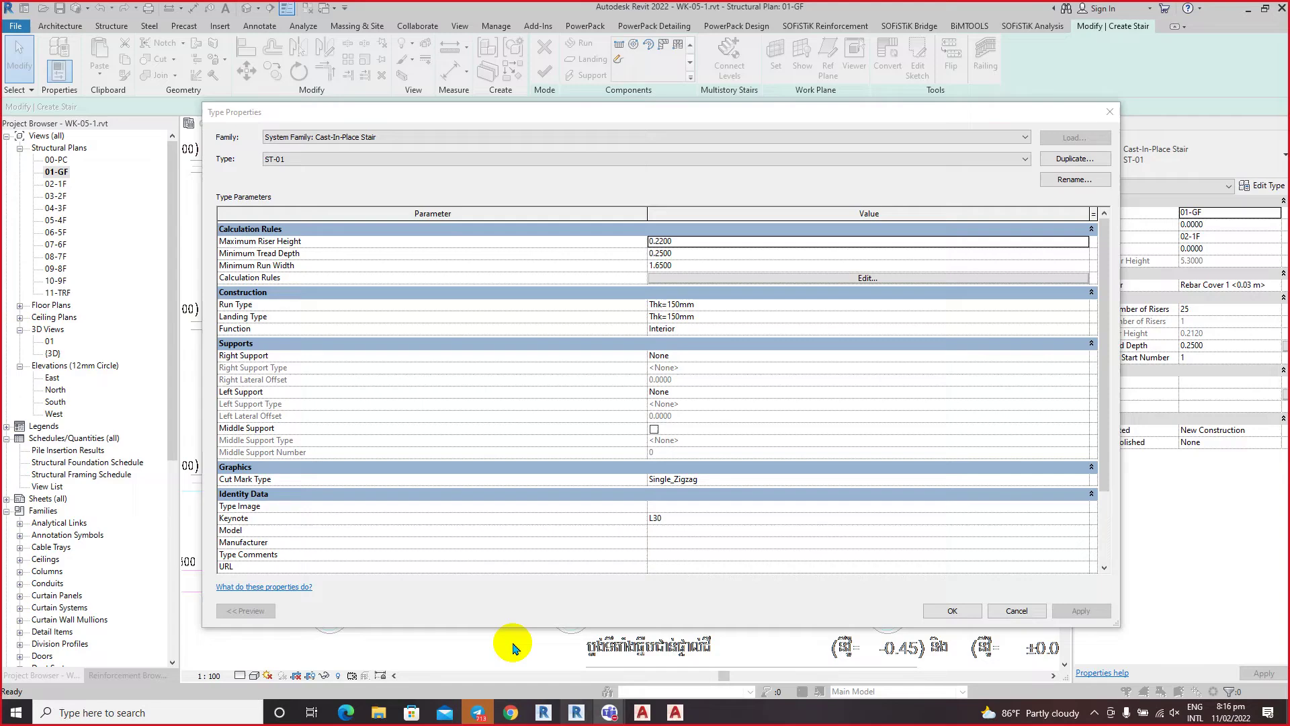
pyautogui.click(1109, 112)
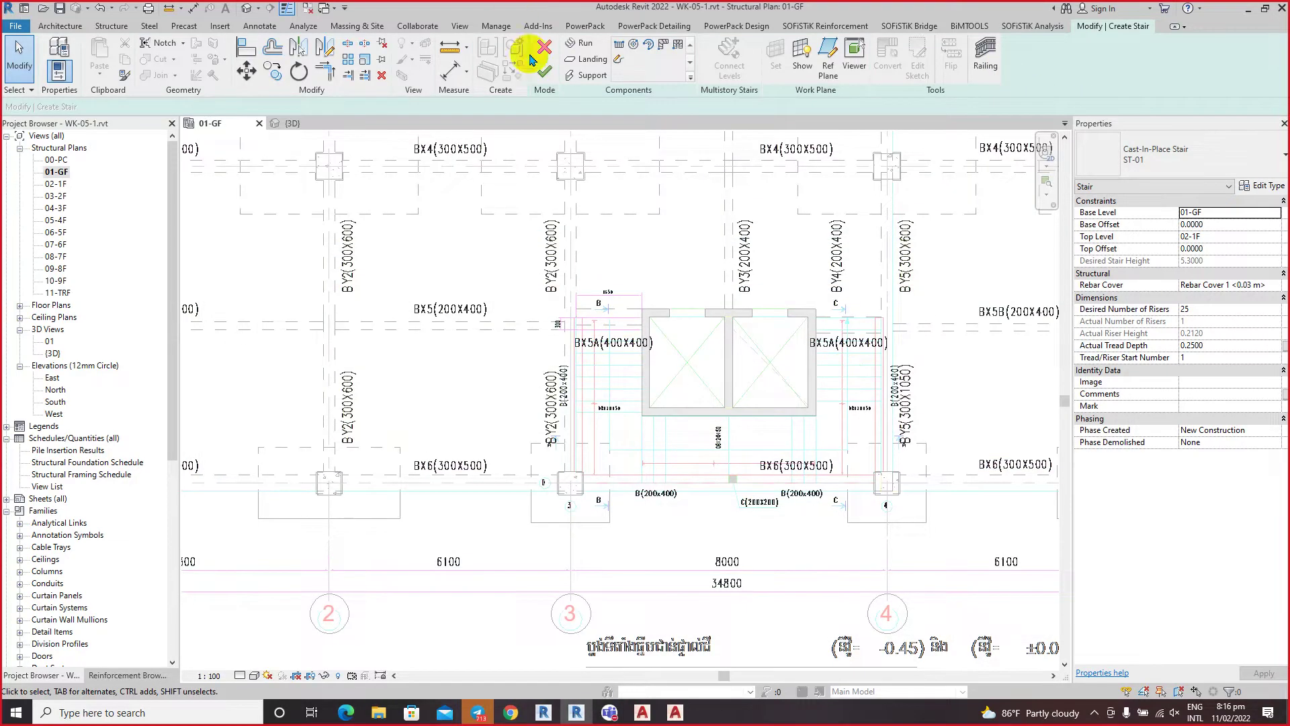
pyautogui.click(544, 70)
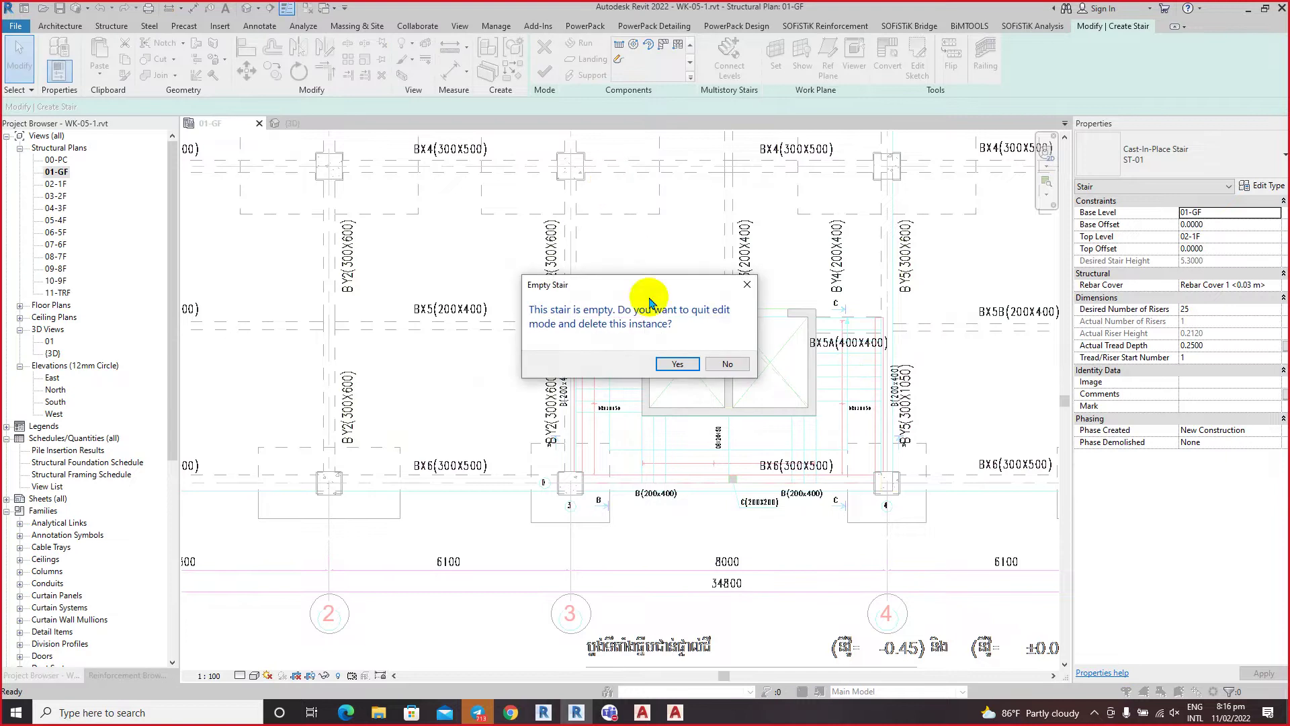
pyautogui.click(714, 363)
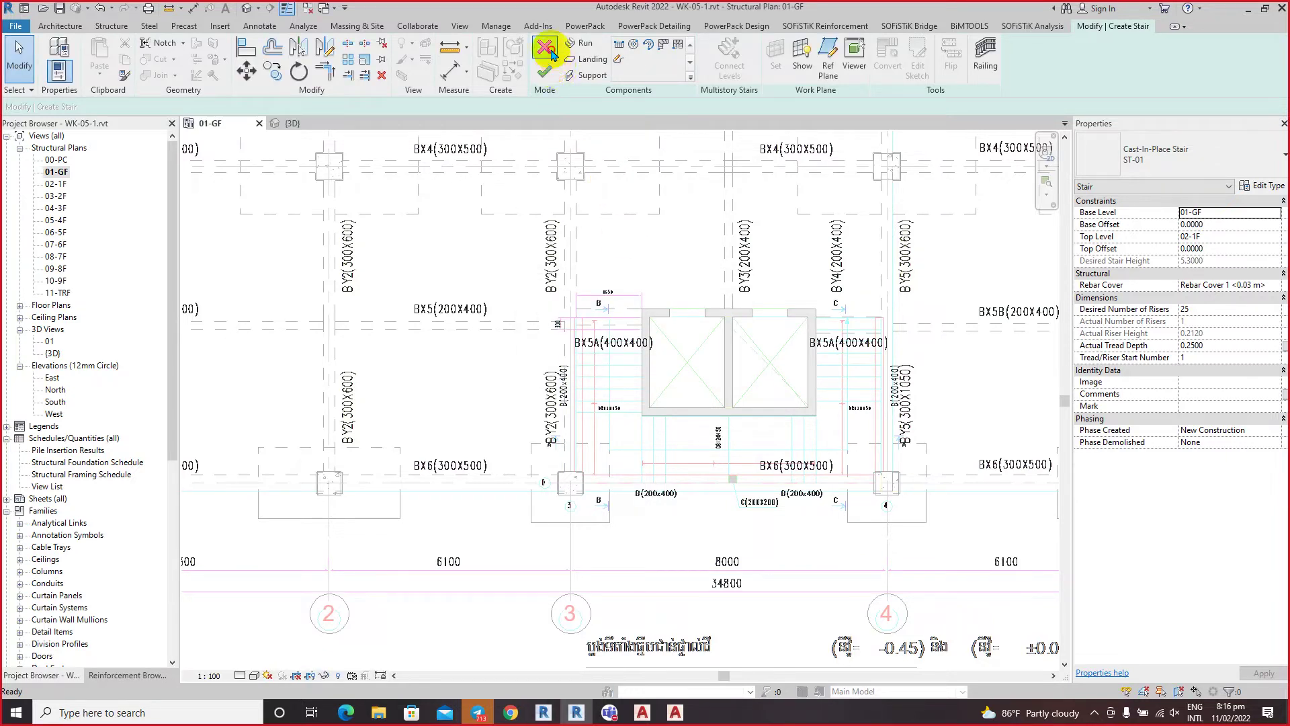
pyautogui.click(545, 46)
# - Pan the 01-GF plan to the stair core, deselect the stair, and minimize Revit
pyautogui.scroll(2, 682, 490)
pyautogui.scroll(-1, 639, 442)
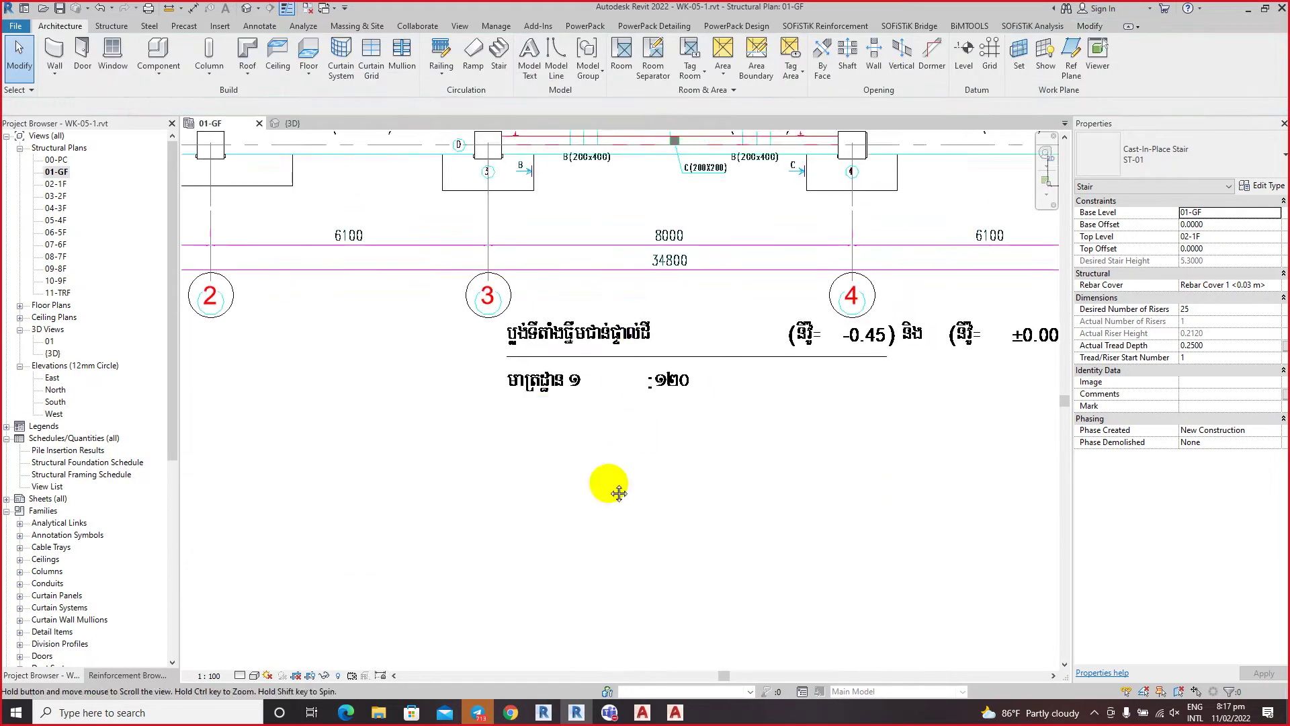
pyautogui.moveTo(616, 490); pyautogui.dragTo(617, 605, button='middle')
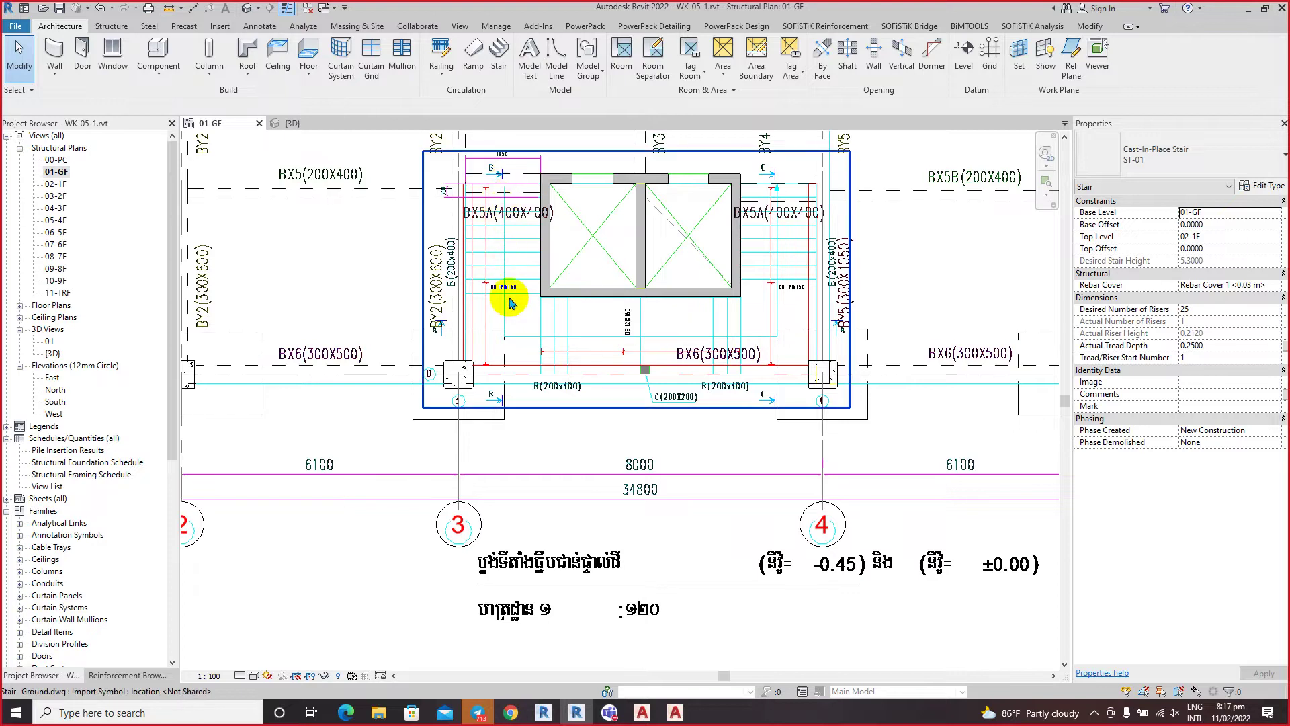
pyautogui.press('Escape')
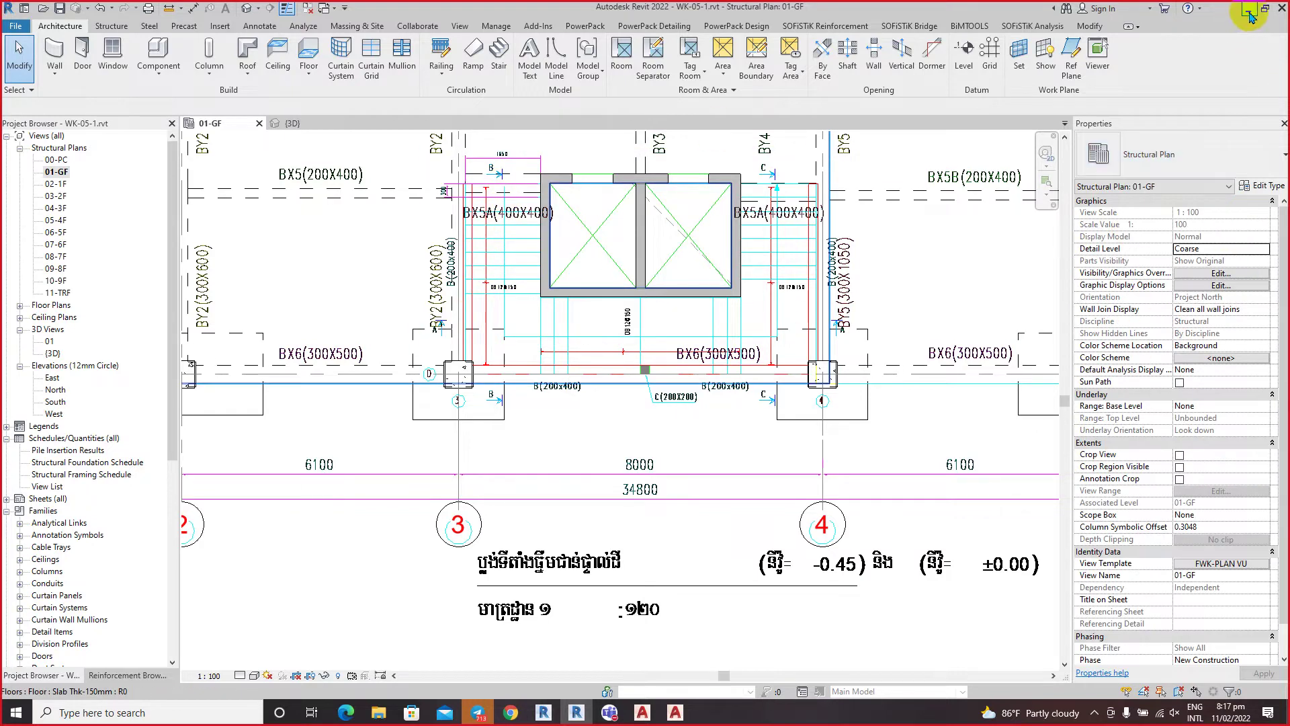
pyautogui.click(1248, 8)
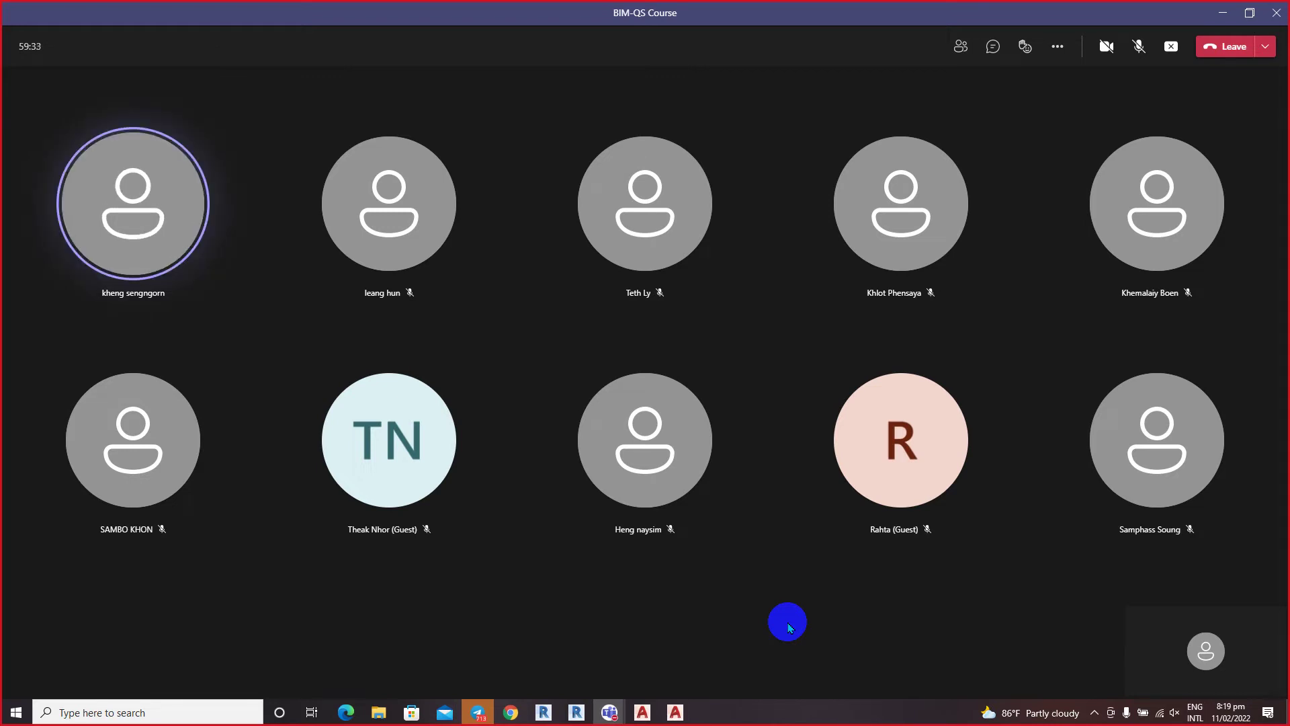
# - Pan Revit's 01-GF plan over the stair core's upper beams, then show Telegram's BIM-QS Course chat
pyautogui.click(575, 715)
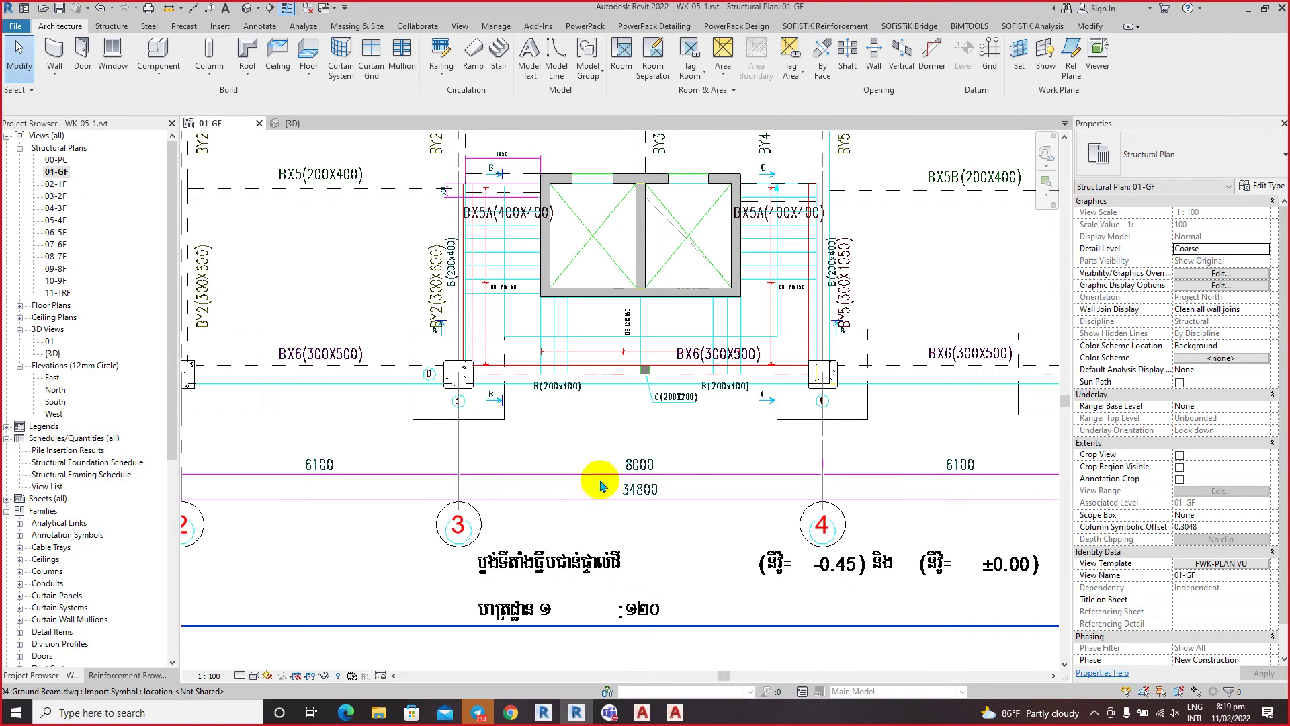
pyautogui.moveTo(614, 339); pyautogui.dragTo(616, 517, button='middle')
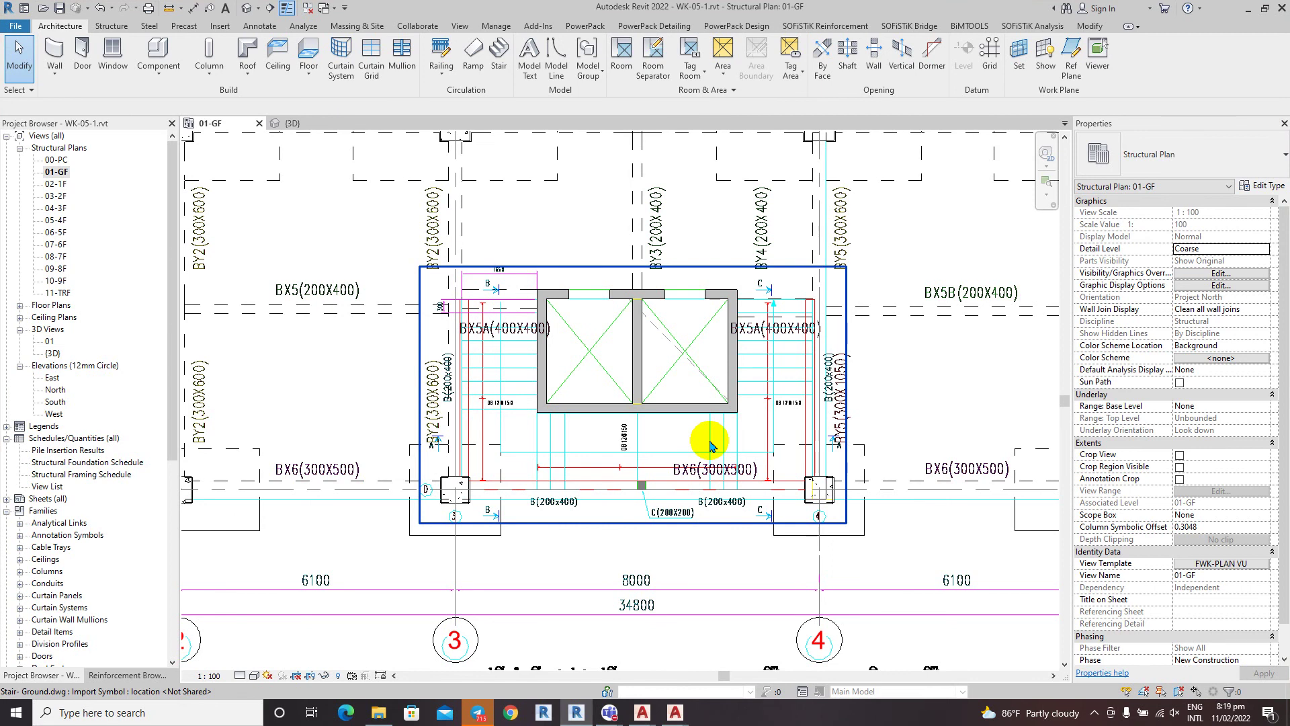
pyautogui.click(480, 713)
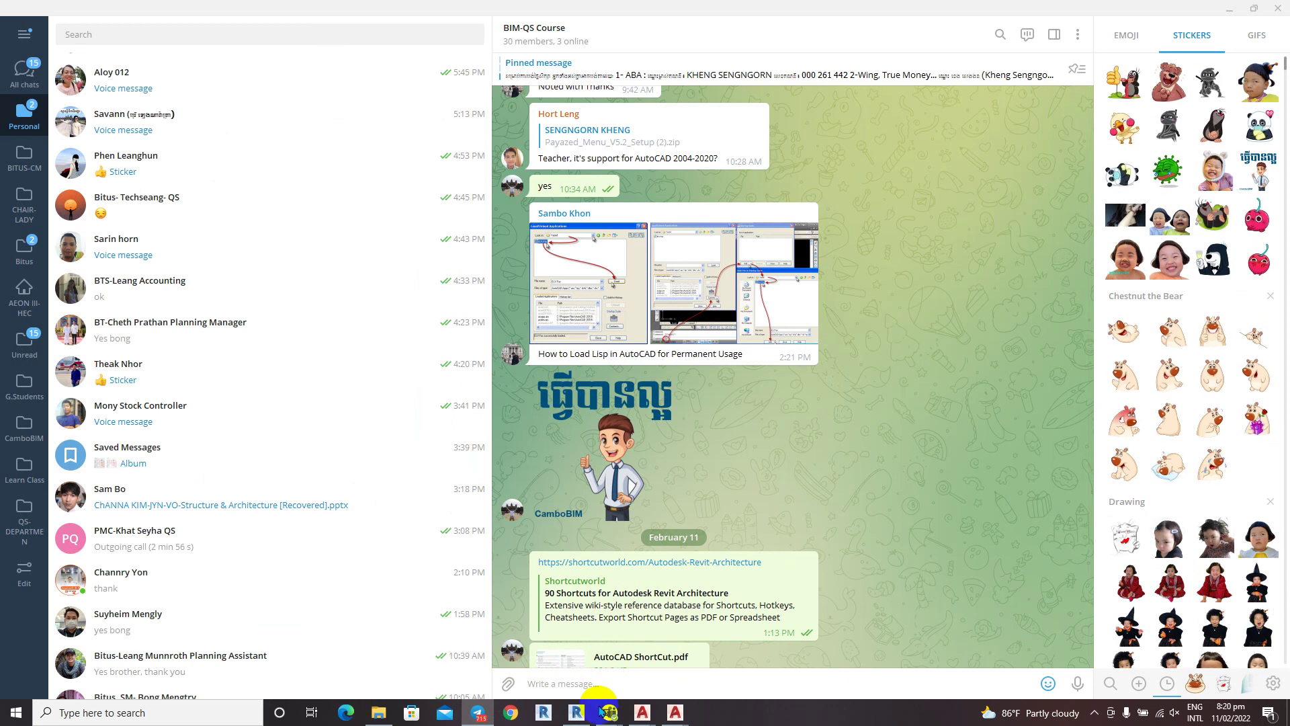